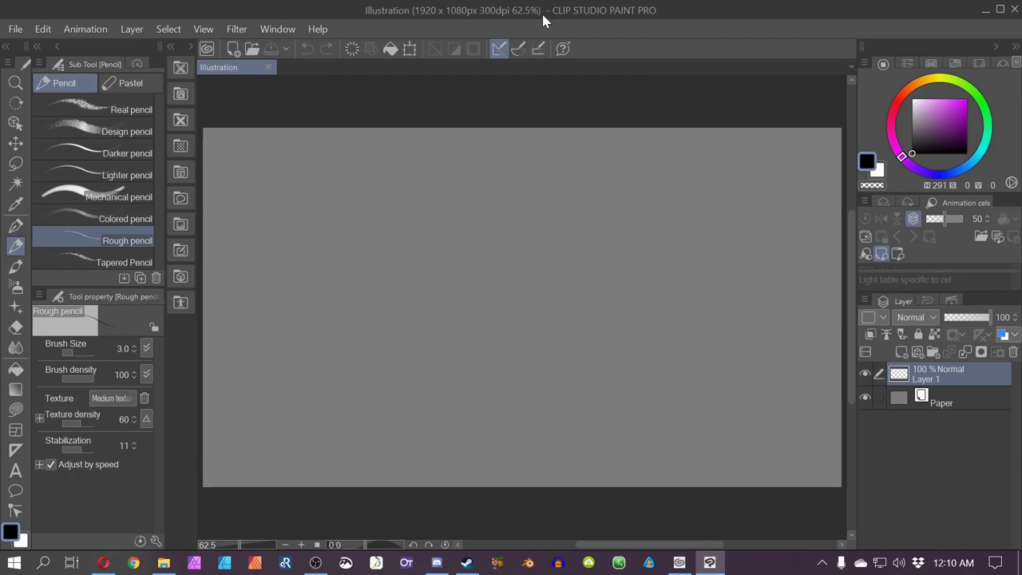
- Import the car image from the Downloads folder onto the canvas
{"action": "left_click", "coordinate": [17, 29]}
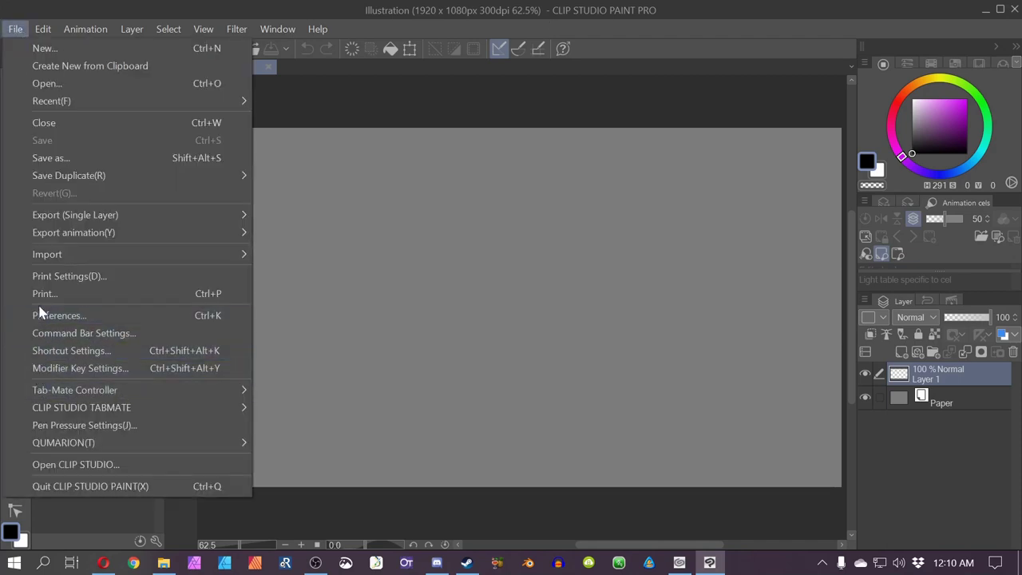
{"action": "mouse_move", "coordinate": [120, 254]}
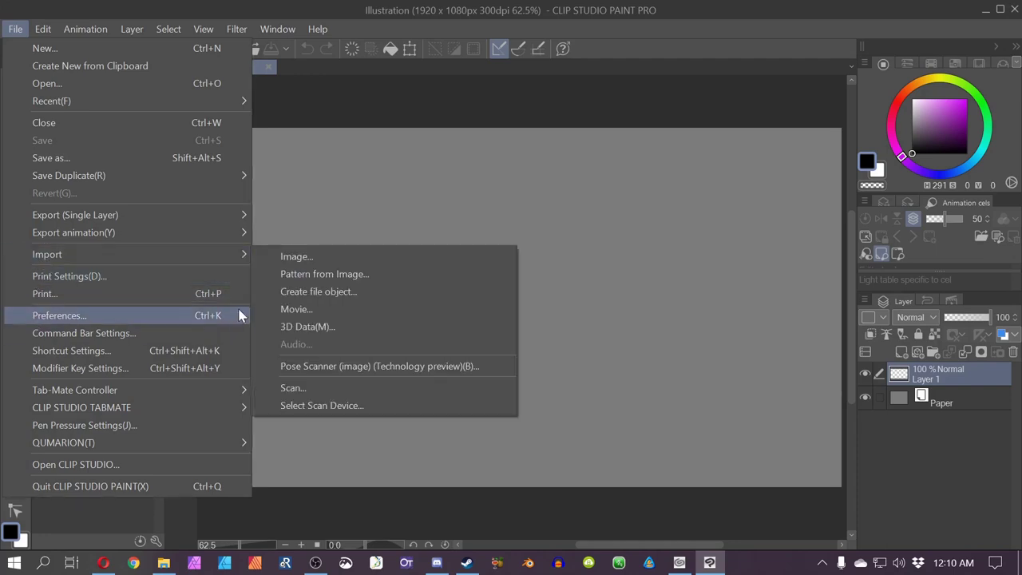
{"action": "left_click", "coordinate": [290, 258]}
{"action": "left_click", "coordinate": [182, 155]}
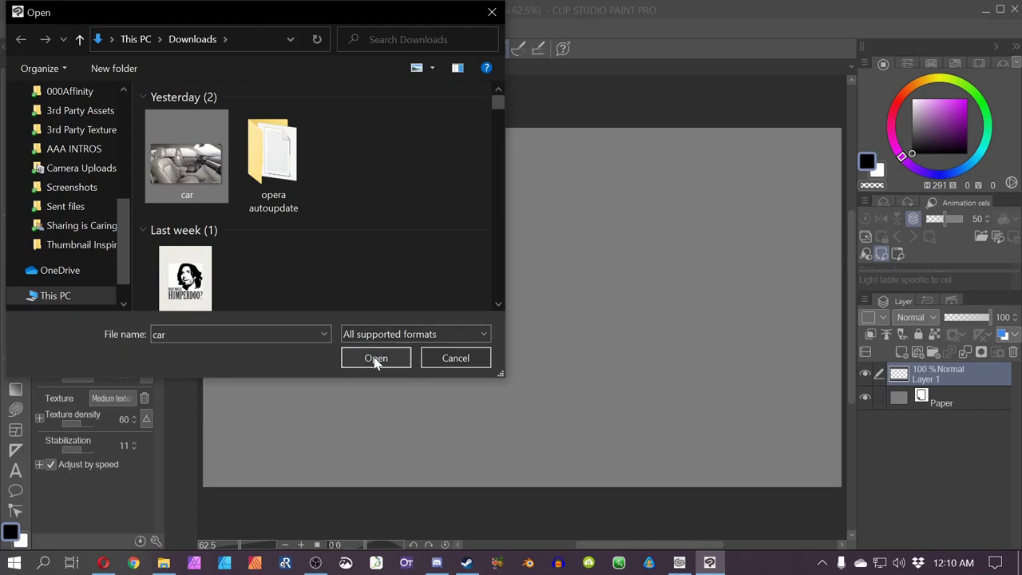
{"action": "left_click", "coordinate": [375, 358]}
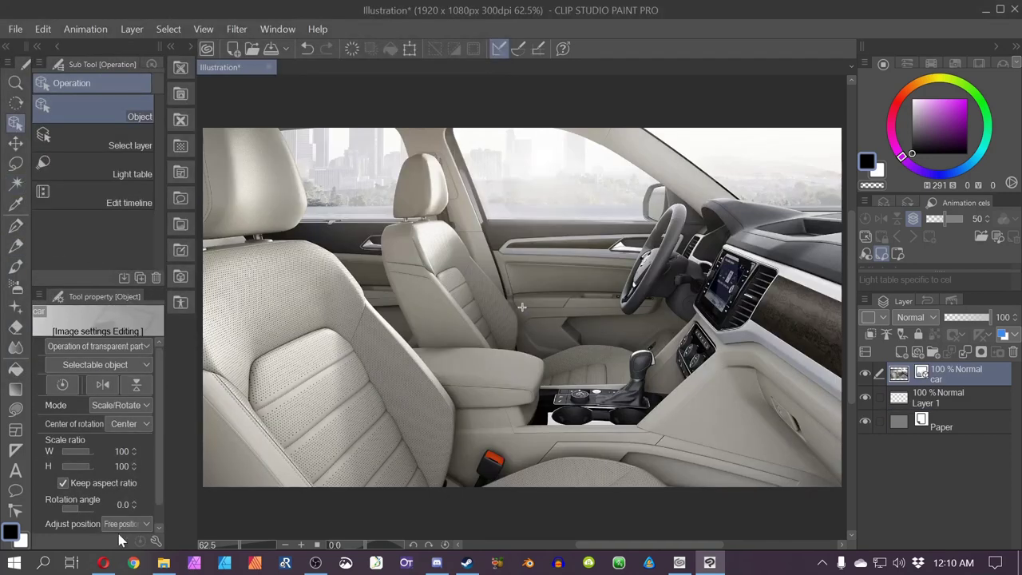
- Scale the car image down to about 29% and place it in the upper-left corner of the canvas
{"action": "scroll", "coordinate": [576, 352], "scroll_direction": "down", "scroll_amount": 2}
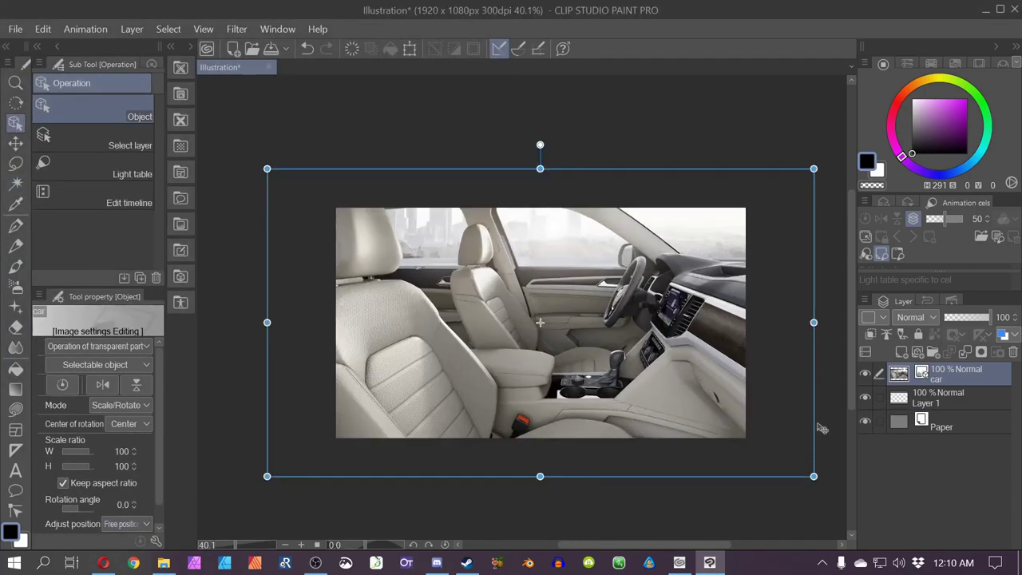
{"action": "left_click_drag", "start_coordinate": [800, 465], "coordinate": [471, 283]}
{"action": "left_click_drag", "start_coordinate": [431, 252], "coordinate": [504, 292]}
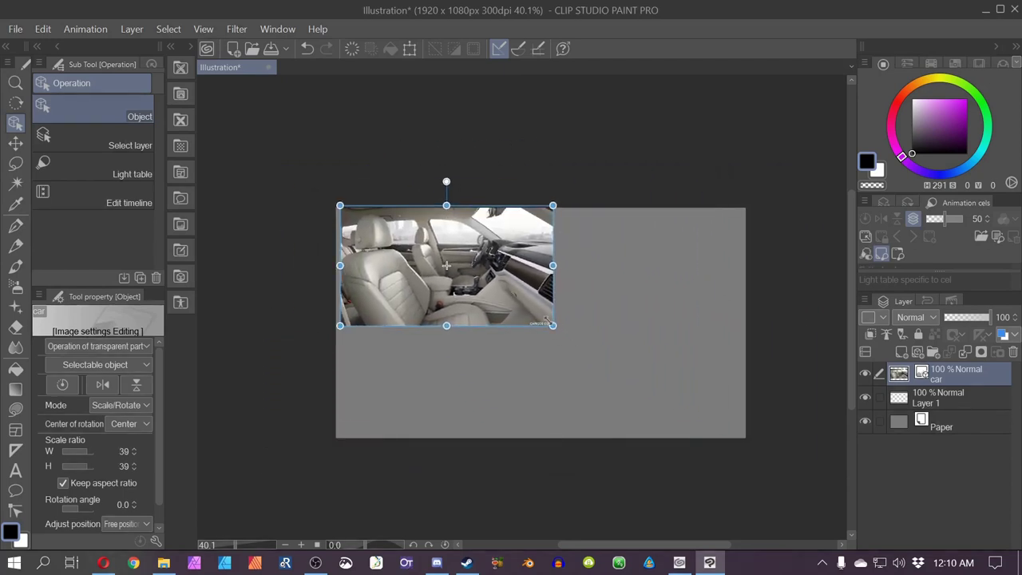
{"action": "left_click_drag", "start_coordinate": [555, 325], "coordinate": [498, 296]}
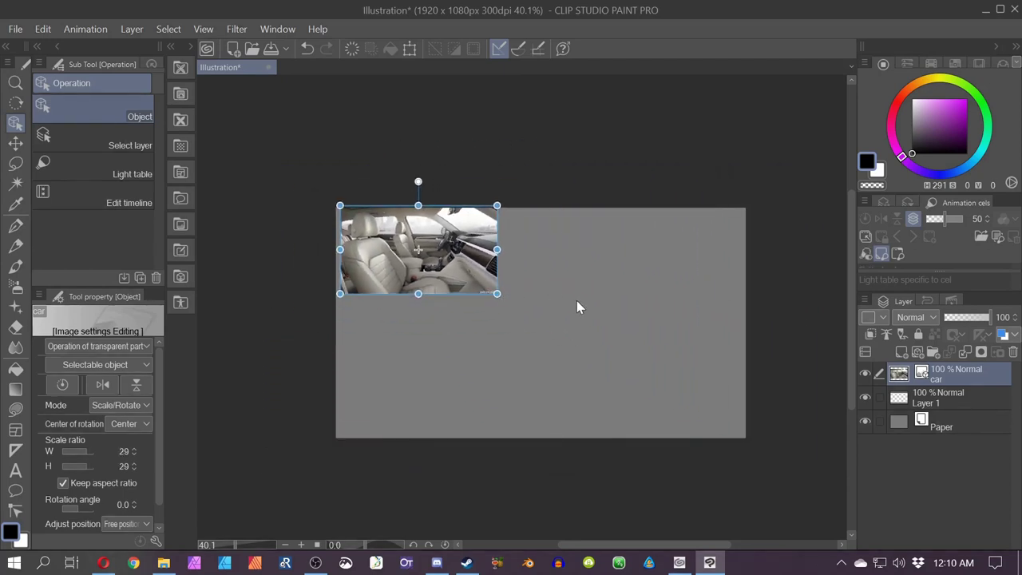
{"action": "scroll", "coordinate": [537, 297], "scroll_direction": "up", "scroll_amount": 3}
{"action": "scroll", "coordinate": [531, 319], "scroll_direction": "down", "scroll_amount": 1}
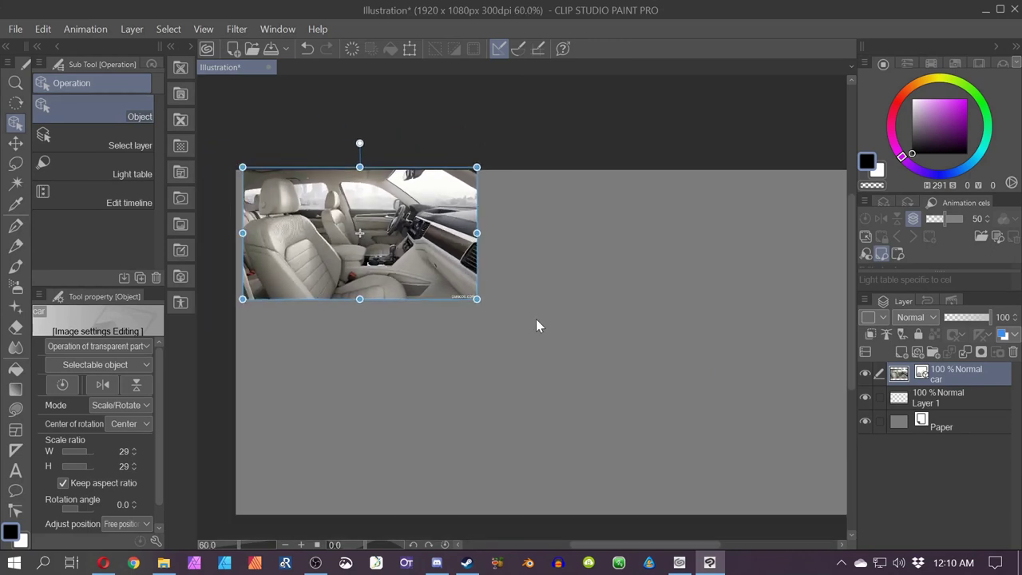
{"action": "left_click_drag", "start_coordinate": [412, 251], "coordinate": [405, 254]}
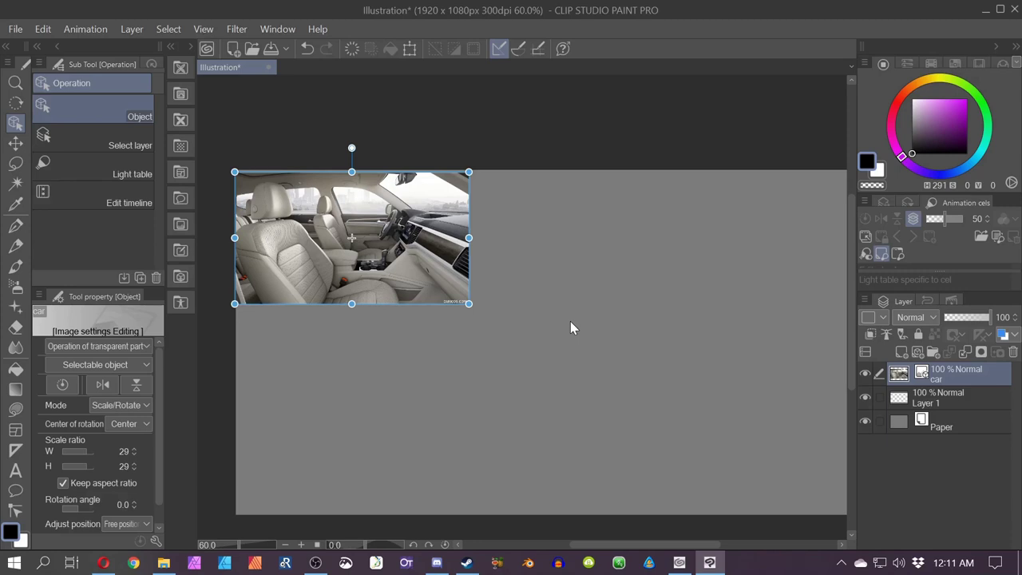
{"action": "left_click_drag", "start_coordinate": [448, 268], "coordinate": [452, 268]}
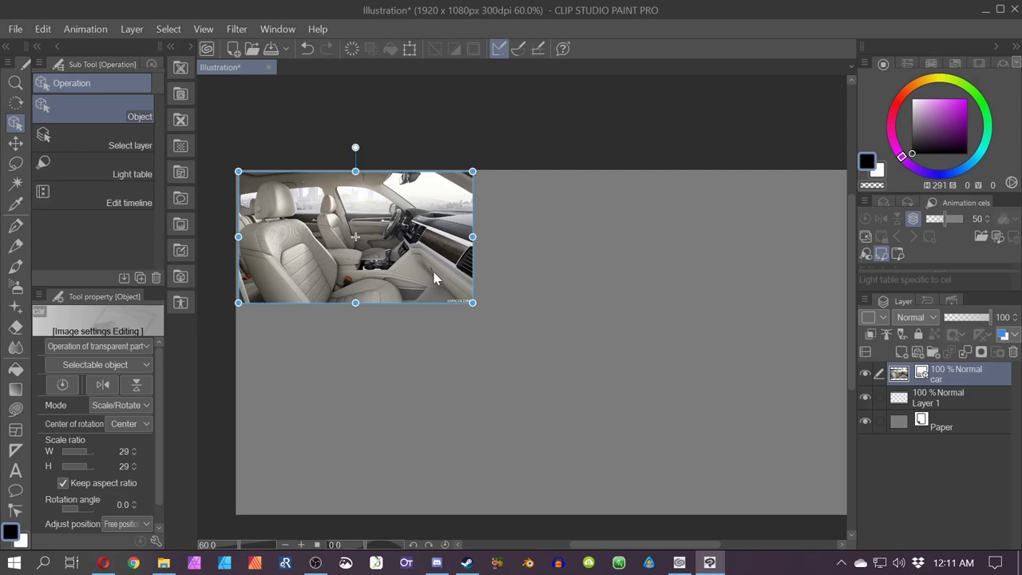
{"action": "left_click_drag", "start_coordinate": [572, 468], "coordinate": [503, 432]}
{"action": "left_click_drag", "start_coordinate": [433, 434], "coordinate": [457, 445]}
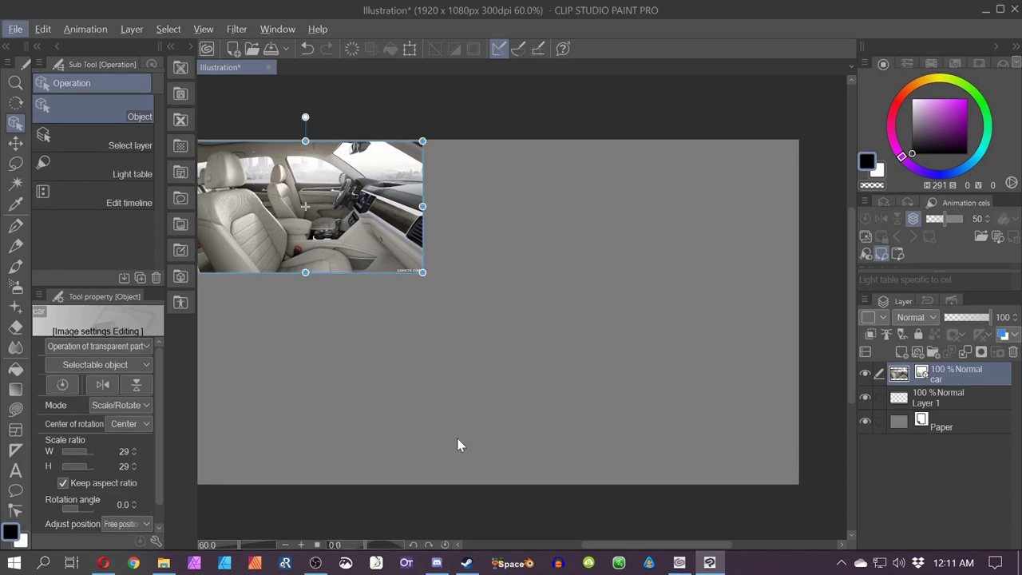
{"action": "left_click_drag", "start_coordinate": [365, 434], "coordinate": [383, 452]}
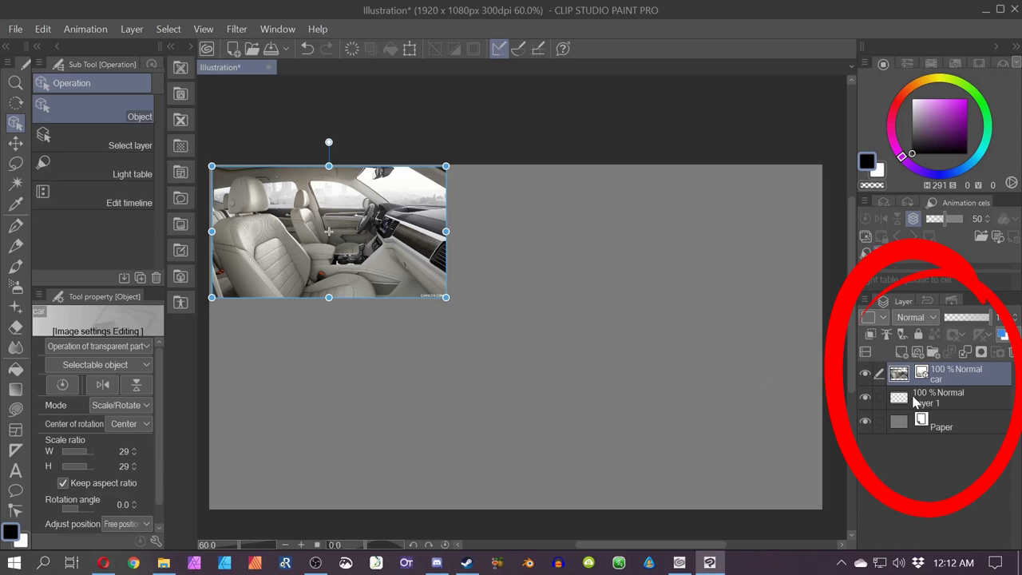
- Place the car layer beneath Layer 1 and rename Layer 1 as "Sketch"
{"action": "left_click_drag", "start_coordinate": [903, 378], "coordinate": [904, 408]}
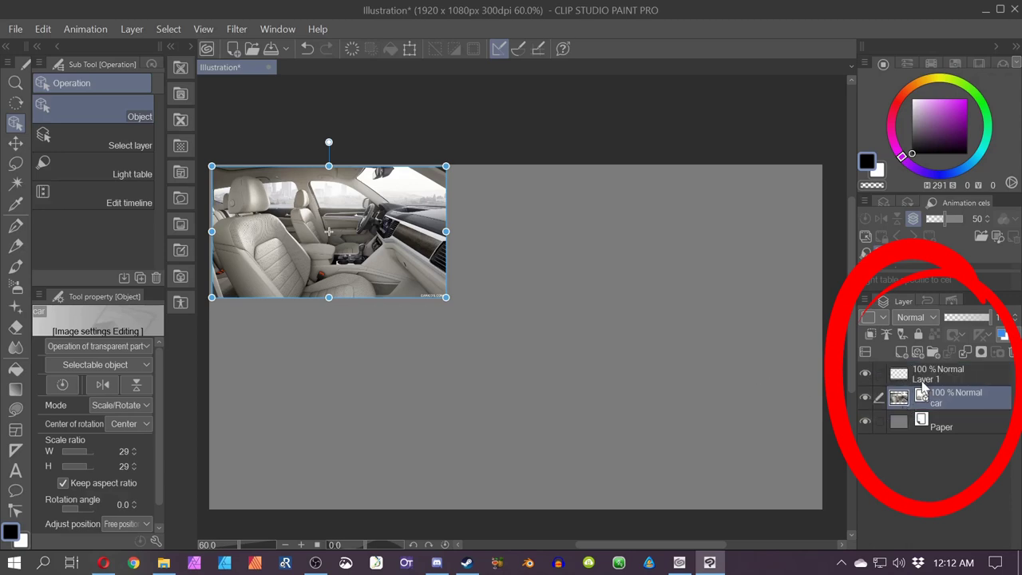
{"action": "left_click", "coordinate": [935, 380]}
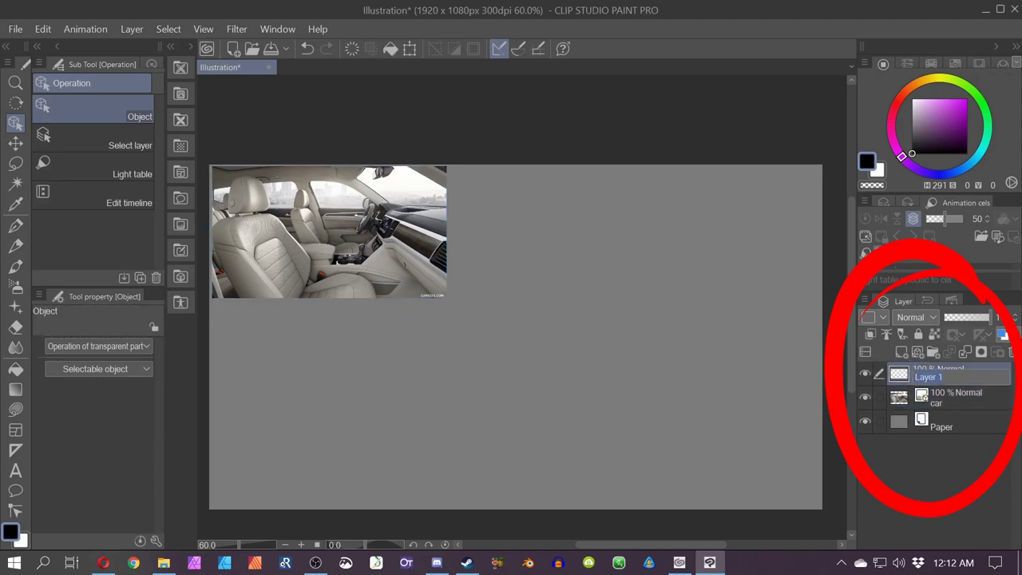
{"action": "type", "text": "Sketch"}
{"action": "key", "text": "Return"}
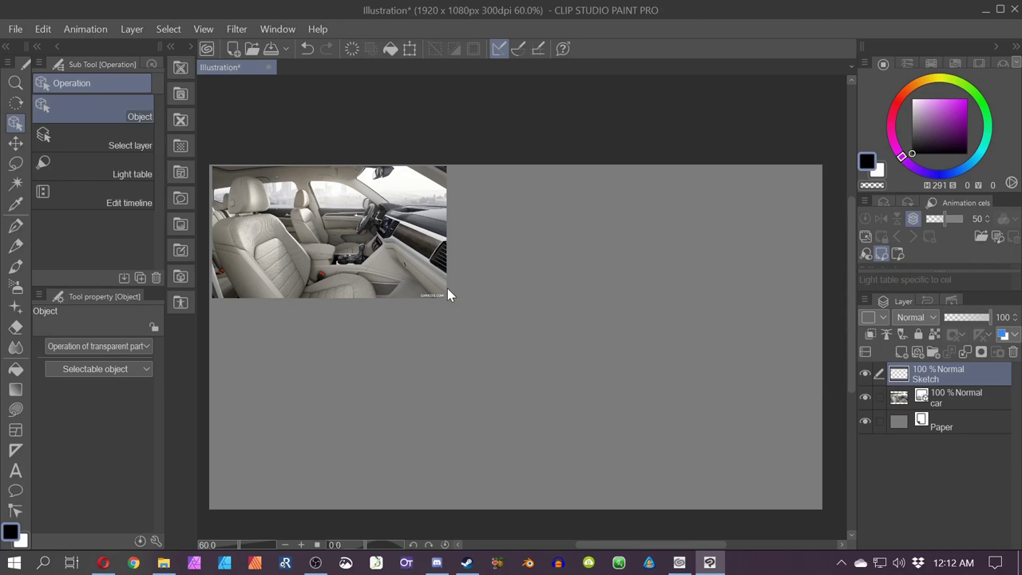
- Create a 1 point perspective ruler on a new layer
{"action": "left_click", "coordinate": [130, 30]}
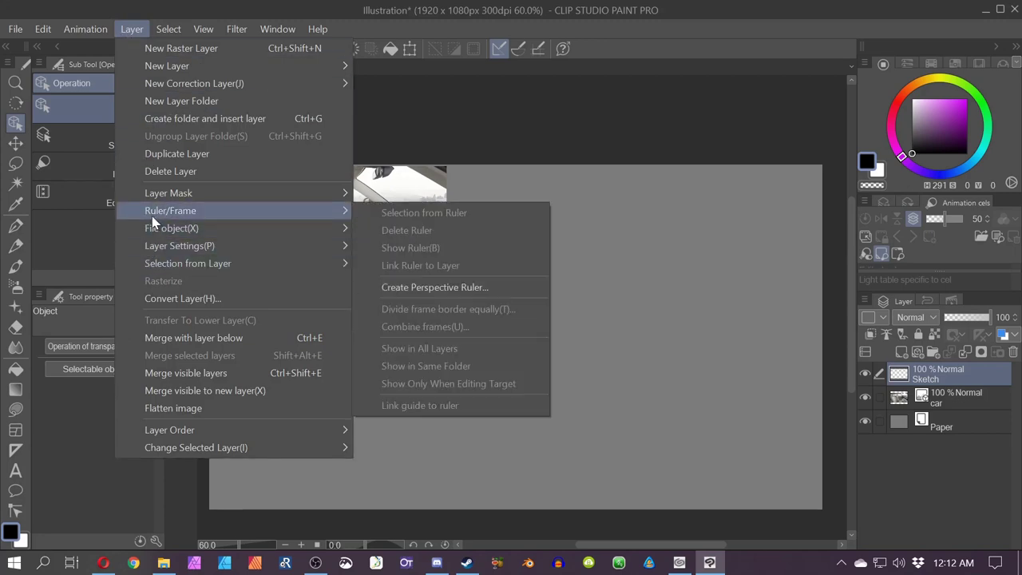
{"action": "mouse_move", "coordinate": [243, 214]}
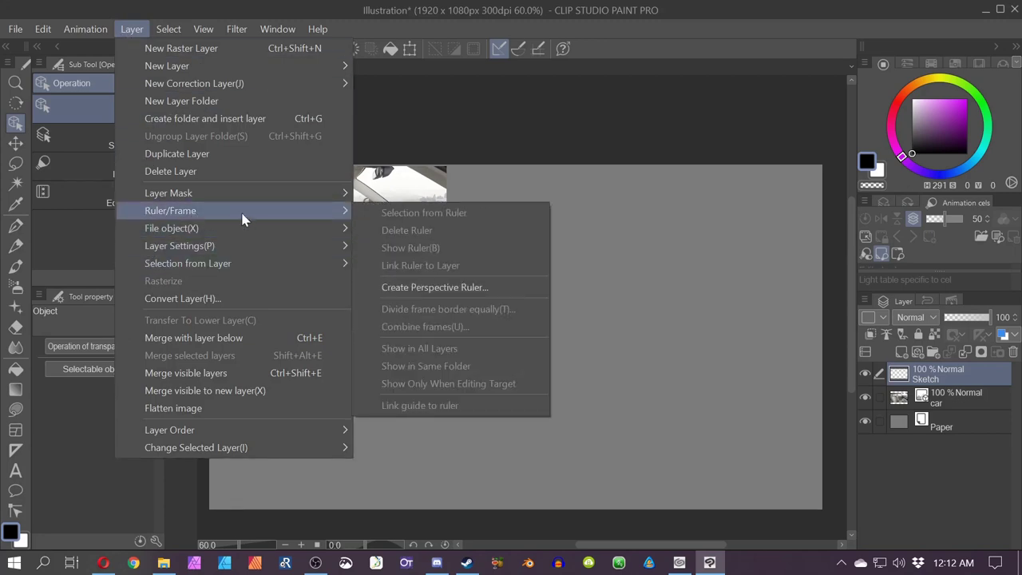
{"action": "left_click", "coordinate": [416, 289]}
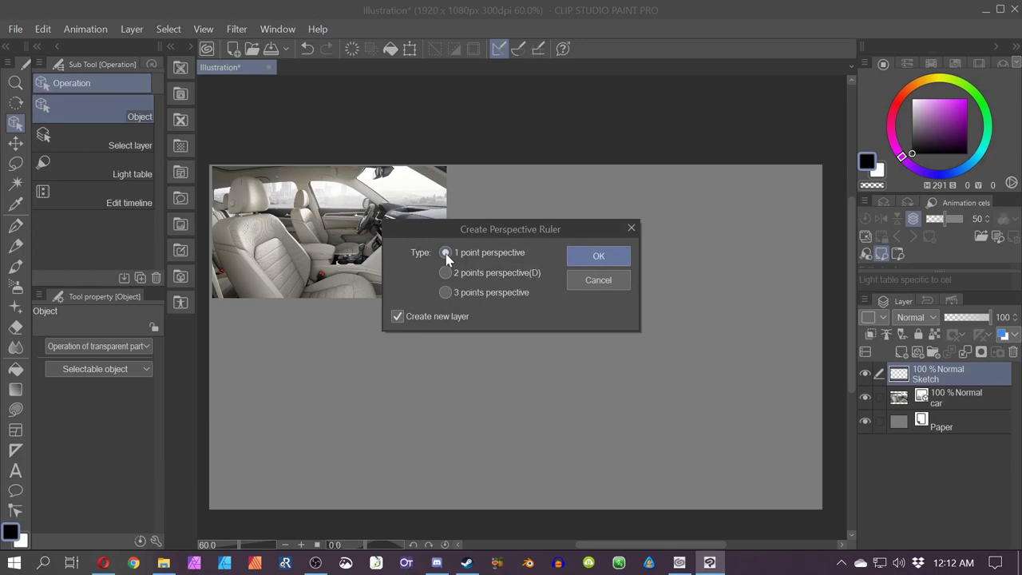
{"action": "left_click", "coordinate": [444, 292]}
{"action": "left_click", "coordinate": [444, 252]}
{"action": "left_click", "coordinate": [592, 255]}
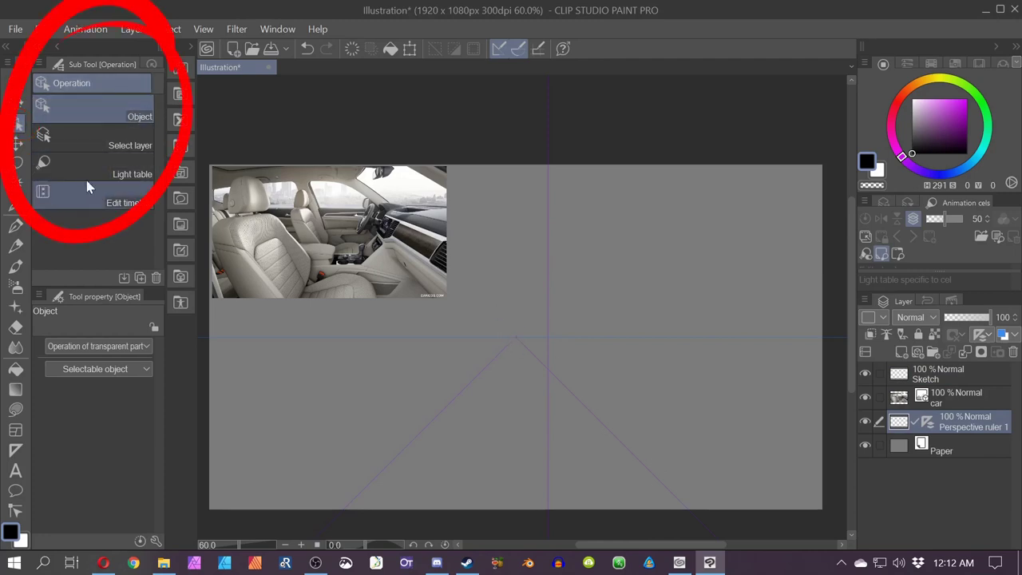
- Raise the perspective ruler's vanishing point and horizon to about a quarter of the way down the canvas
{"action": "left_click", "coordinate": [511, 340]}
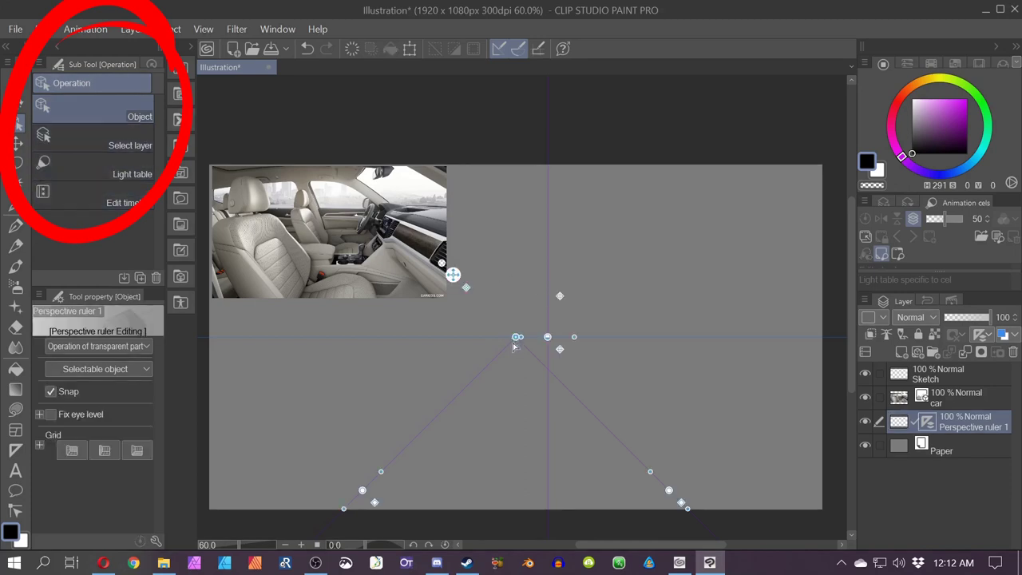
{"action": "left_click_drag", "start_coordinate": [513, 344], "coordinate": [513, 345]}
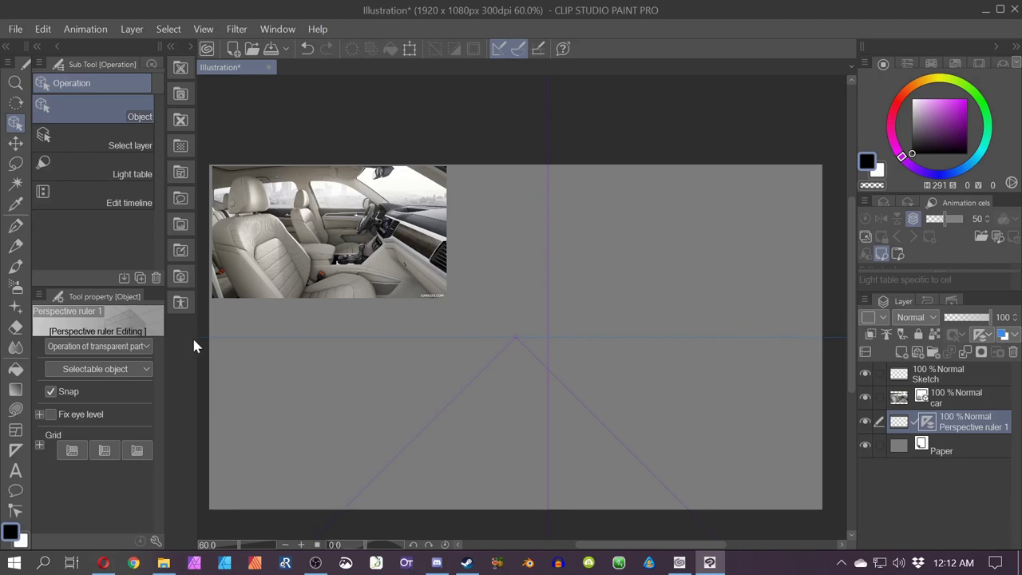
{"action": "left_click", "coordinate": [519, 340]}
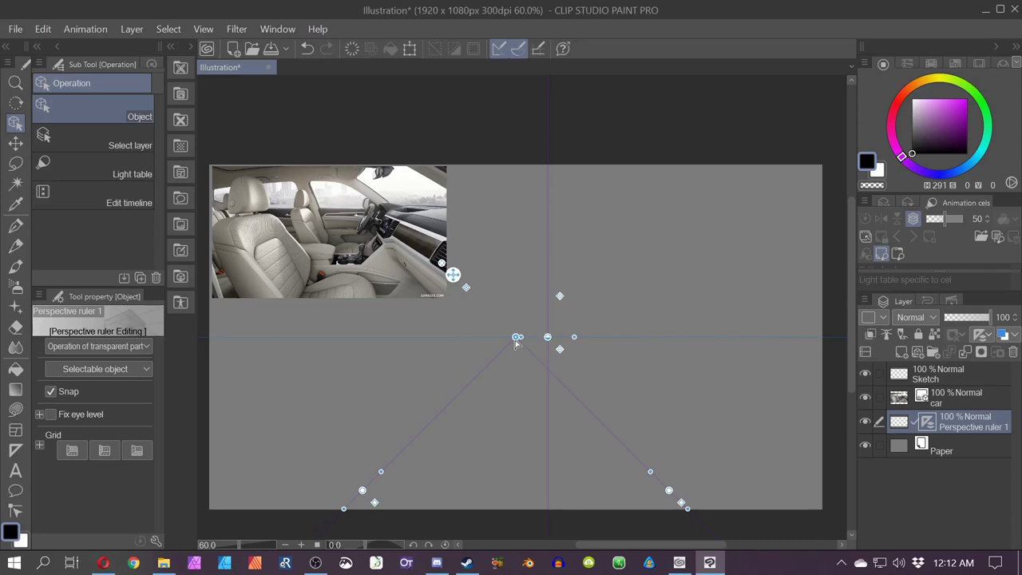
{"action": "left_click", "coordinate": [517, 338]}
{"action": "left_click_drag", "start_coordinate": [516, 336], "coordinate": [527, 257]}
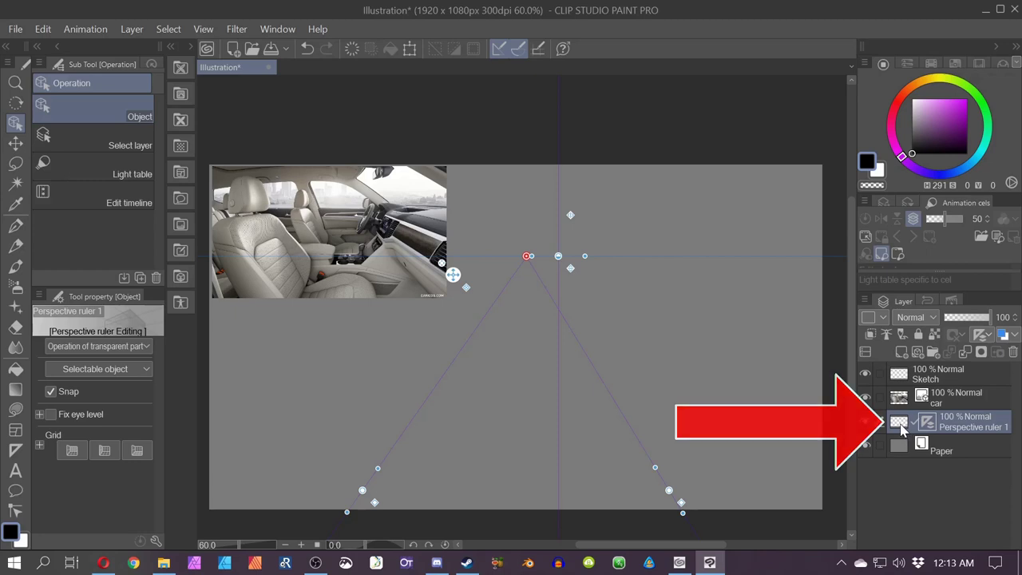
- Place the perspective ruler layer above the car layer and rename it as "measurements"
{"action": "left_click_drag", "start_coordinate": [900, 423], "coordinate": [899, 396]}
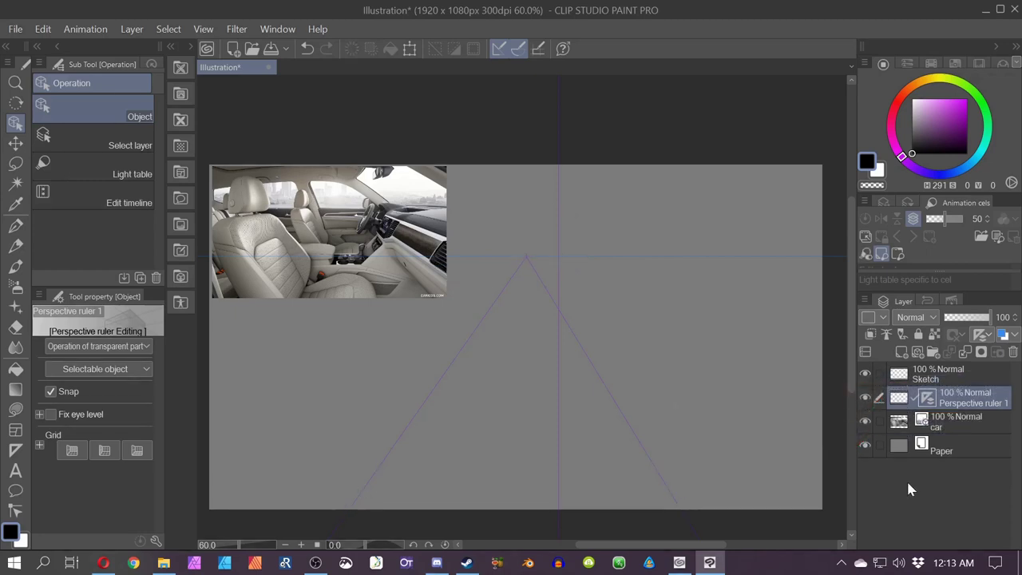
{"action": "double_click", "coordinate": [963, 406]}
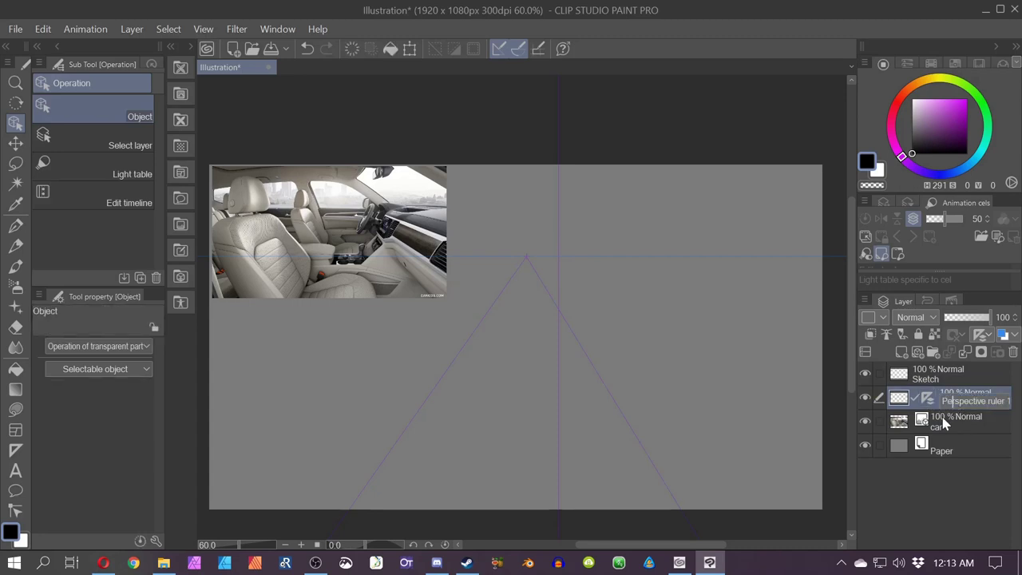
{"action": "type", "text": "measurements"}
{"action": "key", "text": "Return"}
- Shift the perspective ruler's vanishing point along the horizon to the right of the canvas centre
{"action": "left_click", "coordinate": [524, 257]}
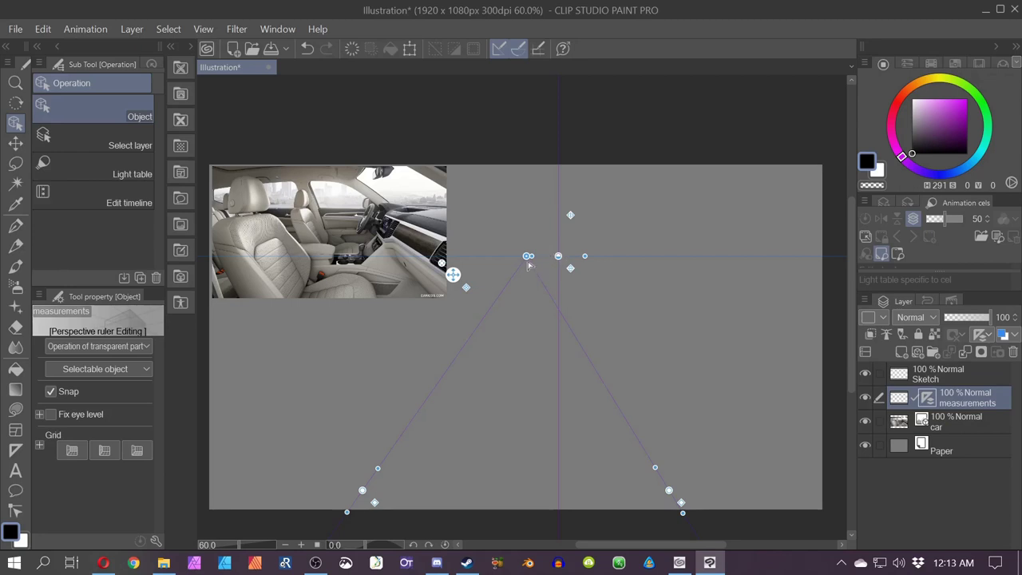
{"action": "left_click_drag", "start_coordinate": [526, 260], "coordinate": [592, 260]}
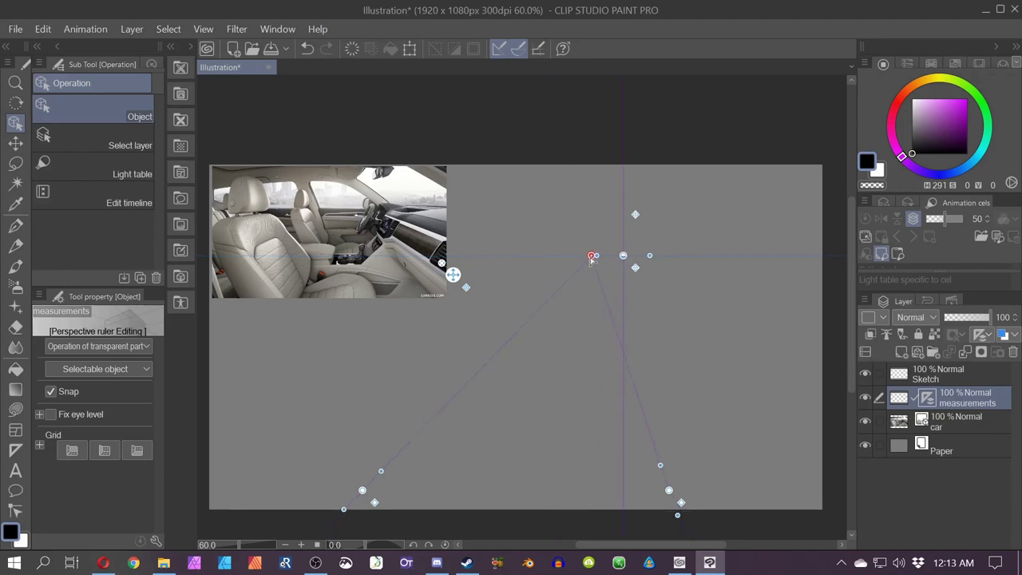
{"action": "left_click_drag", "start_coordinate": [591, 257], "coordinate": [590, 258]}
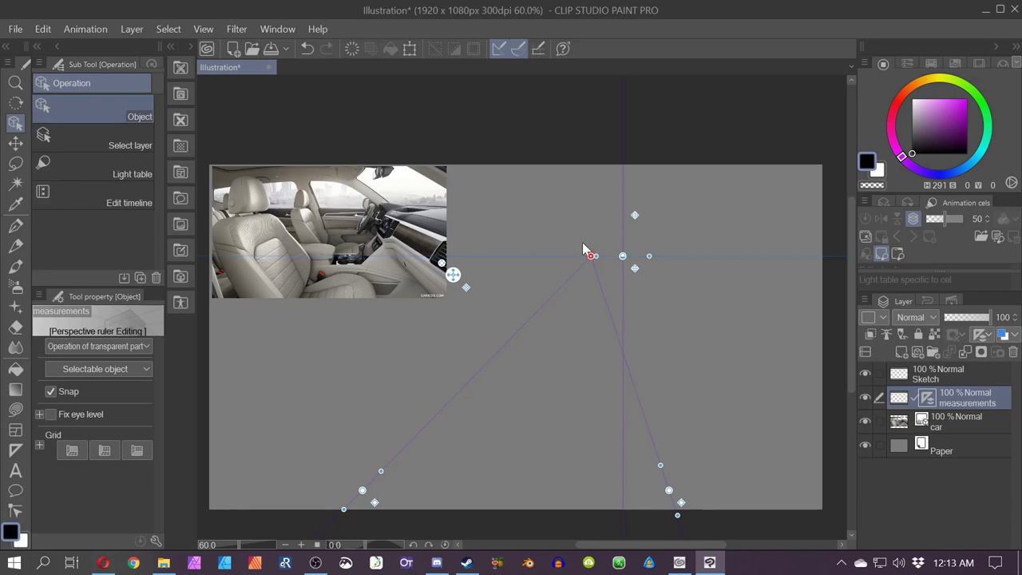
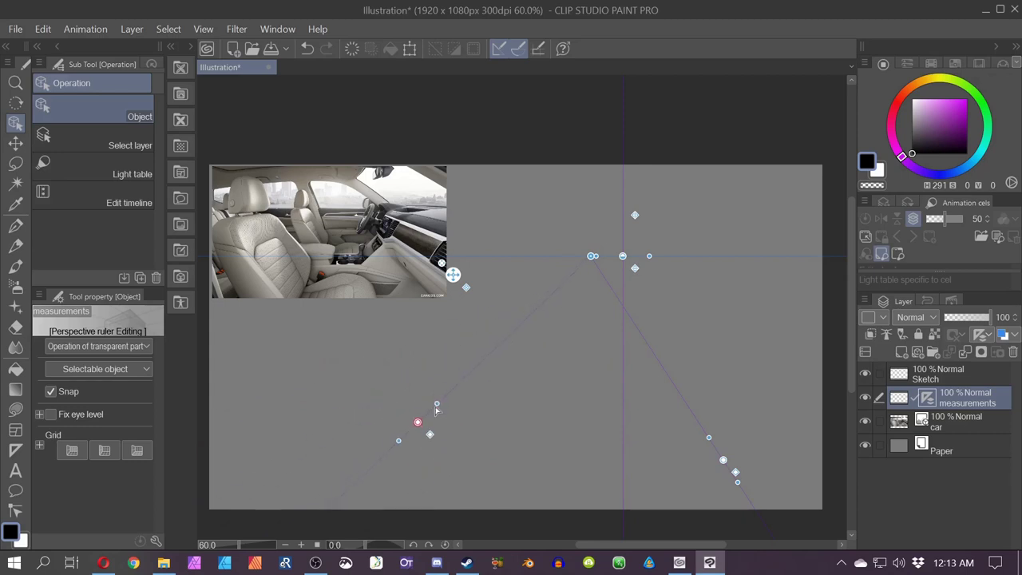
- Swing both perspective guide lines so they run from the vanishing point toward the lower-right part of the canvas
{"action": "left_click_drag", "start_coordinate": [419, 424], "coordinate": [803, 331]}
{"action": "left_click_drag", "start_coordinate": [721, 463], "coordinate": [702, 489]}
{"action": "left_click_drag", "start_coordinate": [804, 331], "coordinate": [797, 368]}
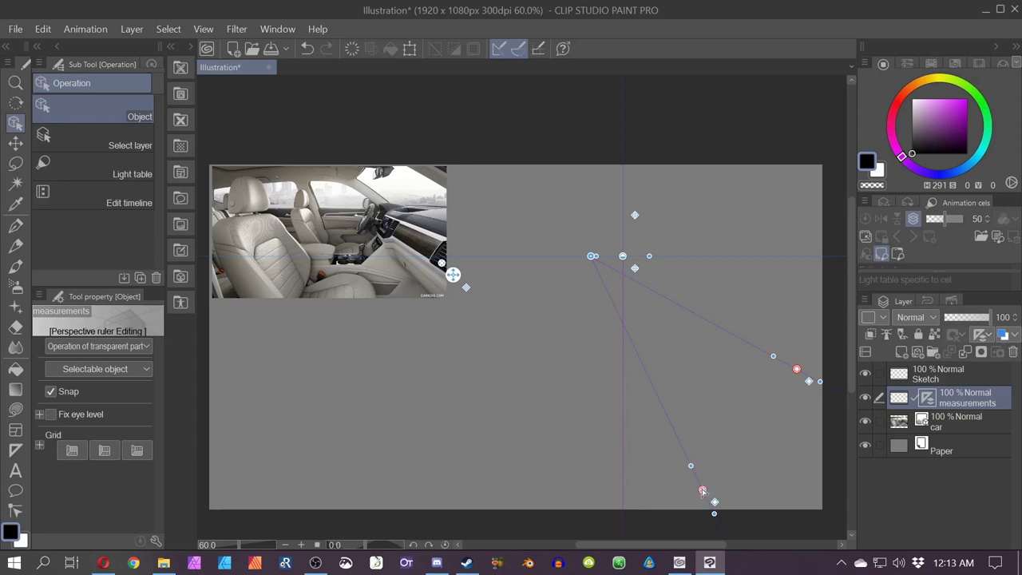
{"action": "left_click_drag", "start_coordinate": [702, 490], "coordinate": [733, 480]}
- Test the ruler snapping by drawing vertical, horizontal and converging lines on the measurements layer with the Rough pencil
{"action": "left_click", "coordinate": [16, 250]}
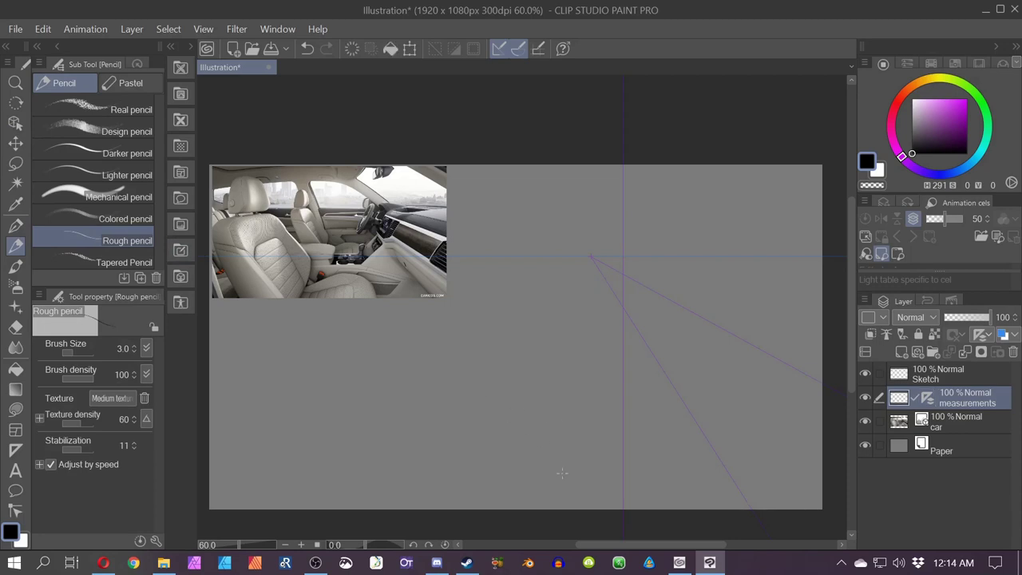
{"action": "mouse_move", "coordinate": [563, 302]}
{"action": "left_mouse_down"}
{"action": "mouse_move", "coordinate": [563, 464]}
{"action": "mouse_move", "coordinate": [523, 467]}
{"action": "left_mouse_up"}
{"action": "left_click_drag", "start_coordinate": [479, 443], "coordinate": [573, 288]}
{"action": "left_click_drag", "start_coordinate": [431, 379], "coordinate": [569, 274]}
{"action": "mouse_move", "coordinate": [347, 355]}
{"action": "left_mouse_down"}
{"action": "mouse_move", "coordinate": [615, 382]}
{"action": "mouse_move", "coordinate": [623, 355]}
{"action": "left_mouse_up"}
{"action": "left_click_drag", "start_coordinate": [699, 442], "coordinate": [281, 442]}
{"action": "left_click_drag", "start_coordinate": [654, 418], "coordinate": [305, 418]}
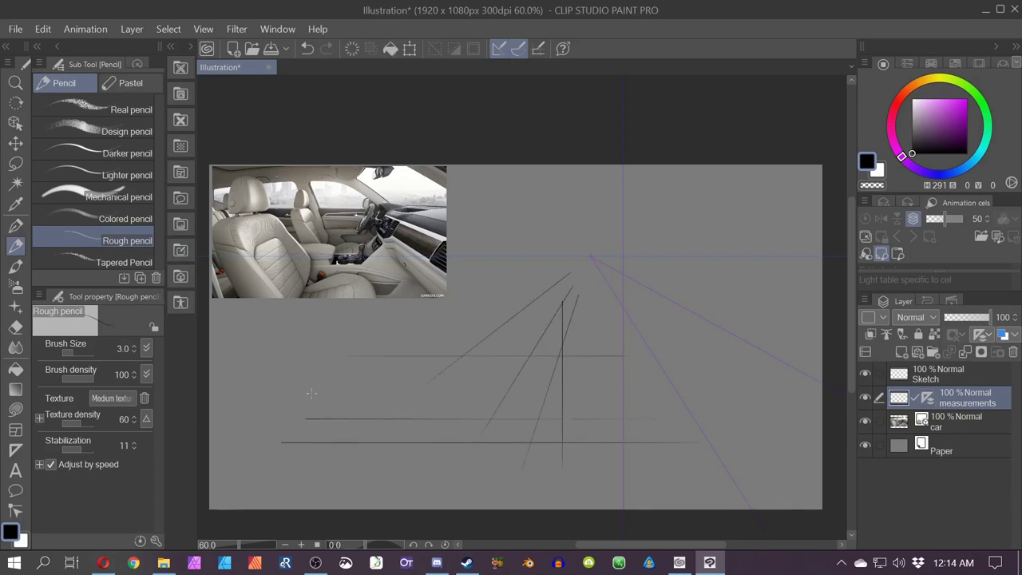
- Undo all the test pencil lines on the measurements layer
{"action": "key", "text": "ctrl+z"}
{"action": "key", "text": "ctrl+z"}
{"action": "key", "text": "ctrl+z"}
{"action": "key", "text": "ctrl+z"}
{"action": "key", "text": "ctrl+z"}
{"action": "key", "text": "ctrl+z"}
{"action": "key", "text": "ctrl+z"}
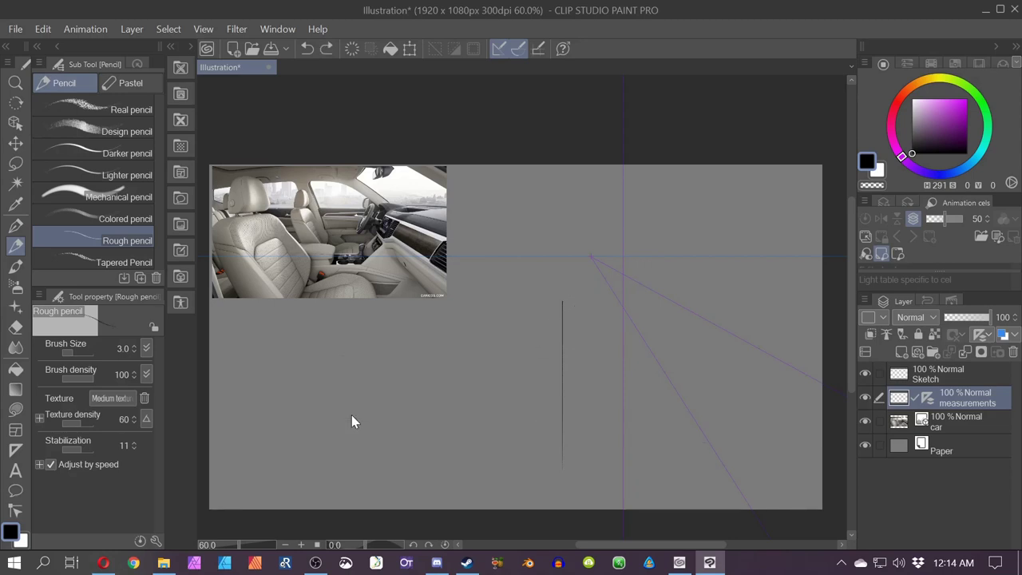
- Turn off snapping for the perspective ruler on the measurements layer
{"action": "key", "text": "o"}
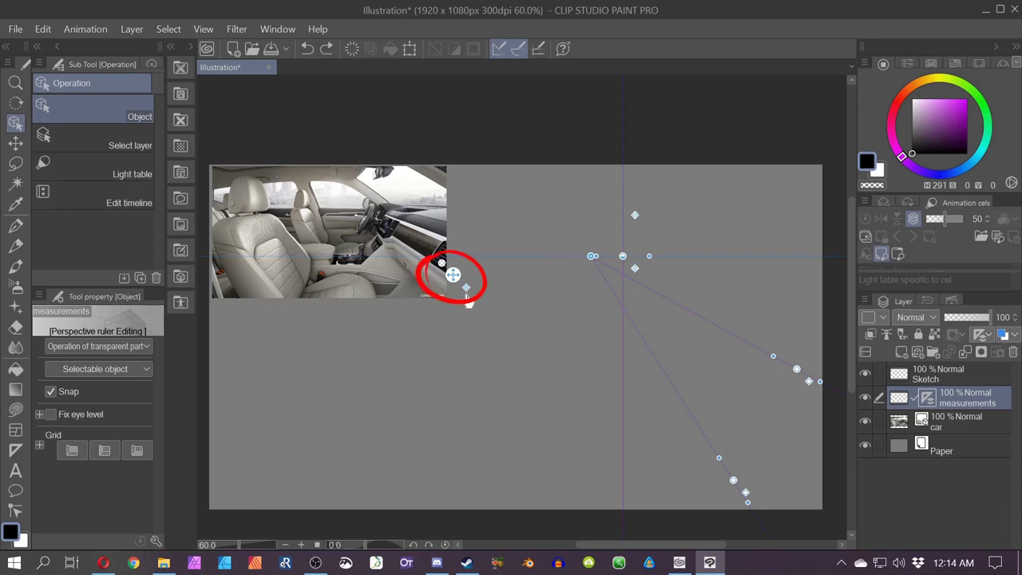
{"action": "left_click", "coordinate": [466, 291]}
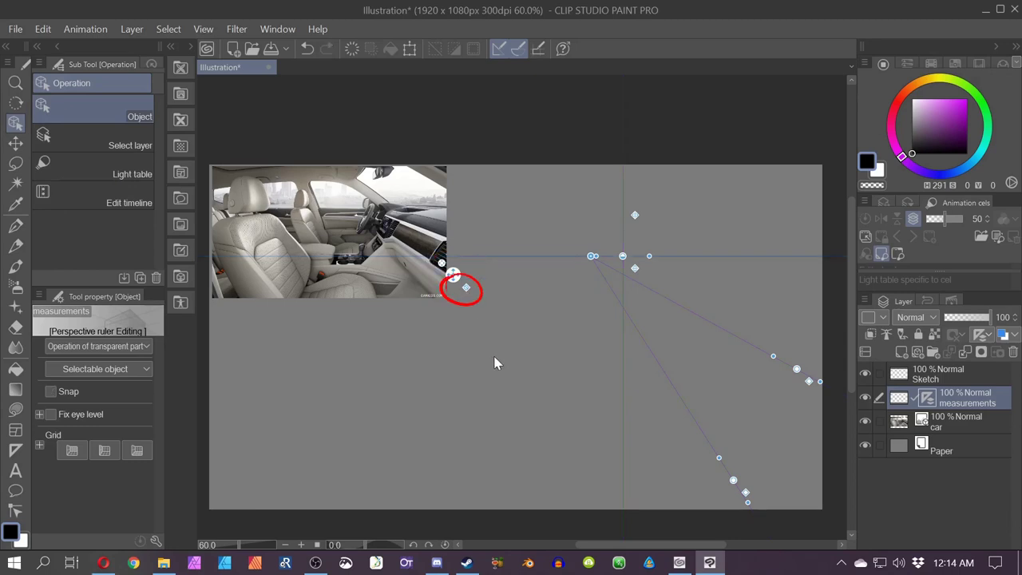
- Turn on snapping for the perspective ruler on the measurements layer
{"action": "left_click", "coordinate": [469, 295]}
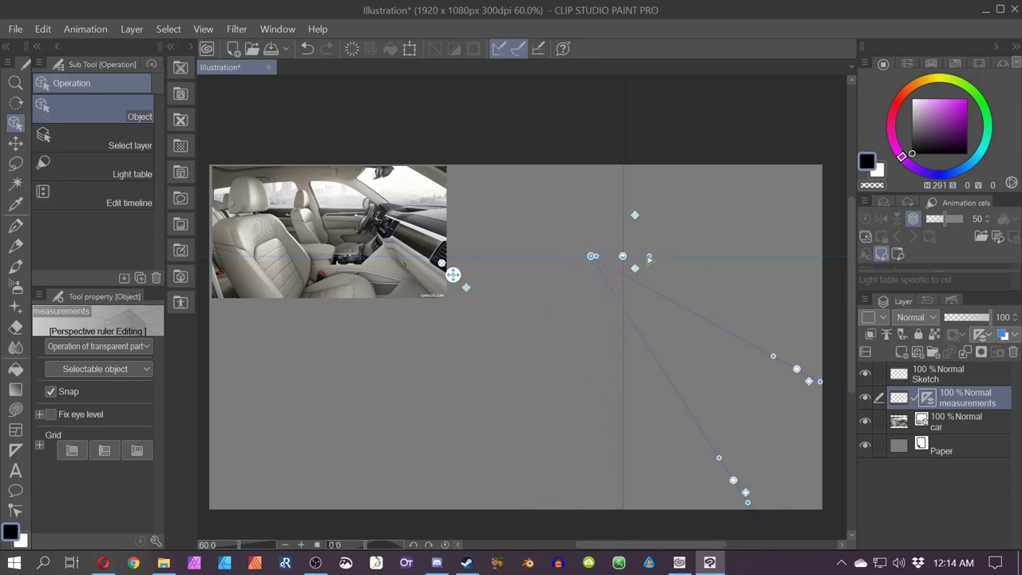
- Tilt the perspective ruler's eye level up toward the right and test its snapping with several Rough pencil strokes
{"action": "mouse_move", "coordinate": [648, 257]}
{"action": "left_mouse_down"}
{"action": "mouse_move", "coordinate": [649, 276]}
{"action": "mouse_move", "coordinate": [652, 251]}
{"action": "left_mouse_up"}
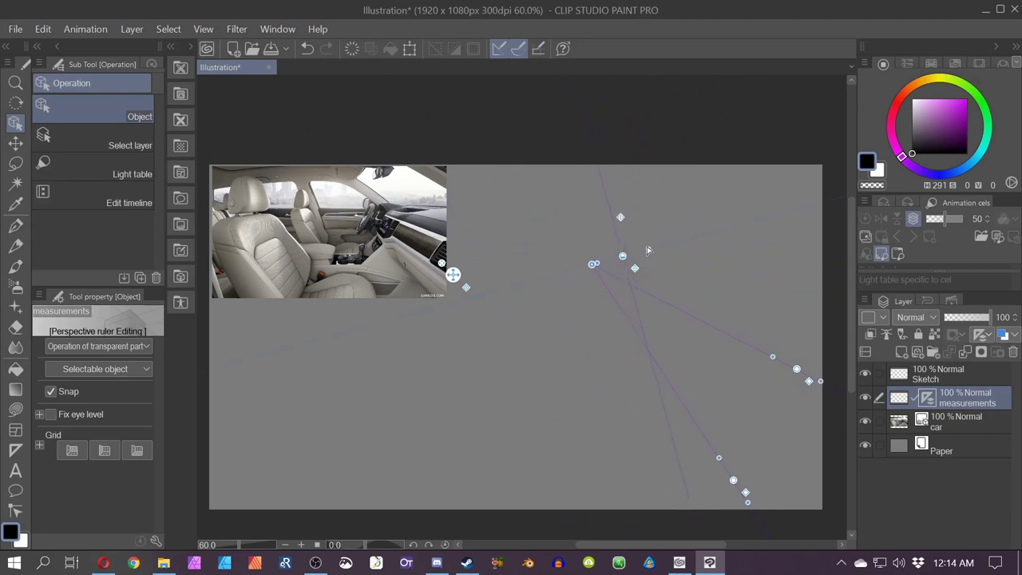
{"action": "left_click_drag", "start_coordinate": [647, 249], "coordinate": [643, 238]}
{"action": "left_click", "coordinate": [15, 245]}
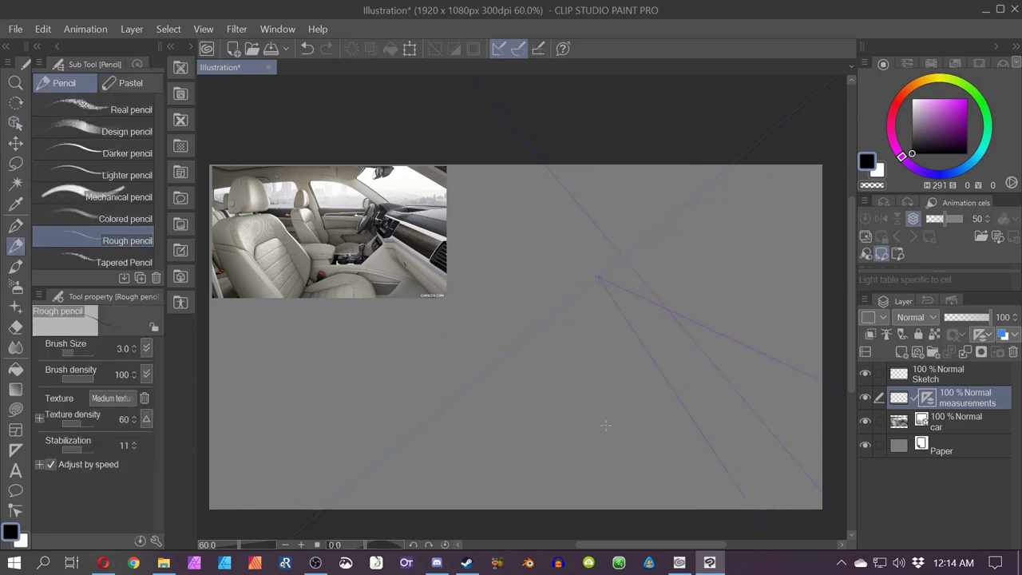
{"action": "left_click_drag", "start_coordinate": [580, 388], "coordinate": [617, 432]}
{"action": "mouse_move", "coordinate": [548, 419]}
{"action": "left_mouse_down"}
{"action": "mouse_move", "coordinate": [582, 459]}
{"action": "mouse_move", "coordinate": [580, 389]}
{"action": "left_mouse_up"}
{"action": "mouse_move", "coordinate": [614, 425]}
{"action": "left_mouse_down"}
{"action": "mouse_move", "coordinate": [607, 372]}
{"action": "mouse_move", "coordinate": [580, 364]}
{"action": "left_mouse_up"}
{"action": "mouse_move", "coordinate": [546, 415]}
{"action": "left_mouse_down"}
{"action": "mouse_move", "coordinate": [557, 378]}
{"action": "mouse_move", "coordinate": [613, 385]}
{"action": "left_mouse_up"}
- Undo the test strokes and the tilt of the perspective ruler's eye level
{"action": "key", "text": "ctrl+z"}
{"action": "key", "text": "ctrl+z"}
{"action": "key", "text": "ctrl+z"}
{"action": "key", "text": "ctrl+z"}
{"action": "key", "text": "ctrl+z"}
{"action": "key", "text": "ctrl+z"}
{"action": "key", "text": "ctrl+z"}
{"action": "key", "text": "ctrl+z"}
{"action": "key", "text": "ctrl+z"}
{"action": "key", "text": "ctrl+z"}
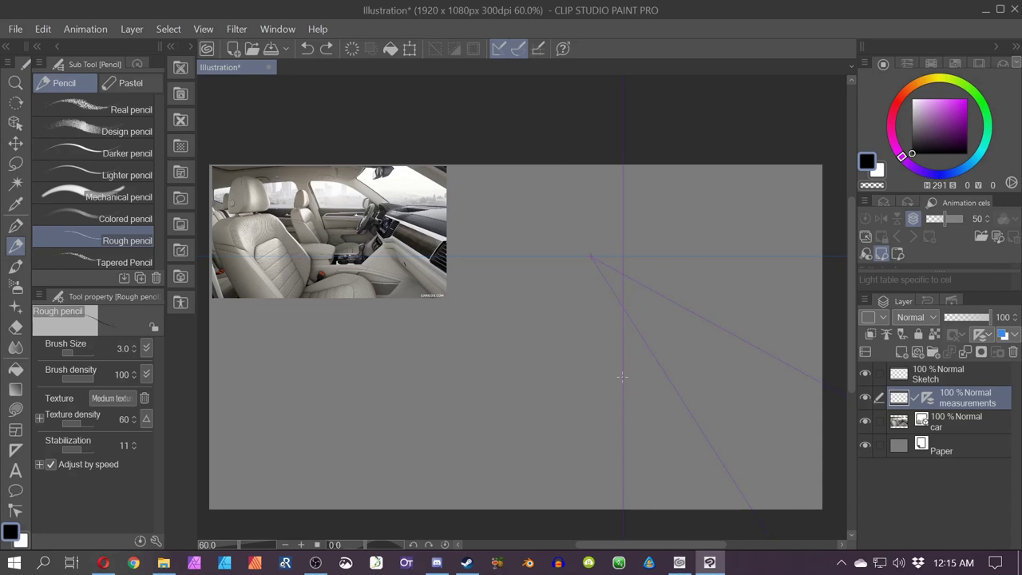
- With the measurements layer active, set the drawing colour to pure yellow (H 60, S 100, V 100)
{"action": "left_click", "coordinate": [903, 368]}
{"action": "left_click", "coordinate": [904, 397]}
{"action": "left_click", "coordinate": [938, 78]}
{"action": "left_click_drag", "start_coordinate": [956, 101], "coordinate": [980, 82]}
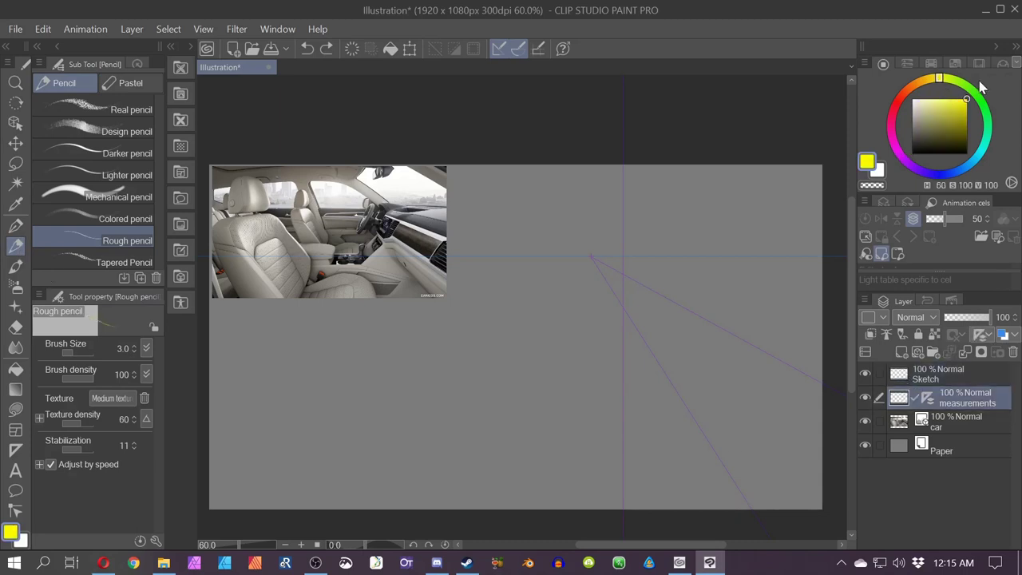
- Add a new raster layer between the car and Paper layers and name it "Perspective grid"
{"action": "left_click", "coordinate": [901, 351]}
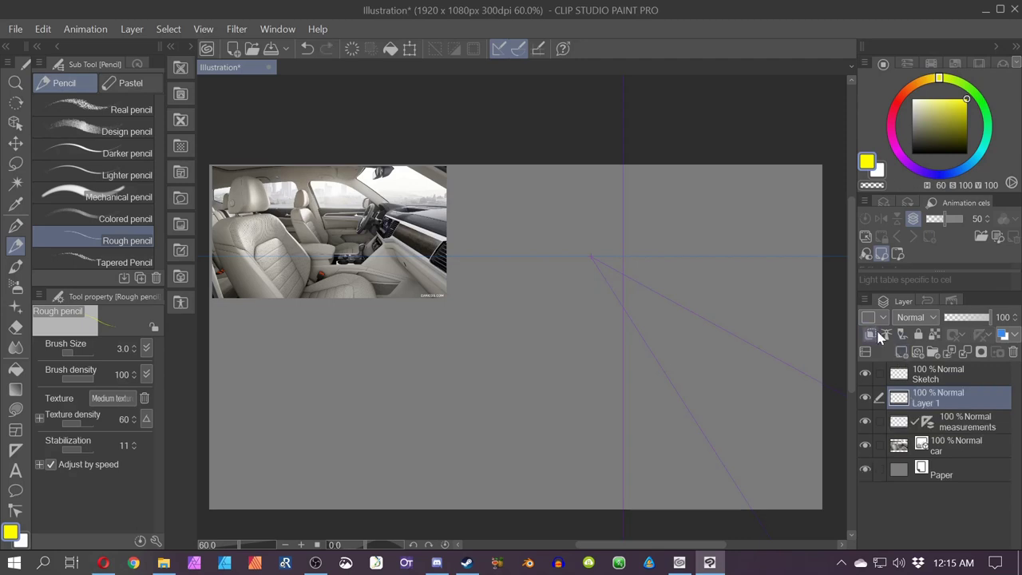
{"action": "left_click_drag", "start_coordinate": [900, 398], "coordinate": [910, 455]}
{"action": "double_click", "coordinate": [933, 427]}
{"action": "type", "text": "Perspective grid"}
{"action": "key", "text": "Return"}
- Draw yellow vertical grid lines across the whole canvas width on the Perspective grid layer with the Rough pencil
{"action": "mouse_move", "coordinate": [216, 509]}
{"action": "left_mouse_down"}
{"action": "mouse_move", "coordinate": [216, 304]}
{"action": "mouse_move", "coordinate": [236, 300]}
{"action": "left_mouse_up"}
{"action": "left_click_drag", "start_coordinate": [263, 509], "coordinate": [263, 300]}
{"action": "left_click_drag", "start_coordinate": [292, 508], "coordinate": [291, 300]}
{"action": "mouse_move", "coordinate": [327, 509]}
{"action": "left_mouse_down"}
{"action": "mouse_move", "coordinate": [325, 311]}
{"action": "mouse_move", "coordinate": [331, 508]}
{"action": "left_mouse_up"}
{"action": "mouse_move", "coordinate": [354, 304]}
{"action": "left_mouse_down"}
{"action": "mouse_move", "coordinate": [354, 509]}
{"action": "mouse_move", "coordinate": [369, 509]}
{"action": "left_mouse_up"}
{"action": "mouse_move", "coordinate": [404, 299]}
{"action": "left_mouse_down"}
{"action": "mouse_move", "coordinate": [405, 509]}
{"action": "mouse_move", "coordinate": [430, 509]}
{"action": "left_mouse_up"}
{"action": "left_click_drag", "start_coordinate": [476, 165], "coordinate": [476, 508]}
{"action": "left_click_drag", "start_coordinate": [501, 165], "coordinate": [500, 508]}
{"action": "mouse_move", "coordinate": [533, 166]}
{"action": "left_mouse_down"}
{"action": "mouse_move", "coordinate": [532, 509]}
{"action": "mouse_move", "coordinate": [554, 509]}
{"action": "left_mouse_up"}
{"action": "mouse_move", "coordinate": [540, 165]}
{"action": "left_mouse_down"}
{"action": "mouse_move", "coordinate": [540, 509]}
{"action": "mouse_move", "coordinate": [562, 509]}
{"action": "left_mouse_up"}
{"action": "mouse_move", "coordinate": [814, 166]}
{"action": "left_mouse_down"}
{"action": "mouse_move", "coordinate": [815, 509]}
{"action": "mouse_move", "coordinate": [786, 508]}
{"action": "left_mouse_up"}
{"action": "left_click_drag", "start_coordinate": [737, 165], "coordinate": [738, 508]}
{"action": "left_click_drag", "start_coordinate": [699, 165], "coordinate": [699, 508]}
{"action": "left_click_drag", "start_coordinate": [601, 160], "coordinate": [600, 178]}
{"action": "left_click_drag", "start_coordinate": [603, 508], "coordinate": [603, 185]}
{"action": "mouse_move", "coordinate": [615, 508]}
{"action": "left_mouse_down"}
{"action": "mouse_move", "coordinate": [616, 166]}
{"action": "mouse_move", "coordinate": [634, 166]}
{"action": "left_mouse_up"}
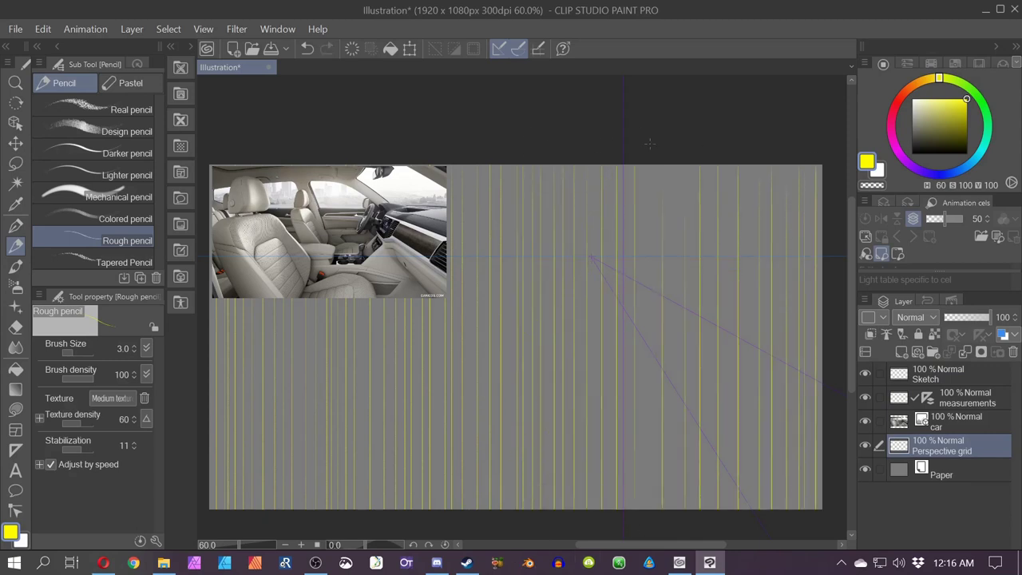
- Set the colour to green (H 118, S 100, V 100) and draw horizontal grid lines across the canvas
{"action": "left_click", "coordinate": [980, 99]}
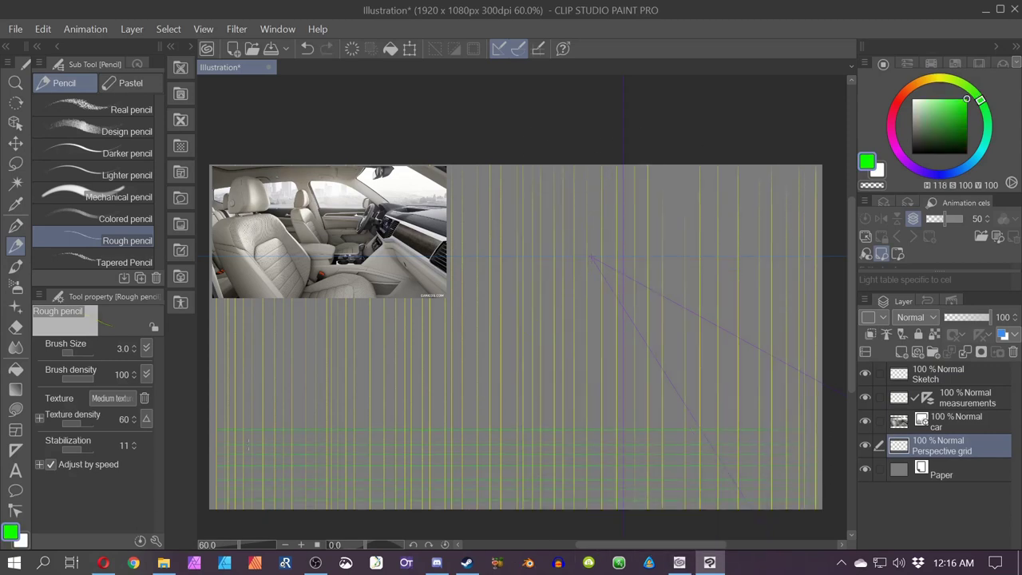
{"action": "left_click_drag", "start_coordinate": [217, 416], "coordinate": [816, 417]}
{"action": "left_click_drag", "start_coordinate": [227, 399], "coordinate": [798, 399]}
{"action": "mouse_move", "coordinate": [218, 384]}
{"action": "left_mouse_down"}
{"action": "mouse_move", "coordinate": [814, 383]}
{"action": "mouse_move", "coordinate": [786, 373]}
{"action": "left_mouse_up"}
{"action": "key", "text": "ctrl+z"}
{"action": "left_click_drag", "start_coordinate": [240, 341], "coordinate": [758, 341]}
{"action": "key", "text": "ctrl+z"}
{"action": "left_click_drag", "start_coordinate": [816, 326], "coordinate": [578, 325]}
- Set the colour to light blue (H 194, S 100, V 100) and draw grid lines converging on the vanishing point
{"action": "left_click", "coordinate": [974, 160]}
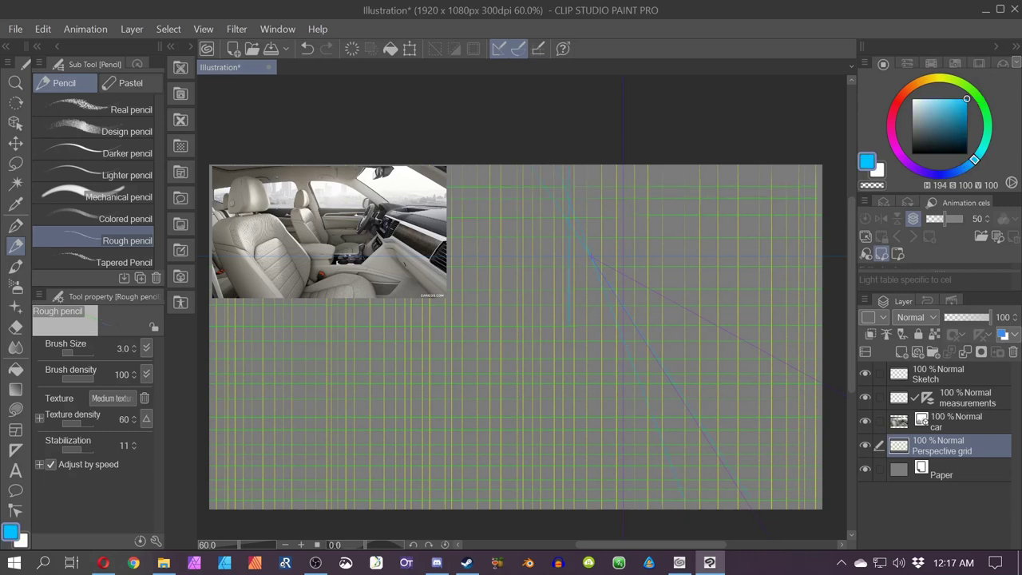
{"action": "key", "text": "ctrl+z"}
{"action": "left_click_drag", "start_coordinate": [602, 363], "coordinate": [616, 508]}
{"action": "mouse_move", "coordinate": [594, 166]}
{"action": "left_mouse_down"}
{"action": "mouse_move", "coordinate": [581, 509]}
{"action": "mouse_move", "coordinate": [547, 509]}
{"action": "left_mouse_up"}
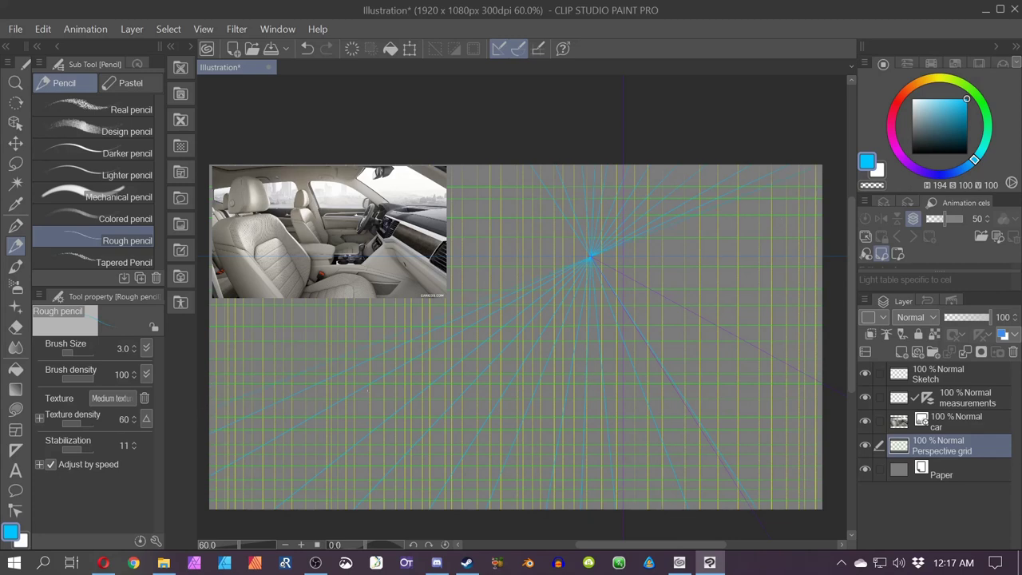
{"action": "scroll", "coordinate": [479, 364], "scroll_direction": "down", "scroll_amount": 3}
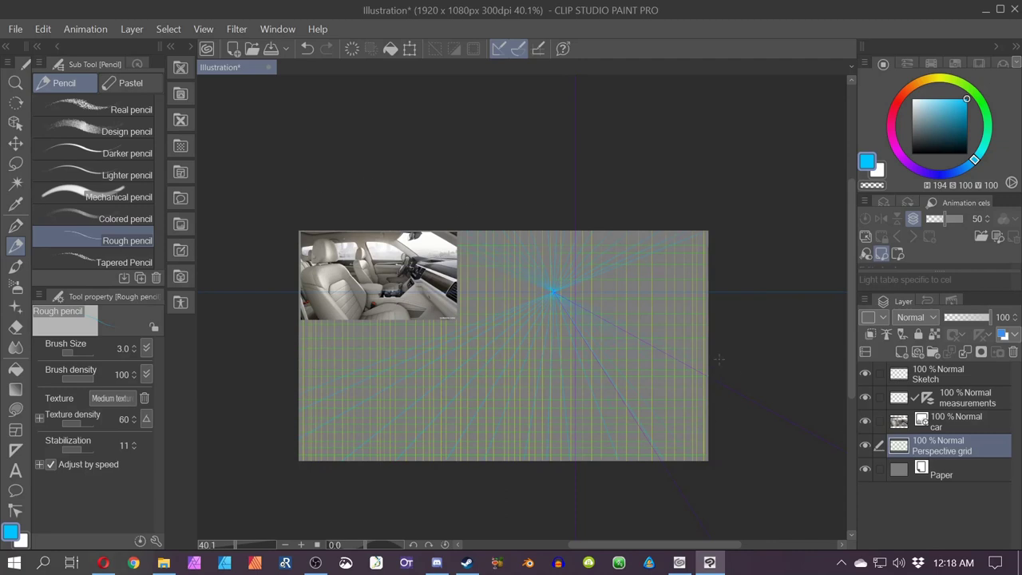
{"action": "key", "text": "ctrl+z"}
{"action": "key", "text": "ctrl+y"}
{"action": "key", "text": "ctrl+z"}
{"action": "key", "text": "ctrl+y"}
{"action": "key", "text": "ctrl+z"}
{"action": "key", "text": "ctrl+y"}
- Select the measurements layer and set the drawing colour to a muted olive (H 64, S 56, V 51)
{"action": "scroll", "coordinate": [691, 352], "scroll_direction": "up", "scroll_amount": 2}
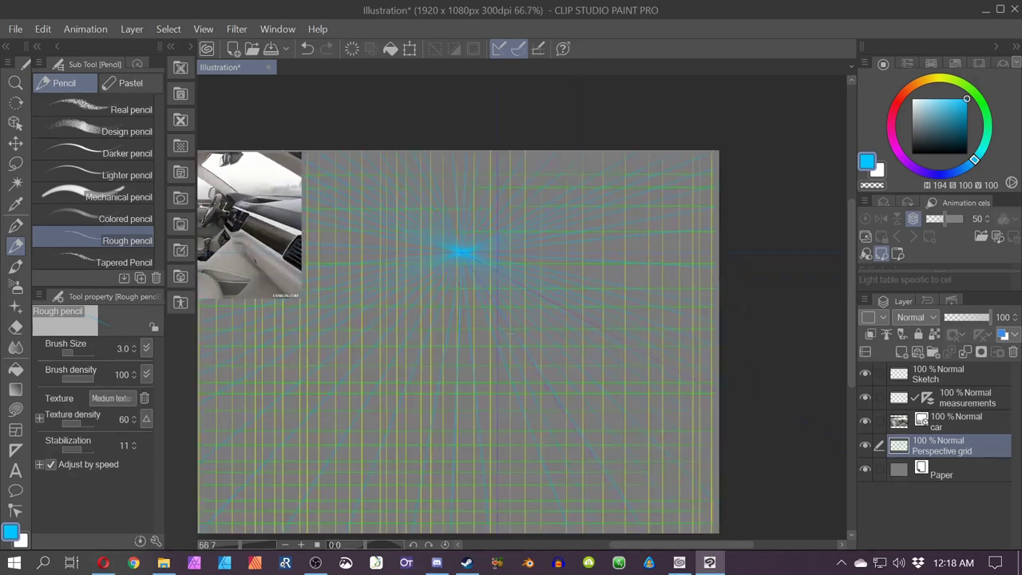
{"action": "key", "text": "space"}
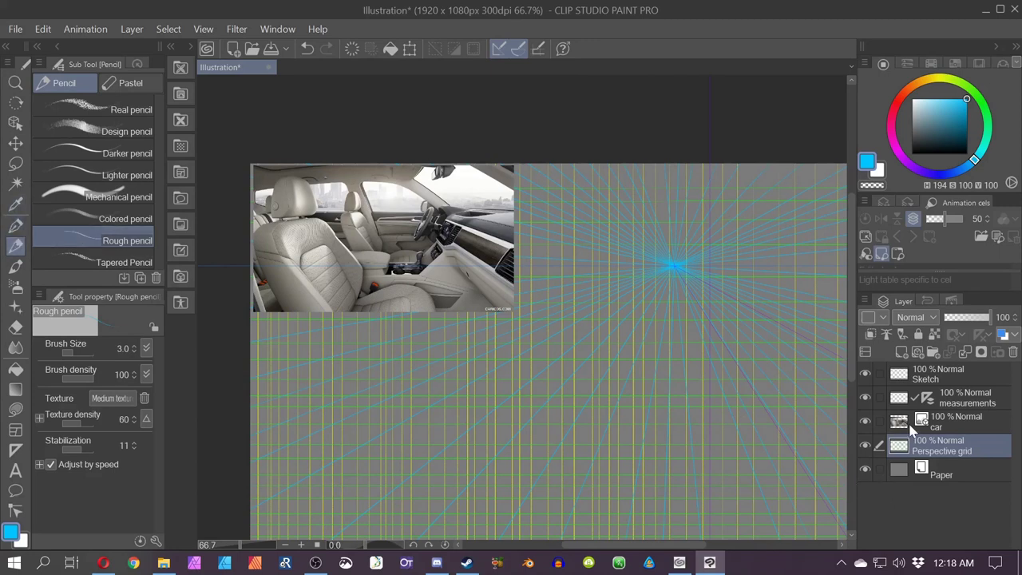
{"action": "left_click", "coordinate": [891, 405]}
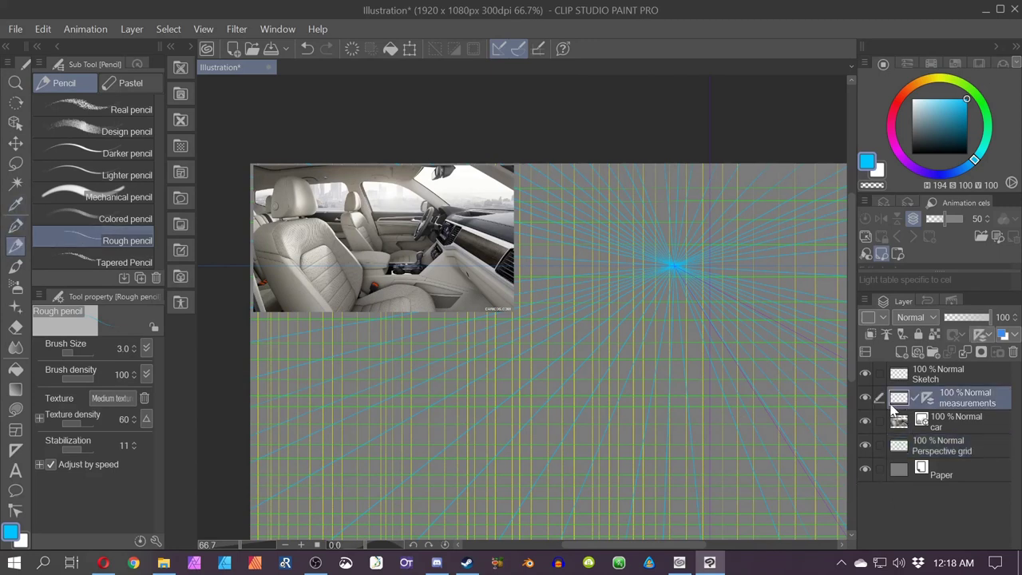
{"action": "left_click", "coordinate": [943, 79]}
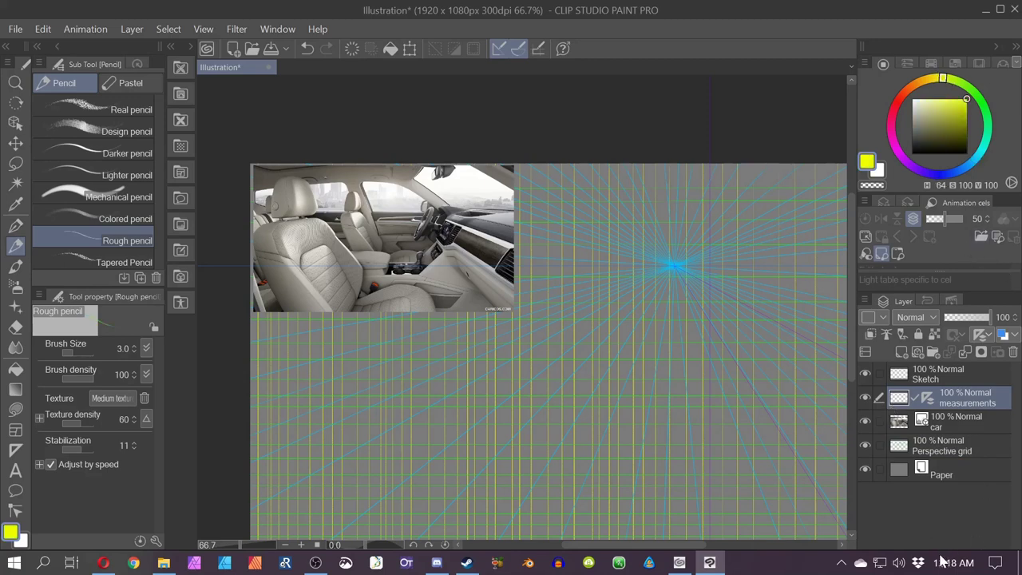
{"action": "left_click", "coordinate": [942, 125]}
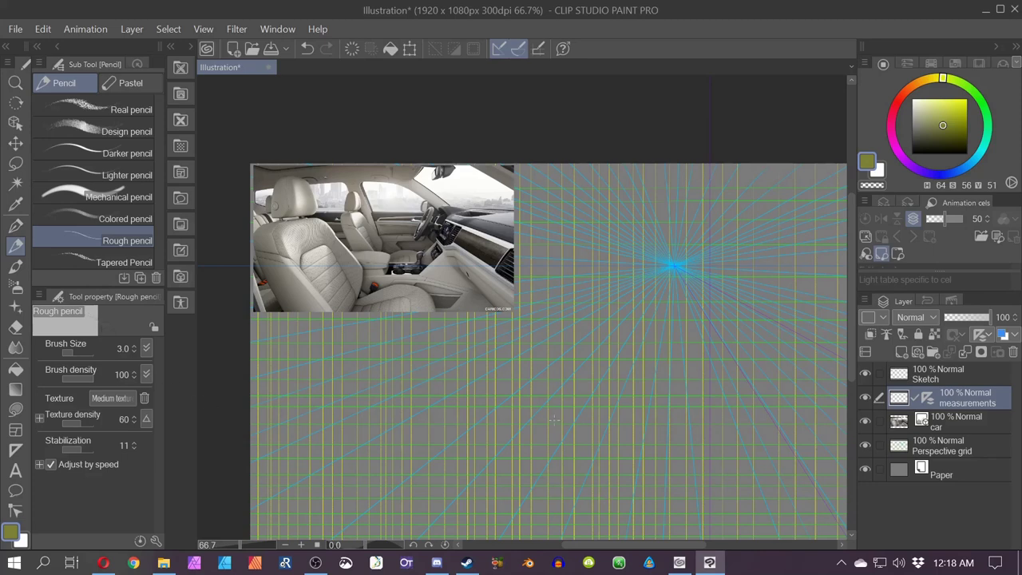
- Increase the Rough pencil's brush size to 10
{"action": "key", "text": "]"}
{"action": "key", "text": "]"}
{"action": "key", "text": "]"}
{"action": "key", "text": "]"}
{"action": "key", "text": "]"}
{"action": "key", "text": "ctrl+z"}
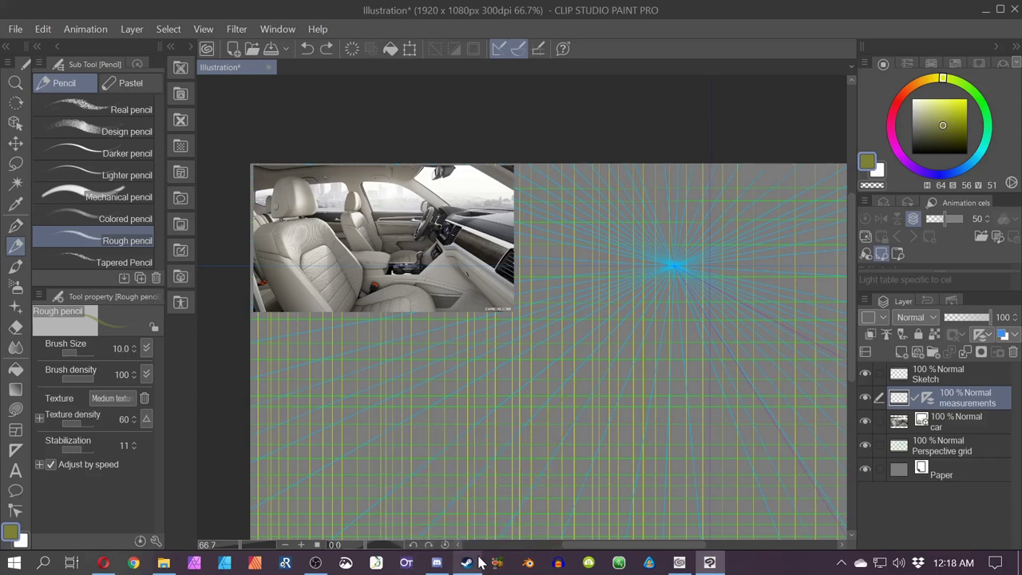
- Try a dark olive colour (H 64, S 100, V 24) with two converging diagonal strokes, and undo them
{"action": "left_click", "coordinate": [928, 139]}
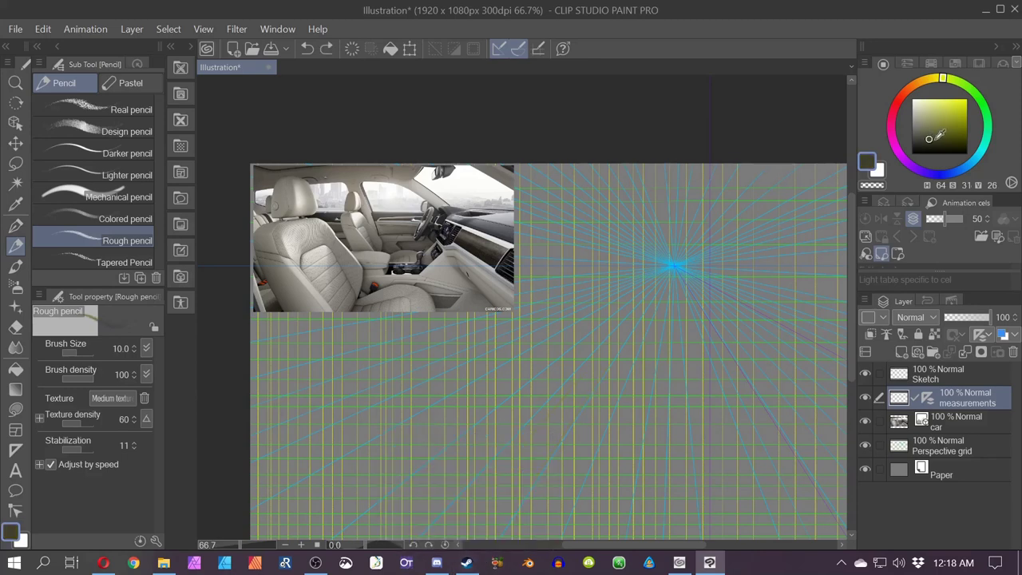
{"action": "left_click_drag", "start_coordinate": [928, 138], "coordinate": [966, 140]}
{"action": "left_click_drag", "start_coordinate": [528, 378], "coordinate": [385, 482]}
{"action": "left_click_drag", "start_coordinate": [592, 331], "coordinate": [377, 501]}
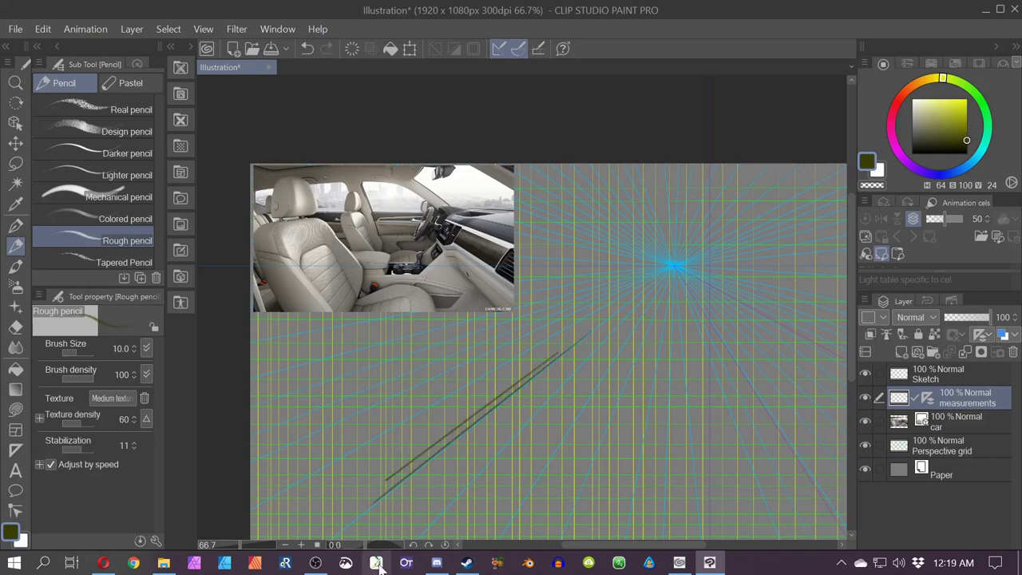
{"action": "key", "text": "ctrl+z"}
{"action": "key", "text": "ctrl+z"}
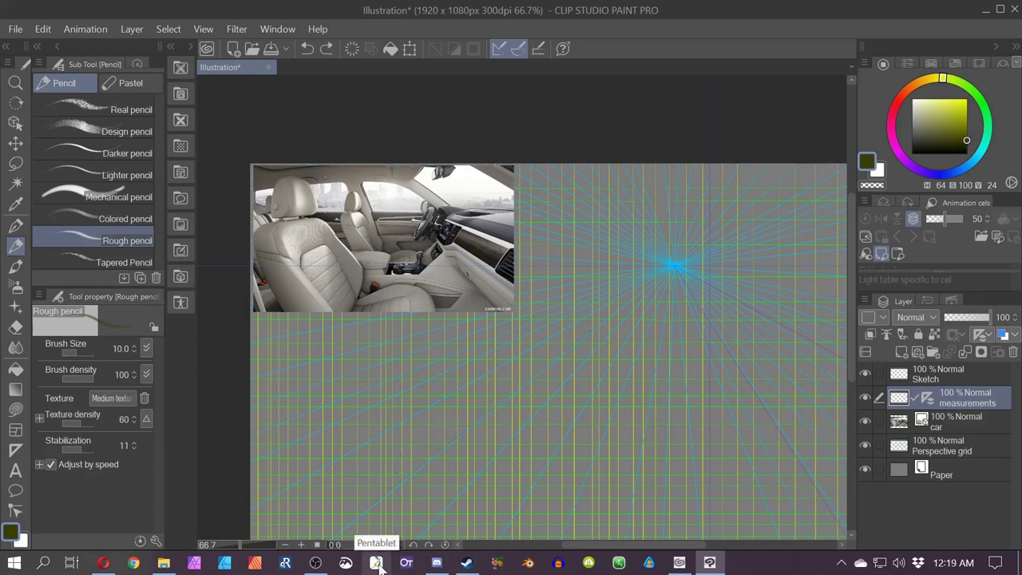
- Try a brighter olive colour (H 64, S 98, V 51) with one diagonal stroke, and undo it
{"action": "left_click", "coordinate": [965, 125]}
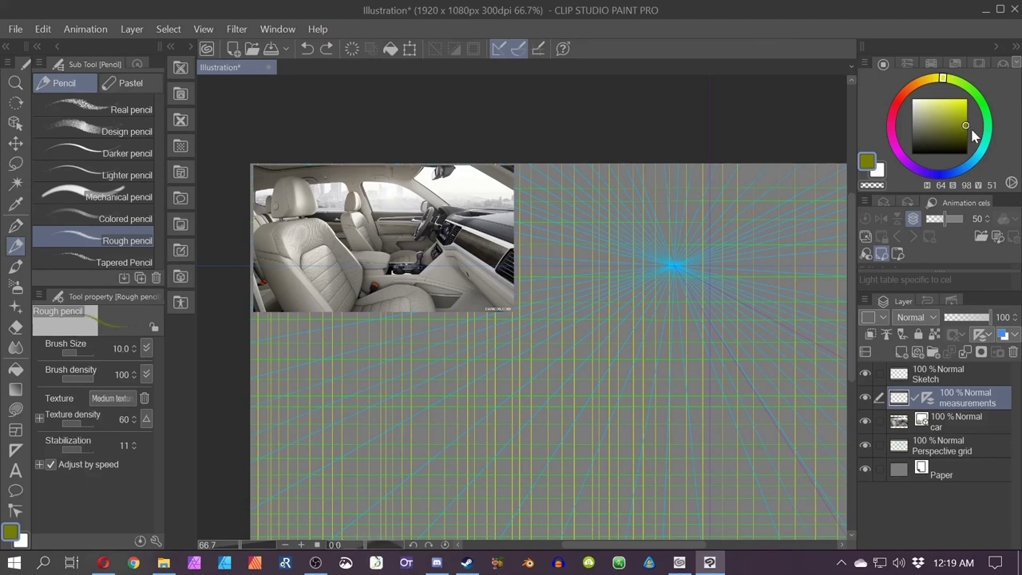
{"action": "left_click_drag", "start_coordinate": [573, 397], "coordinate": [499, 487]}
{"action": "key", "text": "ctrl+z"}
- Darken the drawing colour to H 64, S 100, V 19 and check it with a converging line that is undone again
{"action": "left_click_drag", "start_coordinate": [967, 127], "coordinate": [967, 142]}
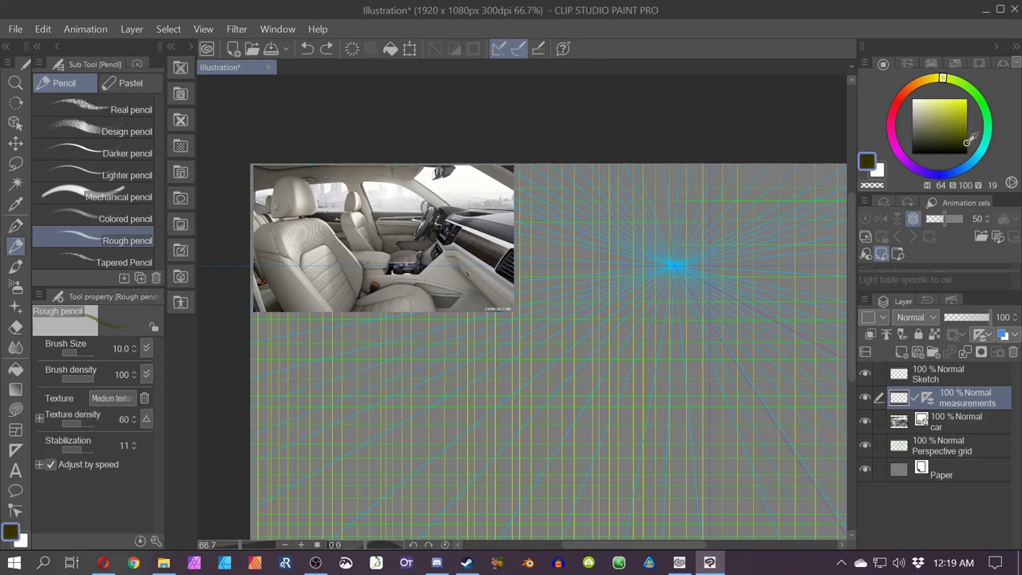
{"action": "left_click_drag", "start_coordinate": [645, 287], "coordinate": [463, 423]}
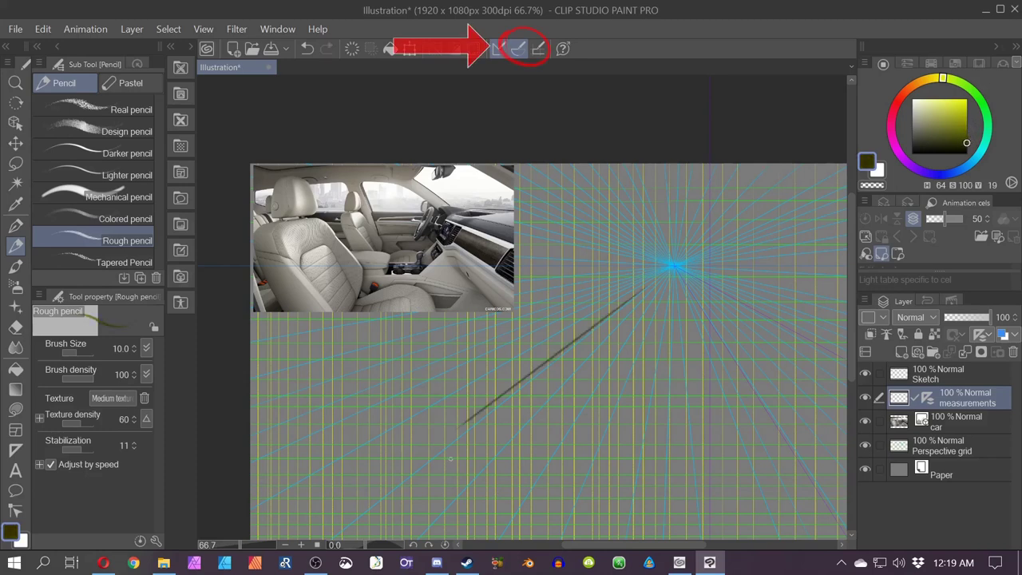
{"action": "key", "text": "ctrl+z"}
- Turn off Snap to Special Ruler, test it with freehand loops near the vanishing point, and undo them
{"action": "scroll", "coordinate": [492, 277], "scroll_direction": "up", "scroll_amount": 2}
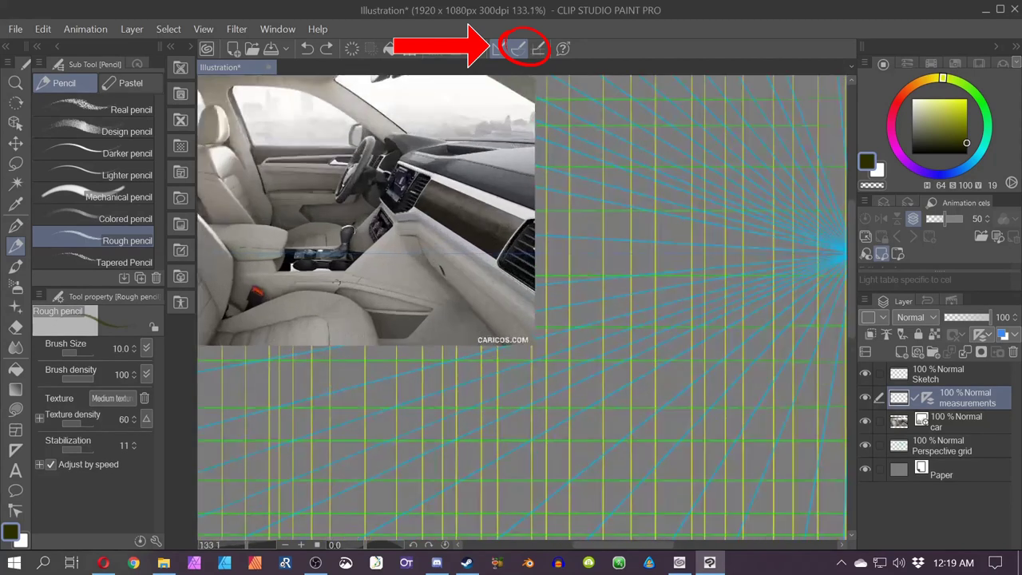
{"action": "left_click_drag", "start_coordinate": [324, 329], "coordinate": [484, 393]}
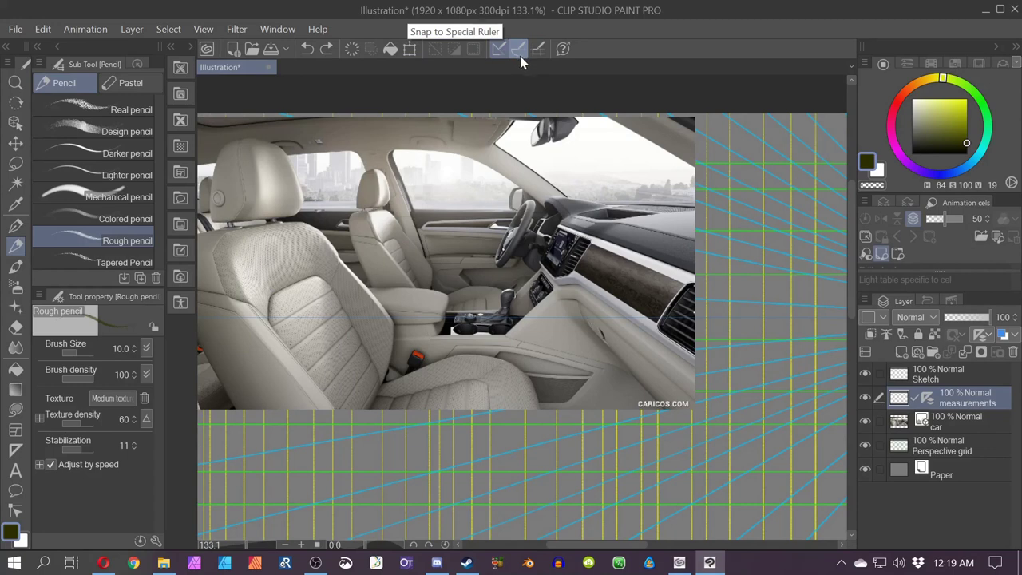
{"action": "scroll", "coordinate": [725, 434], "scroll_direction": "down", "scroll_amount": 6}
{"action": "left_click_drag", "start_coordinate": [746, 467], "coordinate": [403, 455]}
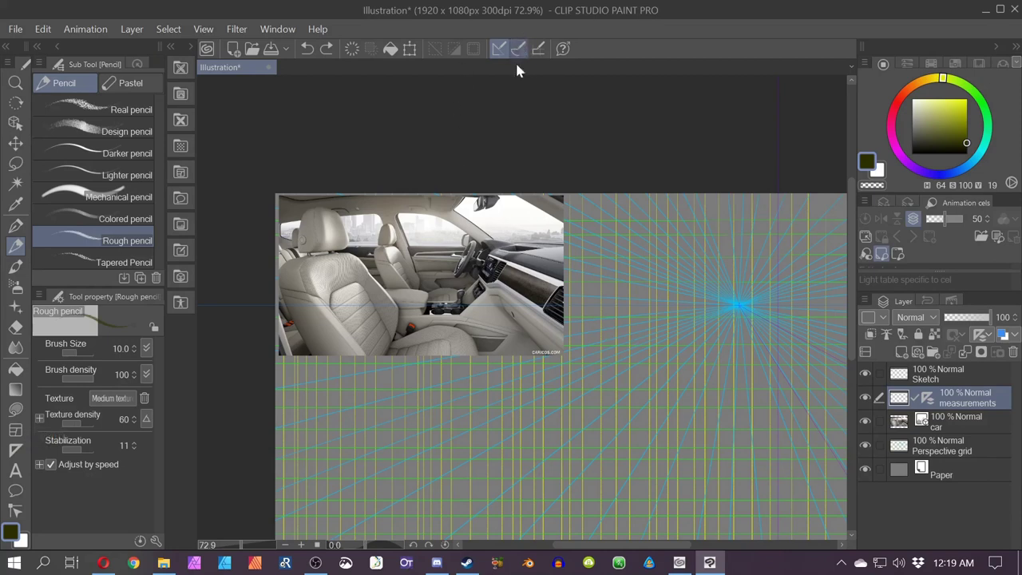
{"action": "mouse_move", "coordinate": [646, 373]}
{"action": "left_mouse_down"}
{"action": "mouse_move", "coordinate": [621, 427]}
{"action": "mouse_move", "coordinate": [743, 319]}
{"action": "mouse_move", "coordinate": [754, 387]}
{"action": "left_mouse_up"}
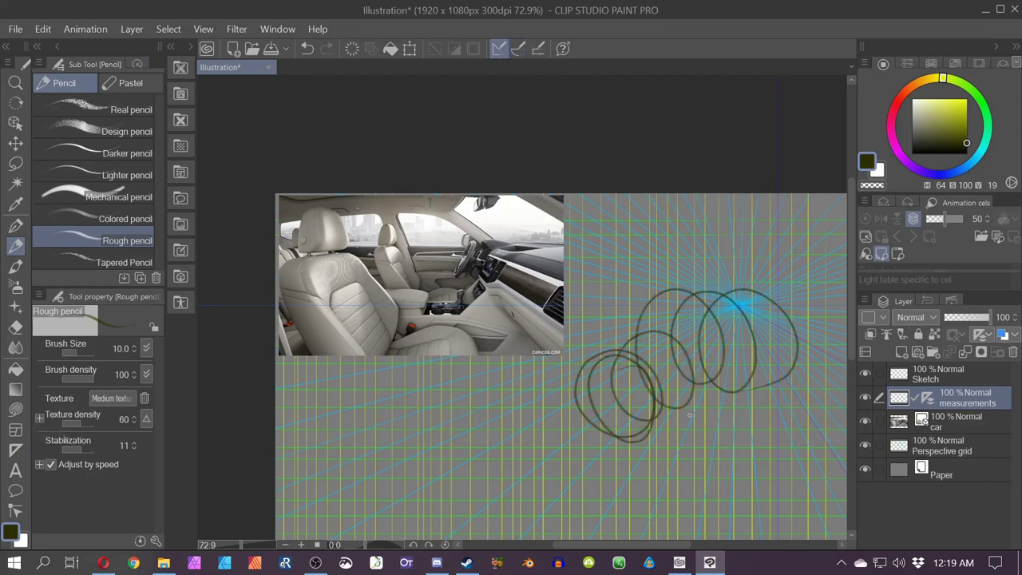
{"action": "key", "text": "ctrl+z"}
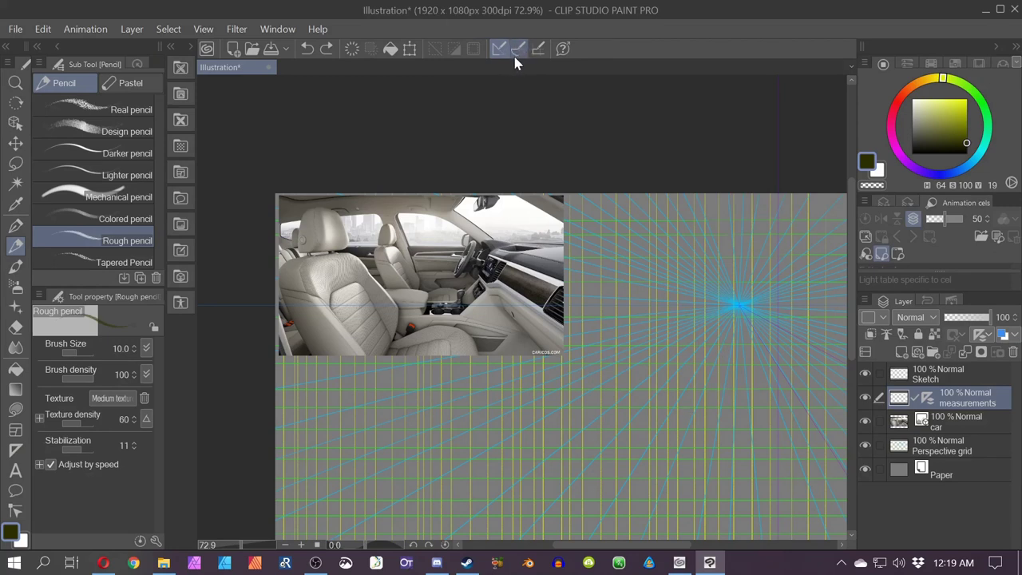
- Compare a freehand squiggle drawn with Snap to Special Ruler off against converging strokes drawn with it on
{"action": "left_click", "coordinate": [517, 55]}
{"action": "mouse_move", "coordinate": [570, 394]}
{"action": "left_mouse_down"}
{"action": "mouse_move", "coordinate": [554, 441]}
{"action": "mouse_move", "coordinate": [527, 422]}
{"action": "left_mouse_up"}
{"action": "left_click", "coordinate": [519, 52]}
{"action": "left_click_drag", "start_coordinate": [583, 484], "coordinate": [676, 376]}
{"action": "left_click_drag", "start_coordinate": [592, 512], "coordinate": [673, 404]}
{"action": "left_click_drag", "start_coordinate": [635, 503], "coordinate": [678, 423]}
{"action": "left_click_drag", "start_coordinate": [641, 502], "coordinate": [686, 413]}
{"action": "left_click_drag", "start_coordinate": [671, 481], "coordinate": [713, 371]}
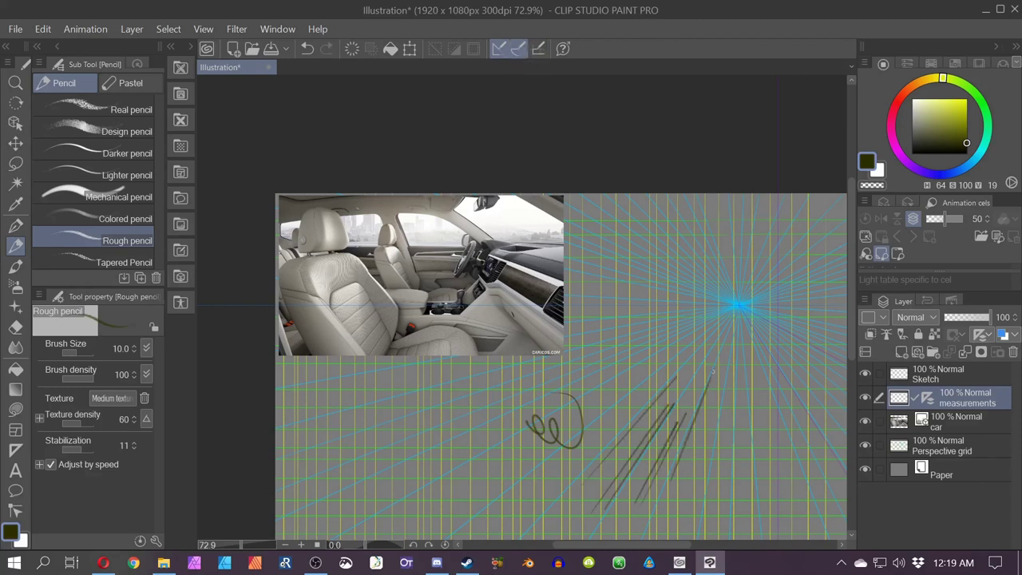
- Undo the freehand squiggle and all the converging test strokes
{"action": "key", "text": "ctrl+z"}
{"action": "key", "text": "ctrl+z"}
{"action": "key", "text": "ctrl+z"}
{"action": "key", "text": "ctrl+z"}
{"action": "key", "text": "ctrl+z"}
{"action": "key", "text": "ctrl+z"}
{"action": "key", "text": "ctrl+z"}
{"action": "key", "text": "ctrl+z"}
{"action": "key", "text": "ctrl+z"}
{"action": "key", "text": "ctrl+z"}
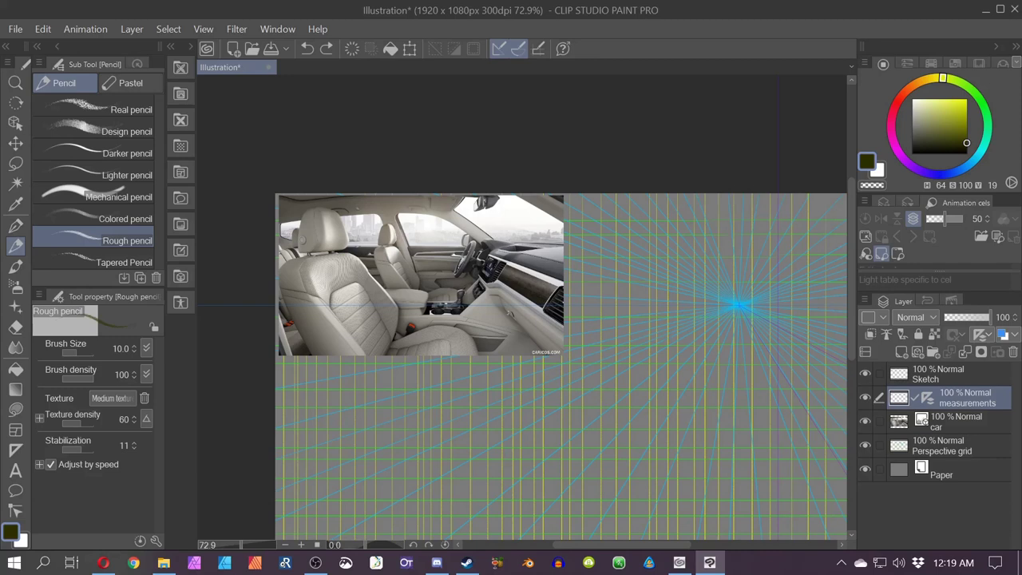
- Turn off Snap to Special Ruler and sketch two slanted side lines and a top edge around the photo's centre console
{"action": "scroll", "coordinate": [488, 302], "scroll_direction": "up", "scroll_amount": 4}
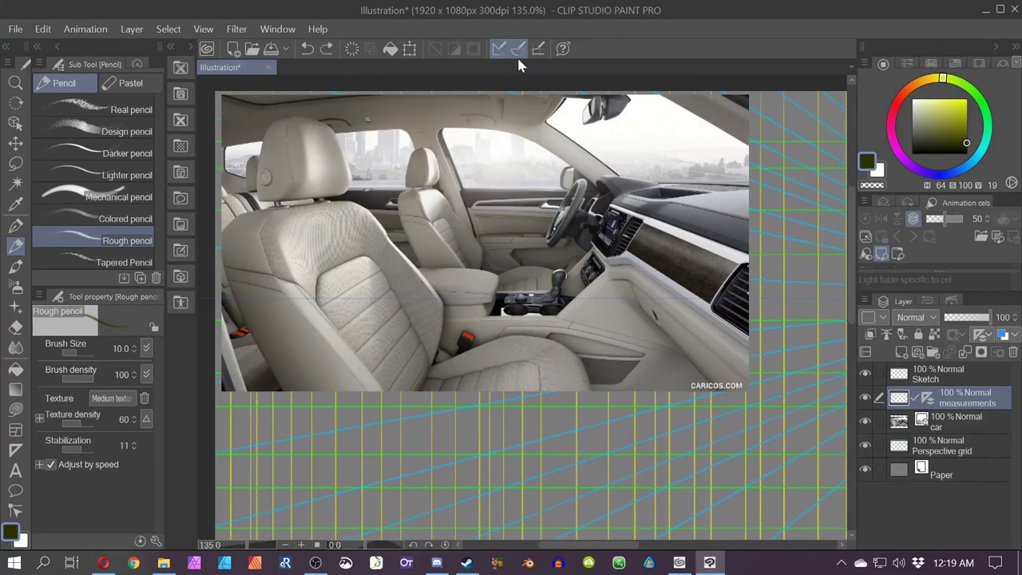
{"action": "left_click", "coordinate": [518, 49]}
{"action": "left_click_drag", "start_coordinate": [558, 272], "coordinate": [585, 396]}
{"action": "left_click_drag", "start_coordinate": [479, 279], "coordinate": [404, 412]}
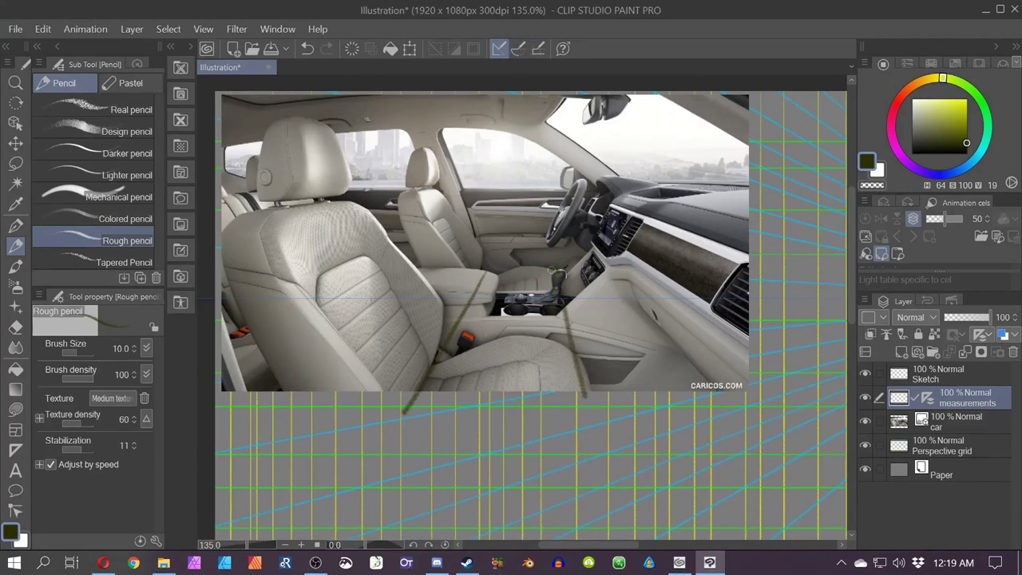
{"action": "left_click_drag", "start_coordinate": [561, 272], "coordinate": [478, 280]}
- Sketch the lower edge and cross lines of the console box on the photo, and shade the cup holder area
{"action": "left_click_drag", "start_coordinate": [585, 395], "coordinate": [432, 387]}
{"action": "mouse_move", "coordinate": [575, 337]}
{"action": "left_mouse_down"}
{"action": "mouse_move", "coordinate": [451, 324]}
{"action": "mouse_move", "coordinate": [557, 299]}
{"action": "mouse_move", "coordinate": [467, 296]}
{"action": "mouse_move", "coordinate": [575, 334]}
{"action": "mouse_move", "coordinate": [449, 331]}
{"action": "mouse_move", "coordinate": [557, 333]}
{"action": "mouse_move", "coordinate": [452, 323]}
{"action": "left_mouse_up"}
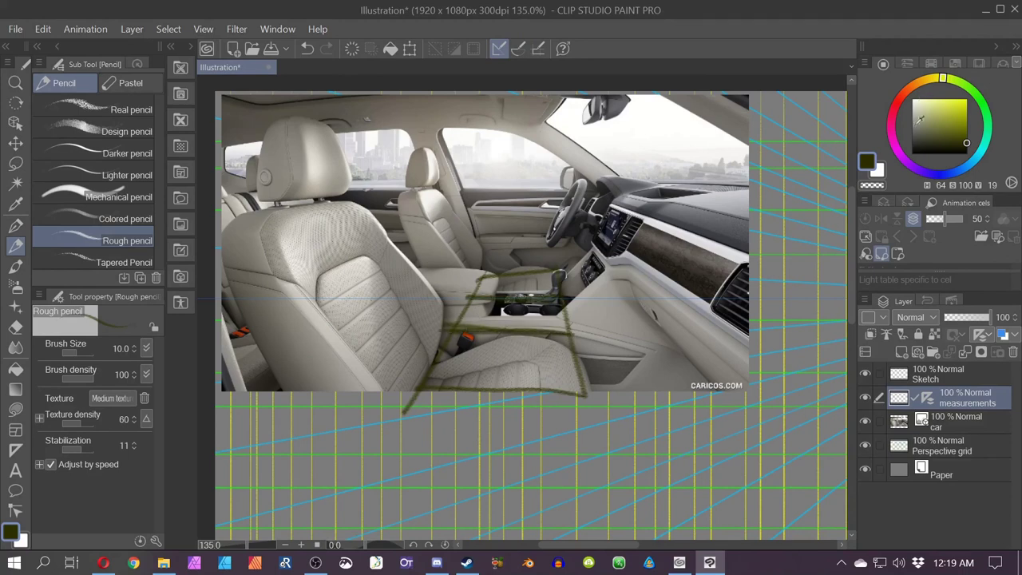
{"action": "mouse_move", "coordinate": [558, 303]}
{"action": "left_mouse_down"}
{"action": "mouse_move", "coordinate": [535, 308]}
{"action": "mouse_move", "coordinate": [542, 315]}
{"action": "mouse_move", "coordinate": [495, 311]}
{"action": "mouse_move", "coordinate": [499, 322]}
{"action": "mouse_move", "coordinate": [463, 317]}
{"action": "left_mouse_up"}
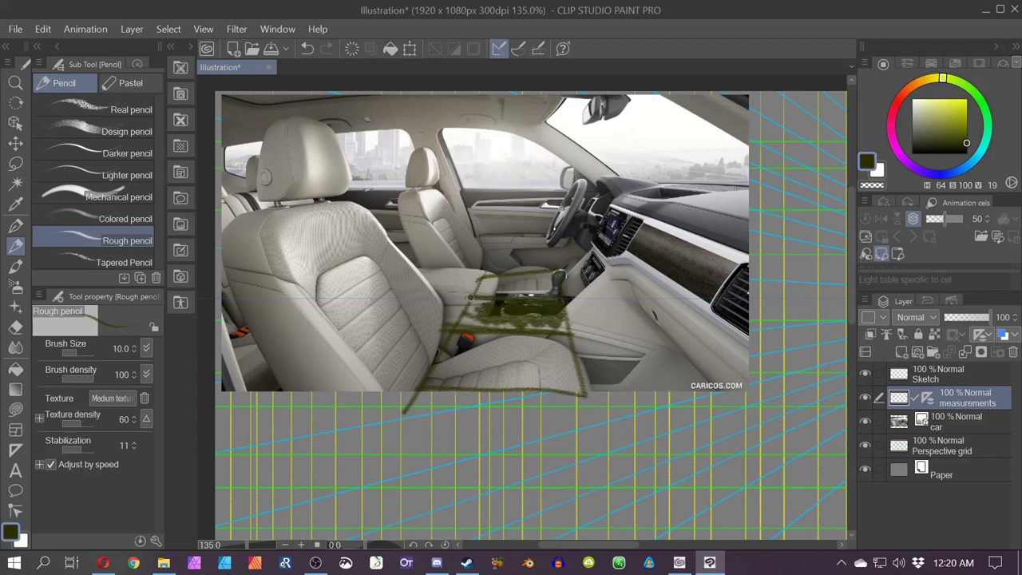
- Undo the shading, cross lines and lower edge of the console box
{"action": "key", "text": "ctrl+z"}
{"action": "key", "text": "ctrl+z"}
{"action": "key", "text": "ctrl+z"}
{"action": "key", "text": "ctrl+z"}
{"action": "key", "text": "ctrl+z"}
{"action": "key", "text": "ctrl+z"}
{"action": "key", "text": "ctrl+z"}
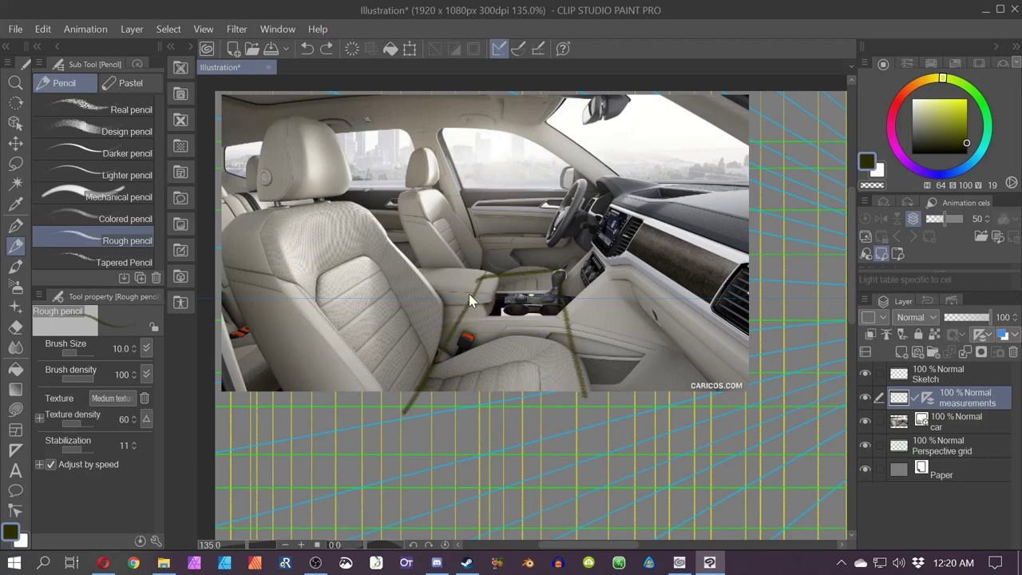
- Undo the remaining console outline sketched on the photo
{"action": "key", "text": "ctrl+z"}
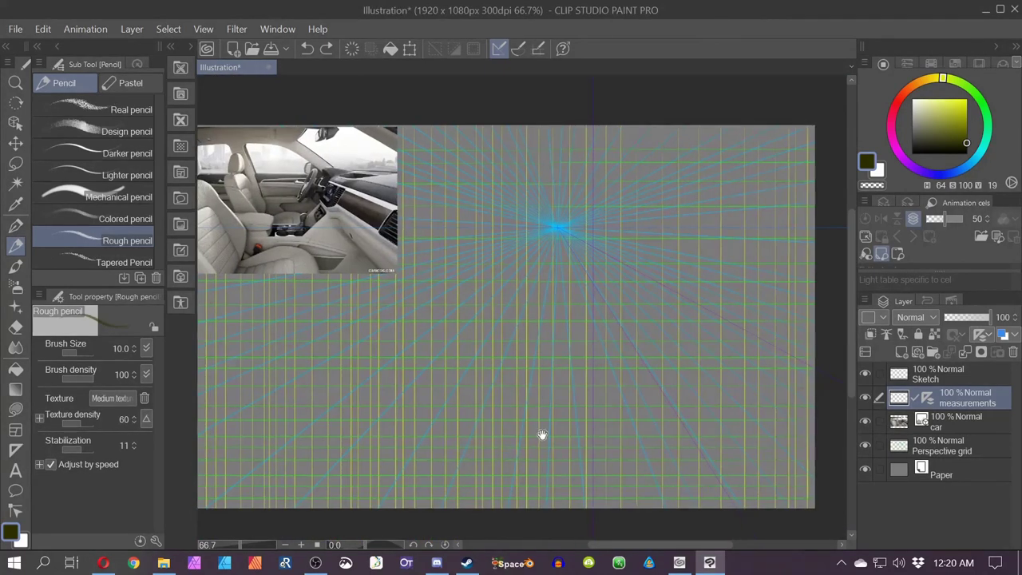
{"action": "left_click_drag", "start_coordinate": [554, 308], "coordinate": [549, 490]}
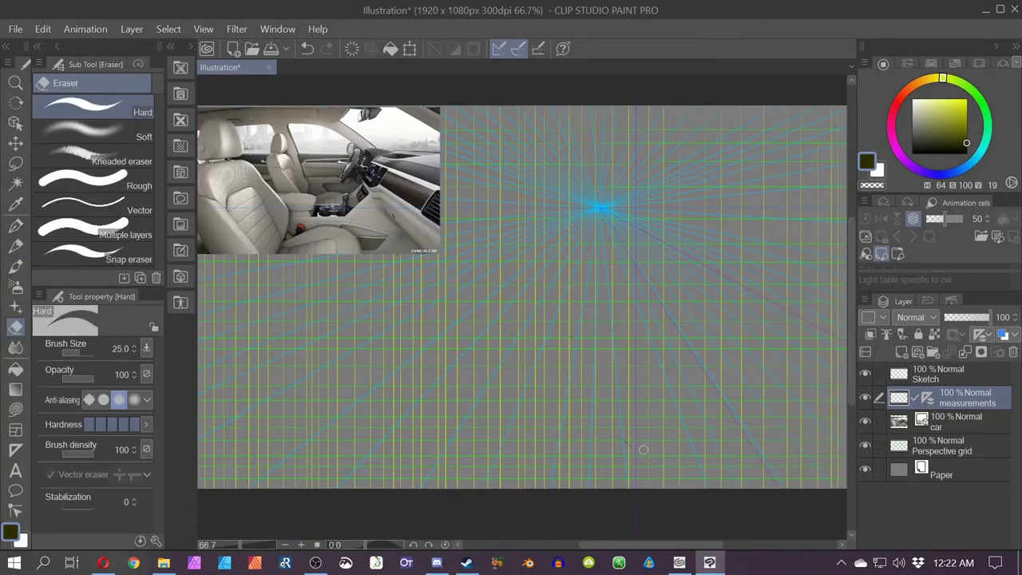
- Draw the console's two converging sides and a horizontal far edge at the bottom of the grid, and trim the edge's left overhang
{"action": "left_click", "coordinate": [15, 245]}
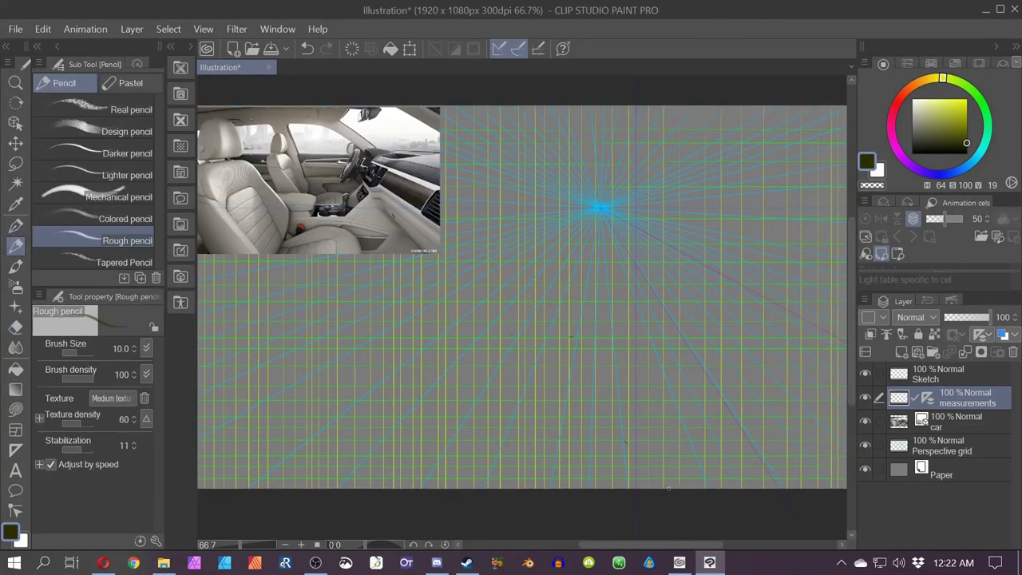
{"action": "mouse_move", "coordinate": [669, 485]}
{"action": "left_mouse_down"}
{"action": "mouse_move", "coordinate": [637, 405]}
{"action": "mouse_move", "coordinate": [649, 407]}
{"action": "mouse_move", "coordinate": [394, 382]}
{"action": "mouse_move", "coordinate": [402, 437]}
{"action": "mouse_move", "coordinate": [413, 413]}
{"action": "mouse_move", "coordinate": [470, 408]}
{"action": "mouse_move", "coordinate": [412, 500]}
{"action": "left_mouse_up"}
{"action": "left_click_drag", "start_coordinate": [657, 435], "coordinate": [440, 434]}
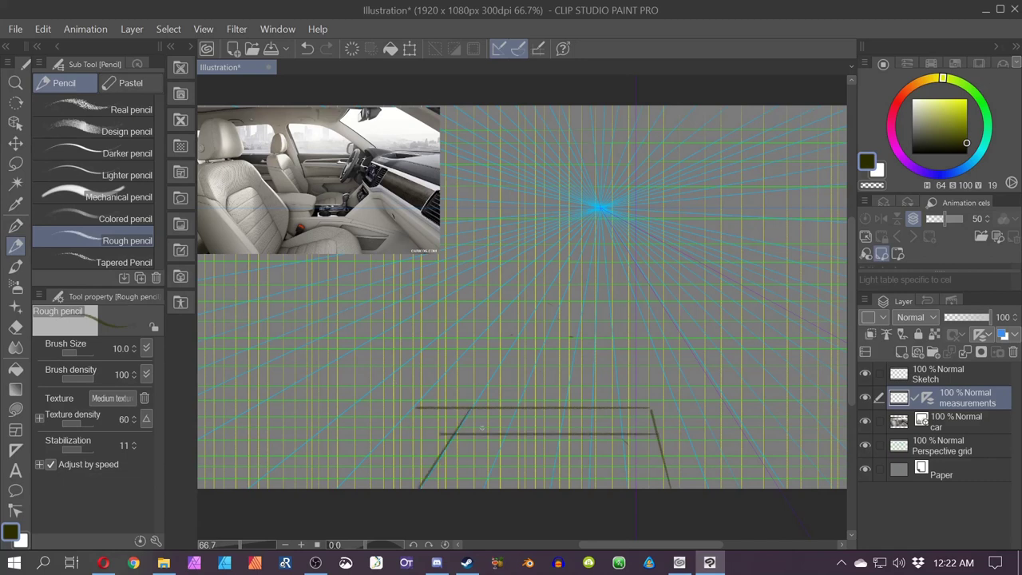
{"action": "key", "text": "ctrl+z"}
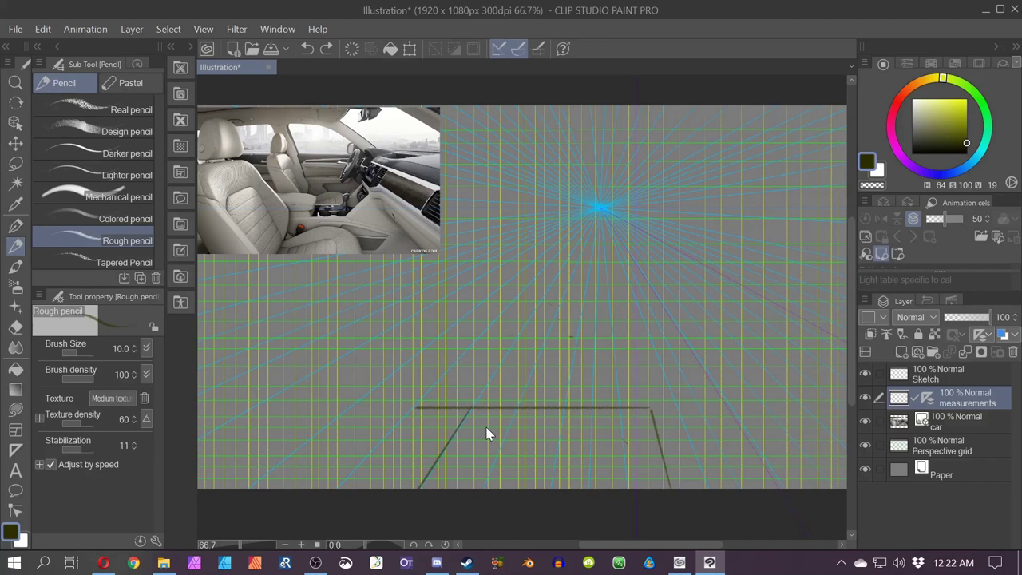
{"action": "key", "text": "e"}
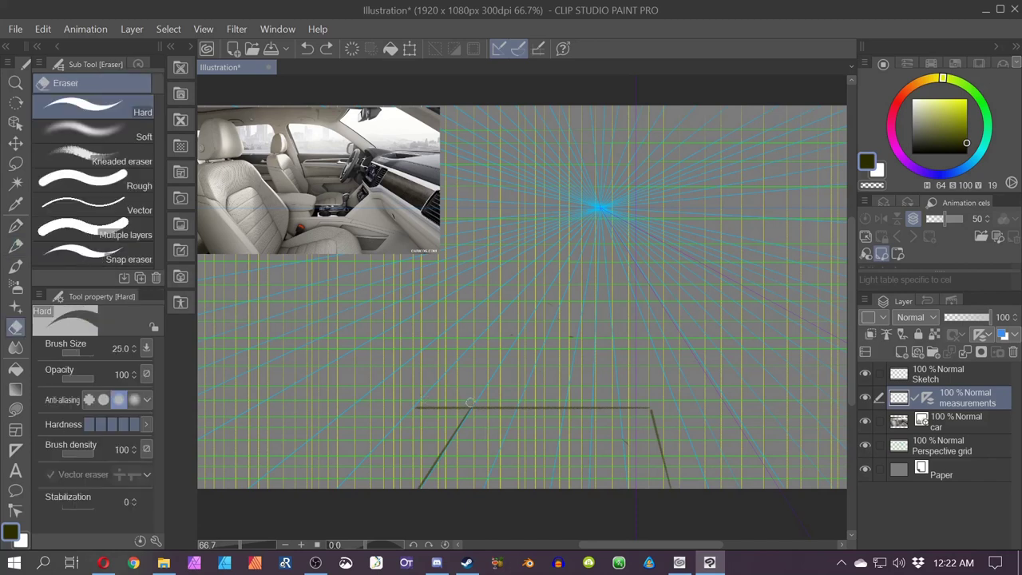
{"action": "left_click_drag", "start_coordinate": [418, 408], "coordinate": [471, 408]}
{"action": "key", "text": "p"}
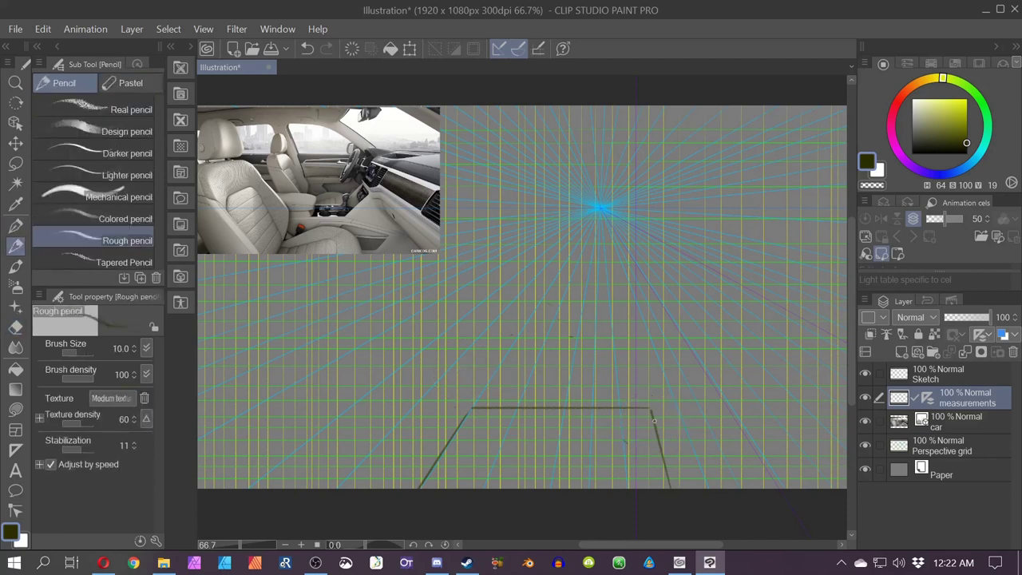
- Redraw the console's far edge slightly lower, and erase the previous edge and the overhanging line ends
{"action": "left_click_drag", "start_coordinate": [654, 421], "coordinate": [444, 421]}
{"action": "key", "text": "e"}
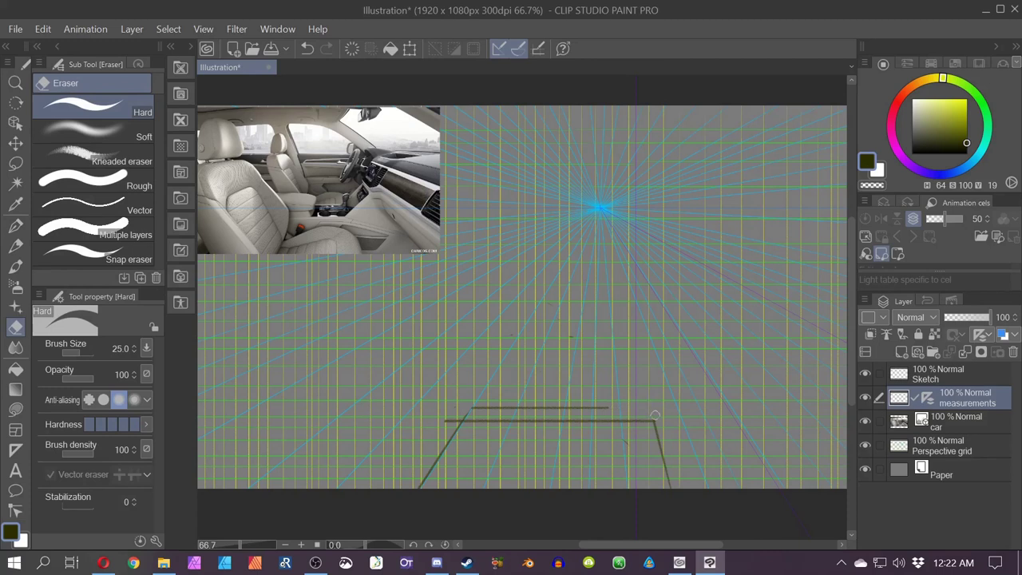
{"action": "left_click_drag", "start_coordinate": [653, 409], "coordinate": [501, 408]}
{"action": "mouse_move", "coordinate": [484, 406]}
{"action": "left_mouse_down"}
{"action": "mouse_move", "coordinate": [467, 408]}
{"action": "mouse_move", "coordinate": [498, 408]}
{"action": "left_mouse_up"}
{"action": "left_click_drag", "start_coordinate": [463, 413], "coordinate": [449, 422]}
- Draw both straight corner-to-corner diagonals across the console's base shape
{"action": "key", "text": "p"}
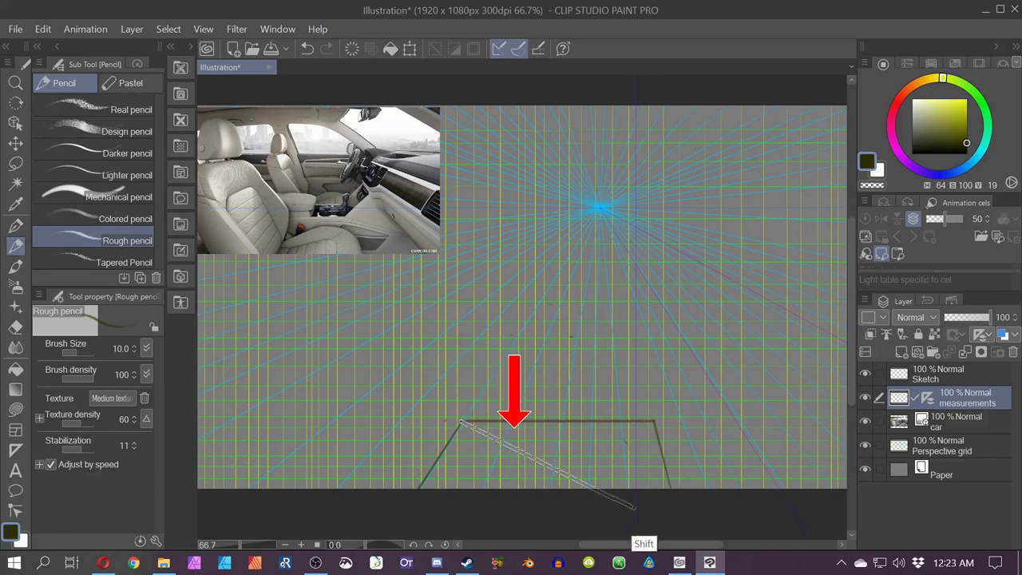
{"action": "left_click", "coordinate": [669, 487], "text": "shift"}
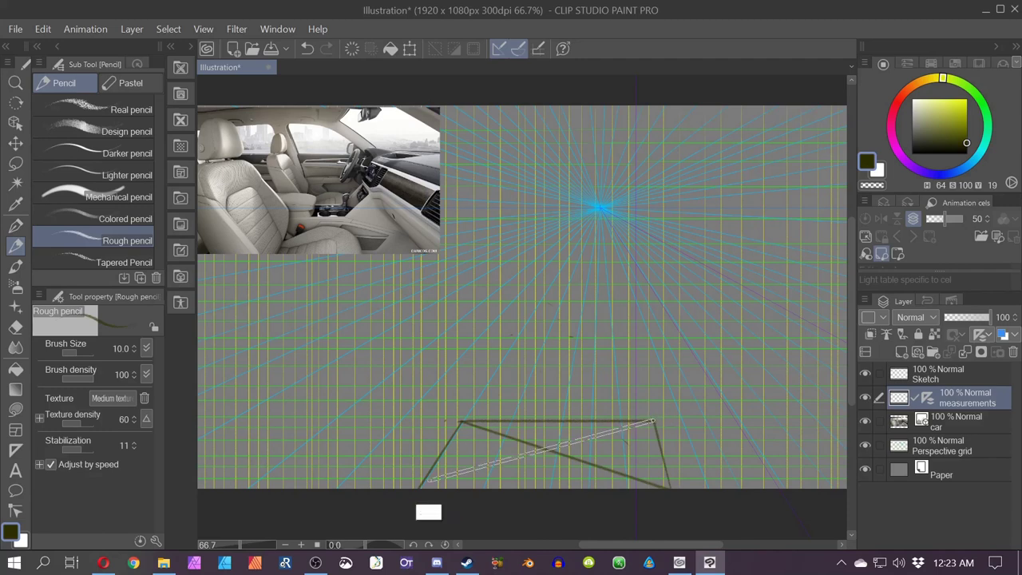
{"action": "left_click", "coordinate": [417, 487], "text": "shift"}
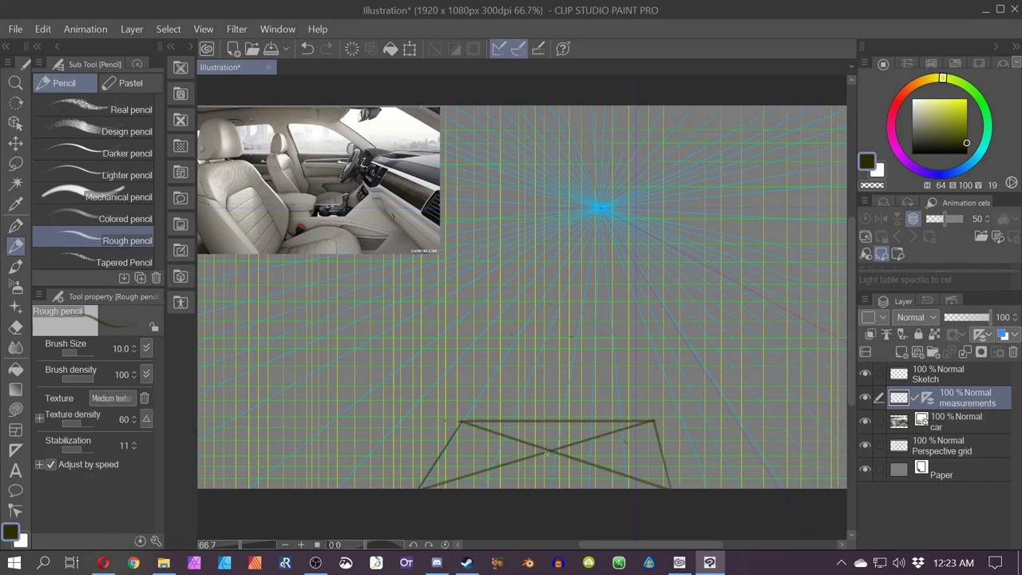
- Draw a centre line from the diagonals' crossing to the vanishing point, and extend both console sides toward that point
{"action": "mouse_move", "coordinate": [549, 450]}
{"action": "left_mouse_down"}
{"action": "mouse_move", "coordinate": [543, 487]}
{"action": "mouse_move", "coordinate": [600, 206]}
{"action": "left_mouse_up"}
{"action": "left_click_drag", "start_coordinate": [584, 449], "coordinate": [591, 538]}
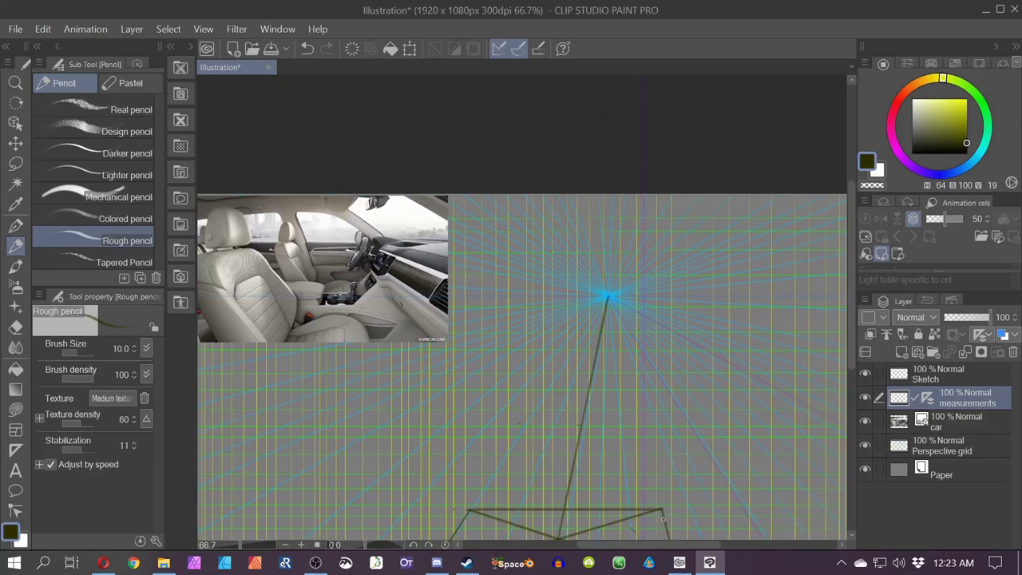
{"action": "mouse_move", "coordinate": [662, 509]}
{"action": "left_mouse_down"}
{"action": "mouse_move", "coordinate": [636, 415]}
{"action": "mouse_move", "coordinate": [599, 349]}
{"action": "left_mouse_up"}
{"action": "left_click_drag", "start_coordinate": [471, 507], "coordinate": [547, 366]}
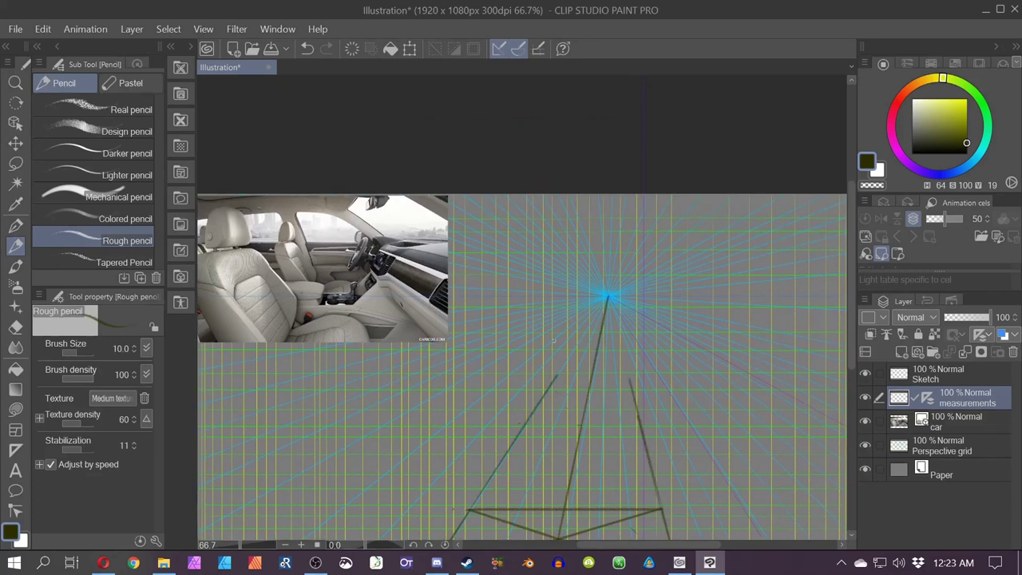
{"action": "left_click_drag", "start_coordinate": [493, 488], "coordinate": [518, 392]}
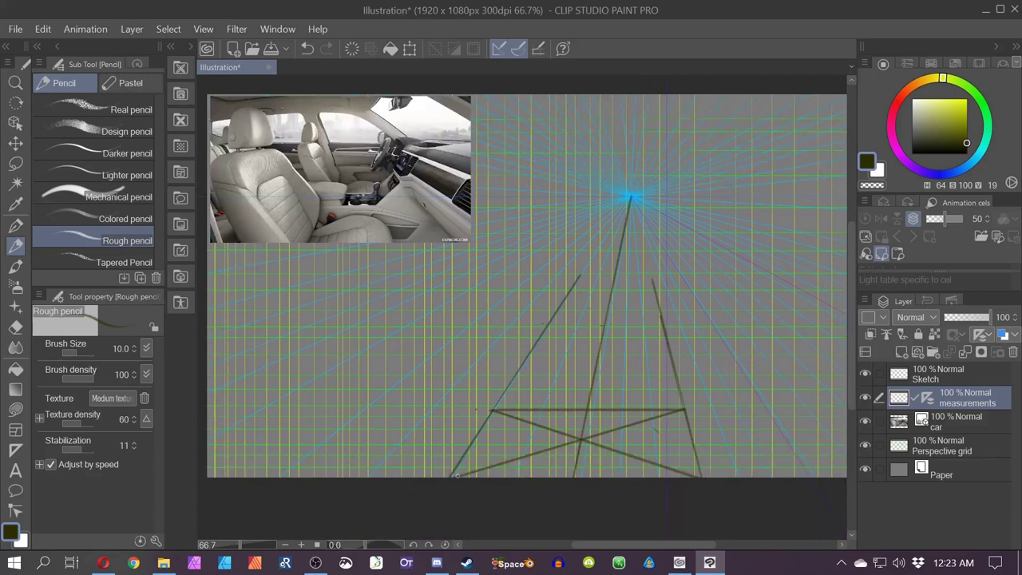
- Project a second section using a diagonal through the far edge's midpoint, and halve it with a cross line and a line to the vanishing point
{"action": "key", "text": "shift"}
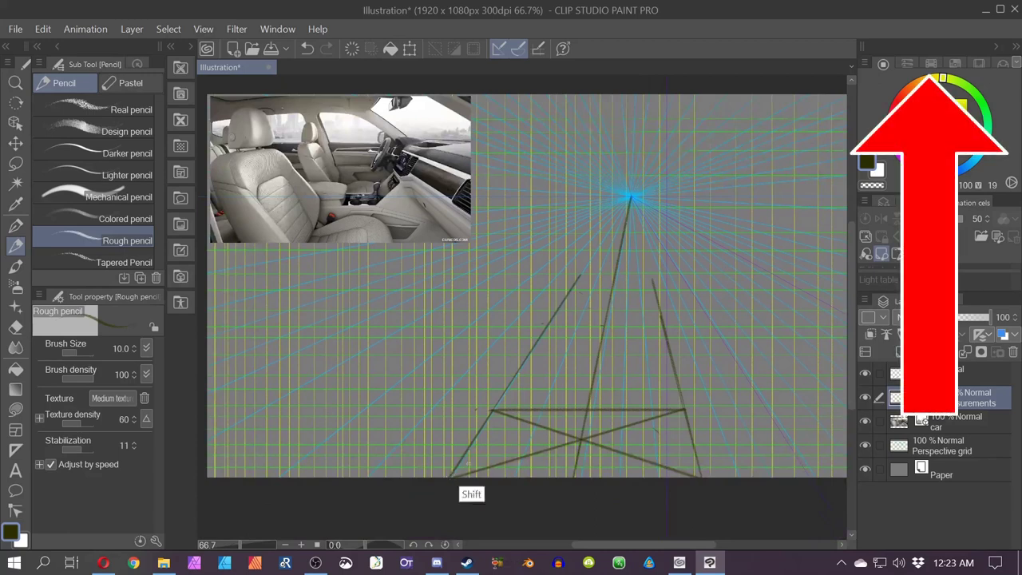
{"action": "left_click_drag", "start_coordinate": [451, 471], "coordinate": [673, 367]}
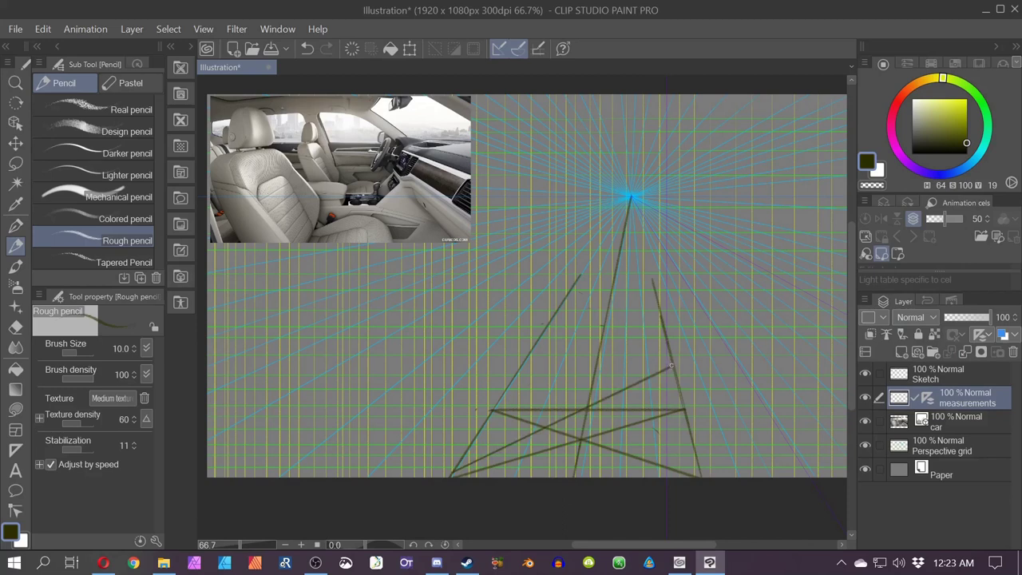
{"action": "left_click_drag", "start_coordinate": [672, 366], "coordinate": [534, 357]}
{"action": "mouse_move", "coordinate": [597, 366]}
{"action": "left_mouse_down"}
{"action": "mouse_move", "coordinate": [684, 408]}
{"action": "mouse_move", "coordinate": [630, 384]}
{"action": "mouse_move", "coordinate": [507, 384]}
{"action": "left_mouse_up"}
{"action": "left_click_drag", "start_coordinate": [635, 384], "coordinate": [635, 189]}
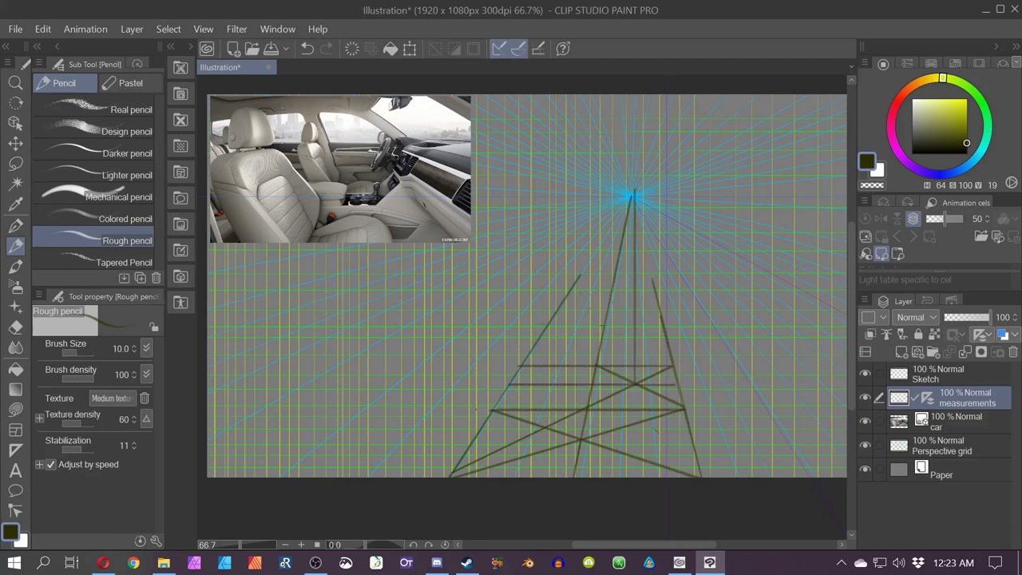
- Project one more half-depth division with a diagonal from the right side to the centre line and a cross line, undoing the stray strokes
{"action": "left_click", "coordinate": [677, 384]}
{"action": "left_click", "coordinate": [600, 350], "text": "shift"}
{"action": "left_click_drag", "start_coordinate": [666, 349], "coordinate": [532, 349]}
{"action": "mouse_move", "coordinate": [673, 357]}
{"action": "left_mouse_down"}
{"action": "mouse_move", "coordinate": [600, 372]}
{"action": "mouse_move", "coordinate": [532, 366]}
{"action": "left_mouse_up"}
{"action": "mouse_move", "coordinate": [683, 424]}
{"action": "left_mouse_down"}
{"action": "mouse_move", "coordinate": [608, 436]}
{"action": "mouse_move", "coordinate": [501, 450]}
{"action": "left_mouse_up"}
{"action": "key", "text": "ctrl+z"}
{"action": "key", "text": "ctrl+z"}
{"action": "key", "text": "ctrl+z"}
{"action": "key", "text": "ctrl+y"}
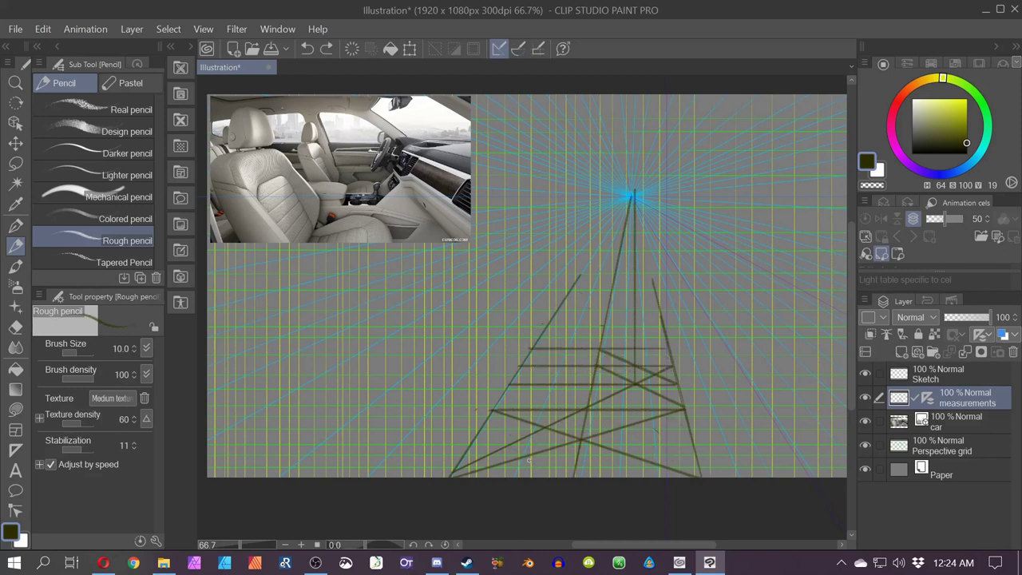
{"action": "mouse_move", "coordinate": [675, 417]}
{"action": "left_mouse_down"}
{"action": "mouse_move", "coordinate": [556, 434]}
{"action": "mouse_move", "coordinate": [489, 469]}
{"action": "left_mouse_up"}
{"action": "key", "text": "ctrl+z"}
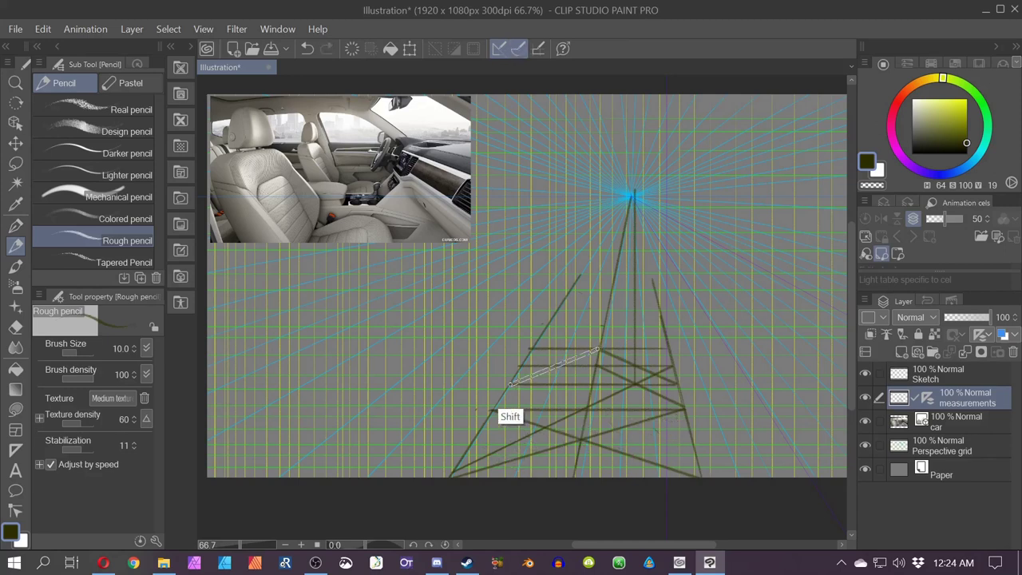
- Subdivide the left half of the rear section with crossing diagonals and a converging line, and project the next cross line behind it
{"action": "mouse_move", "coordinate": [529, 349]}
{"action": "left_mouse_down"}
{"action": "mouse_move", "coordinate": [598, 382]}
{"action": "mouse_move", "coordinate": [529, 383]}
{"action": "left_mouse_up"}
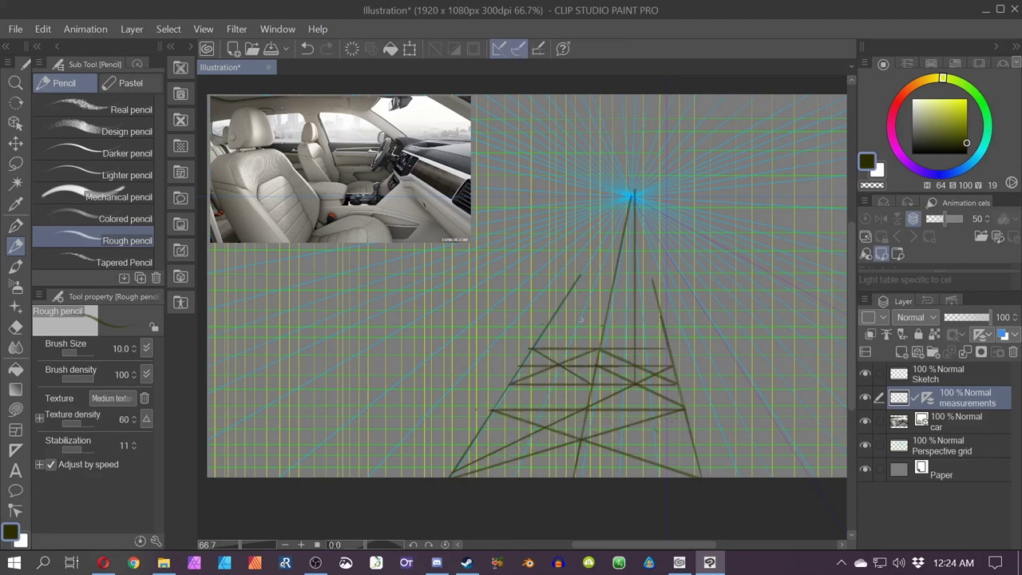
{"action": "left_click_drag", "start_coordinate": [614, 233], "coordinate": [547, 390]}
{"action": "key", "text": "ctrl+z"}
{"action": "left_click_drag", "start_coordinate": [606, 319], "coordinate": [511, 383]}
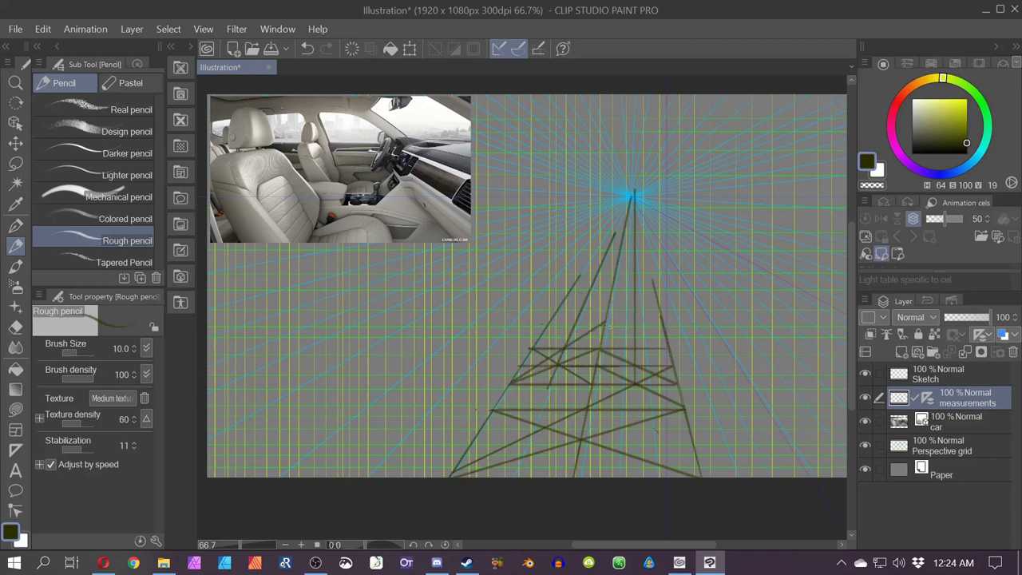
{"action": "mouse_move", "coordinate": [603, 321]}
{"action": "left_mouse_down"}
{"action": "mouse_move", "coordinate": [543, 320]}
{"action": "mouse_move", "coordinate": [663, 321]}
{"action": "left_mouse_up"}
{"action": "scroll", "coordinate": [519, 343], "scroll_direction": "up", "scroll_amount": 4}
{"action": "left_click_drag", "start_coordinate": [520, 358], "coordinate": [405, 289]}
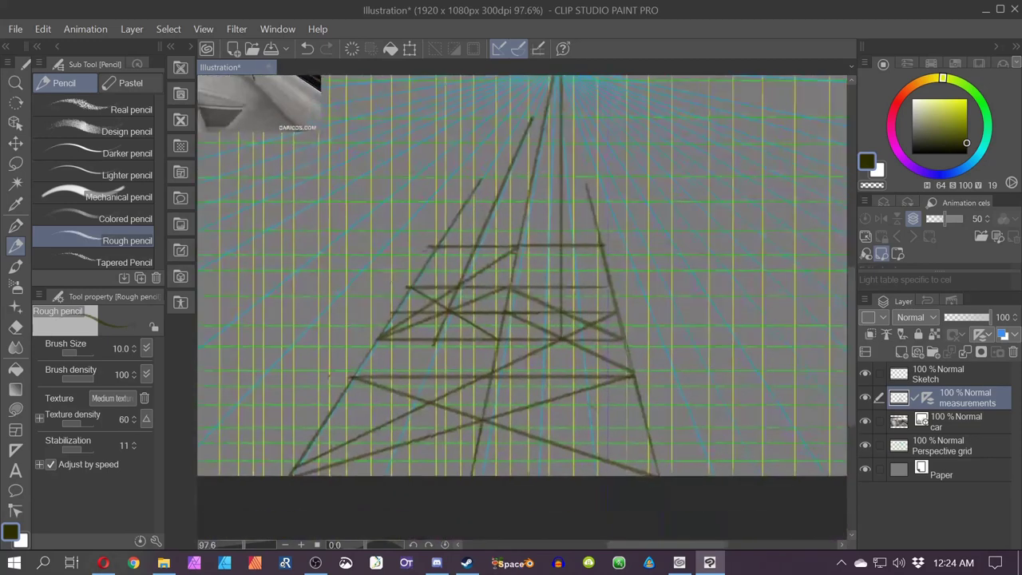
{"action": "scroll", "coordinate": [405, 287], "scroll_direction": "down", "scroll_amount": 2}
{"action": "left_click_drag", "start_coordinate": [408, 337], "coordinate": [426, 366]}
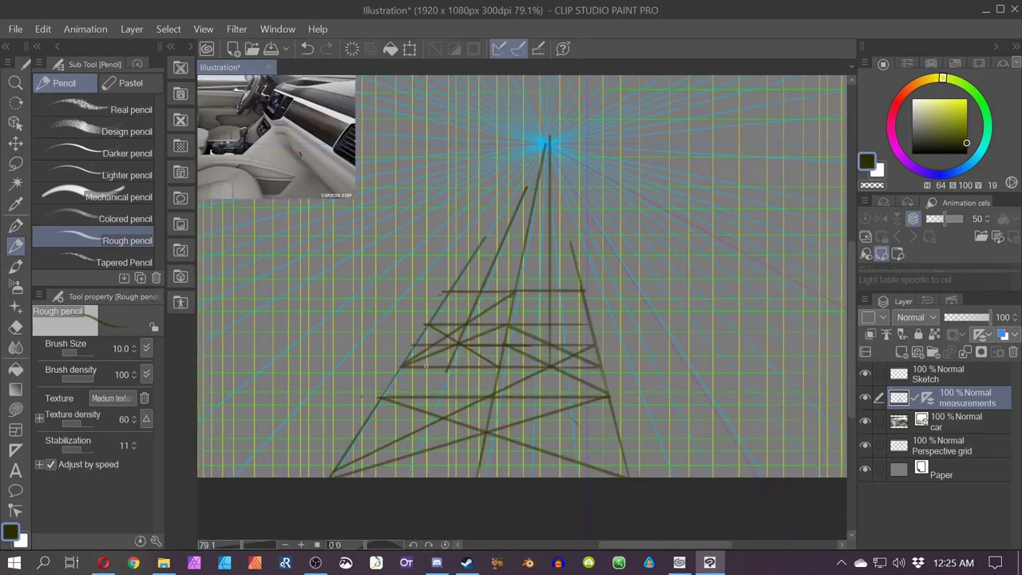
{"action": "left_click_drag", "start_coordinate": [440, 322], "coordinate": [506, 351]}
{"action": "left_click_drag", "start_coordinate": [441, 347], "coordinate": [448, 363]}
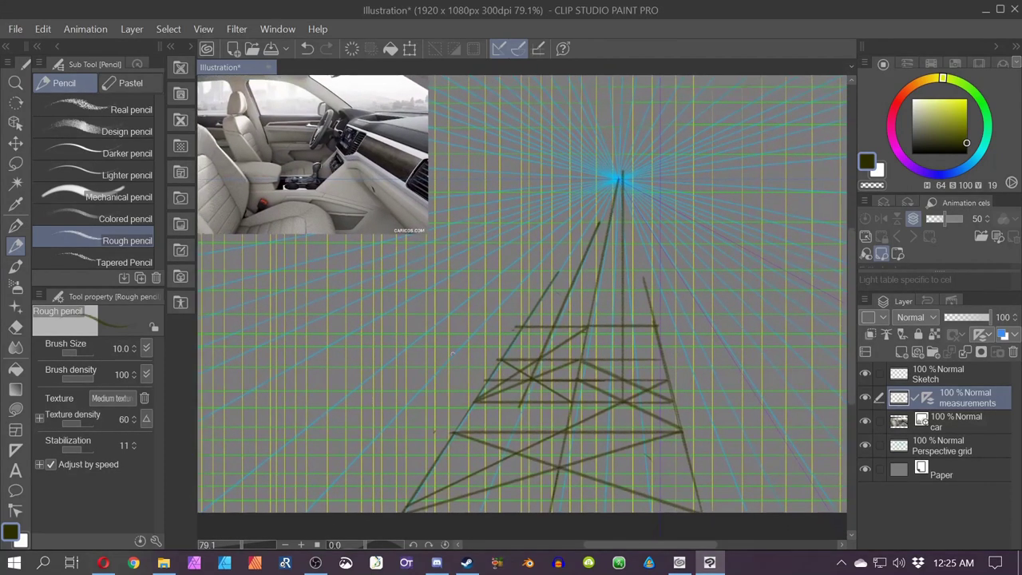
- Set the drawing colour to purple with H 296, S 94 and V 53, and undo the two test strokes
{"action": "left_click", "coordinate": [898, 152]}
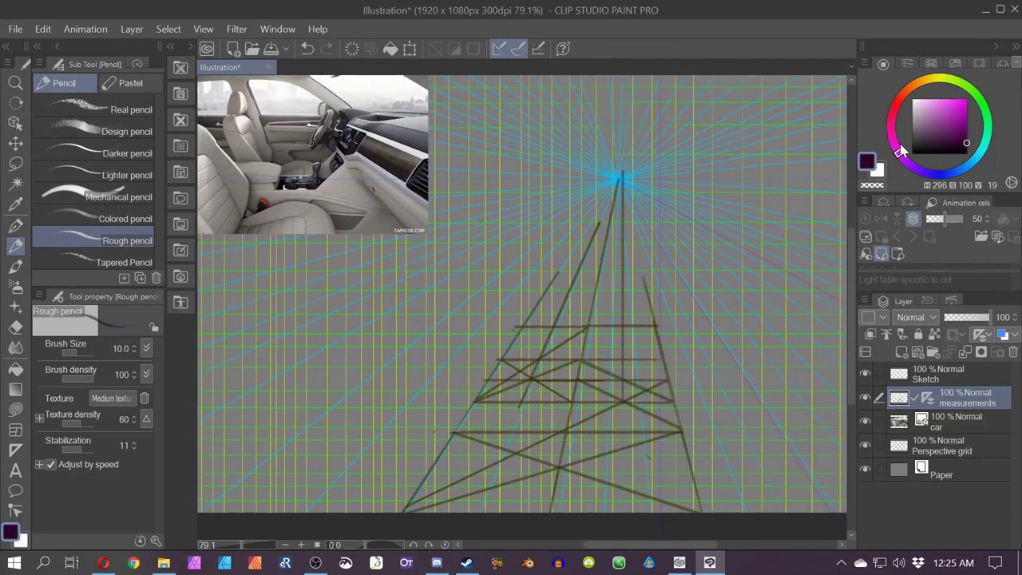
{"action": "left_click_drag", "start_coordinate": [597, 394], "coordinate": [505, 393]}
{"action": "left_click_drag", "start_coordinate": [494, 431], "coordinate": [583, 250]}
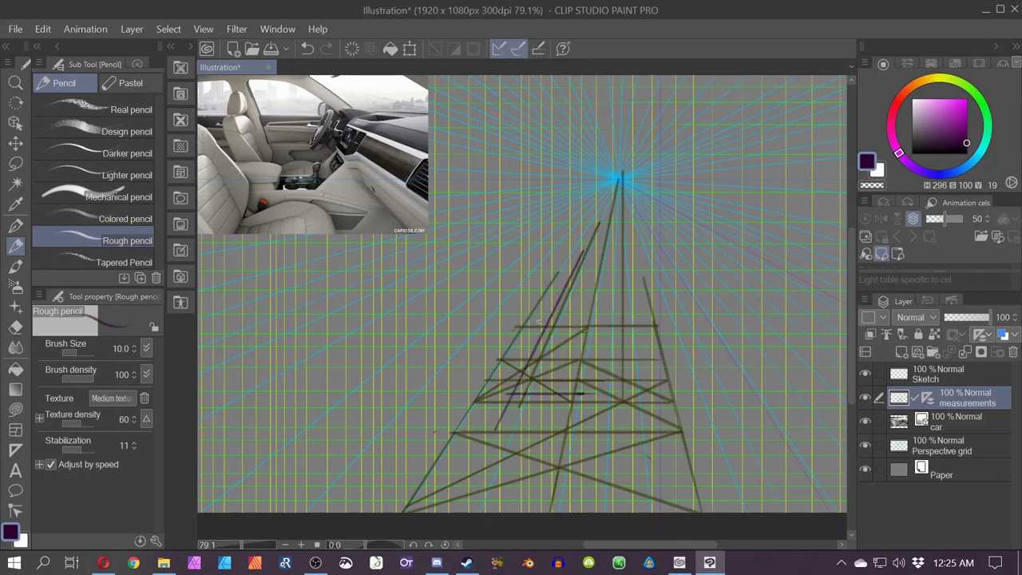
{"action": "key", "text": "ctrl+z"}
{"action": "key", "text": "ctrl+z"}
{"action": "left_click", "coordinate": [963, 124]}
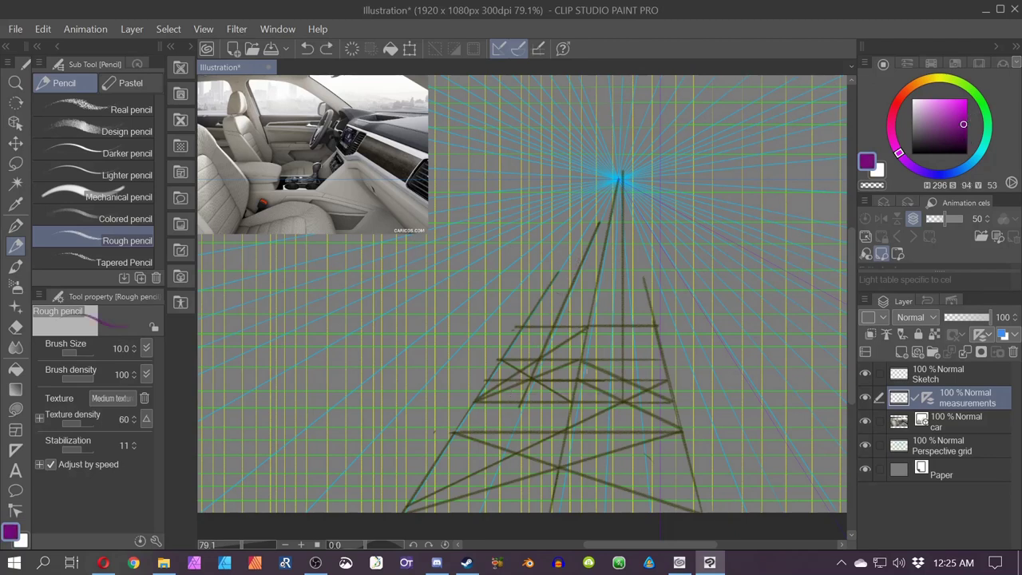
{"action": "key", "text": "space"}
{"action": "left_click_drag", "start_coordinate": [450, 324], "coordinate": [450, 498]}
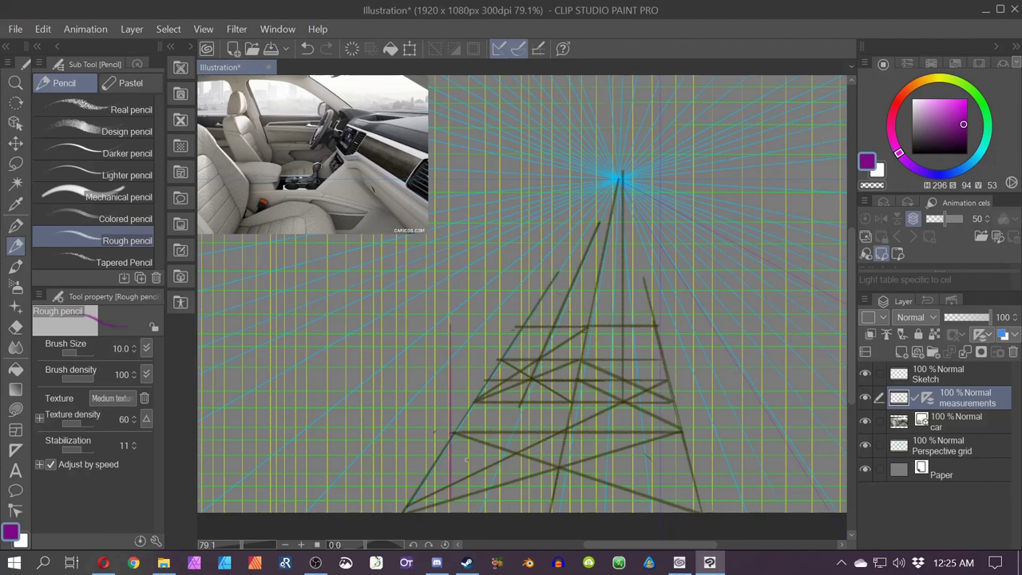
{"action": "key", "text": "ctrl+z"}
{"action": "key", "text": "space"}
{"action": "left_click_drag", "start_coordinate": [624, 454], "coordinate": [657, 466]}
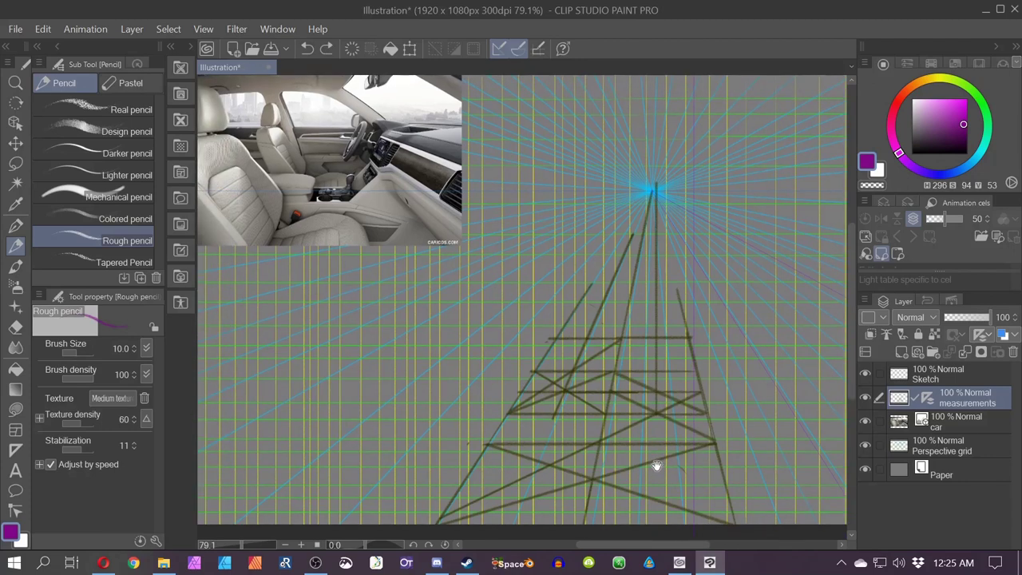
{"action": "left_click_drag", "start_coordinate": [489, 423], "coordinate": [485, 444]}
{"action": "key", "text": "space"}
{"action": "left_click_drag", "start_coordinate": [546, 475], "coordinate": [542, 469]}
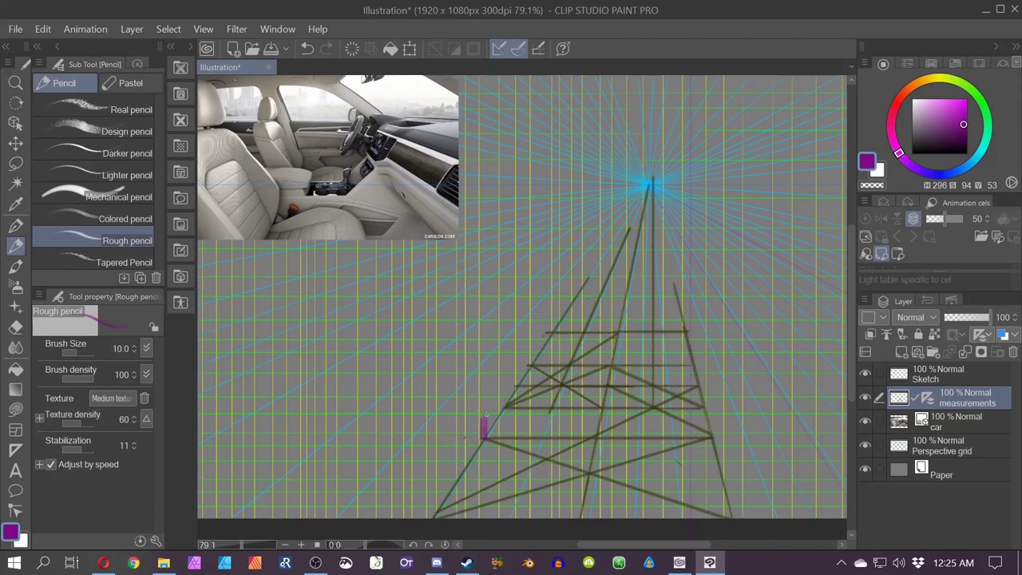
{"action": "key", "text": "ctrl+z"}
{"action": "key", "text": "ctrl+z"}
- Draw a short purple vertical at the first section's far left corner, a long horizontal from its top, and a vertical at the right end
{"action": "mouse_move", "coordinate": [484, 436]}
{"action": "left_mouse_down"}
{"action": "mouse_move", "coordinate": [483, 398]}
{"action": "mouse_move", "coordinate": [483, 439]}
{"action": "mouse_move", "coordinate": [454, 471]}
{"action": "left_mouse_up"}
{"action": "left_click_drag", "start_coordinate": [458, 408], "coordinate": [870, 408]}
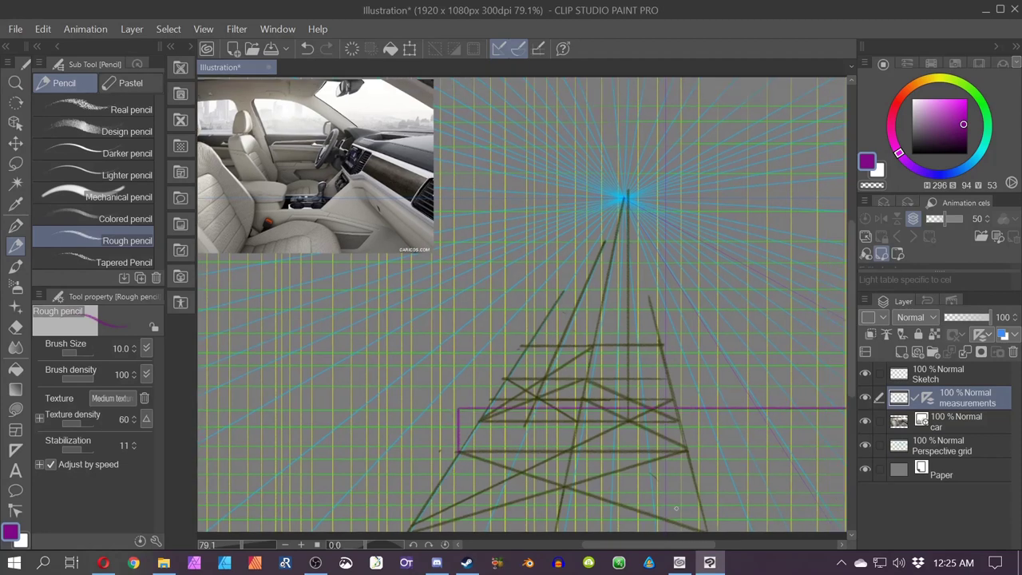
{"action": "left_click_drag", "start_coordinate": [827, 526], "coordinate": [560, 456]}
{"action": "left_click_drag", "start_coordinate": [606, 339], "coordinate": [607, 408]}
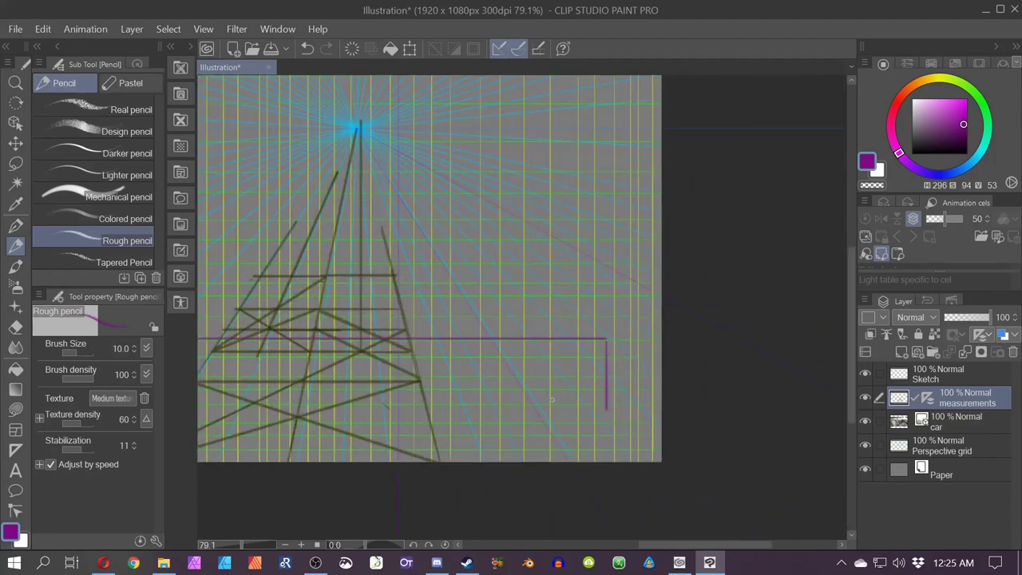
- Draw a purple horizontal base line from the first section's far right corner to the vertical at the right end
{"action": "left_click_drag", "start_coordinate": [418, 382], "coordinate": [432, 429]}
{"action": "left_click_drag", "start_coordinate": [419, 381], "coordinate": [617, 380]}
{"action": "key", "text": "ctrl+z"}
{"action": "key", "text": "ctrl+z"}
{"action": "left_click_drag", "start_coordinate": [419, 379], "coordinate": [604, 380]}
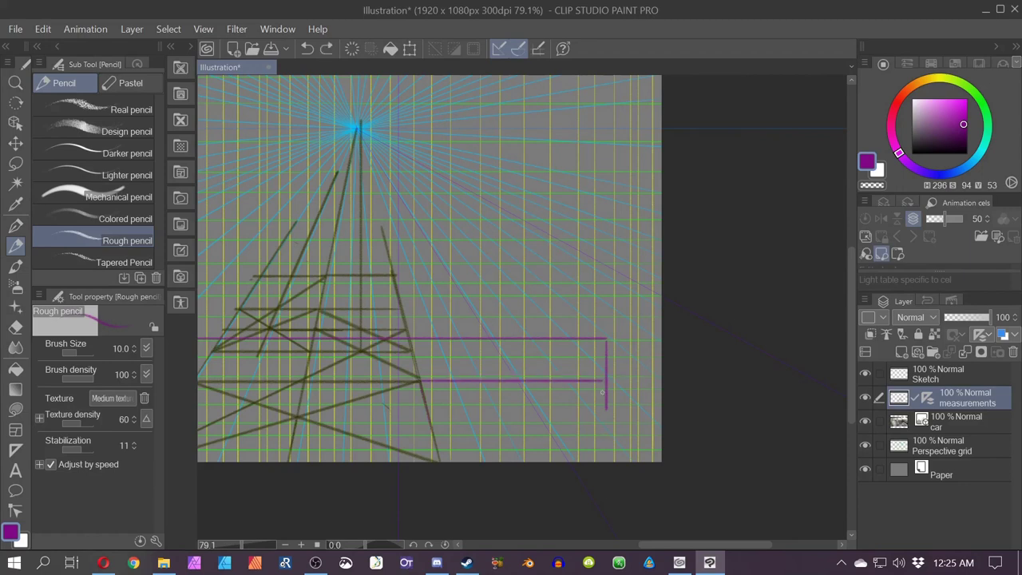
{"action": "mouse_move", "coordinate": [294, 443]}
{"action": "left_mouse_down"}
{"action": "mouse_move", "coordinate": [719, 490]}
{"action": "mouse_move", "coordinate": [517, 419]}
{"action": "mouse_move", "coordinate": [362, 395]}
{"action": "mouse_move", "coordinate": [394, 420]}
{"action": "left_mouse_up"}
{"action": "mouse_move", "coordinate": [527, 313]}
{"action": "left_mouse_down"}
{"action": "mouse_move", "coordinate": [689, 313]}
{"action": "mouse_move", "coordinate": [702, 359]}
{"action": "mouse_move", "coordinate": [552, 321]}
{"action": "left_mouse_up"}
- Turn off Snap to Special Ruler and sketch a purple line along the panel beside the centre console on the photo
{"action": "left_click", "coordinate": [518, 48]}
{"action": "key", "text": "e"}
{"action": "left_click_drag", "start_coordinate": [378, 296], "coordinate": [707, 468]}
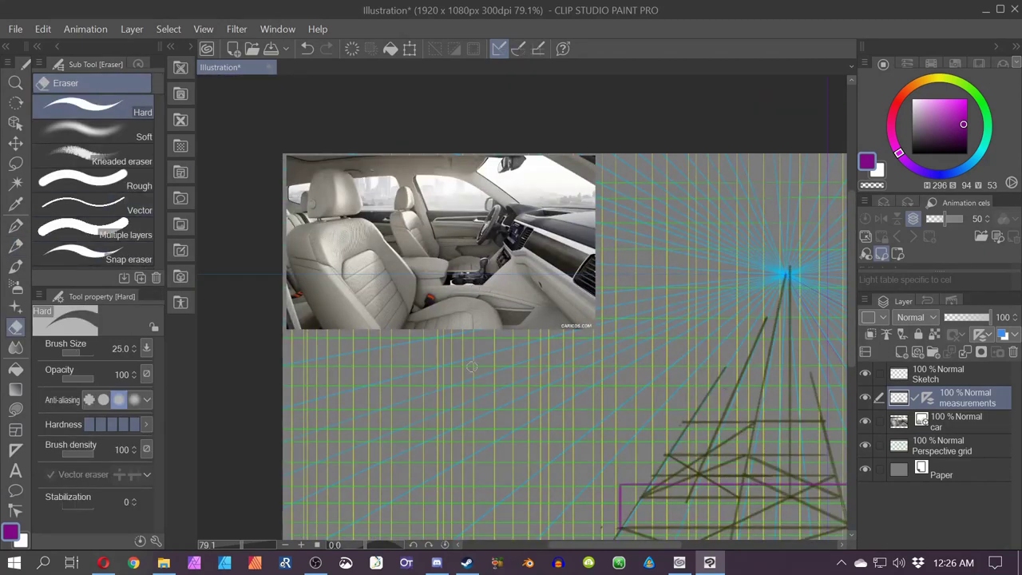
{"action": "left_click", "coordinate": [15, 245]}
{"action": "left_click_drag", "start_coordinate": [481, 287], "coordinate": [565, 311]}
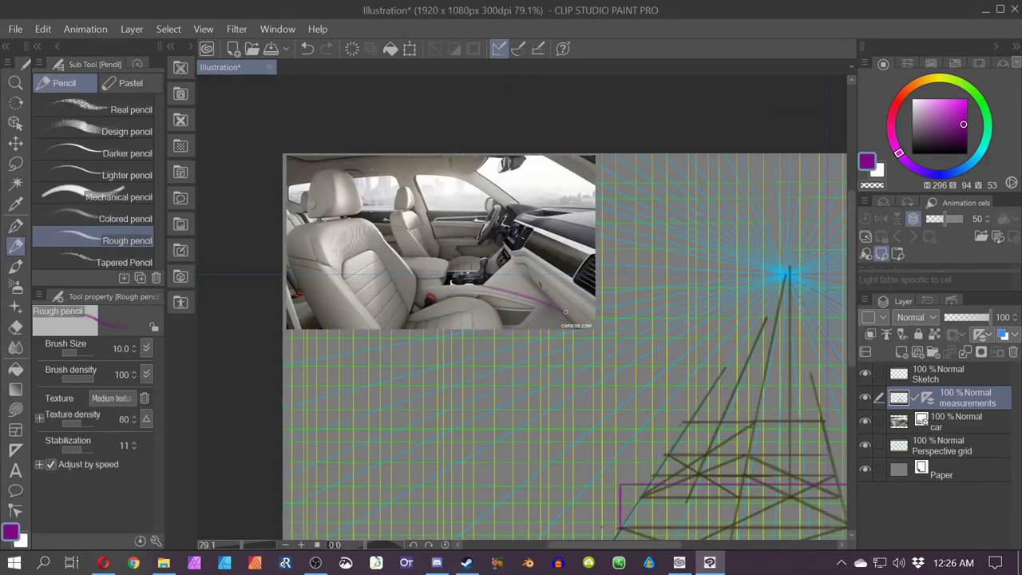
- Turn on Snap to Special Ruler and undo the trial lines that extend the purple box down to a lower base line
{"action": "left_click_drag", "start_coordinate": [746, 477], "coordinate": [374, 292]}
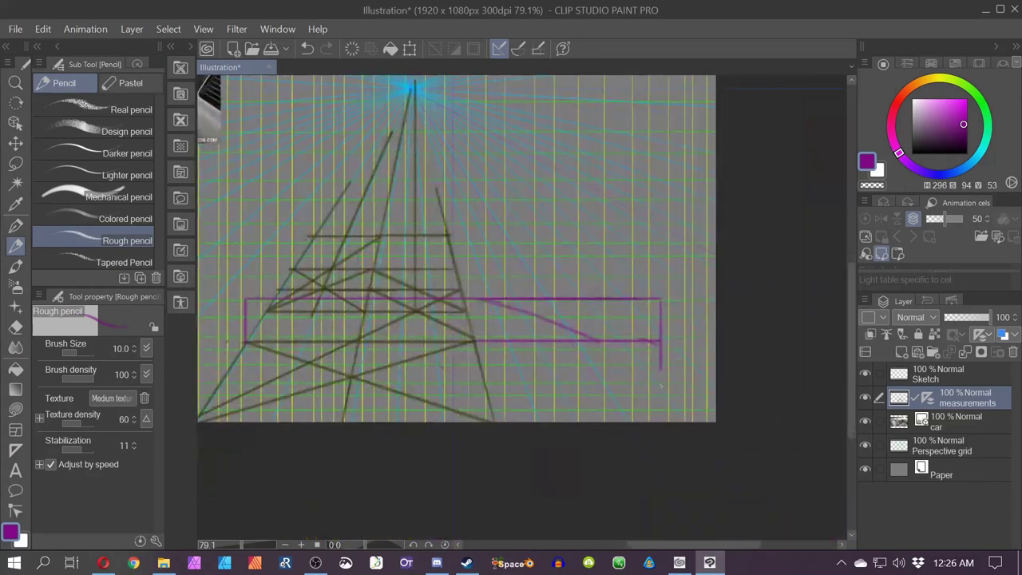
{"action": "mouse_move", "coordinate": [660, 367]}
{"action": "left_mouse_down"}
{"action": "mouse_move", "coordinate": [656, 430]}
{"action": "mouse_move", "coordinate": [462, 410]}
{"action": "left_mouse_up"}
{"action": "left_click", "coordinate": [519, 54]}
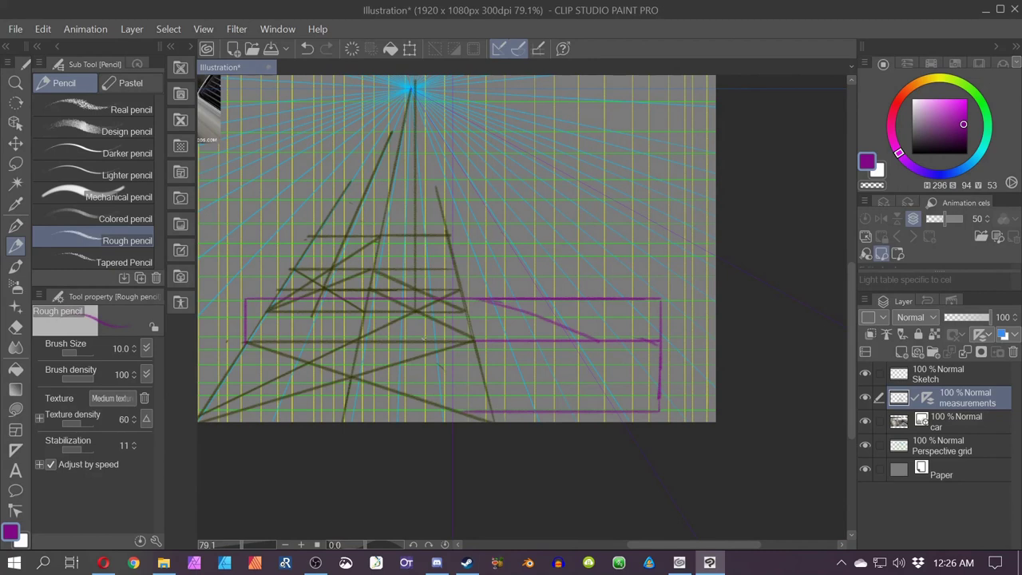
{"action": "mouse_move", "coordinate": [384, 337]}
{"action": "left_mouse_down"}
{"action": "mouse_move", "coordinate": [703, 492]}
{"action": "mouse_move", "coordinate": [447, 347]}
{"action": "left_mouse_up"}
{"action": "left_click_drag", "start_coordinate": [719, 420], "coordinate": [720, 465]}
{"action": "key", "text": "ctrl+z"}
{"action": "left_click_drag", "start_coordinate": [719, 401], "coordinate": [730, 480]}
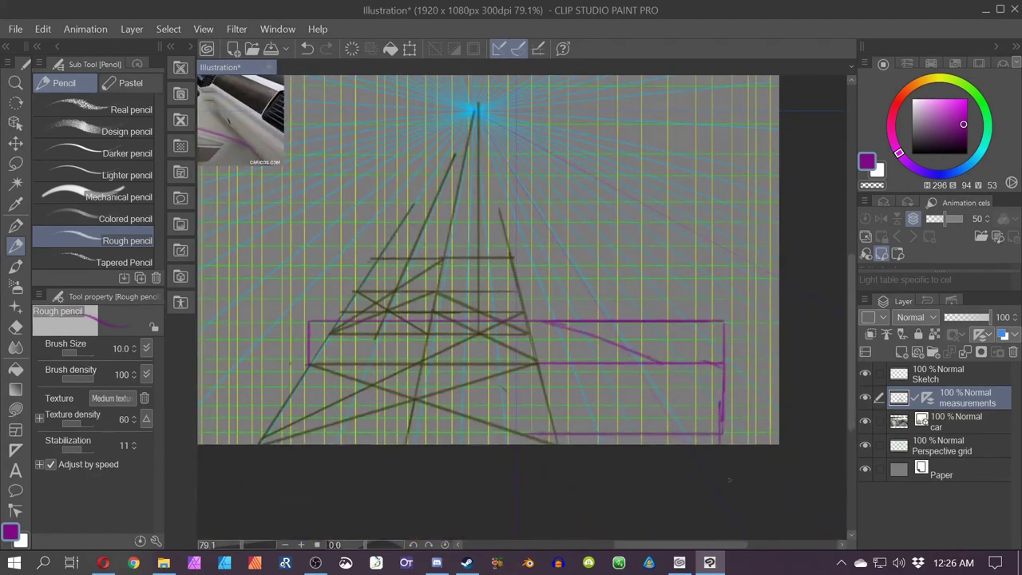
{"action": "key", "text": "ctrl+z"}
{"action": "key", "text": "ctrl+z"}
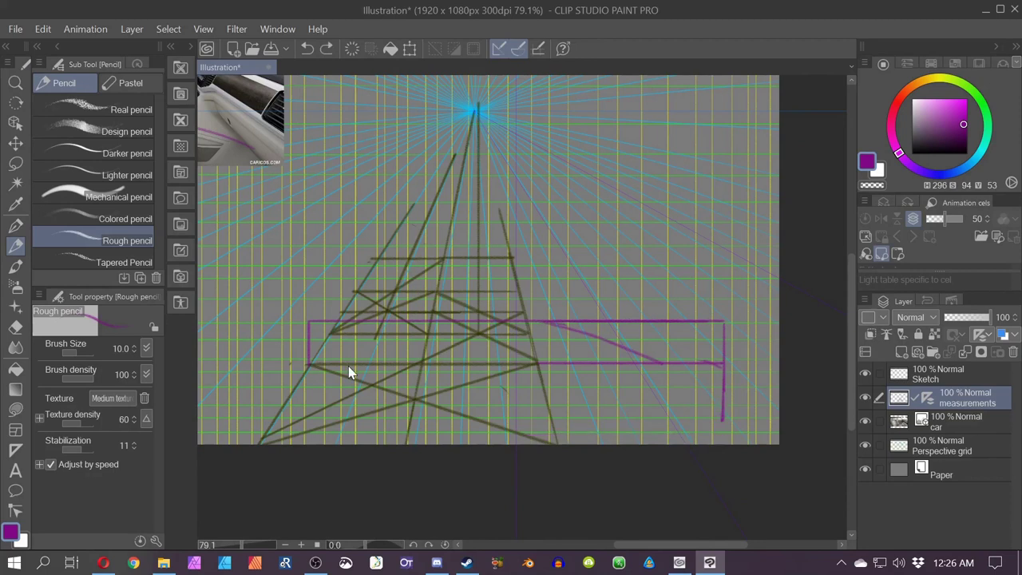
{"action": "key", "text": "ctrl+z"}
- Trace the second section's floor outline in purple, redoing faulty strokes along its near, far and side edges
{"action": "mouse_move", "coordinate": [467, 433]}
{"action": "left_mouse_down"}
{"action": "mouse_move", "coordinate": [557, 477]}
{"action": "mouse_move", "coordinate": [475, 467]}
{"action": "left_mouse_up"}
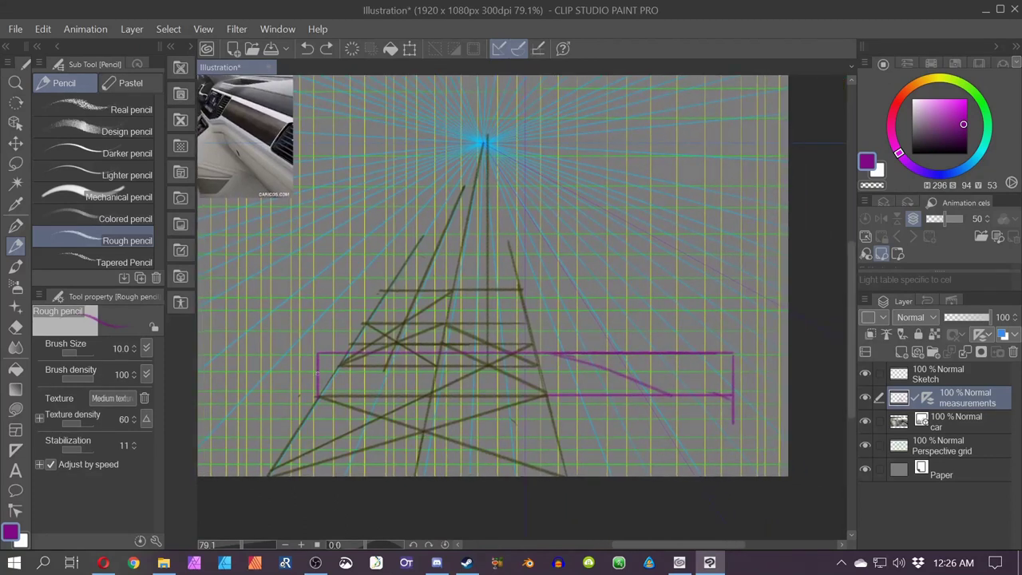
{"action": "mouse_move", "coordinate": [339, 364]}
{"action": "left_mouse_down"}
{"action": "mouse_move", "coordinate": [338, 335]}
{"action": "mouse_move", "coordinate": [319, 397]}
{"action": "mouse_move", "coordinate": [547, 395]}
{"action": "left_mouse_up"}
{"action": "key", "text": "ctrl+z"}
{"action": "key", "text": "ctrl+z"}
{"action": "key", "text": "ctrl+z"}
{"action": "mouse_move", "coordinate": [546, 394]}
{"action": "left_mouse_down"}
{"action": "mouse_move", "coordinate": [534, 365]}
{"action": "mouse_move", "coordinate": [331, 358]}
{"action": "mouse_move", "coordinate": [335, 396]}
{"action": "left_mouse_up"}
{"action": "key", "text": "ctrl+z"}
{"action": "left_click", "coordinate": [518, 49]}
{"action": "mouse_move", "coordinate": [533, 368]}
{"action": "left_mouse_down"}
{"action": "mouse_move", "coordinate": [437, 386]}
{"action": "mouse_move", "coordinate": [328, 376]}
{"action": "mouse_move", "coordinate": [595, 457]}
{"action": "mouse_move", "coordinate": [407, 398]}
{"action": "left_mouse_up"}
{"action": "key", "text": "ctrl+z"}
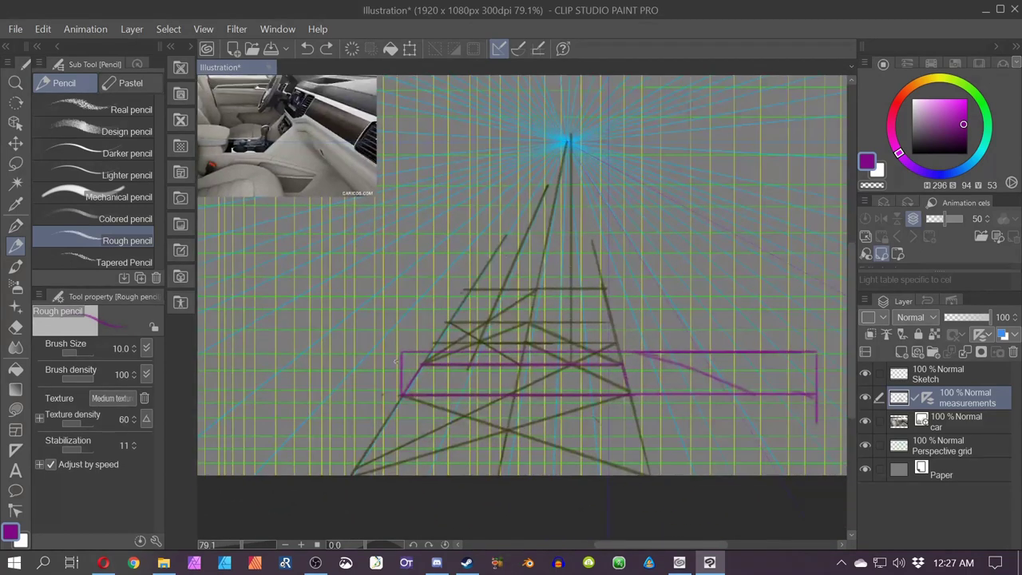
- With Snap to Special Ruler on, raise purple verticals from the second section's corners and draw the box's long back edge and receding top edges
{"action": "left_click", "coordinate": [518, 48]}
{"action": "left_click_drag", "start_coordinate": [422, 363], "coordinate": [413, 321]}
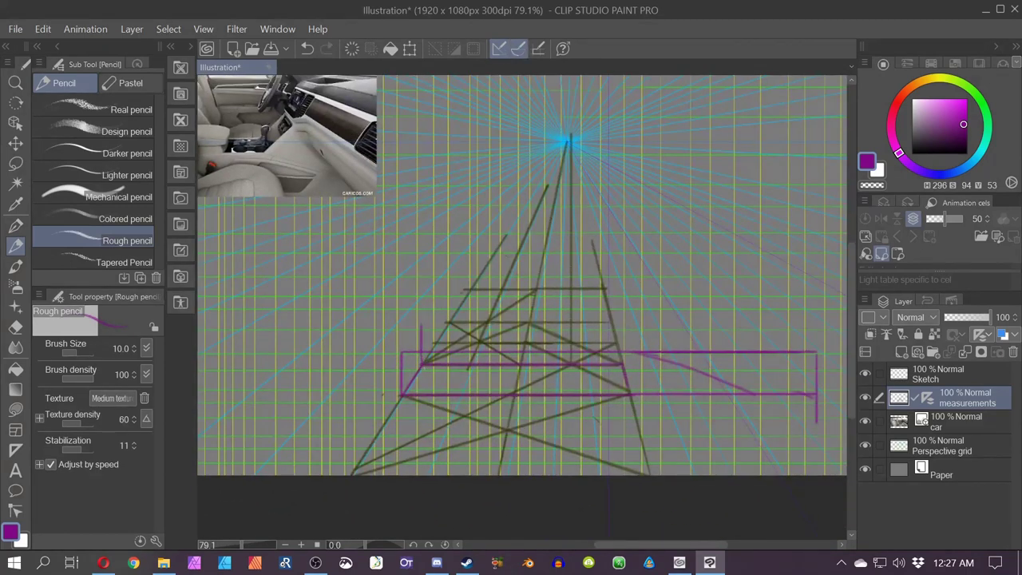
{"action": "mouse_move", "coordinate": [400, 352]}
{"action": "left_mouse_down"}
{"action": "mouse_move", "coordinate": [420, 327]}
{"action": "mouse_move", "coordinate": [782, 325]}
{"action": "left_mouse_up"}
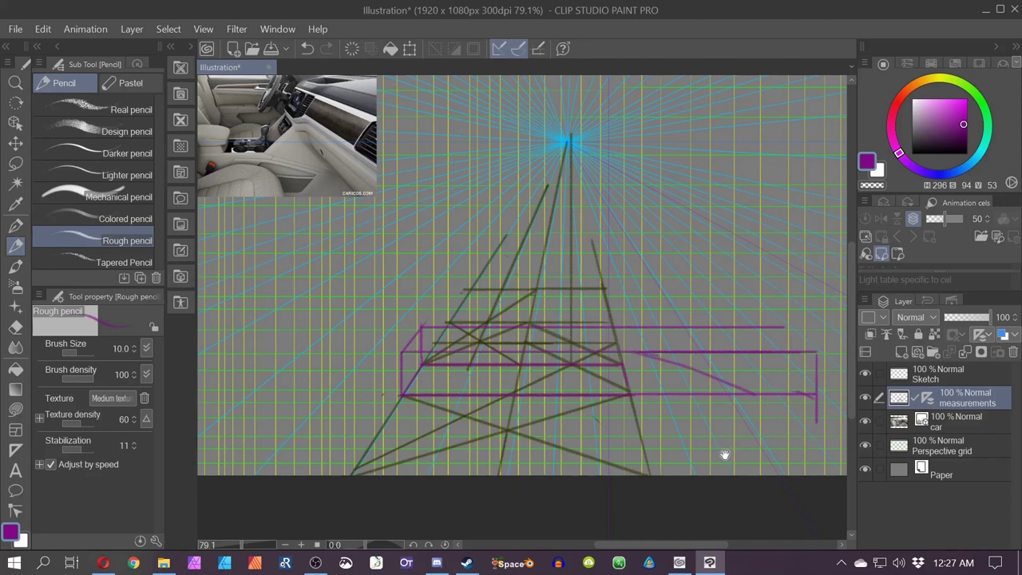
{"action": "left_click_drag", "start_coordinate": [725, 456], "coordinate": [595, 457]}
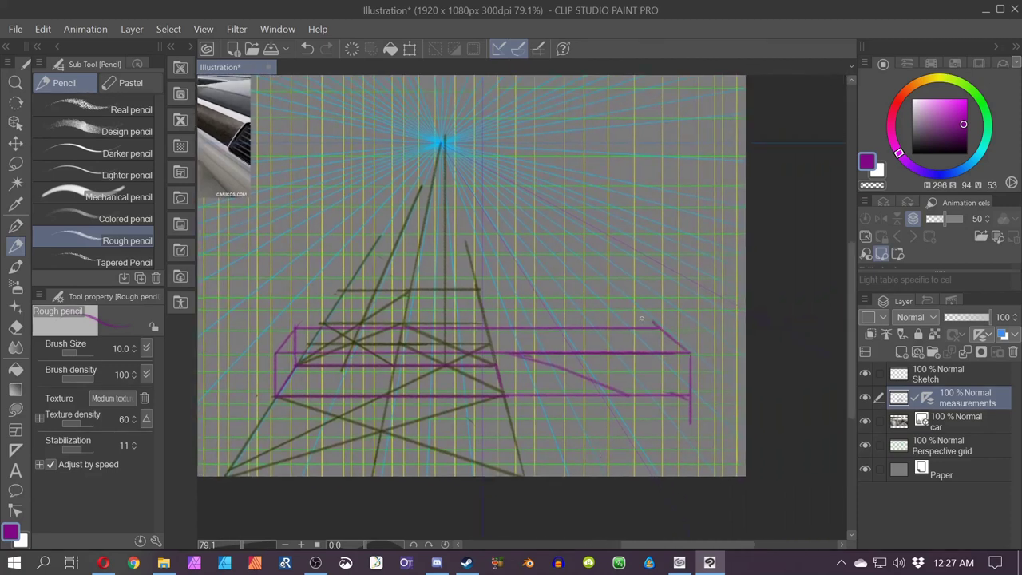
{"action": "mouse_move", "coordinate": [367, 420]}
{"action": "left_mouse_down"}
{"action": "mouse_move", "coordinate": [424, 429]}
{"action": "mouse_move", "coordinate": [474, 484]}
{"action": "mouse_move", "coordinate": [517, 497]}
{"action": "left_mouse_up"}
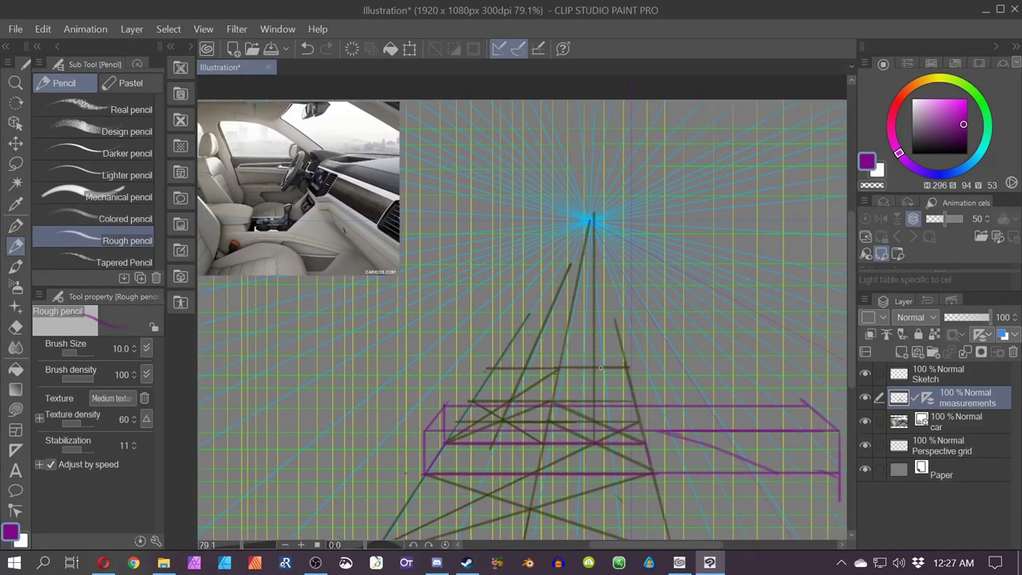
{"action": "left_click_drag", "start_coordinate": [651, 470], "coordinate": [643, 405]}
- Undo the purple mark over the photo's gear shifter and set the drawing colour to dark green with H 109, S 100 and V 26
{"action": "key", "text": "space"}
{"action": "left_click_drag", "start_coordinate": [433, 365], "coordinate": [444, 367]}
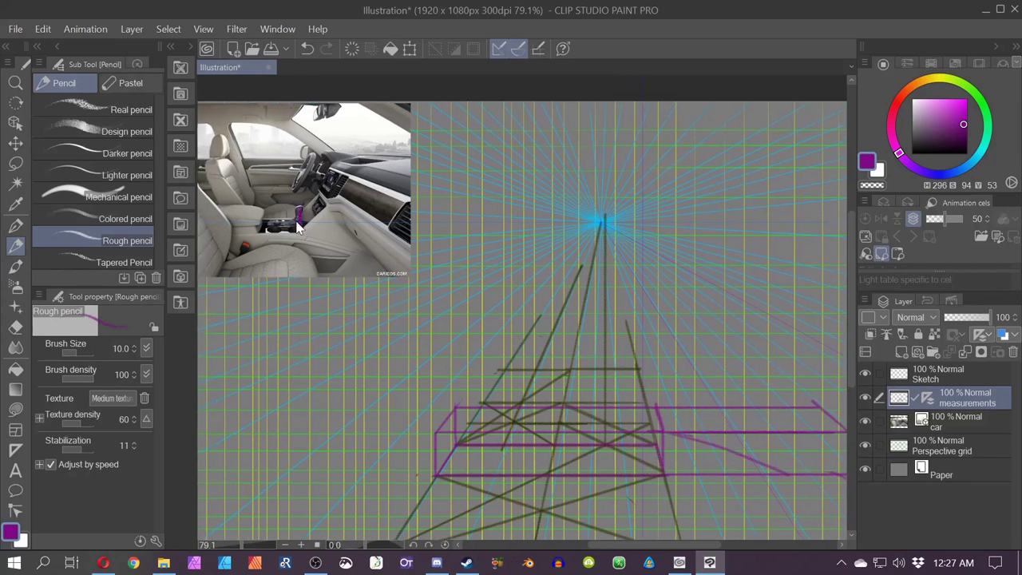
{"action": "key", "text": "ctrl+z"}
{"action": "left_click", "coordinate": [939, 73]}
{"action": "key", "text": "space"}
{"action": "left_click_drag", "start_coordinate": [410, 418], "coordinate": [434, 413]}
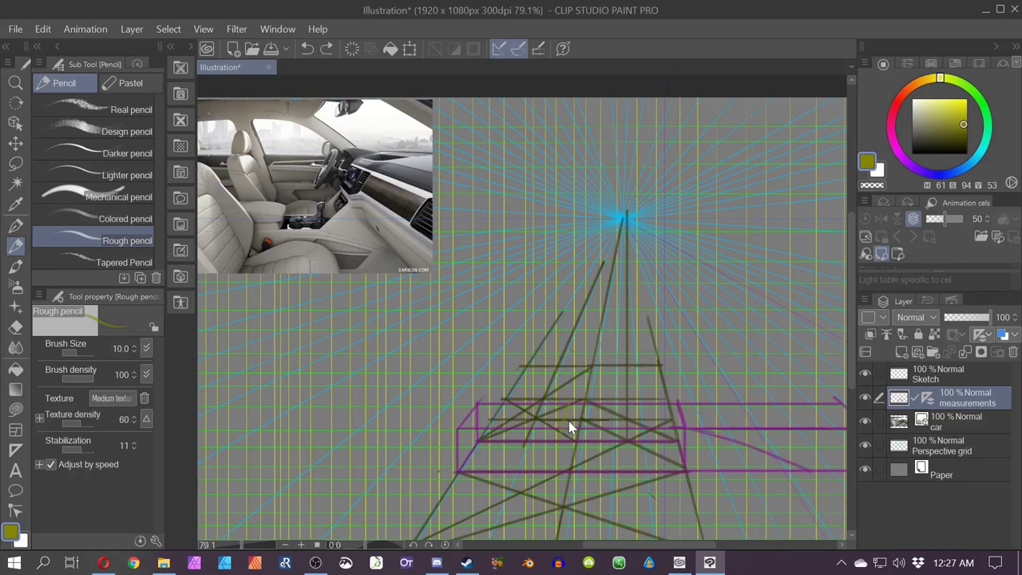
{"action": "left_click", "coordinate": [976, 95]}
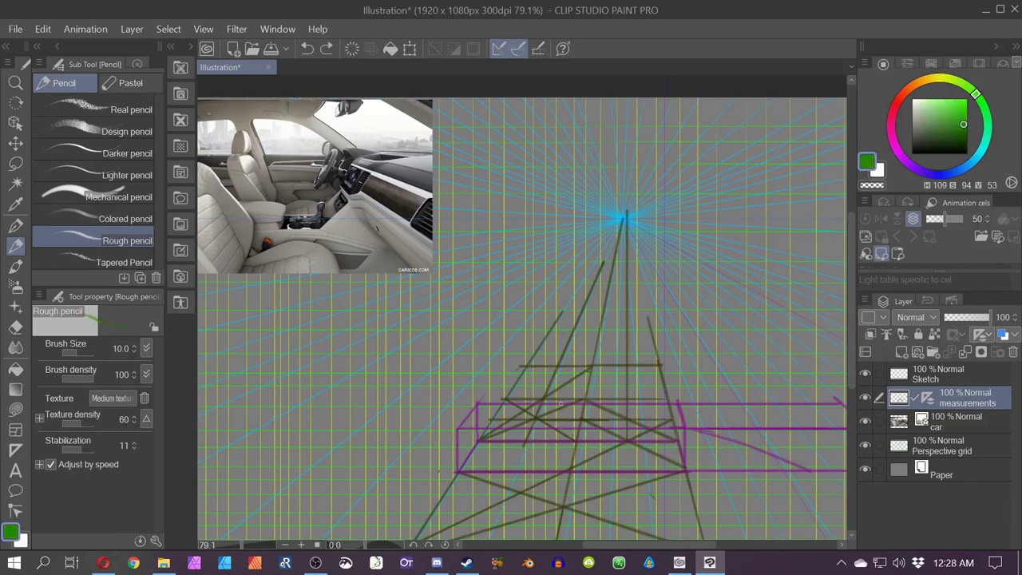
{"action": "left_click", "coordinate": [966, 139]}
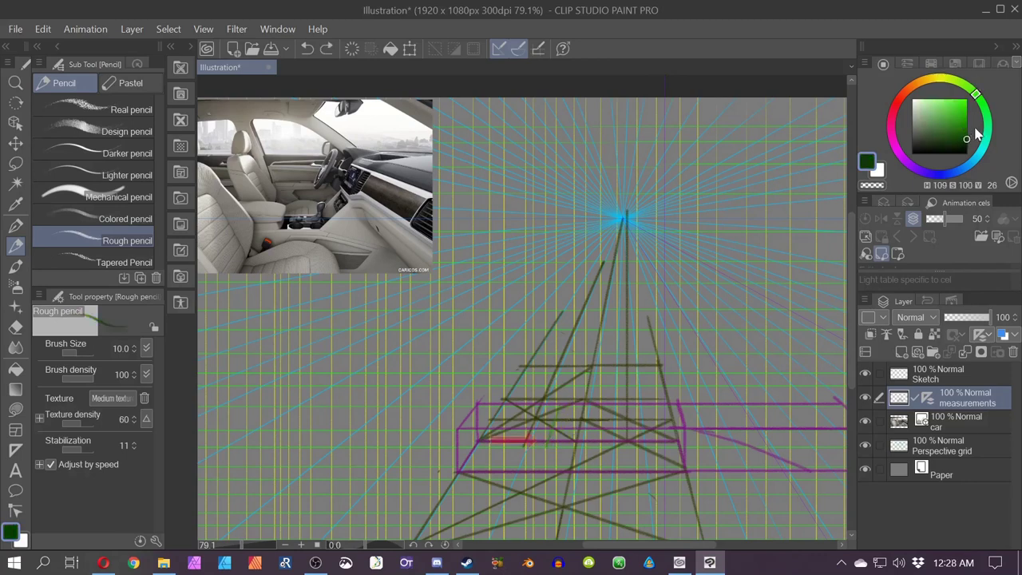
- Draw green verticals above the purple box's two left corners, plus a receding line and verticals that mark the narrower box's right side
{"action": "left_click_drag", "start_coordinate": [559, 403], "coordinate": [551, 435]}
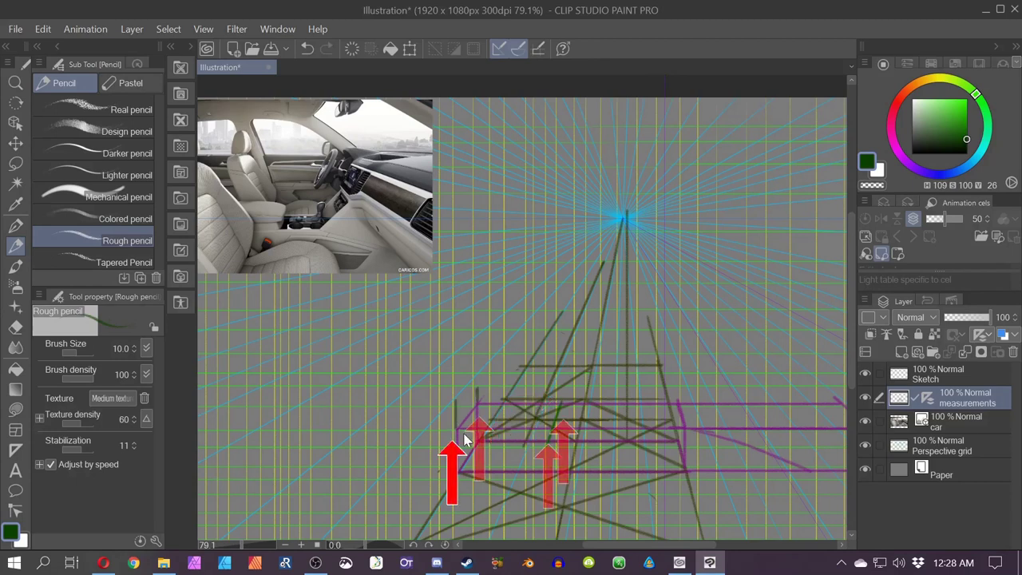
{"action": "left_click_drag", "start_coordinate": [457, 431], "coordinate": [456, 403]}
{"action": "left_click_drag", "start_coordinate": [551, 434], "coordinate": [562, 374]}
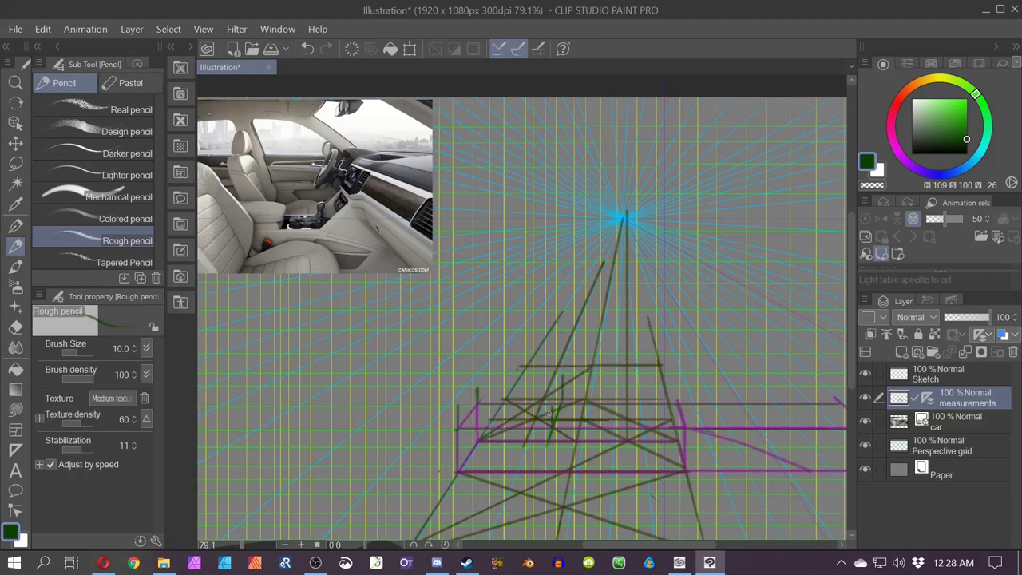
- Close the raised green box with front and back horizontals and receding side edges, and switch to the Hard eraser
{"action": "left_click_drag", "start_coordinate": [549, 413], "coordinate": [457, 414]}
{"action": "left_click_drag", "start_coordinate": [457, 412], "coordinate": [458, 399]}
{"action": "left_click_drag", "start_coordinate": [477, 391], "coordinate": [565, 390]}
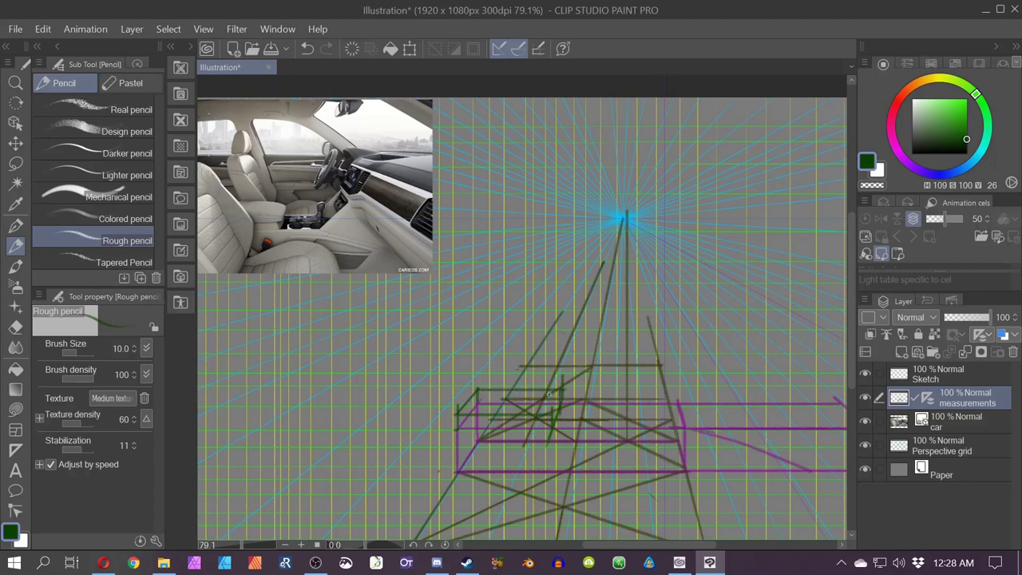
{"action": "key", "text": "ctrl+z"}
{"action": "left_click_drag", "start_coordinate": [550, 412], "coordinate": [559, 391]}
{"action": "key", "text": "e"}
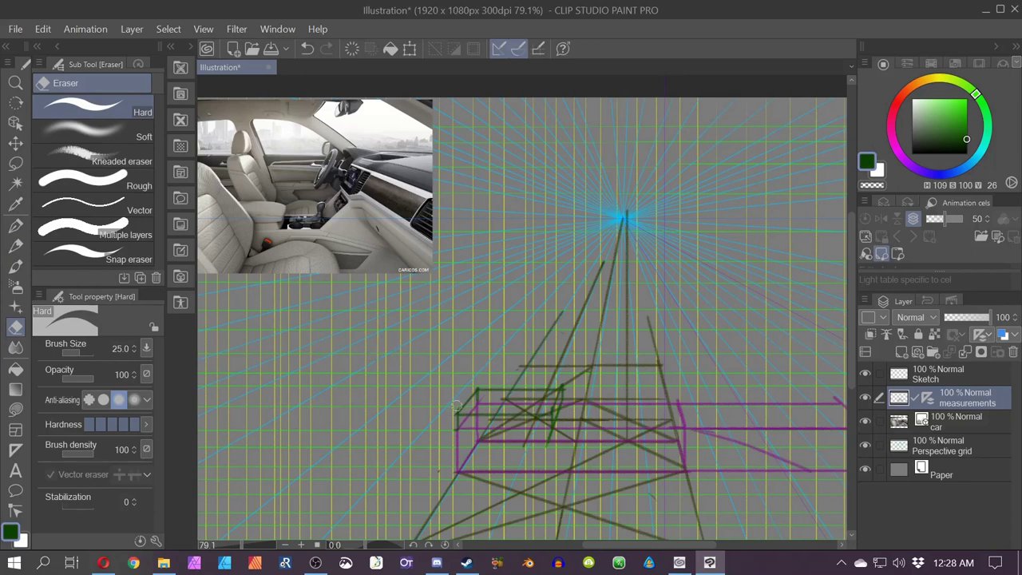
- Lower the measurements layer's opacity to 78%
{"action": "left_click_drag", "start_coordinate": [397, 420], "coordinate": [424, 372]}
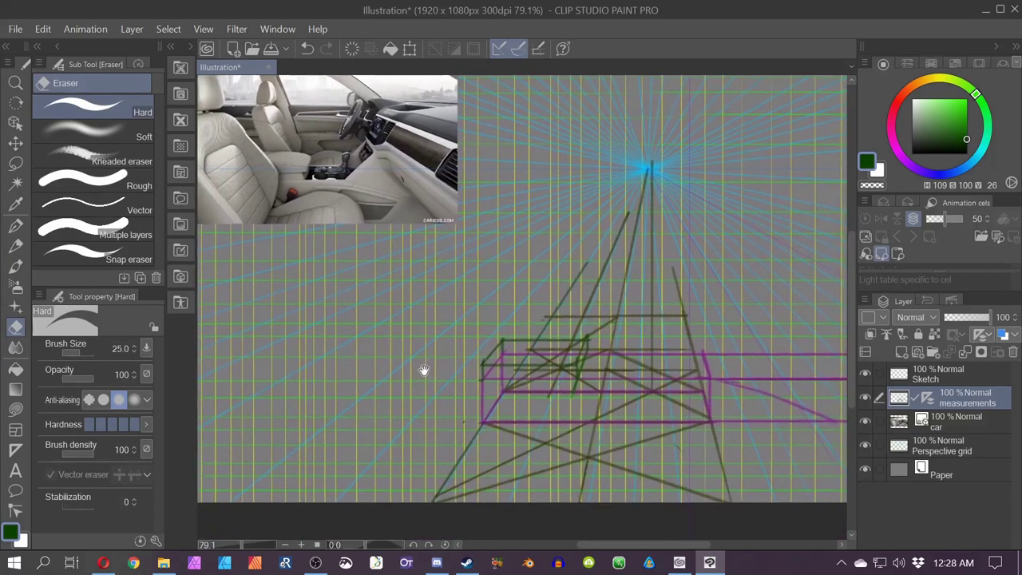
{"action": "left_click", "coordinate": [968, 319]}
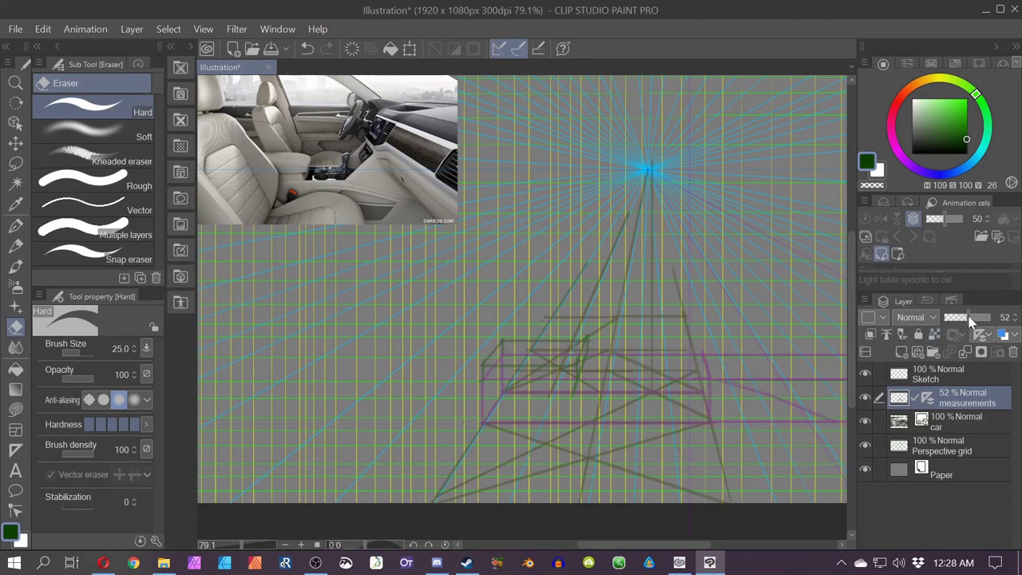
{"action": "left_click_drag", "start_coordinate": [975, 316], "coordinate": [982, 319]}
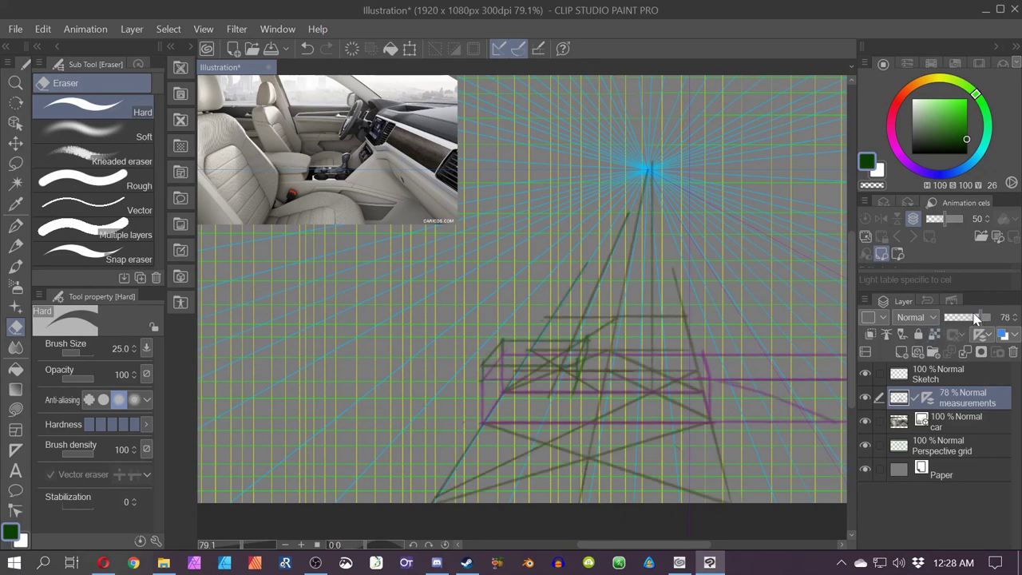
- Set the Rough pencil's colour to red with H 354, S 100 and V 100, and trace the green box's top face
{"action": "left_click", "coordinate": [16, 247]}
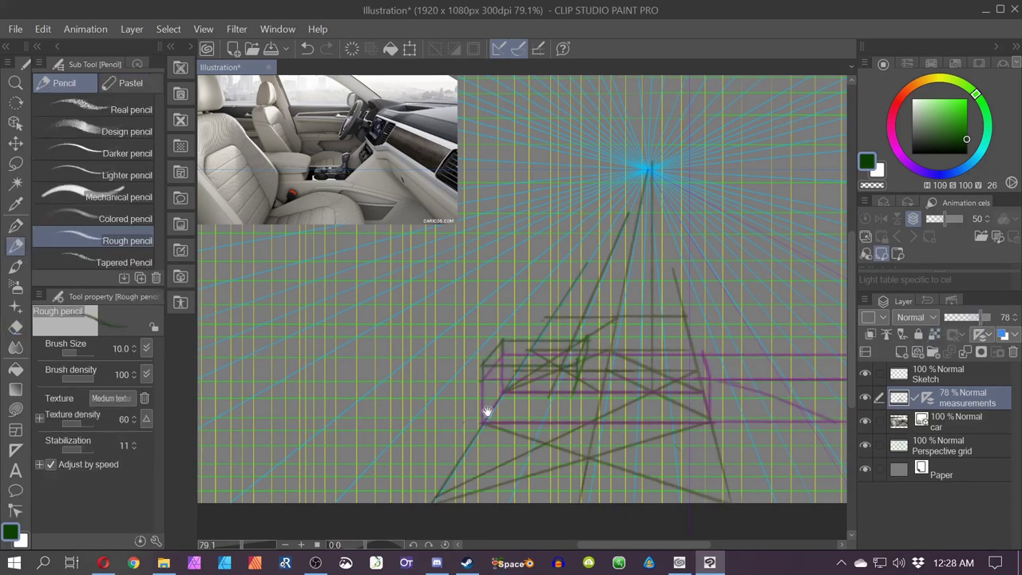
{"action": "left_click_drag", "start_coordinate": [486, 410], "coordinate": [450, 436]}
{"action": "left_click", "coordinate": [894, 106]}
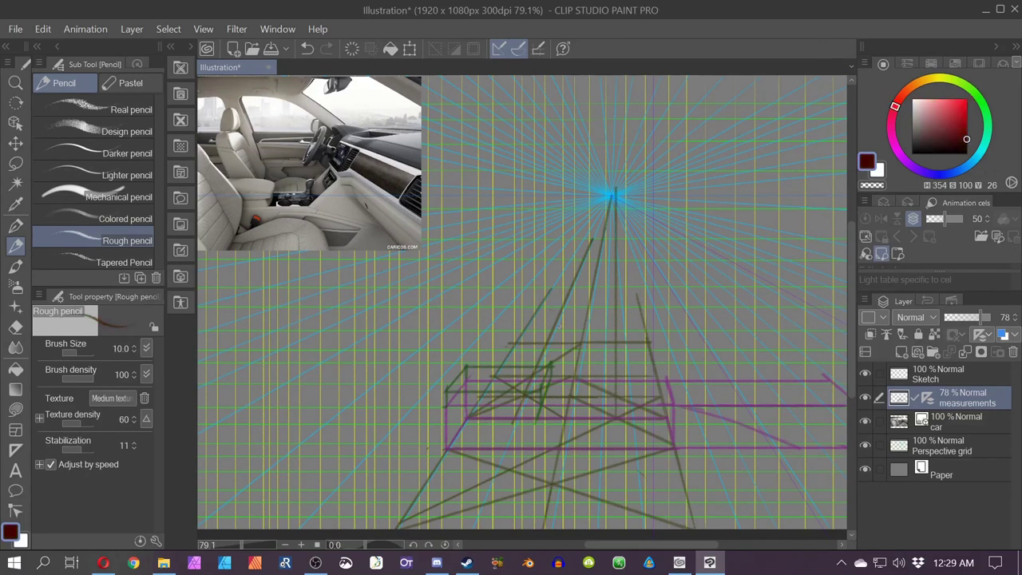
{"action": "left_click", "coordinate": [966, 99]}
{"action": "left_click_drag", "start_coordinate": [542, 390], "coordinate": [447, 390]}
{"action": "mouse_move", "coordinate": [446, 389]}
{"action": "left_mouse_down"}
{"action": "mouse_move", "coordinate": [449, 366]}
{"action": "mouse_move", "coordinate": [466, 366]}
{"action": "left_mouse_up"}
{"action": "key", "text": "ctrl+z"}
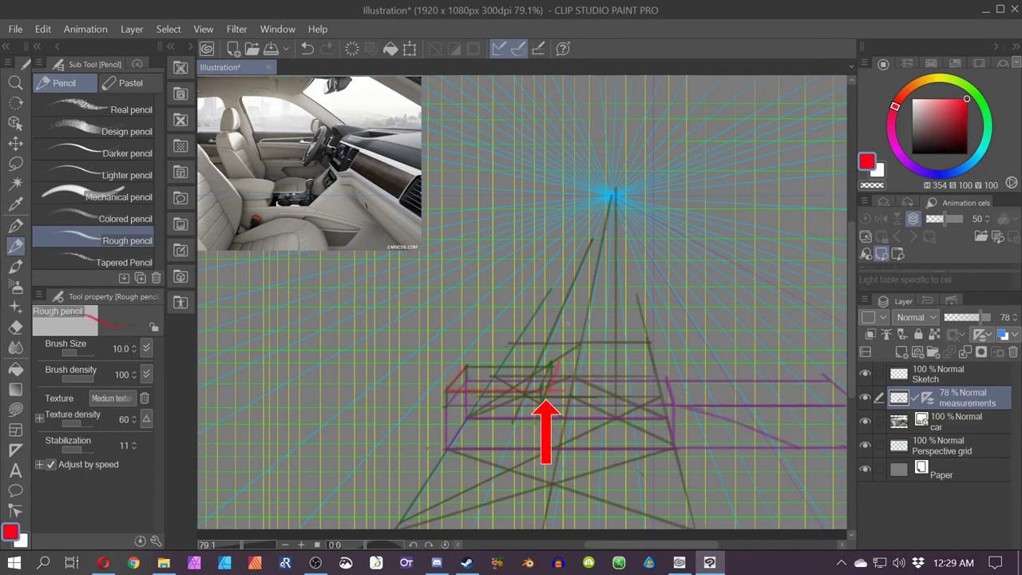
- Clean up the red top face and draw a second red outline just above it to give the slab thickness
{"action": "key", "text": "e"}
{"action": "key", "text": "p"}
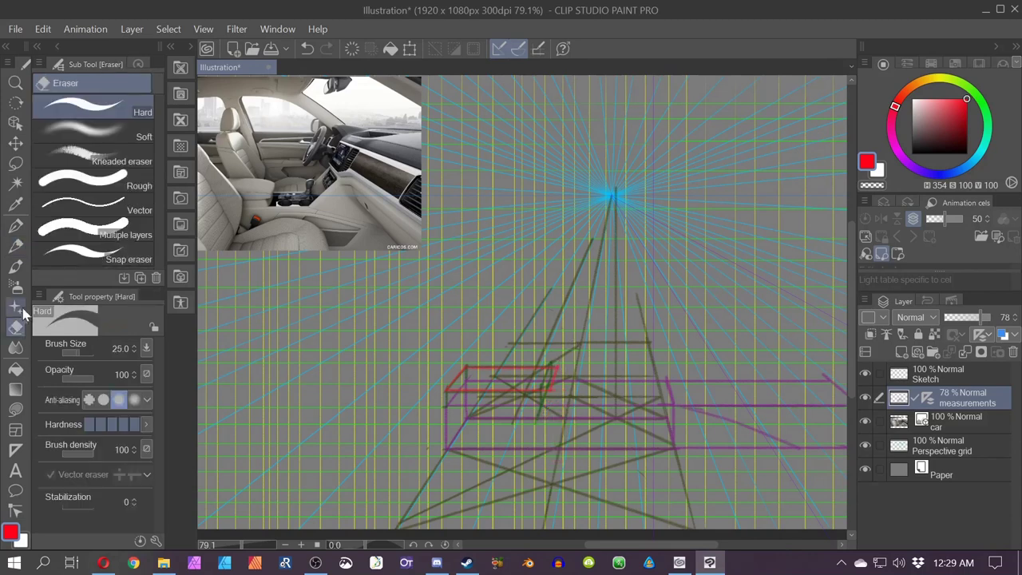
{"action": "key", "text": "ctrl+z"}
{"action": "mouse_move", "coordinate": [467, 367]}
{"action": "left_mouse_down"}
{"action": "mouse_move", "coordinate": [467, 359]}
{"action": "mouse_move", "coordinate": [452, 373]}
{"action": "left_mouse_up"}
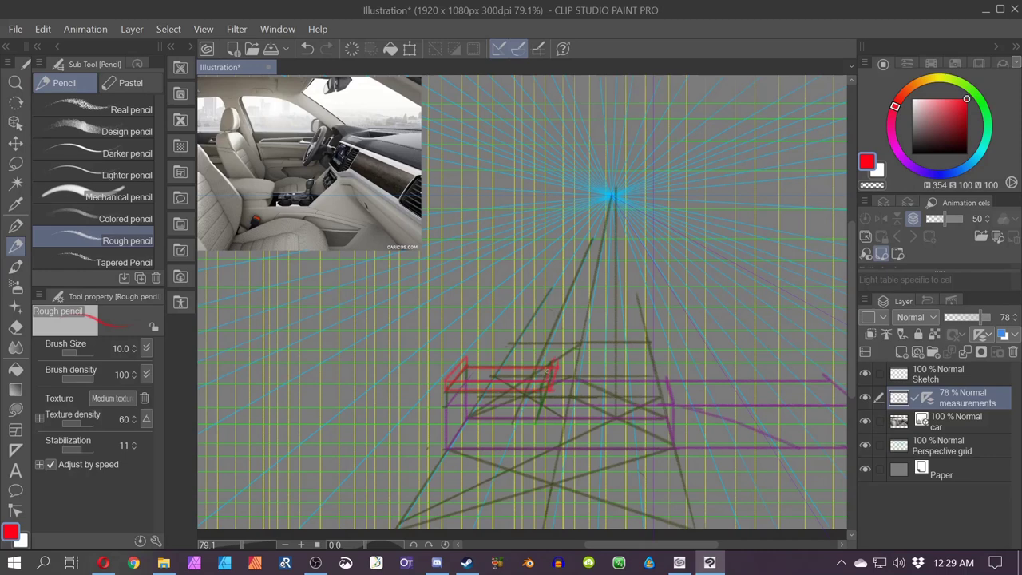
{"action": "key", "text": "ctrl+z"}
{"action": "mouse_move", "coordinate": [557, 357]}
{"action": "left_mouse_down"}
{"action": "mouse_move", "coordinate": [467, 357]}
{"action": "mouse_move", "coordinate": [410, 323]}
{"action": "left_mouse_up"}
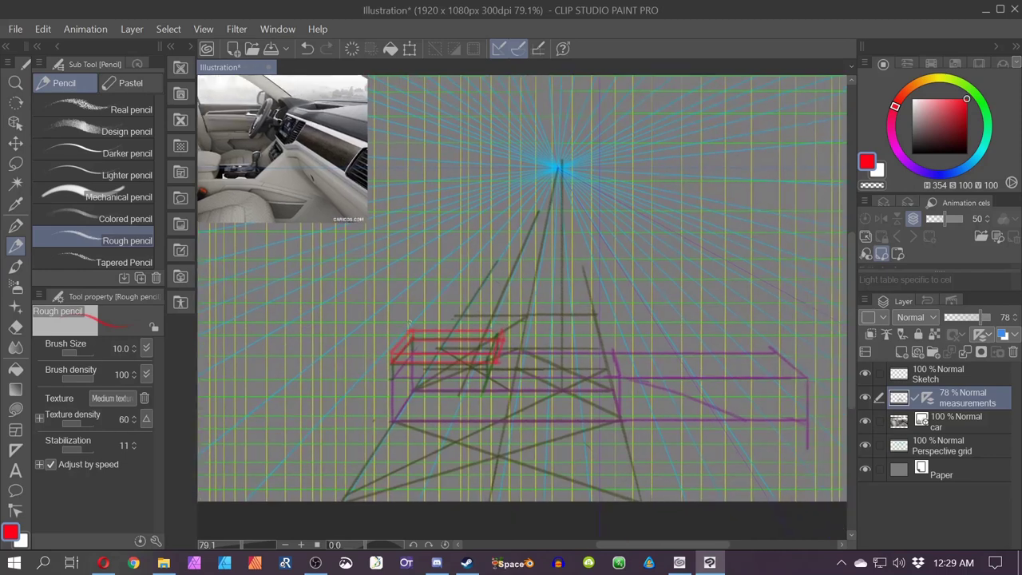
- Select the Sketch layer, turn off Snap to Special Ruler and mark the console edge under the photo's armrest with short red strokes
{"action": "left_click", "coordinate": [926, 373]}
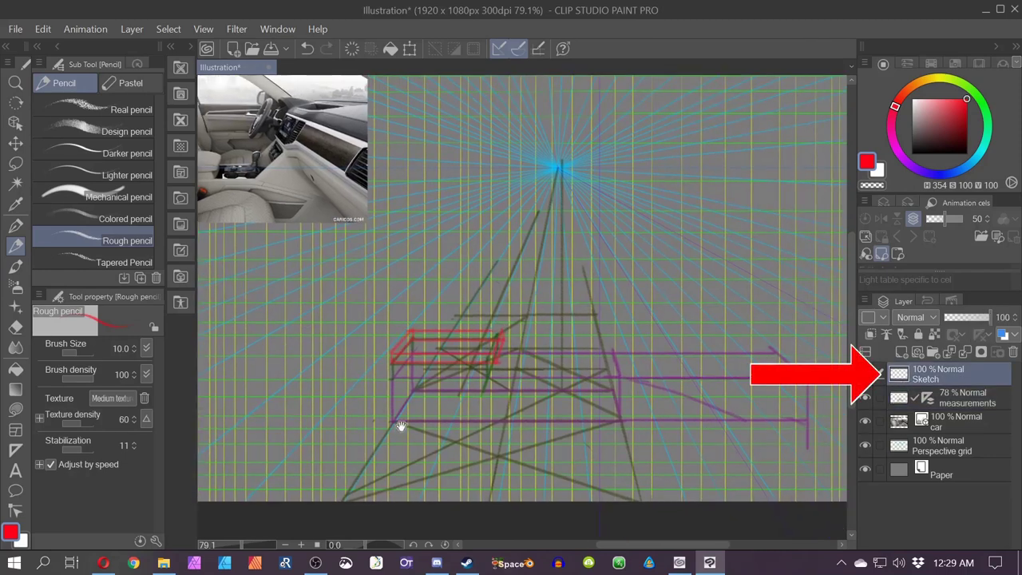
{"action": "scroll", "coordinate": [400, 425], "scroll_direction": "up", "scroll_amount": 1}
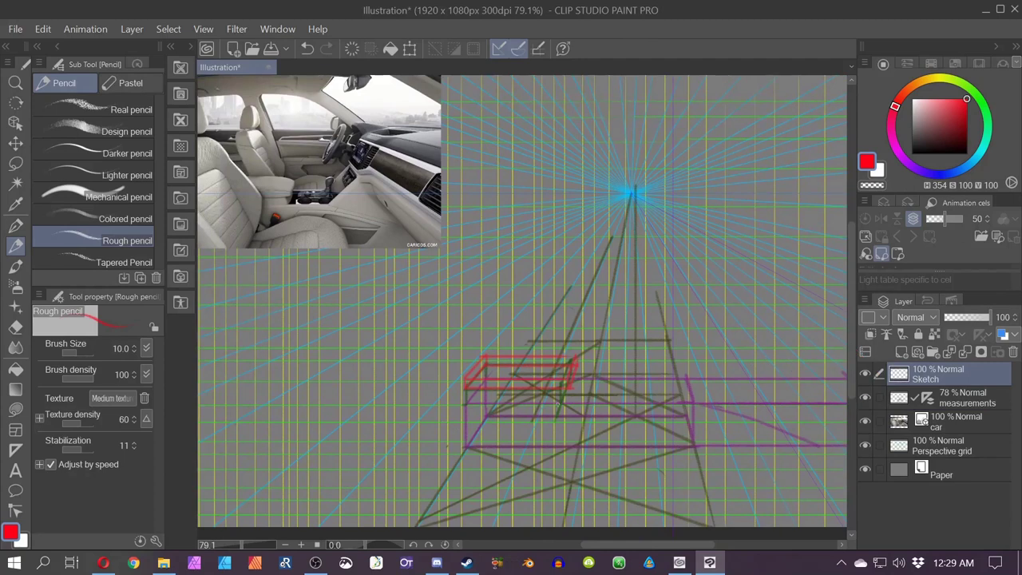
{"action": "scroll", "coordinate": [557, 406], "scroll_direction": "up", "scroll_amount": 1}
{"action": "scroll", "coordinate": [556, 389], "scroll_direction": "down", "scroll_amount": 1}
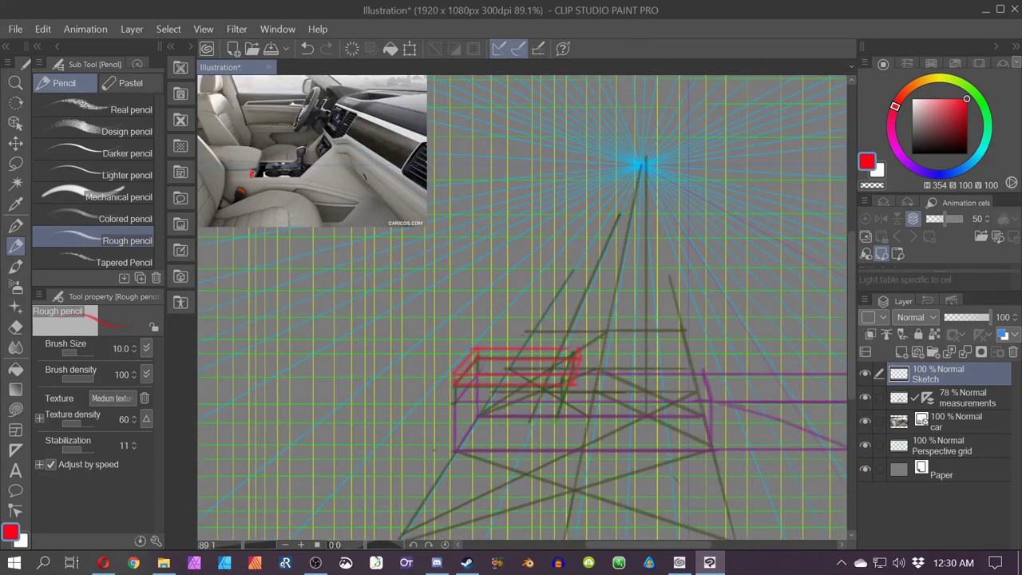
{"action": "left_click_drag", "start_coordinate": [251, 171], "coordinate": [250, 183]}
{"action": "left_click_drag", "start_coordinate": [253, 175], "coordinate": [255, 179]}
{"action": "scroll", "coordinate": [290, 196], "scroll_direction": "up", "scroll_amount": 2}
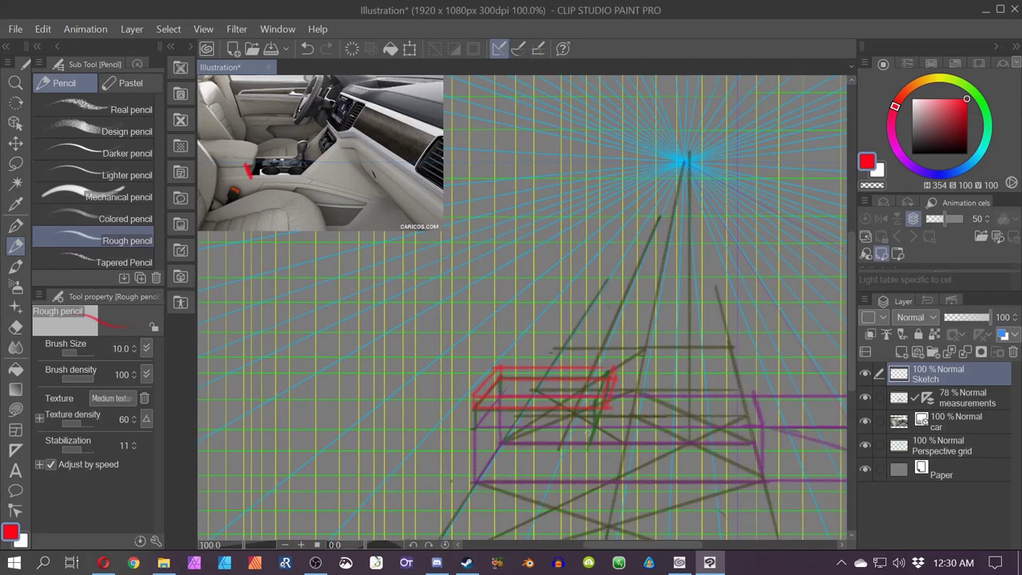
{"action": "key", "text": "ctrl+z"}
- Set the colour to black and sketch a curve below the red slab and a rounded outline around its right end
{"action": "left_click_drag", "start_coordinate": [920, 144], "coordinate": [912, 153]}
{"action": "left_click_drag", "start_coordinate": [593, 408], "coordinate": [605, 441]}
{"action": "key", "text": "ctrl+z"}
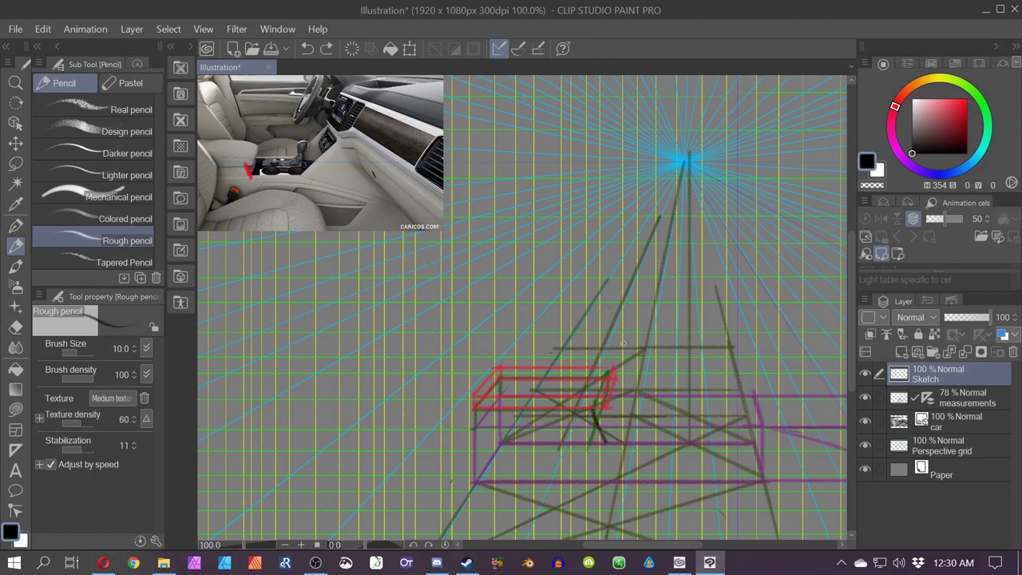
{"action": "mouse_move", "coordinate": [612, 388]}
{"action": "left_mouse_down"}
{"action": "mouse_move", "coordinate": [602, 405]}
{"action": "mouse_move", "coordinate": [610, 369]}
{"action": "mouse_move", "coordinate": [565, 364]}
{"action": "left_mouse_up"}
{"action": "key", "text": "p"}
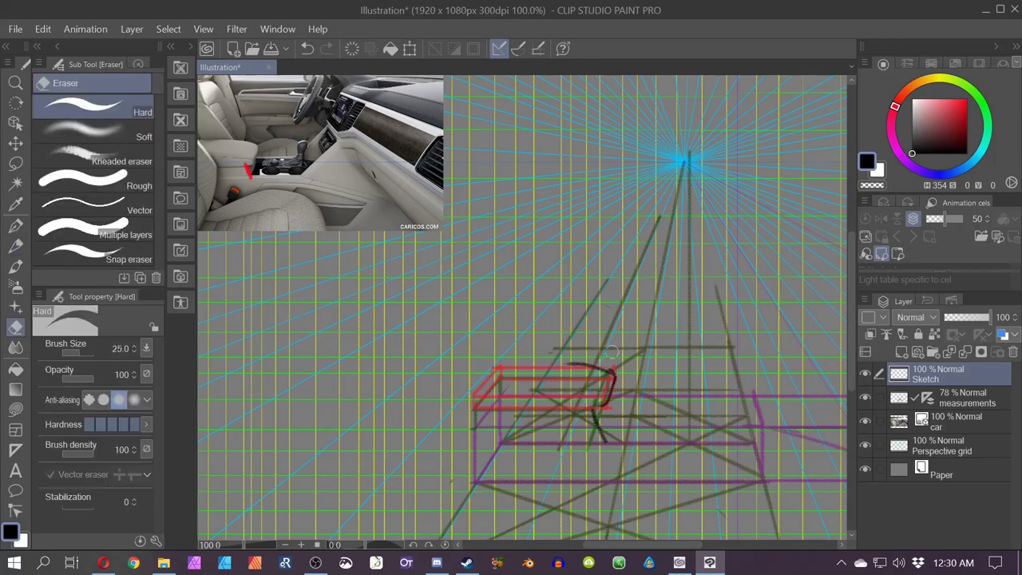
{"action": "key", "text": "p"}
- Turn on Snap to Special Ruler and draw a straight black line along the red slab's back top edge to its left corner
{"action": "scroll", "coordinate": [530, 341], "scroll_direction": "up", "scroll_amount": 3}
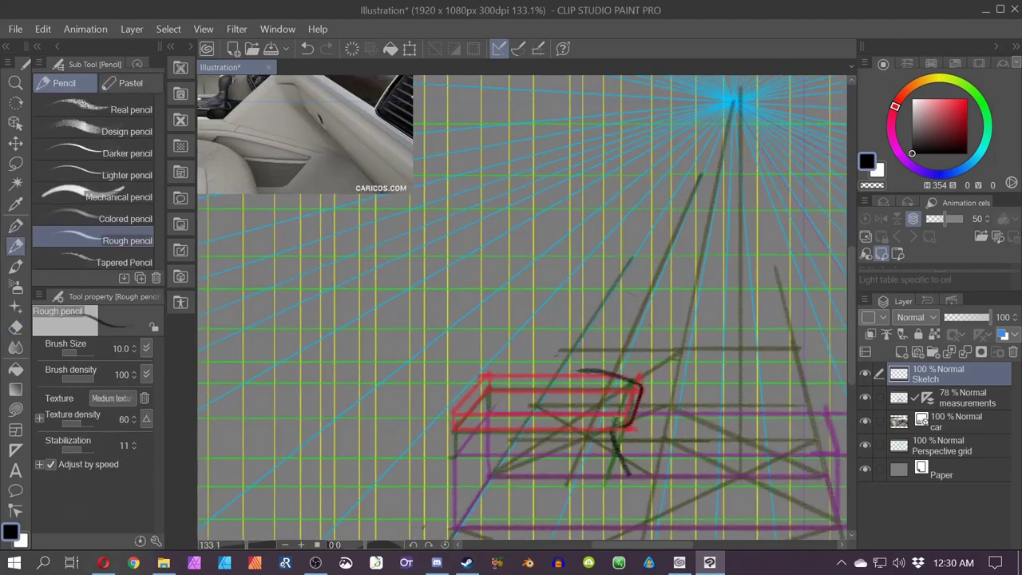
{"action": "left_click", "coordinate": [519, 50]}
{"action": "left_click_drag", "start_coordinate": [583, 371], "coordinate": [490, 375]}
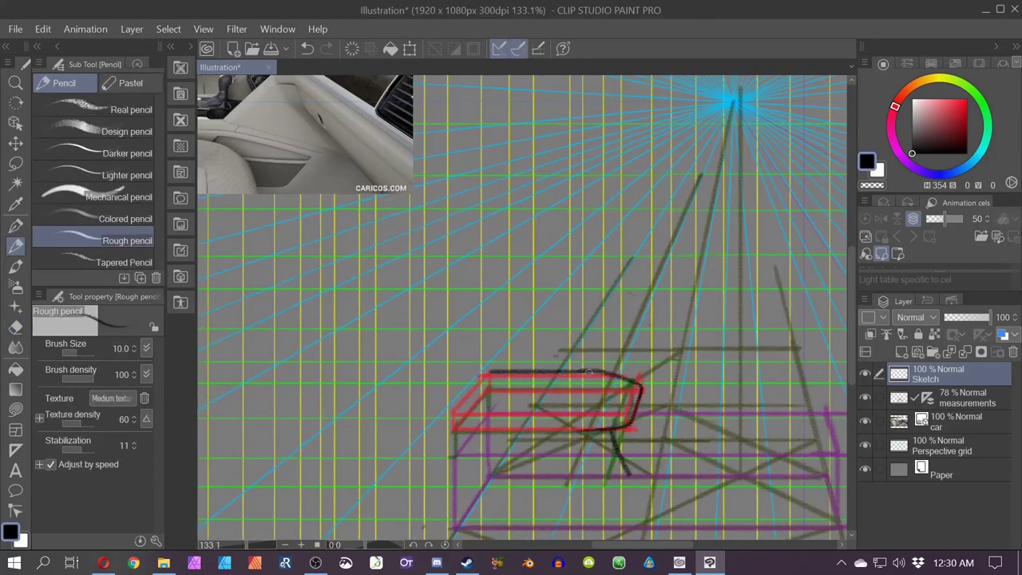
- Draw a straight black line along the red slab's front bottom edge and add the right side of the V-shaped support below it
{"action": "mouse_move", "coordinate": [592, 428]}
{"action": "left_mouse_down"}
{"action": "mouse_move", "coordinate": [464, 436]}
{"action": "mouse_move", "coordinate": [394, 416]}
{"action": "left_mouse_up"}
{"action": "scroll", "coordinate": [471, 424], "scroll_direction": "down", "scroll_amount": 3}
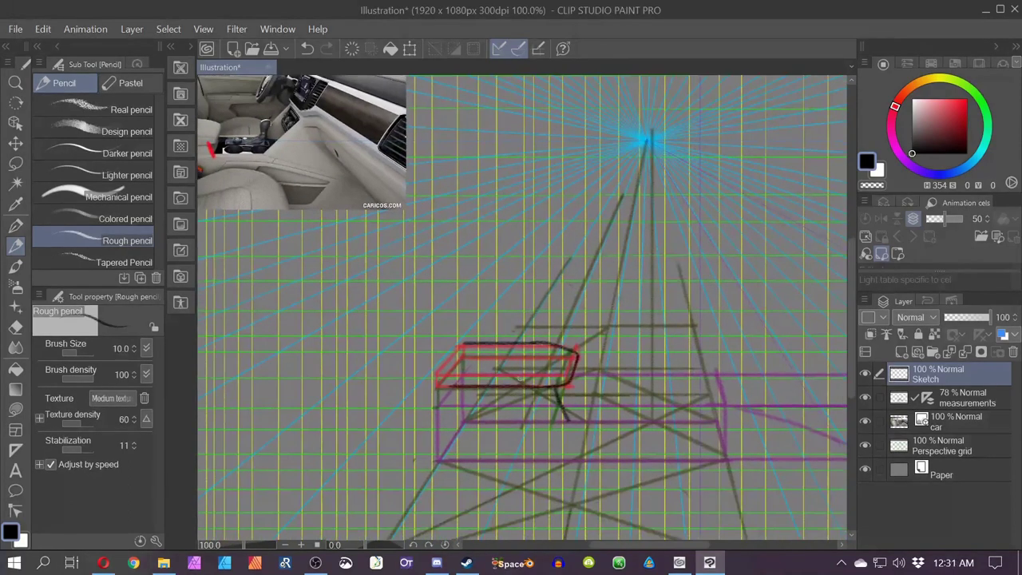
{"action": "left_click_drag", "start_coordinate": [569, 420], "coordinate": [576, 389]}
- Erase the red stroke that marks the console edge on the reference photo
{"action": "left_click_drag", "start_coordinate": [291, 338], "coordinate": [404, 427]}
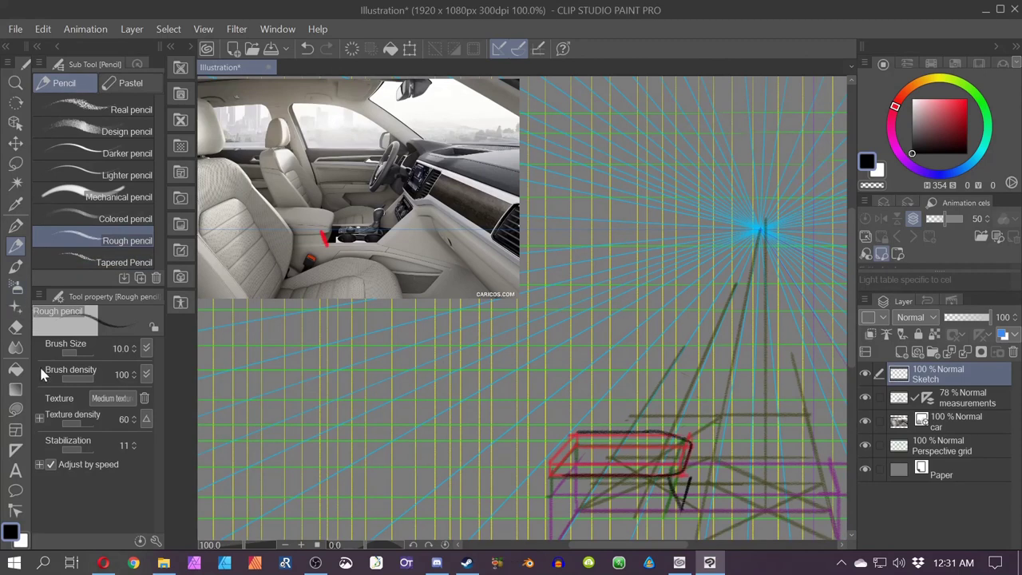
{"action": "left_click", "coordinate": [16, 326]}
{"action": "left_click_drag", "start_coordinate": [324, 234], "coordinate": [323, 244]}
- Turn off Snap to Special Ruler and extend the V-shaped support's right side up to the slab's rounded end with the Rough pencil
{"action": "left_click_drag", "start_coordinate": [669, 488], "coordinate": [519, 354], "text": "space"}
{"action": "scroll", "coordinate": [519, 354], "scroll_direction": "up", "scroll_amount": 5}
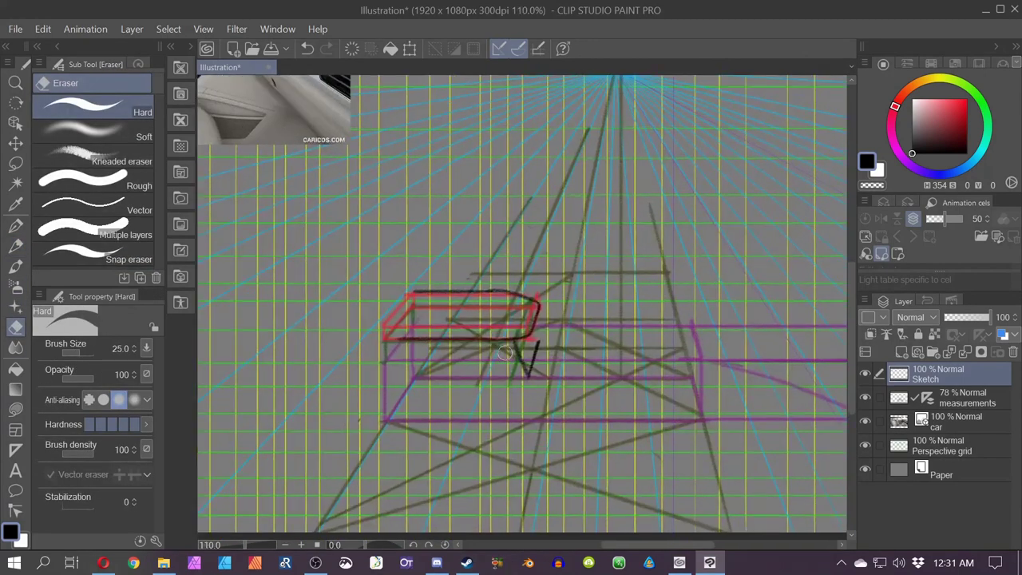
{"action": "left_click", "coordinate": [15, 246]}
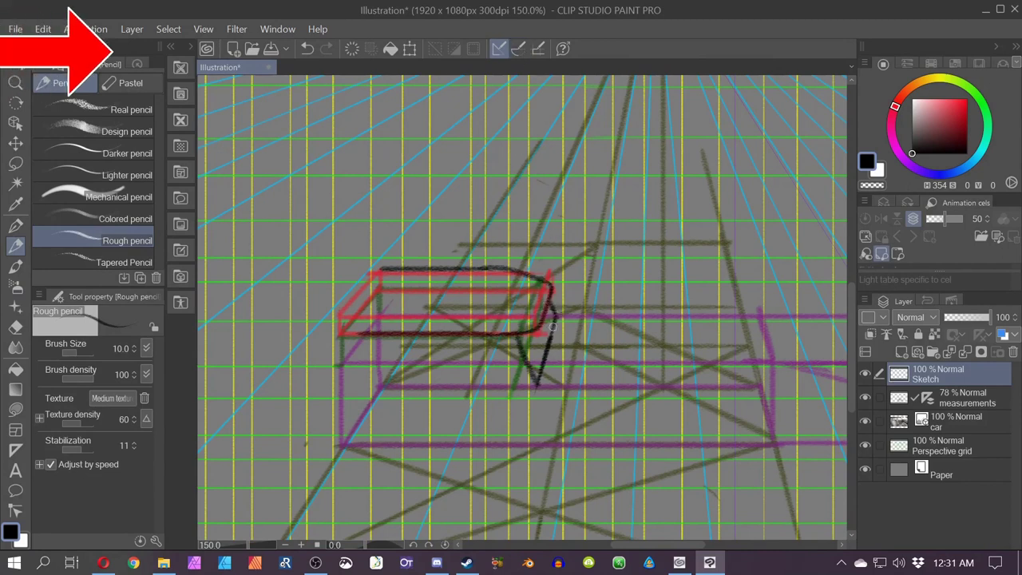
{"action": "left_click_drag", "start_coordinate": [551, 305], "coordinate": [537, 388]}
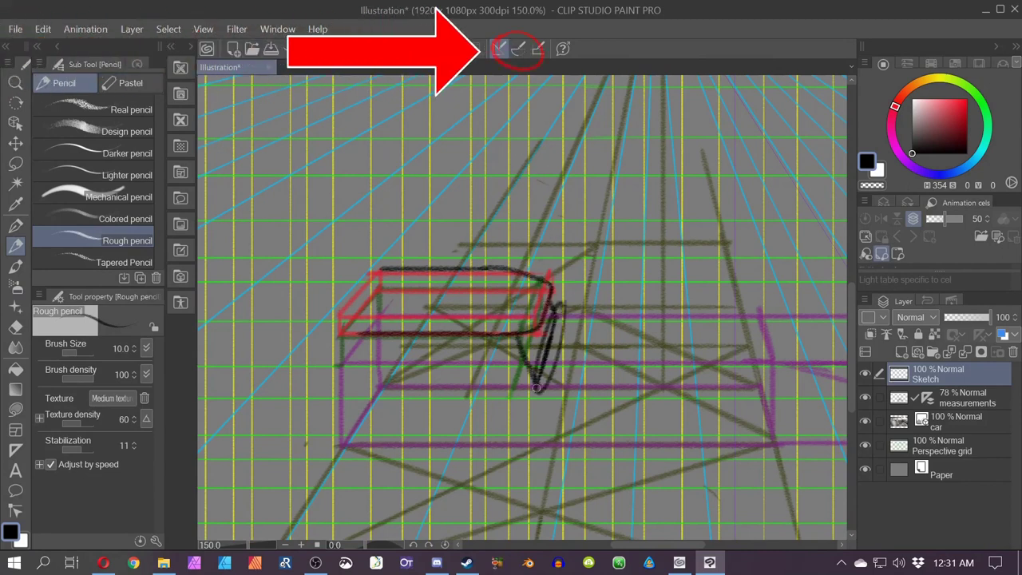
{"action": "key", "text": "ctrl+z"}
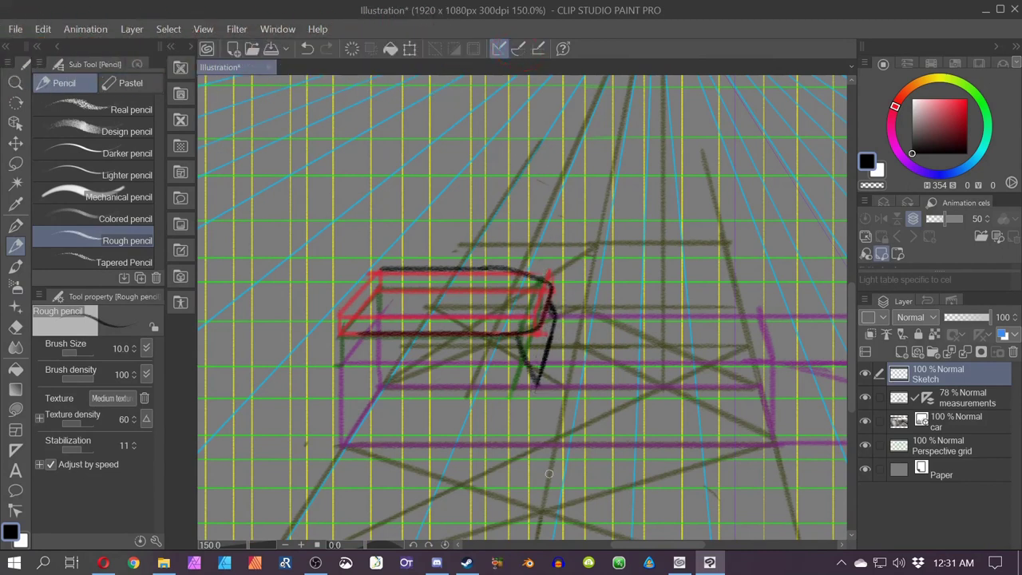
- Erase and redraw the upper part of the support's right side so it meets the slab, and darken its left side
{"action": "key", "text": "e"}
{"action": "left_click_drag", "start_coordinate": [556, 276], "coordinate": [547, 407]}
{"action": "key", "text": "p"}
{"action": "key", "text": "p"}
{"action": "key", "text": "p"}
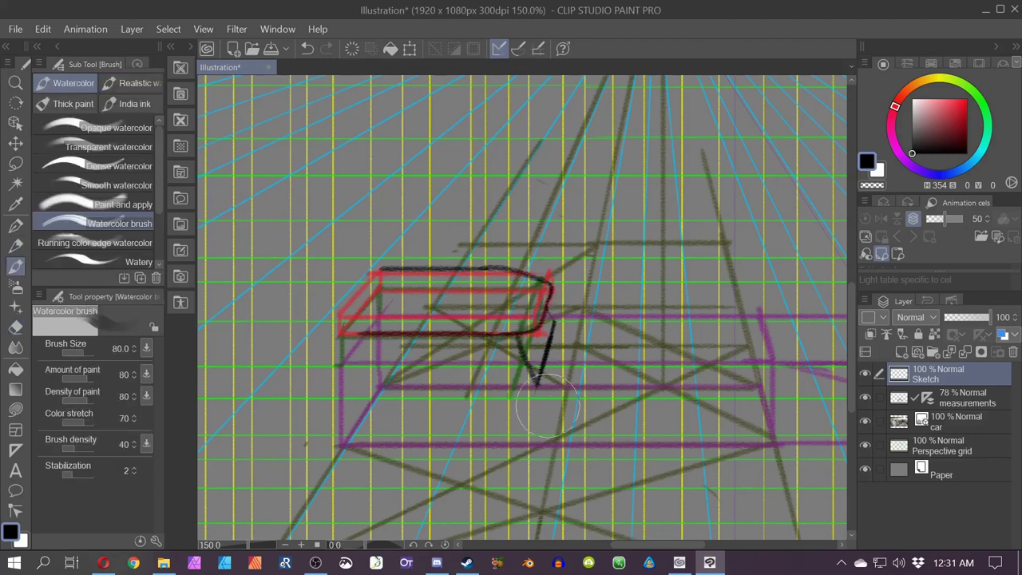
{"action": "key", "text": "ctrl+z"}
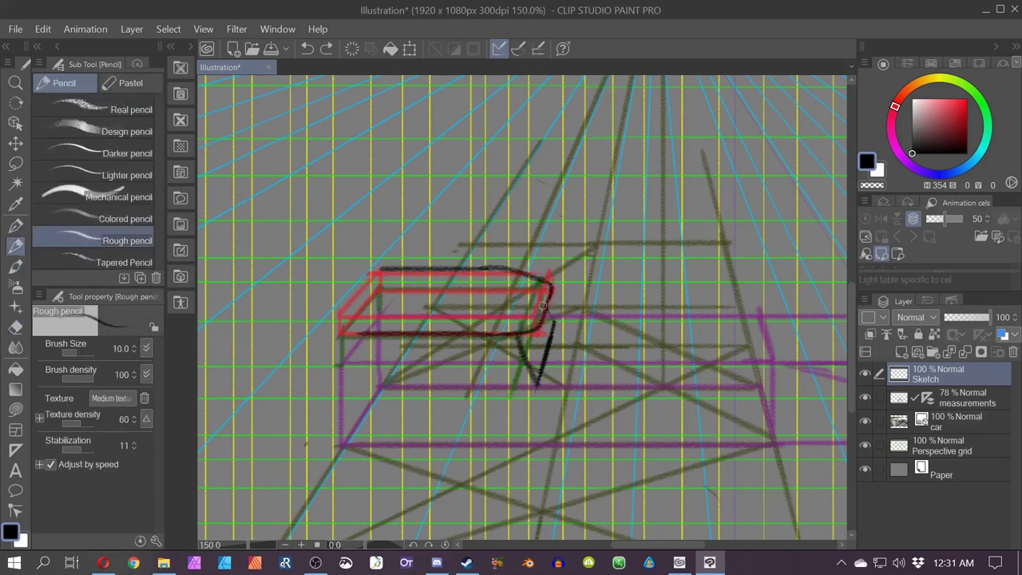
{"action": "left_click_drag", "start_coordinate": [553, 321], "coordinate": [549, 296]}
{"action": "left_click_drag", "start_coordinate": [519, 336], "coordinate": [536, 381]}
- Examine the armrest and the console side beneath it in the reference photo
{"action": "scroll", "coordinate": [305, 310], "scroll_direction": "down", "scroll_amount": 2}
{"action": "mouse_move", "coordinate": [305, 310]}
{"action": "left_mouse_down"}
{"action": "mouse_move", "coordinate": [554, 408]}
{"action": "mouse_move", "coordinate": [544, 406]}
{"action": "left_mouse_up"}
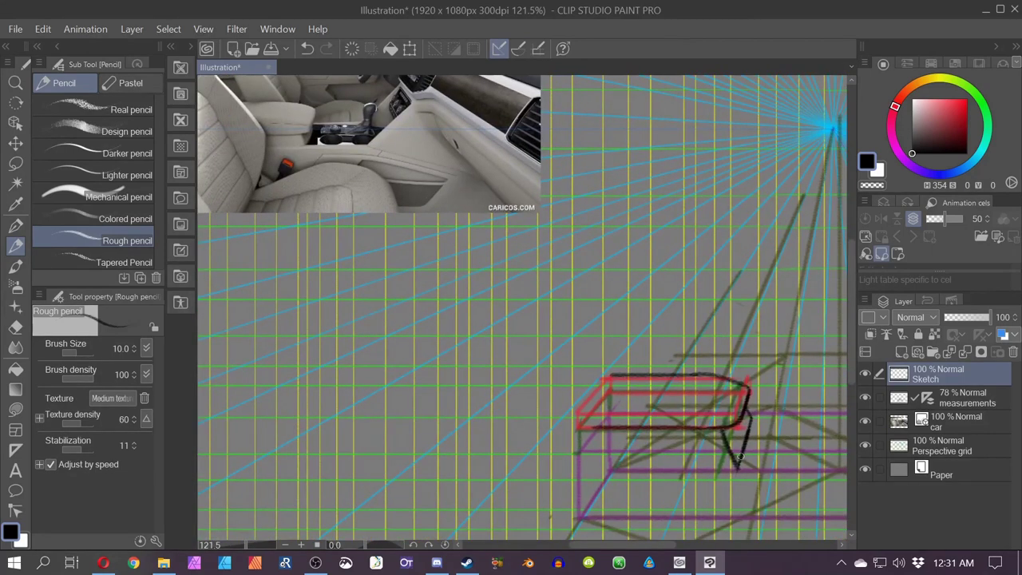
{"action": "left_click_drag", "start_coordinate": [491, 496], "coordinate": [336, 433]}
{"action": "left_click_drag", "start_coordinate": [271, 278], "coordinate": [487, 410]}
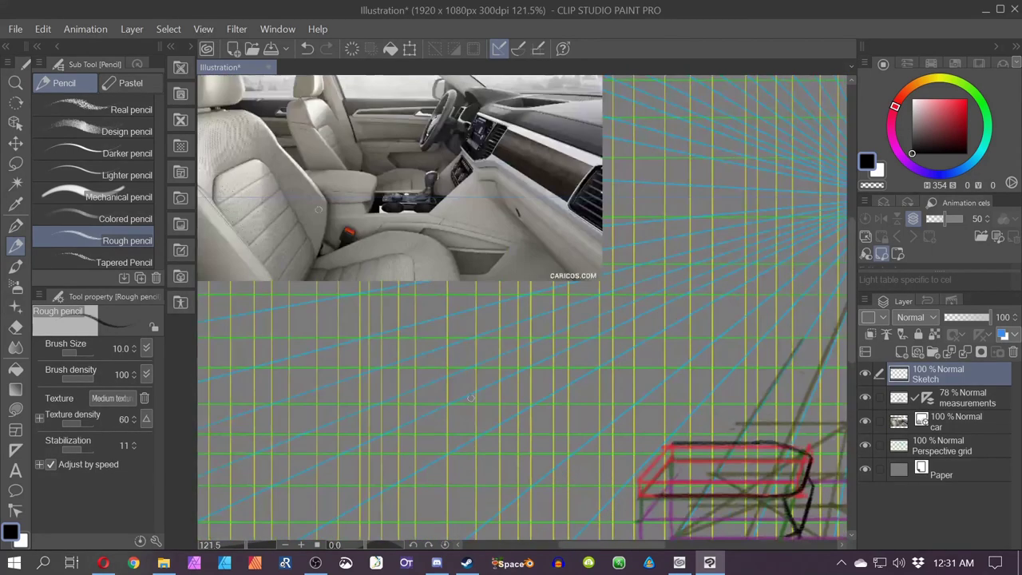
{"action": "mouse_move", "coordinate": [362, 214]}
{"action": "left_mouse_down"}
{"action": "mouse_move", "coordinate": [329, 215]}
{"action": "mouse_move", "coordinate": [353, 217]}
{"action": "left_mouse_up"}
{"action": "key", "text": "ctrl+z"}
{"action": "left_click_drag", "start_coordinate": [549, 407], "coordinate": [357, 266]}
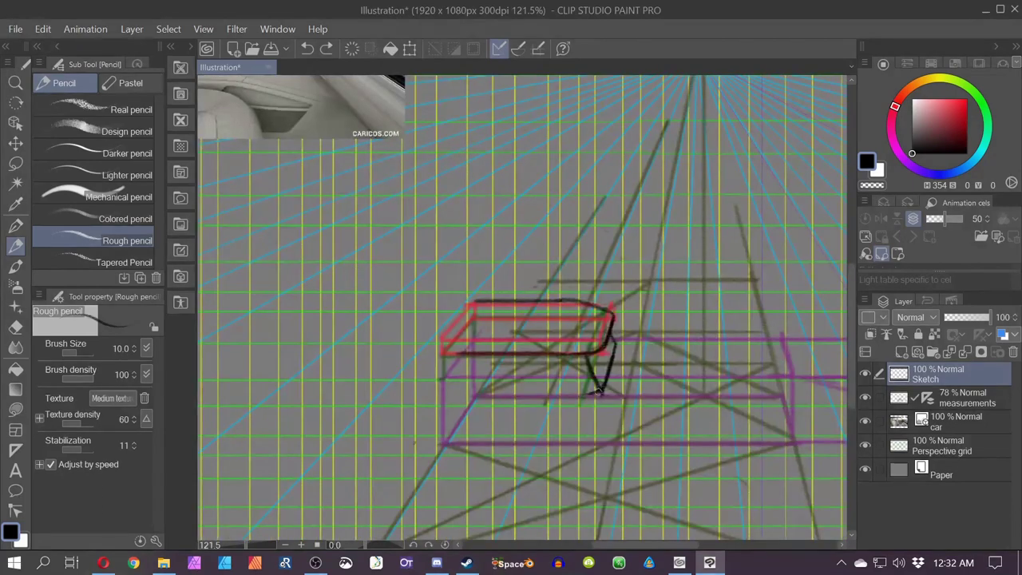
- Turn on Snap to Special Ruler and draw a straight black horizontal line from the support's lower tip to the slab's left side
{"action": "left_click_drag", "start_coordinate": [600, 391], "coordinate": [477, 393]}
{"action": "left_click", "coordinate": [518, 49]}
{"action": "mouse_move", "coordinate": [478, 398]}
{"action": "left_mouse_down"}
{"action": "mouse_move", "coordinate": [607, 400]}
{"action": "mouse_move", "coordinate": [594, 369]}
{"action": "mouse_move", "coordinate": [600, 386]}
{"action": "mouse_move", "coordinate": [480, 388]}
{"action": "left_mouse_up"}
{"action": "key", "text": "ctrl+z"}
{"action": "key", "text": "ctrl+z"}
{"action": "key", "text": "ctrl+z"}
{"action": "key", "text": "ctrl+z"}
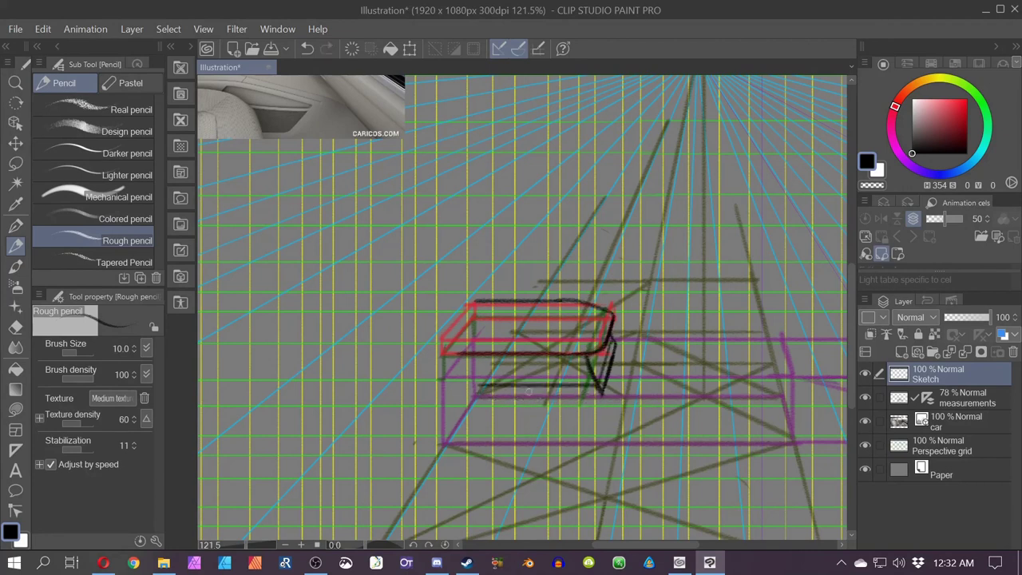
- Check the support in a rotated view, reset the rotation and partly erase the support's right side
{"action": "key", "text": "shift+space"}
{"action": "left_click_drag", "start_coordinate": [542, 390], "coordinate": [498, 388]}
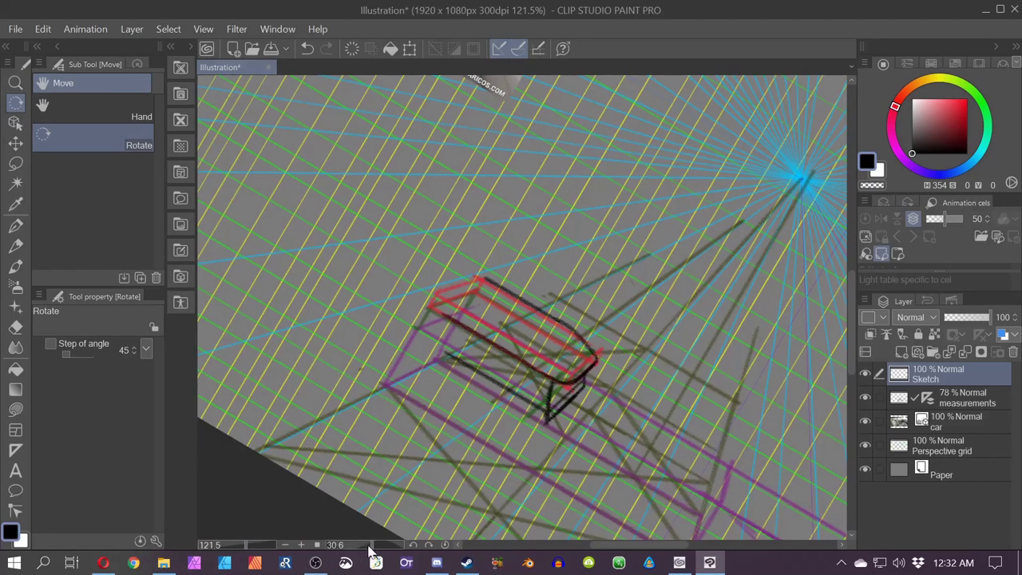
{"action": "left_click_drag", "start_coordinate": [370, 545], "coordinate": [363, 546]}
{"action": "key", "text": "e"}
{"action": "mouse_move", "coordinate": [614, 345]}
{"action": "left_mouse_down"}
{"action": "mouse_move", "coordinate": [605, 395]}
{"action": "mouse_move", "coordinate": [591, 392]}
{"action": "mouse_move", "coordinate": [601, 371]}
{"action": "left_mouse_up"}
{"action": "key", "text": "p"}
{"action": "left_click", "coordinate": [518, 49]}
- Erase the support's lower tip and the horizontal line beneath the slab to make the V-shaped support shorter
{"action": "key", "text": "space"}
{"action": "left_click_drag", "start_coordinate": [496, 382], "coordinate": [384, 372]}
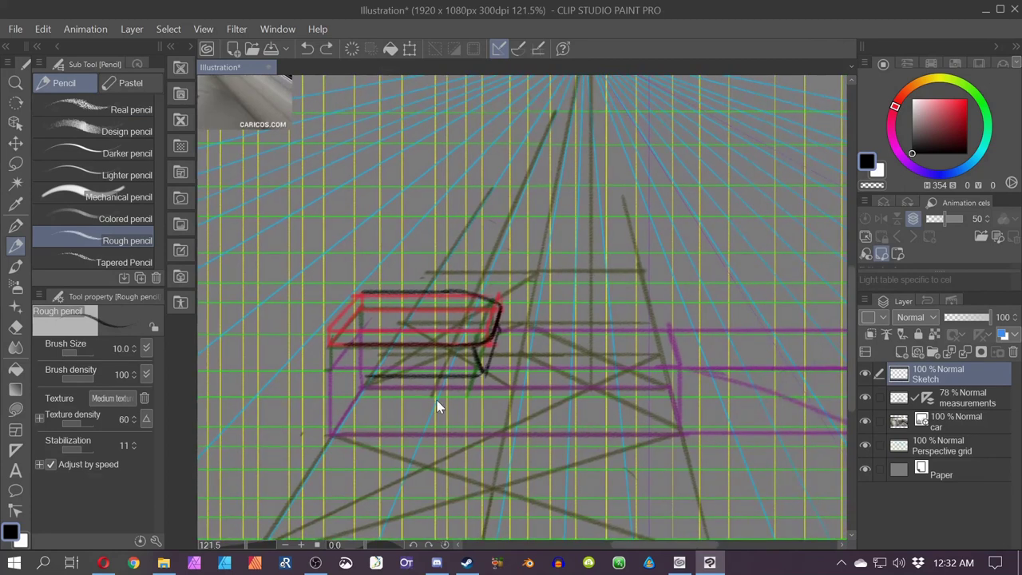
{"action": "key", "text": "e"}
{"action": "left_click_drag", "start_coordinate": [491, 370], "coordinate": [474, 378]}
{"action": "mouse_move", "coordinate": [383, 376]}
{"action": "left_mouse_down"}
{"action": "mouse_move", "coordinate": [488, 366]}
{"action": "mouse_move", "coordinate": [459, 357]}
{"action": "mouse_move", "coordinate": [485, 363]}
{"action": "mouse_move", "coordinate": [497, 328]}
{"action": "left_mouse_up"}
{"action": "key", "text": "p"}
- With Snap to Special Ruler on, draw a straight black line leftward from the shortened support's tip and erase the old line's remnant
{"action": "key", "text": "ctrl+2"}
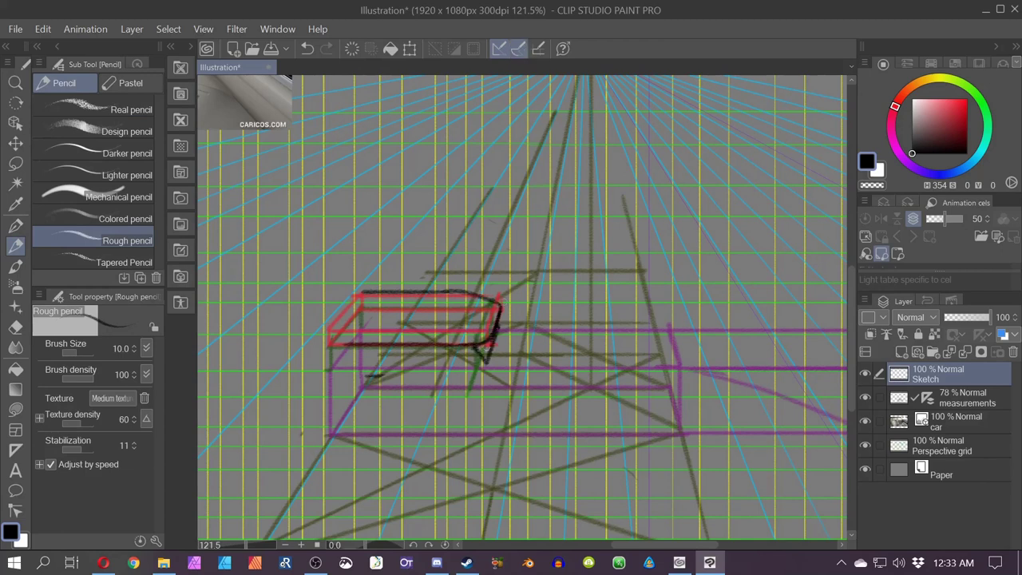
{"action": "left_click_drag", "start_coordinate": [487, 363], "coordinate": [388, 364]}
{"action": "left_click_drag", "start_coordinate": [454, 362], "coordinate": [345, 364]}
{"action": "key", "text": "e"}
{"action": "key", "text": "p"}
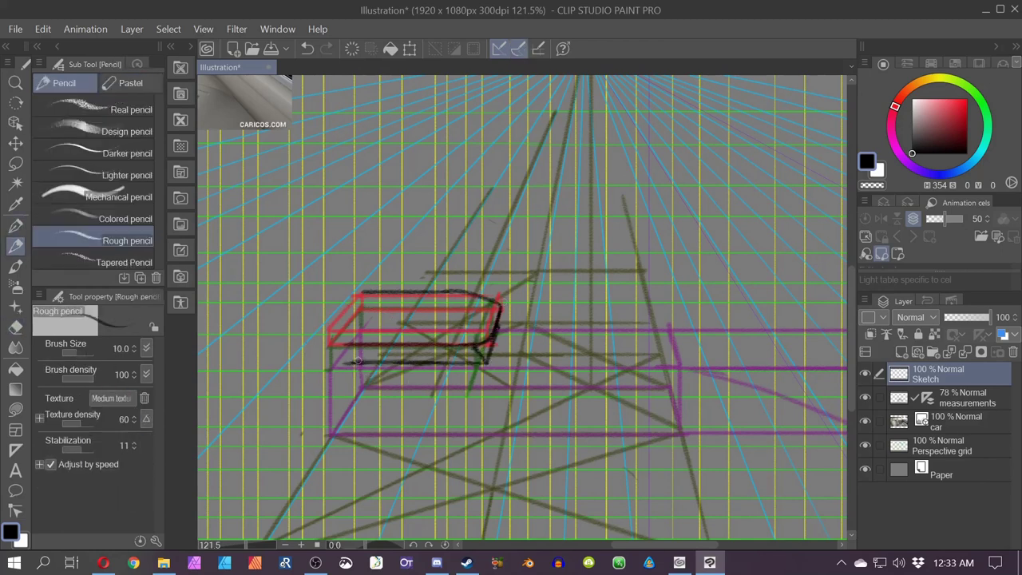
- Lower the measurements layer's opacity to 47% and reselect the Sketch layer
{"action": "left_click", "coordinate": [950, 398]}
{"action": "left_click_drag", "start_coordinate": [979, 317], "coordinate": [965, 317]}
{"action": "left_click", "coordinate": [942, 374]}
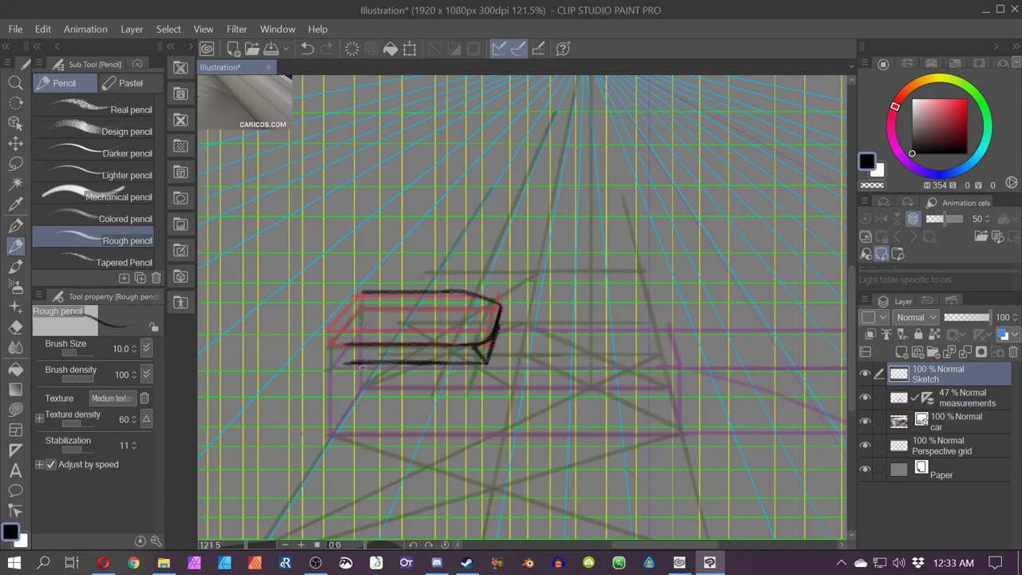
- Draw straight black horizontal lines from the support's tip and the slab's right end across to the console's right edge
{"action": "mouse_move", "coordinate": [348, 368]}
{"action": "left_mouse_down"}
{"action": "mouse_move", "coordinate": [557, 368]}
{"action": "mouse_move", "coordinate": [711, 392]}
{"action": "left_mouse_up"}
{"action": "mouse_move", "coordinate": [442, 451]}
{"action": "left_mouse_down"}
{"action": "mouse_move", "coordinate": [575, 529]}
{"action": "mouse_move", "coordinate": [490, 506]}
{"action": "mouse_move", "coordinate": [691, 518]}
{"action": "mouse_move", "coordinate": [473, 490]}
{"action": "left_mouse_up"}
{"action": "left_click_drag", "start_coordinate": [528, 410], "coordinate": [718, 414]}
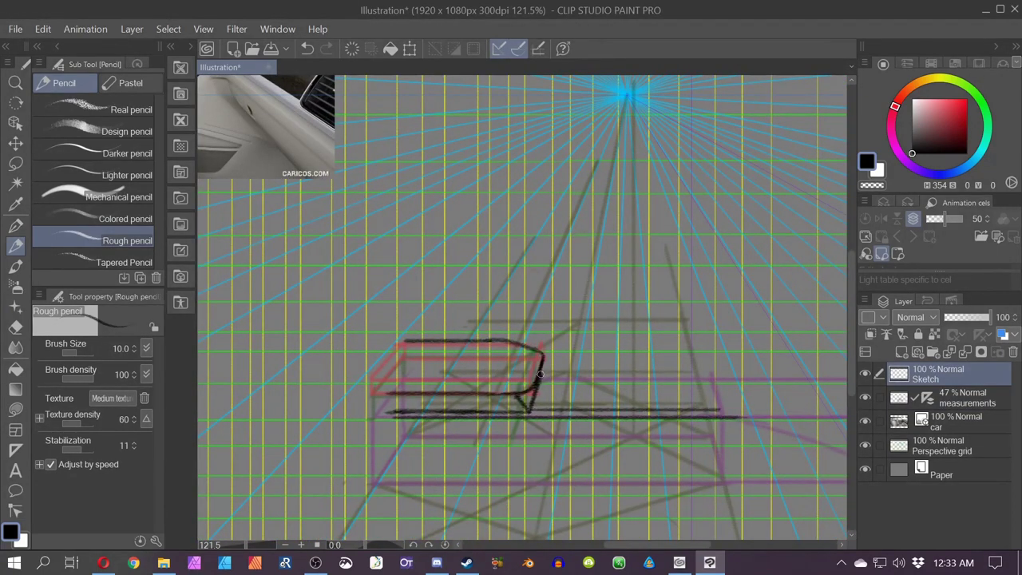
{"action": "left_click_drag", "start_coordinate": [542, 375], "coordinate": [705, 377]}
{"action": "mouse_move", "coordinate": [685, 376]}
{"action": "left_mouse_down"}
{"action": "mouse_move", "coordinate": [545, 383]}
{"action": "mouse_move", "coordinate": [678, 518]}
{"action": "mouse_move", "coordinate": [563, 431]}
{"action": "left_mouse_up"}
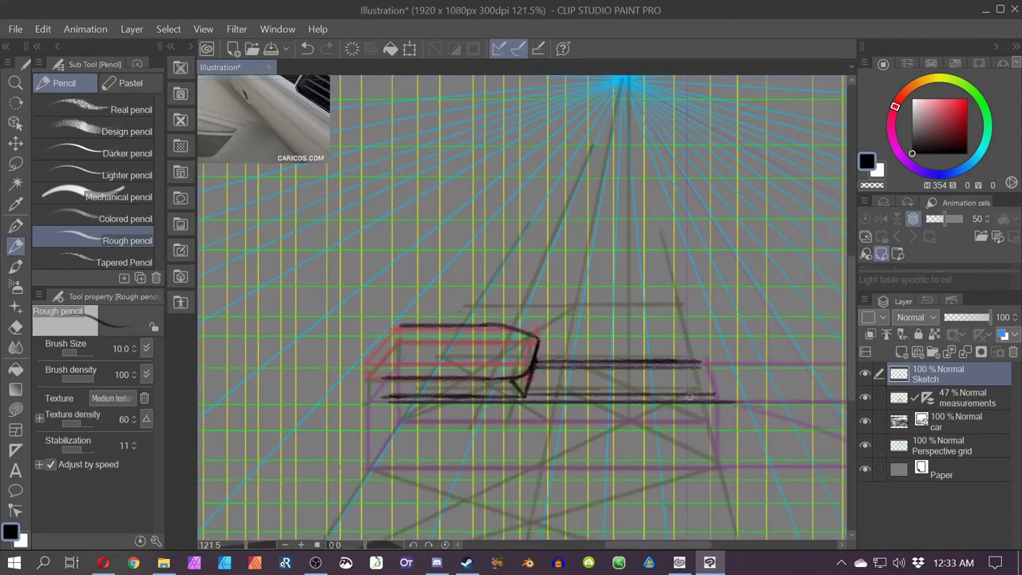
- On the measurements layer, extend the vertical guide through the vanishing point down to the canvas's bottom edge in dark green
{"action": "left_click_drag", "start_coordinate": [540, 472], "coordinate": [519, 372]}
{"action": "left_click", "coordinate": [964, 398]}
{"action": "left_click", "coordinate": [976, 94]}
{"action": "left_click", "coordinate": [967, 136]}
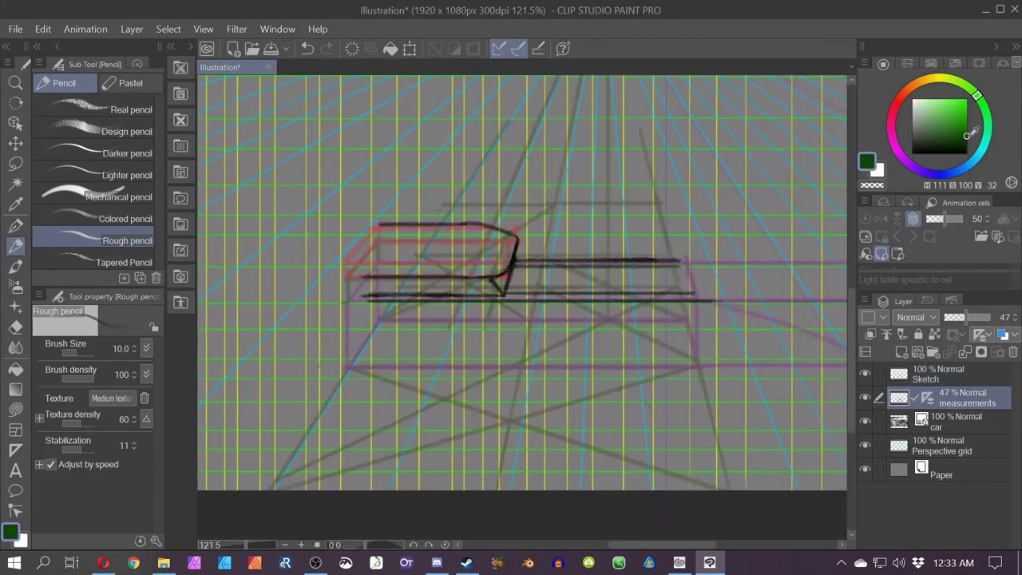
{"action": "left_click_drag", "start_coordinate": [607, 202], "coordinate": [611, 486]}
- Try erasing the guide lines to the right of the vertical centre guide on the measurements layer
{"action": "key", "text": "e"}
{"action": "mouse_move", "coordinate": [704, 382]}
{"action": "left_mouse_down"}
{"action": "mouse_move", "coordinate": [700, 403]}
{"action": "mouse_move", "coordinate": [621, 453]}
{"action": "left_mouse_up"}
{"action": "left_click_drag", "start_coordinate": [674, 375], "coordinate": [622, 388]}
{"action": "left_click_drag", "start_coordinate": [640, 131], "coordinate": [661, 215]}
{"action": "left_click_drag", "start_coordinate": [656, 205], "coordinate": [614, 205]}
{"action": "left_click_drag", "start_coordinate": [663, 219], "coordinate": [673, 244]}
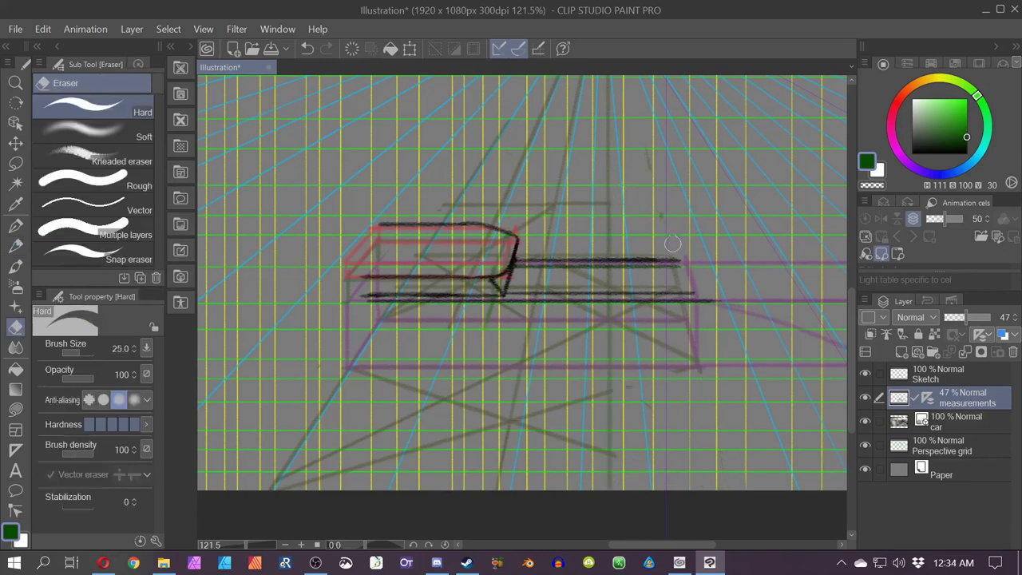
{"action": "left_click_drag", "start_coordinate": [627, 156], "coordinate": [550, 249]}
- Sketch a slanted seatback outline in bright green with the Rough pencil in the empty grid area below the photo
{"action": "scroll", "coordinate": [550, 249], "scroll_direction": "down", "scroll_amount": 5}
{"action": "mouse_move", "coordinate": [331, 431]}
{"action": "left_mouse_down"}
{"action": "mouse_move", "coordinate": [485, 484]}
{"action": "mouse_move", "coordinate": [326, 421]}
{"action": "mouse_move", "coordinate": [540, 466]}
{"action": "left_mouse_up"}
{"action": "scroll", "coordinate": [441, 463], "scroll_direction": "up", "scroll_amount": 1}
{"action": "scroll", "coordinate": [354, 429], "scroll_direction": "down", "scroll_amount": 2}
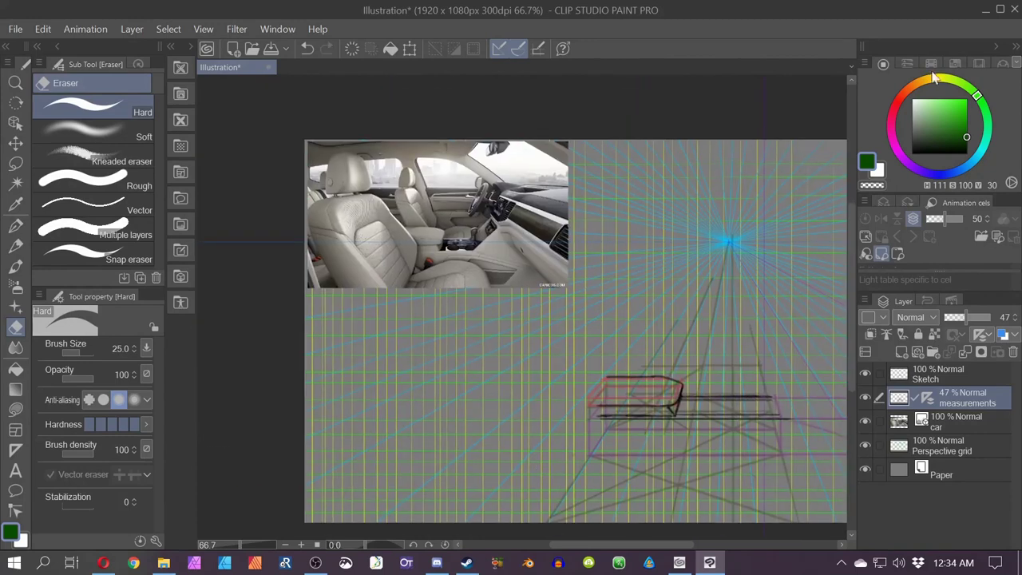
{"action": "left_click", "coordinate": [968, 98]}
{"action": "key", "text": "p"}
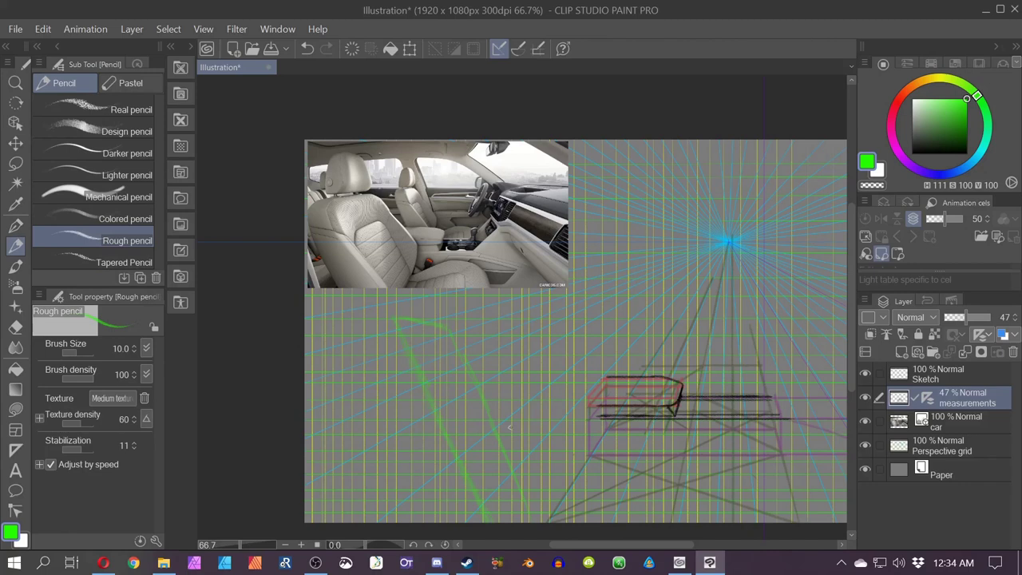
{"action": "left_click_drag", "start_coordinate": [510, 425], "coordinate": [521, 457]}
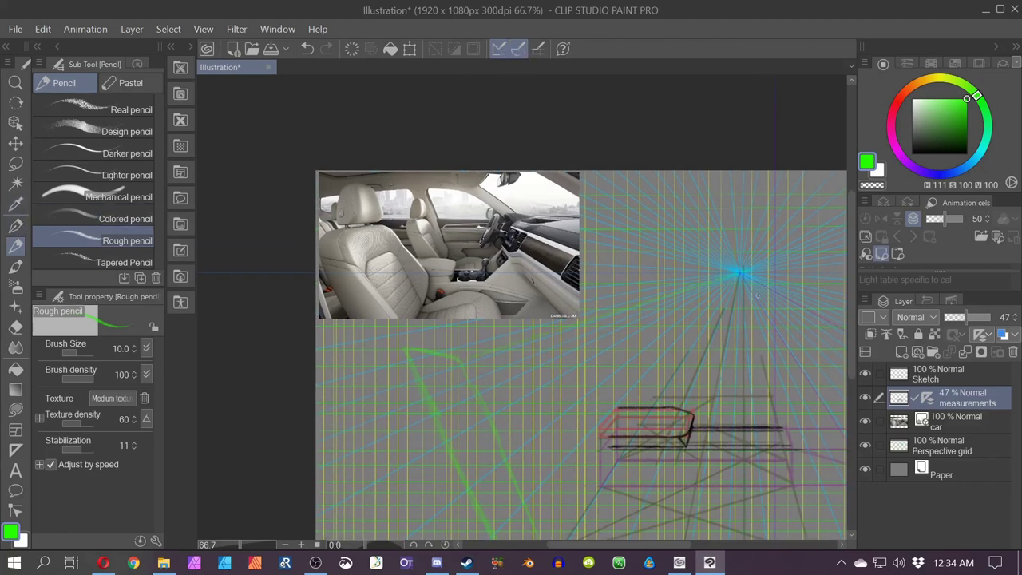
- Raise the measurements layer's opacity to 70% and try a darker green line from the seatback's top right corner to the vanishing point
{"action": "left_click", "coordinate": [966, 122]}
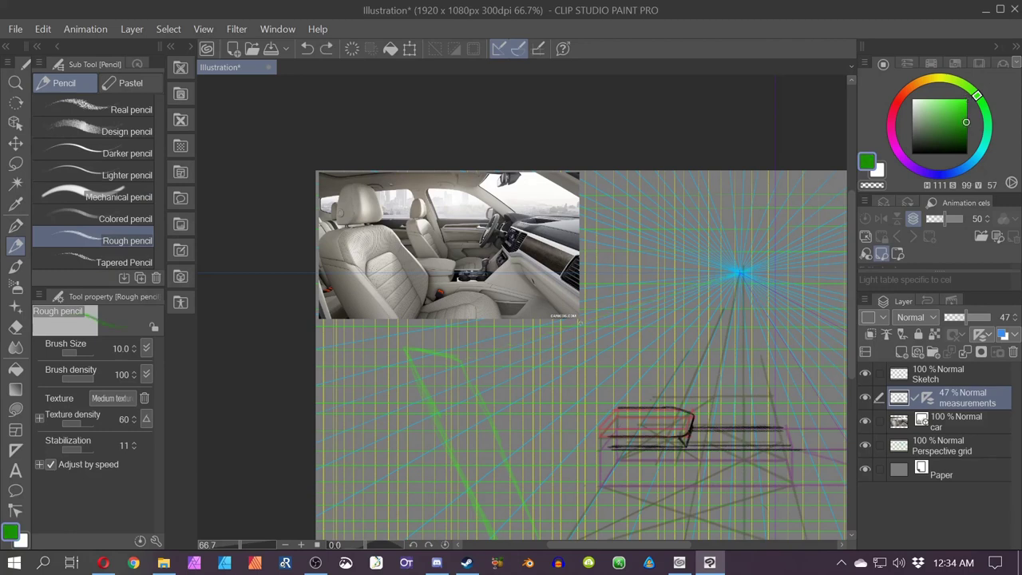
{"action": "left_click_drag", "start_coordinate": [970, 319], "coordinate": [978, 318]}
{"action": "left_click_drag", "start_coordinate": [488, 345], "coordinate": [782, 257]}
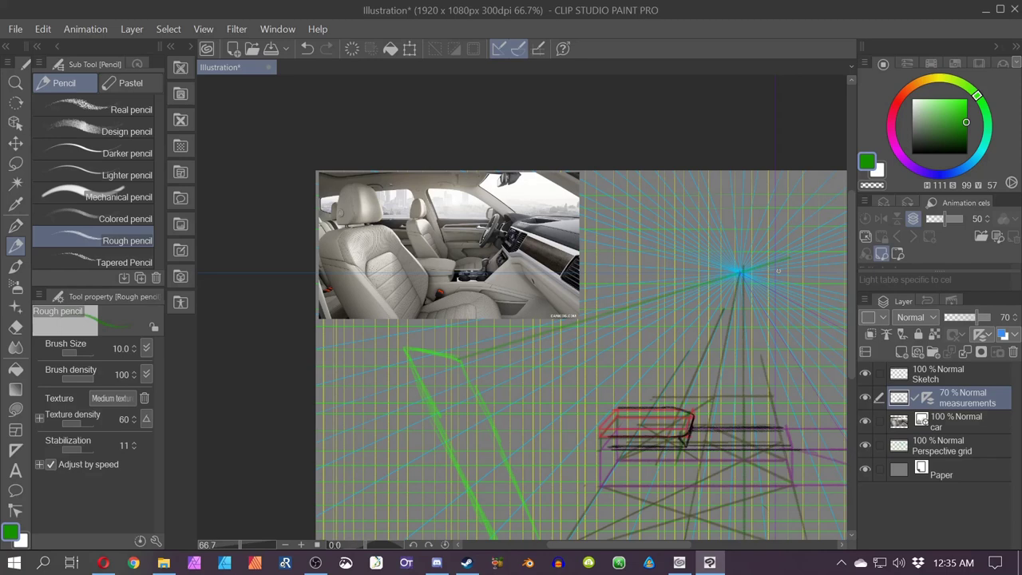
{"action": "key", "text": "ctrl+z"}
- Darken the green further and draw straight lines from both top corners of the seatback to the vanishing point
{"action": "left_click", "coordinate": [966, 135]}
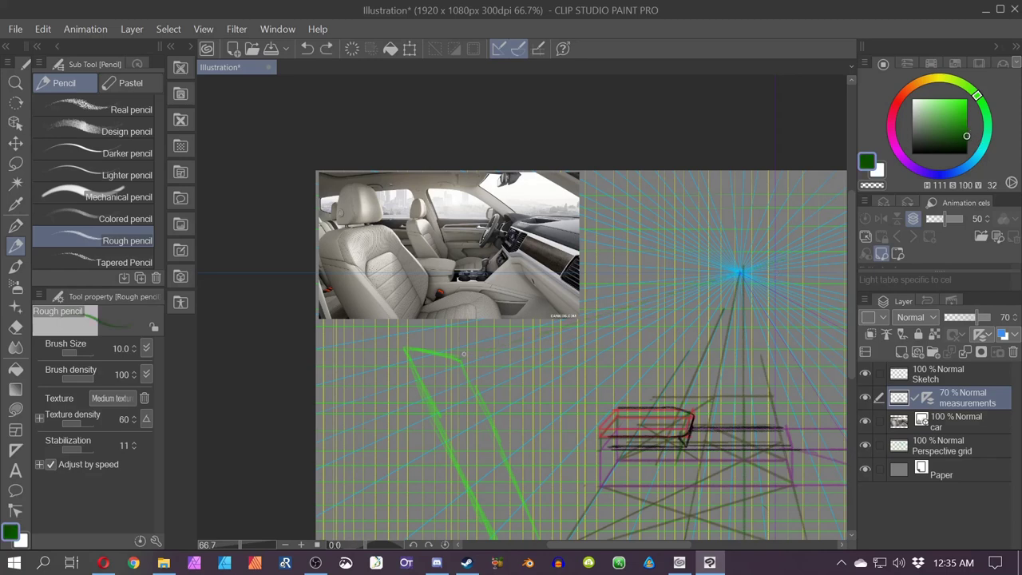
{"action": "left_click_drag", "start_coordinate": [463, 354], "coordinate": [755, 255]}
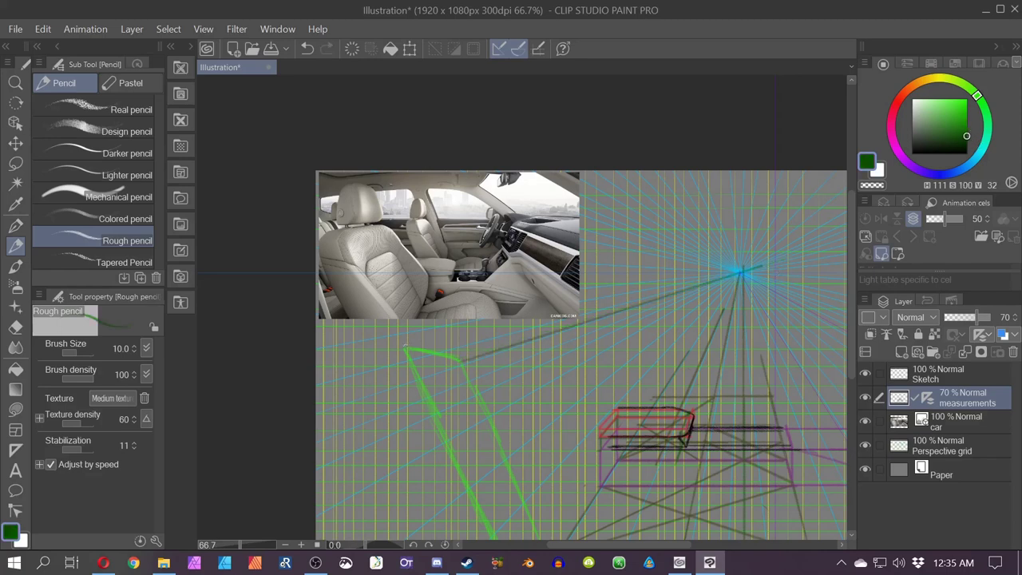
{"action": "left_click_drag", "start_coordinate": [403, 345], "coordinate": [724, 345]}
{"action": "key", "text": "ctrl+z"}
{"action": "left_click_drag", "start_coordinate": [405, 348], "coordinate": [741, 270]}
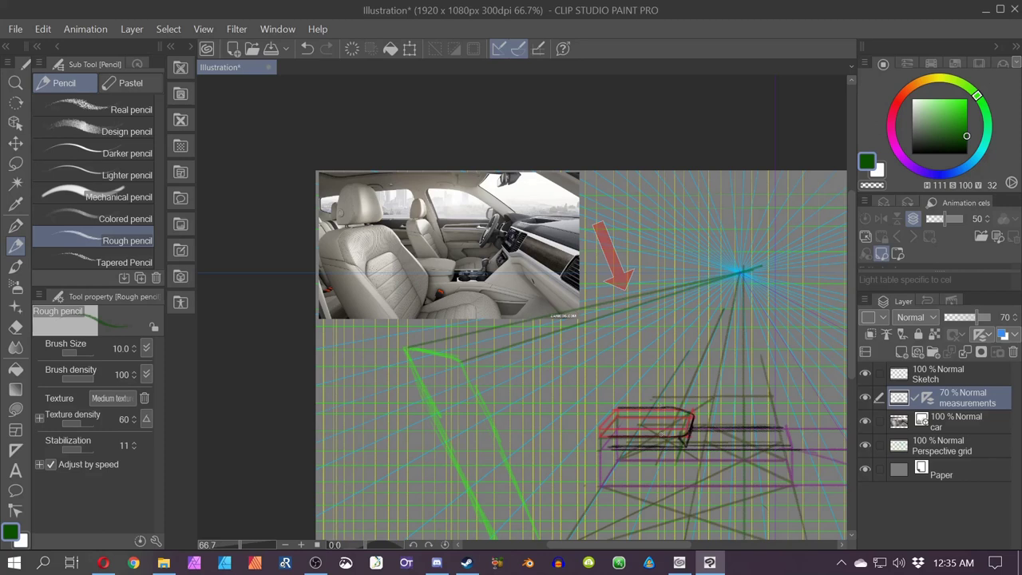
- Undo the green seatback outline, its vanishing-point lines and the related opacity change
{"action": "left_click_drag", "start_coordinate": [491, 428], "coordinate": [442, 349]}
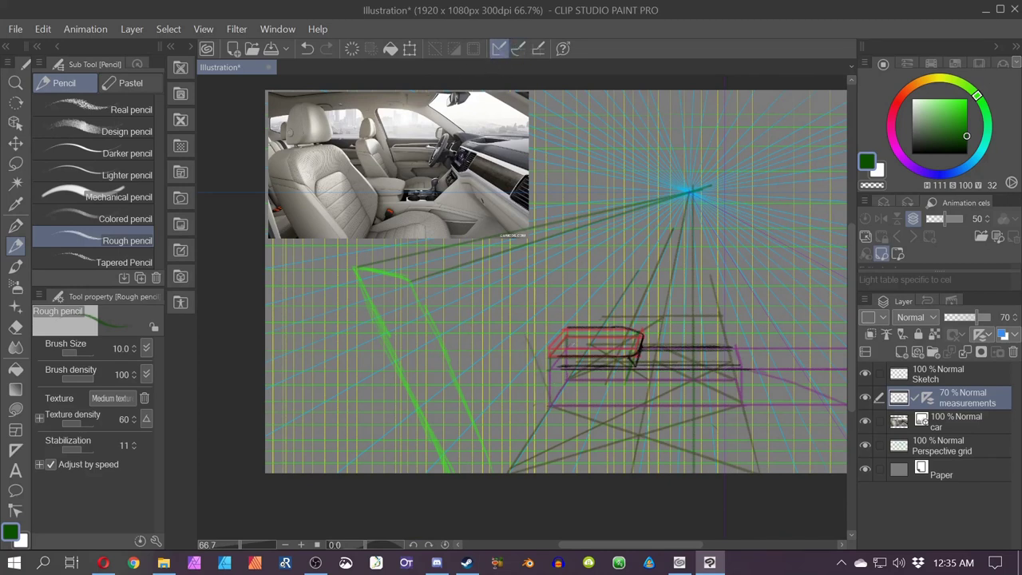
{"action": "left_click_drag", "start_coordinate": [570, 407], "coordinate": [551, 447]}
{"action": "key", "text": "ctrl+z"}
{"action": "key", "text": "ctrl+z"}
{"action": "key", "text": "ctrl+z"}
{"action": "key", "text": "ctrl+z"}
{"action": "key", "text": "ctrl+z"}
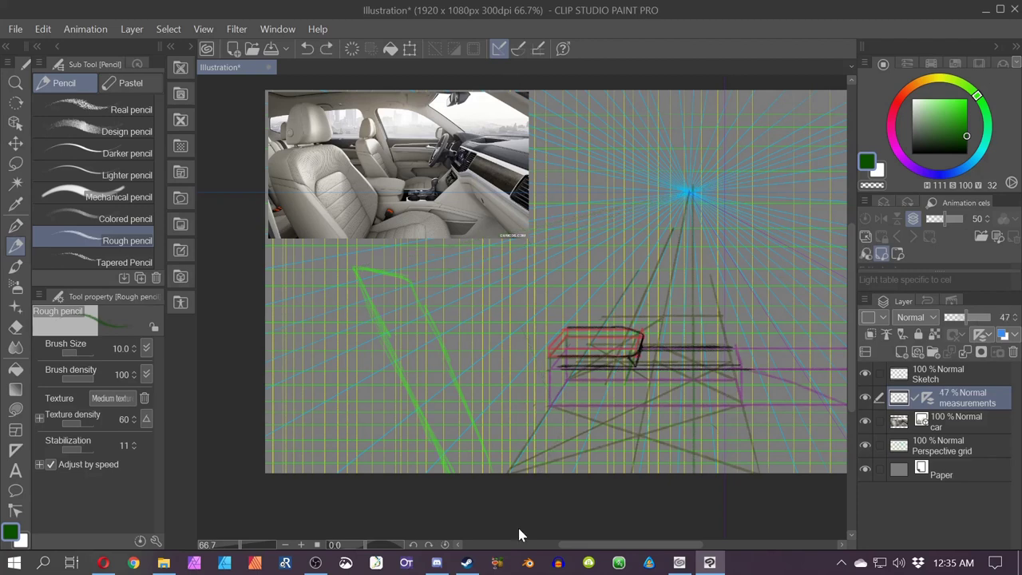
{"action": "key", "text": "ctrl+z"}
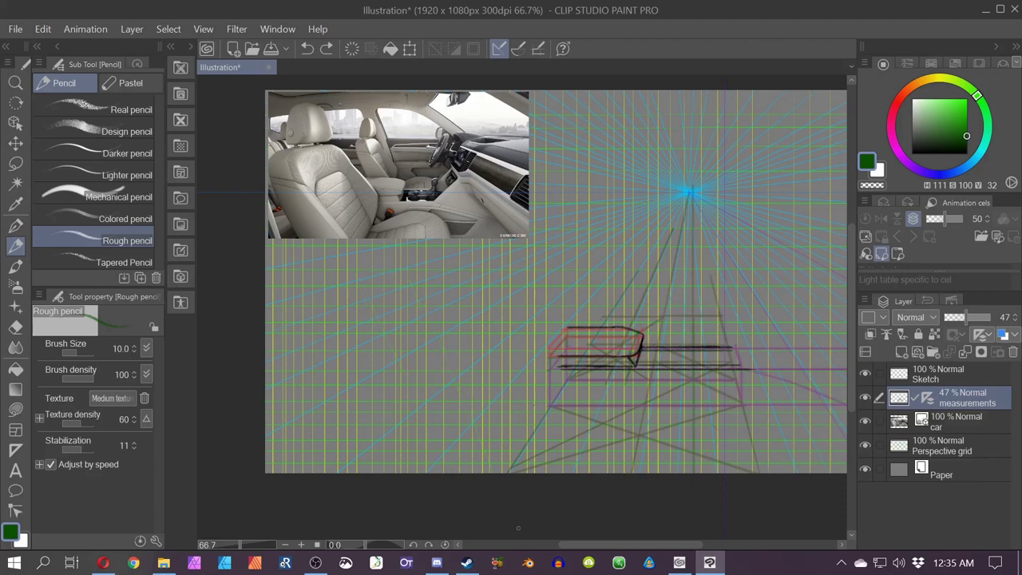
- Set the measurements layer's opacity to 85% and, after a discarded freehand guide stroke, turn on Snap to Special Ruler
{"action": "mouse_move", "coordinate": [966, 317]}
{"action": "left_mouse_down"}
{"action": "mouse_move", "coordinate": [986, 323]}
{"action": "mouse_move", "coordinate": [980, 308]}
{"action": "left_mouse_up"}
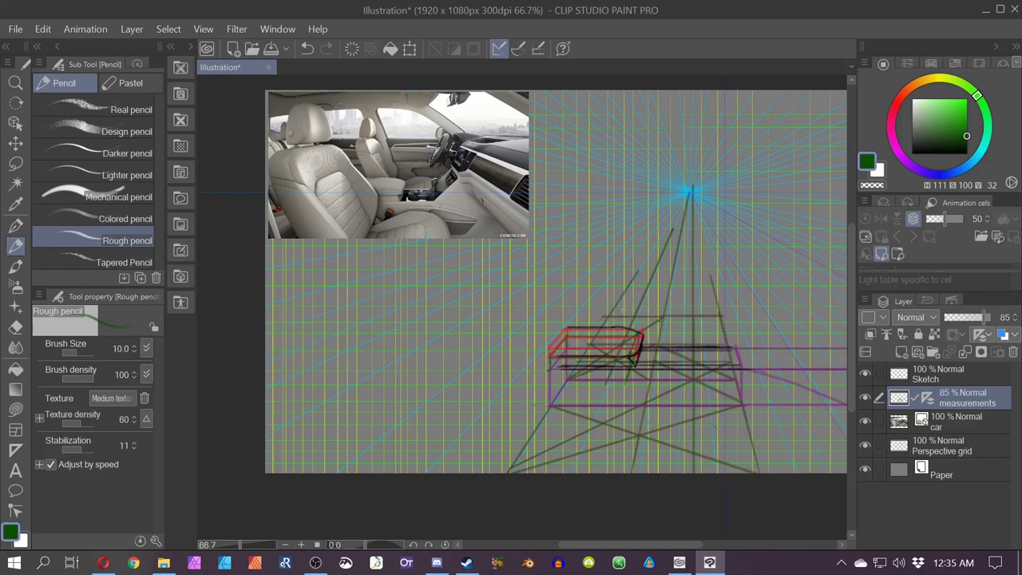
{"action": "mouse_move", "coordinate": [621, 315]}
{"action": "left_mouse_down"}
{"action": "mouse_move", "coordinate": [540, 473]}
{"action": "mouse_move", "coordinate": [609, 336]}
{"action": "mouse_move", "coordinate": [549, 458]}
{"action": "left_mouse_up"}
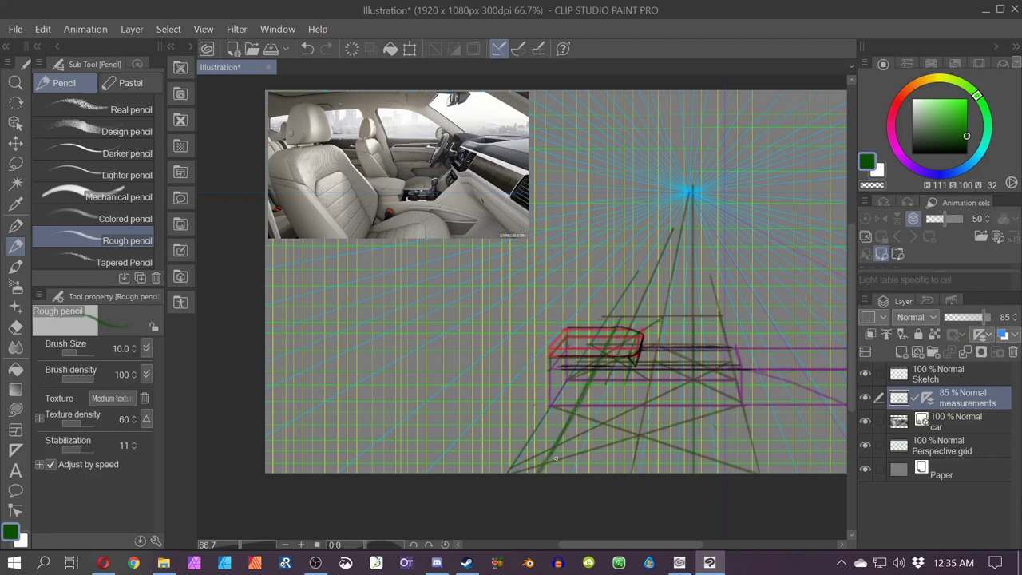
{"action": "key", "text": "ctrl+z"}
{"action": "key", "text": "ctrl+z"}
{"action": "left_click", "coordinate": [519, 52]}
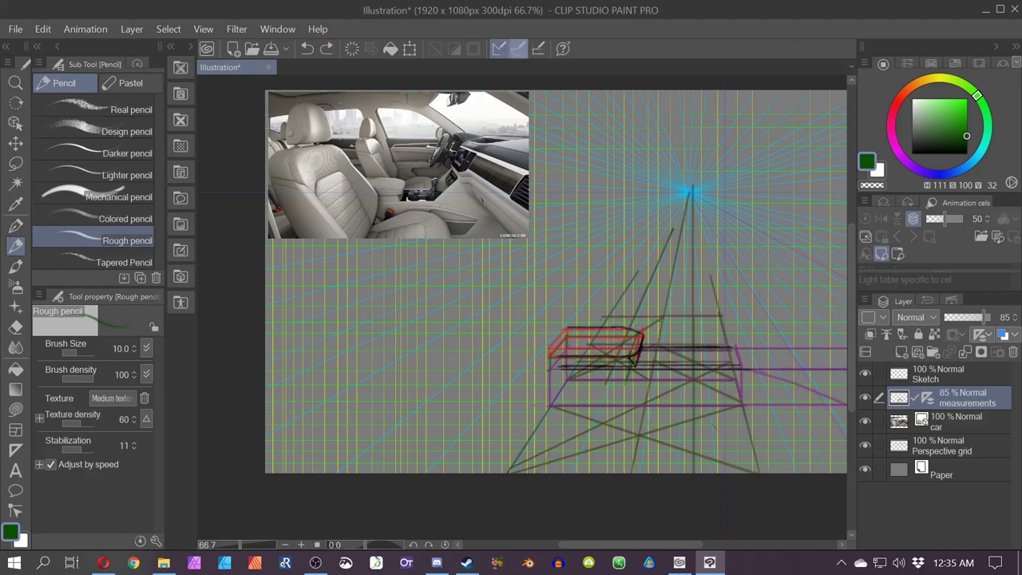
- Draw a snapped green guide line from the canvas's lower edge past the console's near corner toward the vanishing point, discarding misplaced strokes
{"action": "left_click_drag", "start_coordinate": [620, 316], "coordinate": [538, 450]}
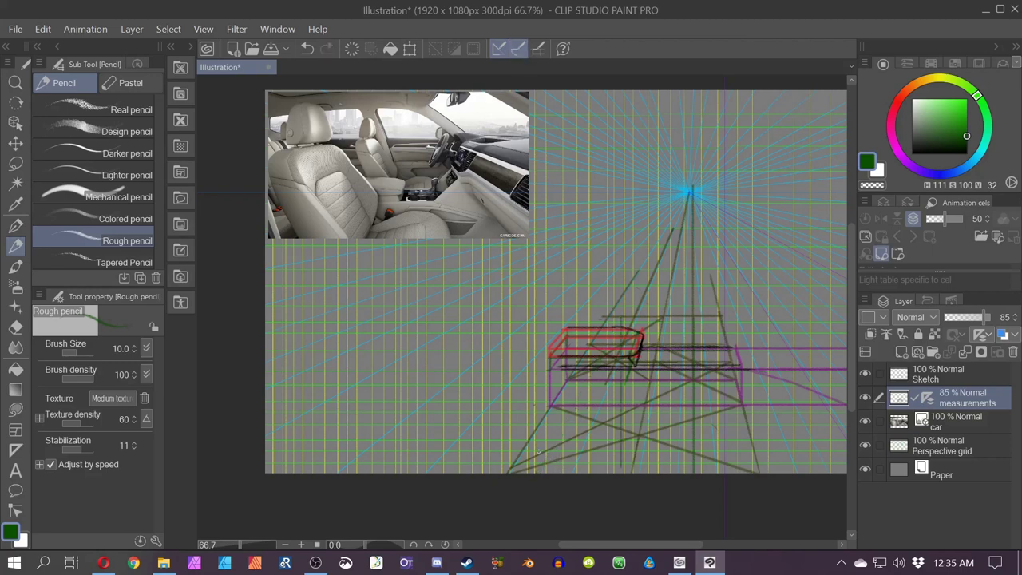
{"action": "key", "text": "ctrl+z"}
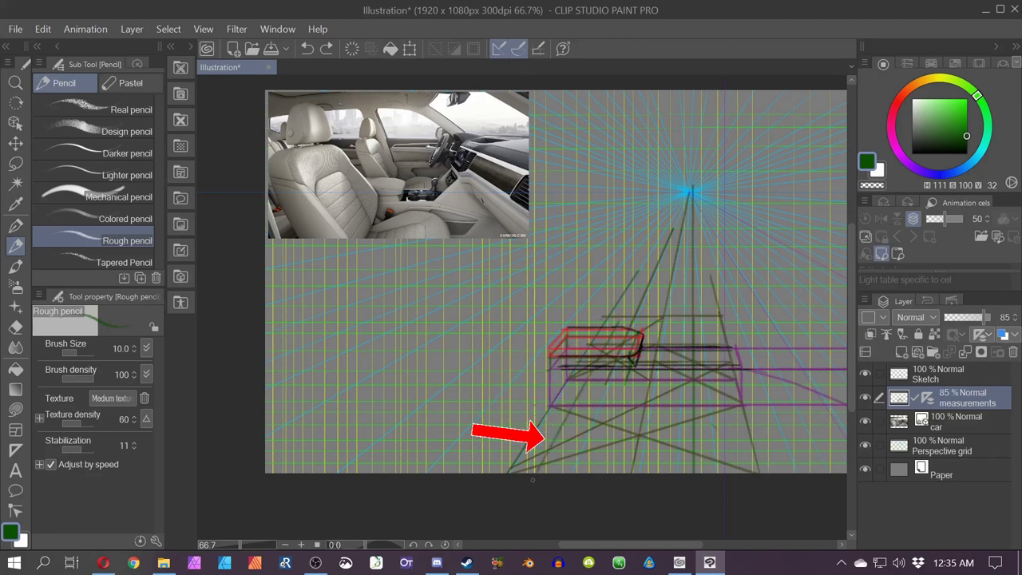
{"action": "mouse_move", "coordinate": [534, 477]}
{"action": "left_mouse_down"}
{"action": "mouse_move", "coordinate": [619, 319]}
{"action": "mouse_move", "coordinate": [538, 470]}
{"action": "left_mouse_up"}
{"action": "key", "text": "ctrl+z"}
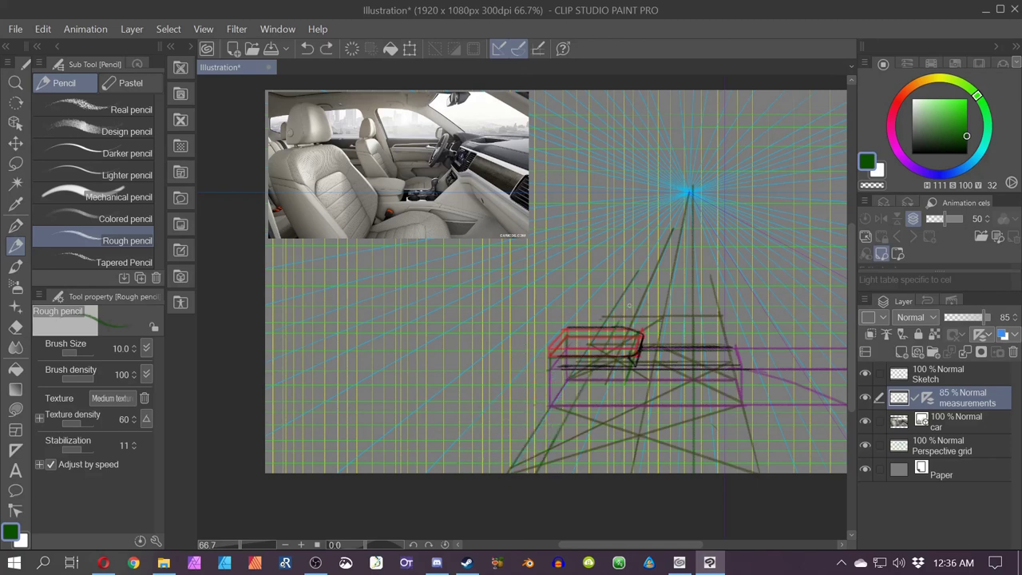
{"action": "mouse_move", "coordinate": [619, 317]}
{"action": "left_mouse_down"}
{"action": "mouse_move", "coordinate": [604, 343]}
{"action": "mouse_move", "coordinate": [625, 308]}
{"action": "left_mouse_up"}
{"action": "key", "text": "ctrl+z"}
- Erase the excess guide lines extending above the console frame and the outer floor line beside the new guide
{"action": "key", "text": "e"}
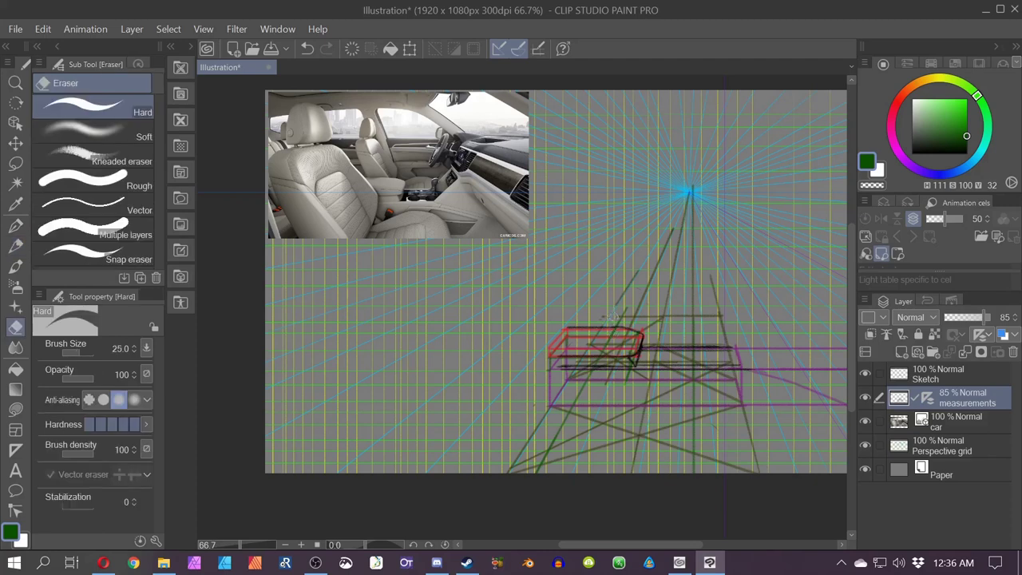
{"action": "mouse_move", "coordinate": [673, 235]}
{"action": "left_mouse_down"}
{"action": "mouse_move", "coordinate": [691, 201]}
{"action": "mouse_move", "coordinate": [673, 288]}
{"action": "mouse_move", "coordinate": [695, 292]}
{"action": "mouse_move", "coordinate": [679, 292]}
{"action": "left_mouse_up"}
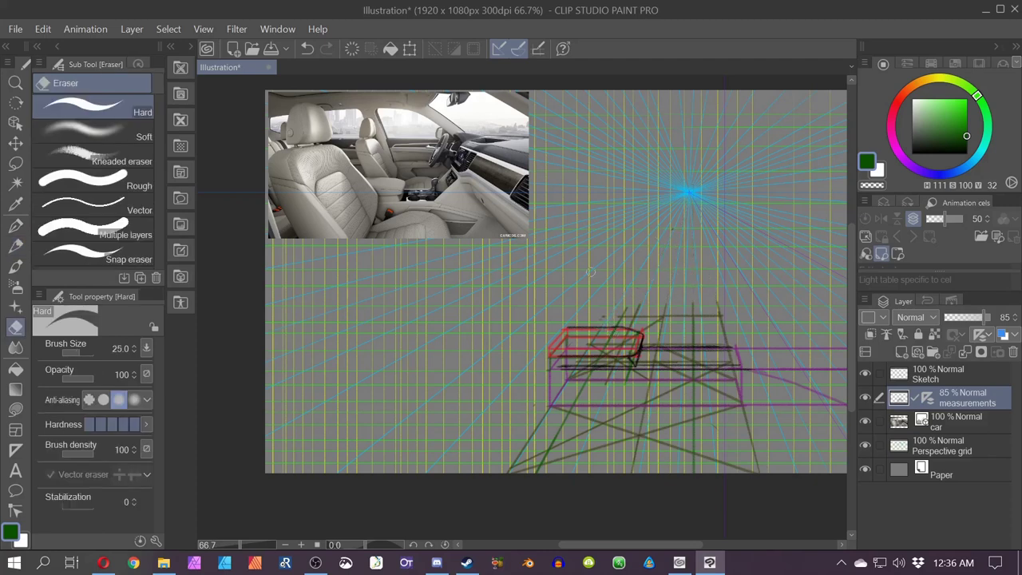
{"action": "mouse_move", "coordinate": [546, 410]}
{"action": "left_mouse_down"}
{"action": "mouse_move", "coordinate": [511, 468]}
{"action": "mouse_move", "coordinate": [541, 448]}
{"action": "mouse_move", "coordinate": [535, 285]}
{"action": "left_mouse_up"}
{"action": "key", "text": "p"}
{"action": "key", "text": "ctrl+z"}
- Turn off ruler snapping and sketch the seatback's slanted front edge freehand in green, discarding the first stroke
{"action": "left_click", "coordinate": [517, 49]}
{"action": "left_click_drag", "start_coordinate": [536, 472], "coordinate": [517, 441]}
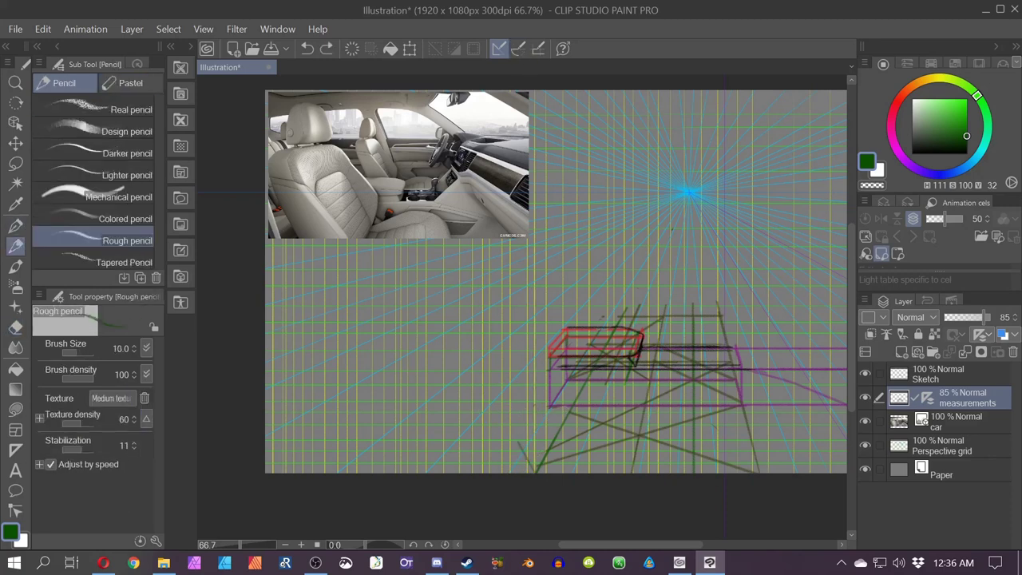
{"action": "left_click_drag", "start_coordinate": [437, 304], "coordinate": [519, 442]}
{"action": "key", "text": "ctrl+z"}
{"action": "left_click_drag", "start_coordinate": [396, 308], "coordinate": [512, 471]}
{"action": "left_click_drag", "start_coordinate": [399, 288], "coordinate": [488, 437]}
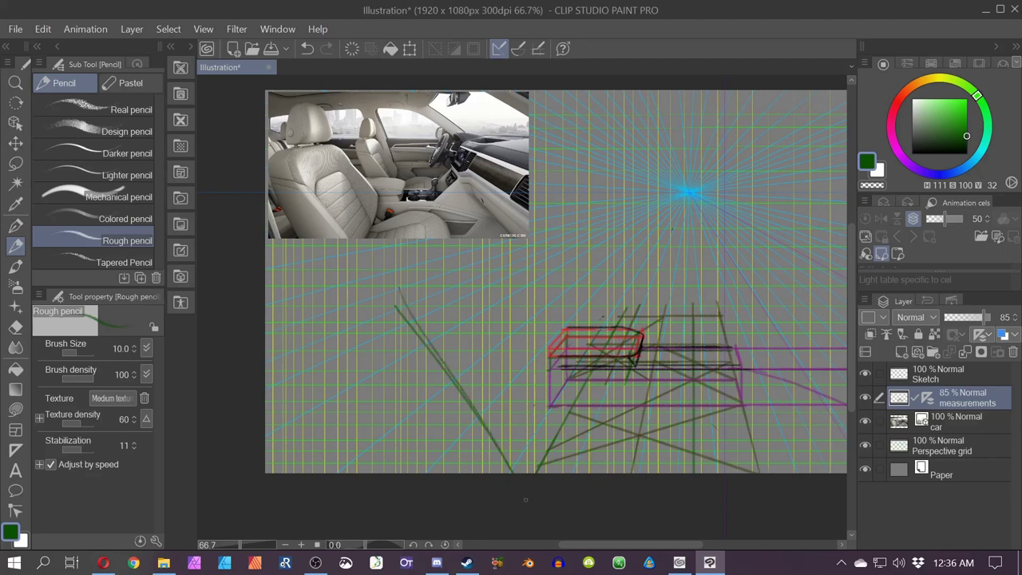
- Sketch the seatback's slanted rear edge and short top edge, then reinforce both long edges with repeated strokes
{"action": "mouse_move", "coordinate": [401, 291]}
{"action": "left_mouse_down"}
{"action": "mouse_move", "coordinate": [360, 278]}
{"action": "mouse_move", "coordinate": [348, 295]}
{"action": "mouse_move", "coordinate": [477, 472]}
{"action": "left_mouse_up"}
{"action": "left_click_drag", "start_coordinate": [376, 329], "coordinate": [471, 471]}
{"action": "left_click_drag", "start_coordinate": [396, 364], "coordinate": [464, 459]}
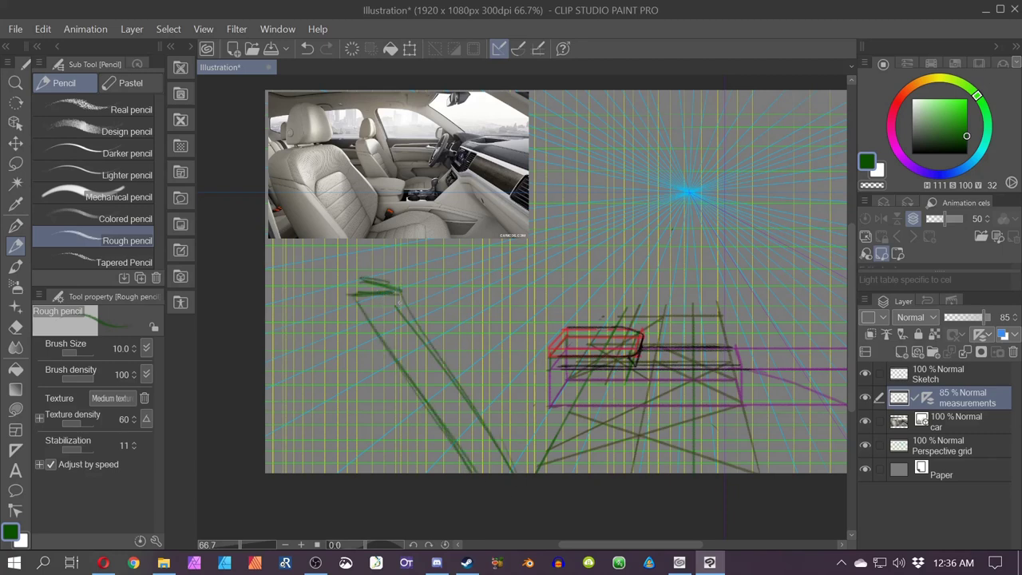
{"action": "left_click_drag", "start_coordinate": [419, 330], "coordinate": [500, 430]}
{"action": "left_click_drag", "start_coordinate": [457, 384], "coordinate": [524, 452]}
{"action": "left_click_drag", "start_coordinate": [352, 298], "coordinate": [465, 471]}
{"action": "left_click_drag", "start_coordinate": [399, 368], "coordinate": [453, 471]}
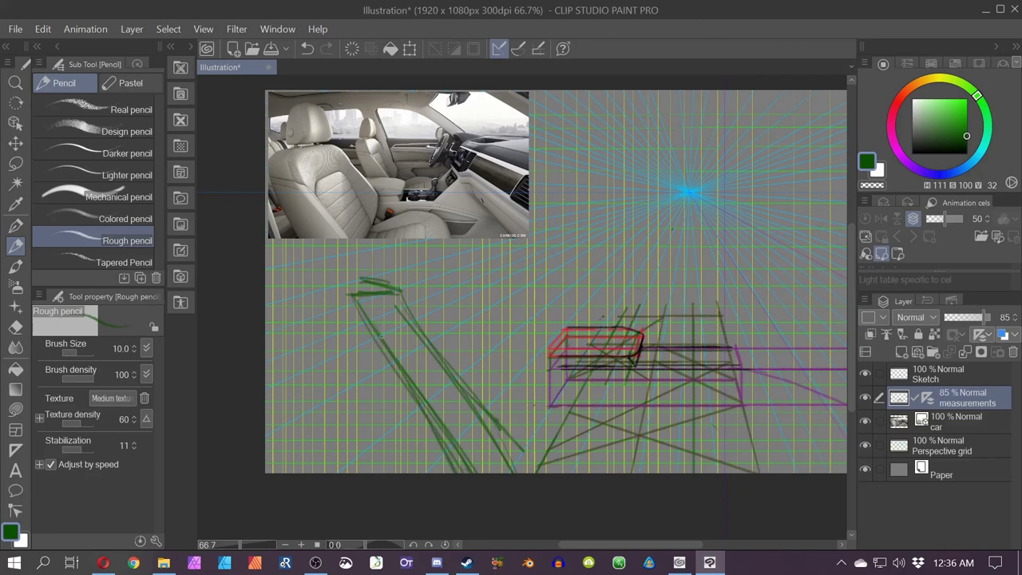
{"action": "left_click_drag", "start_coordinate": [354, 302], "coordinate": [452, 473]}
{"action": "left_click_drag", "start_coordinate": [394, 385], "coordinate": [440, 471]}
{"action": "left_click_drag", "start_coordinate": [441, 356], "coordinate": [517, 472]}
{"action": "left_click_drag", "start_coordinate": [469, 391], "coordinate": [529, 471]}
- Erase the stray strokes around the seatback's side with the Hard eraser, leaving one clean front and rear edge
{"action": "left_click", "coordinate": [16, 286]}
{"action": "left_click", "coordinate": [16, 327]}
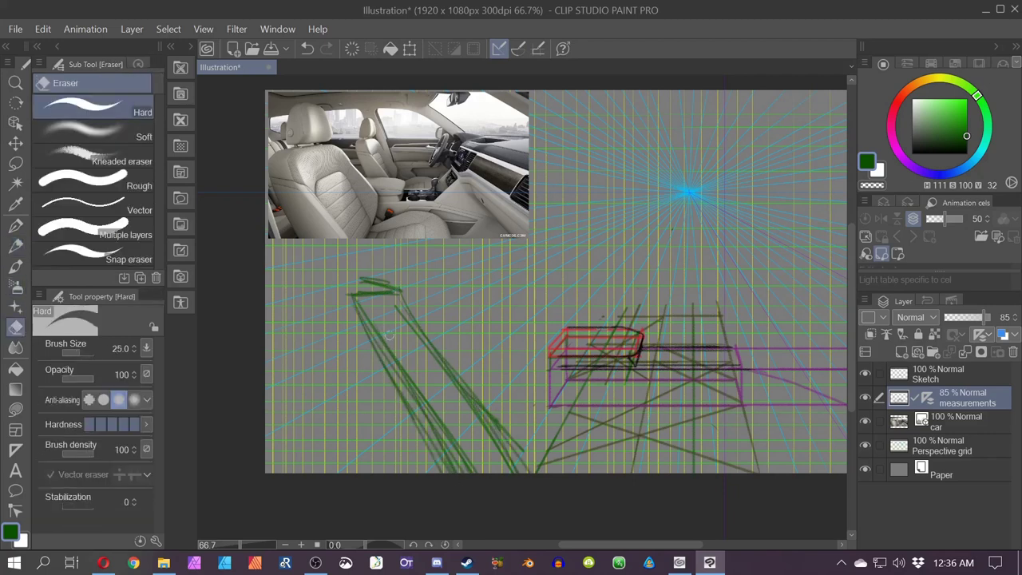
{"action": "left_click_drag", "start_coordinate": [383, 335], "coordinate": [453, 469]}
{"action": "left_click_drag", "start_coordinate": [430, 403], "coordinate": [471, 469]}
{"action": "left_click_drag", "start_coordinate": [473, 390], "coordinate": [525, 463]}
{"action": "left_click_drag", "start_coordinate": [396, 307], "coordinate": [446, 374]}
{"action": "left_click_drag", "start_coordinate": [361, 278], "coordinate": [401, 291]}
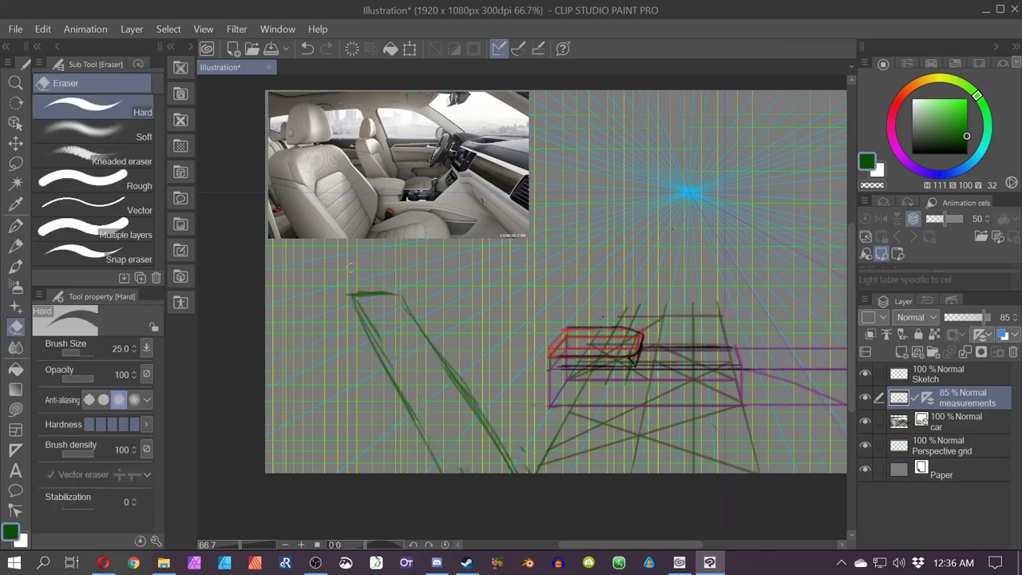
{"action": "mouse_move", "coordinate": [449, 363]}
{"action": "left_mouse_down"}
{"action": "mouse_move", "coordinate": [508, 452]}
{"action": "mouse_move", "coordinate": [497, 419]}
{"action": "left_mouse_up"}
- Turn ruler snapping back on and pencil lines from both top corners of the seatback's side through the vanishing point
{"action": "left_click", "coordinate": [16, 226]}
{"action": "left_click", "coordinate": [16, 247]}
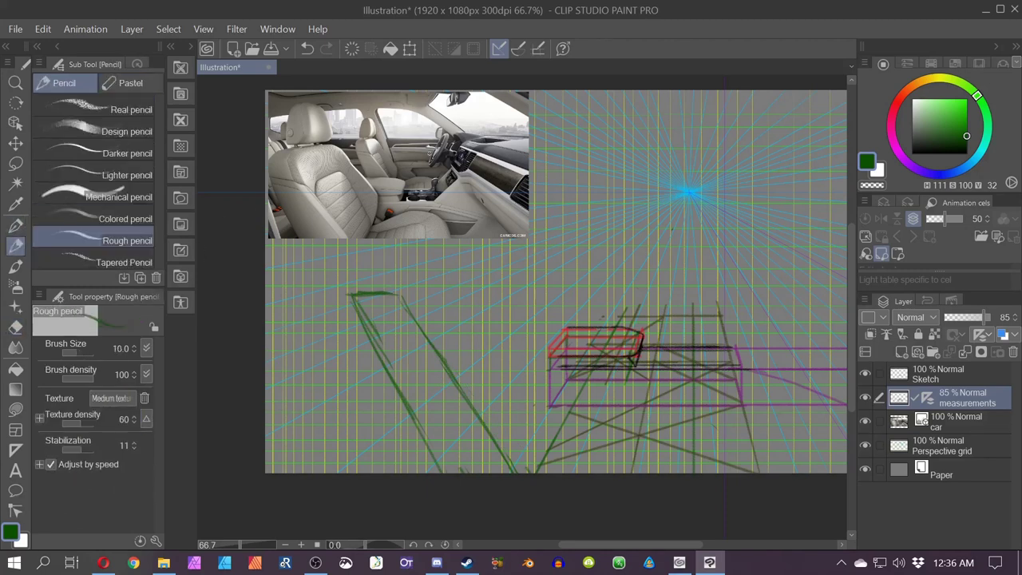
{"action": "left_click", "coordinate": [518, 50]}
{"action": "left_click_drag", "start_coordinate": [399, 296], "coordinate": [742, 173]}
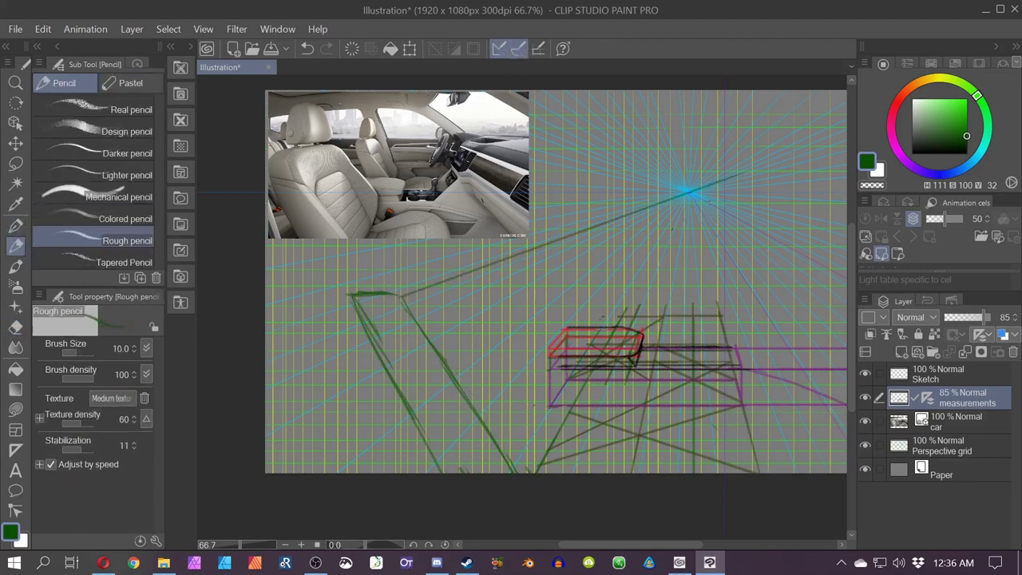
{"action": "left_click_drag", "start_coordinate": [350, 295], "coordinate": [828, 159]}
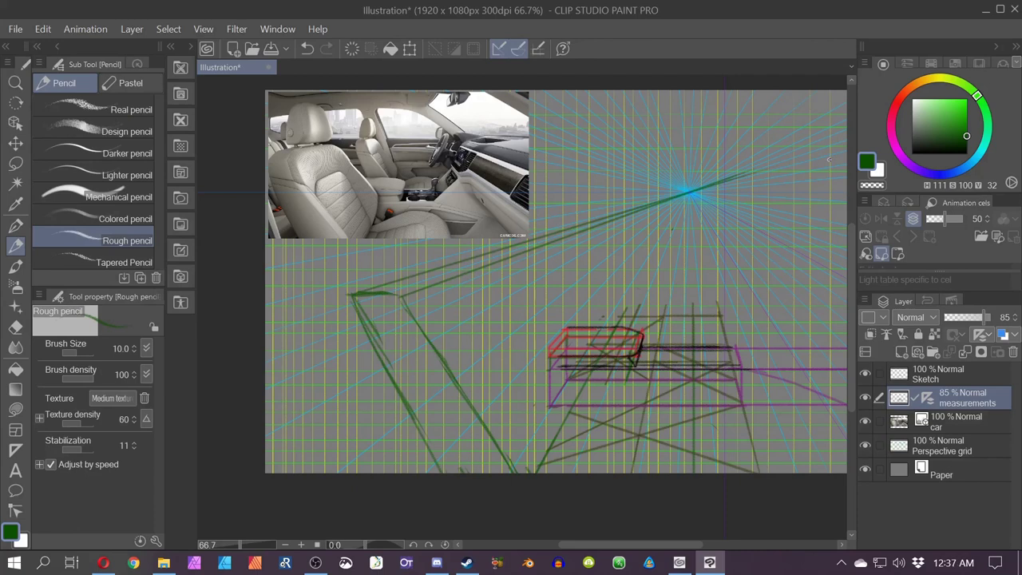
- Sketch the seatback's far slanted edge freehand down to the console, then add a snapped horizontal line at its top corner
{"action": "left_click", "coordinate": [518, 49]}
{"action": "left_click_drag", "start_coordinate": [571, 404], "coordinate": [530, 321]}
{"action": "mouse_move", "coordinate": [561, 384]}
{"action": "left_mouse_down"}
{"action": "mouse_move", "coordinate": [496, 260]}
{"action": "mouse_move", "coordinate": [538, 339]}
{"action": "left_mouse_up"}
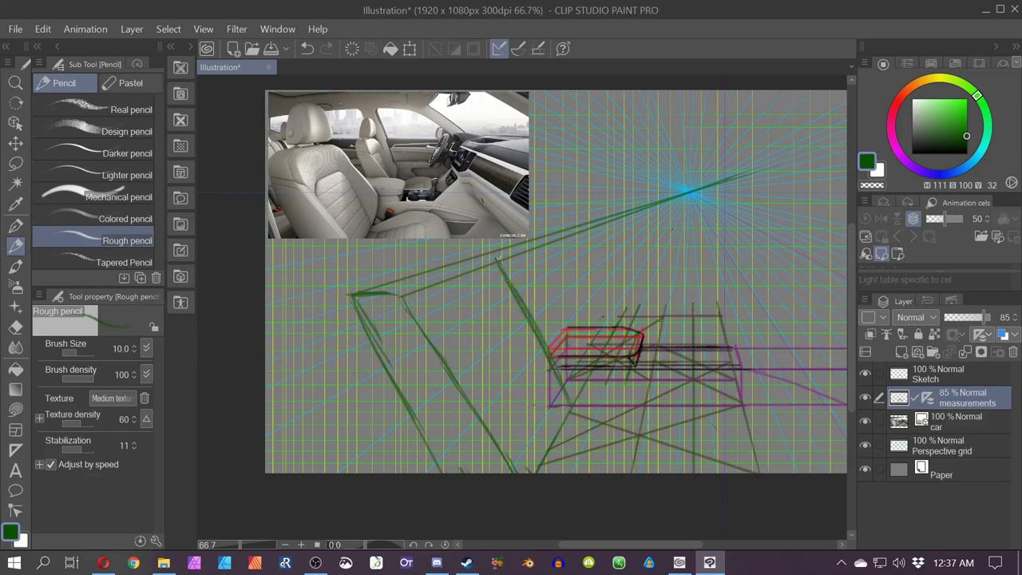
{"action": "key", "text": "space"}
{"action": "left_click_drag", "start_coordinate": [620, 465], "coordinate": [627, 484]}
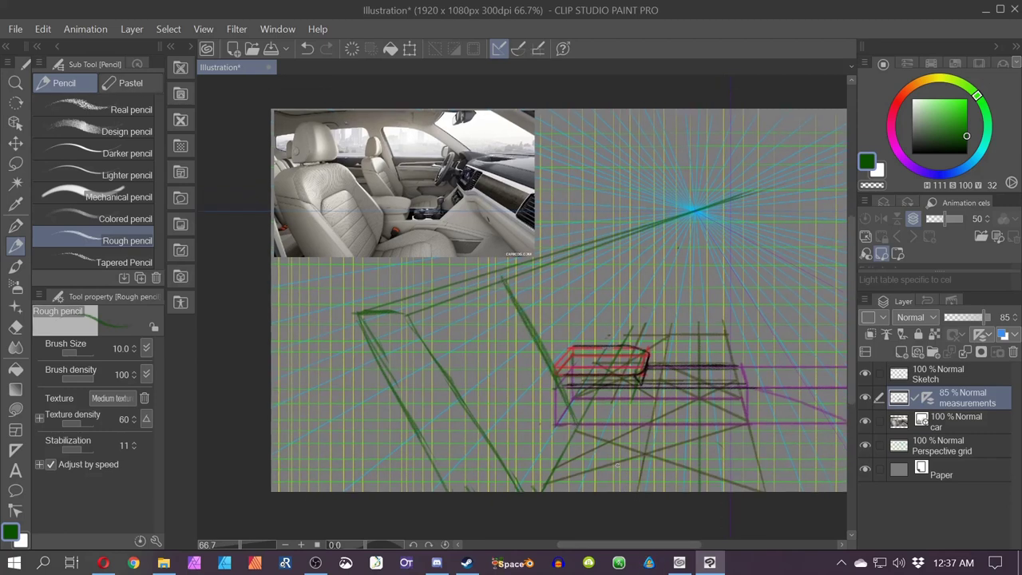
{"action": "key", "text": "ctrl+2"}
{"action": "left_click_drag", "start_coordinate": [502, 282], "coordinate": [457, 284]}
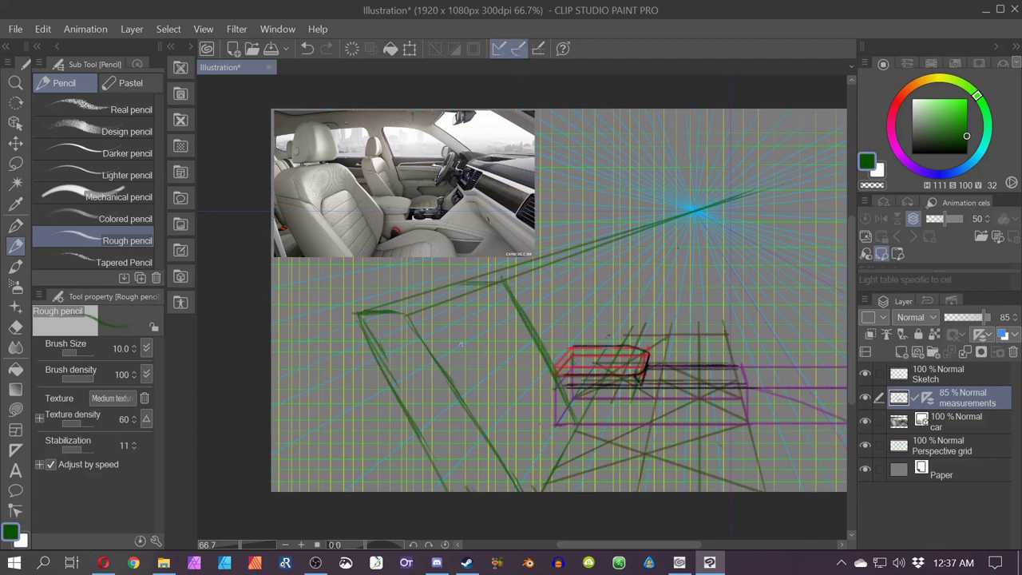
- Draw both corner-to-corner diagonals on the seatback's front face and a slanted center line through their crossing
{"action": "left_click", "coordinate": [531, 509]}
{"action": "left_click", "coordinate": [503, 280], "text": "shift"}
{"action": "left_click", "coordinate": [576, 423]}
{"action": "left_click", "coordinate": [407, 316], "text": "shift"}
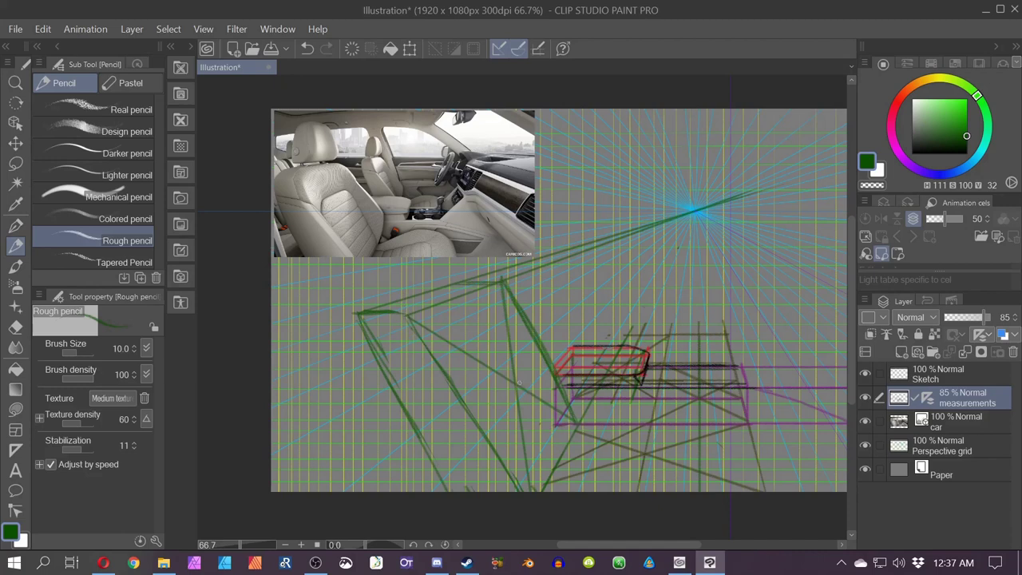
{"action": "left_click", "coordinate": [518, 48]}
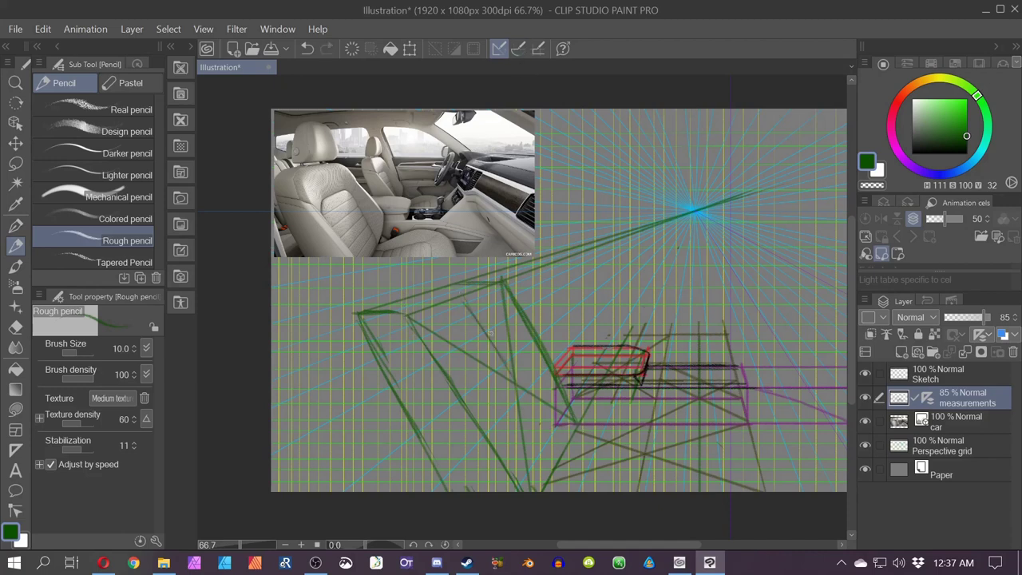
{"action": "left_click_drag", "start_coordinate": [522, 397], "coordinate": [557, 453]}
- Switch the color to bright yellow and draw crossing diagonals in both halves of the seatback's front face
{"action": "left_click", "coordinate": [937, 78]}
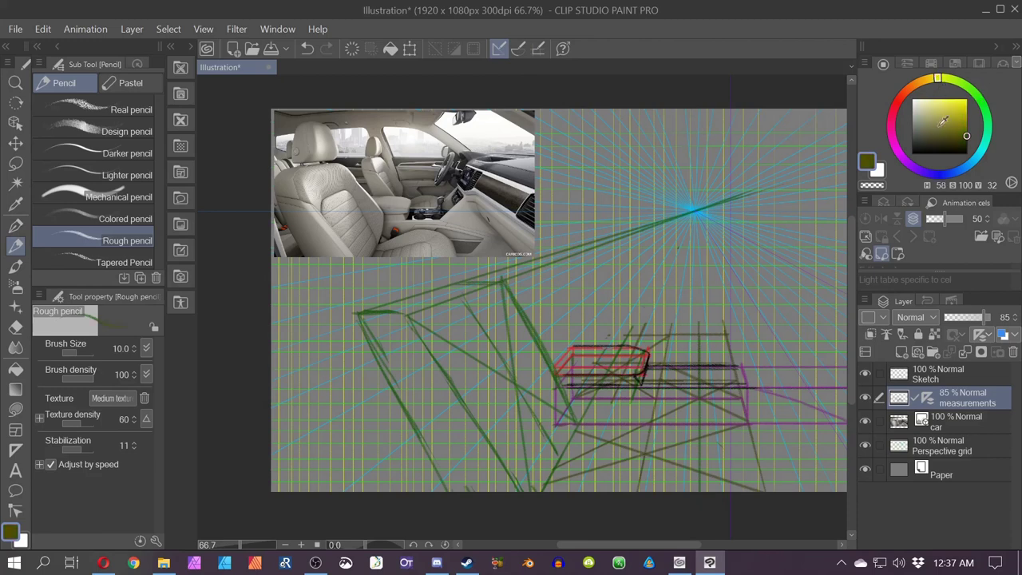
{"action": "left_click", "coordinate": [966, 98]}
{"action": "left_click_drag", "start_coordinate": [462, 296], "coordinate": [575, 421]}
{"action": "left_click", "coordinate": [502, 280]}
{"action": "left_click", "coordinate": [558, 457], "text": "shift"}
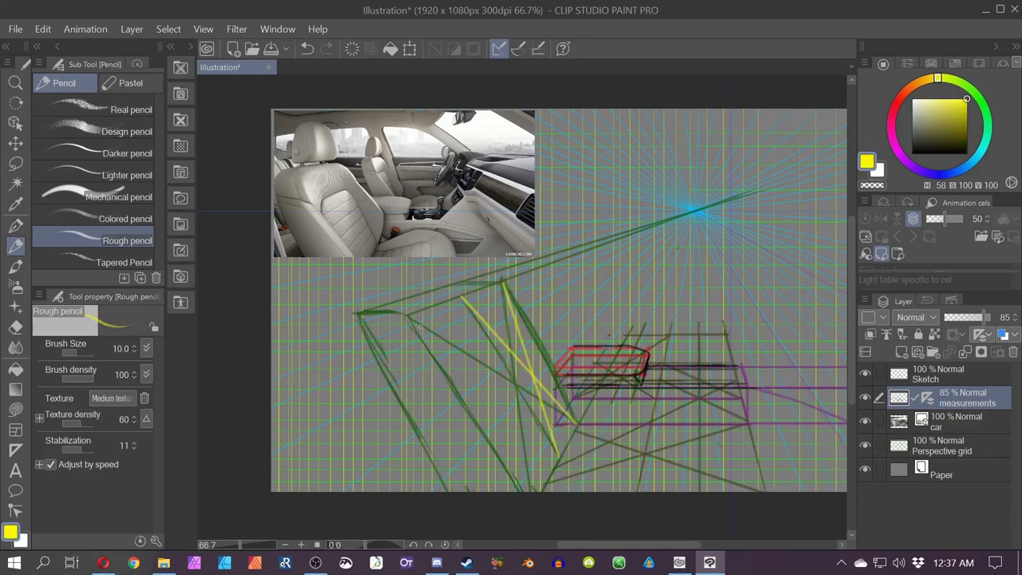
{"action": "left_click", "coordinate": [406, 316]}
{"action": "left_click", "coordinate": [558, 455], "text": "shift"}
{"action": "left_click", "coordinate": [462, 297]}
{"action": "left_click", "coordinate": [526, 495], "text": "shift"}
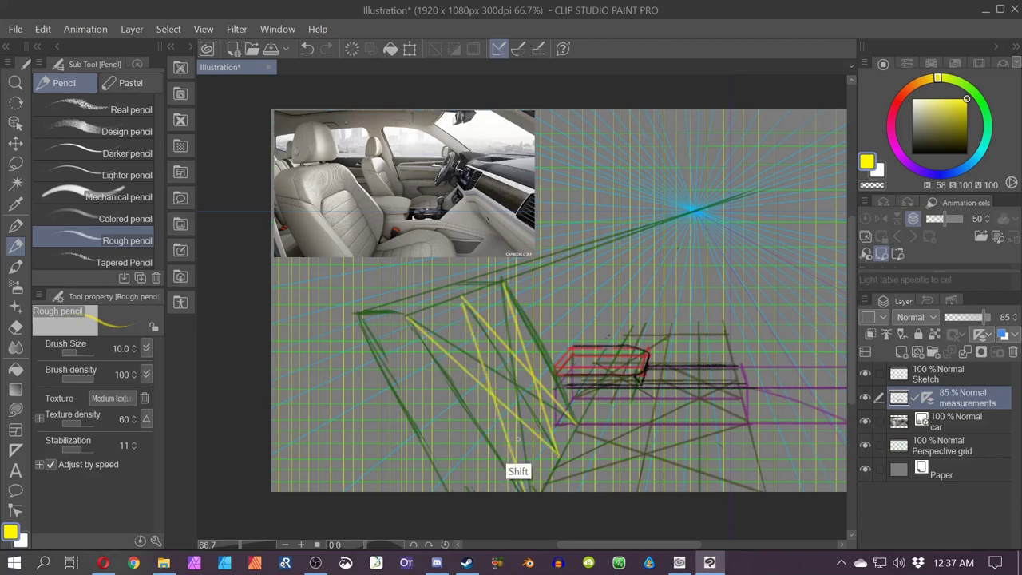
- Draw yellow slanted quarter lines through the diagonal crossings in each half of the seatback's front face
{"action": "left_click_drag", "start_coordinate": [490, 394], "coordinate": [430, 301]}
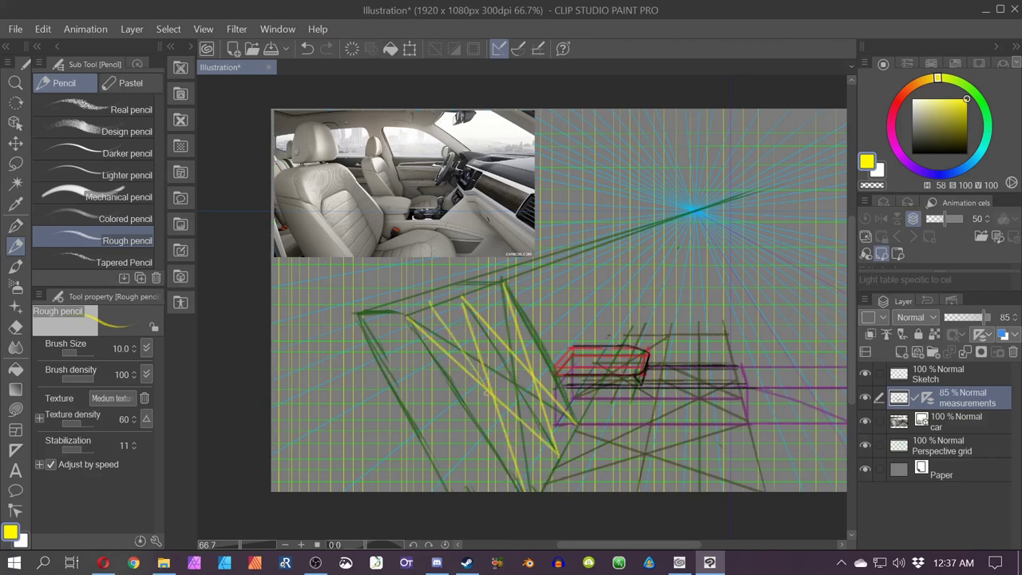
{"action": "left_click_drag", "start_coordinate": [489, 389], "coordinate": [550, 484]}
{"action": "left_click_drag", "start_coordinate": [531, 373], "coordinate": [477, 288]}
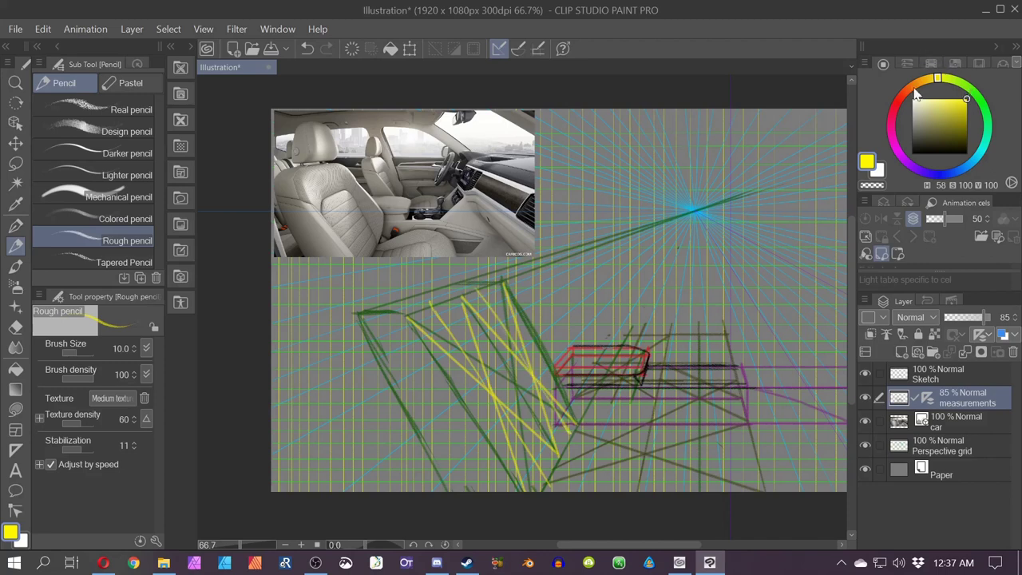
- Switch the color to magenta and sketch the seatback's rounded outer contour along the far edge, top and near side
{"action": "left_click", "coordinate": [898, 147]}
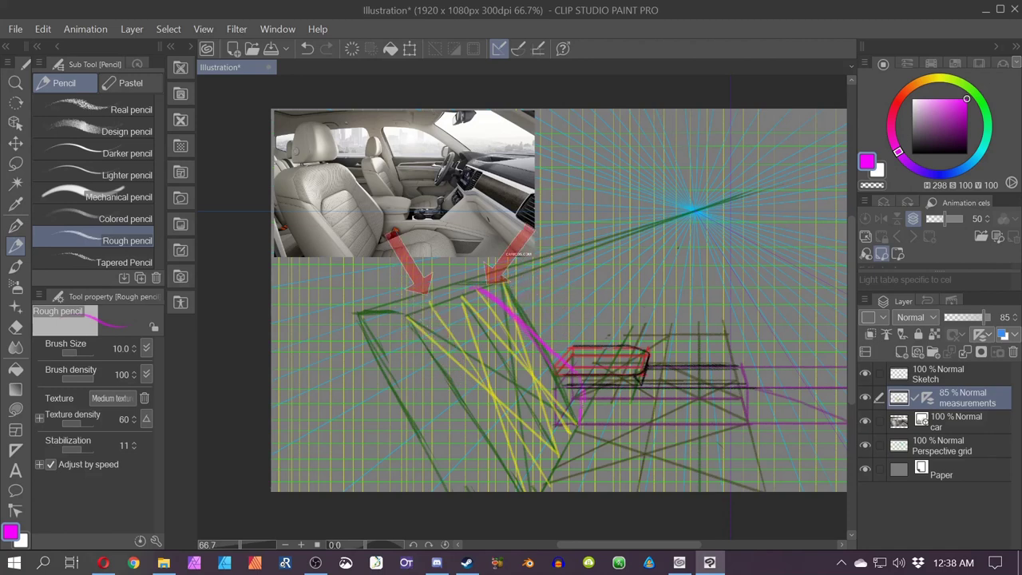
{"action": "left_click_drag", "start_coordinate": [580, 380], "coordinate": [579, 421]}
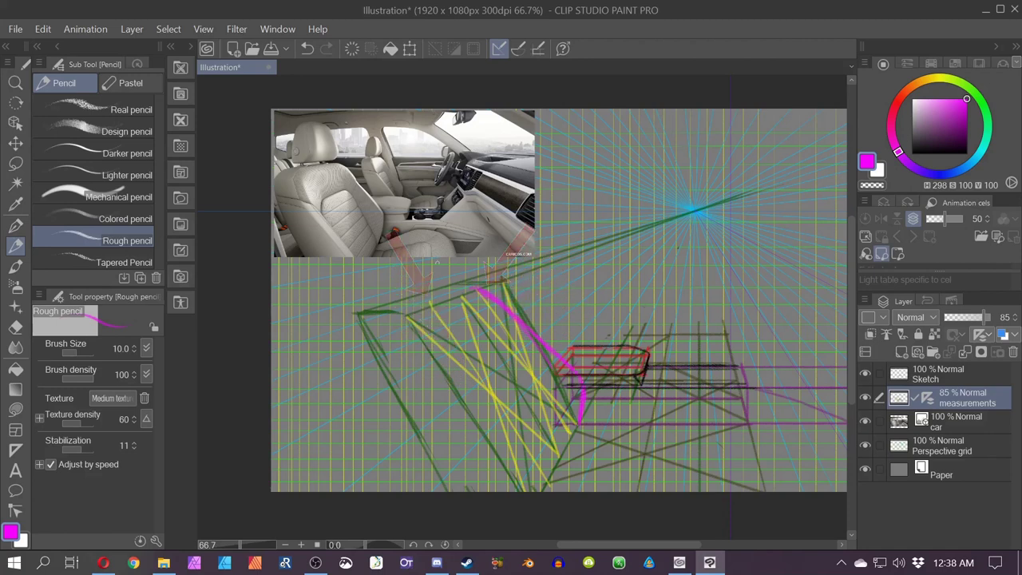
{"action": "mouse_move", "coordinate": [479, 289]}
{"action": "left_mouse_down"}
{"action": "mouse_move", "coordinate": [390, 305]}
{"action": "mouse_move", "coordinate": [369, 336]}
{"action": "mouse_move", "coordinate": [379, 365]}
{"action": "left_mouse_up"}
{"action": "left_click_drag", "start_coordinate": [412, 316], "coordinate": [473, 403]}
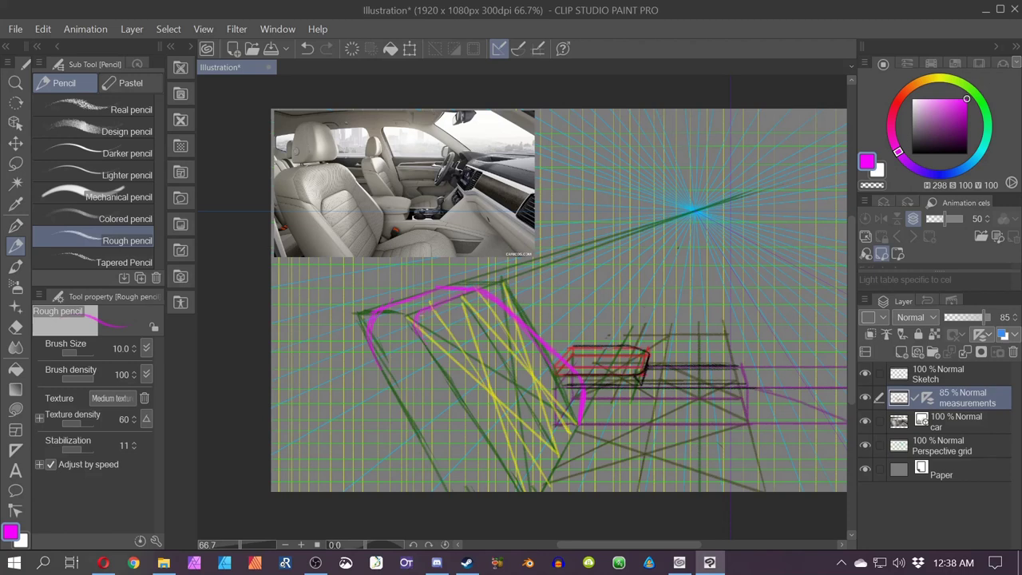
- Try sketching the inner cushion contour in magenta on the seatback's front face, cleaning it with the eraser
{"action": "left_click_drag", "start_coordinate": [465, 467], "coordinate": [471, 455]}
{"action": "mouse_move", "coordinate": [524, 349]}
{"action": "left_mouse_down"}
{"action": "mouse_move", "coordinate": [496, 321]}
{"action": "mouse_move", "coordinate": [454, 363]}
{"action": "mouse_move", "coordinate": [573, 425]}
{"action": "left_mouse_up"}
{"action": "key", "text": "e"}
{"action": "mouse_move", "coordinate": [491, 443]}
{"action": "left_mouse_down"}
{"action": "mouse_move", "coordinate": [498, 413]}
{"action": "mouse_move", "coordinate": [498, 430]}
{"action": "left_mouse_up"}
{"action": "key", "text": "p"}
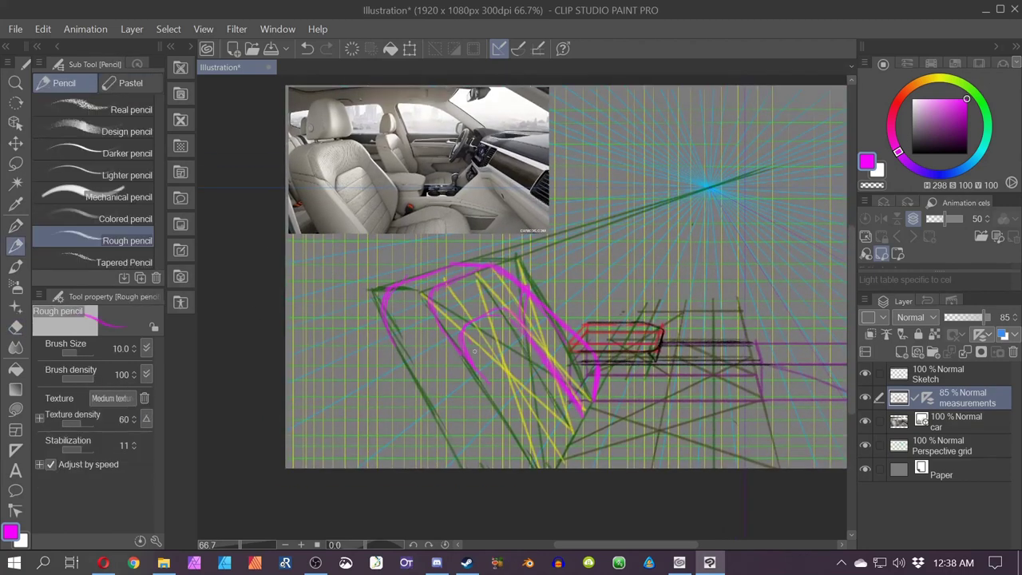
- Undo the inner cushion strokes and the latest erasing on the seatback
{"action": "key", "text": "e"}
{"action": "left_click_drag", "start_coordinate": [393, 285], "coordinate": [382, 307]}
{"action": "mouse_move", "coordinate": [428, 298]}
{"action": "left_mouse_down"}
{"action": "mouse_move", "coordinate": [437, 309]}
{"action": "mouse_move", "coordinate": [414, 387]}
{"action": "left_mouse_up"}
{"action": "key", "text": "ctrl+z"}
{"action": "key", "text": "ctrl+z"}
{"action": "key", "text": "ctrl+z"}
{"action": "key", "text": "ctrl+z"}
{"action": "key", "text": "ctrl+z"}
{"action": "key", "text": "ctrl+z"}
{"action": "key", "text": "ctrl+z"}
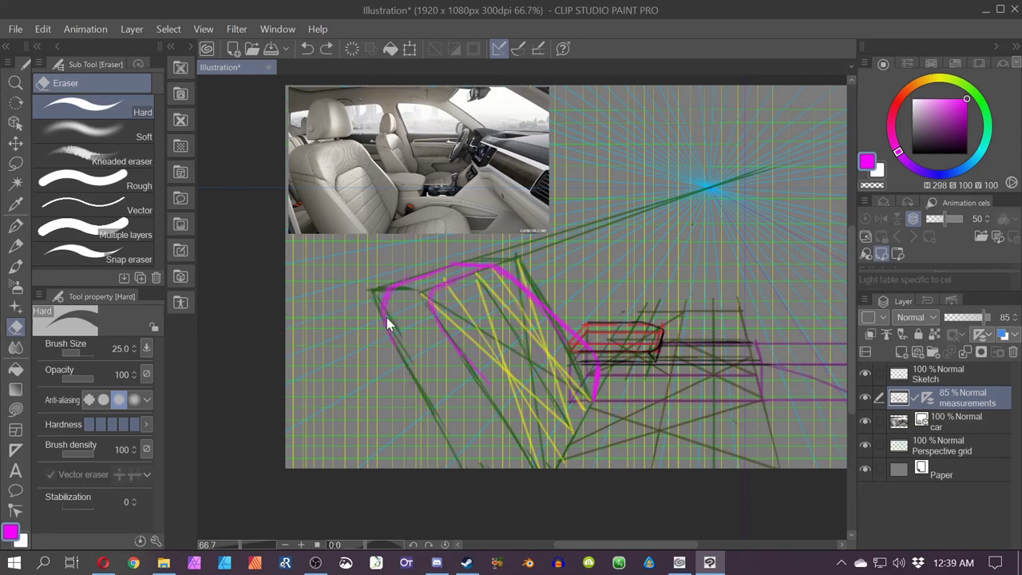
- Erase the magenta near-side edges of the seatback and redraw them in magenta farther inward, down to the canvas's lower edge
{"action": "left_click", "coordinate": [445, 282]}
{"action": "key", "text": "p"}
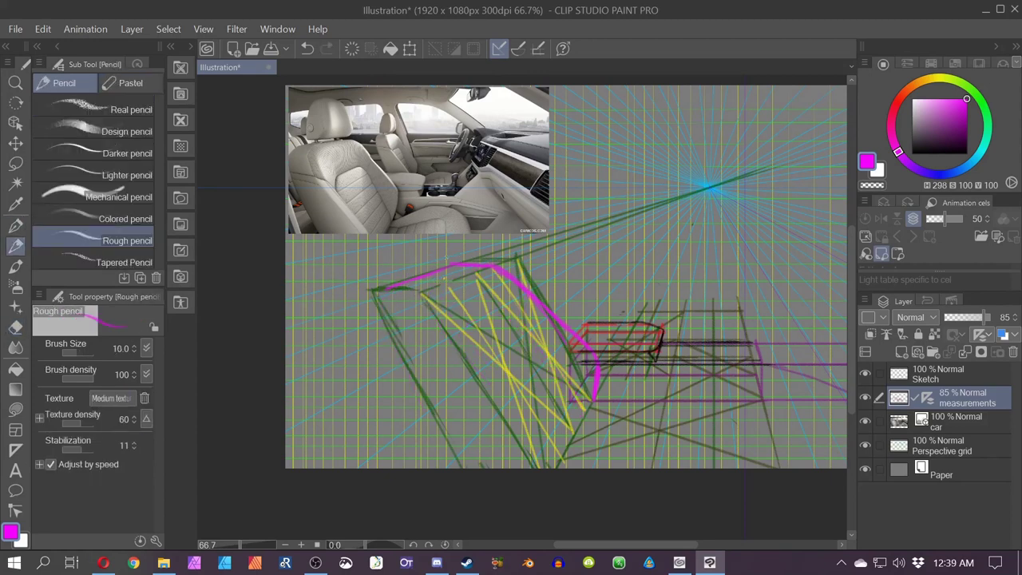
{"action": "left_click_drag", "start_coordinate": [444, 286], "coordinate": [441, 295]}
{"action": "key", "text": "e"}
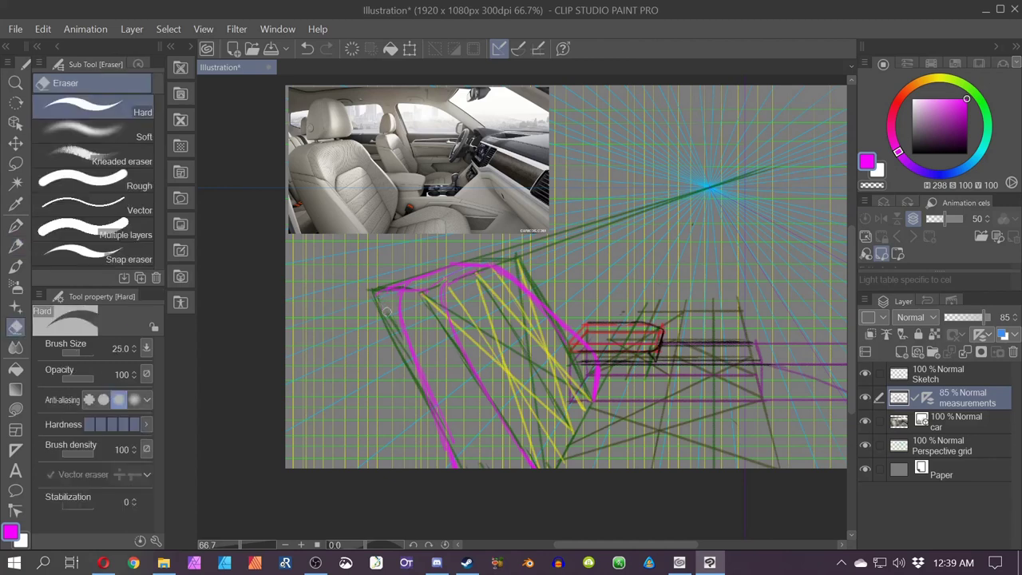
- Switch the color to bright green and pencil two slanted edge lines for the far seatback beyond the first one
{"action": "left_click_drag", "start_coordinate": [487, 390], "coordinate": [346, 431]}
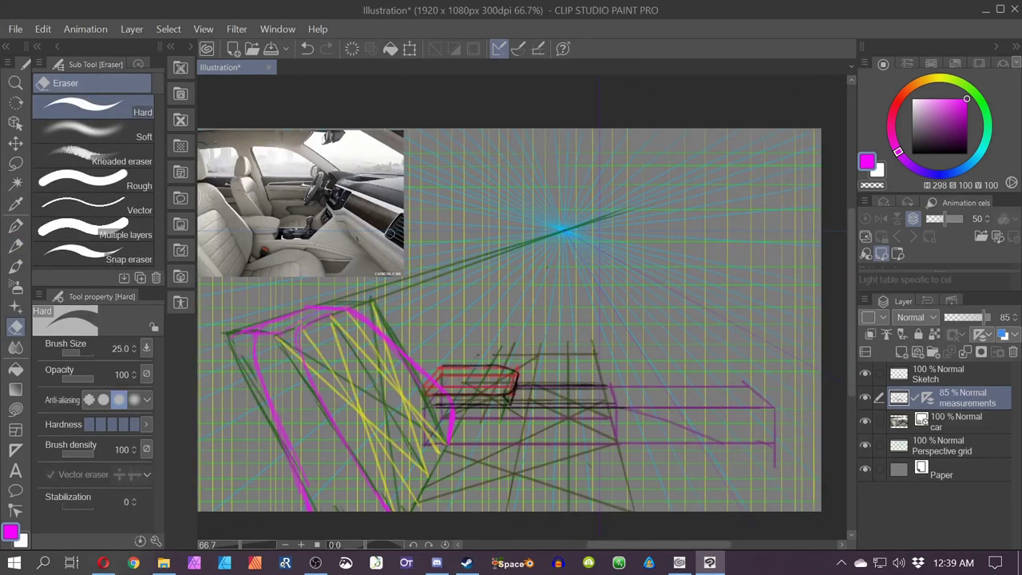
{"action": "left_click", "coordinate": [983, 109]}
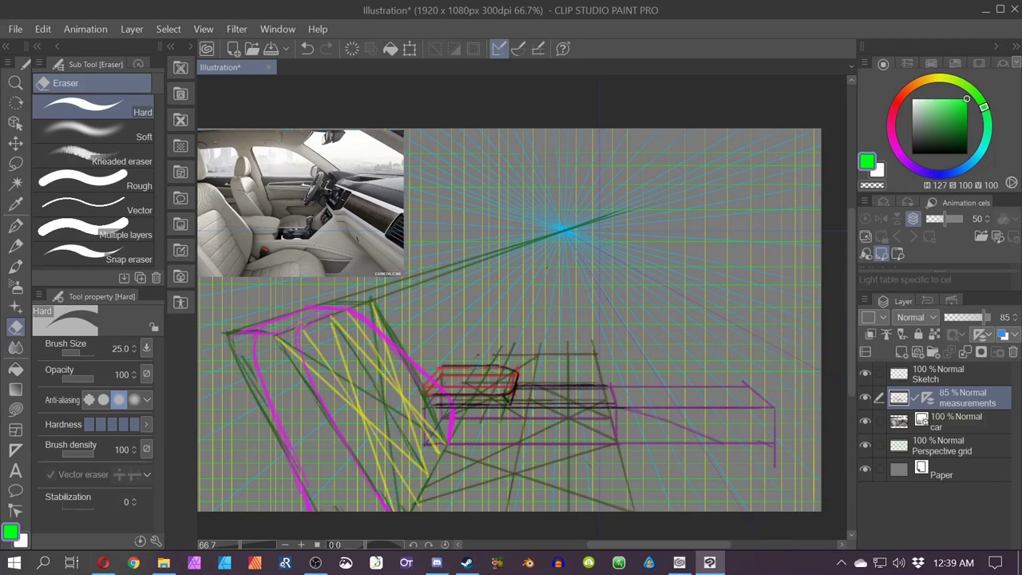
{"action": "left_click", "coordinate": [16, 245]}
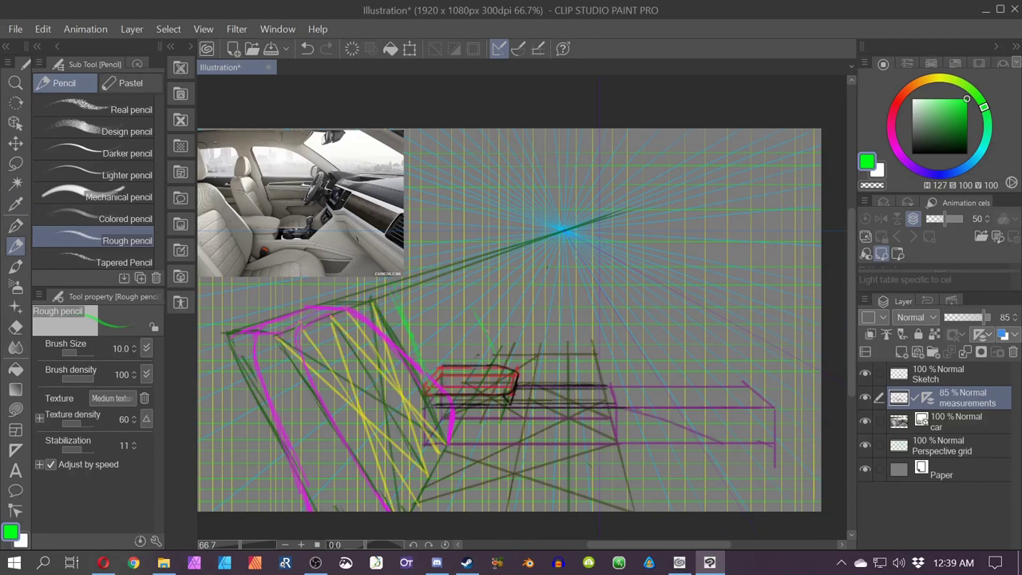
{"action": "scroll", "coordinate": [463, 332], "scroll_direction": "up", "scroll_amount": 2}
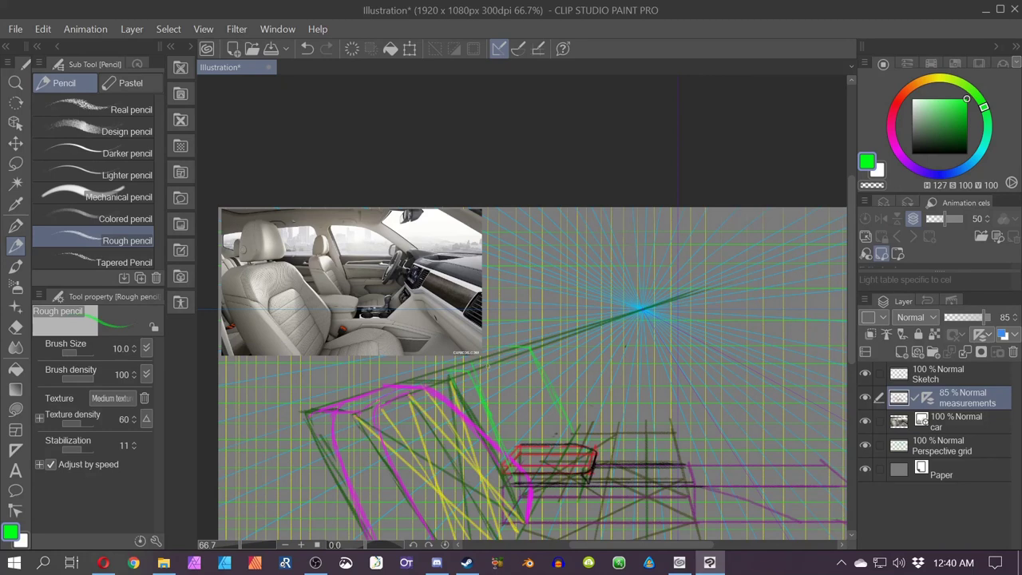
- Close the far seatback's bright green outline down at the armrest and cross its face with diagonal construction lines to divide it
{"action": "left_click_drag", "start_coordinate": [458, 491], "coordinate": [395, 453]}
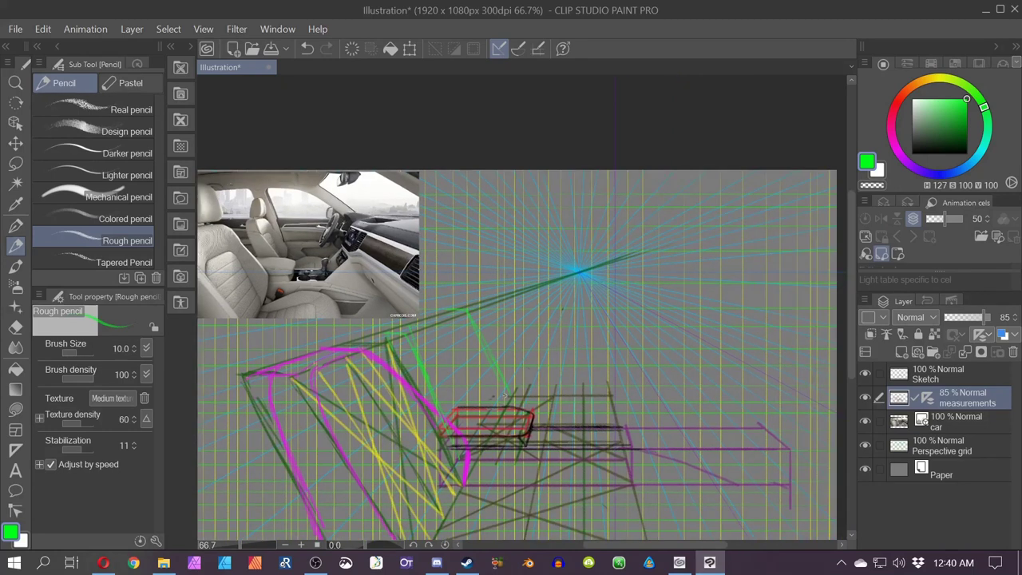
{"action": "left_click_drag", "start_coordinate": [508, 403], "coordinate": [490, 436]}
{"action": "key", "text": "ctrl+z"}
{"action": "key", "text": "ctrl+z"}
{"action": "mouse_move", "coordinate": [468, 423]}
{"action": "left_mouse_down"}
{"action": "mouse_move", "coordinate": [454, 444]}
{"action": "mouse_move", "coordinate": [477, 459]}
{"action": "left_mouse_up"}
{"action": "mouse_move", "coordinate": [465, 312]}
{"action": "left_mouse_down"}
{"action": "mouse_move", "coordinate": [444, 348]}
{"action": "mouse_move", "coordinate": [484, 432]}
{"action": "mouse_move", "coordinate": [471, 389]}
{"action": "mouse_move", "coordinate": [473, 423]}
{"action": "left_mouse_up"}
{"action": "key", "text": "ctrl+z"}
{"action": "left_click", "coordinate": [410, 335]}
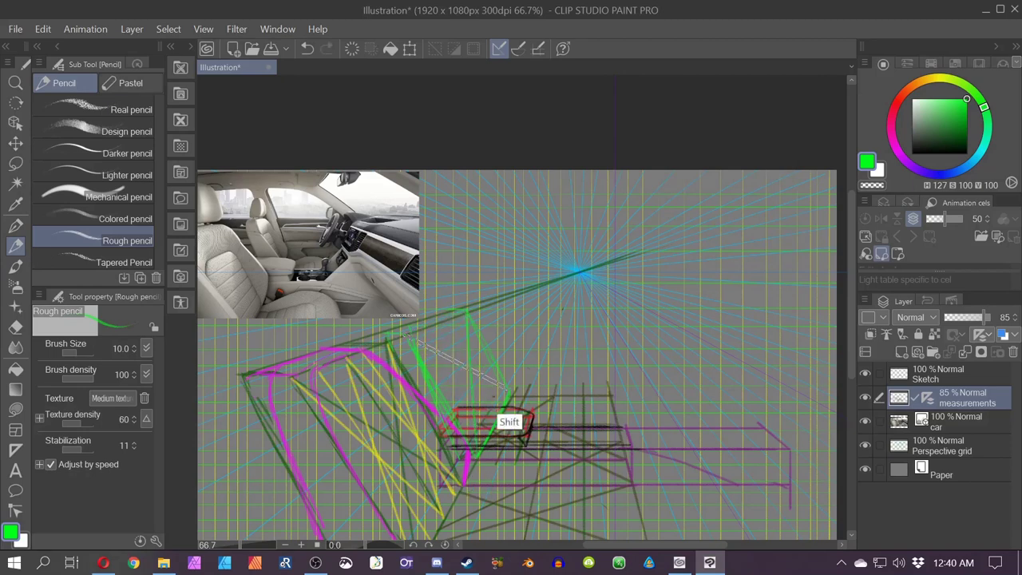
{"action": "left_click", "coordinate": [509, 391], "text": "shift"}
{"action": "left_click_drag", "start_coordinate": [442, 322], "coordinate": [465, 371]}
- Switch the color to yellow and add straight subdivision diagonals across the far seatback's face
{"action": "left_click", "coordinate": [940, 79]}
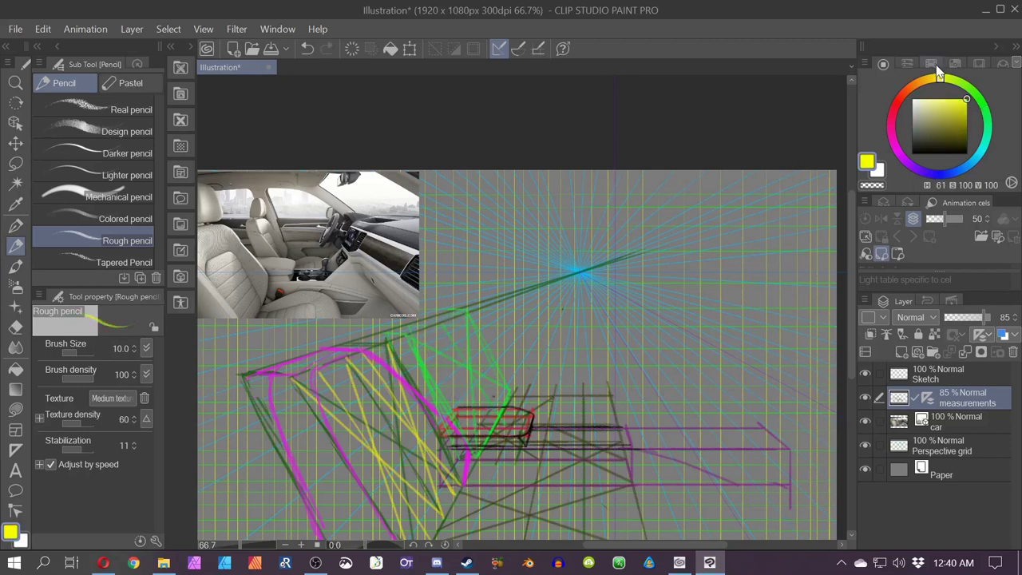
{"action": "left_click", "coordinate": [477, 452], "text": "shift"}
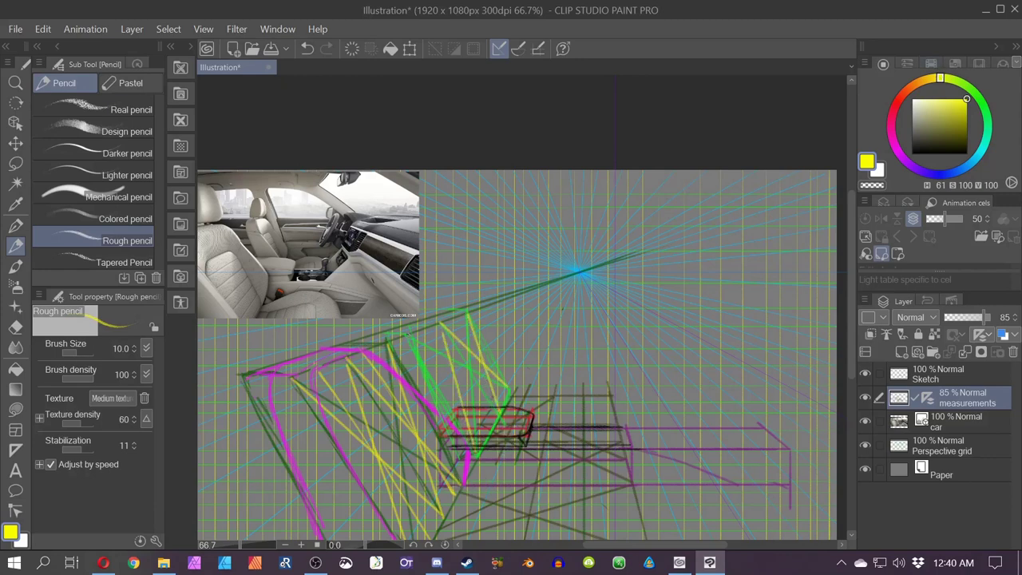
{"action": "left_click", "coordinate": [407, 335]}
{"action": "left_click", "coordinate": [500, 415], "text": "shift"}
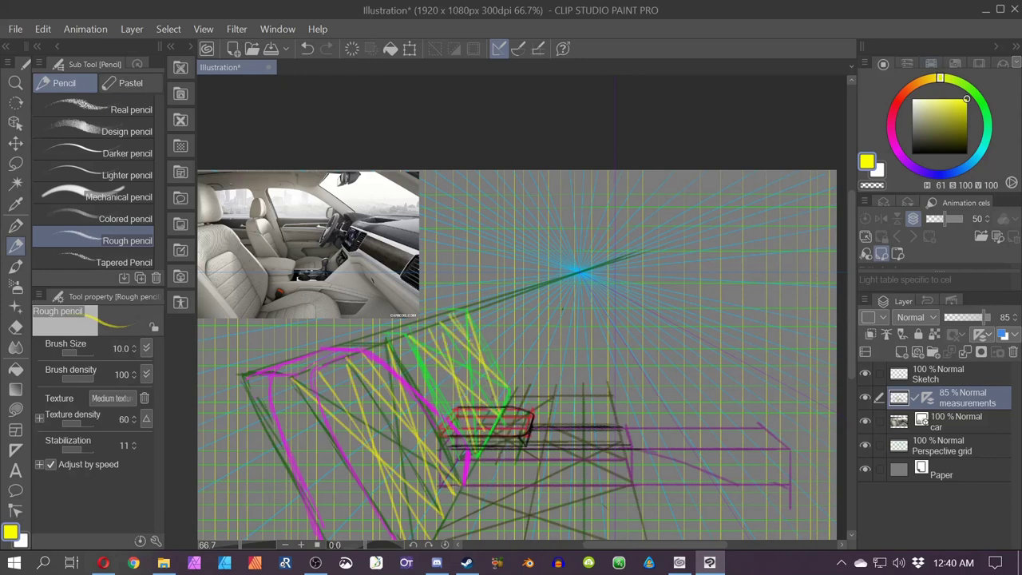
- Switch to magenta and sketch the far seatback's rounded contour along its top, armrest-side edge and inner front edge
{"action": "left_click", "coordinate": [901, 154]}
{"action": "mouse_move", "coordinate": [441, 318]}
{"action": "left_mouse_down"}
{"action": "mouse_move", "coordinate": [484, 351]}
{"action": "mouse_move", "coordinate": [513, 396]}
{"action": "left_mouse_up"}
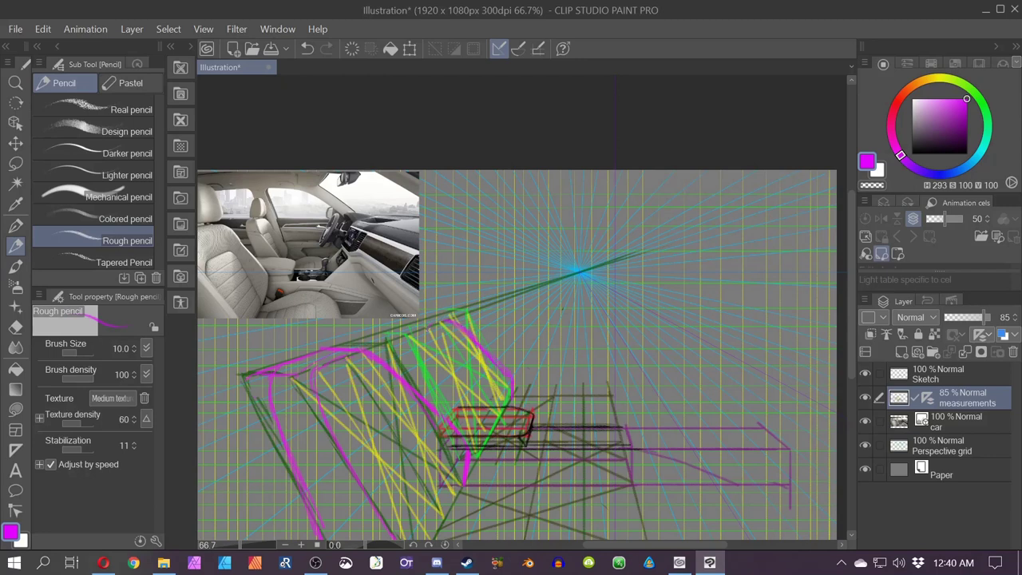
{"action": "key", "text": "e"}
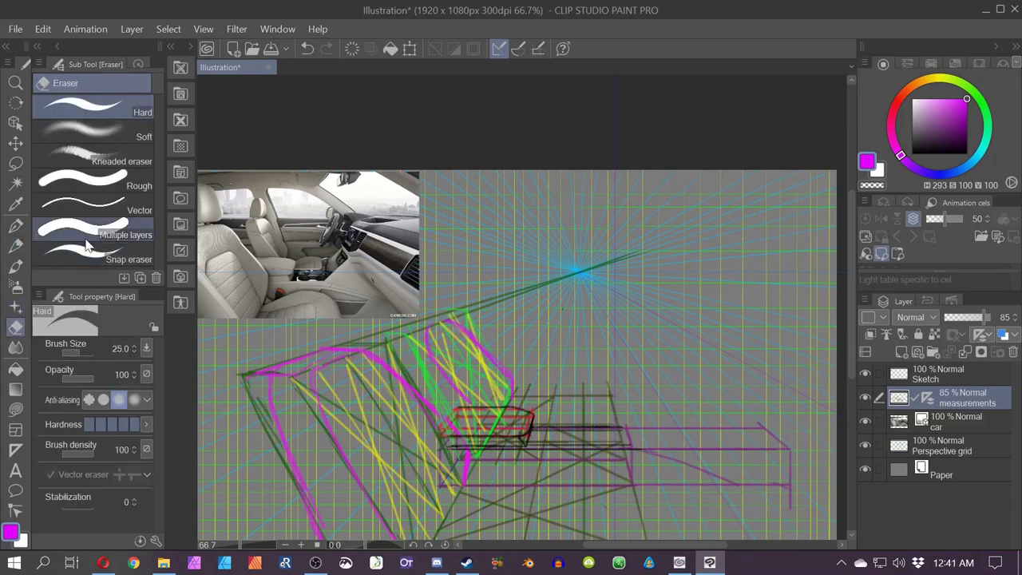
{"action": "left_click", "coordinate": [15, 247]}
{"action": "left_click_drag", "start_coordinate": [429, 326], "coordinate": [404, 328]}
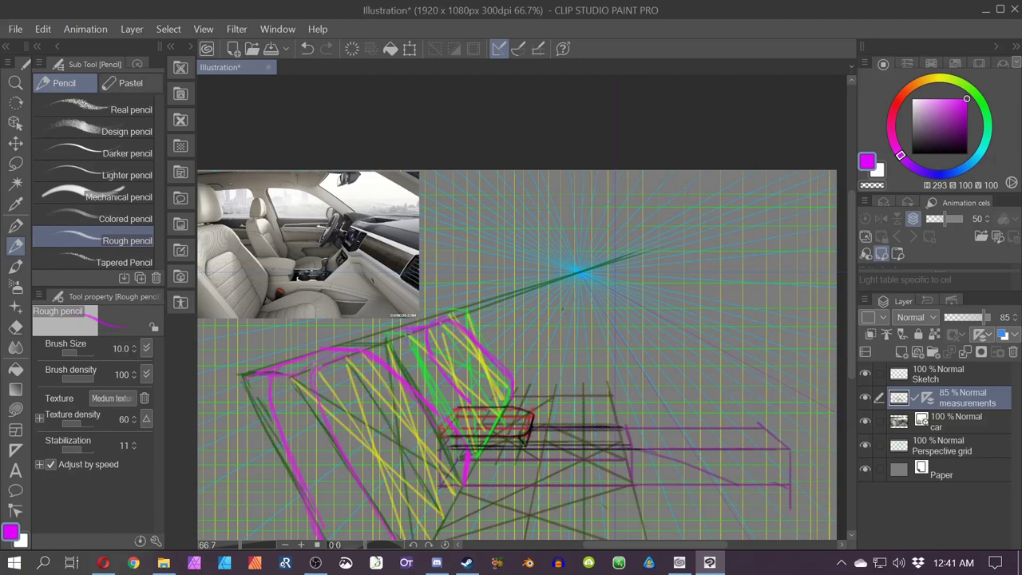
- Sketch the near seatback's arched inner cushion and side seam in magenta, and clean up the strokes with the Hard eraser
{"action": "scroll", "coordinate": [331, 406], "scroll_direction": "down", "scroll_amount": 1}
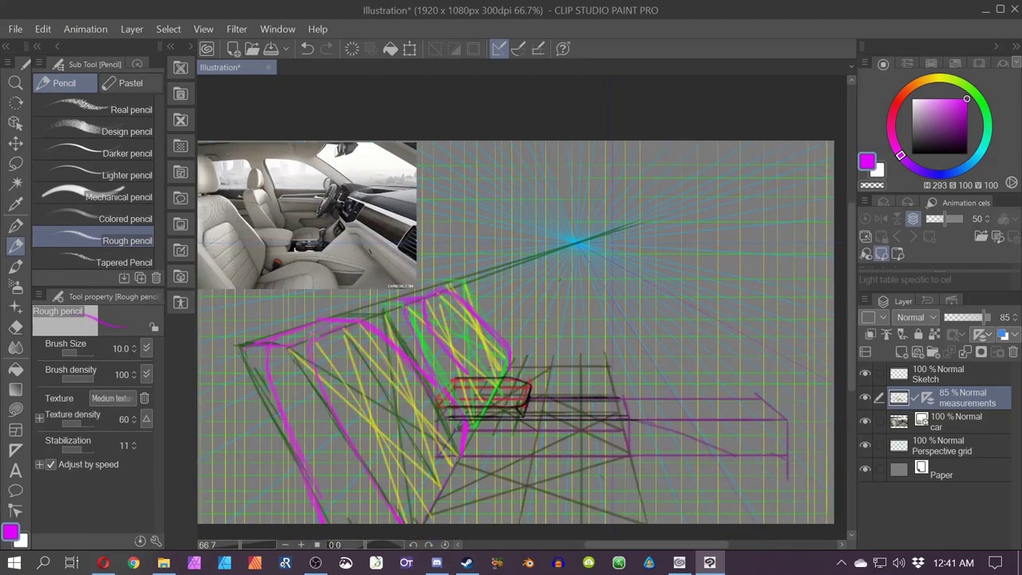
{"action": "left_click_drag", "start_coordinate": [545, 547], "coordinate": [592, 543]}
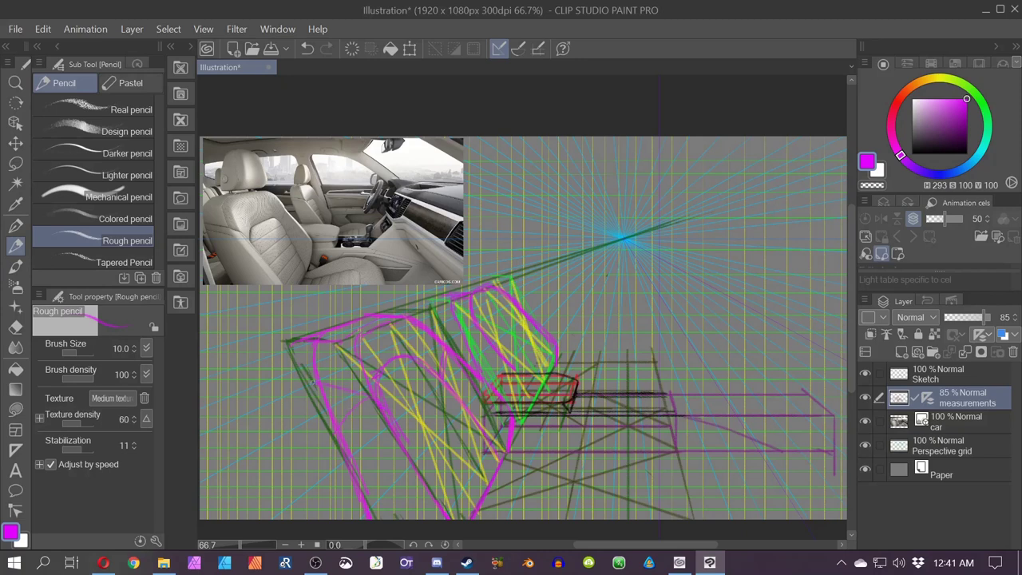
{"action": "left_click", "coordinate": [15, 326]}
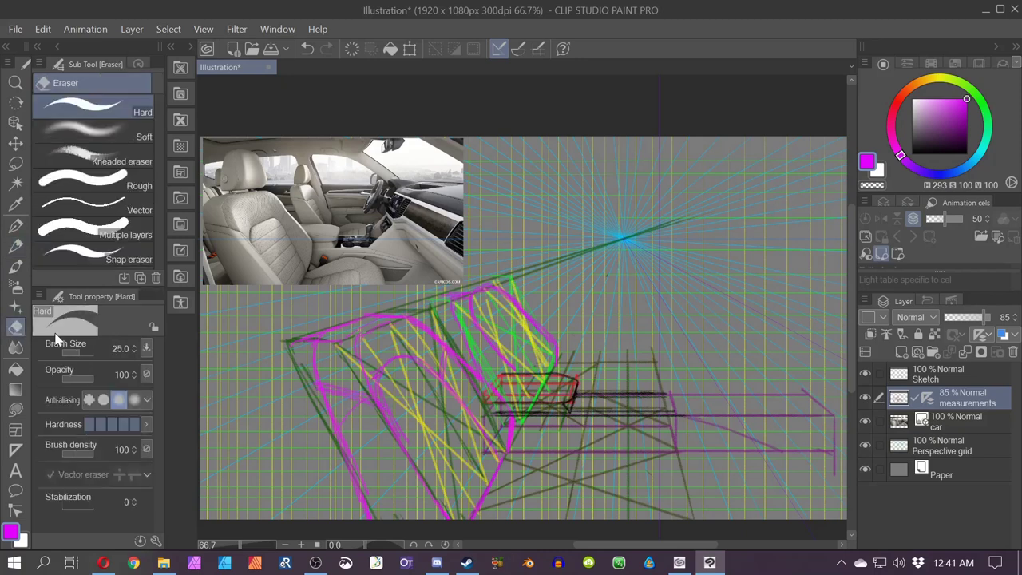
{"action": "left_click_drag", "start_coordinate": [389, 458], "coordinate": [417, 503]}
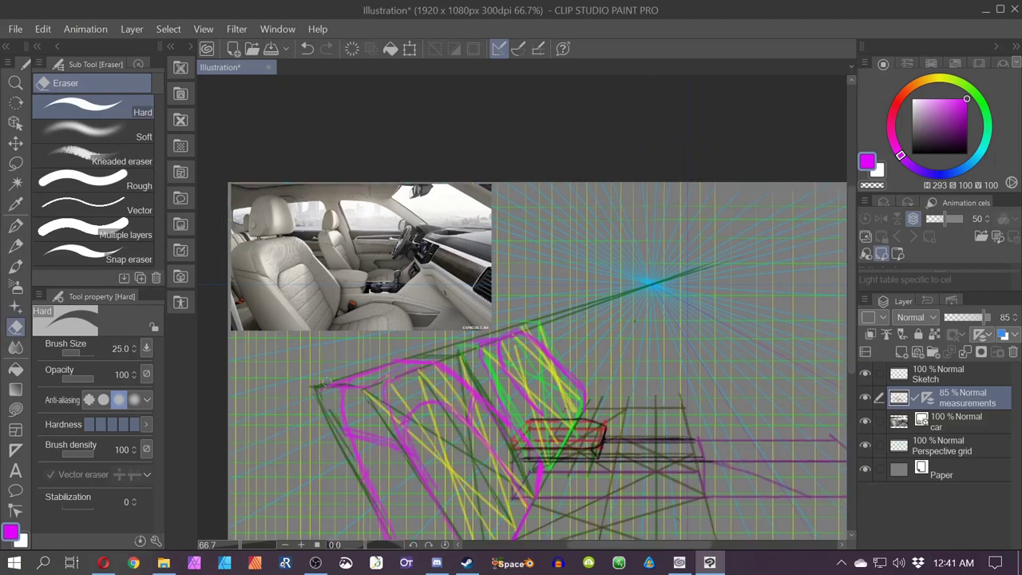
{"action": "left_click_drag", "start_coordinate": [315, 357], "coordinate": [230, 279]}
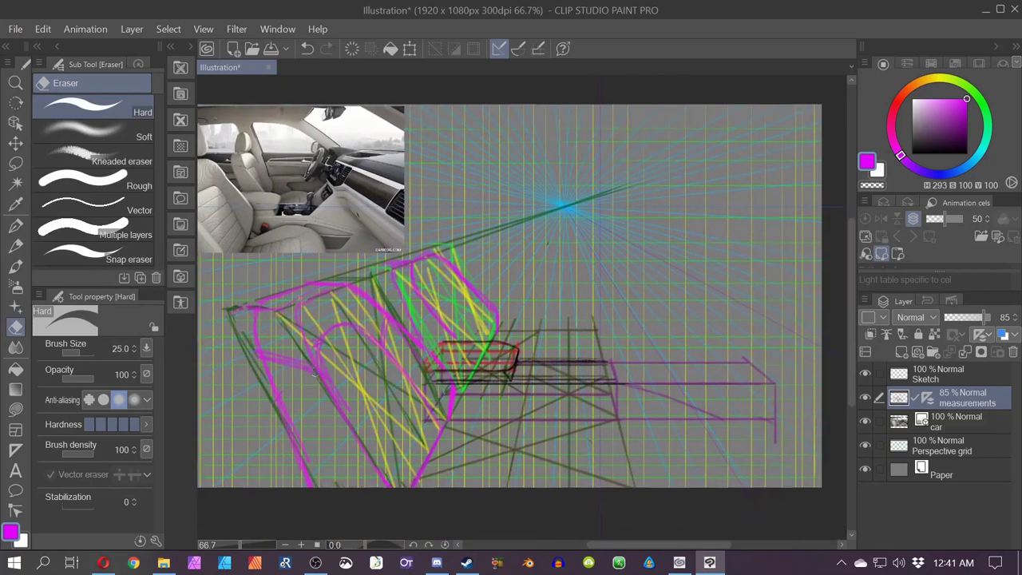
- Lower the measurements layer's opacity to 48% and make the Sketch layer active with black as the drawing color
{"action": "left_click_drag", "start_coordinate": [976, 317], "coordinate": [961, 317]}
{"action": "left_click", "coordinate": [950, 374]}
{"action": "left_click", "coordinate": [913, 153]}
{"action": "left_click_drag", "start_coordinate": [406, 469], "coordinate": [446, 488]}
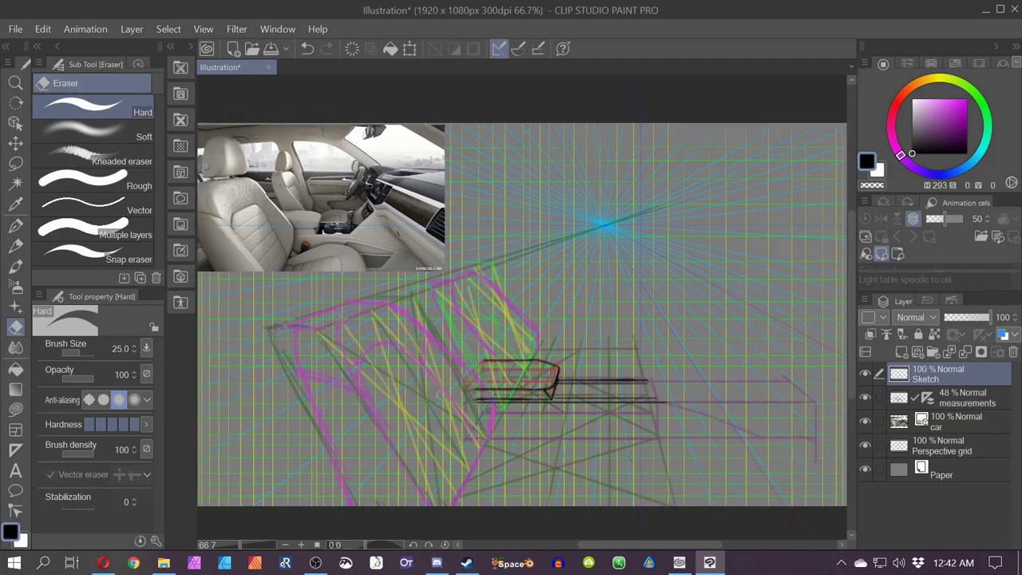
- With the Rough pencil, trace the near seatback's console-side edge in black, curving down behind the armrest
{"action": "scroll", "coordinate": [446, 488], "scroll_direction": "up", "scroll_amount": 2}
{"action": "left_click", "coordinate": [15, 267]}
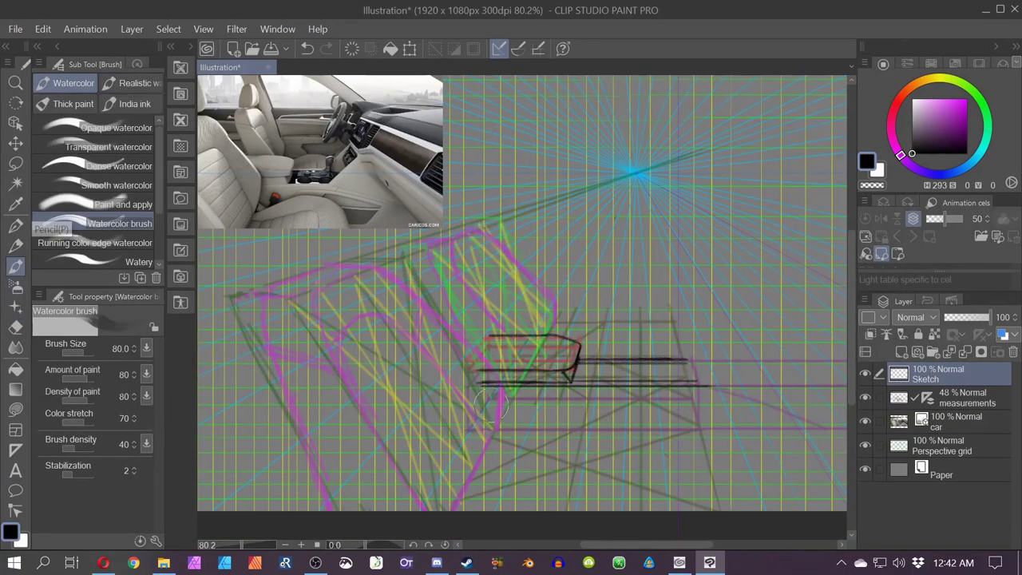
{"action": "left_click", "coordinate": [15, 246]}
{"action": "mouse_move", "coordinate": [496, 427]}
{"action": "left_mouse_down"}
{"action": "mouse_move", "coordinate": [493, 371]}
{"action": "mouse_move", "coordinate": [529, 394]}
{"action": "left_mouse_up"}
{"action": "left_click_drag", "start_coordinate": [530, 397], "coordinate": [473, 339]}
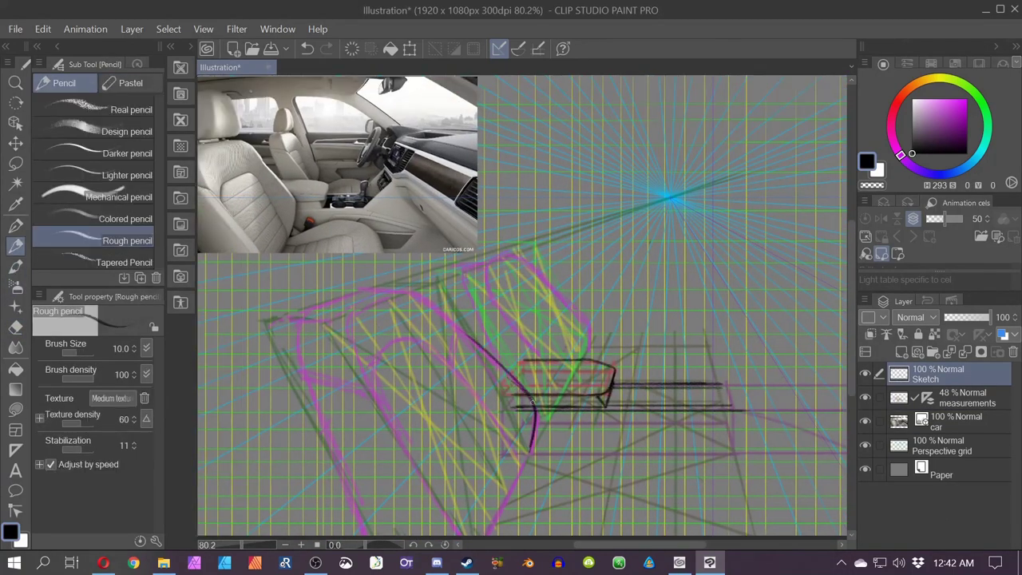
{"action": "left_click_drag", "start_coordinate": [532, 401], "coordinate": [459, 336]}
{"action": "mouse_move", "coordinate": [455, 336]}
{"action": "left_mouse_down"}
{"action": "mouse_move", "coordinate": [530, 399]}
{"action": "mouse_move", "coordinate": [526, 418]}
{"action": "mouse_move", "coordinate": [506, 392]}
{"action": "left_mouse_up"}
{"action": "left_click", "coordinate": [16, 326]}
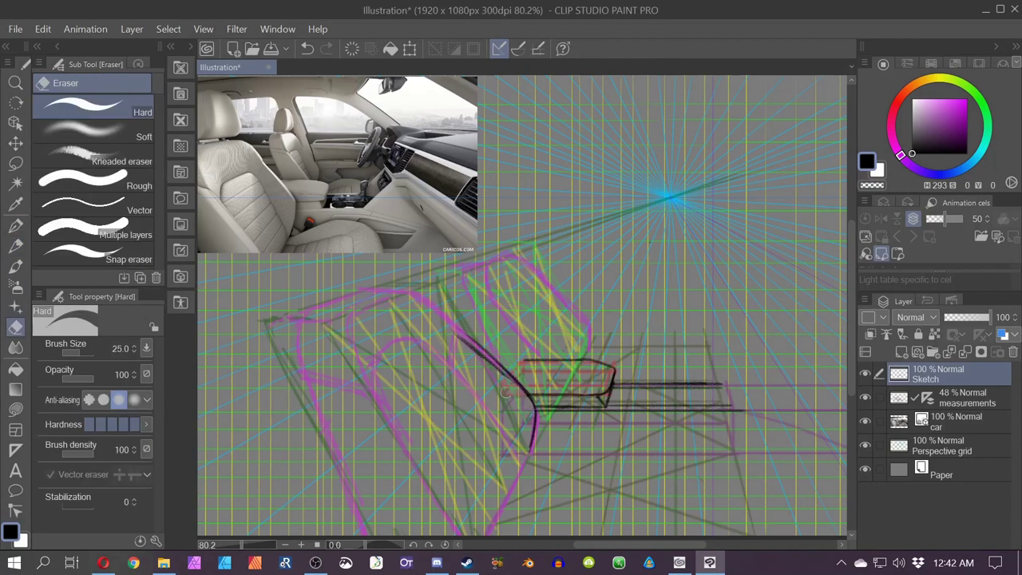
{"action": "key", "text": "p"}
- Outline the near seatback's top edge and outer shoulder in black, and add a short seam below the console-side edge
{"action": "scroll", "coordinate": [467, 336], "scroll_direction": "up", "scroll_amount": 1}
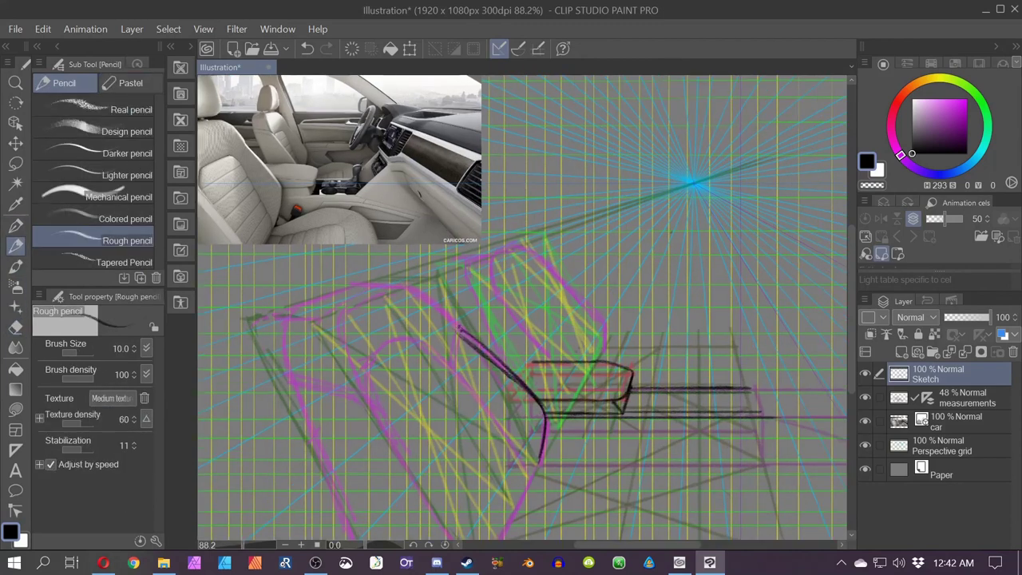
{"action": "mouse_move", "coordinate": [459, 327]}
{"action": "left_mouse_down"}
{"action": "mouse_move", "coordinate": [454, 371]}
{"action": "mouse_move", "coordinate": [578, 396]}
{"action": "mouse_move", "coordinate": [527, 354]}
{"action": "mouse_move", "coordinate": [576, 395]}
{"action": "mouse_move", "coordinate": [520, 352]}
{"action": "mouse_move", "coordinate": [470, 351]}
{"action": "mouse_move", "coordinate": [407, 380]}
{"action": "mouse_move", "coordinate": [403, 434]}
{"action": "left_mouse_up"}
{"action": "key", "text": "e"}
{"action": "key", "text": "p"}
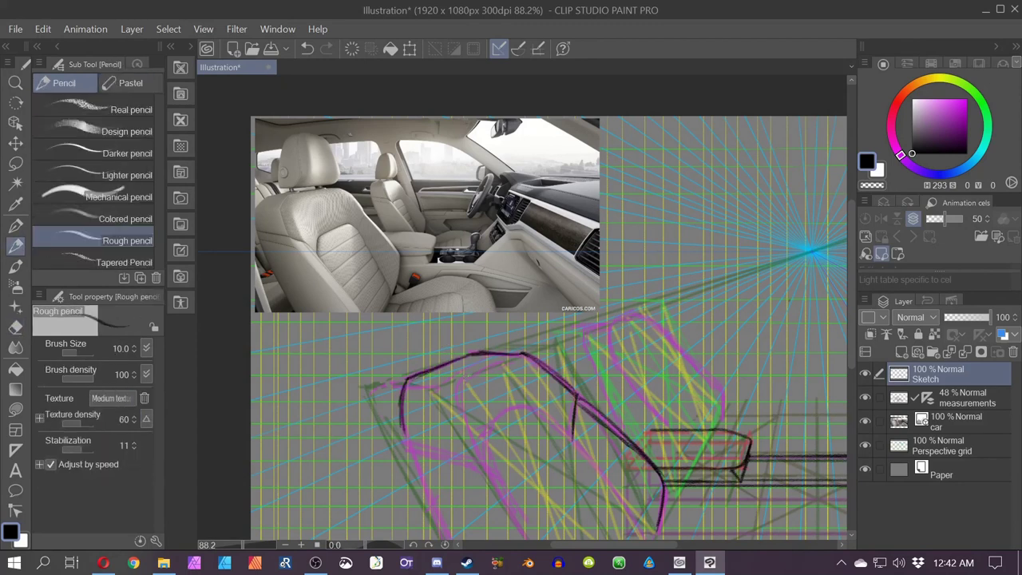
{"action": "mouse_move", "coordinate": [470, 376]}
{"action": "left_mouse_down"}
{"action": "mouse_move", "coordinate": [464, 418]}
{"action": "mouse_move", "coordinate": [484, 369]}
{"action": "mouse_move", "coordinate": [469, 405]}
{"action": "mouse_move", "coordinate": [420, 328]}
{"action": "left_mouse_up"}
- Draw the near seatback's front-face border in black as two roughly parallel contours running from the top to the canvas's lower edge
{"action": "left_click", "coordinate": [16, 326]}
{"action": "left_click", "coordinate": [18, 248]}
{"action": "left_click_drag", "start_coordinate": [415, 323], "coordinate": [435, 378]}
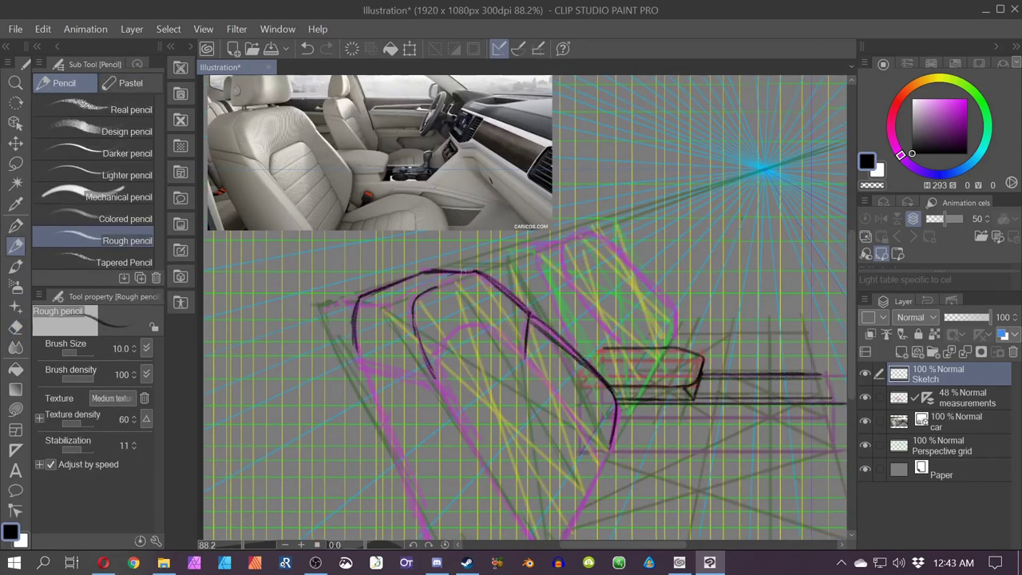
{"action": "mouse_move", "coordinate": [451, 274]}
{"action": "left_mouse_down"}
{"action": "mouse_move", "coordinate": [409, 292]}
{"action": "mouse_move", "coordinate": [393, 315]}
{"action": "mouse_move", "coordinate": [405, 360]}
{"action": "mouse_move", "coordinate": [444, 426]}
{"action": "mouse_move", "coordinate": [550, 537]}
{"action": "left_mouse_up"}
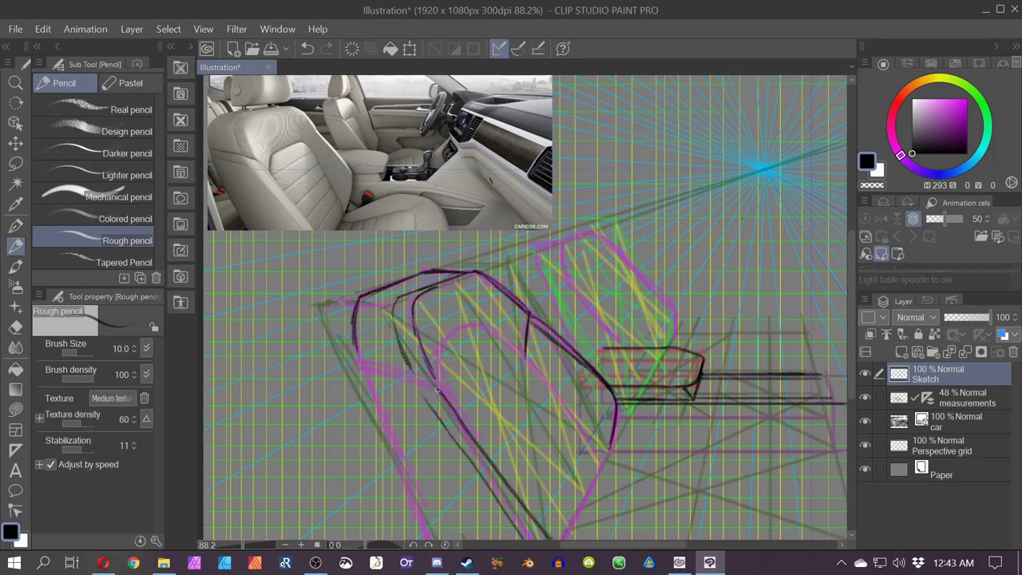
- Draw the near seatback's side seam in black and extend its outer side edge down to the canvas's lower edge
{"action": "mouse_move", "coordinate": [459, 409]}
{"action": "left_mouse_down"}
{"action": "mouse_move", "coordinate": [409, 368]}
{"action": "mouse_move", "coordinate": [433, 379]}
{"action": "mouse_move", "coordinate": [421, 394]}
{"action": "mouse_move", "coordinate": [432, 408]}
{"action": "mouse_move", "coordinate": [417, 389]}
{"action": "mouse_move", "coordinate": [368, 391]}
{"action": "left_mouse_up"}
{"action": "left_click_drag", "start_coordinate": [357, 354], "coordinate": [393, 440]}
{"action": "left_click_drag", "start_coordinate": [528, 312], "coordinate": [574, 347]}
{"action": "left_click_drag", "start_coordinate": [368, 390], "coordinate": [423, 523]}
{"action": "mouse_move", "coordinate": [423, 511]}
{"action": "left_mouse_down"}
{"action": "mouse_move", "coordinate": [399, 450]}
{"action": "mouse_move", "coordinate": [409, 479]}
{"action": "left_mouse_up"}
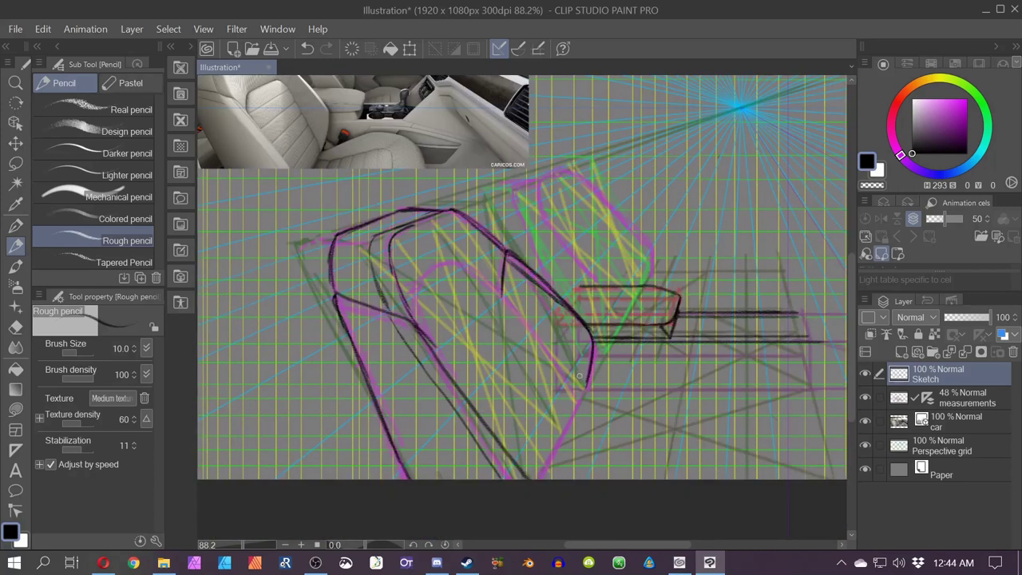
- Finish the near seatback's lower console-side edge and draw its arched inner cushion panel in black
{"action": "left_click_drag", "start_coordinate": [589, 375], "coordinate": [538, 479]}
{"action": "left_click_drag", "start_coordinate": [528, 392], "coordinate": [535, 452]}
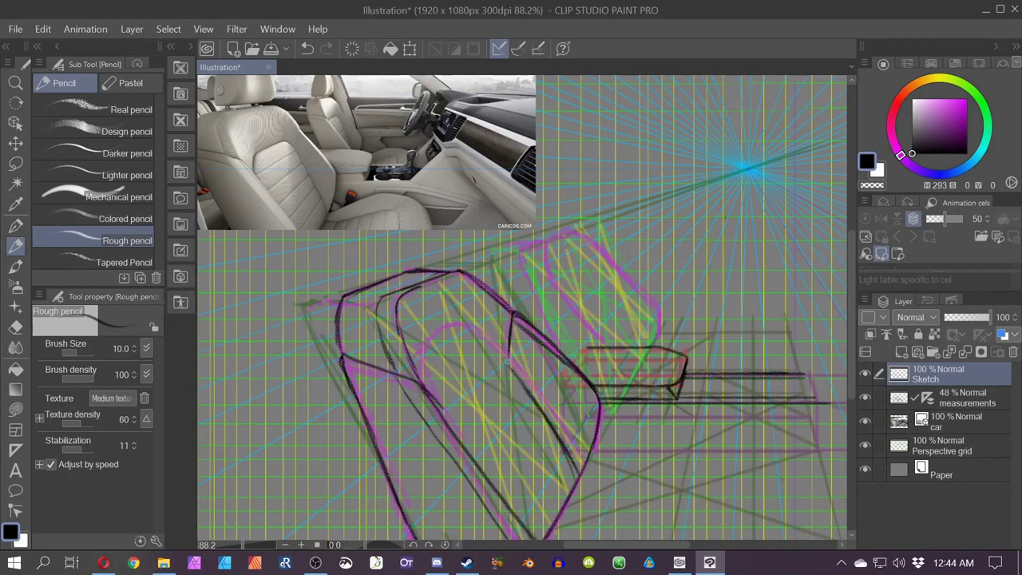
{"action": "scroll", "coordinate": [456, 298], "scroll_direction": "up", "scroll_amount": 2}
{"action": "mouse_move", "coordinate": [416, 453]}
{"action": "left_mouse_down"}
{"action": "mouse_move", "coordinate": [351, 415]}
{"action": "mouse_move", "coordinate": [324, 420]}
{"action": "mouse_move", "coordinate": [306, 463]}
{"action": "left_mouse_up"}
{"action": "left_click_drag", "start_coordinate": [503, 353], "coordinate": [609, 443]}
- On the measurements layer, draw a green guide and, with special ruler snapping on, a blue vanishing-point guide from near cushion to far seatback
{"action": "left_click", "coordinate": [905, 401]}
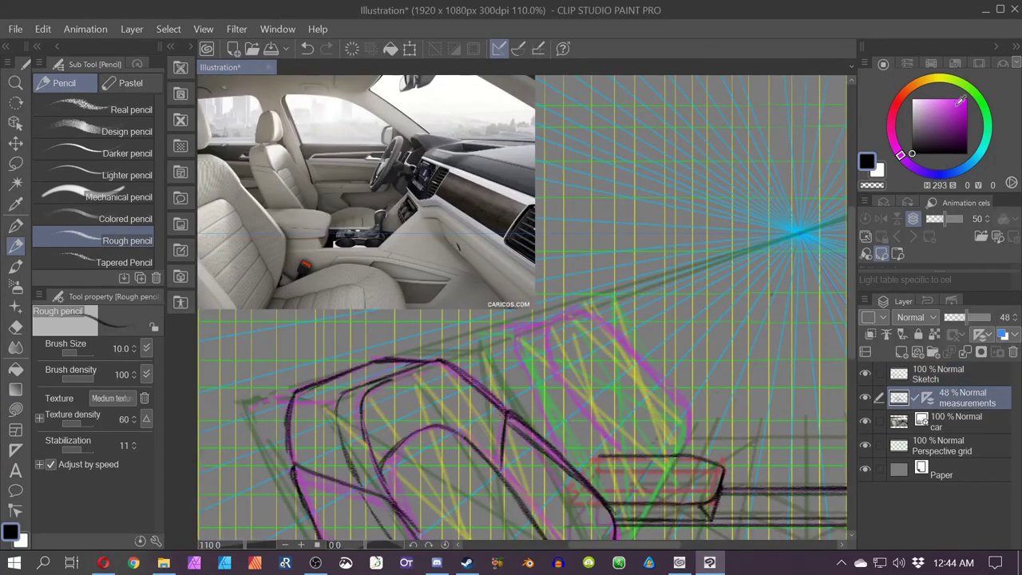
{"action": "left_click", "coordinate": [966, 99]}
{"action": "left_click", "coordinate": [971, 90]}
{"action": "left_click_drag", "start_coordinate": [510, 402], "coordinate": [690, 281]}
{"action": "left_click", "coordinate": [518, 49]}
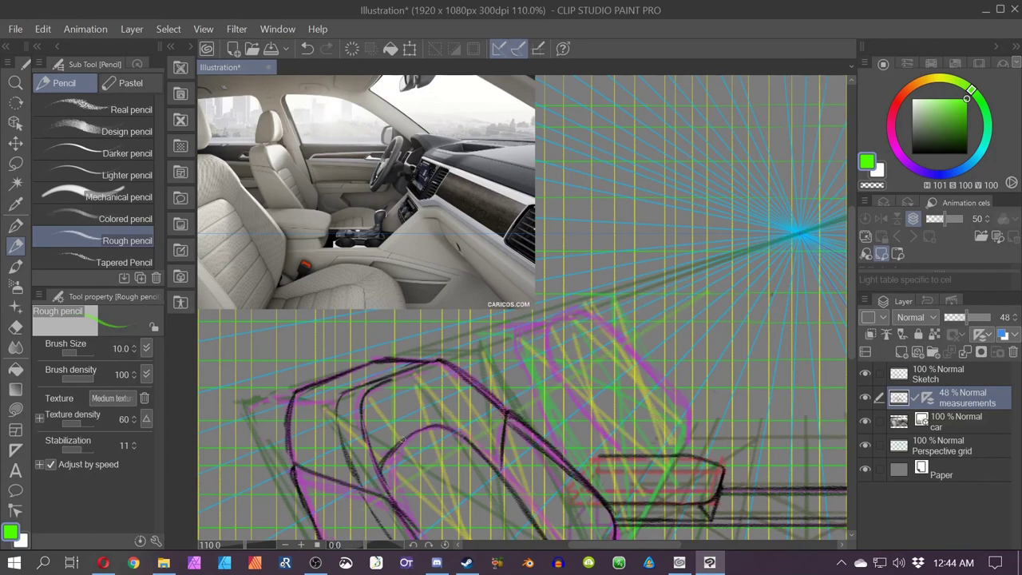
{"action": "left_click", "coordinate": [939, 81]}
{"action": "left_click_drag", "start_coordinate": [397, 444], "coordinate": [611, 330]}
{"action": "key", "text": "ctrl+z"}
{"action": "left_click", "coordinate": [946, 166]}
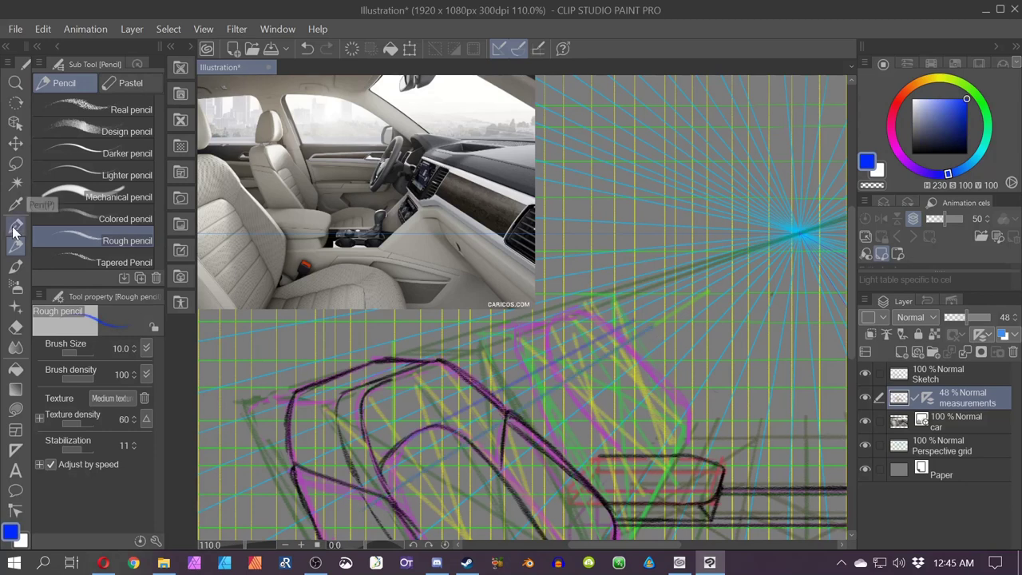
- Return to the Sketch layer in black, extend the armrest's top edge back to the near seatback, and undo the stray horizontal stroke
{"action": "left_click", "coordinate": [930, 373]}
{"action": "left_click", "coordinate": [911, 153]}
{"action": "left_click_drag", "start_coordinate": [454, 472], "coordinate": [392, 415]}
{"action": "mouse_move", "coordinate": [538, 399]}
{"action": "left_mouse_down"}
{"action": "mouse_move", "coordinate": [493, 398]}
{"action": "mouse_move", "coordinate": [519, 423]}
{"action": "left_mouse_up"}
{"action": "key", "text": "e"}
{"action": "key", "text": "p"}
{"action": "left_click_drag", "start_coordinate": [484, 382], "coordinate": [522, 381]}
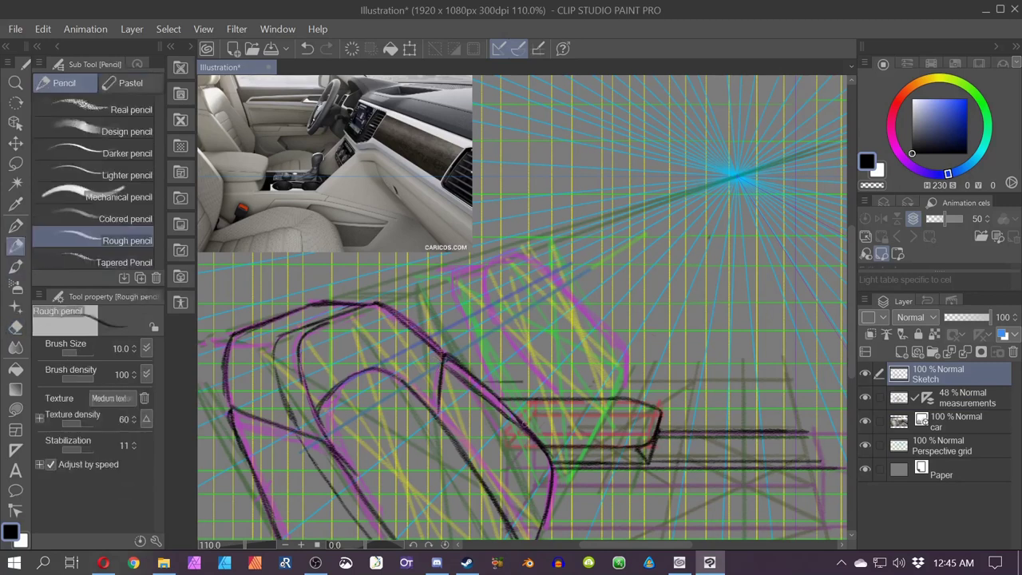
{"action": "key", "text": "ctrl+z"}
- Turn off special ruler snapping and draw the far seatback's outer side edge and front-face contour in black down to the armrest
{"action": "left_click", "coordinate": [516, 49]}
{"action": "left_click_drag", "start_coordinate": [463, 311], "coordinate": [539, 377]}
{"action": "mouse_move", "coordinate": [533, 338]}
{"action": "left_mouse_down"}
{"action": "mouse_move", "coordinate": [578, 463]}
{"action": "mouse_move", "coordinate": [448, 398]}
{"action": "left_mouse_up"}
{"action": "key", "text": "ctrl+z"}
{"action": "mouse_move", "coordinate": [414, 281]}
{"action": "left_mouse_down"}
{"action": "mouse_move", "coordinate": [424, 324]}
{"action": "mouse_move", "coordinate": [493, 408]}
{"action": "left_mouse_up"}
{"action": "mouse_move", "coordinate": [435, 348]}
{"action": "left_mouse_down"}
{"action": "mouse_move", "coordinate": [620, 416]}
{"action": "mouse_move", "coordinate": [466, 329]}
{"action": "mouse_move", "coordinate": [627, 457]}
{"action": "left_mouse_up"}
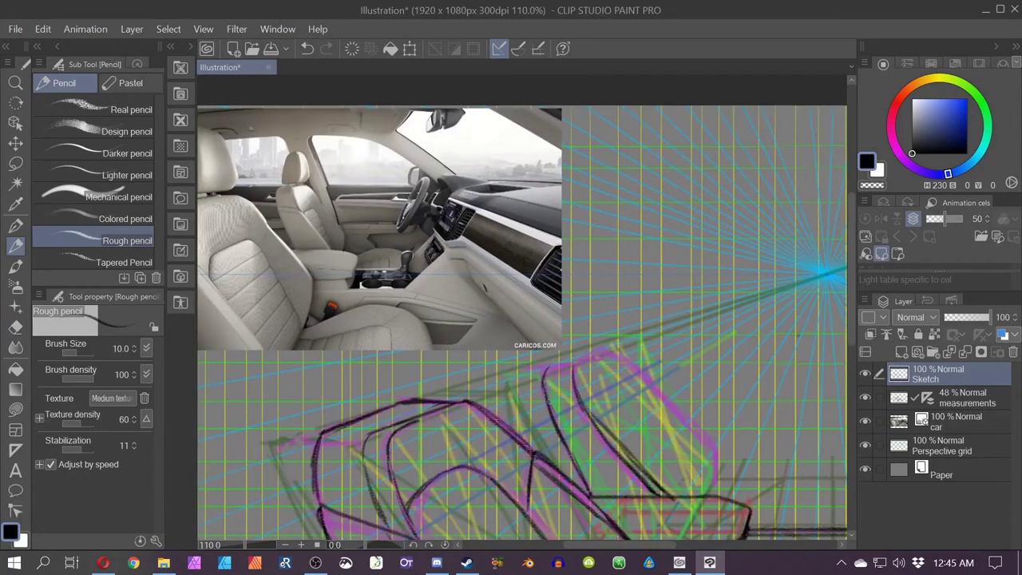
- Add the far seatback's side seam, a top edge snapped to the perspective ruler, and a doubled upper corner curve in black
{"action": "left_click_drag", "start_coordinate": [560, 402], "coordinate": [594, 417]}
{"action": "key", "text": "e"}
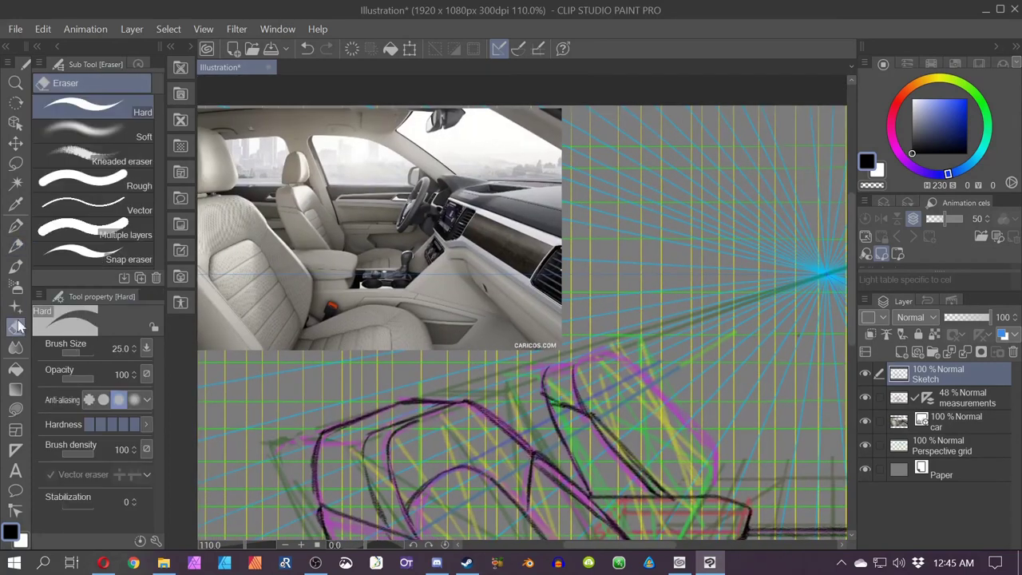
{"action": "left_click", "coordinate": [15, 266]}
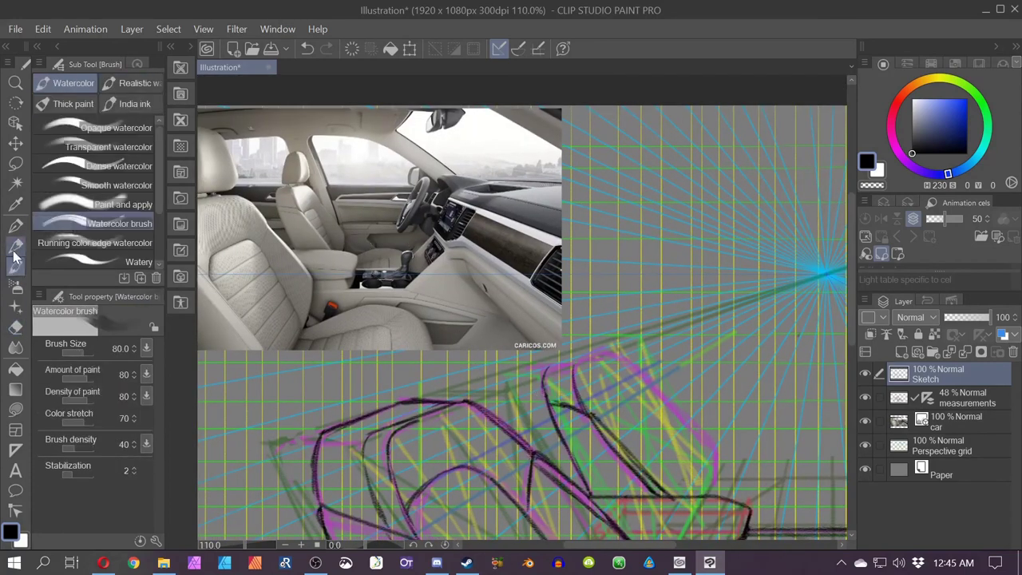
{"action": "left_click", "coordinate": [15, 245]}
{"action": "key", "text": "ctrl+2"}
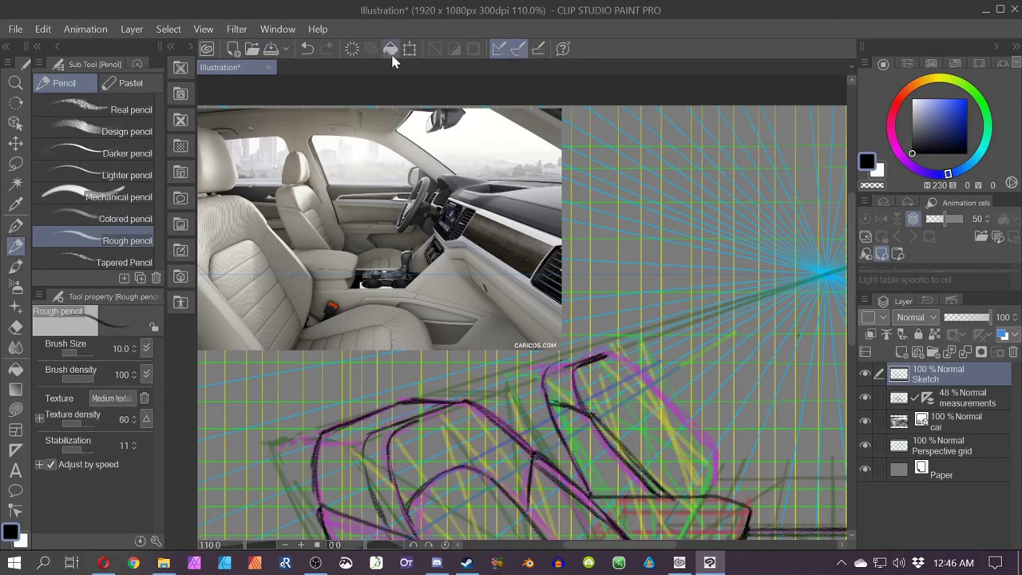
{"action": "key", "text": "ctrl+2"}
{"action": "left_click_drag", "start_coordinate": [567, 370], "coordinate": [574, 405]}
{"action": "key", "text": "ctrl+2"}
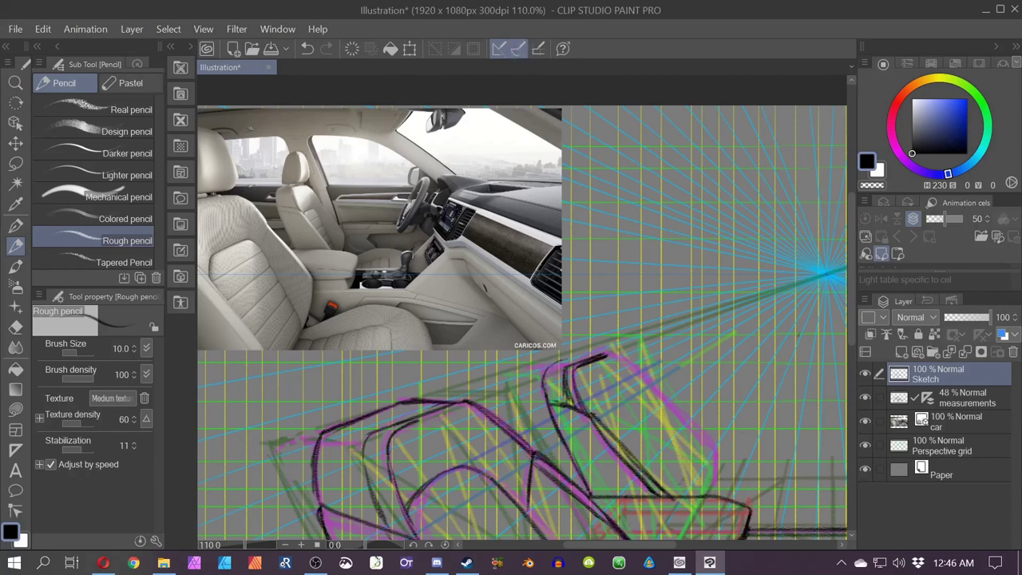
{"action": "left_click_drag", "start_coordinate": [554, 367], "coordinate": [600, 352]}
{"action": "key", "text": "ctrl+z"}
{"action": "key", "text": "ctrl+2"}
- Draw the far seatback's arched inner cushion panel and its armrest-side outer edge in black
{"action": "key", "text": "space"}
{"action": "left_click_drag", "start_coordinate": [619, 455], "coordinate": [533, 426]}
{"action": "mouse_move", "coordinate": [506, 328]}
{"action": "left_mouse_down"}
{"action": "mouse_move", "coordinate": [525, 322]}
{"action": "mouse_move", "coordinate": [558, 351]}
{"action": "mouse_move", "coordinate": [620, 453]}
{"action": "left_mouse_up"}
{"action": "left_click_drag", "start_coordinate": [534, 355], "coordinate": [507, 381]}
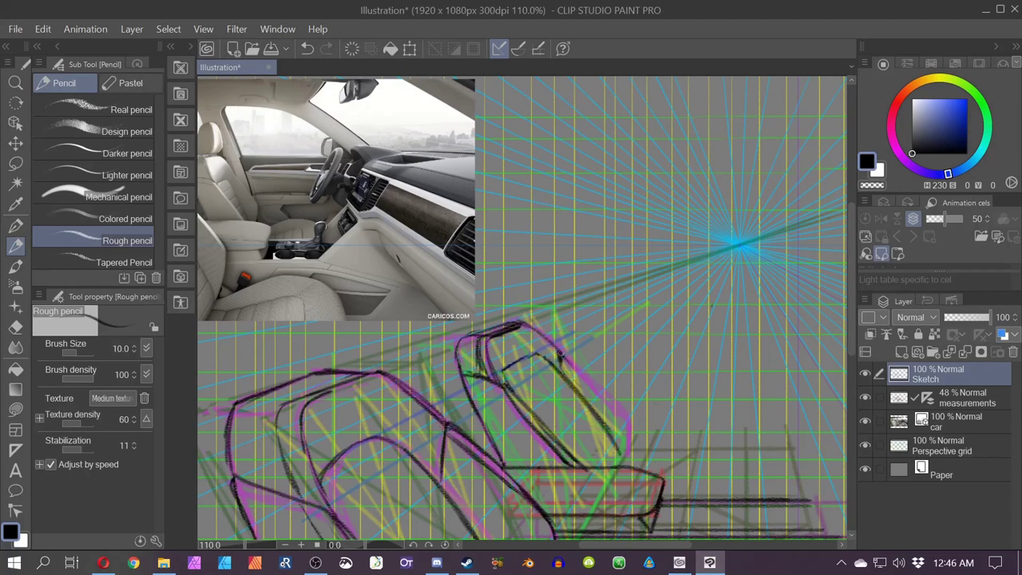
{"action": "mouse_move", "coordinate": [559, 354]}
{"action": "left_mouse_down"}
{"action": "mouse_move", "coordinate": [621, 413]}
{"action": "mouse_move", "coordinate": [619, 471]}
{"action": "left_mouse_up"}
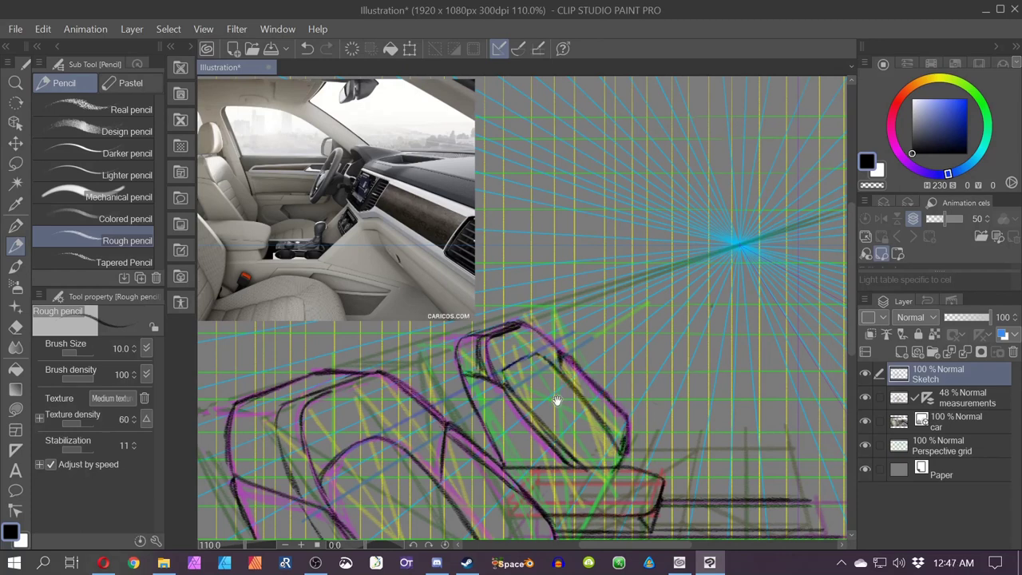
- Hide the Sketch layer
{"action": "left_click_drag", "start_coordinate": [557, 400], "coordinate": [640, 455]}
{"action": "left_click_drag", "start_coordinate": [493, 463], "coordinate": [439, 308]}
{"action": "scroll", "coordinate": [439, 308], "scroll_direction": "down", "scroll_amount": 3}
{"action": "left_click_drag", "start_coordinate": [436, 445], "coordinate": [383, 447]}
{"action": "left_click", "coordinate": [866, 375]}
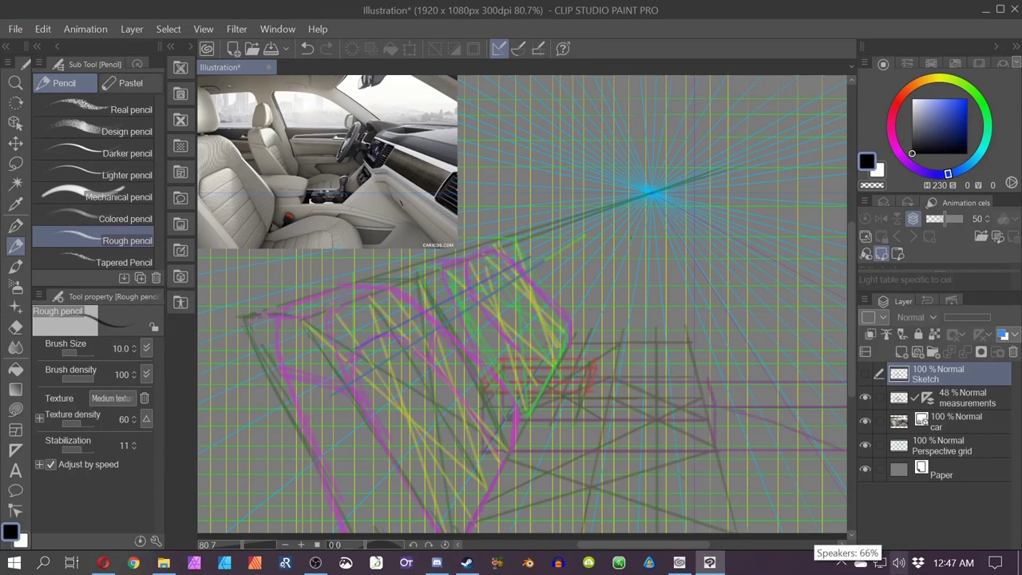
- On the measurements layer, draw blue diagonals across the far seatback's front face to find its centre
{"action": "left_click_drag", "start_coordinate": [955, 117], "coordinate": [965, 98]}
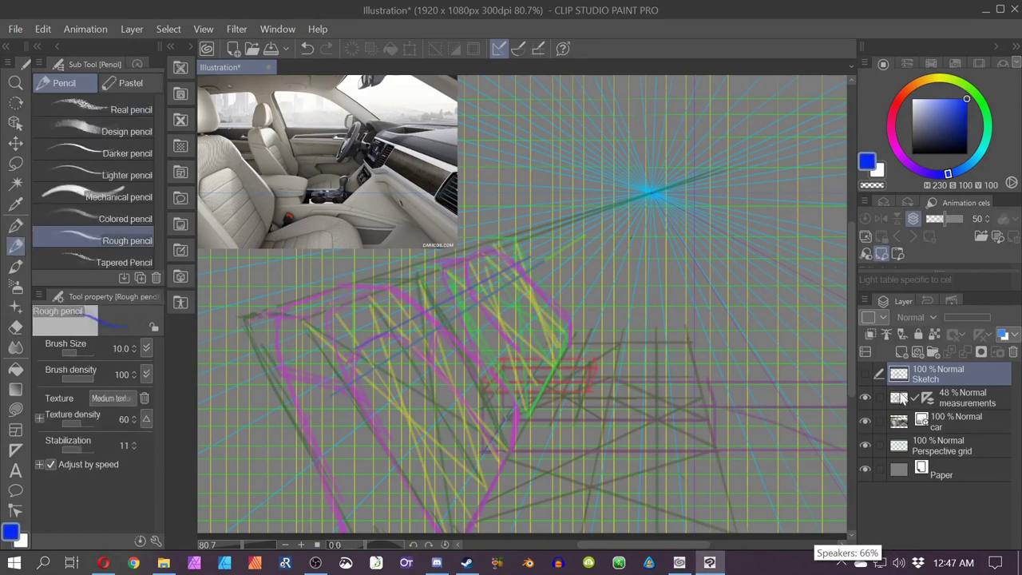
{"action": "left_click", "coordinate": [896, 406]}
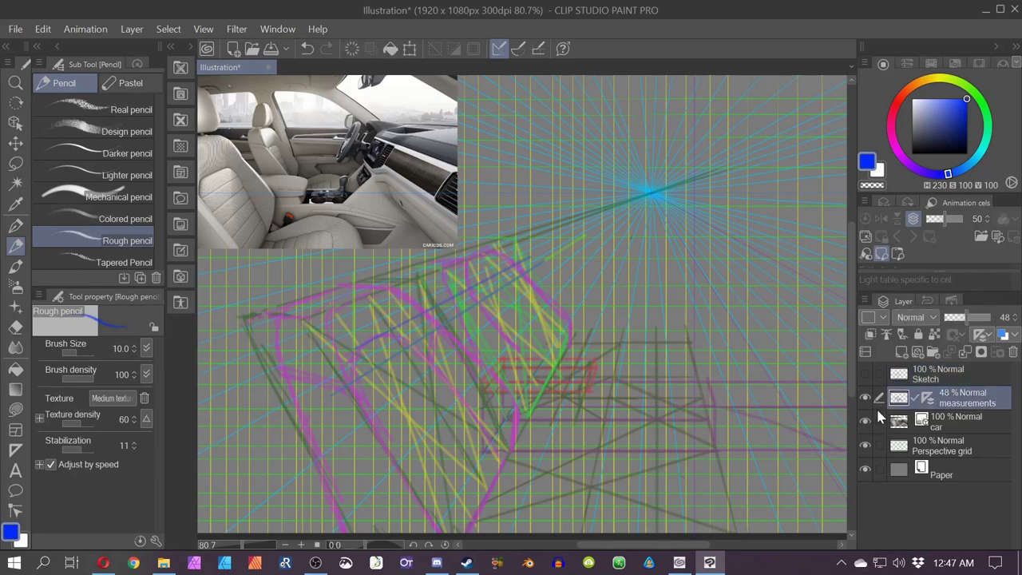
{"action": "left_click_drag", "start_coordinate": [443, 266], "coordinate": [569, 338]}
{"action": "left_click_drag", "start_coordinate": [516, 242], "coordinate": [523, 389]}
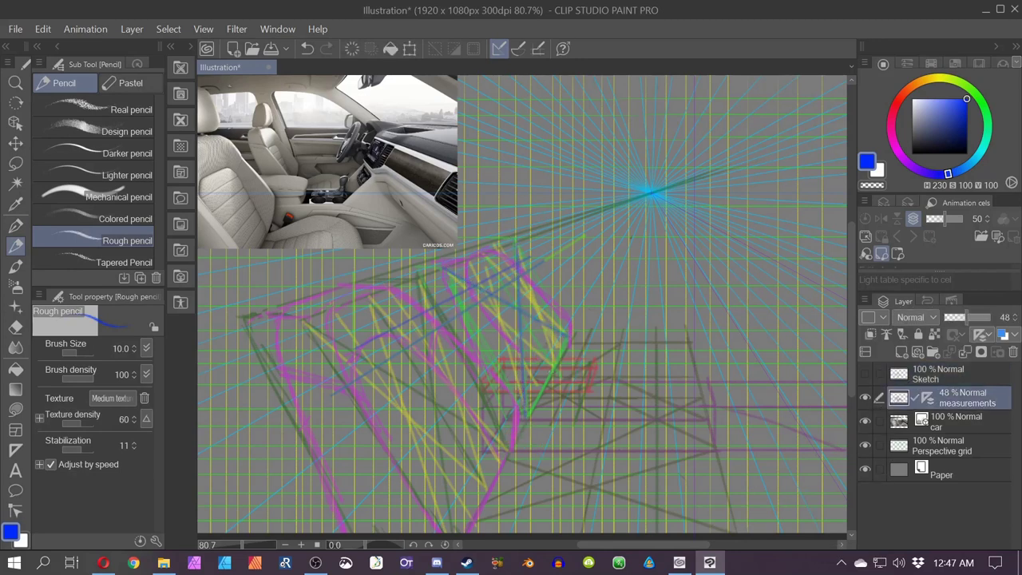
{"action": "left_click_drag", "start_coordinate": [521, 314], "coordinate": [555, 365]}
- Turn on special ruler snapping and draw blue horizontal guides from the far seatback's top and base, joined by a vertical line
{"action": "mouse_move", "coordinate": [520, 312]}
{"action": "left_mouse_down"}
{"action": "mouse_move", "coordinate": [482, 252]}
{"action": "mouse_move", "coordinate": [770, 153]}
{"action": "left_mouse_up"}
{"action": "left_click", "coordinate": [518, 49]}
{"action": "key", "text": "ctrl+z"}
{"action": "left_click_drag", "start_coordinate": [483, 246], "coordinate": [741, 257]}
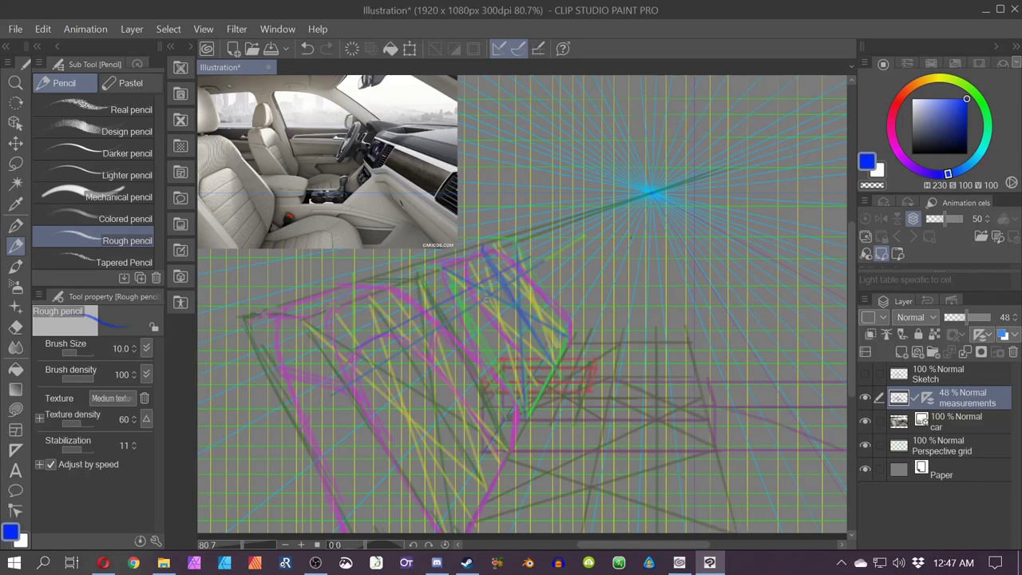
{"action": "left_click_drag", "start_coordinate": [483, 248], "coordinate": [755, 157]}
{"action": "left_click_drag", "start_coordinate": [548, 398], "coordinate": [374, 422]}
{"action": "key", "text": "ctrl+z"}
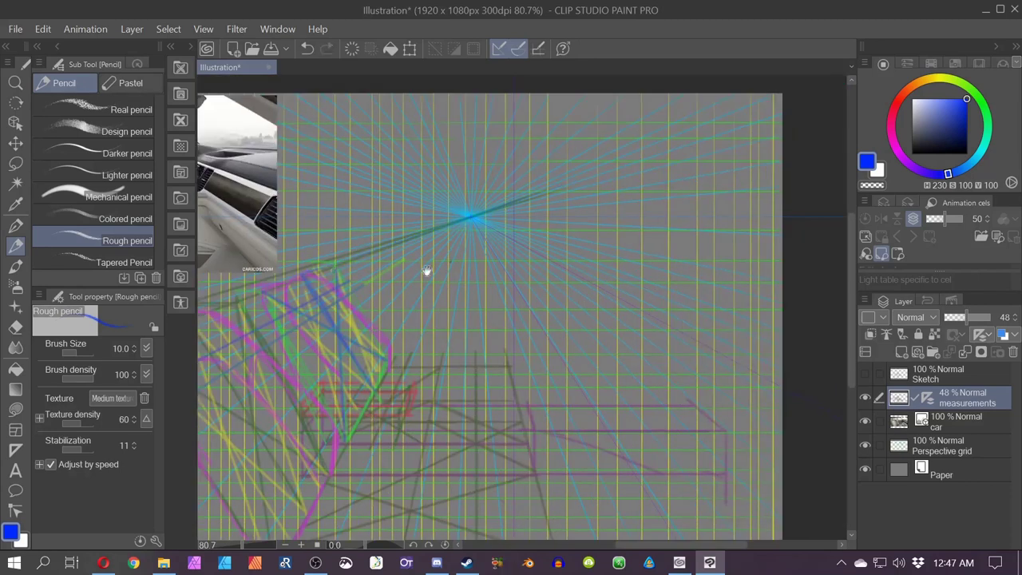
{"action": "left_click_drag", "start_coordinate": [427, 271], "coordinate": [404, 280]}
{"action": "left_click_drag", "start_coordinate": [297, 283], "coordinate": [680, 317]}
{"action": "left_click_drag", "start_coordinate": [395, 399], "coordinate": [579, 325]}
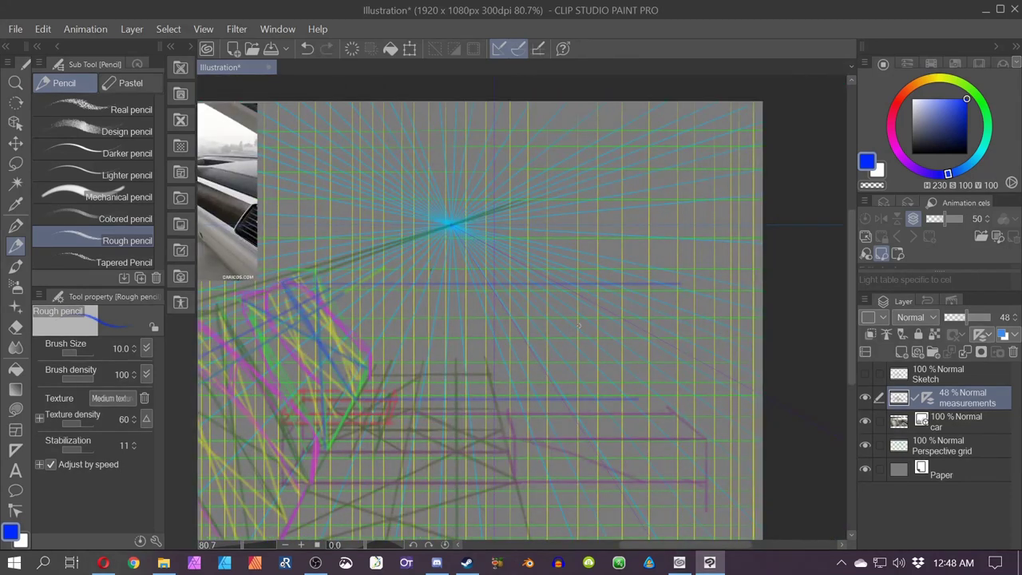
{"action": "left_click_drag", "start_coordinate": [517, 397], "coordinate": [520, 280]}
{"action": "left_click_drag", "start_coordinate": [378, 370], "coordinate": [460, 363]}
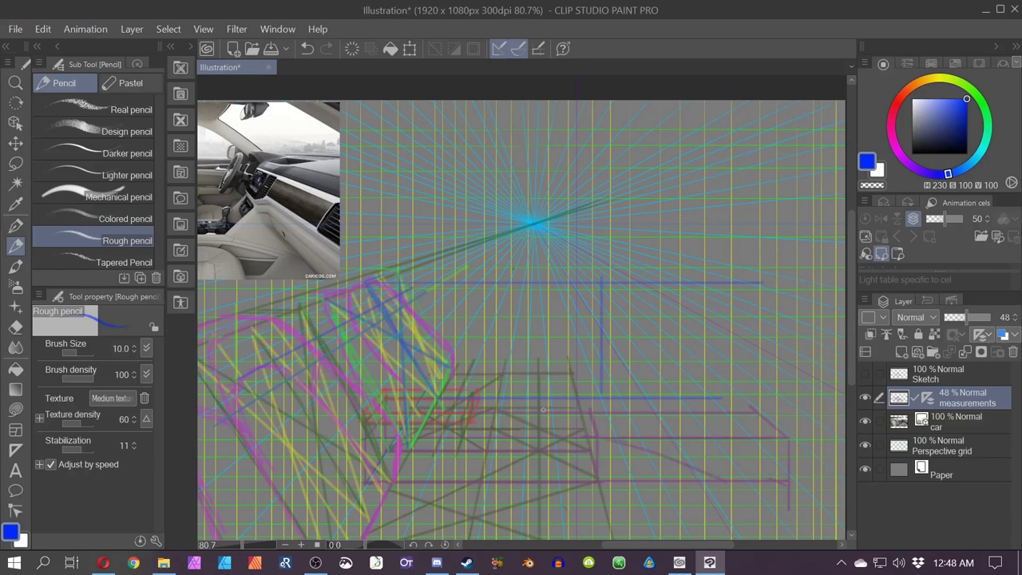
- Show the Sketch layer again over the measurement guides
{"action": "left_click_drag", "start_coordinate": [359, 410], "coordinate": [529, 449]}
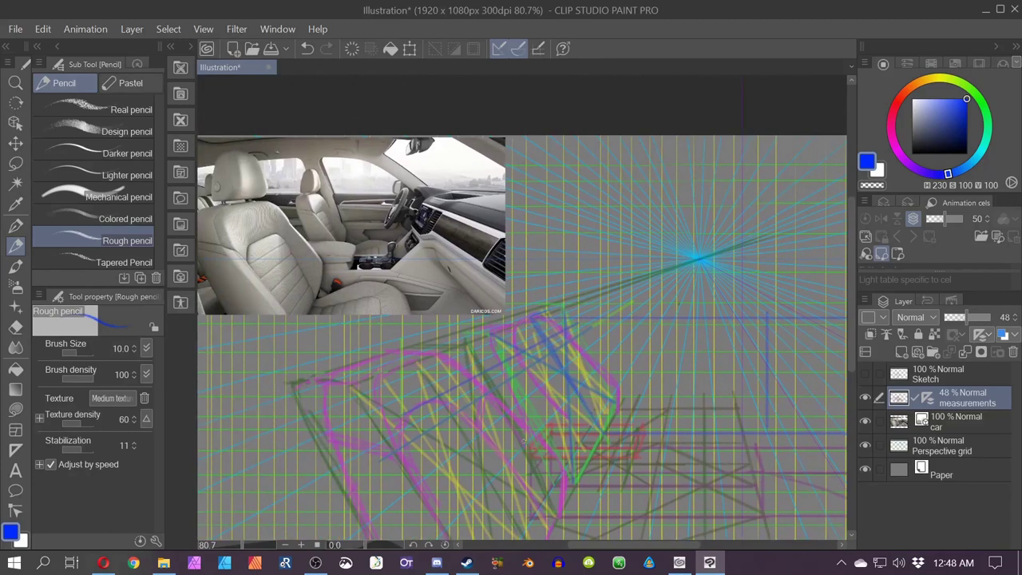
{"action": "scroll", "coordinate": [525, 445], "scroll_direction": "down", "scroll_amount": 5}
{"action": "left_click_drag", "start_coordinate": [444, 407], "coordinate": [443, 471]}
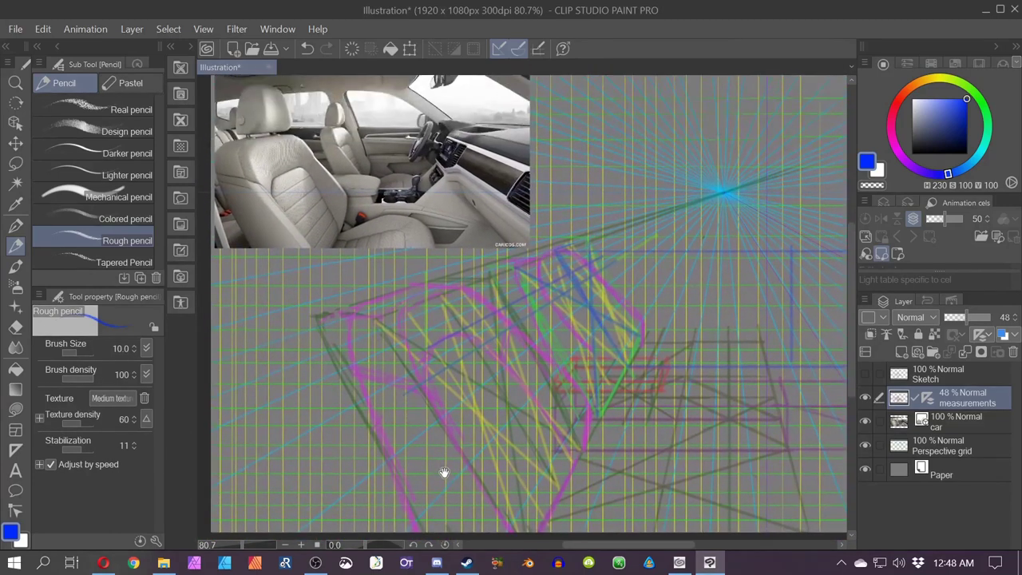
{"action": "left_click", "coordinate": [866, 374]}
{"action": "mouse_move", "coordinate": [657, 521]}
{"action": "left_mouse_down"}
{"action": "mouse_move", "coordinate": [503, 440]}
{"action": "mouse_move", "coordinate": [513, 488]}
{"action": "mouse_move", "coordinate": [581, 484]}
{"action": "left_mouse_up"}
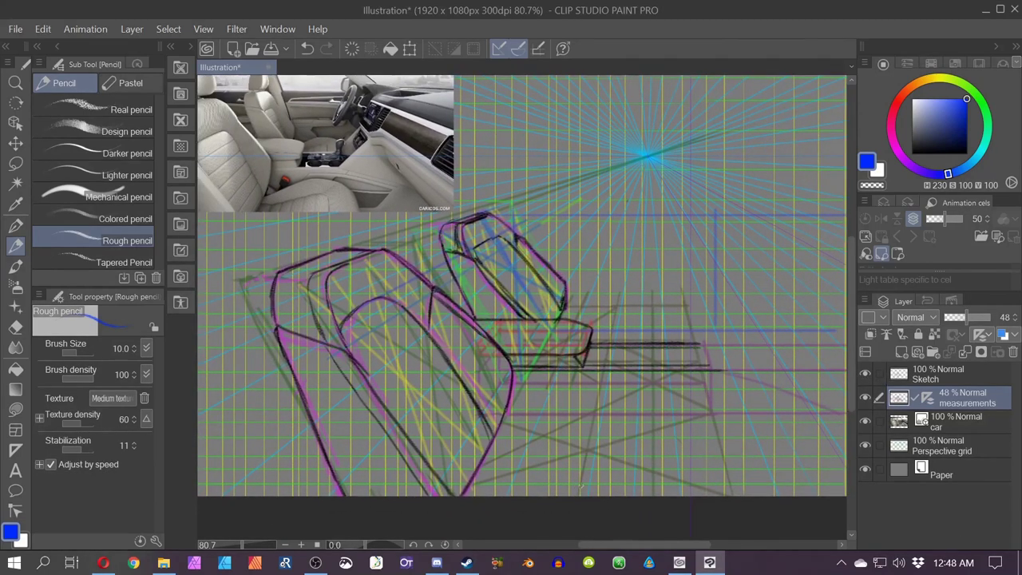
- Trace the near seatback's arched inner cushion panel in cyan on the measurements layer
{"action": "left_click", "coordinate": [980, 148]}
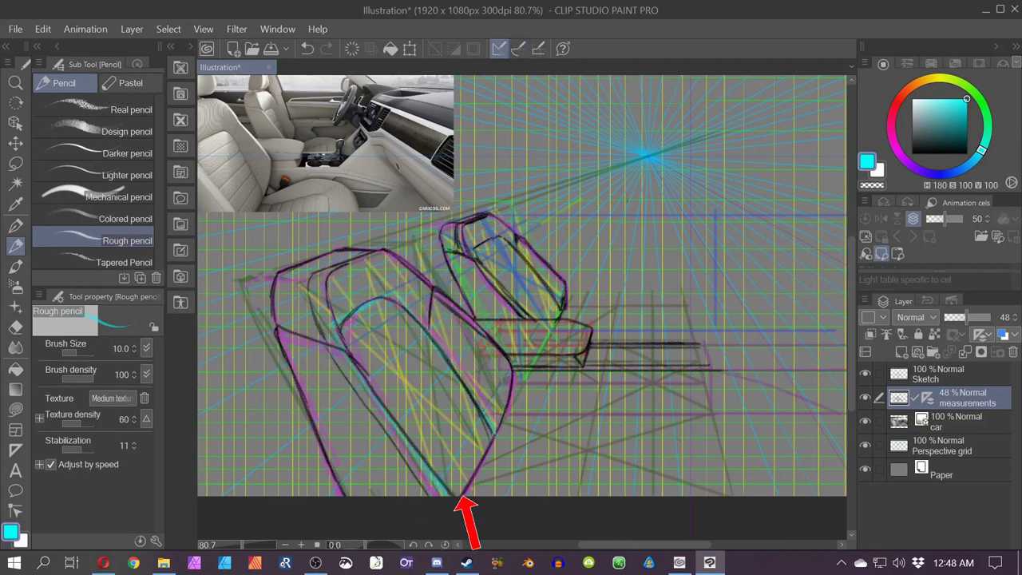
{"action": "left_click_drag", "start_coordinate": [371, 404], "coordinate": [343, 385]}
{"action": "left_click", "coordinate": [430, 480], "text": "shift"}
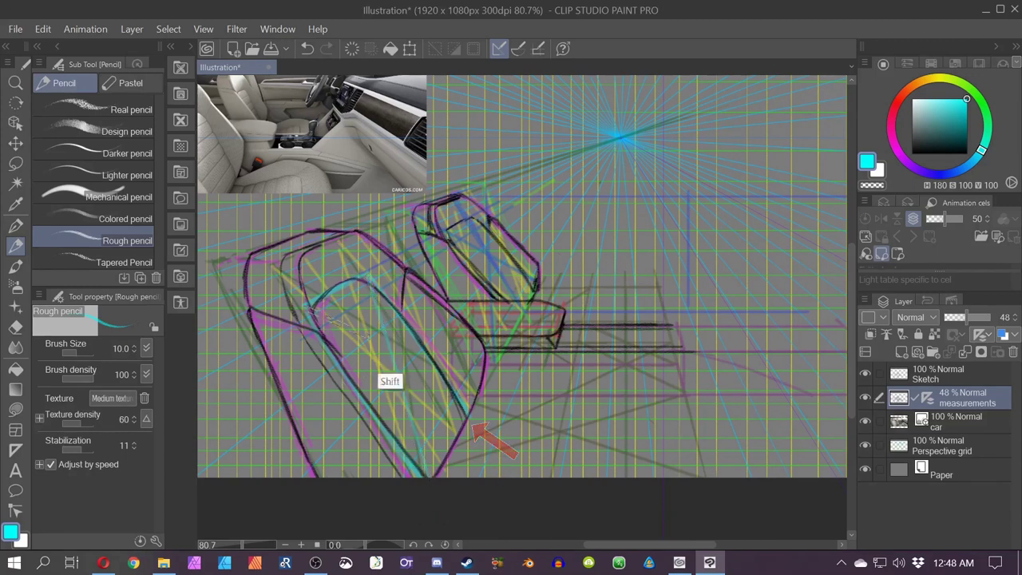
- Turn on special ruler snapping and subdivide both seatback cushion panels with red diagonals and perspective guide lines
{"action": "key", "text": "ctrl+2"}
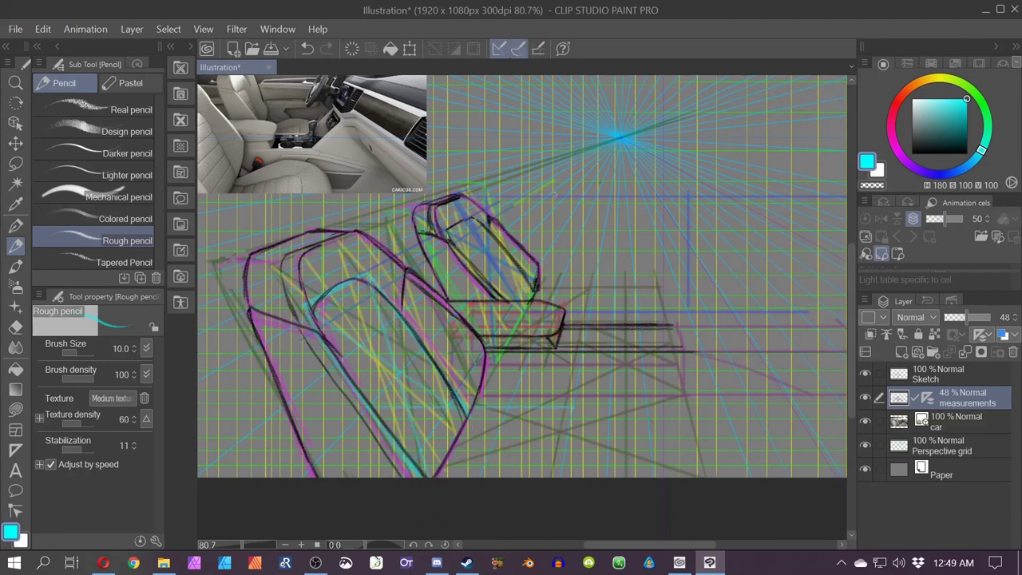
{"action": "key", "text": "ctrl+z"}
{"action": "left_click_drag", "start_coordinate": [979, 95], "coordinate": [902, 94]}
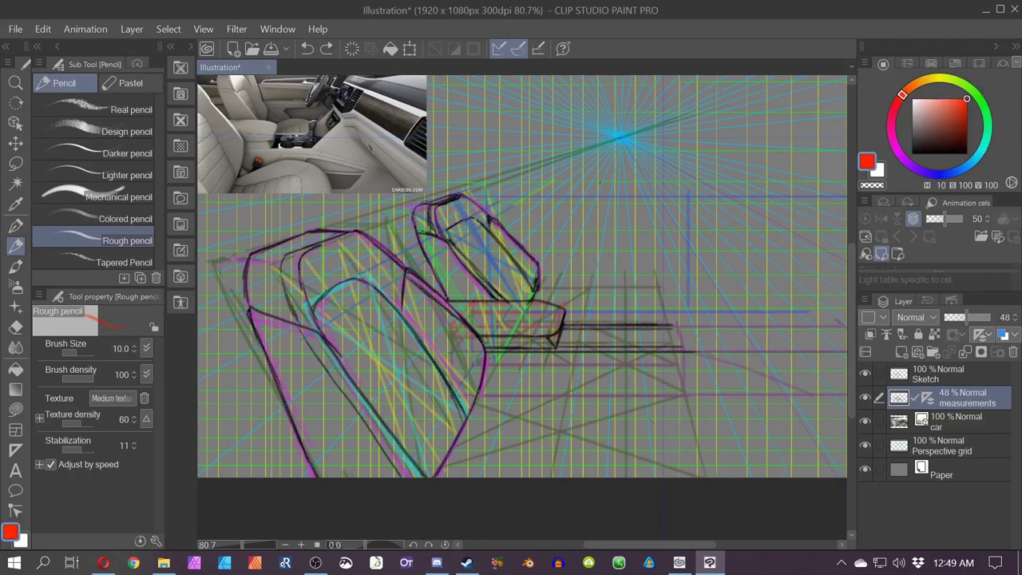
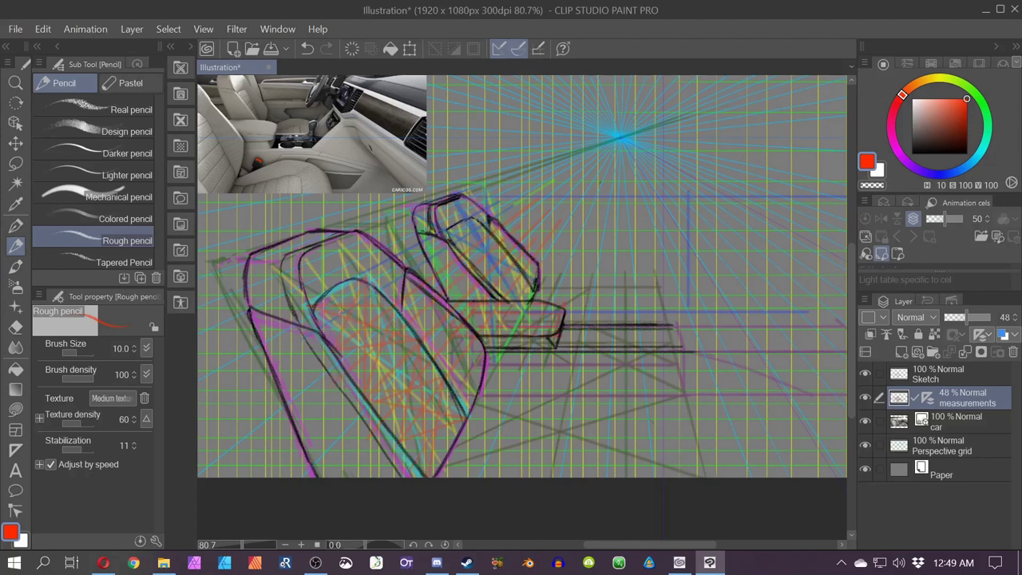
- On the Sketch layer, draw black crosswise seams down the near seatback's inner cushion panel, following the red guides
{"action": "left_click", "coordinate": [915, 375]}
{"action": "left_click_drag", "start_coordinate": [915, 151], "coordinate": [898, 160]}
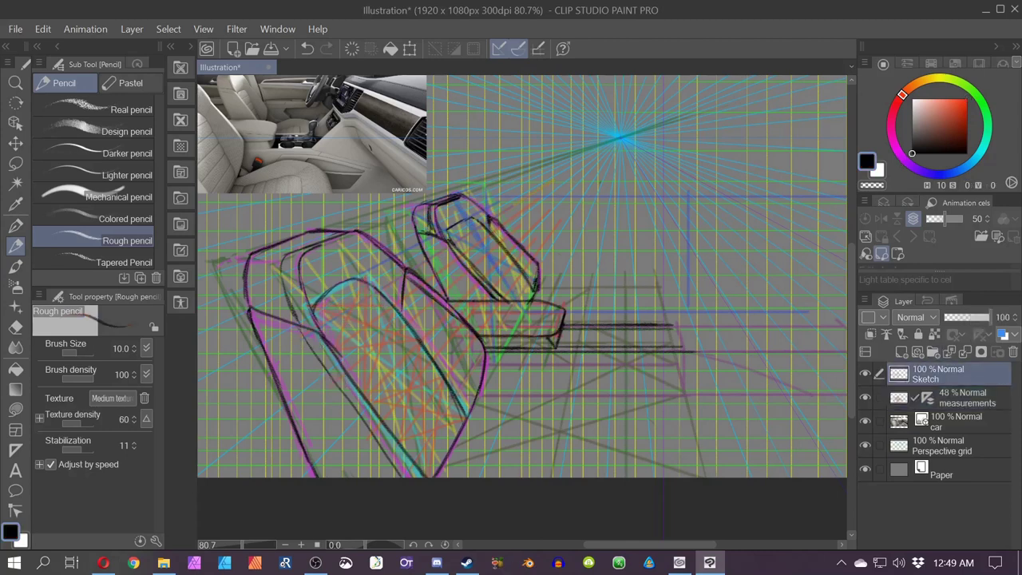
{"action": "left_click_drag", "start_coordinate": [319, 328], "coordinate": [382, 290]}
{"action": "left_click_drag", "start_coordinate": [328, 352], "coordinate": [387, 309]}
{"action": "left_click_drag", "start_coordinate": [343, 375], "coordinate": [407, 322]}
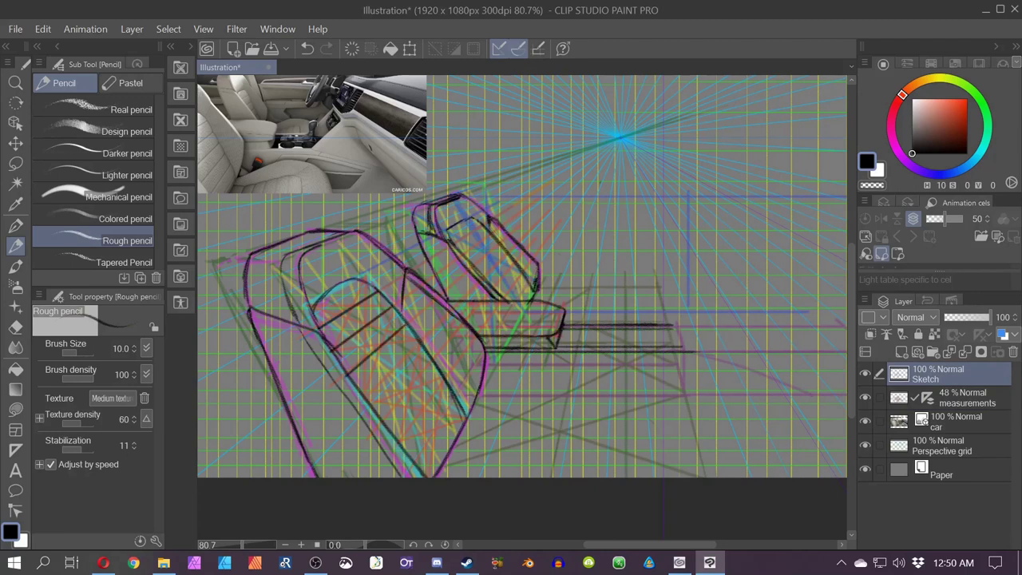
{"action": "left_click_drag", "start_coordinate": [366, 398], "coordinate": [418, 348]}
{"action": "mouse_move", "coordinate": [380, 421]}
{"action": "left_mouse_down"}
{"action": "mouse_move", "coordinate": [434, 361]}
{"action": "mouse_move", "coordinate": [399, 442]}
{"action": "left_mouse_up"}
{"action": "left_click_drag", "start_coordinate": [452, 401], "coordinate": [415, 459]}
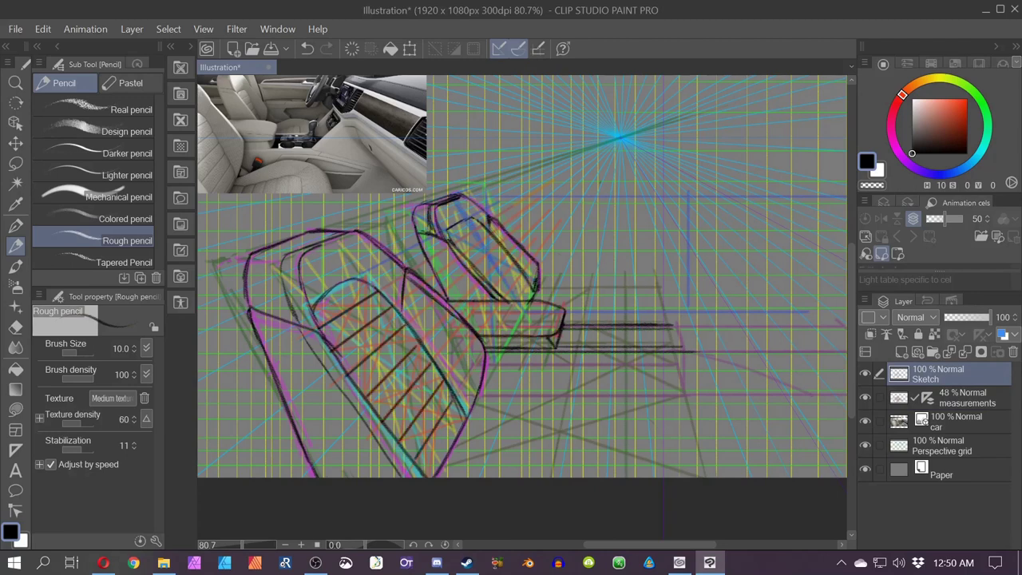
- Draw matching black crosswise seams down the far seatback's inner cushion panel
{"action": "key", "text": "space"}
{"action": "left_click_drag", "start_coordinate": [347, 380], "coordinate": [330, 474]}
{"action": "mouse_move", "coordinate": [435, 339]}
{"action": "left_mouse_down"}
{"action": "mouse_move", "coordinate": [466, 316]}
{"action": "mouse_move", "coordinate": [473, 324]}
{"action": "left_mouse_up"}
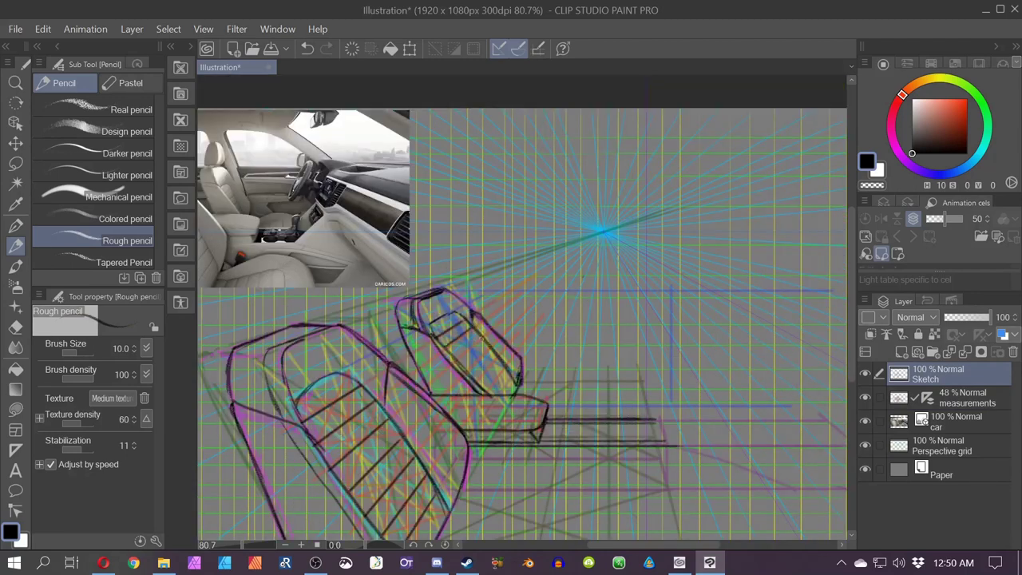
{"action": "mouse_move", "coordinate": [455, 362]}
{"action": "left_mouse_down"}
{"action": "mouse_move", "coordinate": [486, 335]}
{"action": "mouse_move", "coordinate": [492, 345]}
{"action": "left_mouse_up"}
{"action": "left_click_drag", "start_coordinate": [477, 381], "coordinate": [498, 356]}
{"action": "mouse_move", "coordinate": [487, 393]}
{"action": "left_mouse_down"}
{"action": "mouse_move", "coordinate": [508, 364]}
{"action": "mouse_move", "coordinate": [629, 427]}
{"action": "left_mouse_up"}
{"action": "key", "text": "space"}
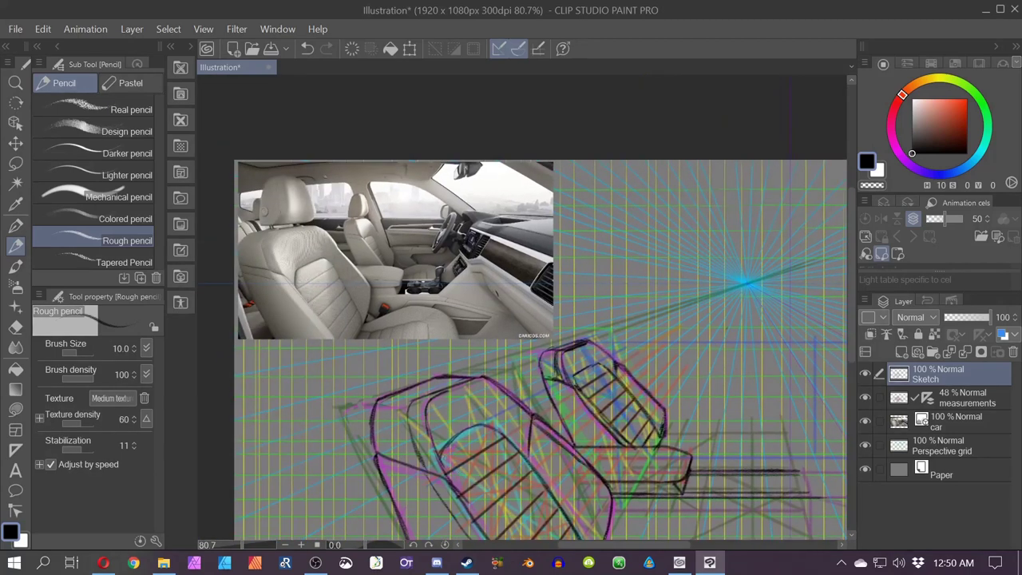
- Draw the near seat cushion's curved console-side edge freehand from the seatback, with its front dropping vertically to the canvas edge
{"action": "key", "text": "space"}
{"action": "left_click_drag", "start_coordinate": [607, 487], "coordinate": [453, 317]}
{"action": "left_click_drag", "start_coordinate": [449, 371], "coordinate": [592, 371]}
{"action": "key", "text": "ctrl+z"}
{"action": "left_click", "coordinate": [518, 50]}
{"action": "key", "text": "space"}
{"action": "left_click_drag", "start_coordinate": [330, 361], "coordinate": [388, 404]}
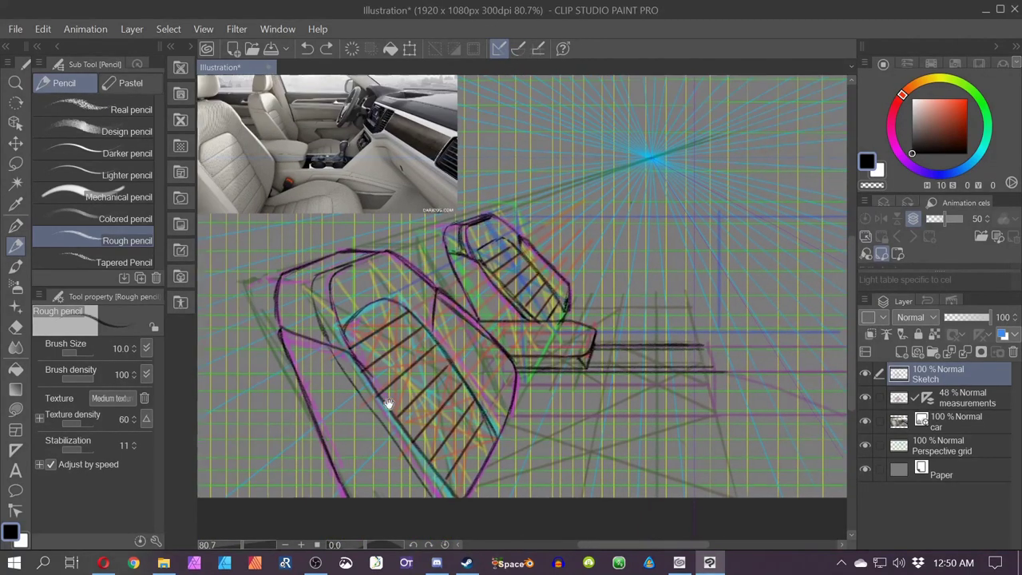
{"action": "mouse_move", "coordinate": [511, 413]}
{"action": "left_mouse_down"}
{"action": "mouse_move", "coordinate": [653, 415]}
{"action": "mouse_move", "coordinate": [681, 429]}
{"action": "mouse_move", "coordinate": [692, 463]}
{"action": "left_mouse_up"}
{"action": "left_click", "coordinate": [516, 53]}
{"action": "mouse_move", "coordinate": [680, 429]}
{"action": "left_mouse_down"}
{"action": "mouse_move", "coordinate": [693, 458]}
{"action": "mouse_move", "coordinate": [682, 522]}
{"action": "left_mouse_up"}
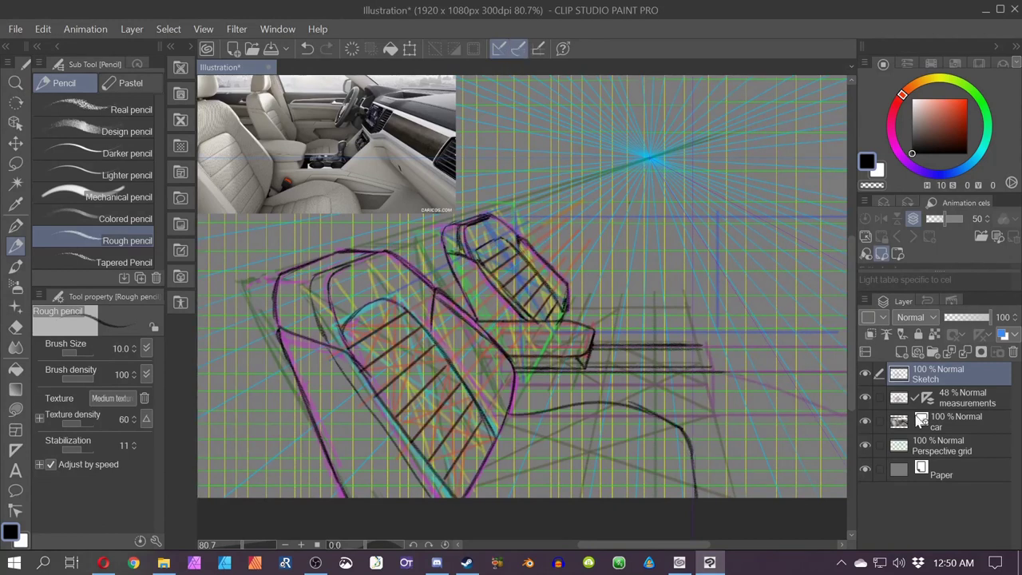
- Add an upright guide from the near cushion's front toward the far seat, and outline the near cushion's inner panel in black
{"action": "left_click_drag", "start_coordinate": [668, 271], "coordinate": [695, 453]}
{"action": "left_click_drag", "start_coordinate": [630, 455], "coordinate": [630, 500]}
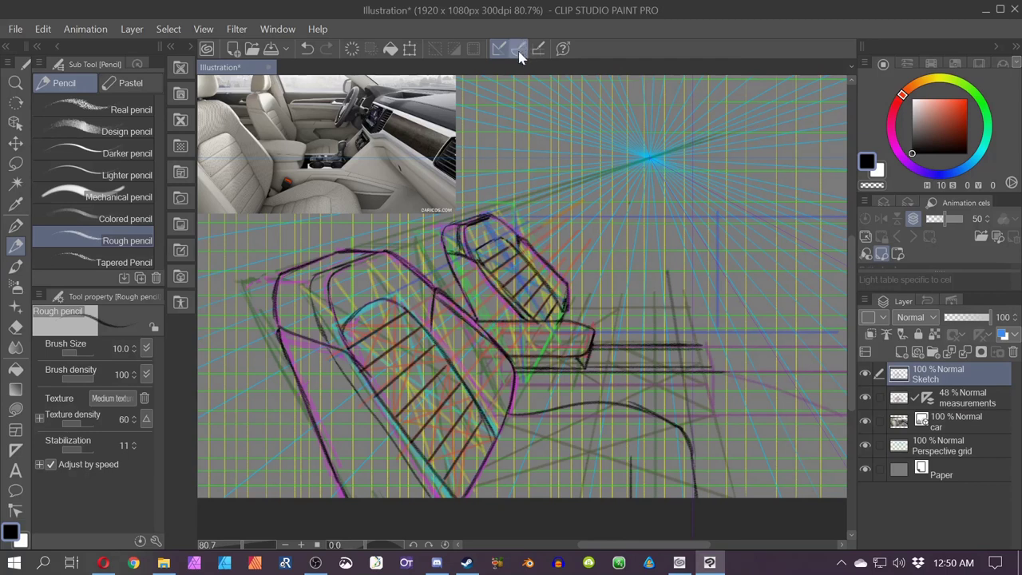
{"action": "left_click", "coordinate": [518, 53]}
{"action": "mouse_move", "coordinate": [631, 457]}
{"action": "left_mouse_down"}
{"action": "mouse_move", "coordinate": [564, 432]}
{"action": "mouse_move", "coordinate": [504, 441]}
{"action": "mouse_move", "coordinate": [579, 431]}
{"action": "left_mouse_up"}
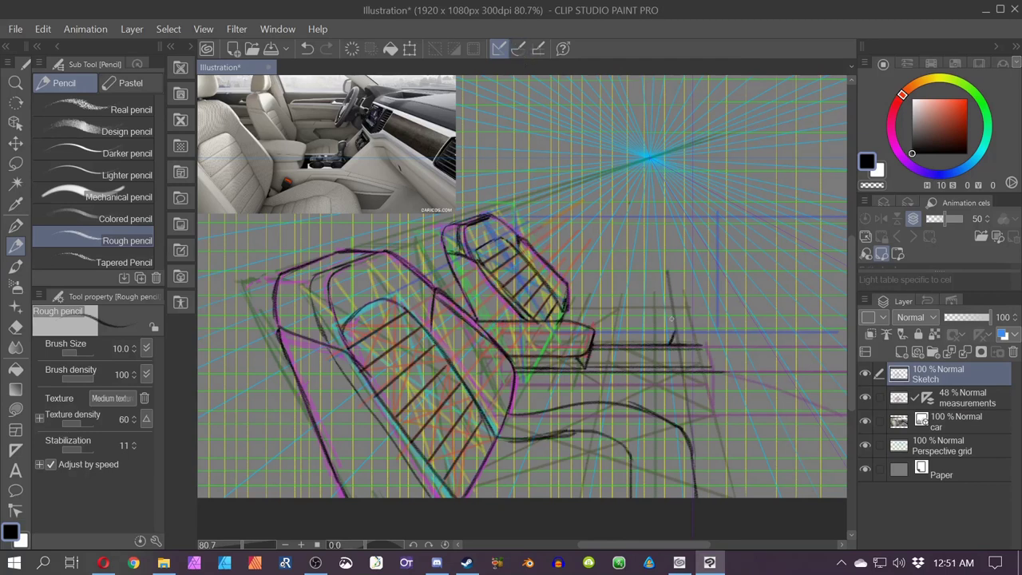
- Draw the far seat cushion's outline and inner panel edge in black, aligning the panel's front with a vertical guide
{"action": "mouse_move", "coordinate": [675, 337]}
{"action": "left_mouse_down"}
{"action": "mouse_move", "coordinate": [670, 308]}
{"action": "mouse_move", "coordinate": [611, 295]}
{"action": "mouse_move", "coordinate": [569, 308]}
{"action": "left_mouse_up"}
{"action": "key", "text": "ctrl+2"}
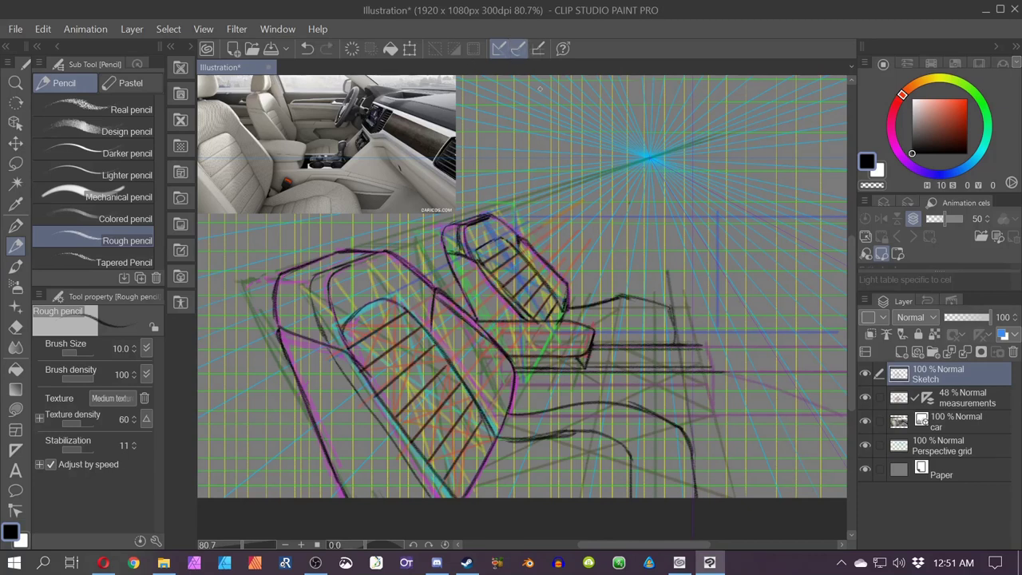
{"action": "left_click", "coordinate": [950, 397]}
{"action": "left_click_drag", "start_coordinate": [639, 319], "coordinate": [632, 438]}
{"action": "left_click", "coordinate": [926, 373]}
{"action": "left_click_drag", "start_coordinate": [638, 312], "coordinate": [637, 350]}
{"action": "left_click", "coordinate": [518, 49]}
{"action": "left_click_drag", "start_coordinate": [627, 307], "coordinate": [564, 313]}
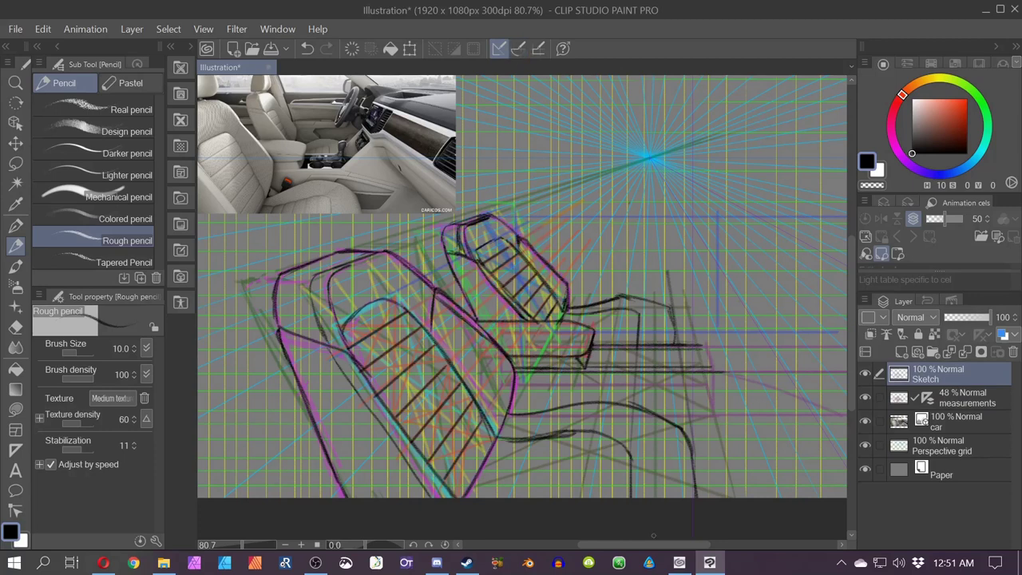
{"action": "left_click_drag", "start_coordinate": [624, 440], "coordinate": [484, 491]}
{"action": "key", "text": "ctrl+z"}
{"action": "left_click_drag", "start_coordinate": [632, 446], "coordinate": [652, 471]}
{"action": "key", "text": "ctrl+z"}
{"action": "key", "text": "ctrl+z"}
- On the measurements layer, subdivide the near cushion's inner panel with red diagonals and run red perspective guides to the far cushion
{"action": "left_click", "coordinate": [954, 399]}
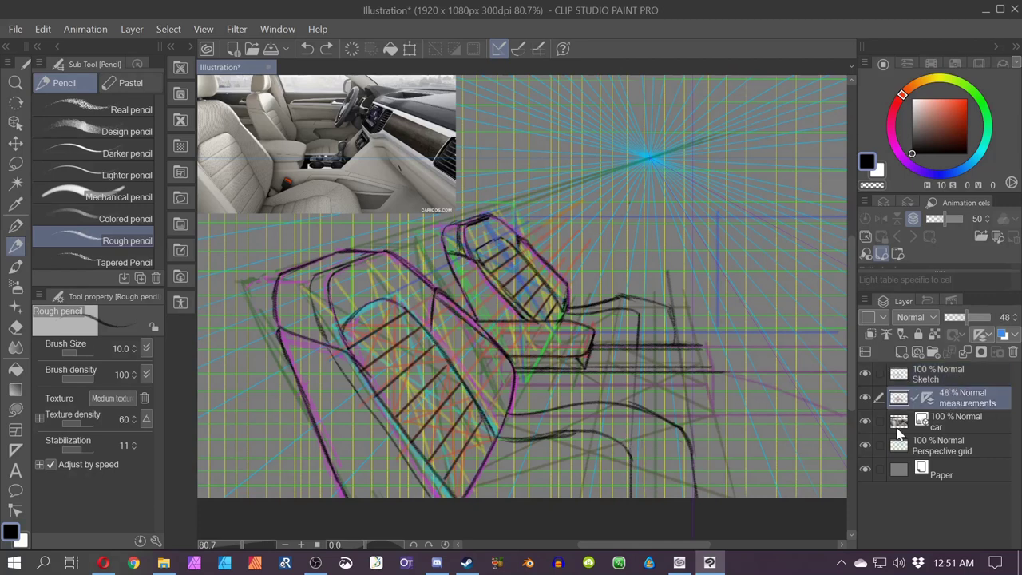
{"action": "left_click", "coordinate": [966, 99]}
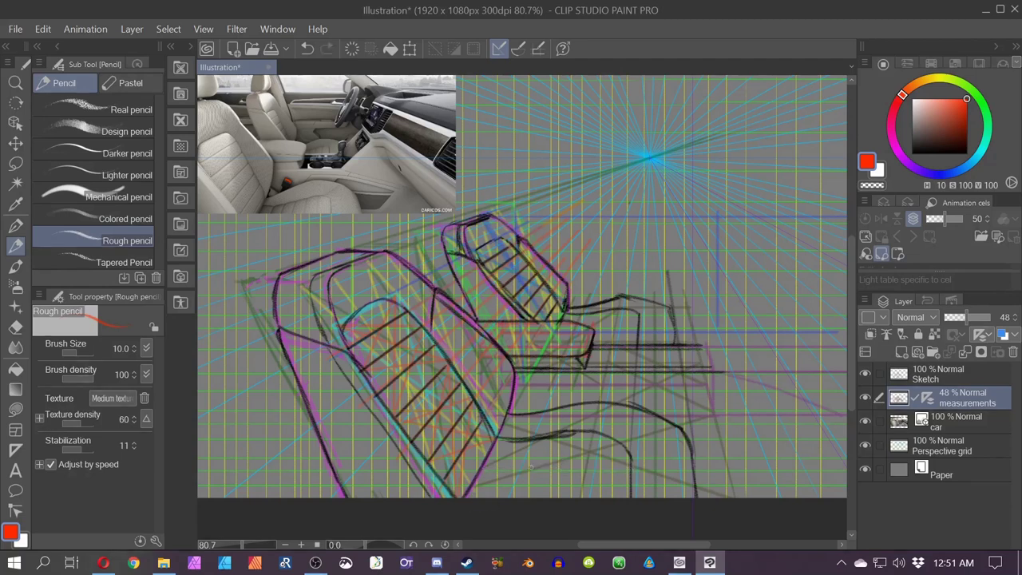
{"action": "left_click", "coordinate": [518, 49]}
{"action": "key", "text": "ctrl+2"}
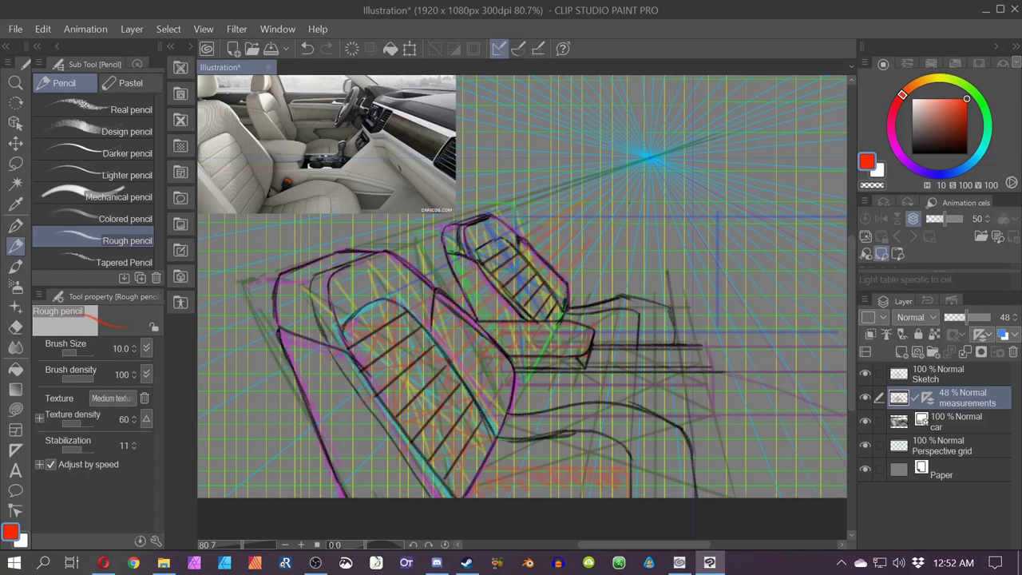
{"action": "key", "text": "ctrl+z"}
{"action": "key", "text": "ctrl+2"}
{"action": "key", "text": "shift"}
{"action": "key", "text": "shift"}
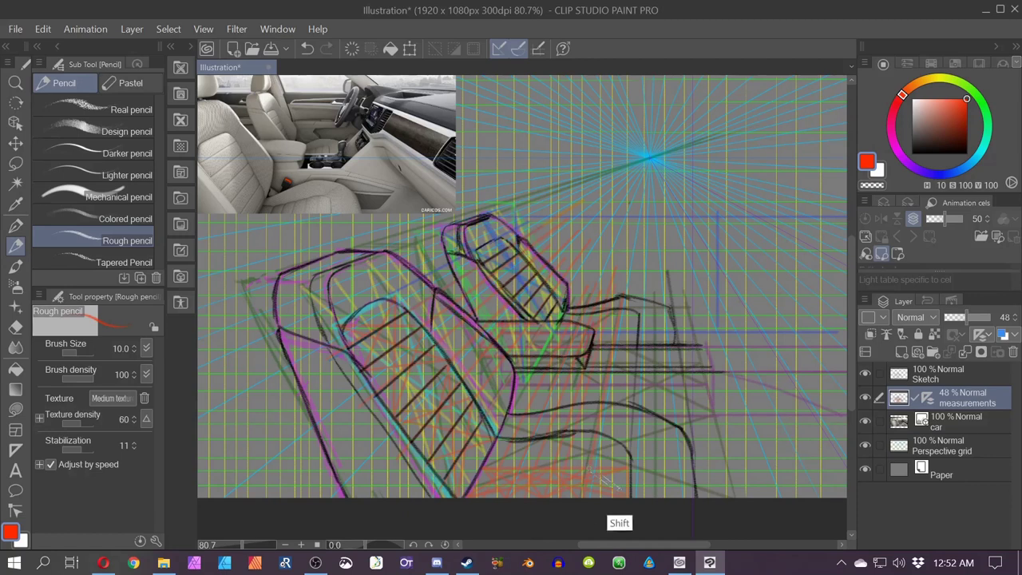
{"action": "key", "text": "shift"}
- On the Sketch layer, draw black seams along the near seat cushion's inner panel, following the red guides
{"action": "left_click", "coordinate": [887, 369]}
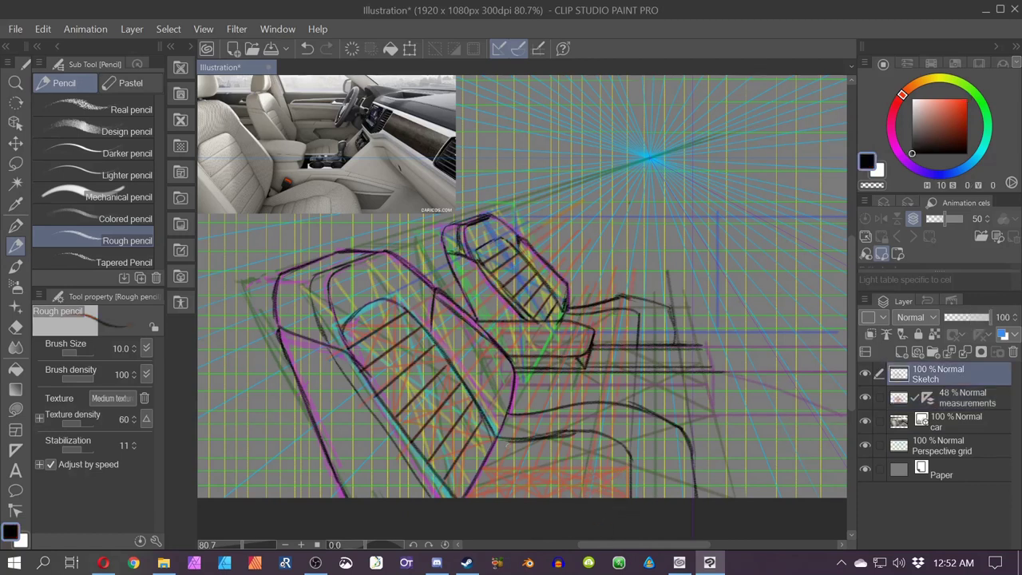
{"action": "left_click_drag", "start_coordinate": [503, 439], "coordinate": [485, 497]}
{"action": "mouse_move", "coordinate": [528, 439]}
{"action": "left_mouse_down"}
{"action": "mouse_move", "coordinate": [509, 496]}
{"action": "mouse_move", "coordinate": [527, 496]}
{"action": "left_mouse_up"}
{"action": "mouse_move", "coordinate": [567, 432]}
{"action": "left_mouse_down"}
{"action": "mouse_move", "coordinate": [547, 497]}
{"action": "mouse_move", "coordinate": [560, 497]}
{"action": "left_mouse_up"}
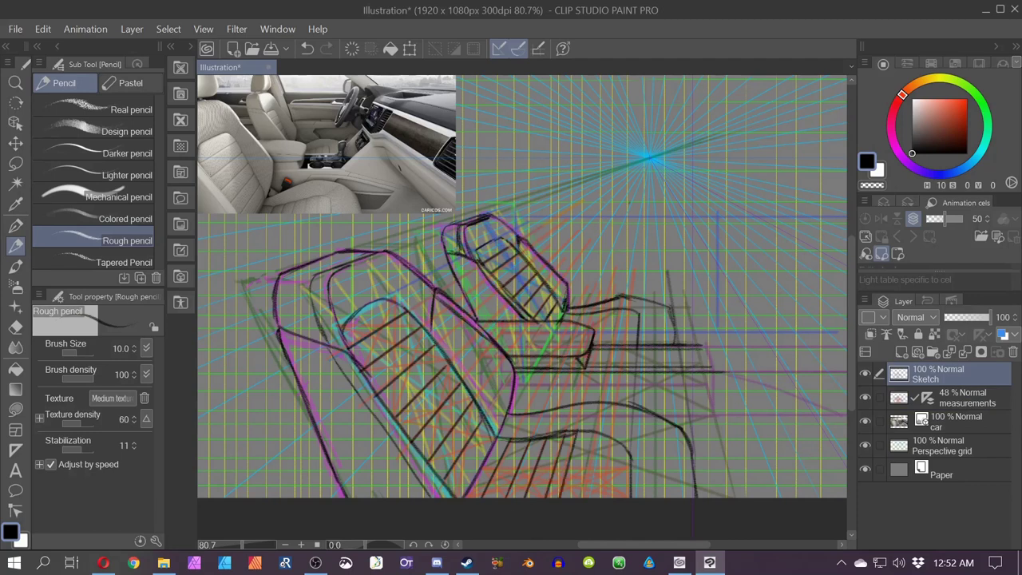
{"action": "left_click_drag", "start_coordinate": [593, 431], "coordinate": [580, 497]}
{"action": "left_click_drag", "start_coordinate": [609, 434], "coordinate": [601, 496]}
- Draw black seams across the far seat cushion's inner panel, following the red perspective guides
{"action": "key", "text": "space"}
{"action": "left_click_drag", "start_coordinate": [404, 334], "coordinate": [345, 434]}
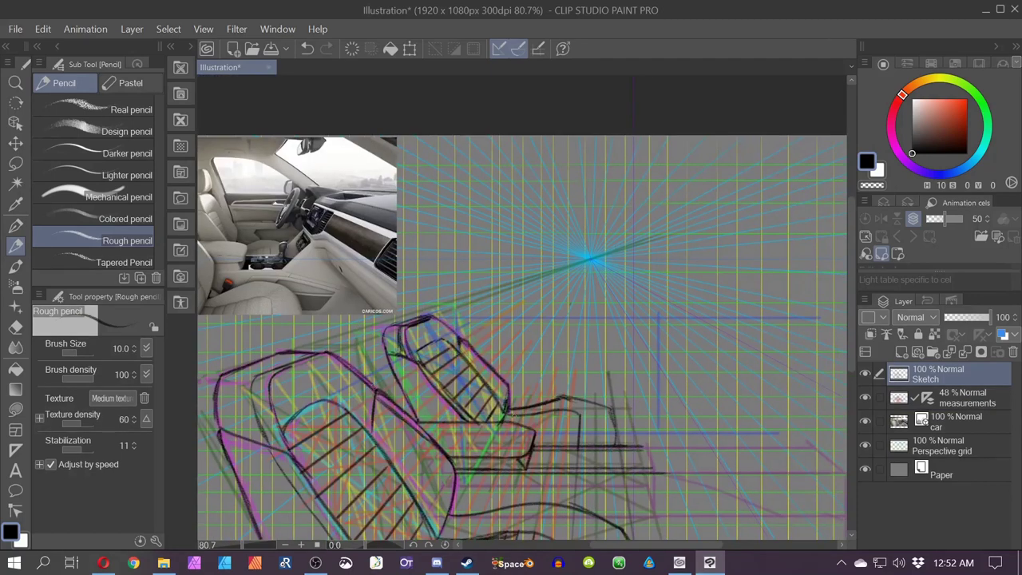
{"action": "left_click_drag", "start_coordinate": [541, 410], "coordinate": [546, 445]}
{"action": "key", "text": "ctrl+z"}
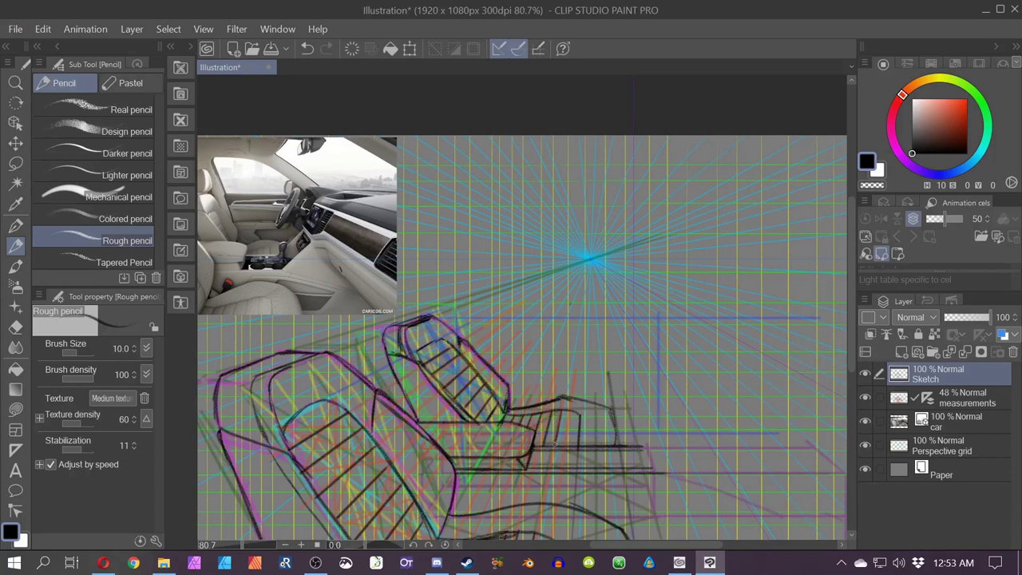
{"action": "mouse_move", "coordinate": [572, 412]}
{"action": "left_mouse_down"}
{"action": "mouse_move", "coordinate": [564, 449]}
{"action": "mouse_move", "coordinate": [653, 408]}
{"action": "left_mouse_up"}
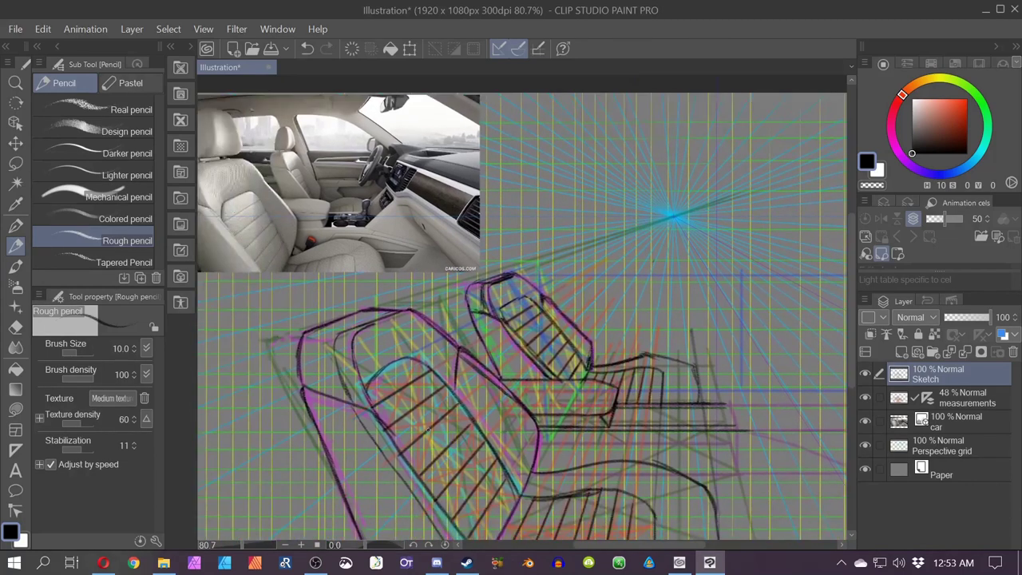
- Sketch the side storage pocket's outline freehand in black beside the front of the near seat cushion
{"action": "scroll", "coordinate": [653, 407], "scroll_direction": "down", "scroll_amount": 1}
{"action": "left_click_drag", "start_coordinate": [672, 517], "coordinate": [611, 467]}
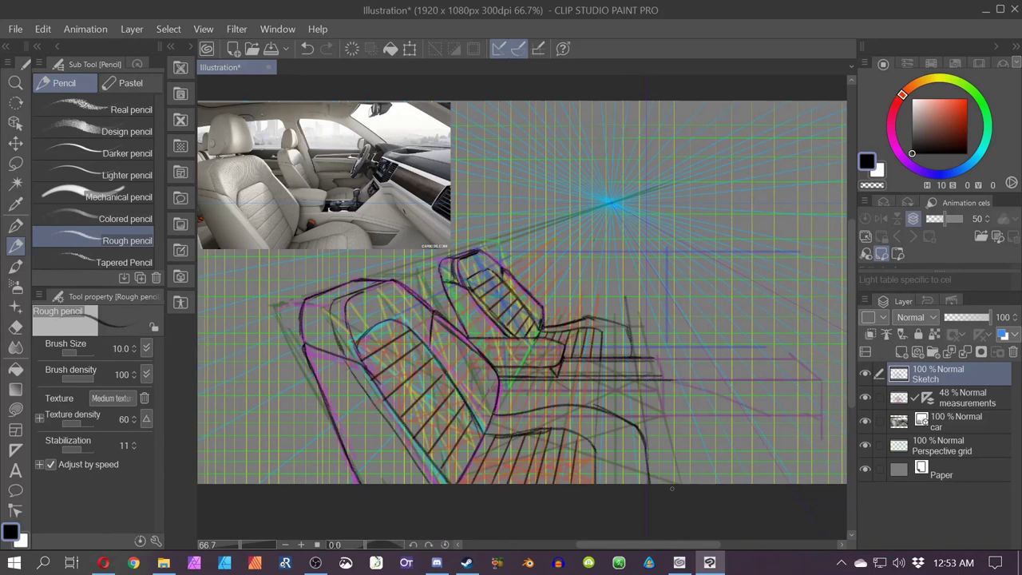
{"action": "key", "text": "ctrl+2"}
{"action": "mouse_move", "coordinate": [619, 403]}
{"action": "left_mouse_down"}
{"action": "mouse_move", "coordinate": [754, 425]}
{"action": "mouse_move", "coordinate": [639, 433]}
{"action": "mouse_move", "coordinate": [743, 457]}
{"action": "mouse_move", "coordinate": [656, 478]}
{"action": "left_mouse_up"}
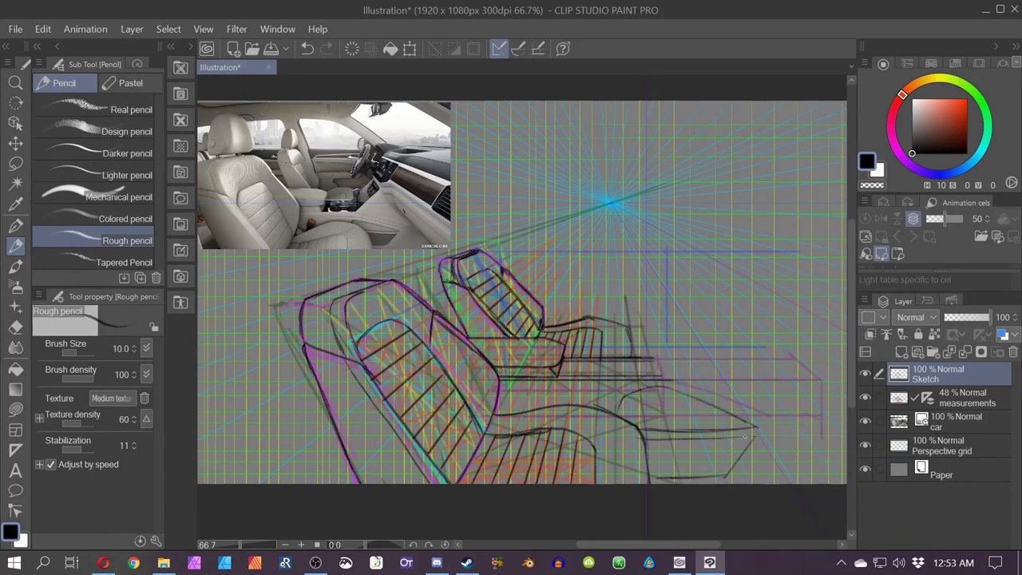
{"action": "left_click_drag", "start_coordinate": [745, 438], "coordinate": [651, 451]}
{"action": "left_click_drag", "start_coordinate": [742, 452], "coordinate": [648, 457]}
{"action": "left_click_drag", "start_coordinate": [733, 461], "coordinate": [649, 469]}
{"action": "left_click_drag", "start_coordinate": [727, 473], "coordinate": [656, 478]}
{"action": "scroll", "coordinate": [675, 447], "scroll_direction": "up", "scroll_amount": 5}
{"action": "scroll", "coordinate": [713, 447], "scroll_direction": "down", "scroll_amount": 5}
{"action": "scroll", "coordinate": [379, 241], "scroll_direction": "up", "scroll_amount": 8}
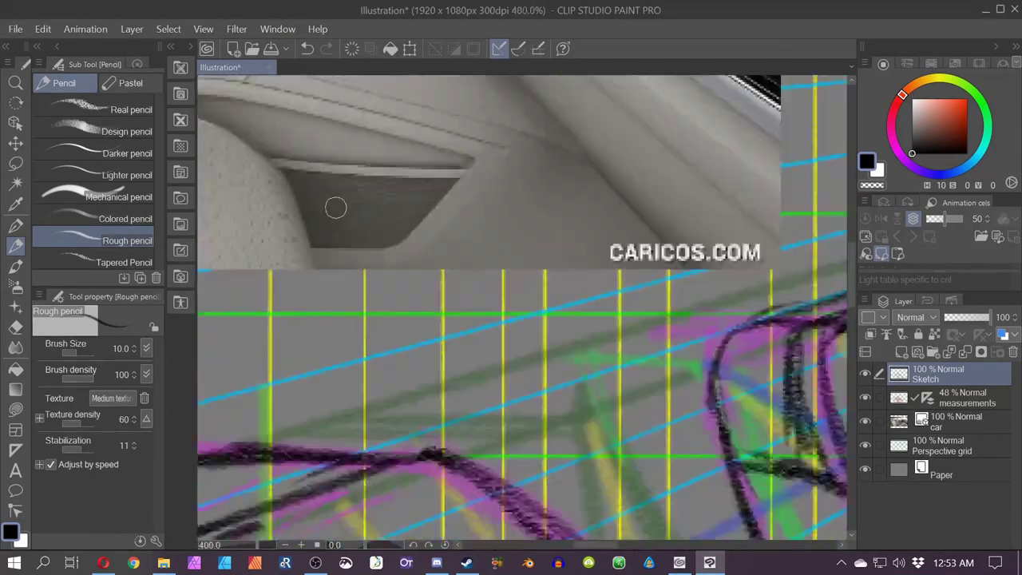
{"action": "scroll", "coordinate": [335, 207], "scroll_direction": "down", "scroll_amount": 8}
{"action": "key", "text": "ctrl+z"}
{"action": "key", "text": "ctrl+z"}
{"action": "left_click", "coordinate": [911, 126]}
{"action": "key", "text": "ctrl+z"}
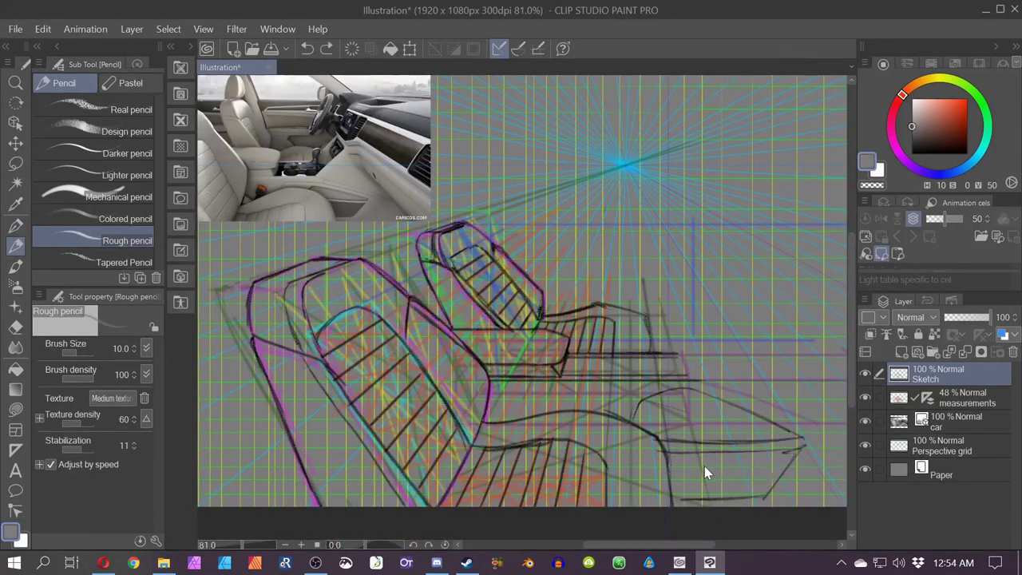
- Add a second black line along the storage pocket's slanted front edge to suggest thickness
{"action": "left_click_drag", "start_coordinate": [632, 463], "coordinate": [589, 455]}
{"action": "left_click", "coordinate": [912, 153]}
{"action": "mouse_move", "coordinate": [767, 424]}
{"action": "left_mouse_down"}
{"action": "mouse_move", "coordinate": [636, 371]}
{"action": "mouse_move", "coordinate": [756, 434]}
{"action": "mouse_move", "coordinate": [721, 491]}
{"action": "left_mouse_up"}
{"action": "key", "text": "ctrl+z"}
{"action": "left_click", "coordinate": [16, 327]}
{"action": "left_click", "coordinate": [16, 246]}
{"action": "left_click", "coordinate": [16, 327]}
{"action": "left_click", "coordinate": [16, 246]}
- Draw the console side's edge lines and a small seat belt buckle beside the near seat in black
{"action": "mouse_move", "coordinate": [631, 384]}
{"action": "left_mouse_down"}
{"action": "mouse_move", "coordinate": [536, 383]}
{"action": "mouse_move", "coordinate": [524, 400]}
{"action": "left_mouse_up"}
{"action": "left_click_drag", "start_coordinate": [467, 398], "coordinate": [450, 415]}
{"action": "left_click_drag", "start_coordinate": [459, 411], "coordinate": [584, 402]}
{"action": "left_click_drag", "start_coordinate": [584, 406], "coordinate": [600, 394]}
{"action": "left_click_drag", "start_coordinate": [573, 391], "coordinate": [596, 387]}
{"action": "left_click", "coordinate": [518, 48]}
{"action": "left_click", "coordinate": [518, 48]}
{"action": "left_click_drag", "start_coordinate": [720, 469], "coordinate": [582, 473]}
- On the measurements layer, draw a slanted magenta guide for the dashboard's centre stack at the front of the console
{"action": "left_click", "coordinate": [954, 399]}
{"action": "left_click", "coordinate": [939, 79]}
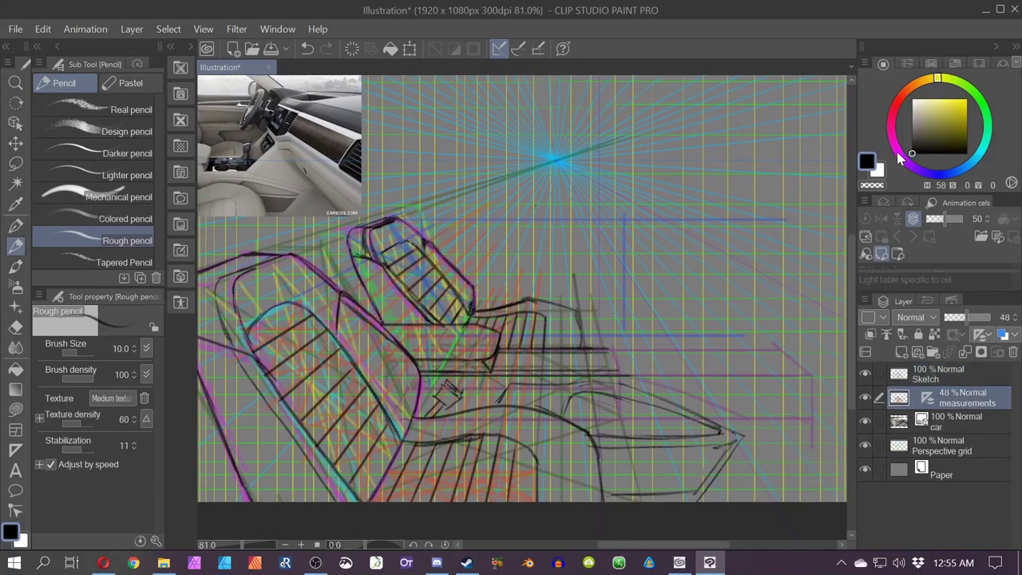
{"action": "left_click", "coordinate": [898, 152]}
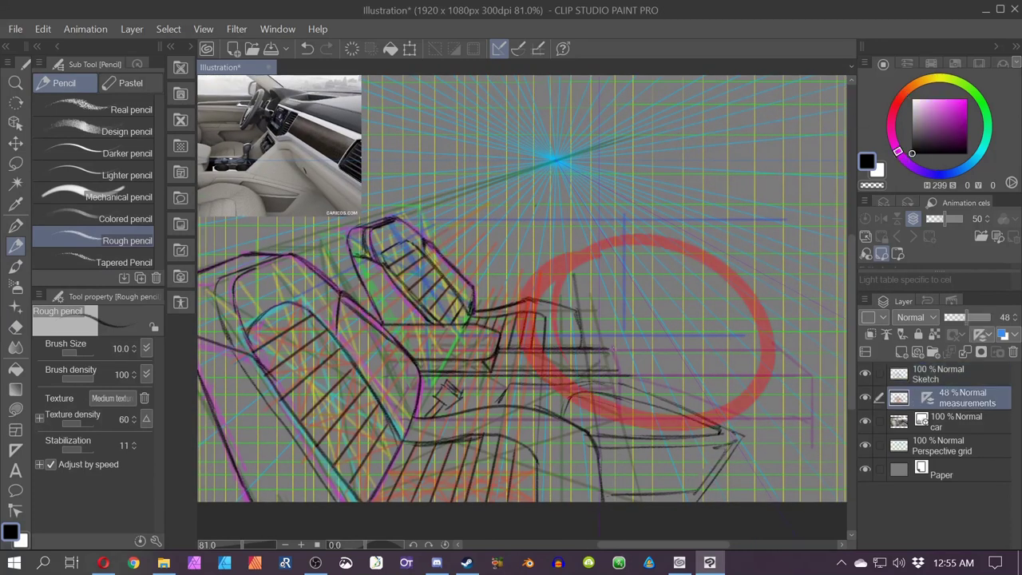
{"action": "key", "text": "ctrl+z"}
{"action": "left_click", "coordinate": [967, 99]}
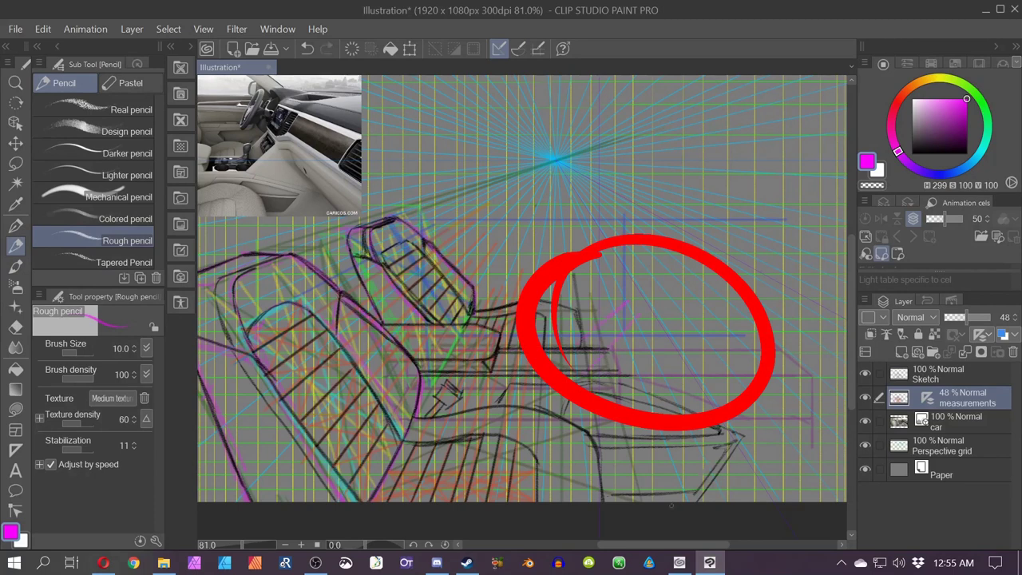
{"action": "key", "text": "e"}
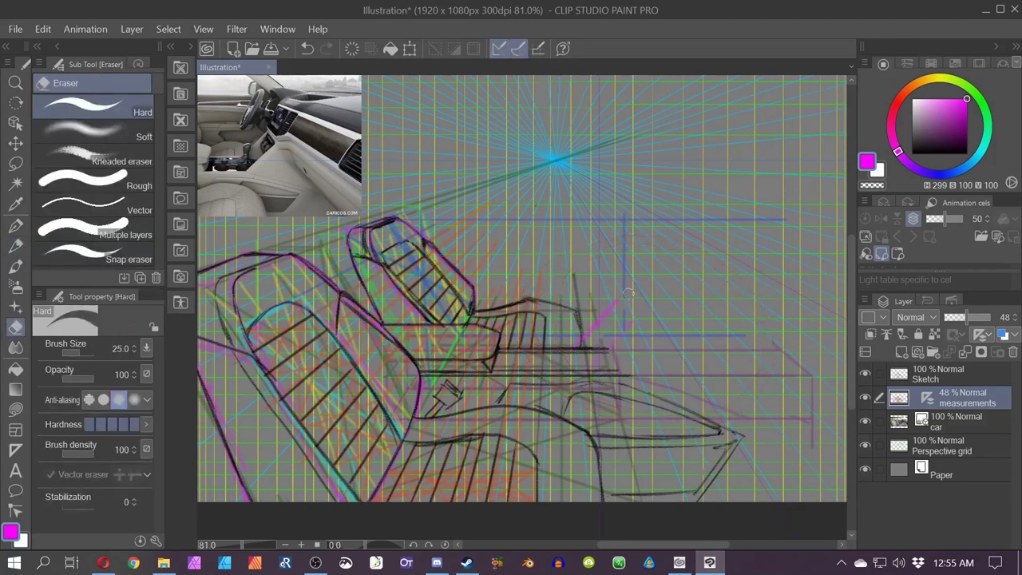
{"action": "left_click", "coordinate": [15, 245]}
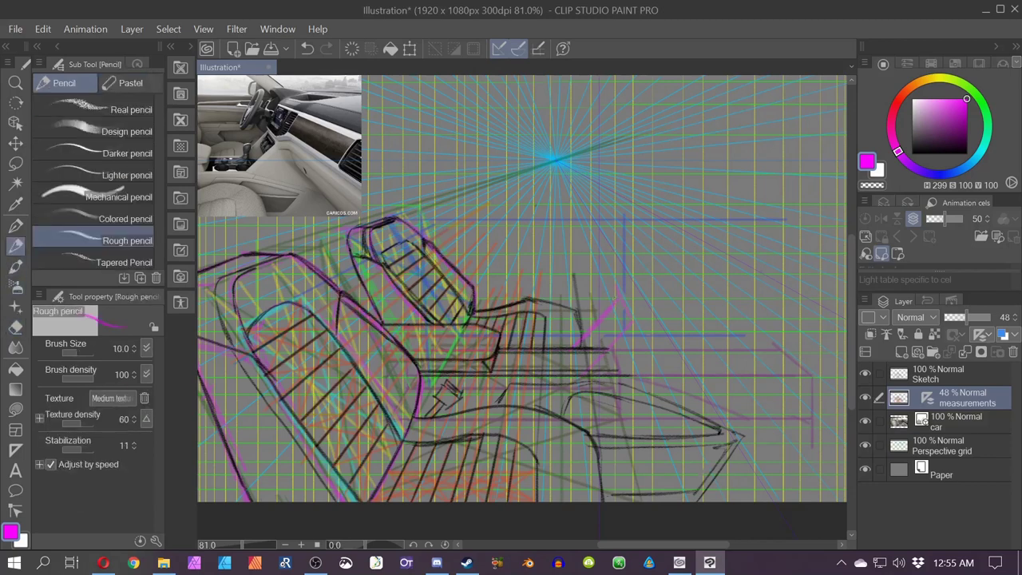
{"action": "key", "text": "e"}
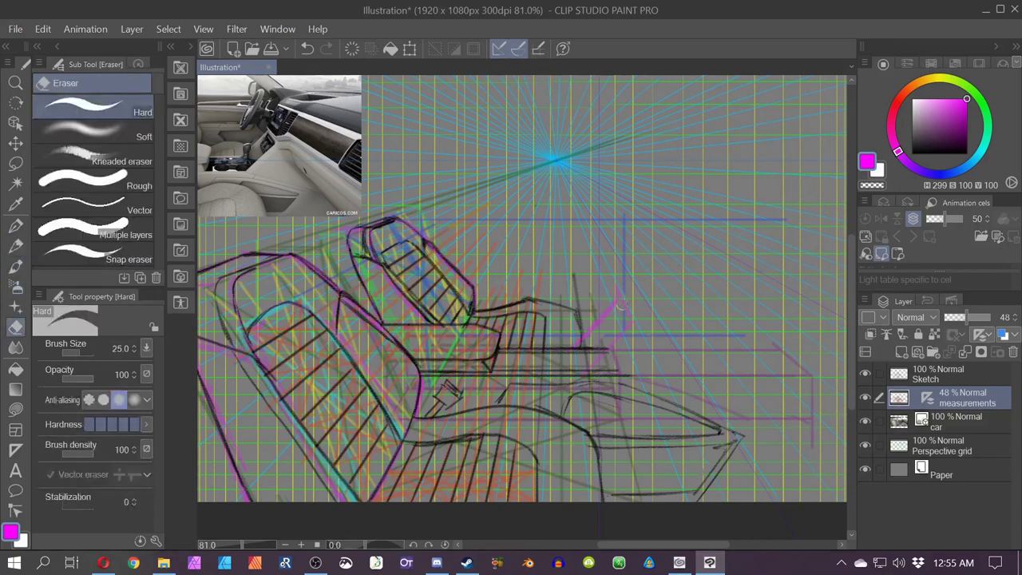
- Complete the centre stack's slanted shape in magenta and fill it with freehand hatching
{"action": "scroll", "coordinate": [630, 265], "scroll_direction": "up", "scroll_amount": 2}
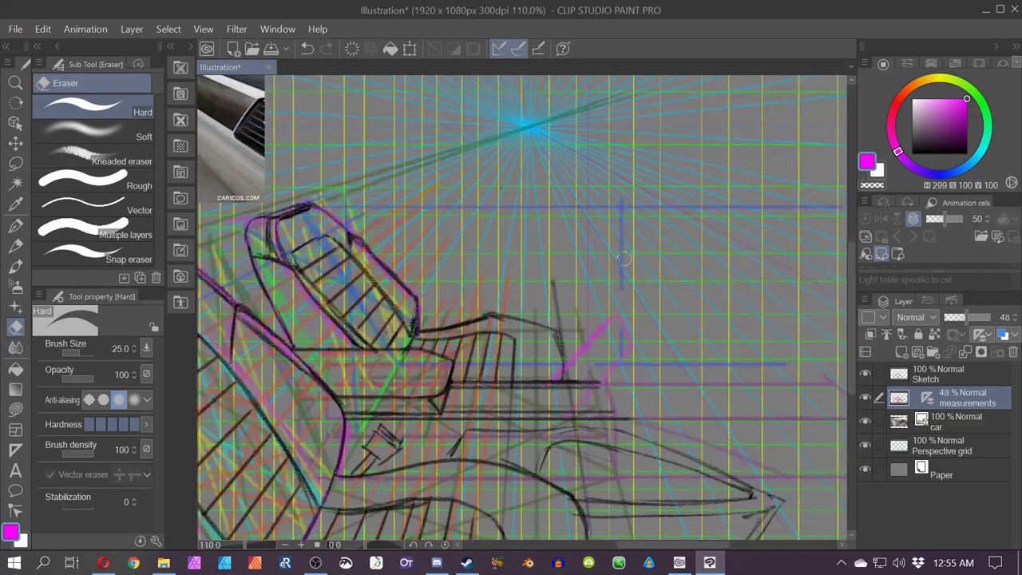
{"action": "left_click", "coordinate": [15, 245]}
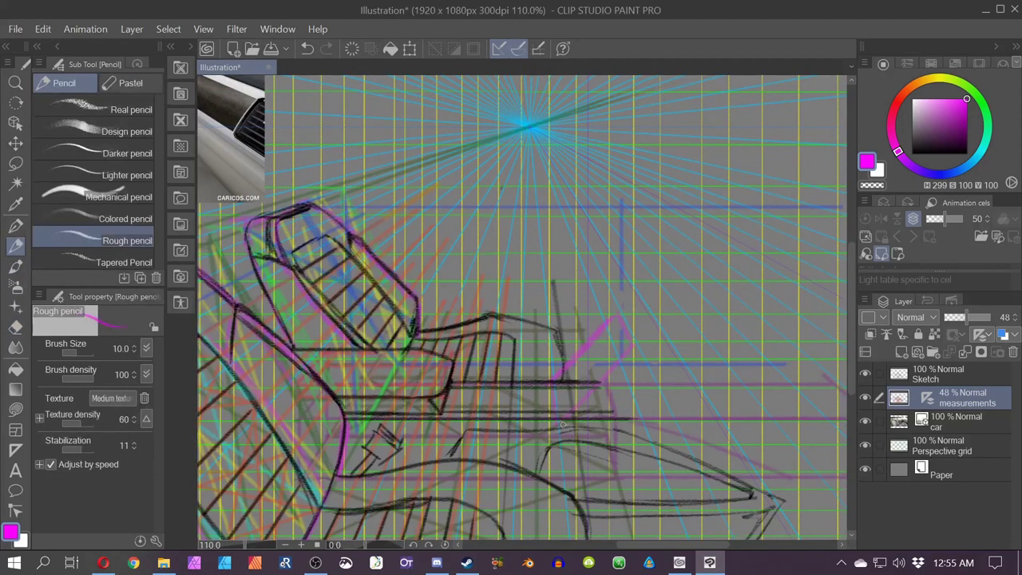
{"action": "scroll", "coordinate": [516, 393], "scroll_direction": "down", "scroll_amount": 2}
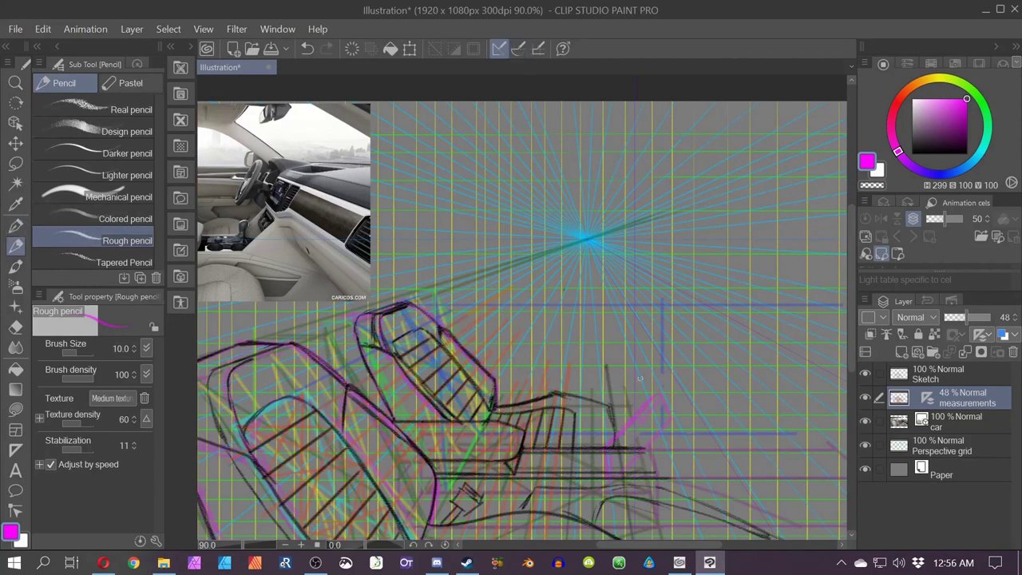
{"action": "key", "text": "ctrl+2"}
{"action": "left_click", "coordinate": [518, 49]}
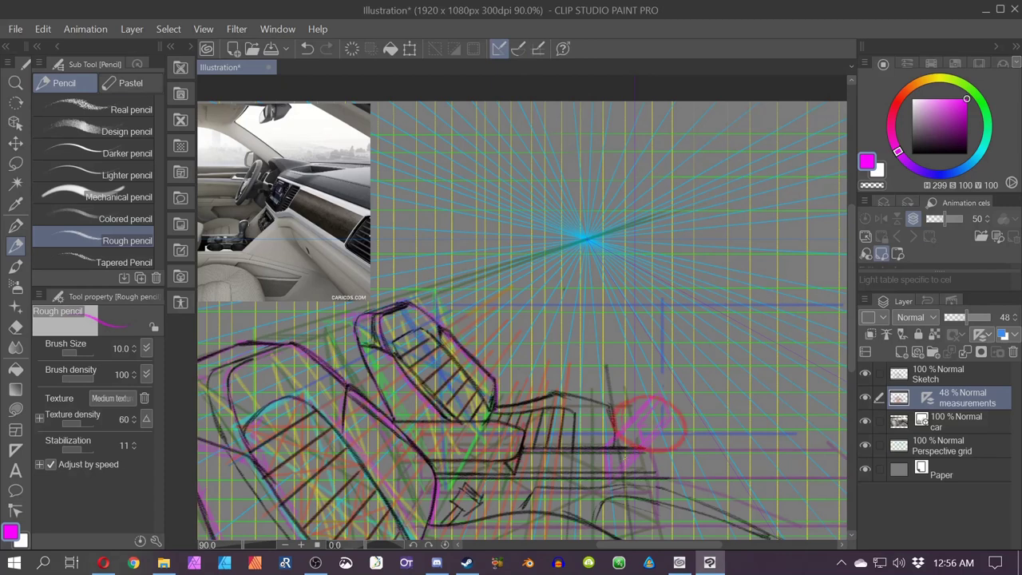
{"action": "left_click_drag", "start_coordinate": [709, 424], "coordinate": [678, 457]}
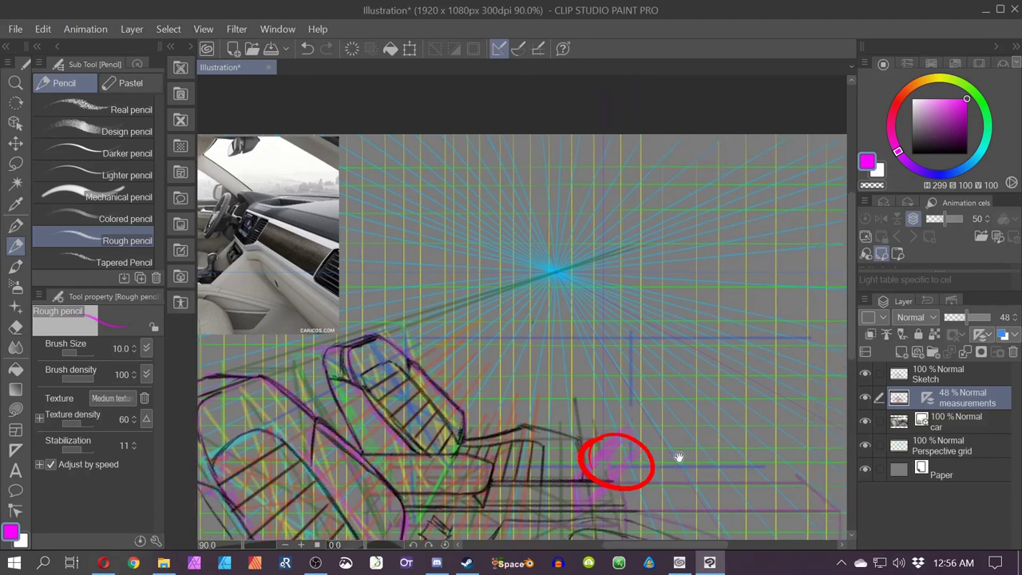
{"action": "left_click", "coordinate": [977, 94]}
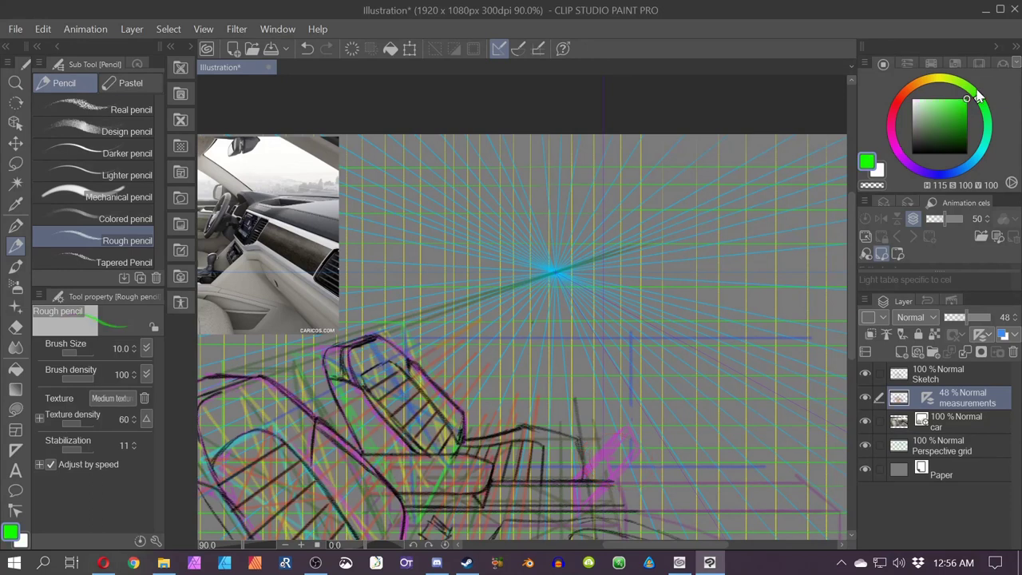
{"action": "key", "text": "ctrl+z"}
{"action": "left_click", "coordinate": [980, 150]}
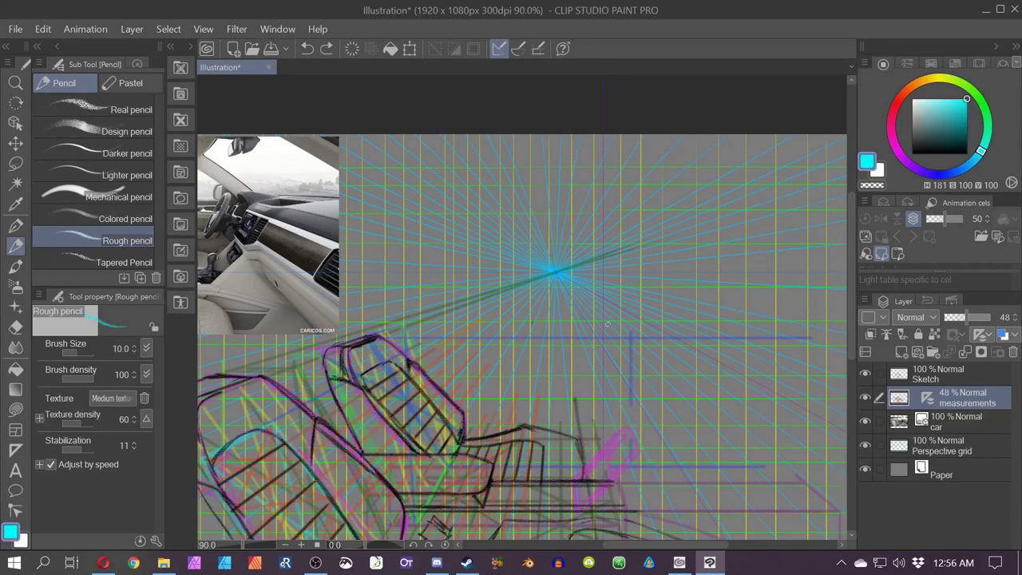
{"action": "mouse_move", "coordinate": [620, 405]}
{"action": "left_mouse_down"}
{"action": "mouse_move", "coordinate": [639, 426]}
{"action": "mouse_move", "coordinate": [571, 430]}
{"action": "left_mouse_up"}
{"action": "key", "text": "ctrl+z"}
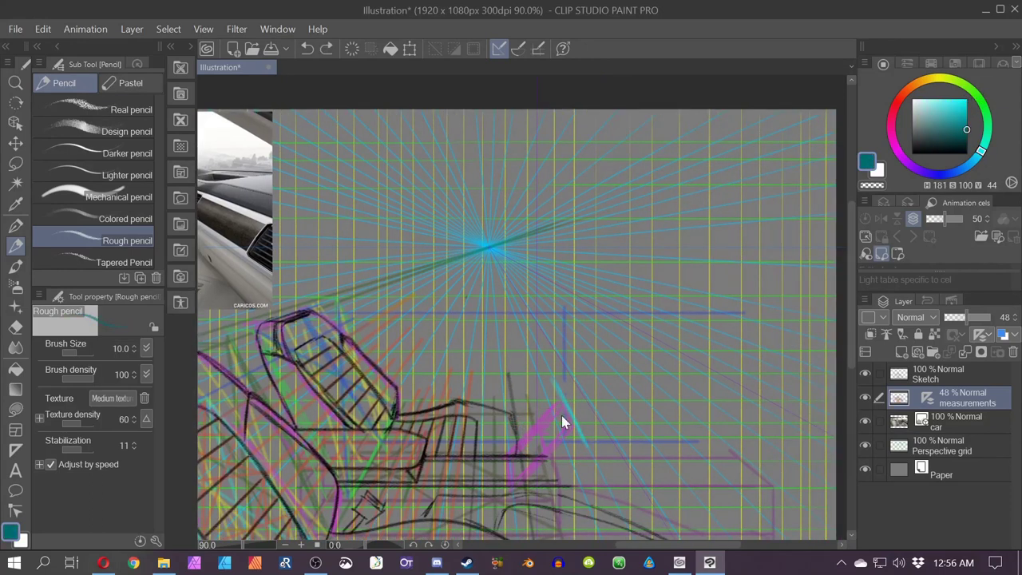
- Draw a blue line toward the vanishing point along the upper end of the magenta centre stack shape
{"action": "left_click", "coordinate": [940, 174]}
{"action": "mouse_move", "coordinate": [556, 384]}
{"action": "left_mouse_down"}
{"action": "mouse_move", "coordinate": [587, 450]}
{"action": "mouse_move", "coordinate": [539, 423]}
{"action": "left_mouse_up"}
{"action": "key", "text": "space"}
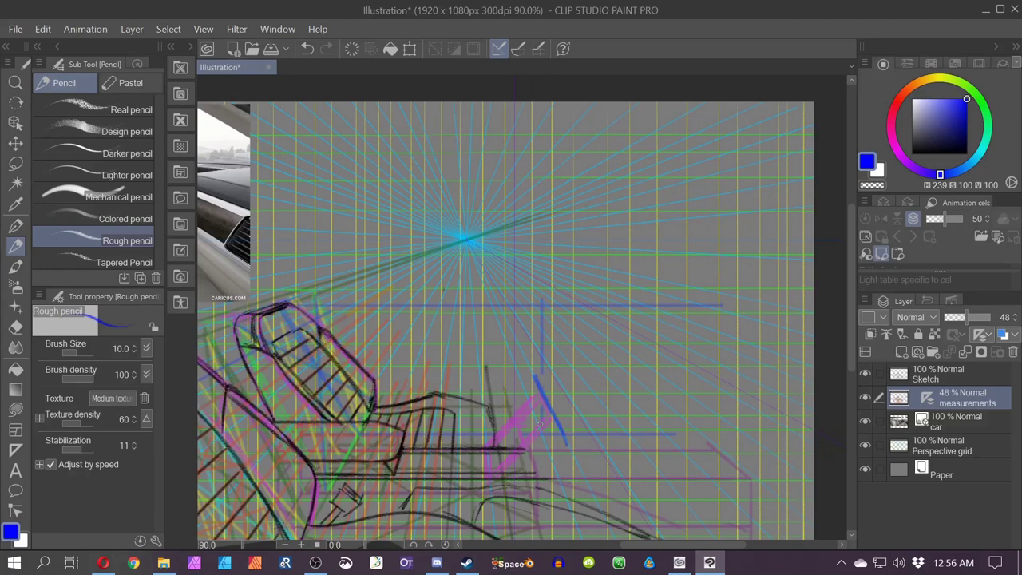
{"action": "left_click_drag", "start_coordinate": [540, 375], "coordinate": [619, 375]}
{"action": "key", "text": "ctrl+z"}
{"action": "left_click", "coordinate": [518, 49]}
{"action": "left_click_drag", "start_coordinate": [565, 439], "coordinate": [623, 439]}
{"action": "key", "text": "ctrl+z"}
{"action": "key", "text": "ctrl+z"}
{"action": "left_click_drag", "start_coordinate": [535, 378], "coordinate": [560, 432]}
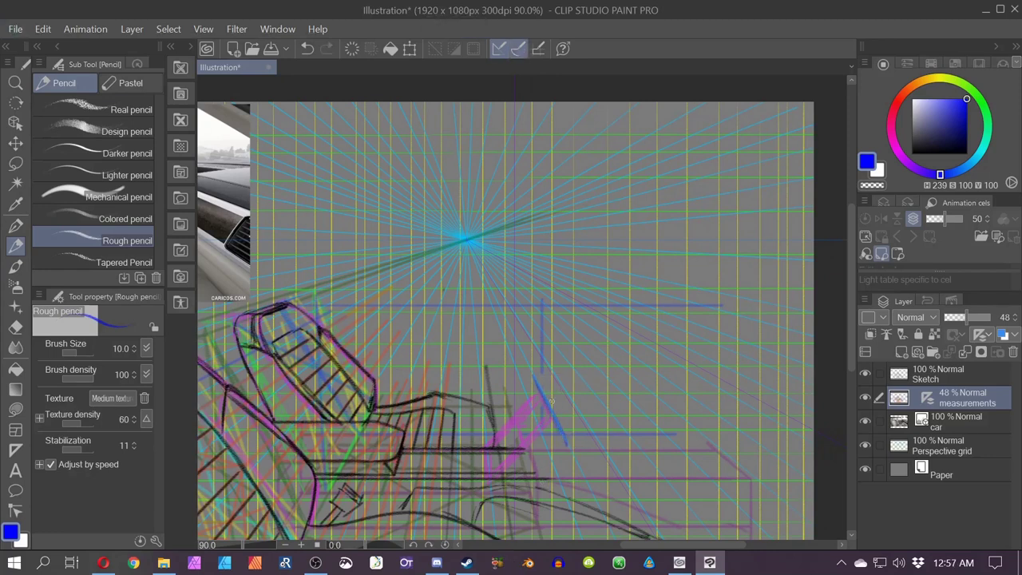
- Connect the magenta shape's base to the blue line with straight blue lines, and extend a horizontal guide across the dashboard area
{"action": "left_click", "coordinate": [488, 477]}
{"action": "left_click", "coordinate": [538, 394], "text": "shift"}
{"action": "left_click", "coordinate": [487, 446]}
{"action": "left_click", "coordinate": [551, 417], "text": "shift"}
{"action": "left_click", "coordinate": [518, 49]}
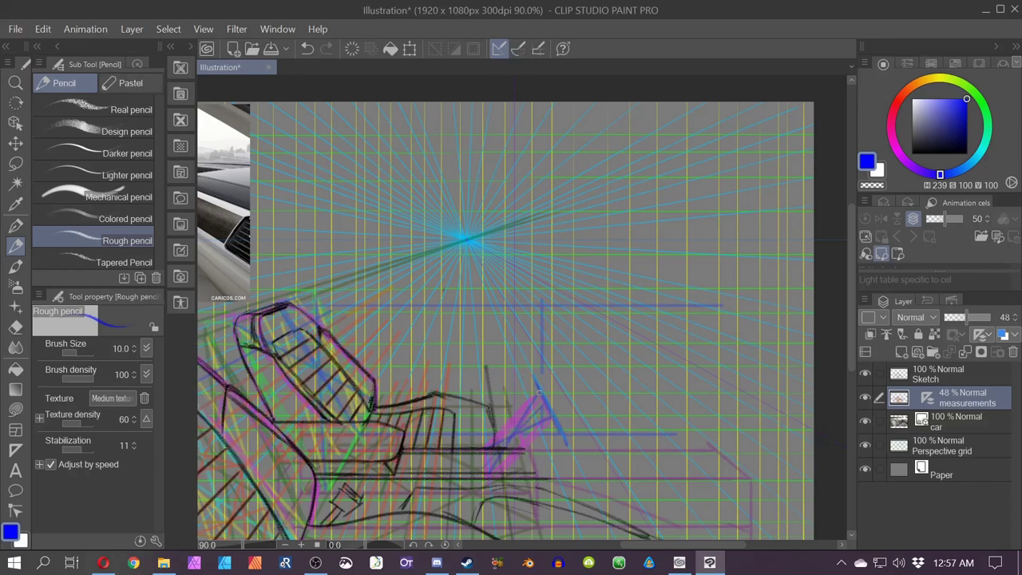
{"action": "left_click", "coordinate": [517, 48]}
{"action": "left_click_drag", "start_coordinate": [547, 401], "coordinate": [685, 402]}
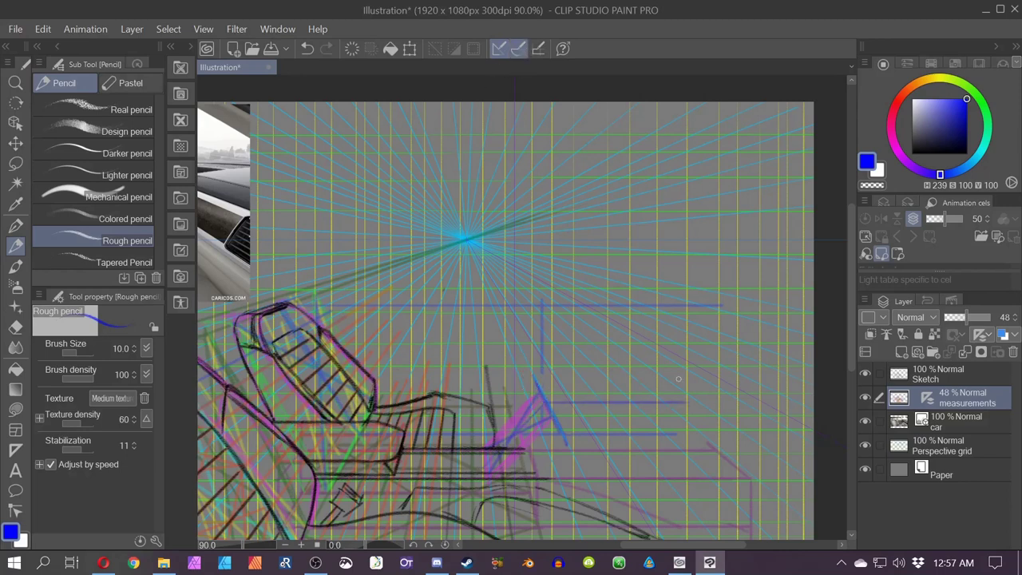
{"action": "left_click_drag", "start_coordinate": [601, 435], "coordinate": [577, 487]}
{"action": "left_click_drag", "start_coordinate": [647, 485], "coordinate": [647, 427]}
{"action": "key", "text": "ctrl+z"}
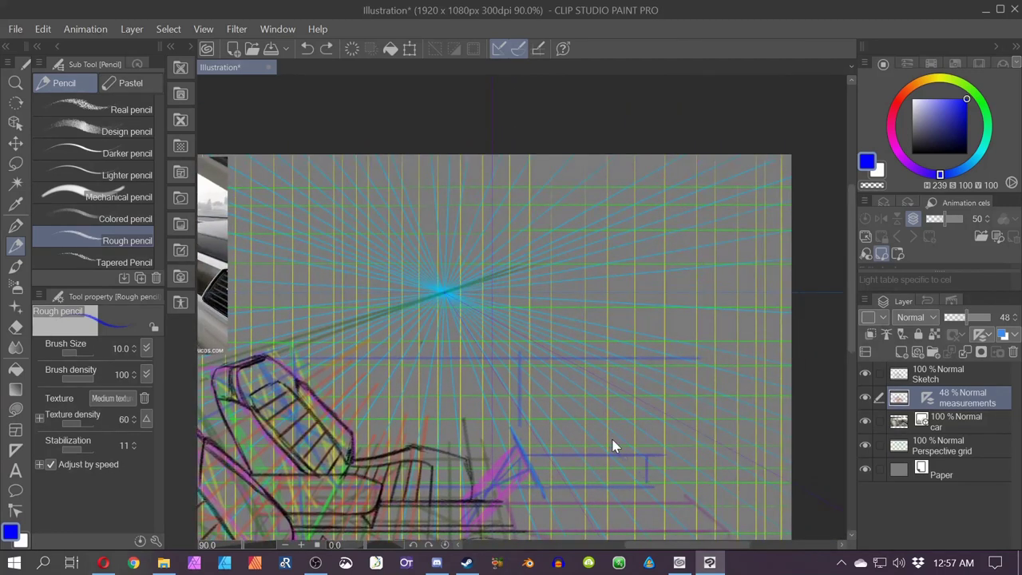
{"action": "mouse_move", "coordinate": [652, 484]}
{"action": "left_mouse_down"}
{"action": "mouse_move", "coordinate": [612, 462]}
{"action": "mouse_move", "coordinate": [606, 471]}
{"action": "mouse_move", "coordinate": [574, 459]}
{"action": "mouse_move", "coordinate": [547, 471]}
{"action": "left_mouse_up"}
{"action": "left_click", "coordinate": [518, 51]}
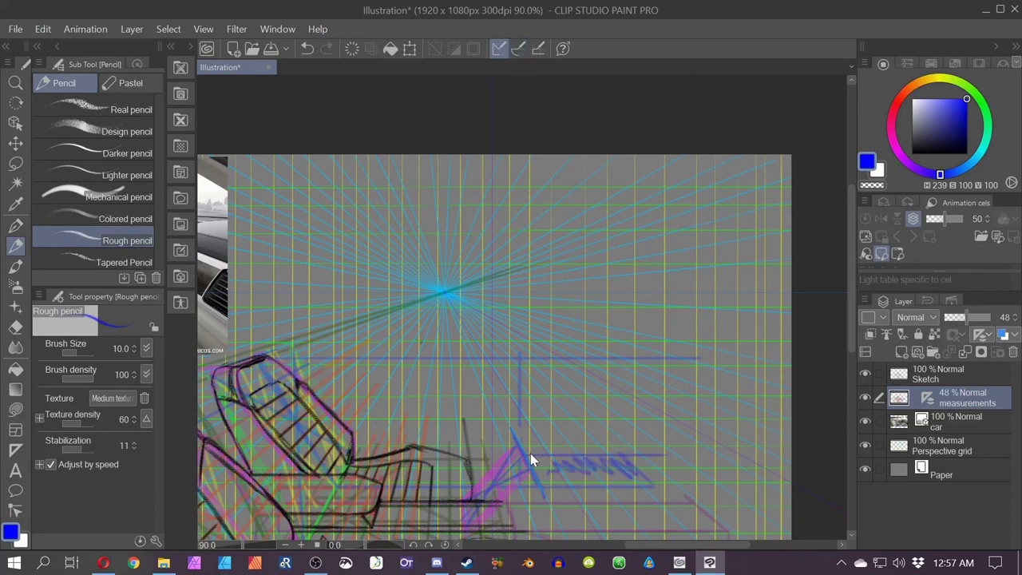
{"action": "key", "text": "ctrl+z"}
- Cross the dashboard guides with straight blue diagonals, extend one to the sloping line's upper end, and add a horizontal guide there
{"action": "left_click", "coordinate": [618, 452]}
{"action": "left_click", "coordinate": [543, 486], "text": "shift"}
{"action": "left_click", "coordinate": [524, 453]}
{"action": "left_click", "coordinate": [652, 484], "text": "shift"}
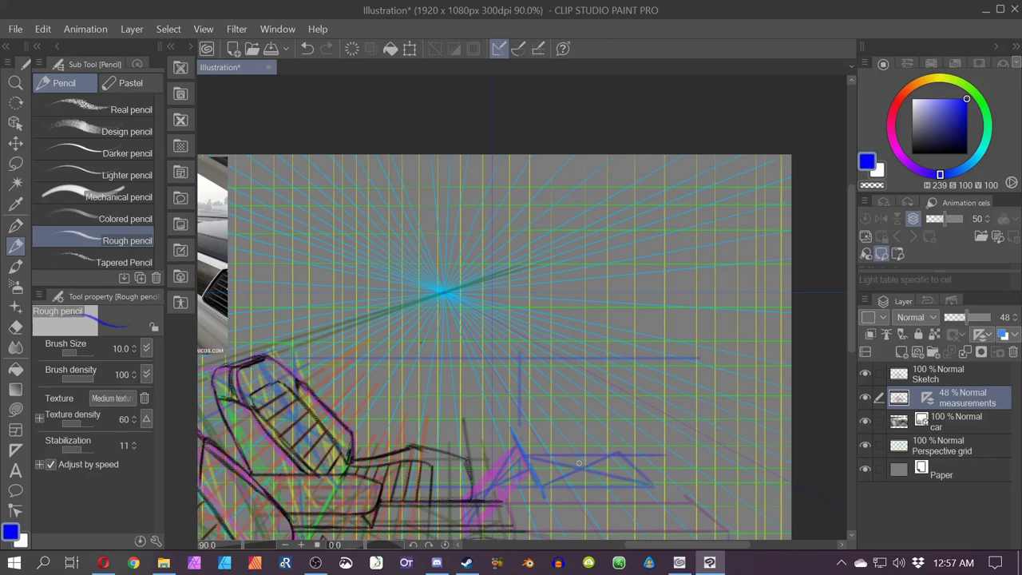
{"action": "left_click", "coordinate": [515, 53]}
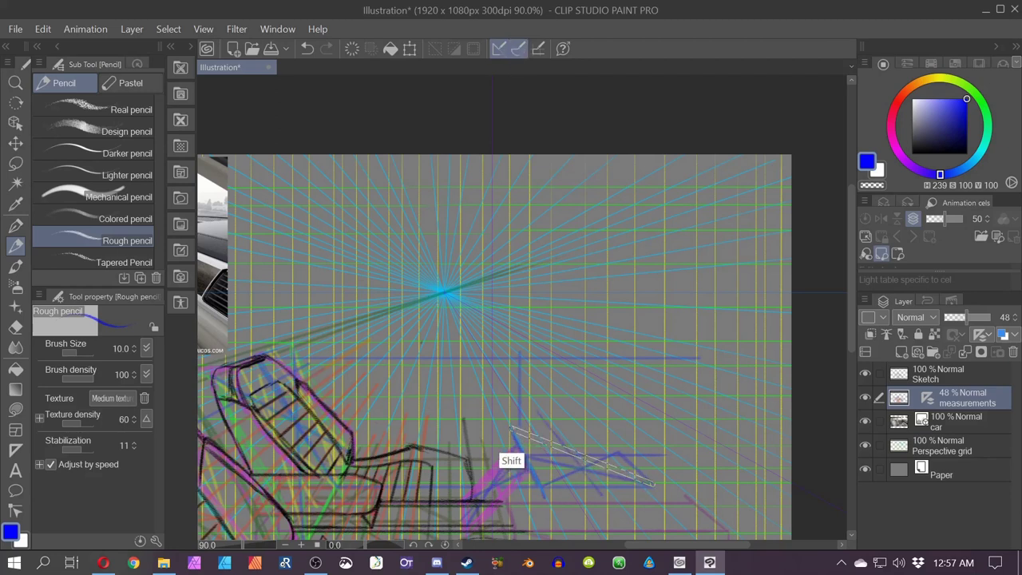
{"action": "left_click", "coordinate": [511, 429], "text": "shift"}
{"action": "left_click_drag", "start_coordinate": [512, 429], "coordinate": [611, 429]}
{"action": "left_click_drag", "start_coordinate": [437, 432], "coordinate": [428, 385]}
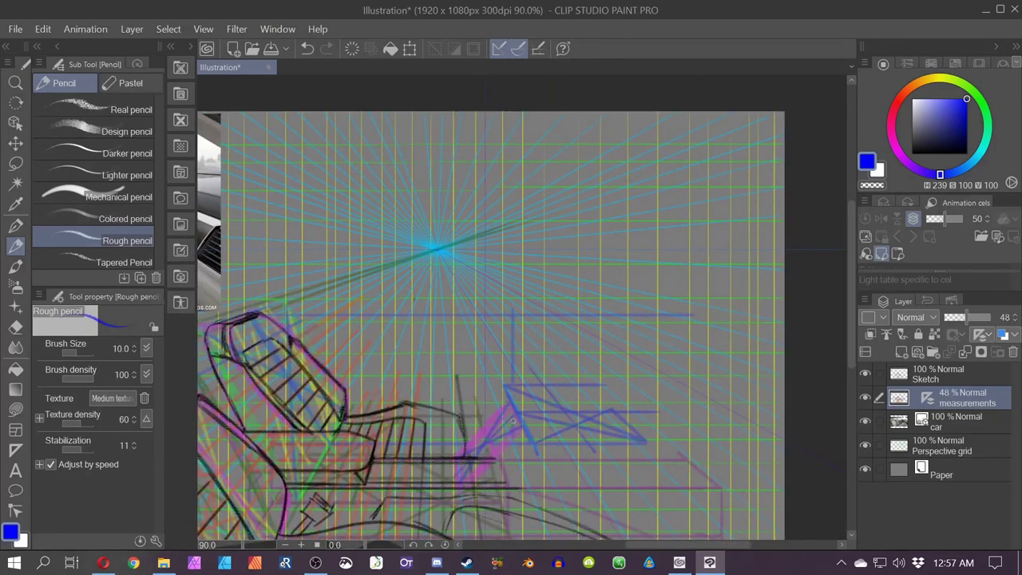
{"action": "left_click", "coordinate": [970, 96]}
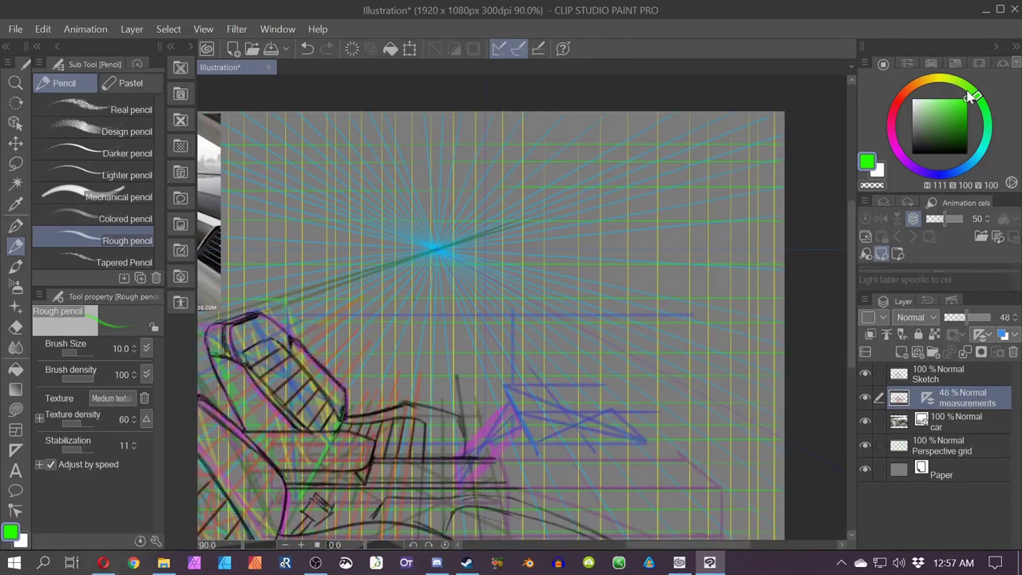
{"action": "left_click", "coordinate": [525, 424]}
{"action": "left_click", "coordinate": [939, 78]}
{"action": "left_click", "coordinate": [626, 426], "text": "shift"}
{"action": "left_click", "coordinate": [938, 174]}
{"action": "left_click", "coordinate": [938, 78]}
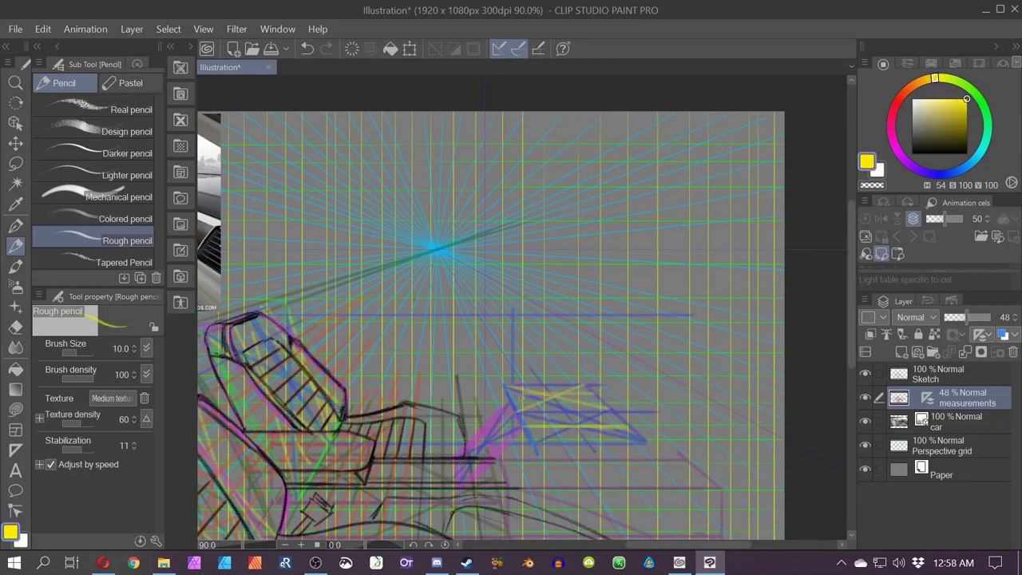
{"action": "key", "text": "ctrl+z"}
{"action": "left_click", "coordinate": [938, 174]}
- On the Sketch layer, circle the reference photo's centre screen and trace the dashboard's lower contour in blue, and undo the marks
{"action": "left_click_drag", "start_coordinate": [399, 335], "coordinate": [730, 442]}
{"action": "left_click", "coordinate": [950, 374]}
{"action": "left_click", "coordinate": [519, 49]}
{"action": "mouse_move", "coordinate": [439, 287]}
{"action": "left_mouse_down"}
{"action": "mouse_move", "coordinate": [440, 328]}
{"action": "mouse_move", "coordinate": [453, 333]}
{"action": "left_mouse_up"}
{"action": "scroll", "coordinate": [479, 310], "scroll_direction": "up", "scroll_amount": 5}
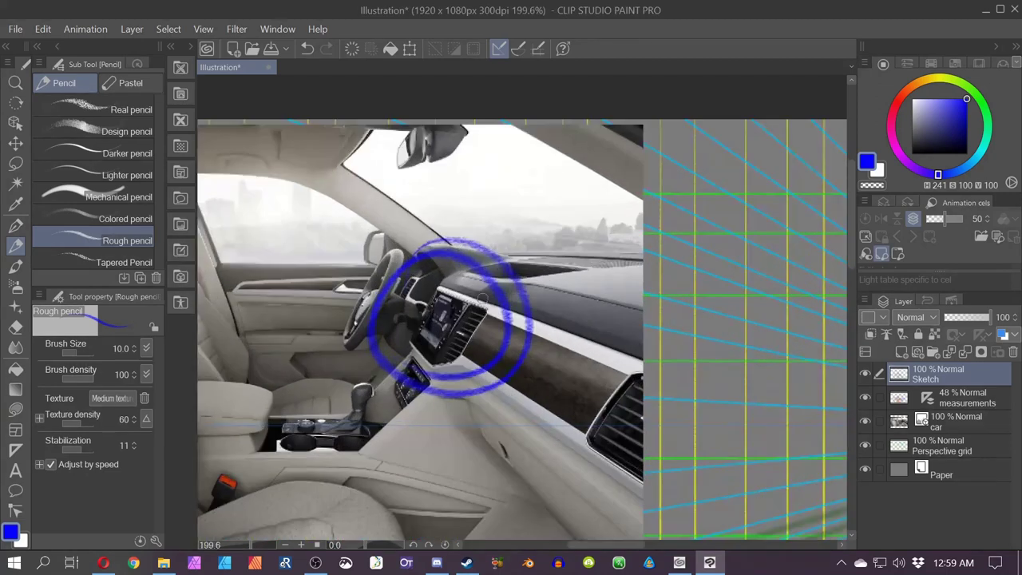
{"action": "key", "text": "ctrl+z"}
{"action": "left_click_drag", "start_coordinate": [220, 354], "coordinate": [539, 407]}
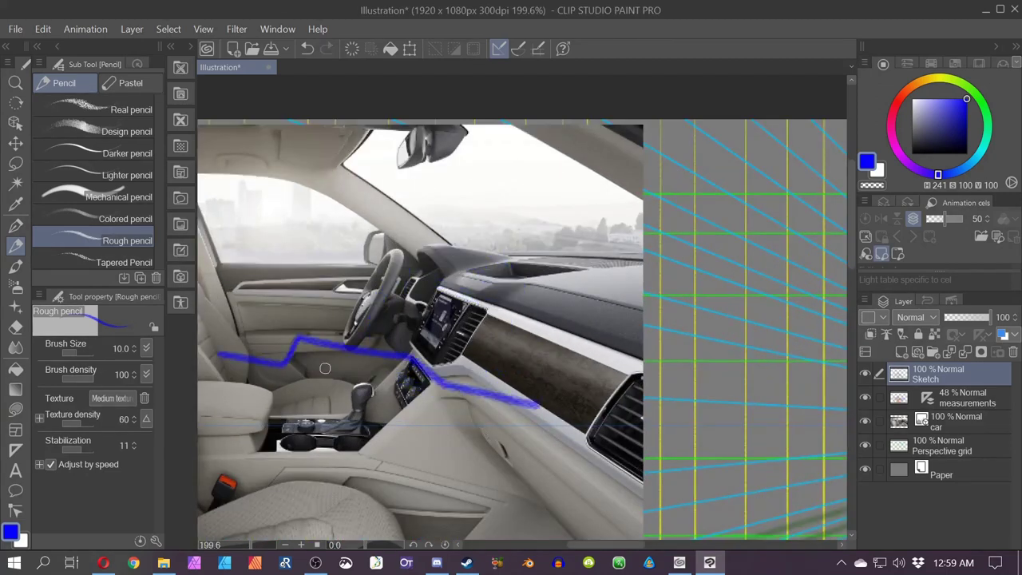
{"action": "left_click_drag", "start_coordinate": [261, 363], "coordinate": [545, 407]}
{"action": "key", "text": "ctrl+z"}
{"action": "key", "text": "ctrl+z"}
{"action": "key", "text": "ctrl+z"}
{"action": "key", "text": "ctrl+z"}
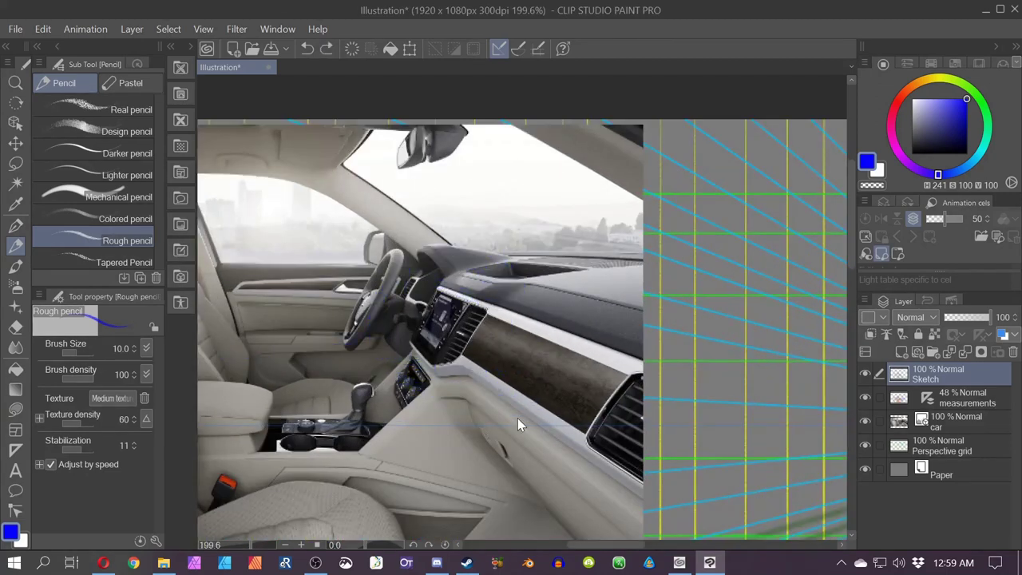
{"action": "scroll", "coordinate": [517, 418], "scroll_direction": "down", "scroll_amount": 5}
{"action": "left_click_drag", "start_coordinate": [638, 443], "coordinate": [255, 336]}
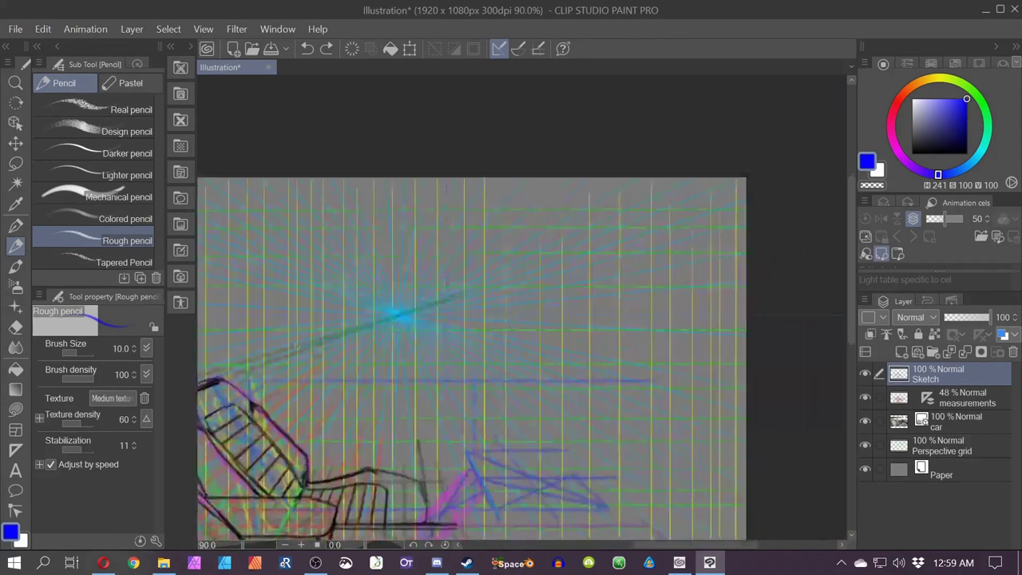
{"action": "scroll", "coordinate": [475, 491], "scroll_direction": "up", "scroll_amount": 3}
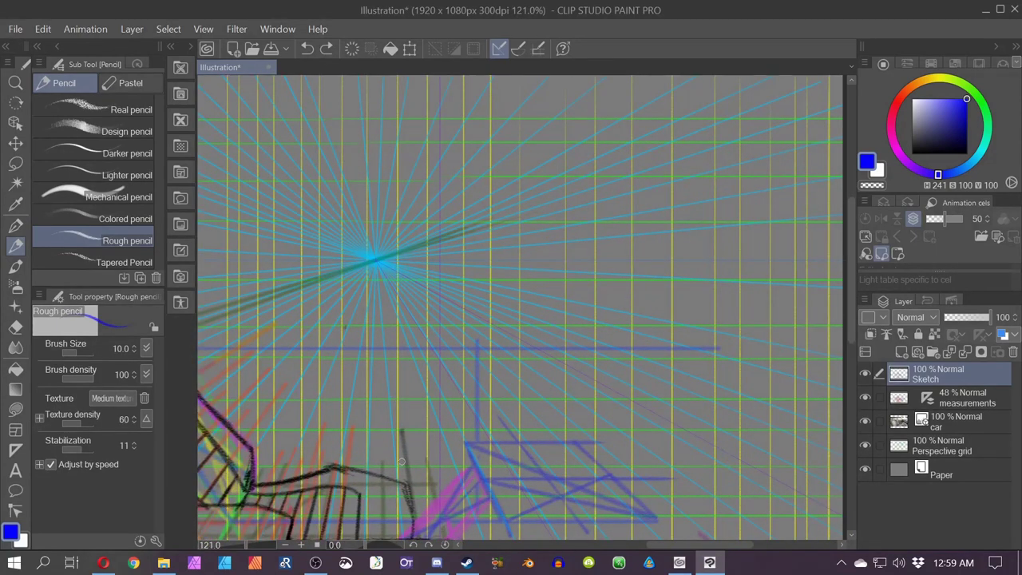
{"action": "left_click_drag", "start_coordinate": [401, 460], "coordinate": [346, 406]}
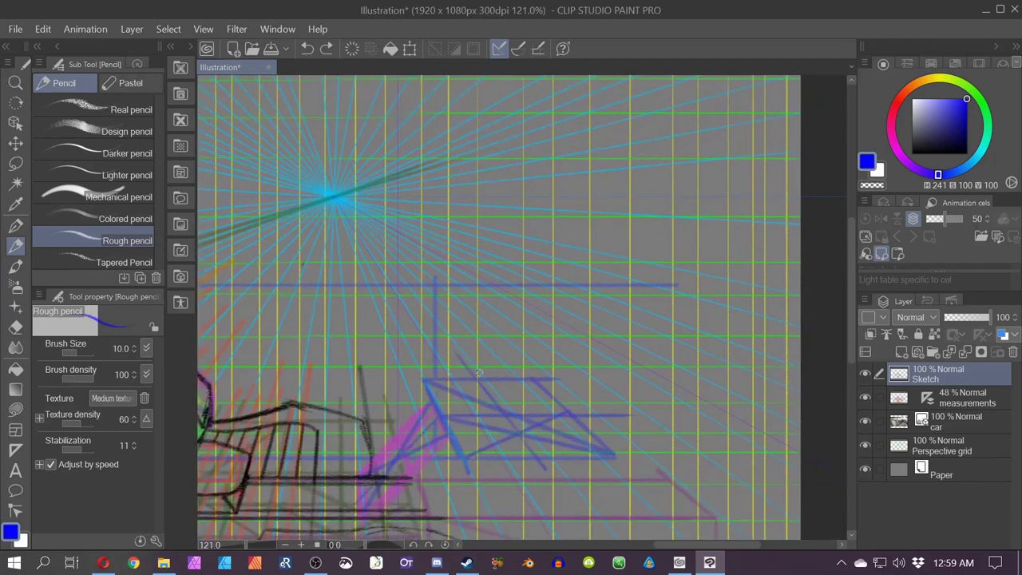
- On the measurements layer, draw two straight yellow diagonals crossing in the blue dashboard guides beside the centre stack's upper end
{"action": "left_click", "coordinate": [899, 155]}
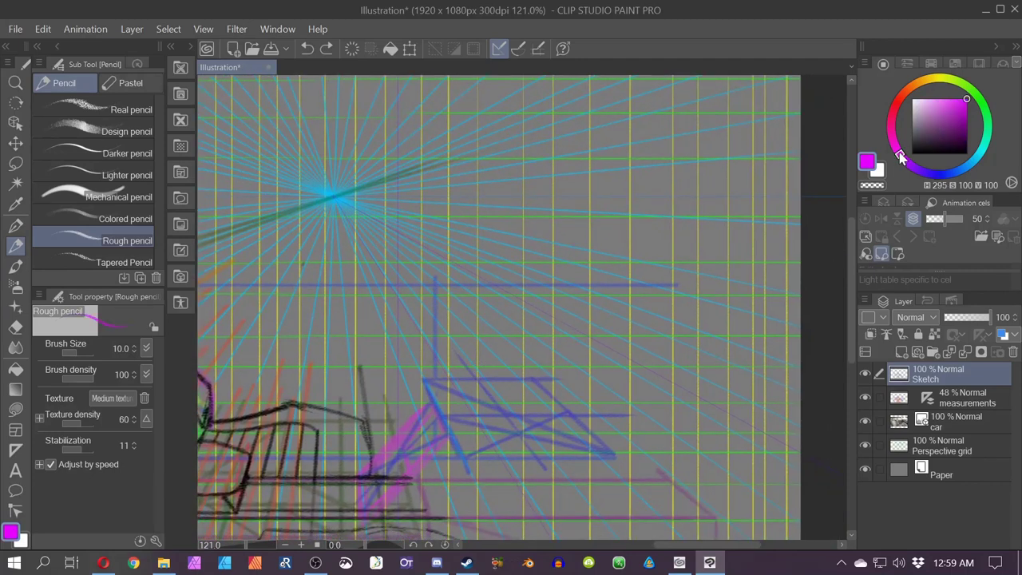
{"action": "left_click", "coordinate": [938, 78]}
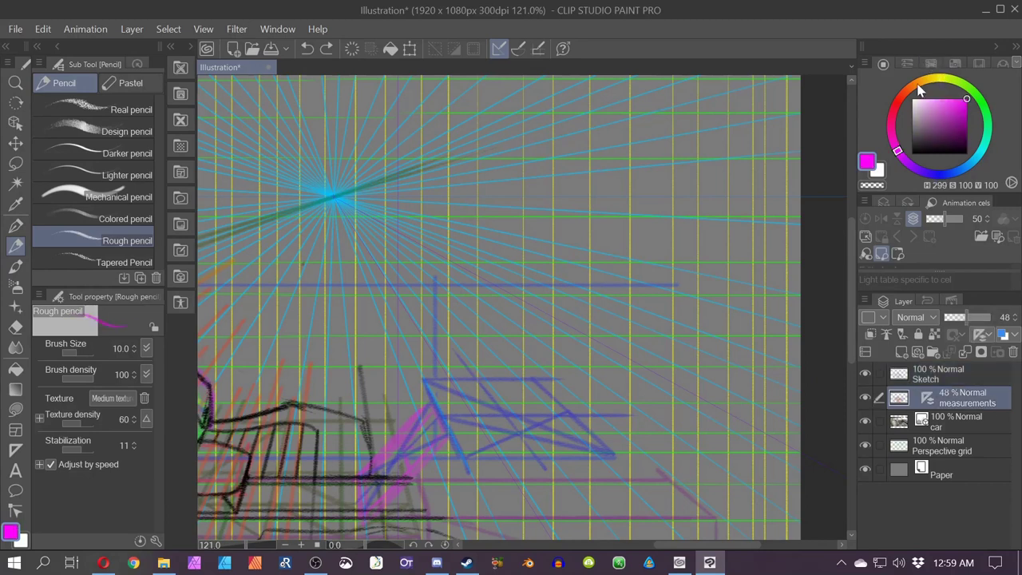
{"action": "left_click", "coordinate": [937, 79]}
{"action": "left_click", "coordinate": [477, 379]}
{"action": "left_click", "coordinate": [461, 457], "text": "shift"}
{"action": "left_click", "coordinate": [425, 382]}
{"action": "left_click", "coordinate": [531, 457], "text": "shift"}
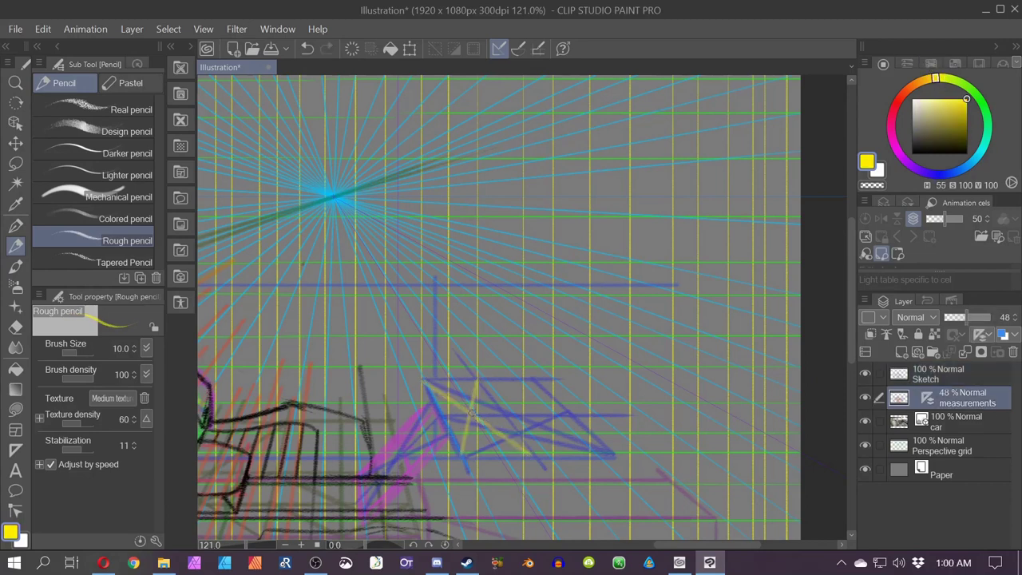
- Draw crossing magenta diagonals in the half of the yellow-marked section nearest the centre stack
{"action": "left_click", "coordinate": [898, 152]}
{"action": "left_click", "coordinate": [448, 380]}
{"action": "left_click", "coordinate": [464, 456], "text": "shift"}
{"action": "left_click", "coordinate": [425, 381]}
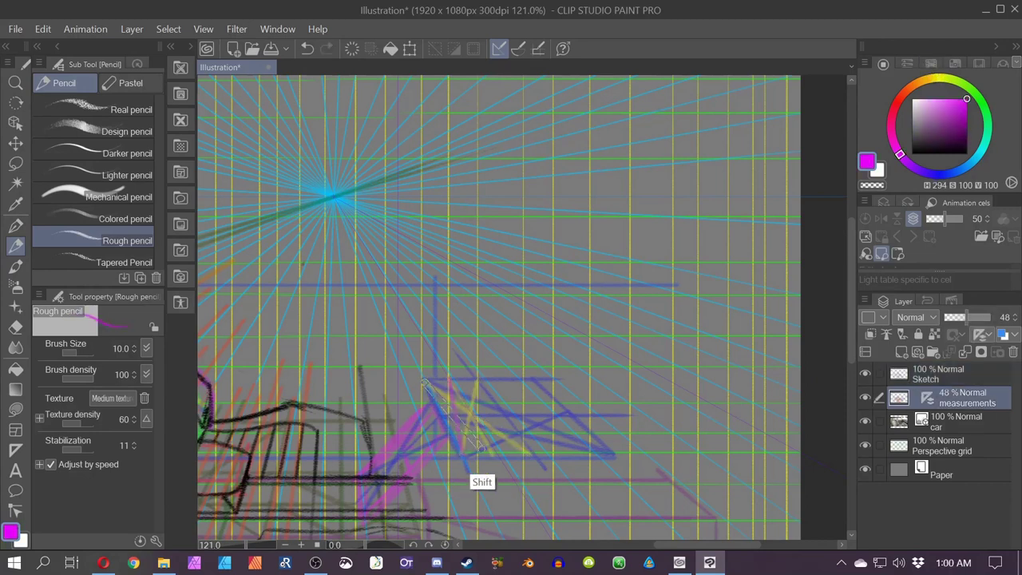
{"action": "left_click", "coordinate": [490, 455], "text": "shift"}
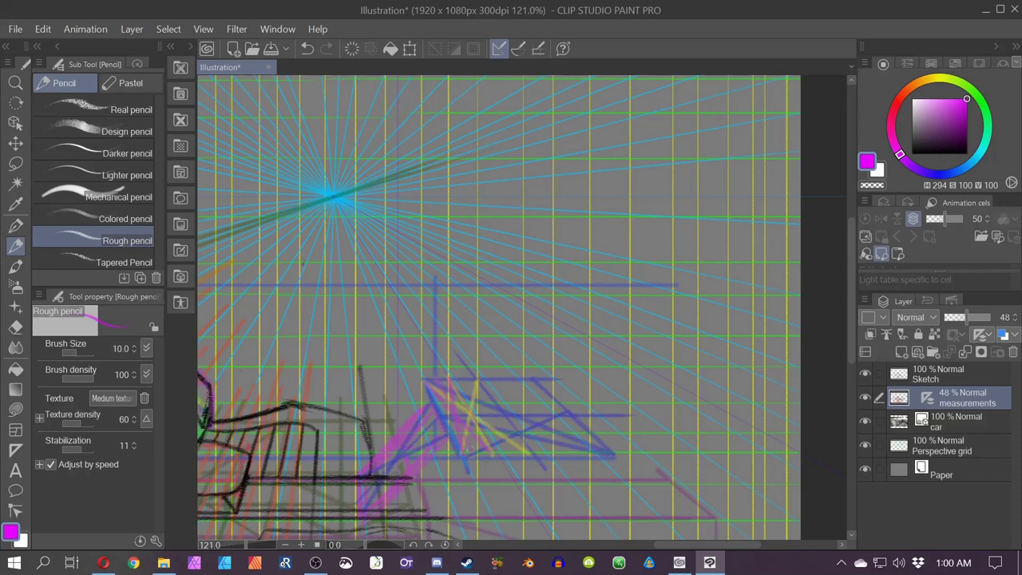
{"action": "left_click_drag", "start_coordinate": [457, 452], "coordinate": [484, 398]}
- On the Sketch layer, set the colour to black and erase the console line ends overlapping the magenta centre stack
{"action": "left_click", "coordinate": [938, 374]}
{"action": "left_click", "coordinate": [911, 153]}
{"action": "scroll", "coordinate": [399, 467], "scroll_direction": "up", "scroll_amount": 1}
{"action": "key", "text": "e"}
{"action": "left_click_drag", "start_coordinate": [498, 455], "coordinate": [411, 457]}
- Trace the outline of the magenta centre stack in black with the Rough pencil
{"action": "key", "text": "p"}
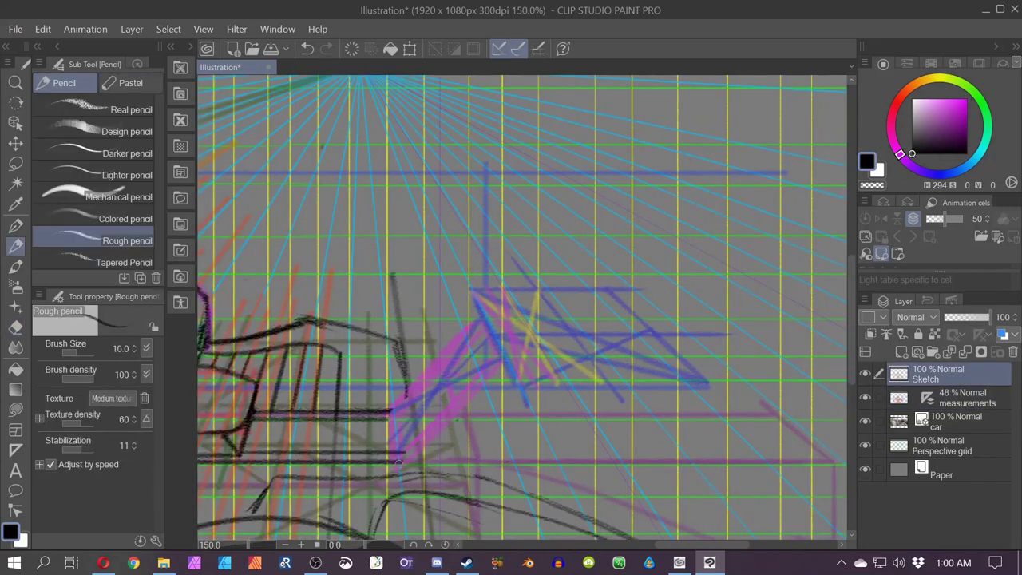
{"action": "left_click_drag", "start_coordinate": [391, 411], "coordinate": [399, 461]}
{"action": "mouse_move", "coordinate": [407, 431]}
{"action": "left_mouse_down"}
{"action": "mouse_move", "coordinate": [428, 442]}
{"action": "mouse_move", "coordinate": [503, 327]}
{"action": "left_mouse_up"}
{"action": "key", "text": "e"}
{"action": "key", "text": "p"}
{"action": "left_click_drag", "start_coordinate": [423, 463], "coordinate": [519, 362]}
{"action": "left_click_drag", "start_coordinate": [447, 414], "coordinate": [558, 427]}
{"action": "mouse_move", "coordinate": [524, 443]}
{"action": "left_mouse_down"}
{"action": "mouse_move", "coordinate": [569, 443]}
{"action": "mouse_move", "coordinate": [438, 523]}
{"action": "left_mouse_up"}
{"action": "left_click_drag", "start_coordinate": [476, 407], "coordinate": [529, 498]}
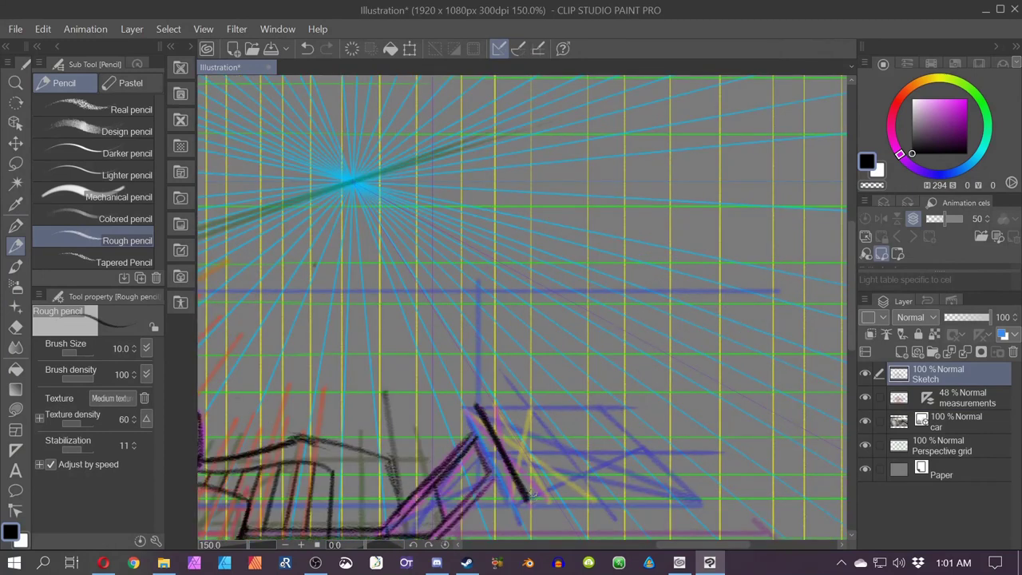
{"action": "key", "text": "ctrl+z"}
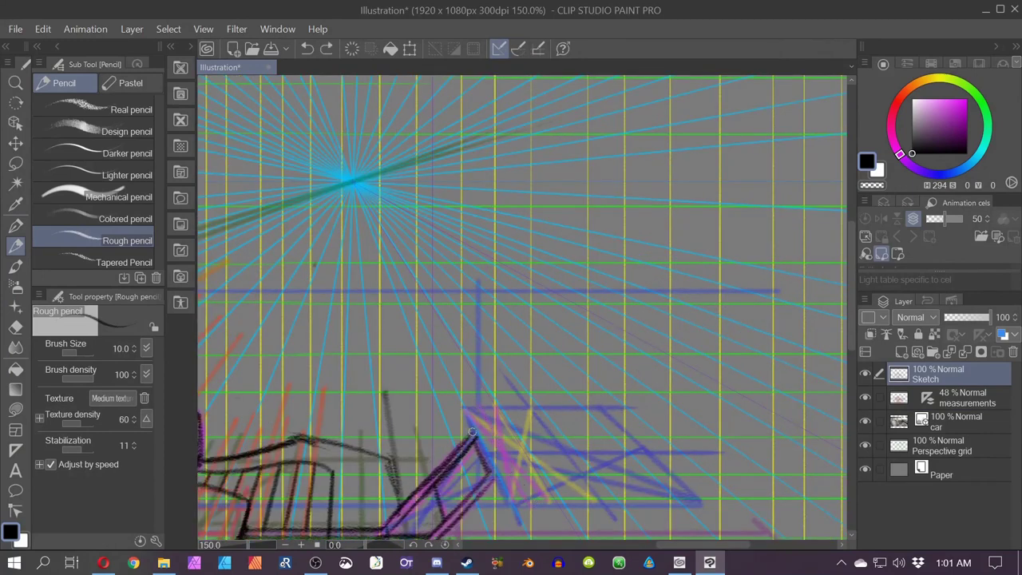
- Sketch short black edges leading off the upper end corners of the centre stack, redrawing the strokes that miss
{"action": "mouse_move", "coordinate": [472, 431]}
{"action": "left_mouse_down"}
{"action": "mouse_move", "coordinate": [478, 407]}
{"action": "mouse_move", "coordinate": [372, 312]}
{"action": "left_mouse_up"}
{"action": "left_click_drag", "start_coordinate": [419, 402], "coordinate": [424, 408]}
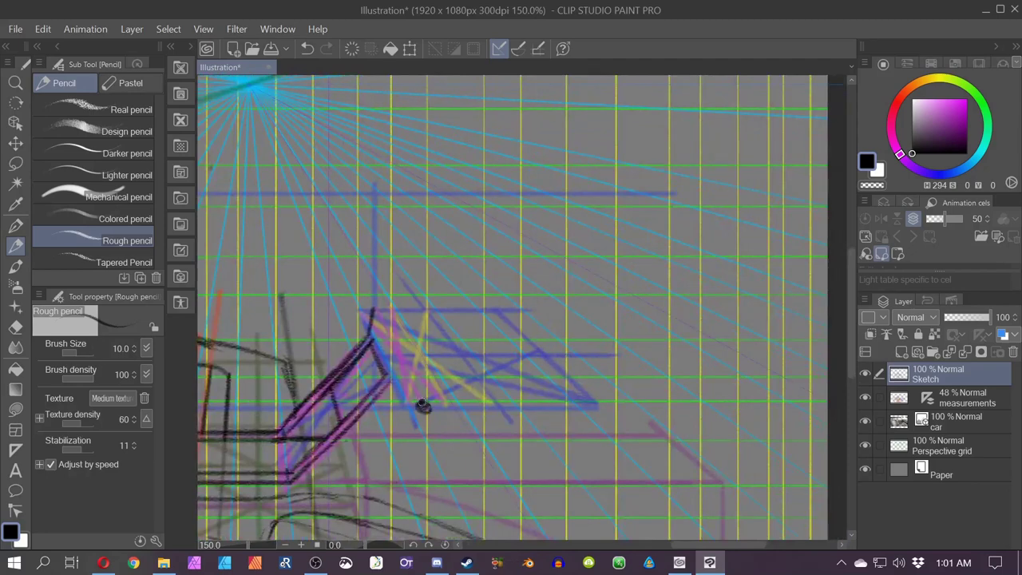
{"action": "left_click_drag", "start_coordinate": [386, 375], "coordinate": [424, 405]}
{"action": "key", "text": "ctrl+z"}
{"action": "key", "text": "ctrl+z"}
{"action": "left_click_drag", "start_coordinate": [387, 378], "coordinate": [479, 439]}
- On the measurements layer, draw a magenta line sloping from the short edge beside the centre stack down to the canvas's lower border
{"action": "scroll", "coordinate": [479, 439], "scroll_direction": "down", "scroll_amount": 7}
{"action": "left_click_drag", "start_coordinate": [285, 399], "coordinate": [475, 427]}
{"action": "scroll", "coordinate": [475, 427], "scroll_direction": "up", "scroll_amount": 2}
{"action": "left_click_drag", "start_coordinate": [460, 363], "coordinate": [489, 349]}
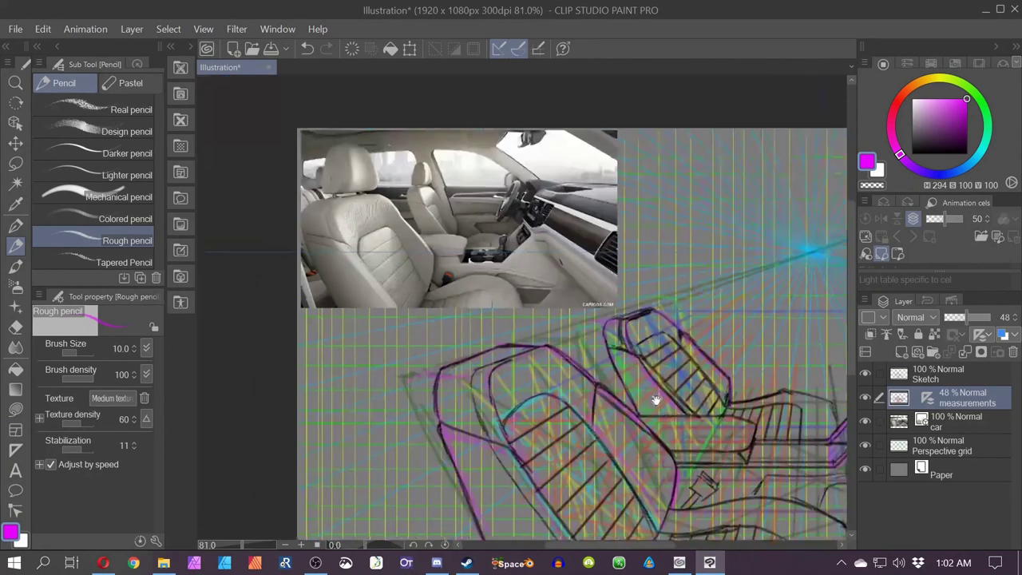
{"action": "left_click_drag", "start_coordinate": [656, 400], "coordinate": [336, 316]}
{"action": "left_click", "coordinate": [518, 49]}
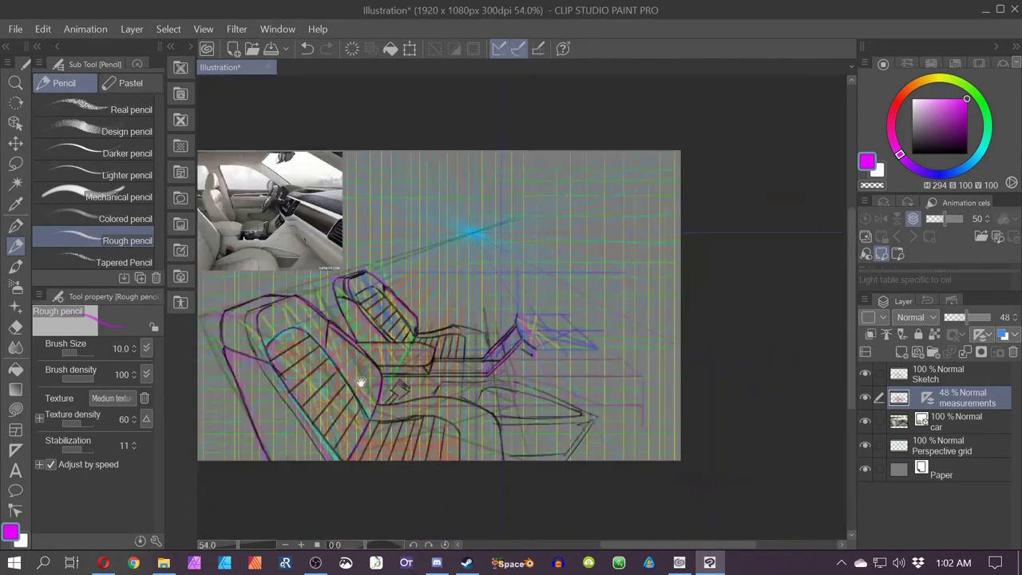
{"action": "left_click_drag", "start_coordinate": [360, 381], "coordinate": [246, 363]}
{"action": "scroll", "coordinate": [246, 363], "scroll_direction": "up", "scroll_amount": 3}
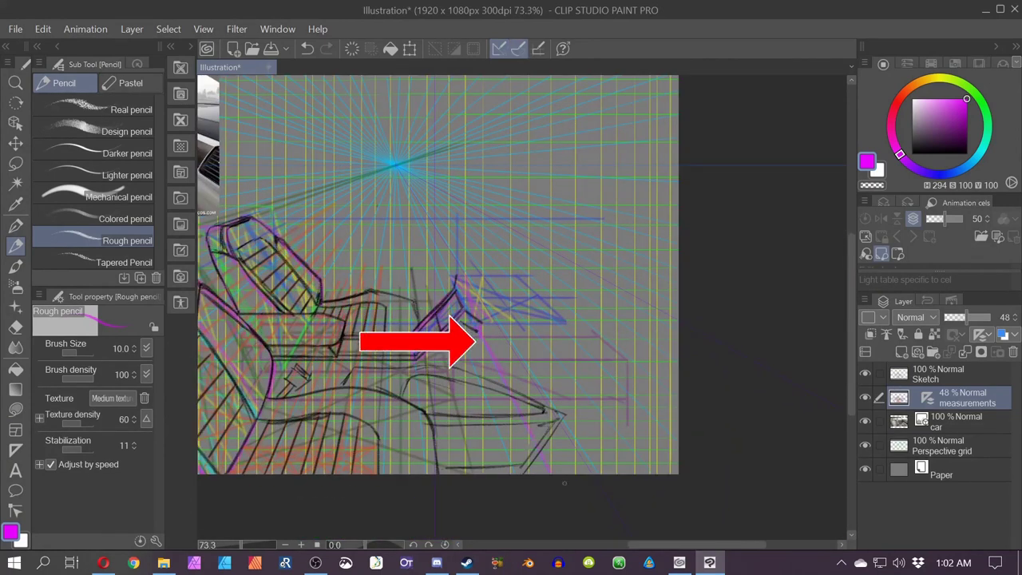
- Trace the dashboard's lower edge on the reference photo in magenta, and undo the marks
{"action": "left_click_drag", "start_coordinate": [372, 351], "coordinate": [641, 449]}
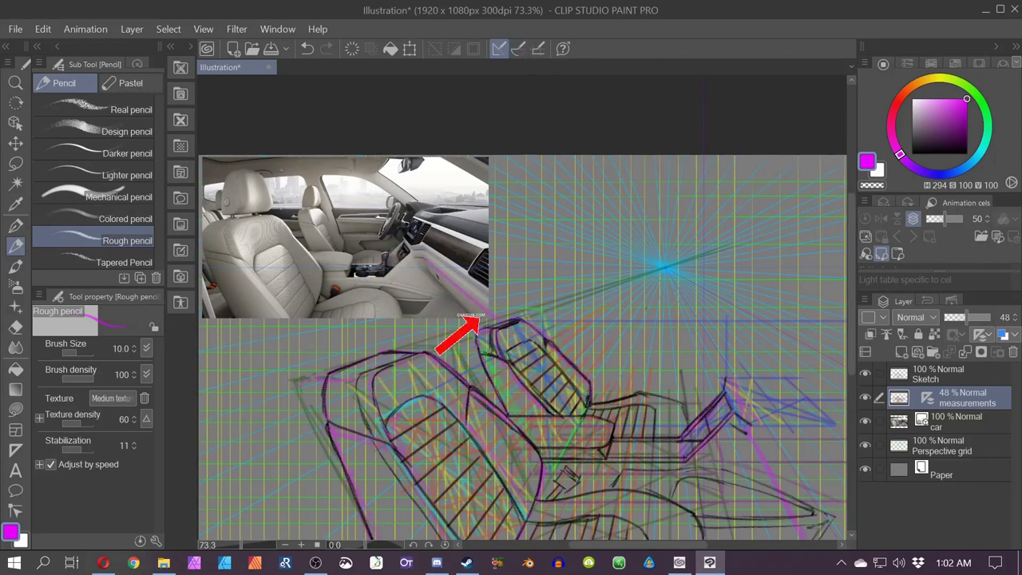
{"action": "key", "text": "ctrl+z"}
{"action": "mouse_move", "coordinate": [673, 437]}
{"action": "left_mouse_down"}
{"action": "mouse_move", "coordinate": [560, 379]}
{"action": "mouse_move", "coordinate": [317, 330]}
{"action": "mouse_move", "coordinate": [561, 436]}
{"action": "mouse_move", "coordinate": [367, 346]}
{"action": "left_mouse_up"}
{"action": "left_click_drag", "start_coordinate": [484, 374], "coordinate": [484, 370]}
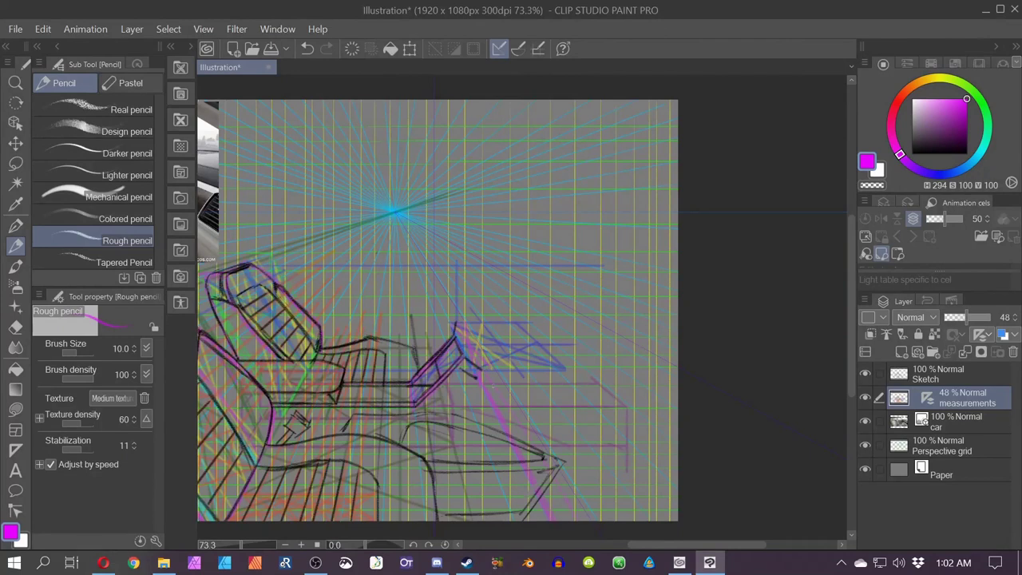
{"action": "key", "text": "ctrl+z"}
- Draw a long magenta diagonal for the dashboard's outer edge, with short crossing lines running toward the centre stack
{"action": "left_click", "coordinate": [519, 48]}
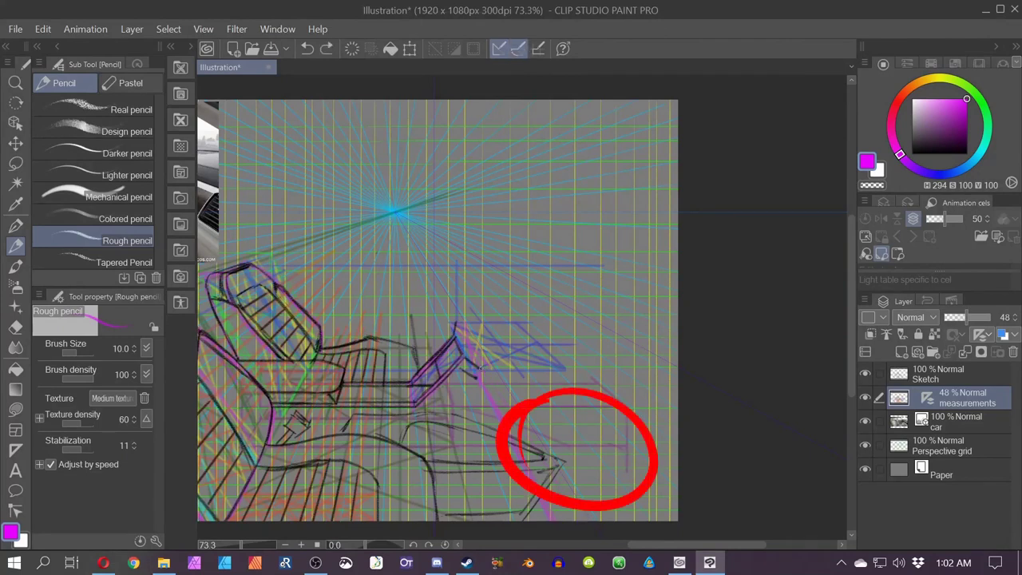
{"action": "left_click", "coordinate": [15, 327]}
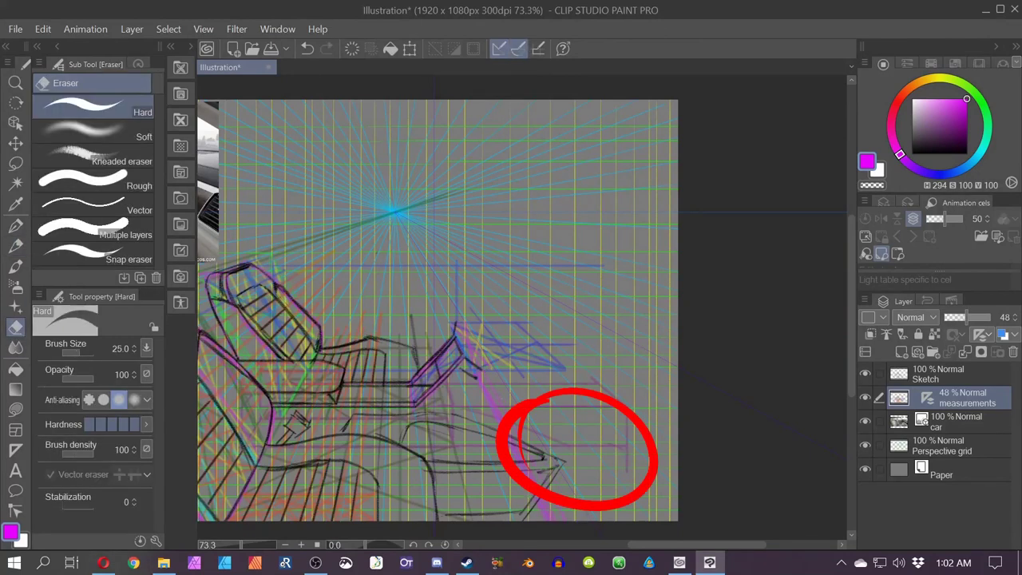
{"action": "mouse_move", "coordinate": [371, 387]}
{"action": "left_mouse_down"}
{"action": "mouse_move", "coordinate": [429, 387]}
{"action": "mouse_move", "coordinate": [564, 445]}
{"action": "left_mouse_up"}
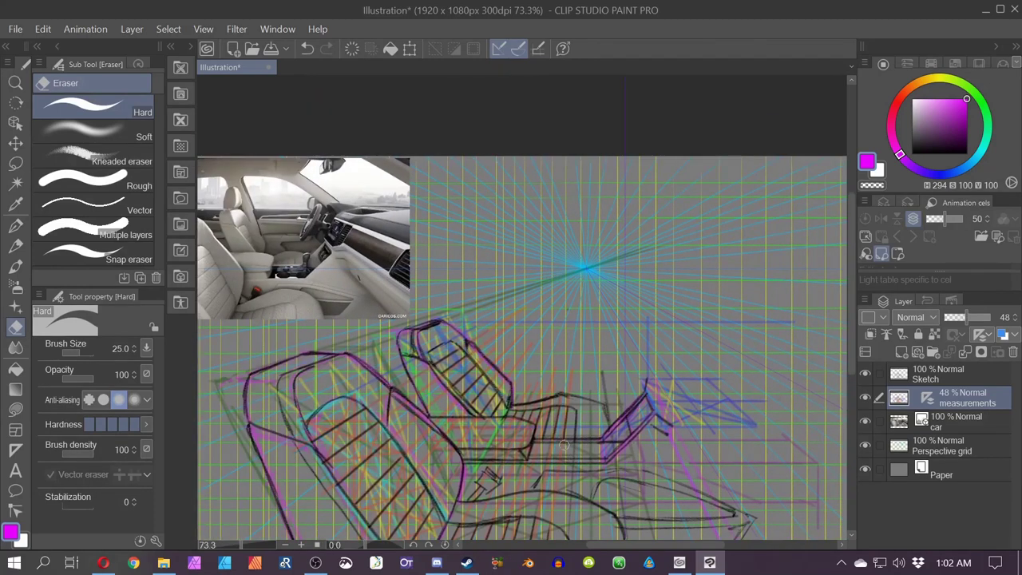
{"action": "left_click_drag", "start_coordinate": [346, 468], "coordinate": [128, 365]}
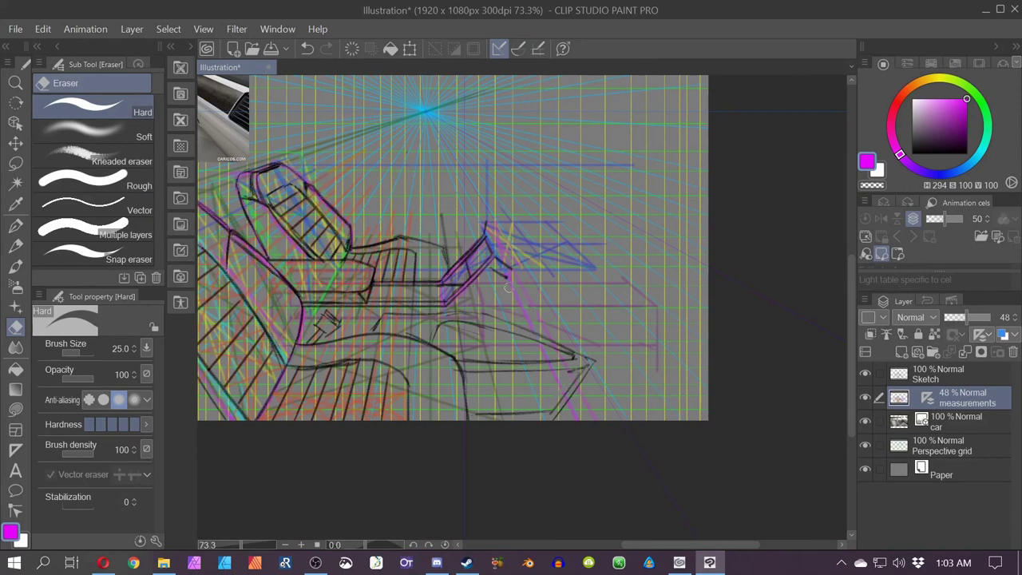
{"action": "key", "text": "p"}
{"action": "key", "text": "p"}
{"action": "mouse_move", "coordinate": [515, 312]}
{"action": "left_mouse_down"}
{"action": "mouse_move", "coordinate": [676, 468]}
{"action": "mouse_move", "coordinate": [658, 463]}
{"action": "left_mouse_up"}
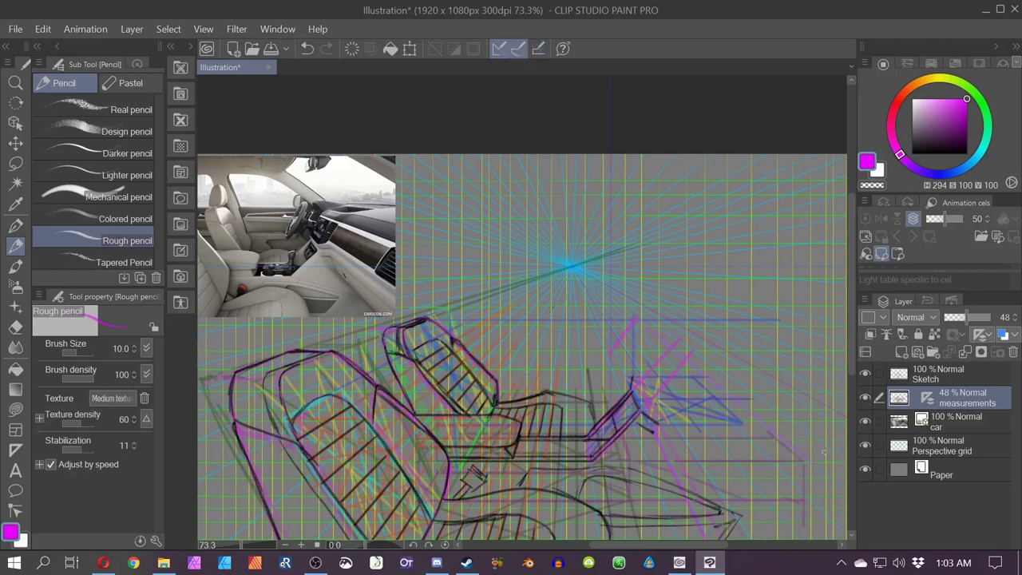
{"action": "key", "text": "space"}
{"action": "left_click_drag", "start_coordinate": [681, 443], "coordinate": [488, 320]}
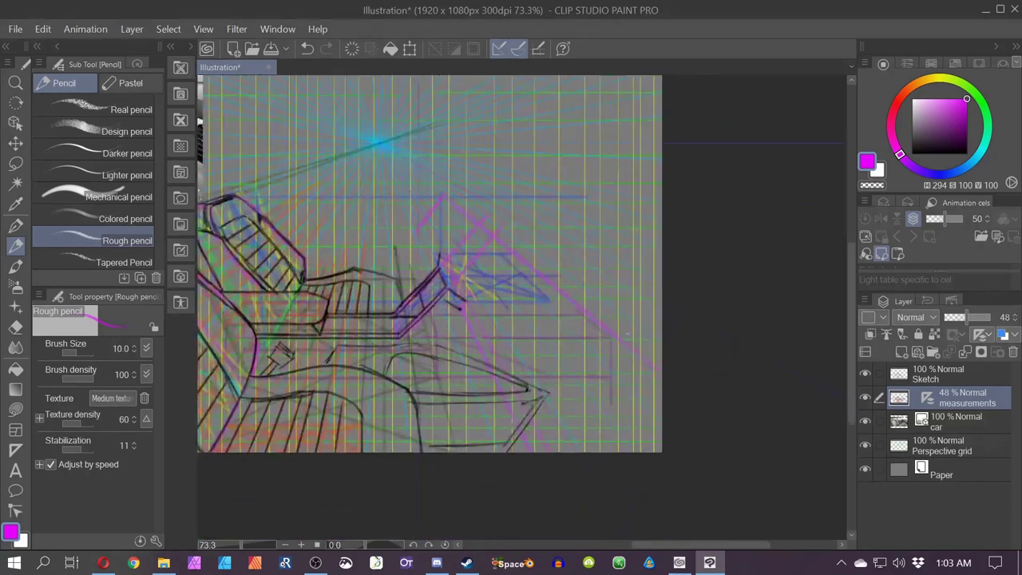
- Trace the dashboard's top surface and trim strip on the reference photo in magenta, and undo the marks
{"action": "left_click_drag", "start_coordinate": [376, 318], "coordinate": [691, 495]}
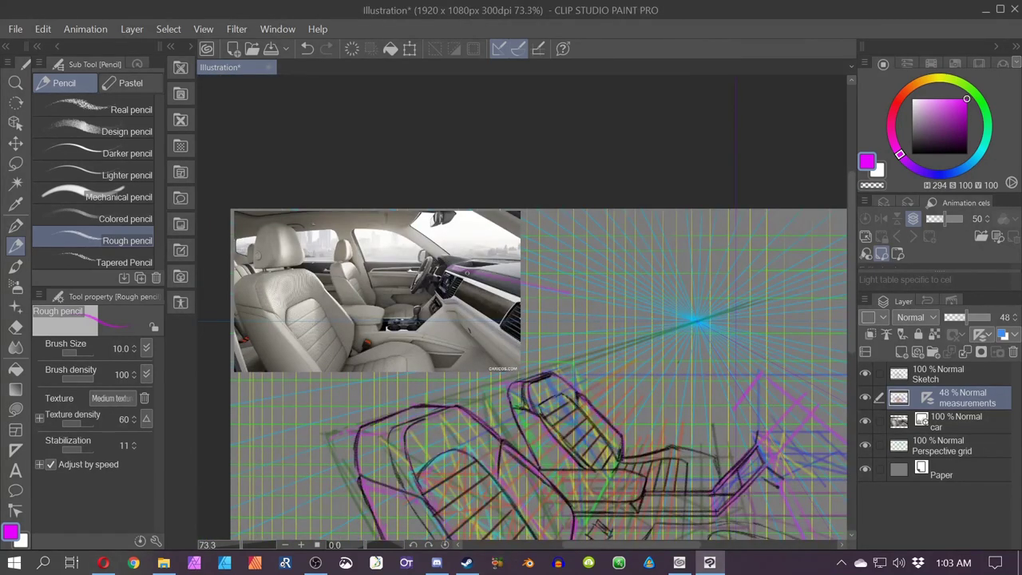
{"action": "left_click", "coordinate": [518, 49]}
{"action": "left_click_drag", "start_coordinate": [551, 323], "coordinate": [421, 273]}
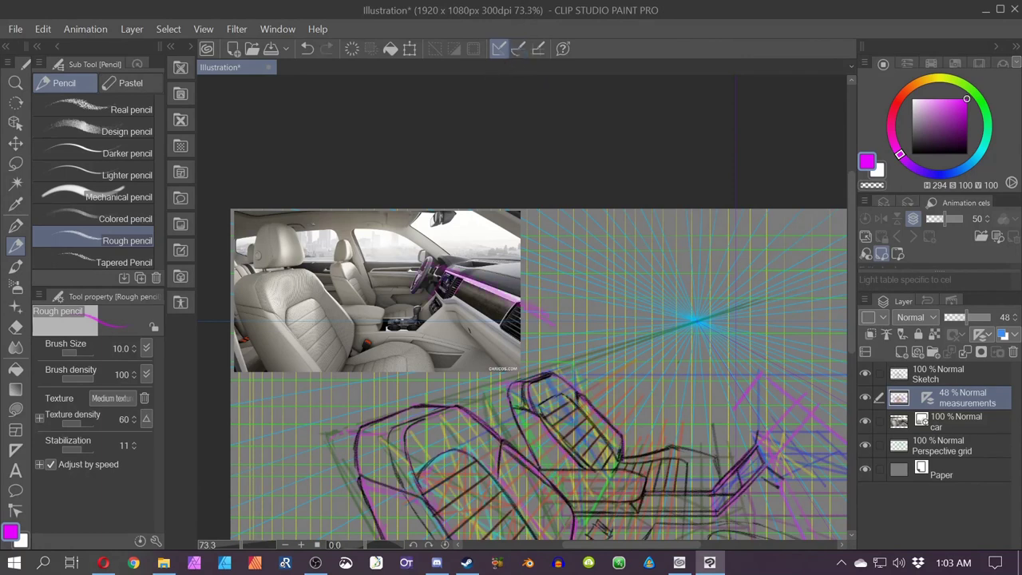
{"action": "key", "text": "ctrl+z"}
- Add parallel magenta cross lines between the centre stack guides and the long dashboard diagonal
{"action": "left_click_drag", "start_coordinate": [745, 499], "coordinate": [638, 495]}
{"action": "left_click_drag", "start_coordinate": [620, 411], "coordinate": [680, 353]}
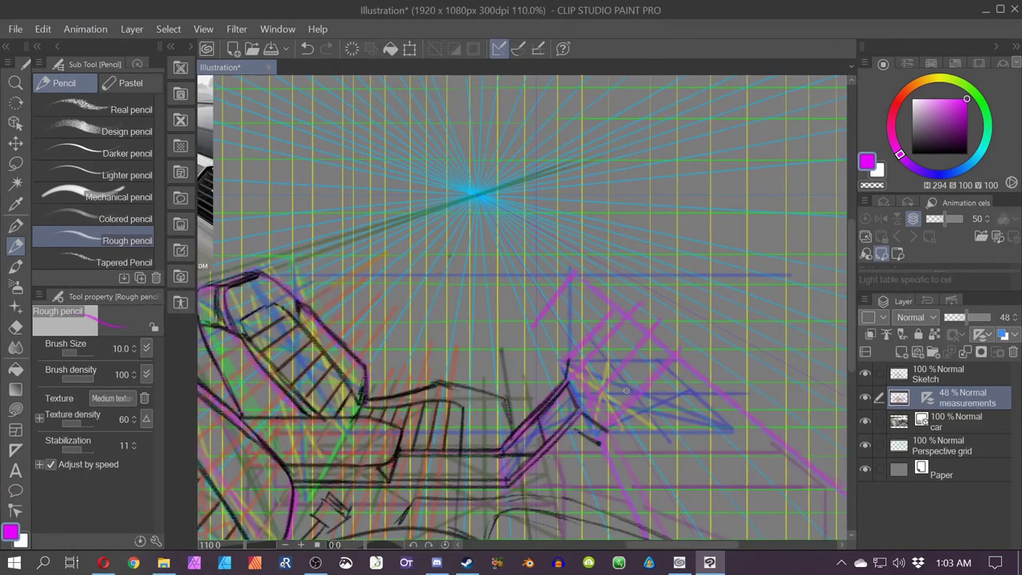
{"action": "scroll", "coordinate": [627, 390], "scroll_direction": "down", "scroll_amount": 4}
{"action": "left_click_drag", "start_coordinate": [467, 435], "coordinate": [410, 348]}
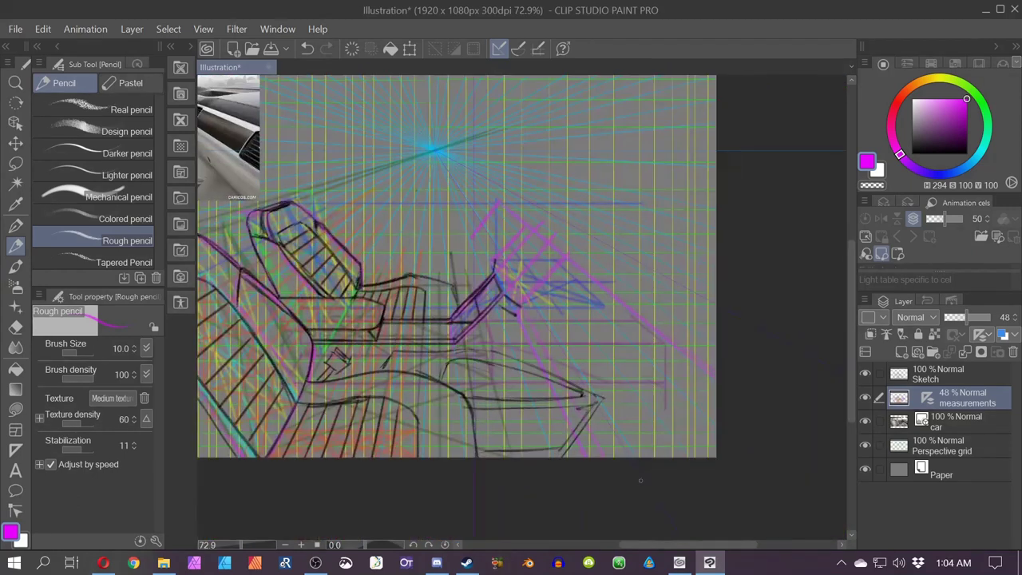
{"action": "scroll", "coordinate": [640, 480], "scroll_direction": "up", "scroll_amount": 2}
{"action": "key", "text": "ctrl+z"}
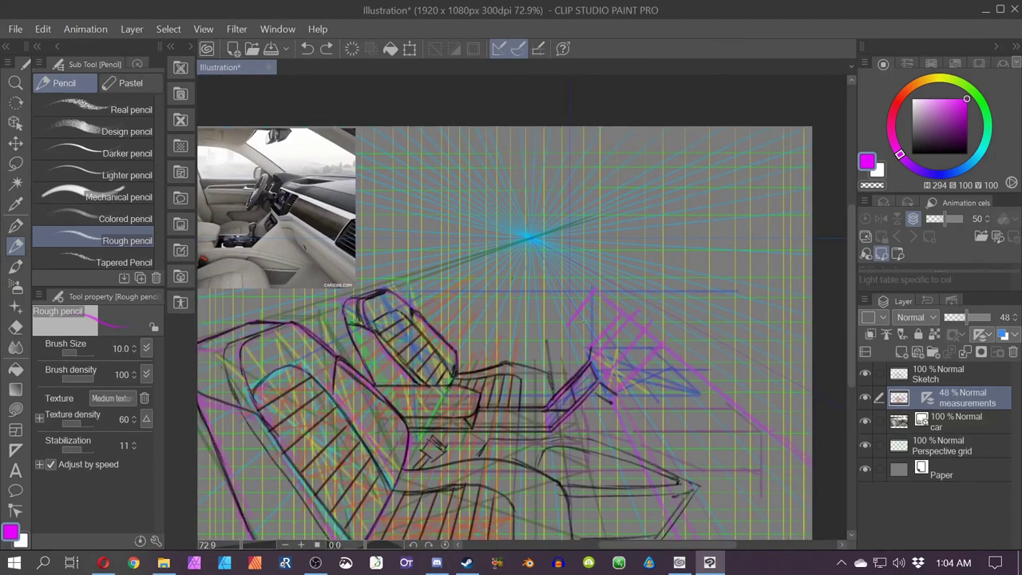
- Clean up the magenta dashboard diagonals and draw a cross line from the storage pocket's outer corner up to them
{"action": "key", "text": "e"}
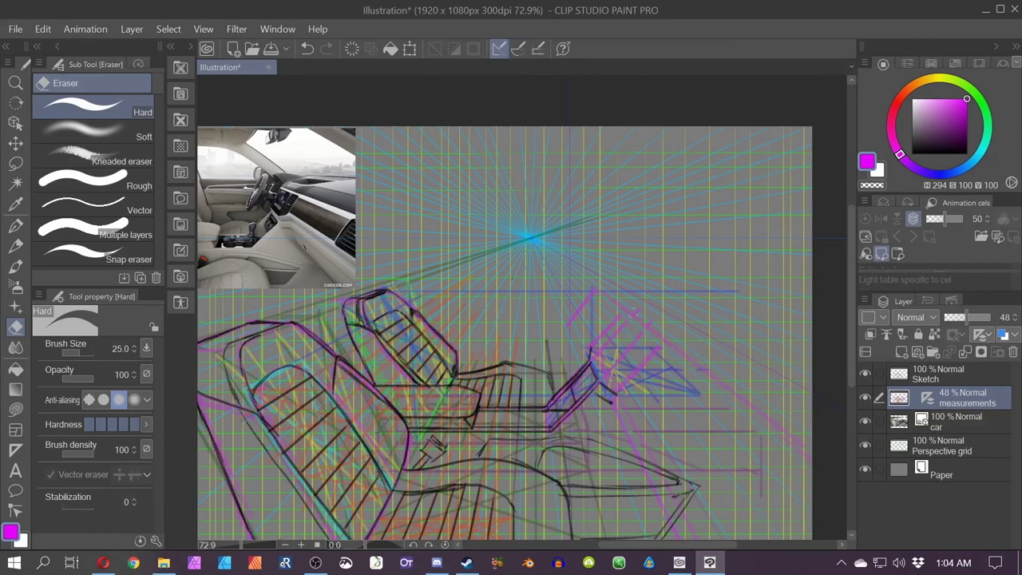
{"action": "key", "text": "ctrl+z"}
{"action": "key", "text": "p"}
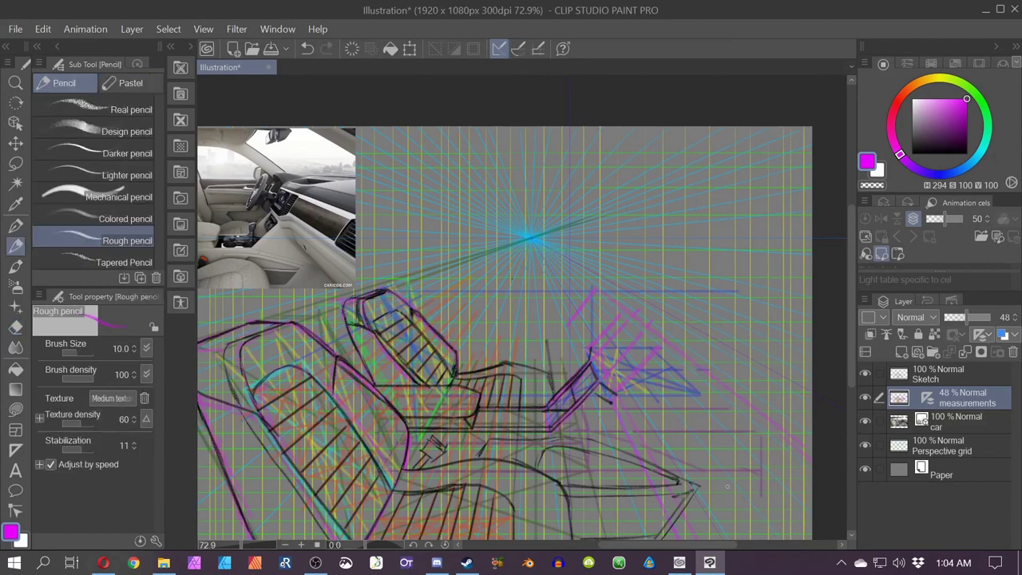
{"action": "key", "text": "ctrl+2"}
{"action": "key", "text": "ctrl+2"}
{"action": "left_click_drag", "start_coordinate": [575, 468], "coordinate": [441, 327]}
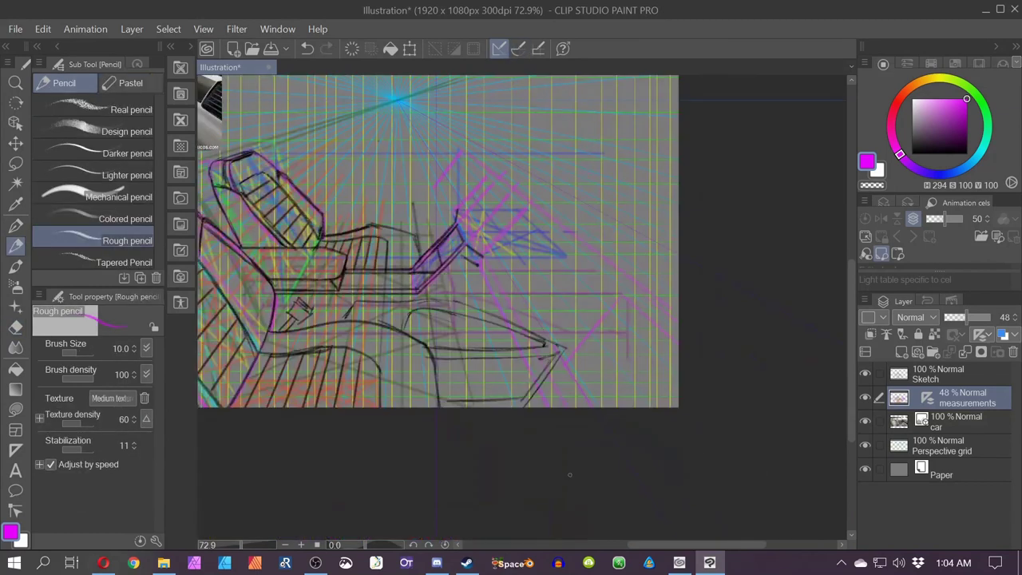
{"action": "left_click_drag", "start_coordinate": [298, 370], "coordinate": [347, 351]}
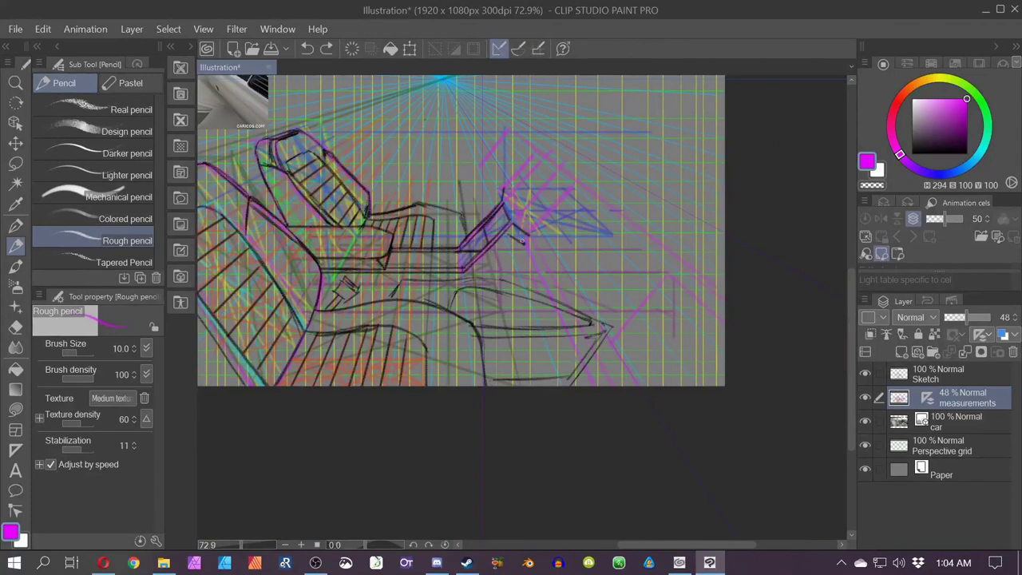
- On the Sketch layer, trace the dashboard's lower edge in black from the centre stack's short edge to the canvas's lower border
{"action": "left_click", "coordinate": [518, 48]}
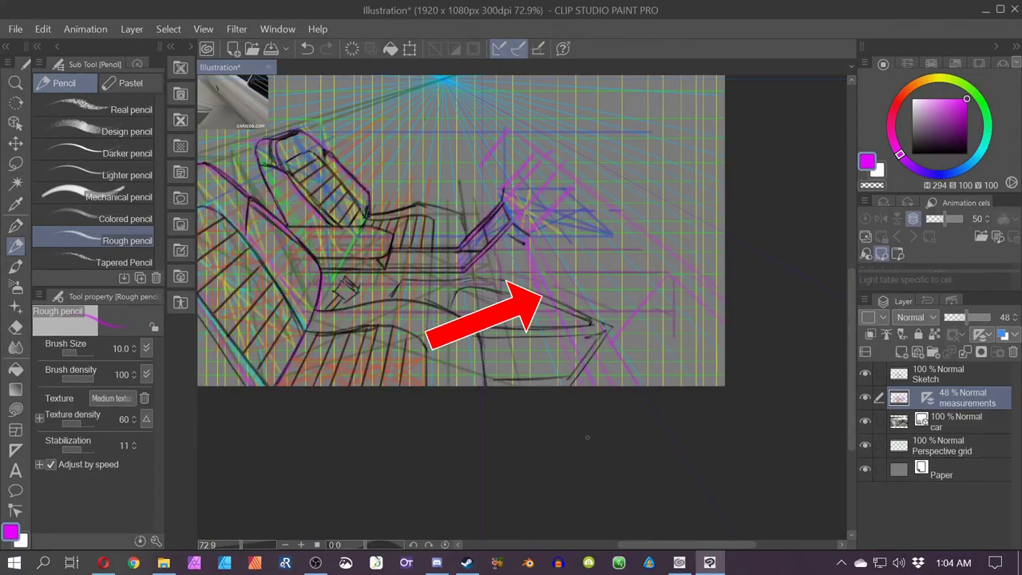
{"action": "left_click", "coordinate": [516, 48]}
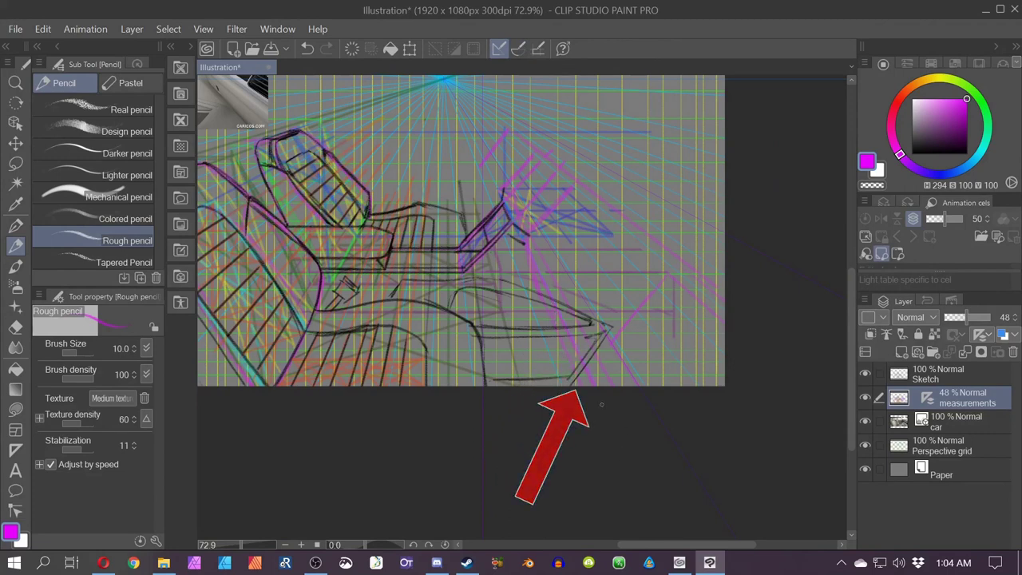
{"action": "left_click", "coordinate": [908, 373]}
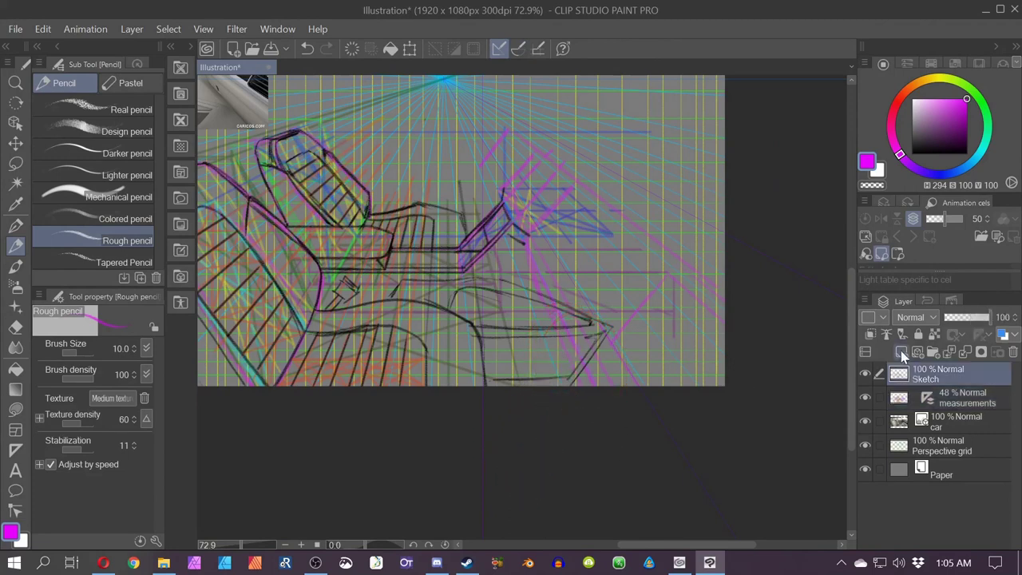
{"action": "left_click_drag", "start_coordinate": [916, 136], "coordinate": [903, 165]}
{"action": "mouse_move", "coordinate": [527, 242]}
{"action": "left_mouse_down"}
{"action": "mouse_move", "coordinate": [406, 261]}
{"action": "mouse_move", "coordinate": [478, 418]}
{"action": "left_mouse_up"}
{"action": "left_click", "coordinate": [520, 50]}
{"action": "left_click", "coordinate": [520, 53]}
{"action": "left_click_drag", "start_coordinate": [409, 276], "coordinate": [420, 314]}
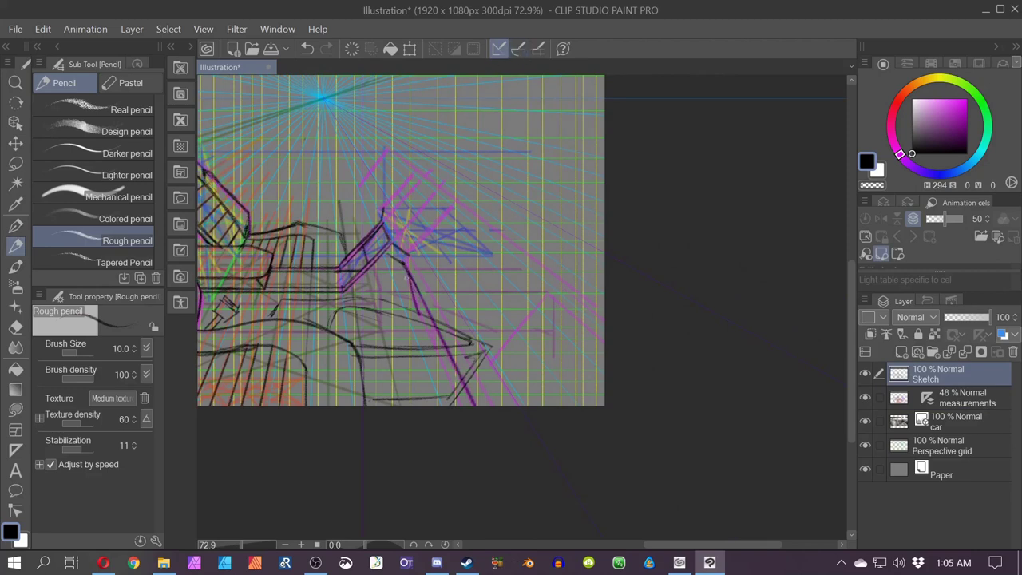
- Erase the storage pocket lines that extend past the dashboard's lower edge, and draw a second black line beside that edge
{"action": "key", "text": "e"}
{"action": "mouse_move", "coordinate": [484, 346]}
{"action": "left_mouse_down"}
{"action": "mouse_move", "coordinate": [448, 329]}
{"action": "mouse_move", "coordinate": [468, 382]}
{"action": "mouse_move", "coordinate": [435, 315]}
{"action": "mouse_move", "coordinate": [484, 418]}
{"action": "left_mouse_up"}
{"action": "left_click", "coordinate": [519, 50]}
{"action": "left_click", "coordinate": [17, 245]}
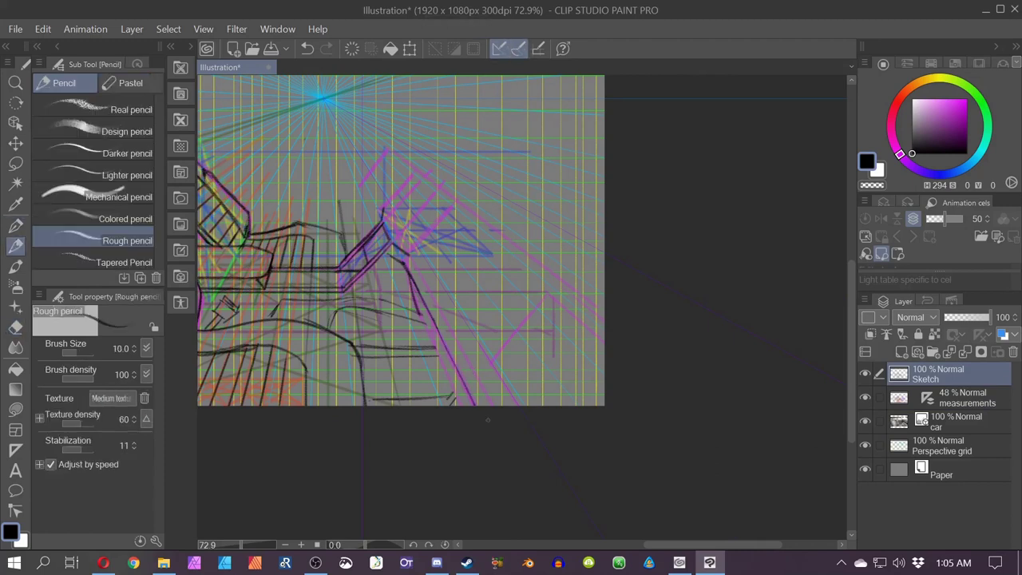
{"action": "left_click_drag", "start_coordinate": [422, 315], "coordinate": [464, 413]}
{"action": "left_click_drag", "start_coordinate": [492, 419], "coordinate": [485, 506]}
{"action": "left_click_drag", "start_coordinate": [400, 340], "coordinate": [488, 505]}
{"action": "mouse_move", "coordinate": [377, 324]}
{"action": "left_mouse_down"}
{"action": "mouse_move", "coordinate": [308, 338]}
{"action": "mouse_move", "coordinate": [361, 392]}
{"action": "left_mouse_up"}
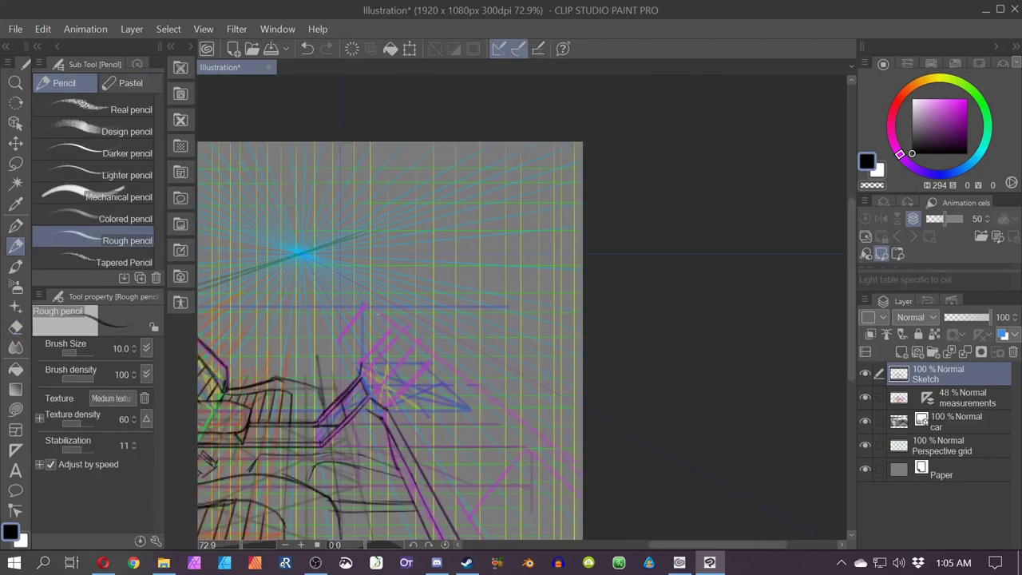
- Trace the long magenta dashboard diagonal in black, from above the centre stack to the canvas's edge
{"action": "left_click_drag", "start_coordinate": [587, 462], "coordinate": [368, 305]}
{"action": "key", "text": "ctrl+z"}
{"action": "mouse_move", "coordinate": [266, 344]}
{"action": "left_mouse_down"}
{"action": "mouse_move", "coordinate": [595, 439]}
{"action": "mouse_move", "coordinate": [456, 397]}
{"action": "left_mouse_up"}
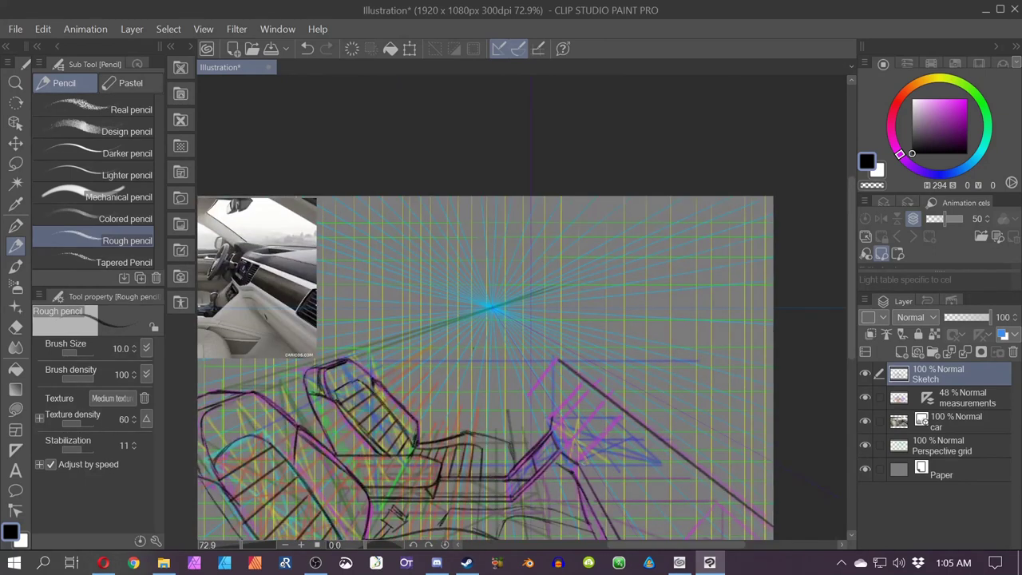
- Sketch the centre stack's upper corner freehand in black, and add another black line from it beside the dashboard's lower edge
{"action": "left_click", "coordinate": [518, 49]}
{"action": "mouse_move", "coordinate": [550, 406]}
{"action": "left_mouse_down"}
{"action": "mouse_move", "coordinate": [555, 432]}
{"action": "mouse_move", "coordinate": [583, 454]}
{"action": "mouse_move", "coordinate": [464, 337]}
{"action": "left_mouse_up"}
{"action": "mouse_move", "coordinate": [436, 344]}
{"action": "left_mouse_down"}
{"action": "mouse_move", "coordinate": [611, 426]}
{"action": "mouse_move", "coordinate": [513, 381]}
{"action": "mouse_move", "coordinate": [655, 519]}
{"action": "left_mouse_up"}
{"action": "left_click", "coordinate": [519, 51]}
{"action": "mouse_move", "coordinate": [639, 471]}
{"action": "left_mouse_down"}
{"action": "mouse_move", "coordinate": [533, 414]}
{"action": "mouse_move", "coordinate": [577, 484]}
{"action": "left_mouse_up"}
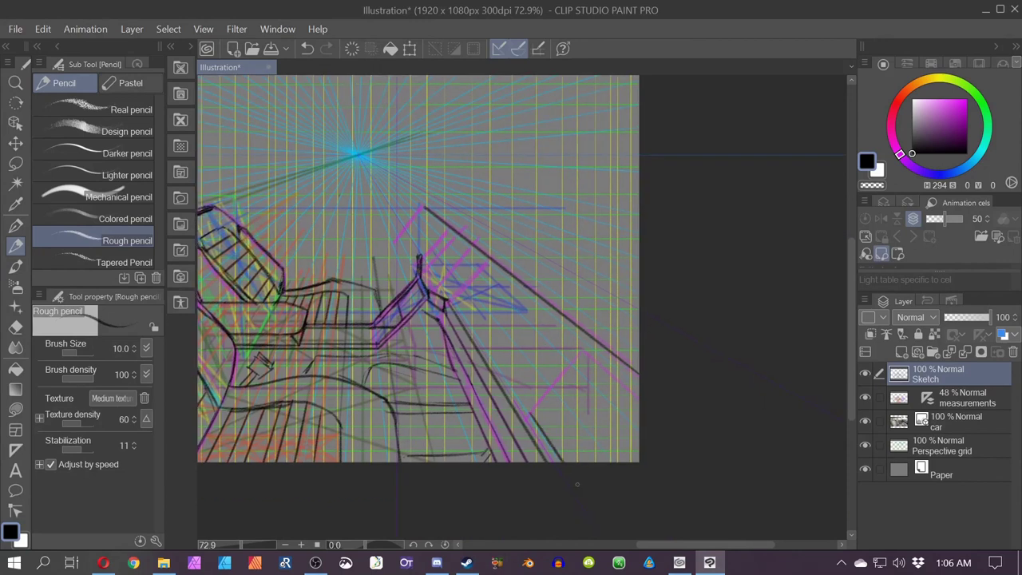
- Draw the dashboard panel's near edge in black with a rounded corner down to the lower edge, and erase the overlap there
{"action": "left_click_drag", "start_coordinate": [588, 348], "coordinate": [639, 390]}
{"action": "left_click", "coordinate": [519, 51]}
{"action": "mouse_move", "coordinate": [587, 352]}
{"action": "left_mouse_down"}
{"action": "mouse_move", "coordinate": [539, 403]}
{"action": "mouse_move", "coordinate": [539, 428]}
{"action": "left_mouse_up"}
{"action": "key", "text": "e"}
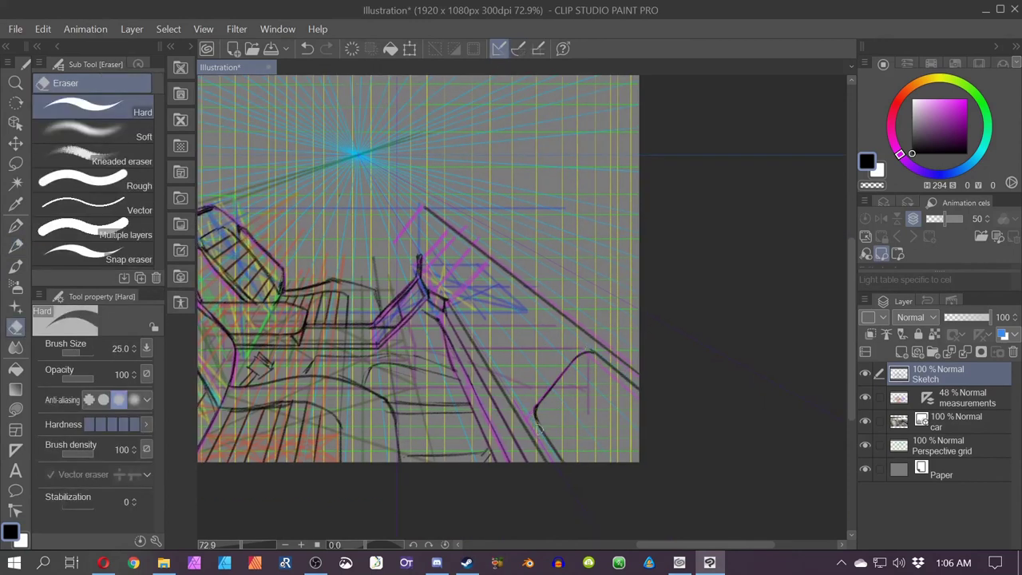
{"action": "mouse_move", "coordinate": [410, 332]}
{"action": "left_mouse_down"}
{"action": "mouse_move", "coordinate": [475, 386]}
{"action": "mouse_move", "coordinate": [481, 419]}
{"action": "mouse_move", "coordinate": [615, 479]}
{"action": "mouse_move", "coordinate": [524, 447]}
{"action": "left_mouse_up"}
- Add magenta guides around the dashboard diagonal's upper end on the measurements layer, and draw a black cross line there on the Sketch layer
{"action": "left_click", "coordinate": [518, 50]}
{"action": "left_click", "coordinate": [886, 399]}
{"action": "left_click", "coordinate": [966, 98]}
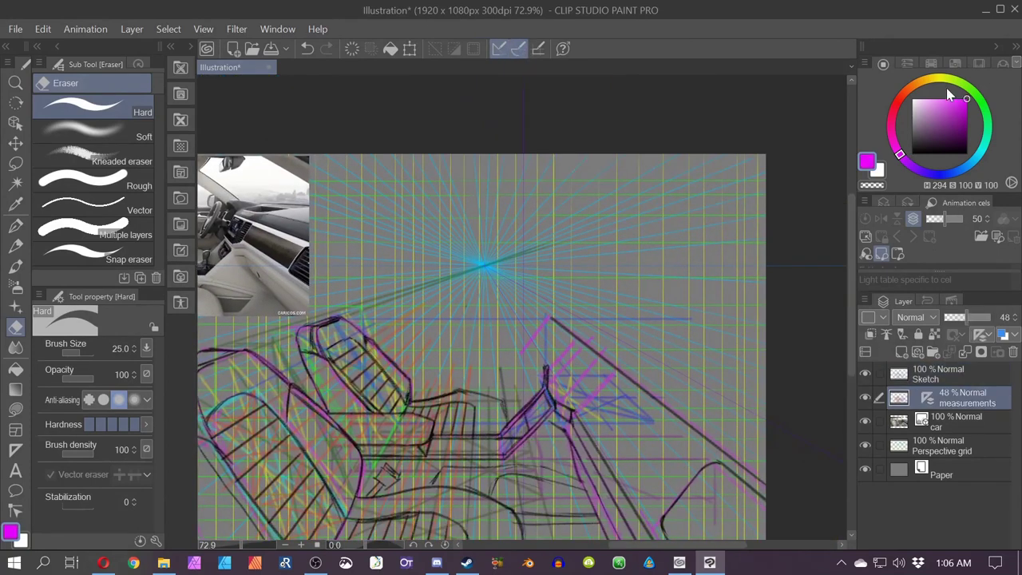
{"action": "key", "text": "p"}
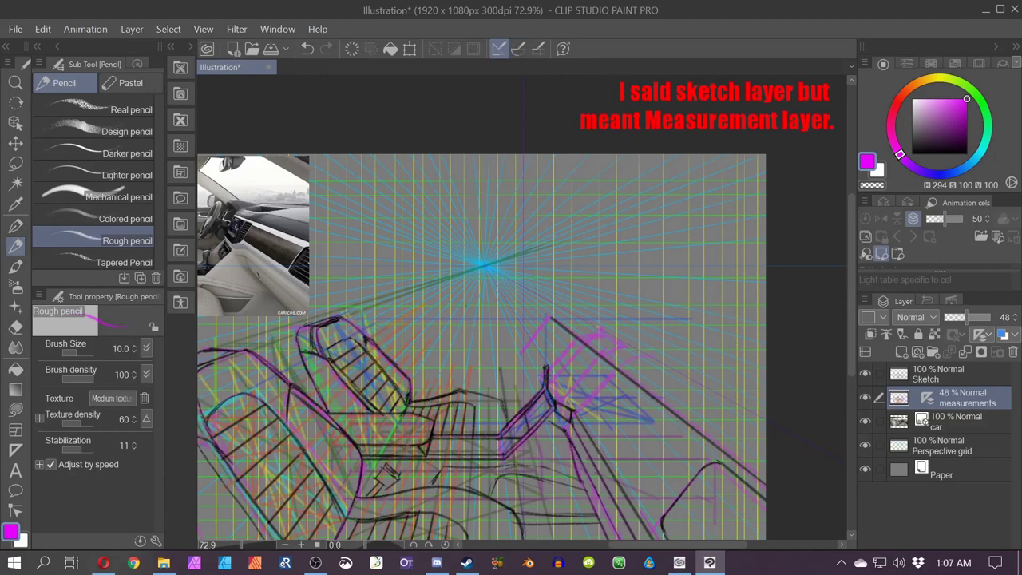
{"action": "left_click", "coordinate": [938, 374]}
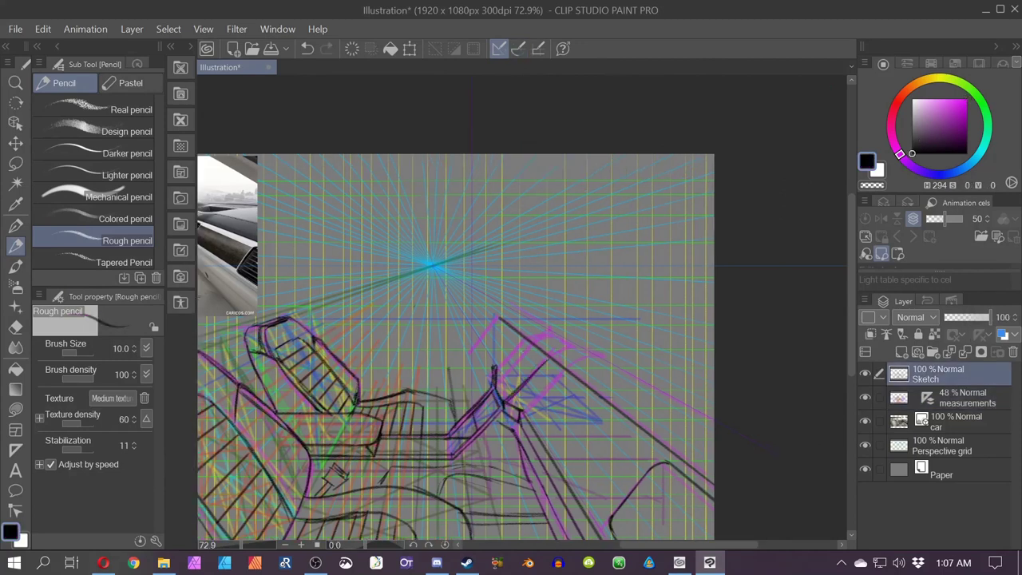
- Draw the dashboard's upper front edges and receding top line on the Sketch layer with the Rough pencil, following the perspective grid
{"action": "left_click_drag", "start_coordinate": [496, 381], "coordinate": [531, 346]}
{"action": "left_click_drag", "start_coordinate": [496, 370], "coordinate": [526, 339]}
{"action": "mouse_move", "coordinate": [522, 410]}
{"action": "left_mouse_down"}
{"action": "mouse_move", "coordinate": [578, 348]}
{"action": "mouse_move", "coordinate": [604, 354]}
{"action": "left_mouse_up"}
{"action": "left_click_drag", "start_coordinate": [576, 348], "coordinate": [714, 408]}
{"action": "left_click", "coordinate": [518, 49]}
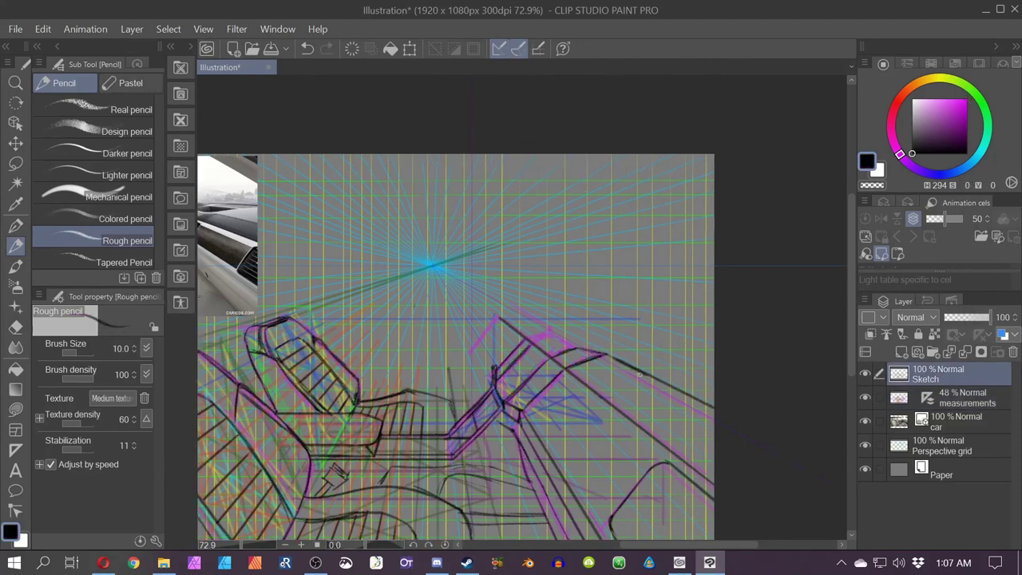
- Refine the dashboard's far upper corner with short pencil strokes and erase the lines that overrun it
{"action": "key", "text": "ctrl+2"}
{"action": "left_click_drag", "start_coordinate": [550, 334], "coordinate": [575, 350]}
{"action": "left_click_drag", "start_coordinate": [529, 344], "coordinate": [560, 326]}
{"action": "key", "text": "ctrl+2"}
{"action": "mouse_move", "coordinate": [382, 367]}
{"action": "left_mouse_down"}
{"action": "mouse_move", "coordinate": [447, 365]}
{"action": "mouse_move", "coordinate": [474, 417]}
{"action": "mouse_move", "coordinate": [457, 404]}
{"action": "left_mouse_up"}
{"action": "left_click", "coordinate": [16, 328]}
{"action": "mouse_move", "coordinate": [591, 368]}
{"action": "left_mouse_down"}
{"action": "mouse_move", "coordinate": [600, 377]}
{"action": "mouse_move", "coordinate": [578, 359]}
{"action": "mouse_move", "coordinate": [643, 389]}
{"action": "left_mouse_up"}
- Sketch the curved instrument-cluster hood rising above the dashboard's far corner with the Rough pencil
{"action": "left_click", "coordinate": [16, 267]}
{"action": "left_click", "coordinate": [16, 247]}
{"action": "left_click", "coordinate": [518, 52]}
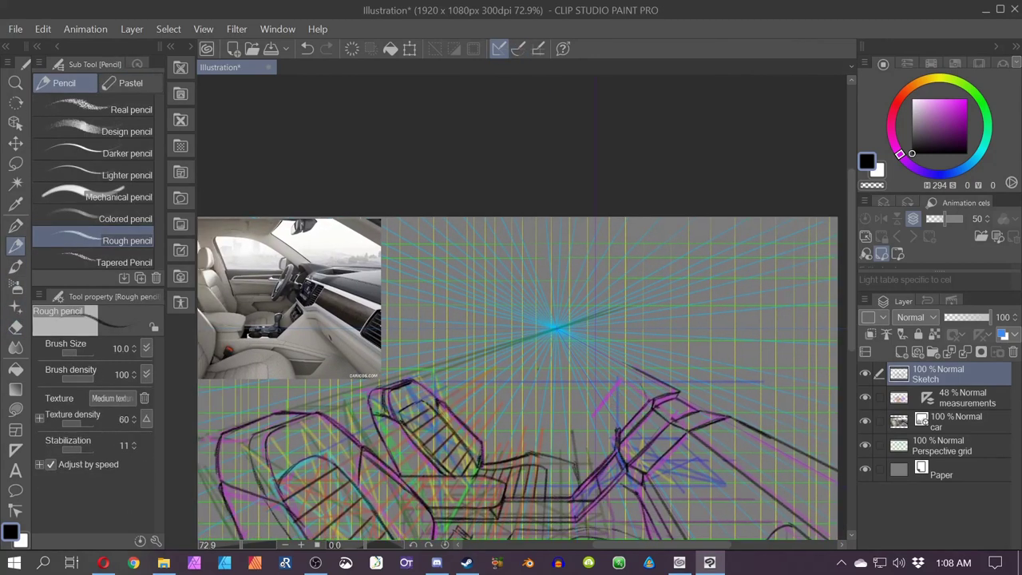
{"action": "left_click_drag", "start_coordinate": [313, 284], "coordinate": [295, 286]}
{"action": "key", "text": "ctrl+z"}
{"action": "left_click_drag", "start_coordinate": [650, 396], "coordinate": [619, 390]}
{"action": "mouse_move", "coordinate": [603, 356]}
{"action": "left_mouse_down"}
{"action": "mouse_move", "coordinate": [614, 380]}
{"action": "mouse_move", "coordinate": [646, 394]}
{"action": "left_mouse_up"}
{"action": "key", "text": "ctrl+z"}
{"action": "key", "text": "ctrl+z"}
{"action": "left_click_drag", "start_coordinate": [627, 355], "coordinate": [658, 392]}
{"action": "mouse_move", "coordinate": [581, 358]}
{"action": "left_mouse_down"}
{"action": "mouse_move", "coordinate": [491, 354]}
{"action": "mouse_move", "coordinate": [609, 355]}
{"action": "mouse_move", "coordinate": [708, 414]}
{"action": "mouse_move", "coordinate": [656, 418]}
{"action": "mouse_move", "coordinate": [701, 411]}
{"action": "left_mouse_up"}
- Erase the stray overlapping strokes inside the instrument-cluster hood with the Hard eraser
{"action": "key", "text": "e"}
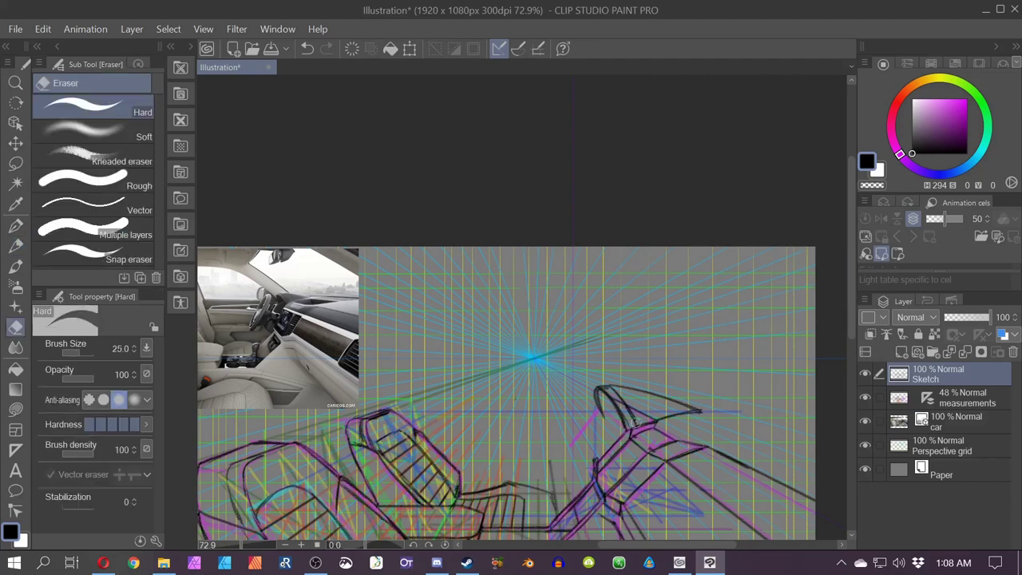
{"action": "left_click_drag", "start_coordinate": [615, 394], "coordinate": [645, 418]}
{"action": "scroll", "coordinate": [515, 424], "scroll_direction": "down", "scroll_amount": 1}
{"action": "left_click_drag", "start_coordinate": [516, 424], "coordinate": [593, 456]}
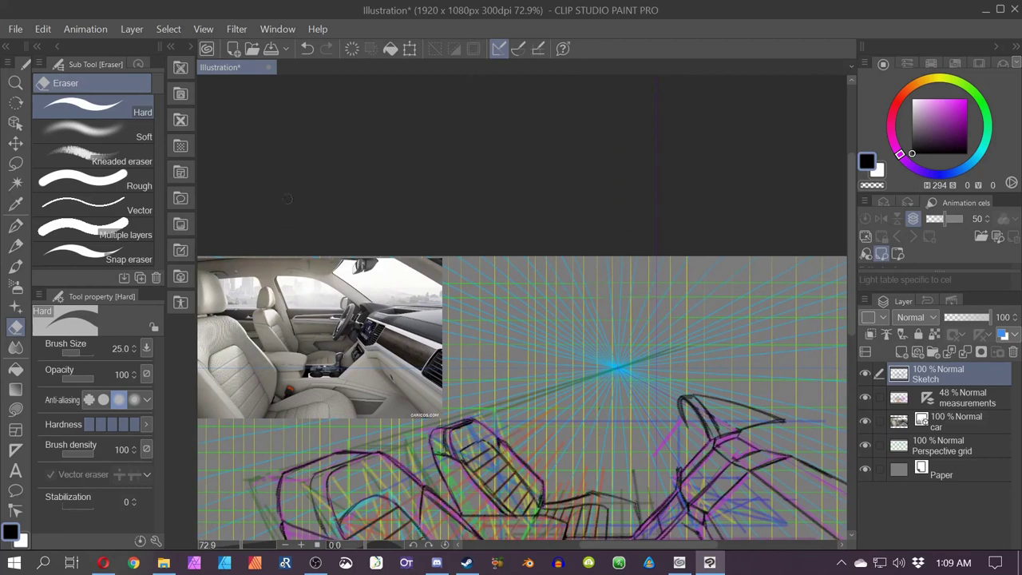
- Strengthen the hood's curved edge with the Rough pencil and extend the dashboard's back edge from the hood's tip to the canvas edge
{"action": "left_click", "coordinate": [518, 49]}
{"action": "left_click", "coordinate": [15, 265]}
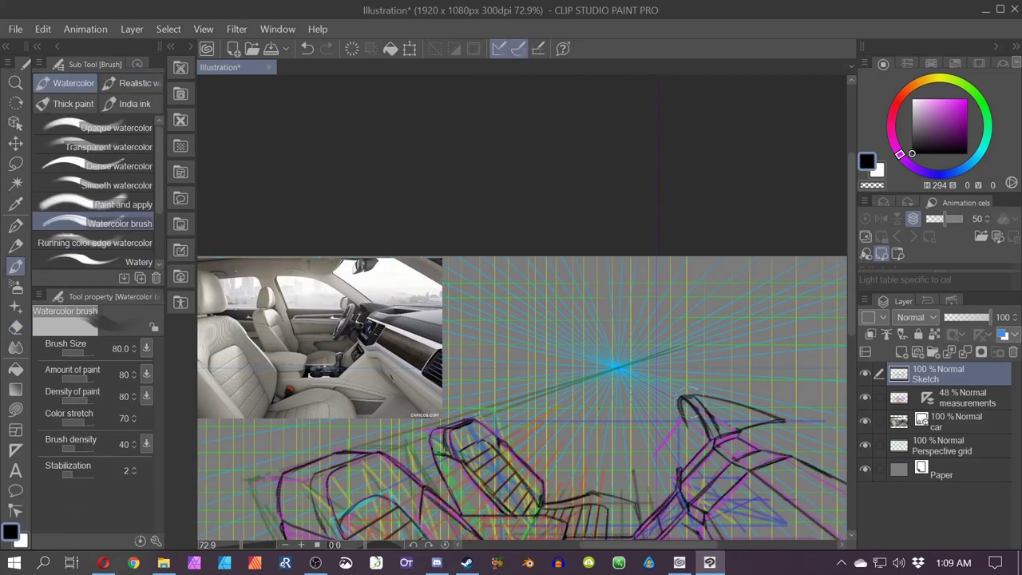
{"action": "left_click", "coordinate": [16, 245]}
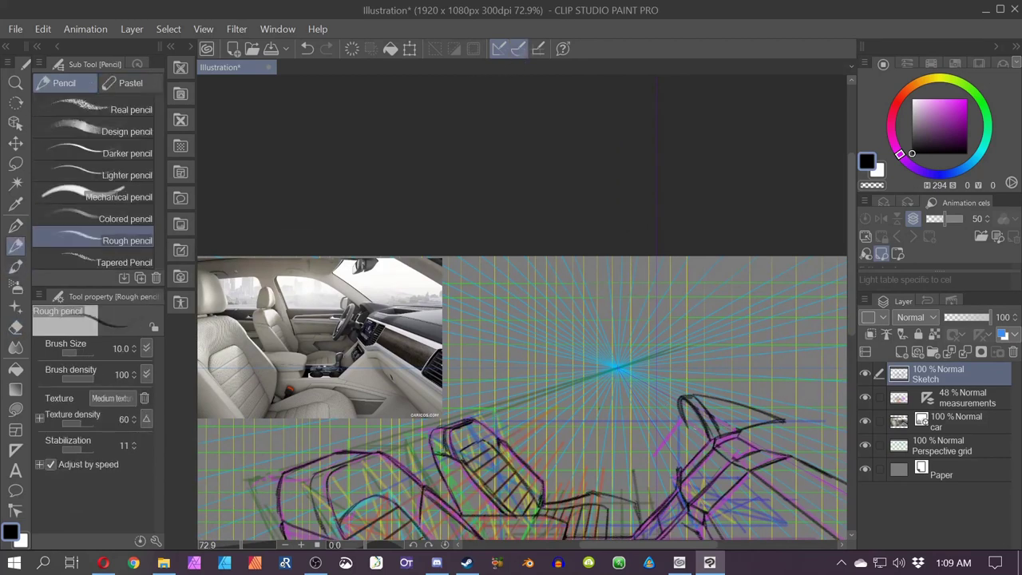
{"action": "left_click_drag", "start_coordinate": [712, 441], "coordinate": [680, 417]}
{"action": "left_click", "coordinate": [518, 49]}
{"action": "mouse_move", "coordinate": [664, 467]}
{"action": "left_mouse_down"}
{"action": "mouse_move", "coordinate": [481, 376]}
{"action": "mouse_move", "coordinate": [538, 472]}
{"action": "mouse_move", "coordinate": [676, 474]}
{"action": "mouse_move", "coordinate": [543, 438]}
{"action": "mouse_move", "coordinate": [397, 372]}
{"action": "left_mouse_up"}
{"action": "left_click", "coordinate": [519, 51]}
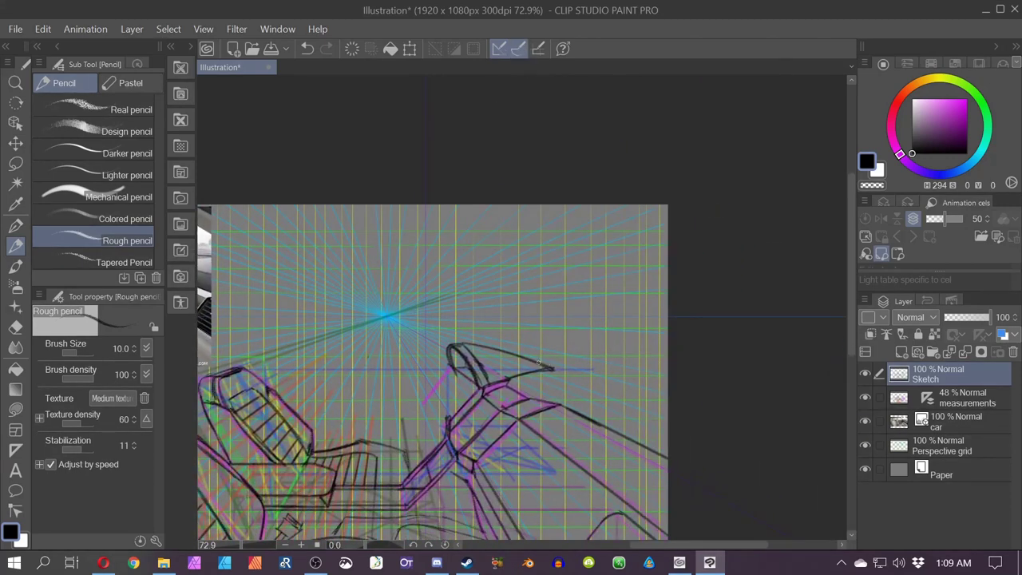
{"action": "left_click_drag", "start_coordinate": [545, 364], "coordinate": [673, 402]}
- Outline the long recessed tray on the dashboard's top surface and erase the strokes overshooting its near end
{"action": "mouse_move", "coordinate": [546, 402]}
{"action": "left_mouse_down"}
{"action": "mouse_move", "coordinate": [700, 468]}
{"action": "mouse_move", "coordinate": [553, 428]}
{"action": "mouse_move", "coordinate": [602, 416]}
{"action": "mouse_move", "coordinate": [597, 423]}
{"action": "mouse_move", "coordinate": [629, 424]}
{"action": "left_mouse_up"}
{"action": "left_click", "coordinate": [517, 51]}
{"action": "key", "text": "ctrl+z"}
{"action": "left_click", "coordinate": [518, 49]}
{"action": "mouse_move", "coordinate": [528, 402]}
{"action": "left_mouse_down"}
{"action": "mouse_move", "coordinate": [558, 414]}
{"action": "mouse_move", "coordinate": [547, 401]}
{"action": "mouse_move", "coordinate": [576, 401]}
{"action": "left_mouse_up"}
{"action": "key", "text": "ctrl+z"}
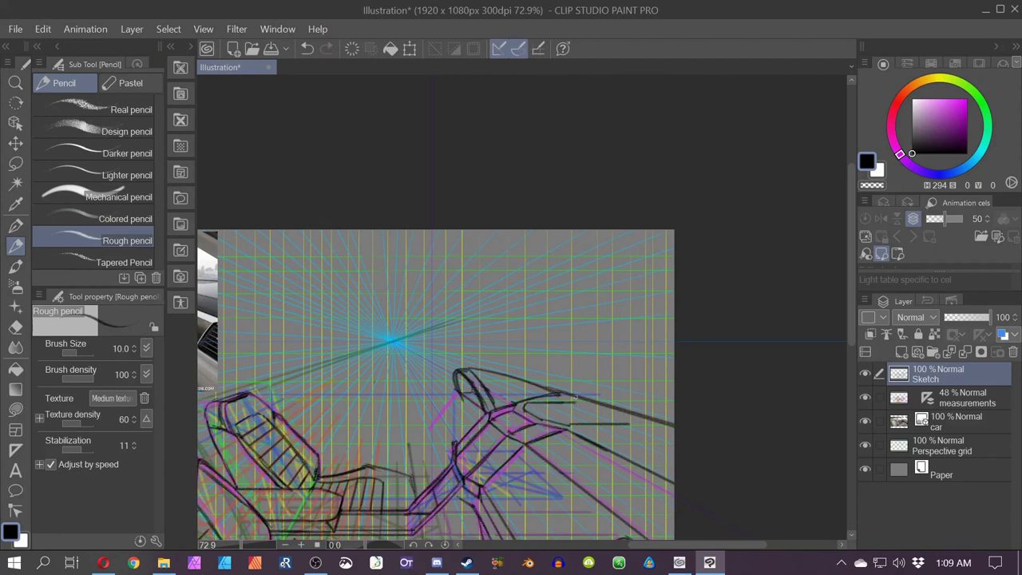
{"action": "mouse_move", "coordinate": [648, 423]}
{"action": "left_mouse_down"}
{"action": "mouse_move", "coordinate": [568, 400]}
{"action": "mouse_move", "coordinate": [649, 422]}
{"action": "left_mouse_up"}
{"action": "left_click", "coordinate": [518, 51]}
{"action": "key", "text": "e"}
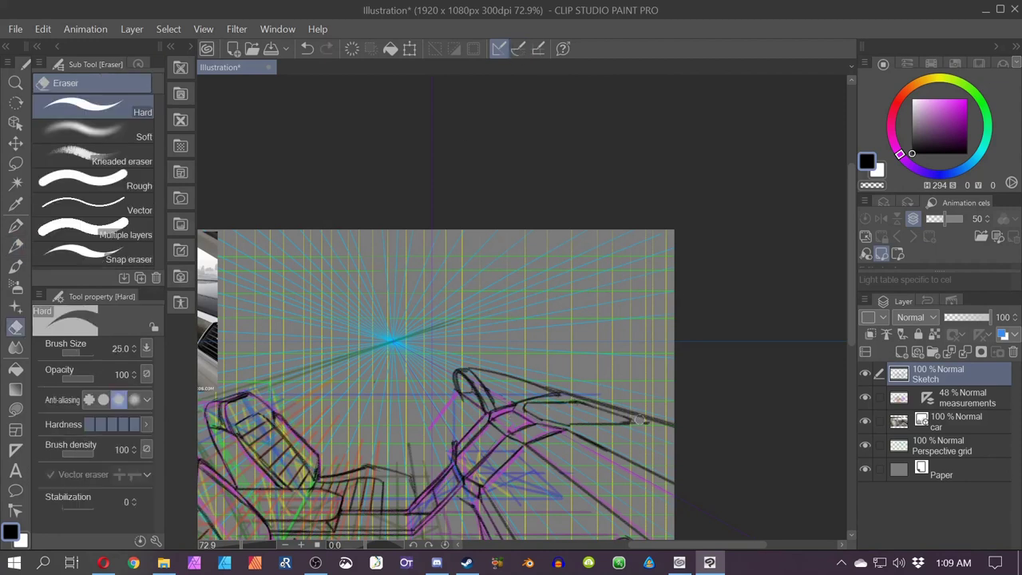
{"action": "left_click", "coordinate": [518, 50]}
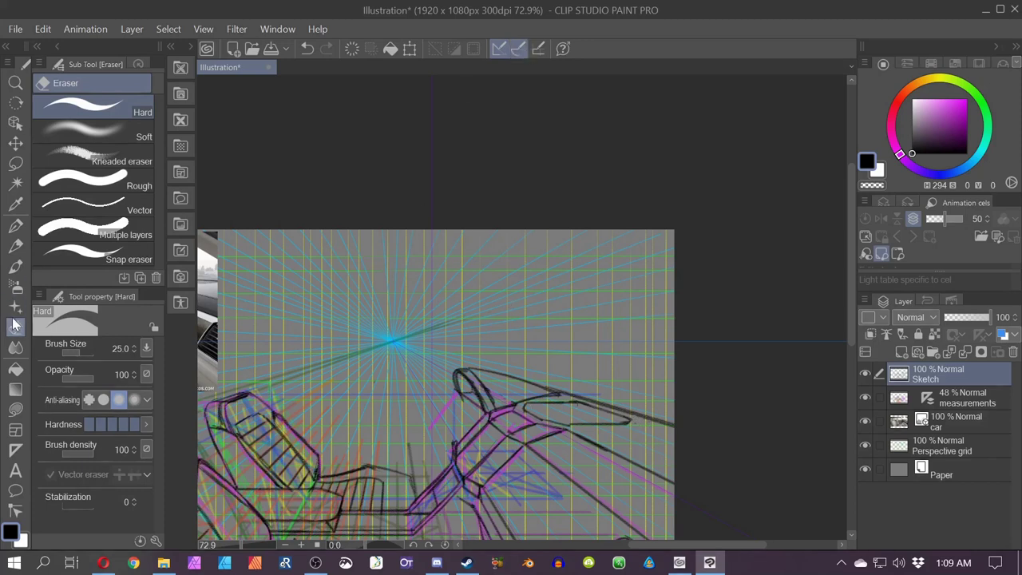
- Sketch the inner contour of the recessed tray on the dashboard's top with the Rough pencil
{"action": "left_click", "coordinate": [15, 266]}
{"action": "left_click", "coordinate": [15, 247]}
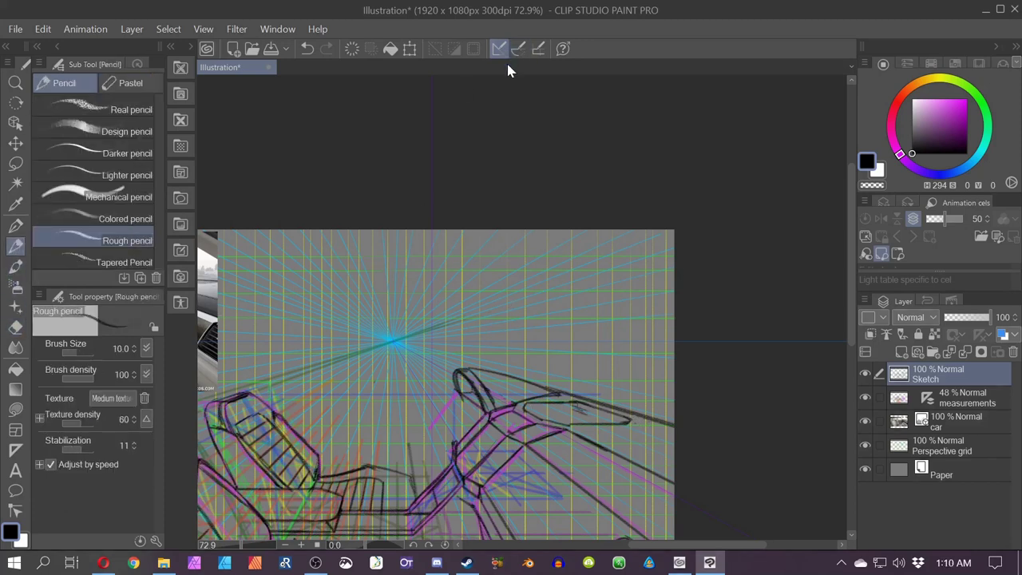
{"action": "key", "text": "ctrl+z"}
{"action": "left_click_drag", "start_coordinate": [585, 407], "coordinate": [605, 420]}
{"action": "left_click_drag", "start_coordinate": [540, 408], "coordinate": [551, 420]}
- Sketch the near windshield pillar on the measurements layer as a slanted line rising from the dashboard's back edge
{"action": "key", "text": "space"}
{"action": "mouse_move", "coordinate": [340, 442]}
{"action": "left_mouse_down"}
{"action": "mouse_move", "coordinate": [716, 360]}
{"action": "mouse_move", "coordinate": [438, 364]}
{"action": "mouse_move", "coordinate": [451, 389]}
{"action": "left_mouse_up"}
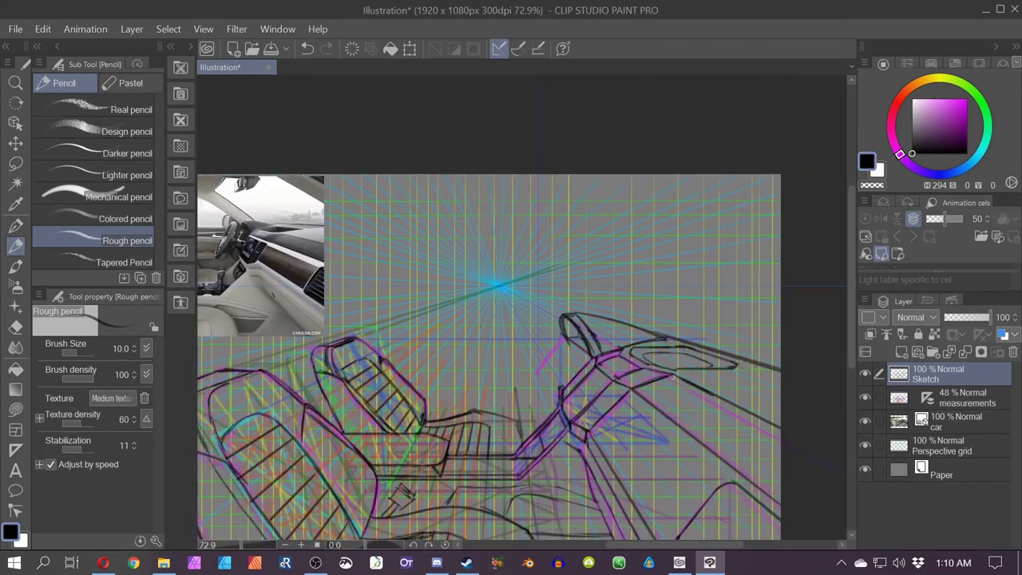
{"action": "left_click", "coordinate": [920, 398]}
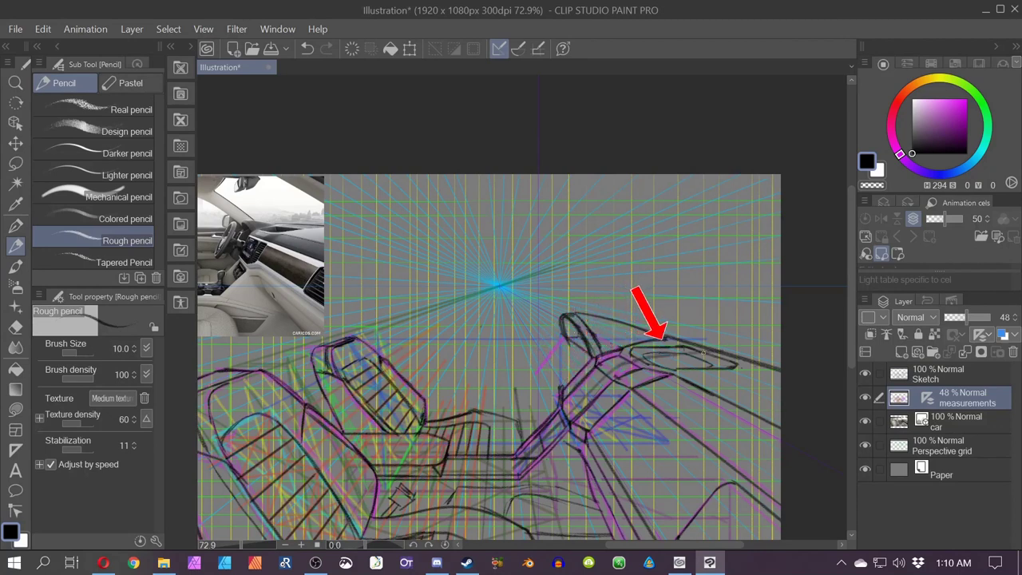
{"action": "left_click_drag", "start_coordinate": [713, 344], "coordinate": [612, 245]}
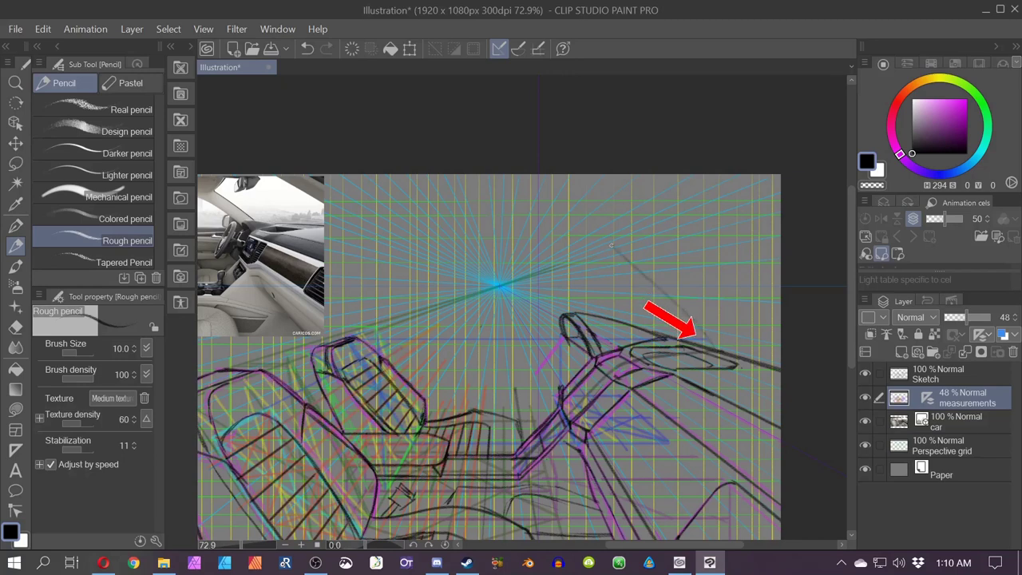
{"action": "left_click_drag", "start_coordinate": [712, 345], "coordinate": [594, 234]}
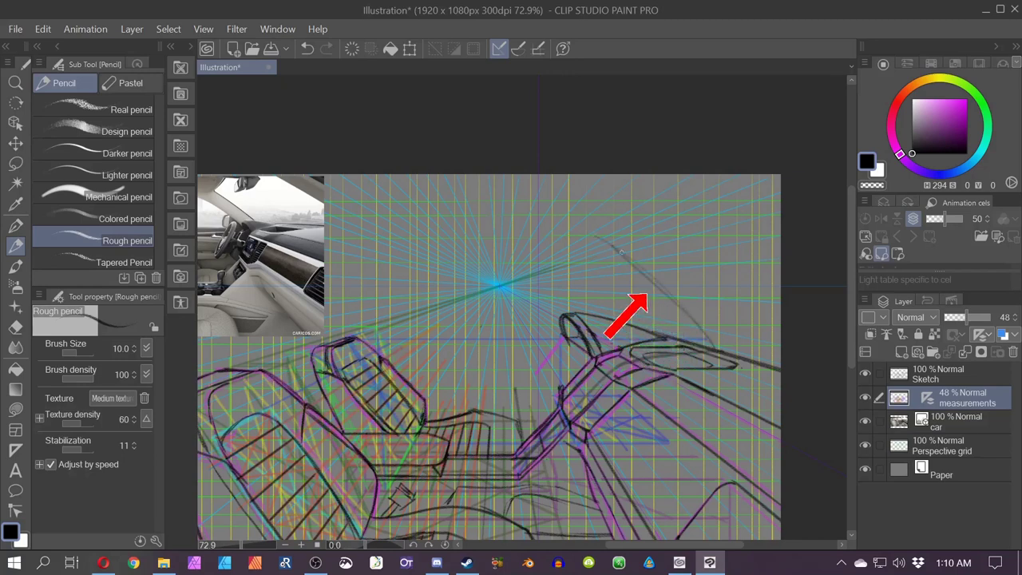
{"action": "key", "text": "space"}
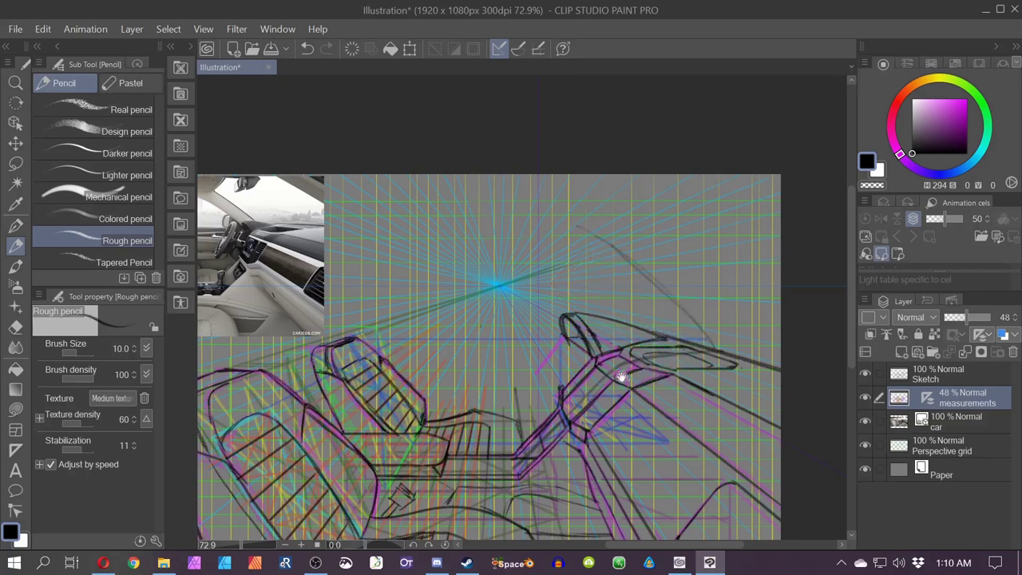
- Rough in the rear-view mirror and its mount beside the top of the windshield pillar
{"action": "left_click_drag", "start_coordinate": [621, 376], "coordinate": [595, 432]}
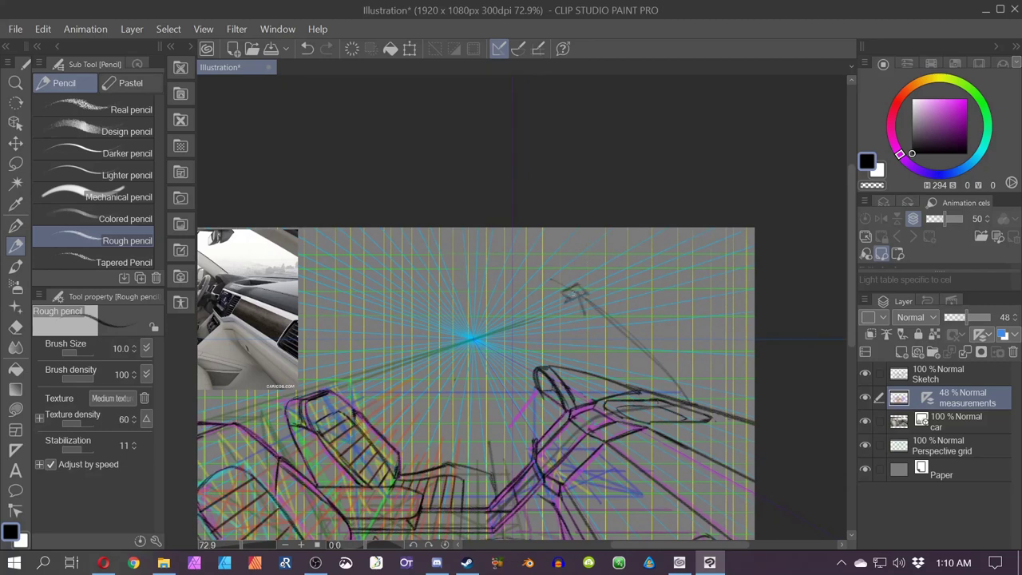
{"action": "left_click", "coordinate": [518, 50]}
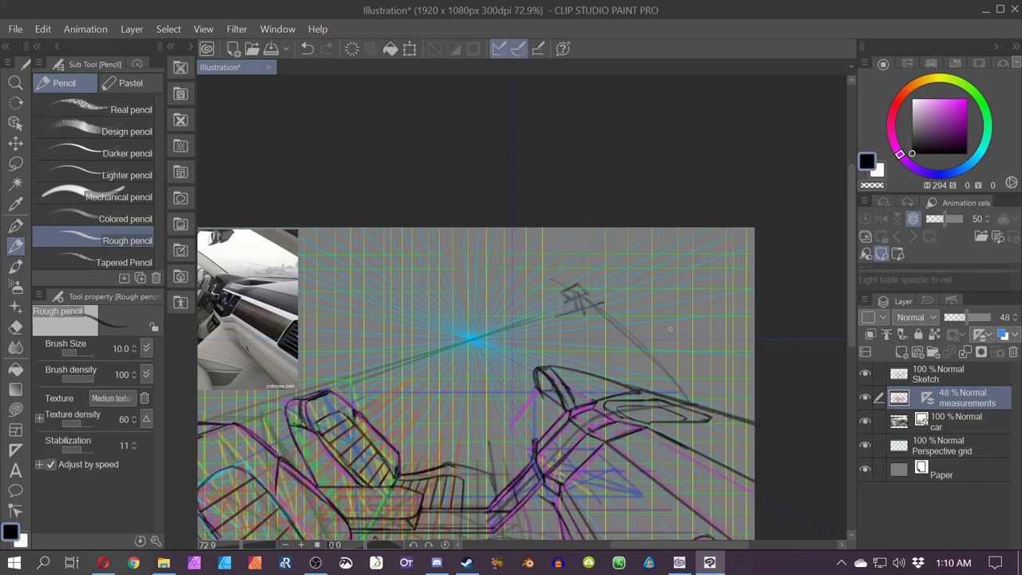
{"action": "mouse_move", "coordinate": [591, 327]}
{"action": "left_mouse_down"}
{"action": "mouse_move", "coordinate": [594, 304]}
{"action": "mouse_move", "coordinate": [557, 327]}
{"action": "left_mouse_up"}
{"action": "left_click_drag", "start_coordinate": [343, 325], "coordinate": [388, 277]}
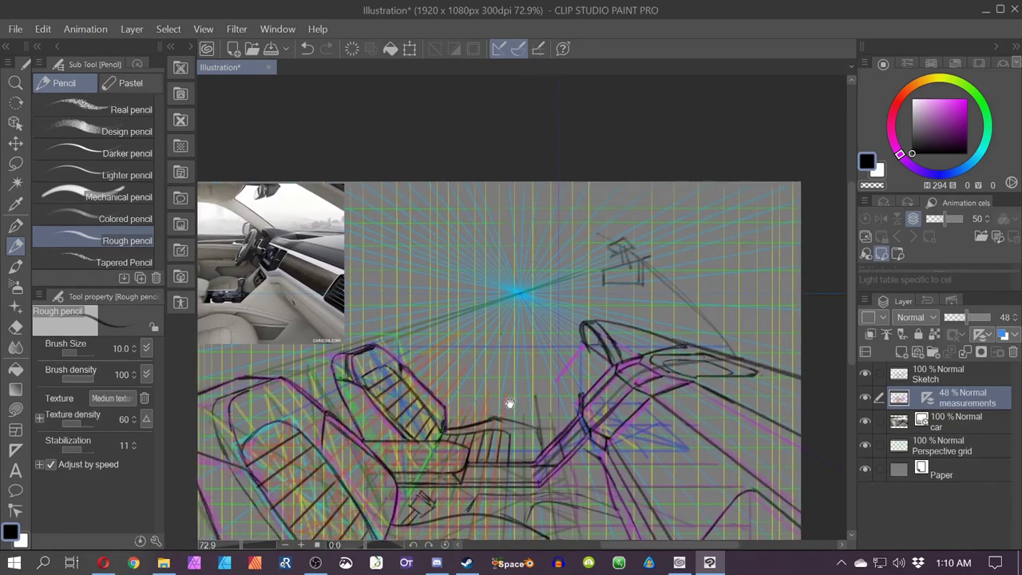
- Draw the diagonal roof edge of the windshield from the canvas's upper edge down toward the far pillar
{"action": "left_click_drag", "start_coordinate": [509, 405], "coordinate": [605, 419]}
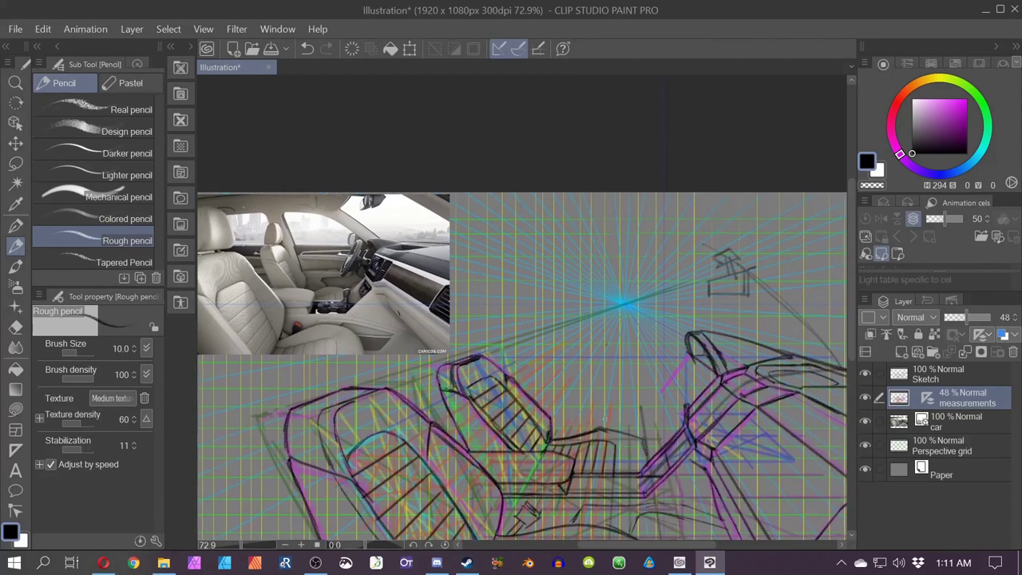
{"action": "left_click_drag", "start_coordinate": [774, 188], "coordinate": [655, 284]}
{"action": "key", "text": "ctrl+z"}
{"action": "left_click_drag", "start_coordinate": [762, 193], "coordinate": [664, 273]}
{"action": "left_click_drag", "start_coordinate": [737, 209], "coordinate": [668, 268]}
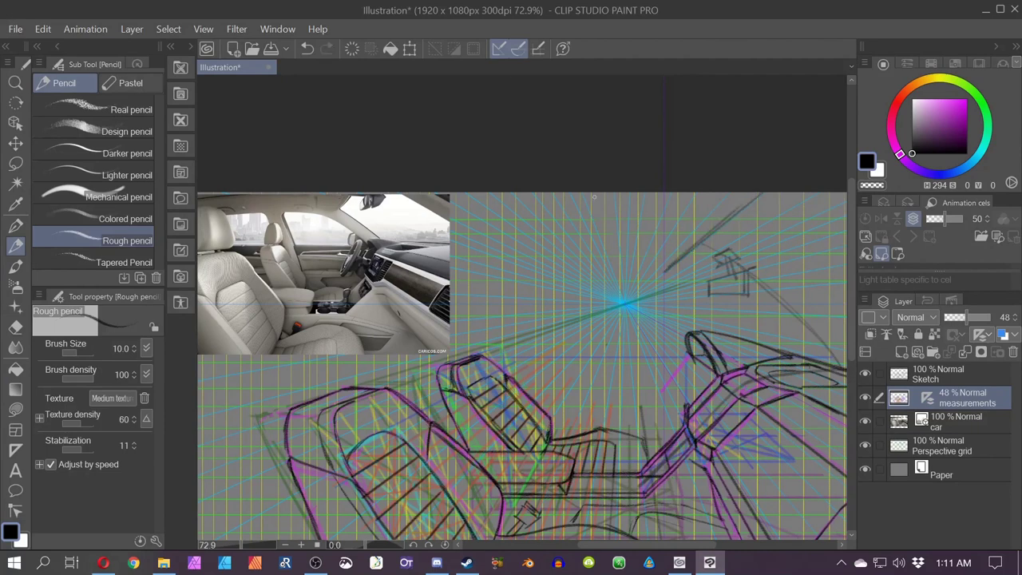
- Draw the far windshield pillar freehand down to the dashboard, round its corner with the roof edge and erase the sharp overlap
{"action": "left_click_drag", "start_coordinate": [672, 289], "coordinate": [731, 328]}
{"action": "key", "text": "ctrl+z"}
{"action": "key", "text": "ctrl+2"}
{"action": "left_click_drag", "start_coordinate": [663, 265], "coordinate": [743, 342]}
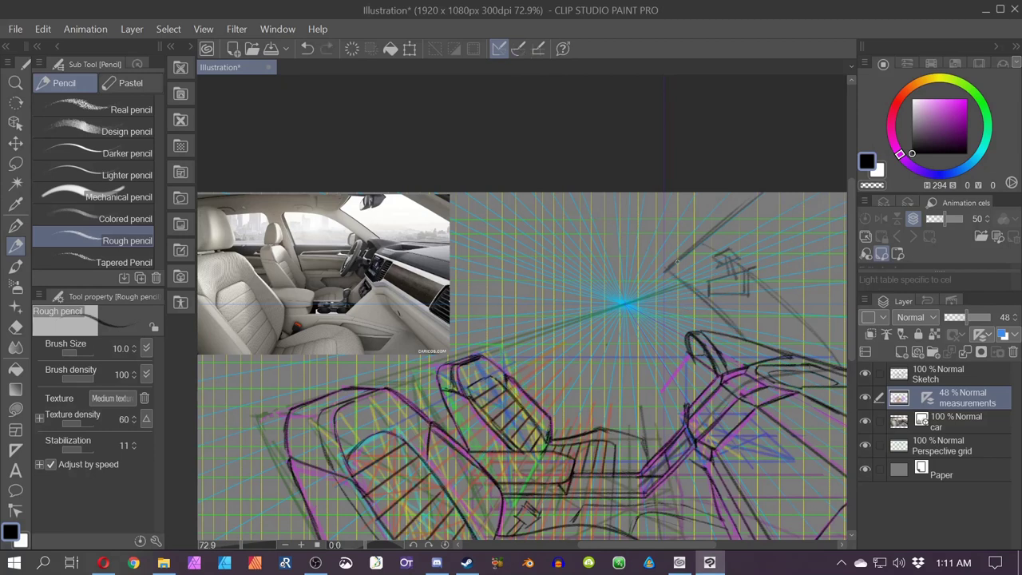
{"action": "key", "text": "e"}
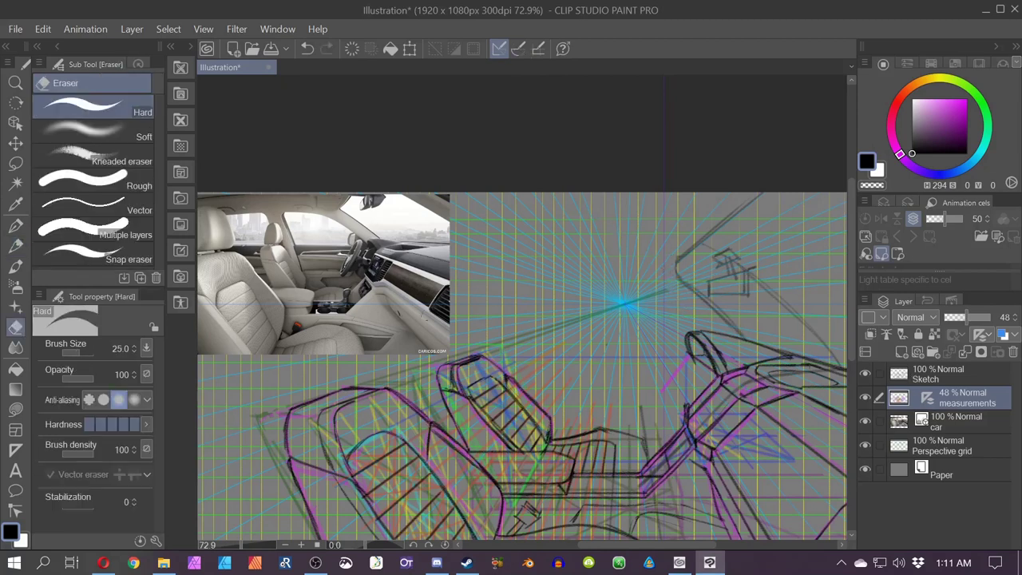
- Sketch the far side window's outline above the seats and close its lower edge with a straight perspective line
{"action": "left_click", "coordinate": [15, 245]}
{"action": "mouse_move", "coordinate": [663, 276]}
{"action": "left_mouse_down"}
{"action": "mouse_move", "coordinate": [465, 272]}
{"action": "mouse_move", "coordinate": [504, 359]}
{"action": "mouse_move", "coordinate": [675, 356]}
{"action": "left_mouse_up"}
{"action": "key", "text": "ctrl+z"}
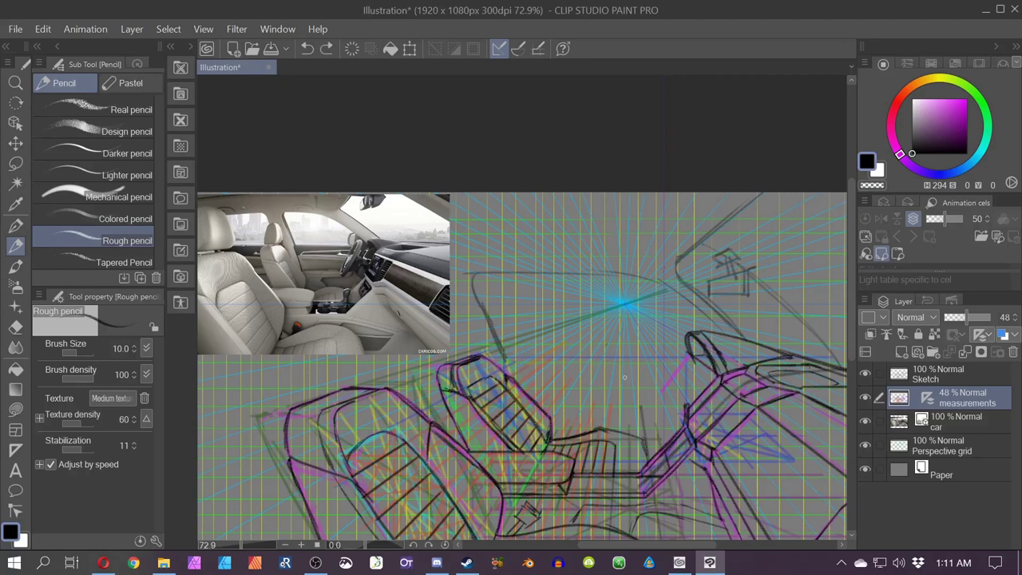
{"action": "left_click", "coordinate": [519, 50]}
{"action": "left_click_drag", "start_coordinate": [506, 357], "coordinate": [679, 357]}
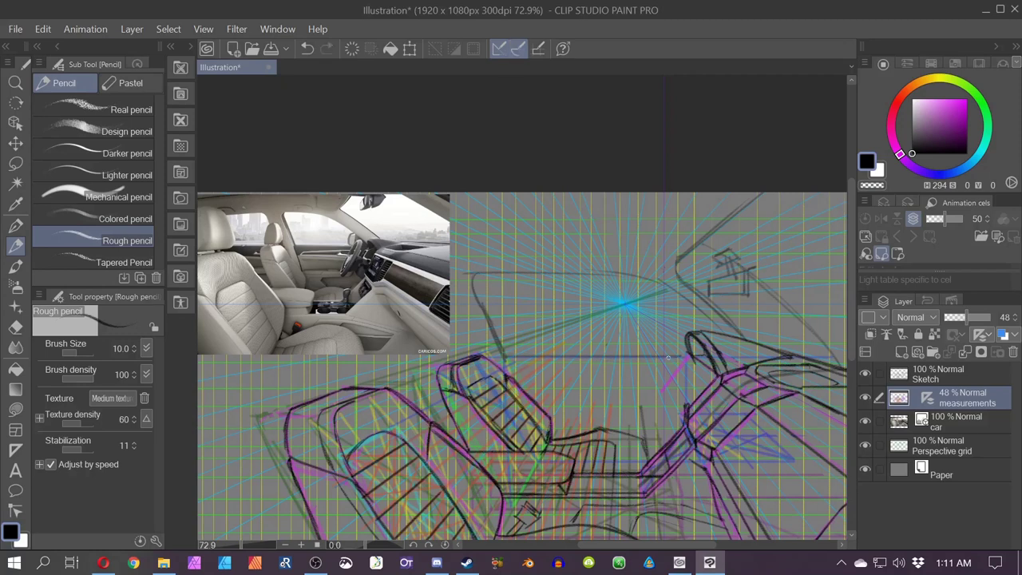
- Rough in the steering wheel beside the instrument-cluster hood with the Rough pencil
{"action": "left_click", "coordinate": [518, 49]}
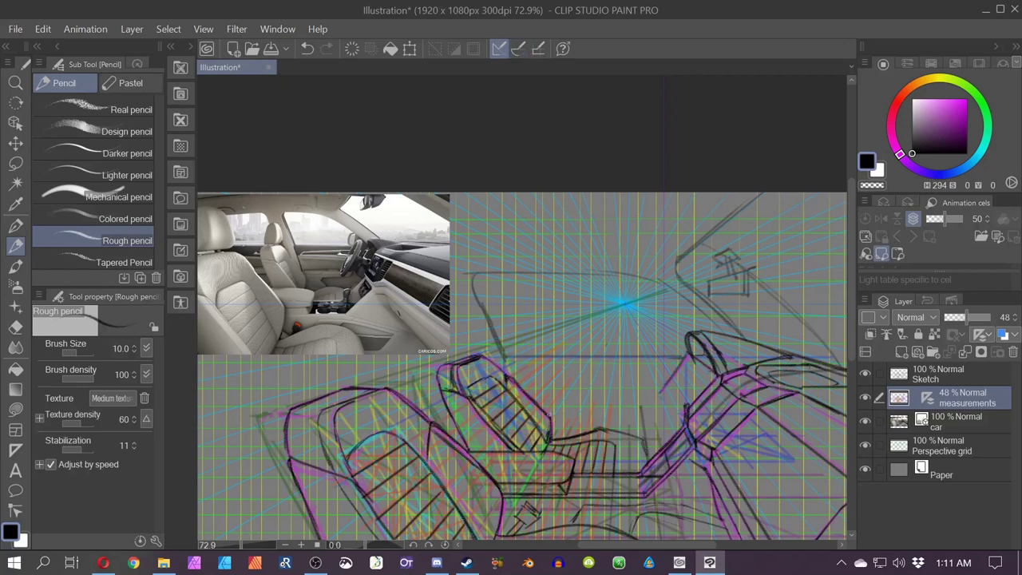
{"action": "key", "text": "space"}
{"action": "mouse_move", "coordinate": [552, 352]}
{"action": "left_mouse_down"}
{"action": "mouse_move", "coordinate": [531, 372]}
{"action": "mouse_move", "coordinate": [424, 329]}
{"action": "left_mouse_up"}
{"action": "mouse_move", "coordinate": [574, 359]}
{"action": "left_mouse_down"}
{"action": "mouse_move", "coordinate": [546, 387]}
{"action": "mouse_move", "coordinate": [542, 378]}
{"action": "mouse_move", "coordinate": [541, 401]}
{"action": "left_mouse_up"}
{"action": "left_click", "coordinate": [518, 48]}
{"action": "left_click_drag", "start_coordinate": [530, 357], "coordinate": [535, 381]}
- Erase excess lines around the steering wheel and round off its outer rim with freehand strokes
{"action": "left_click", "coordinate": [16, 327]}
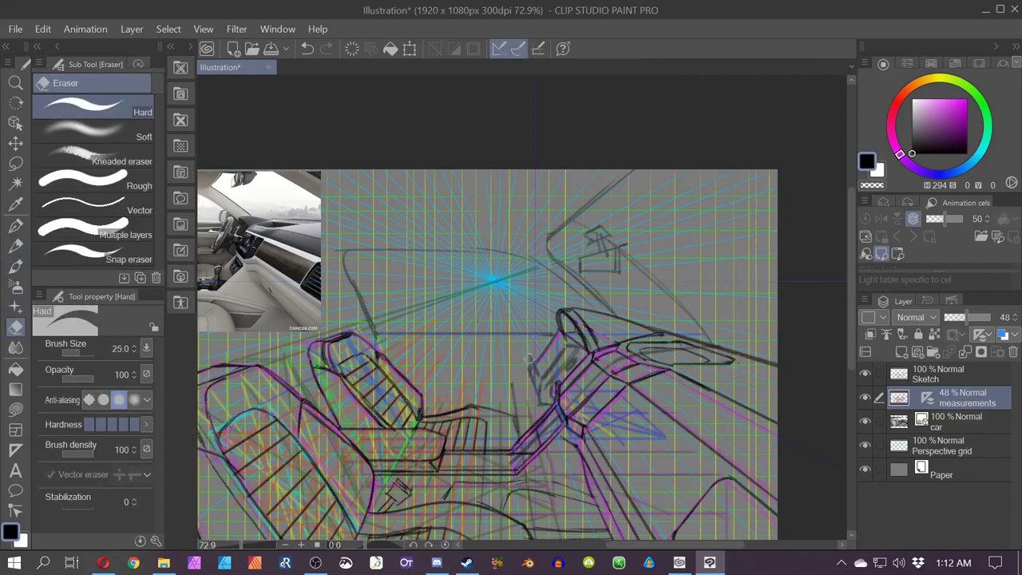
{"action": "key", "text": "p"}
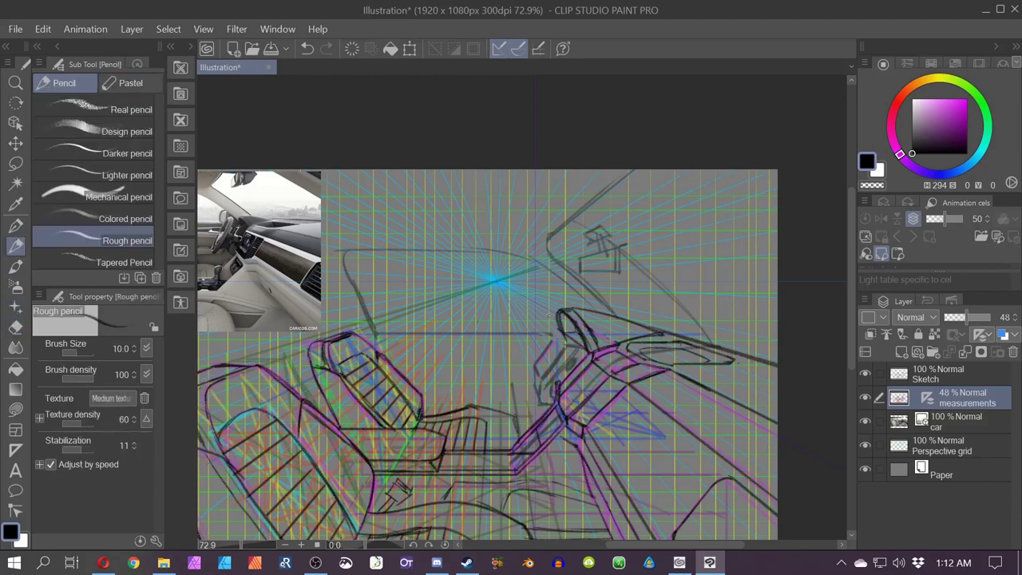
{"action": "key", "text": "ctrl+2"}
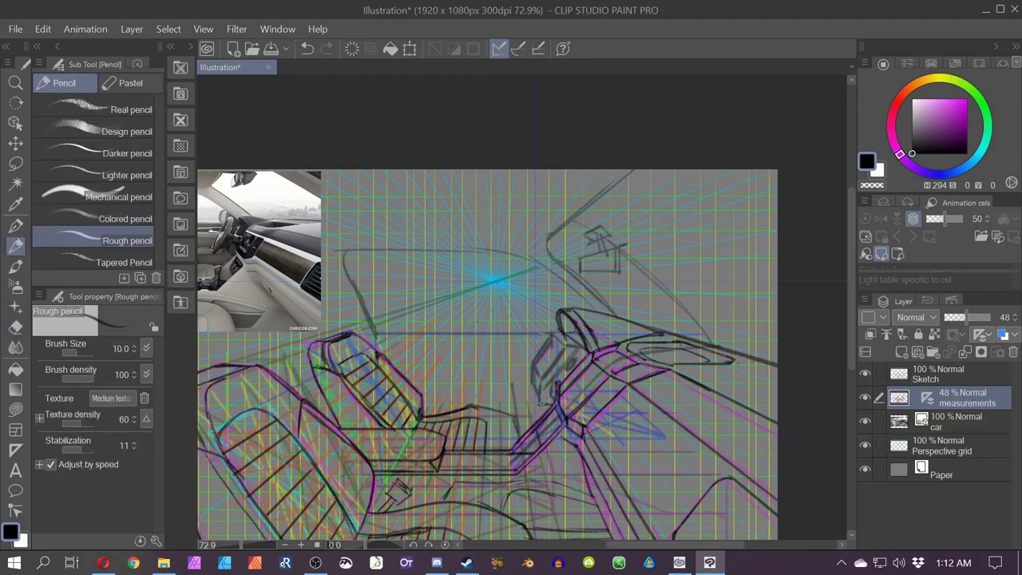
{"action": "key", "text": "e"}
{"action": "key", "text": "space"}
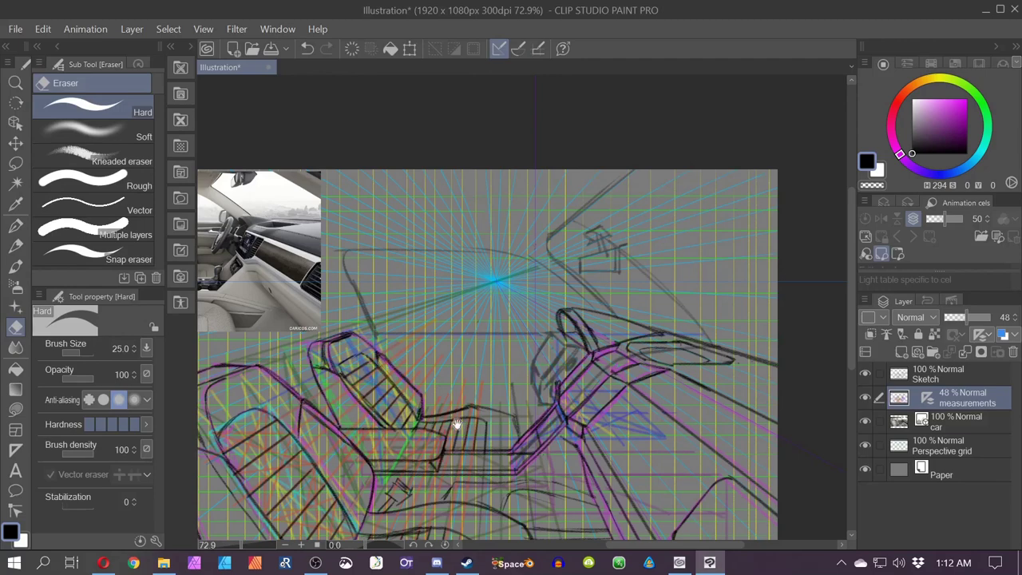
- Examine the steering wheel and its mounting in the reference photo and compare them with the rough wheel in the drawing
{"action": "left_click_drag", "start_coordinate": [437, 493], "coordinate": [505, 478]}
{"action": "scroll", "coordinate": [482, 367], "scroll_direction": "up", "scroll_amount": 4}
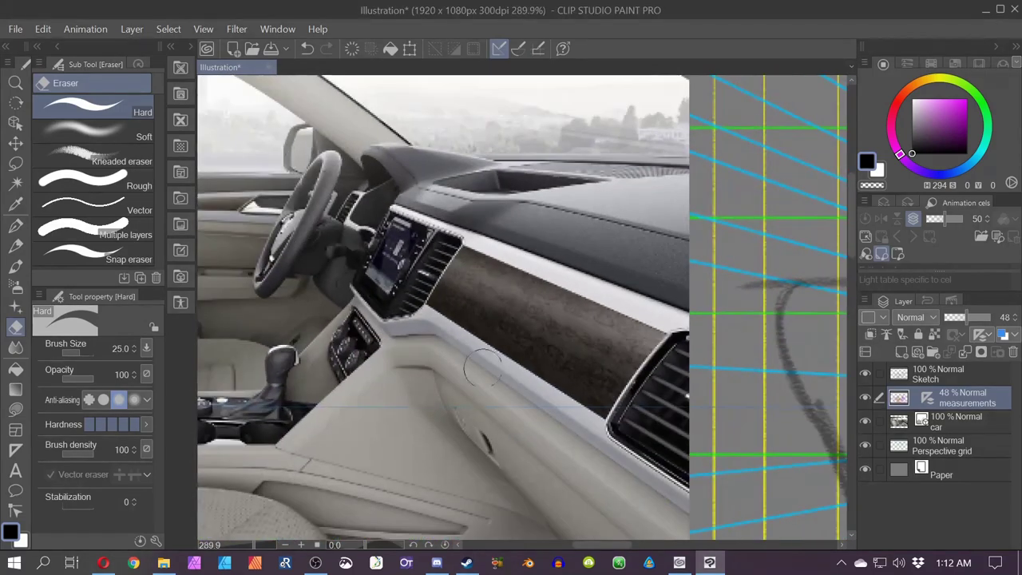
{"action": "scroll", "coordinate": [518, 433], "scroll_direction": "down", "scroll_amount": 4}
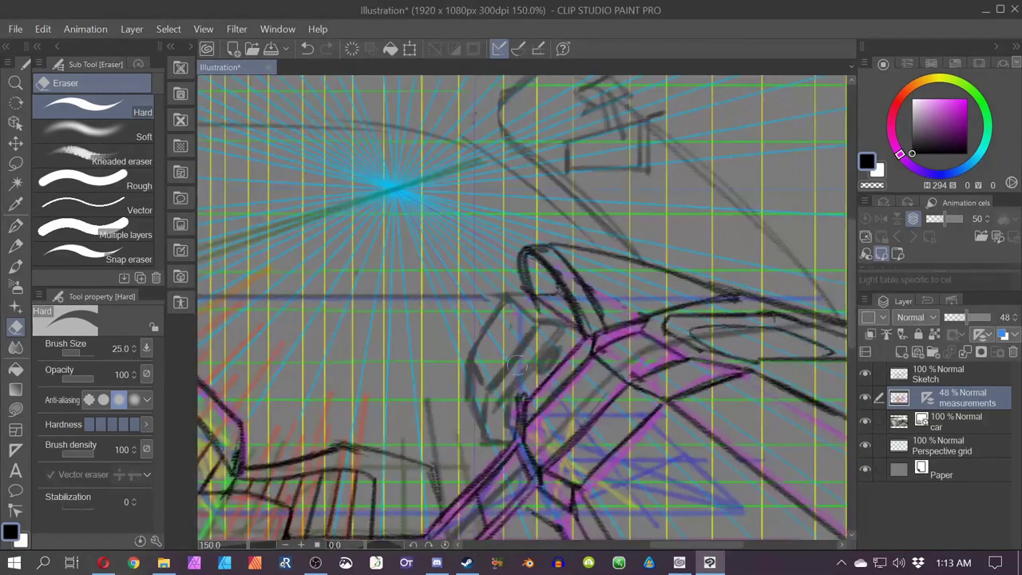
{"action": "left_click_drag", "start_coordinate": [665, 439], "coordinate": [326, 278]}
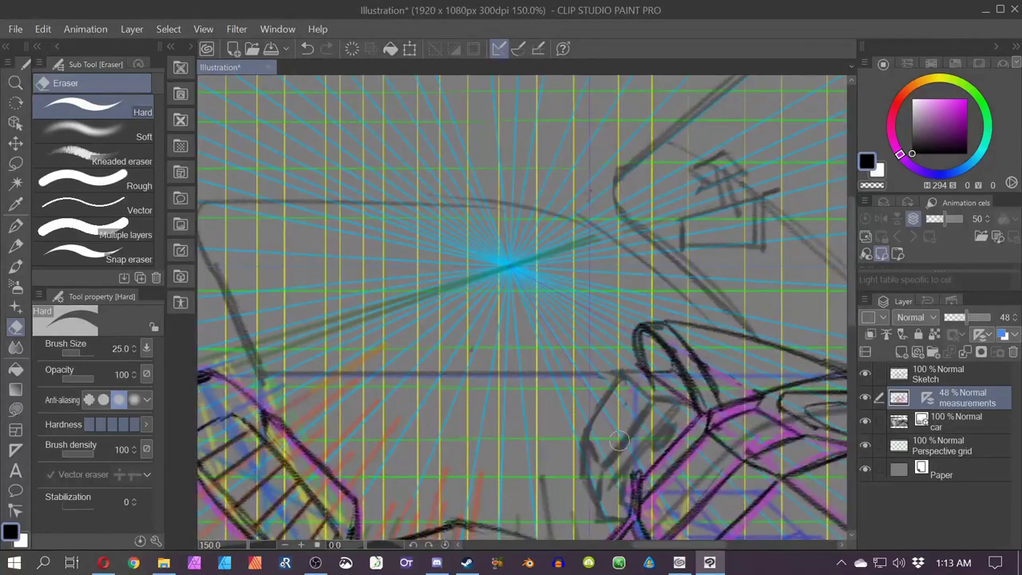
{"action": "left_click", "coordinate": [518, 48]}
{"action": "key", "text": "p"}
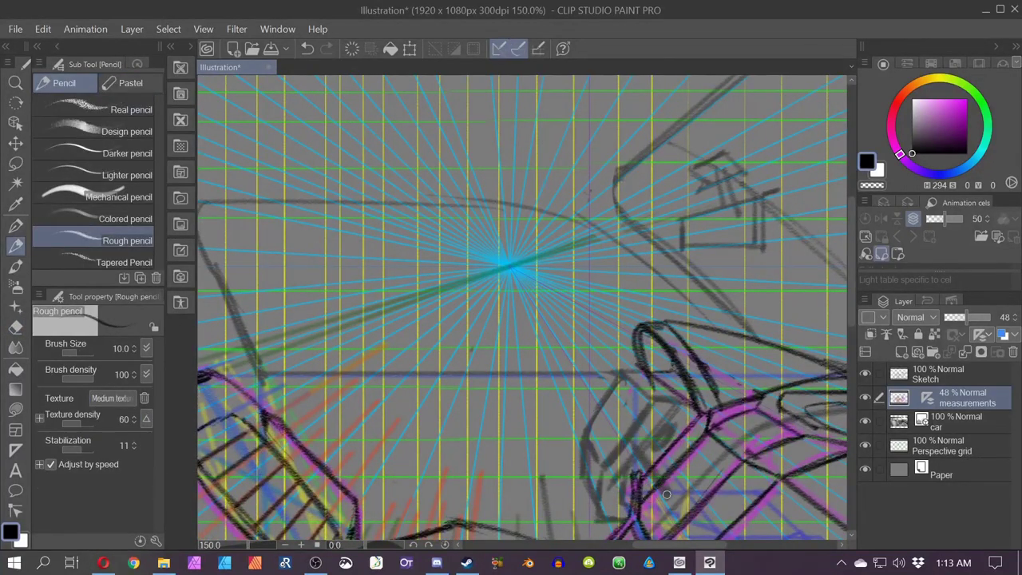
{"action": "mouse_move", "coordinate": [667, 490]}
{"action": "left_mouse_down"}
{"action": "mouse_move", "coordinate": [491, 372]}
{"action": "mouse_move", "coordinate": [415, 301]}
{"action": "left_mouse_up"}
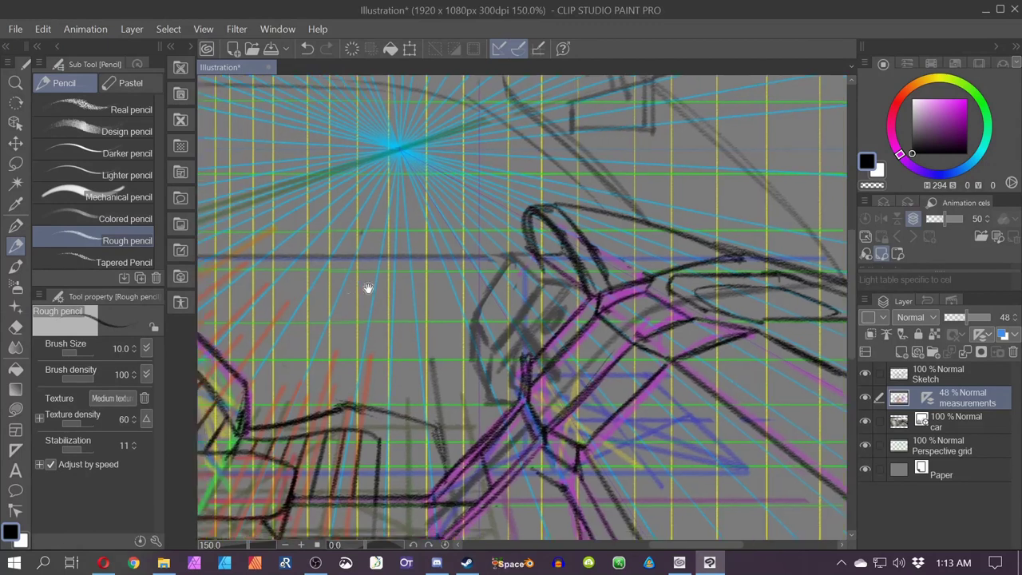
{"action": "left_click_drag", "start_coordinate": [365, 290], "coordinate": [502, 358]}
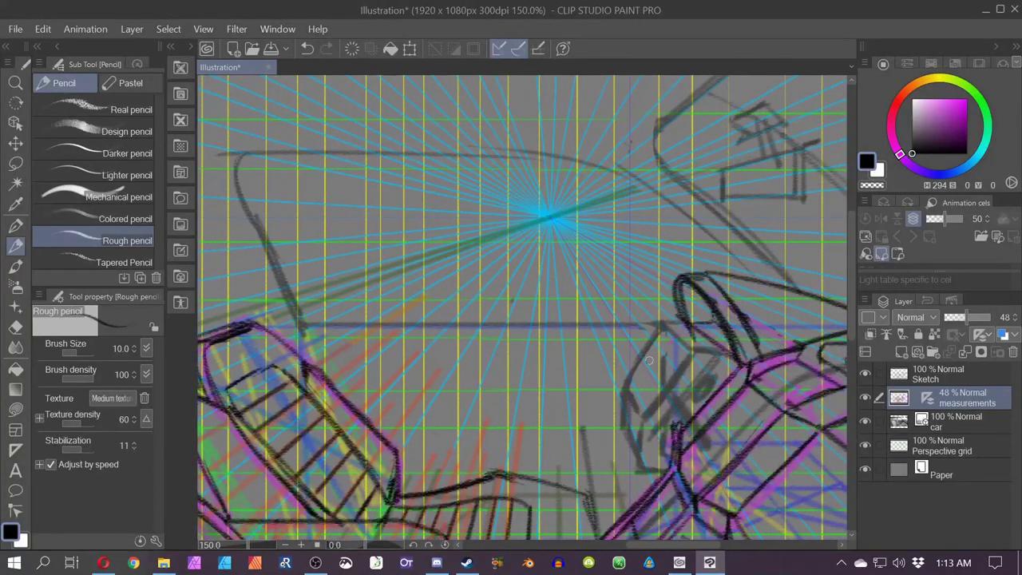
- Undo the last stroke and rough in the steering wheel and its hub freehand in front of the instrument-cluster hood, with ruler snapping off
{"action": "key", "text": "ctrl+z"}
{"action": "left_click", "coordinate": [519, 50]}
{"action": "mouse_move", "coordinate": [673, 365]}
{"action": "left_mouse_down"}
{"action": "mouse_move", "coordinate": [644, 398]}
{"action": "mouse_move", "coordinate": [669, 365]}
{"action": "left_mouse_up"}
{"action": "left_click_drag", "start_coordinate": [626, 325], "coordinate": [664, 352]}
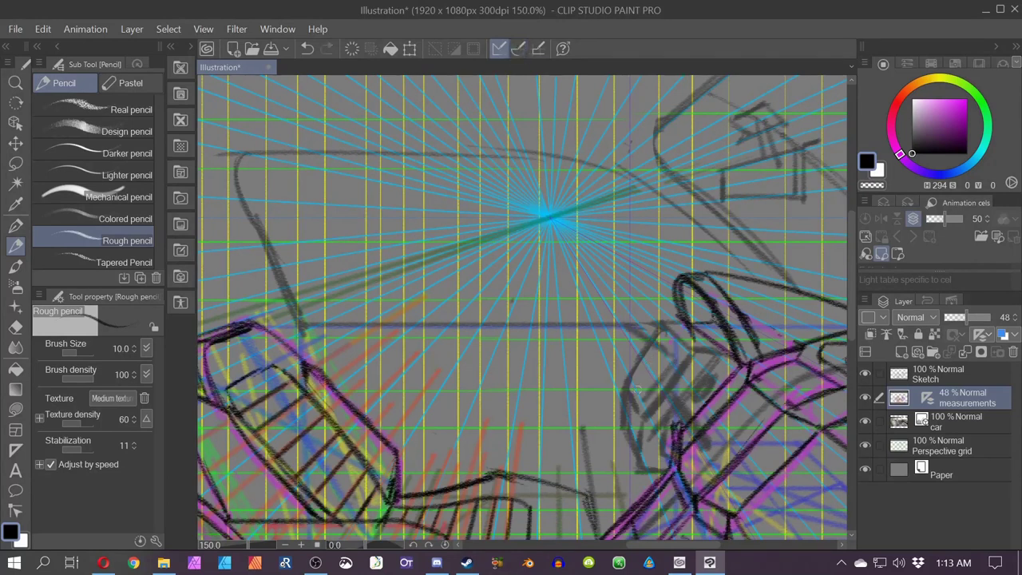
{"action": "left_click_drag", "start_coordinate": [600, 362], "coordinate": [632, 382]}
{"action": "mouse_move", "coordinate": [629, 325]}
{"action": "left_mouse_down"}
{"action": "mouse_move", "coordinate": [598, 366]}
{"action": "mouse_move", "coordinate": [636, 394]}
{"action": "mouse_move", "coordinate": [595, 363]}
{"action": "mouse_move", "coordinate": [662, 357]}
{"action": "left_mouse_up"}
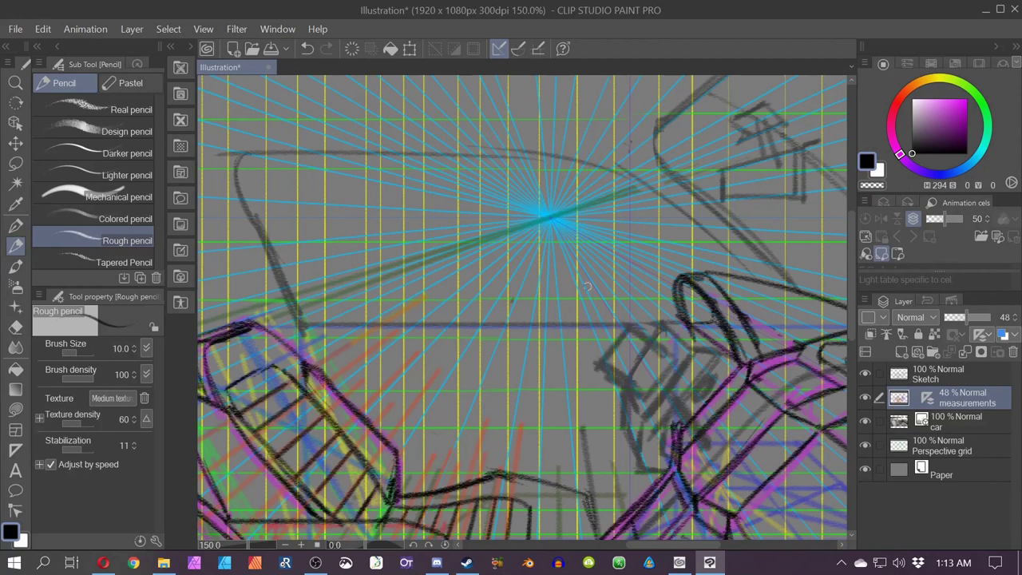
- Draw a magenta perspective quadrilateral around the rough steering wheel as its bounding plane on the measurements layer
{"action": "key", "text": "space"}
{"action": "left_click_drag", "start_coordinate": [415, 348], "coordinate": [321, 358]}
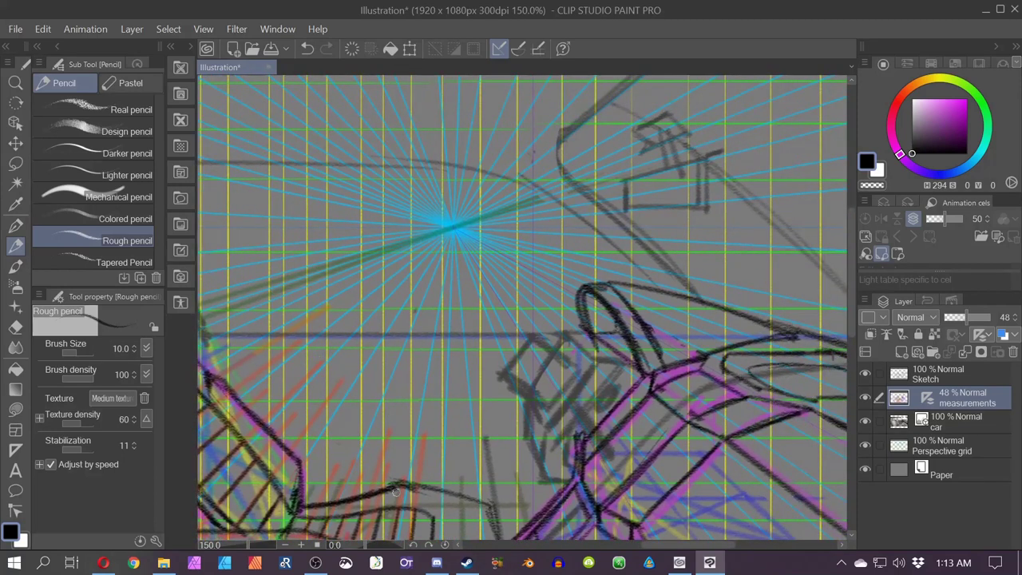
{"action": "scroll", "coordinate": [394, 491], "scroll_direction": "down", "scroll_amount": 1}
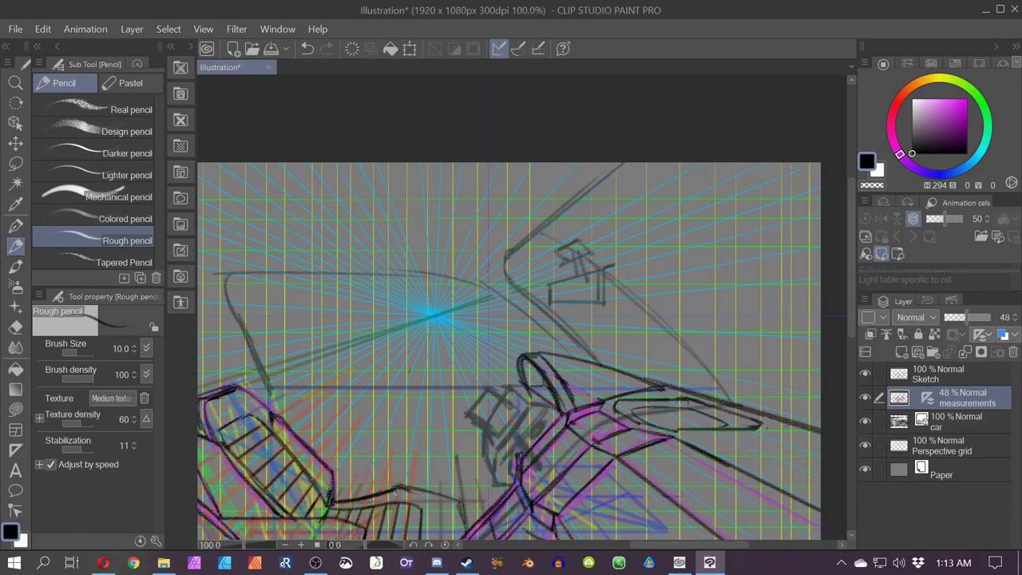
{"action": "scroll", "coordinate": [394, 492], "scroll_direction": "up", "scroll_amount": 1}
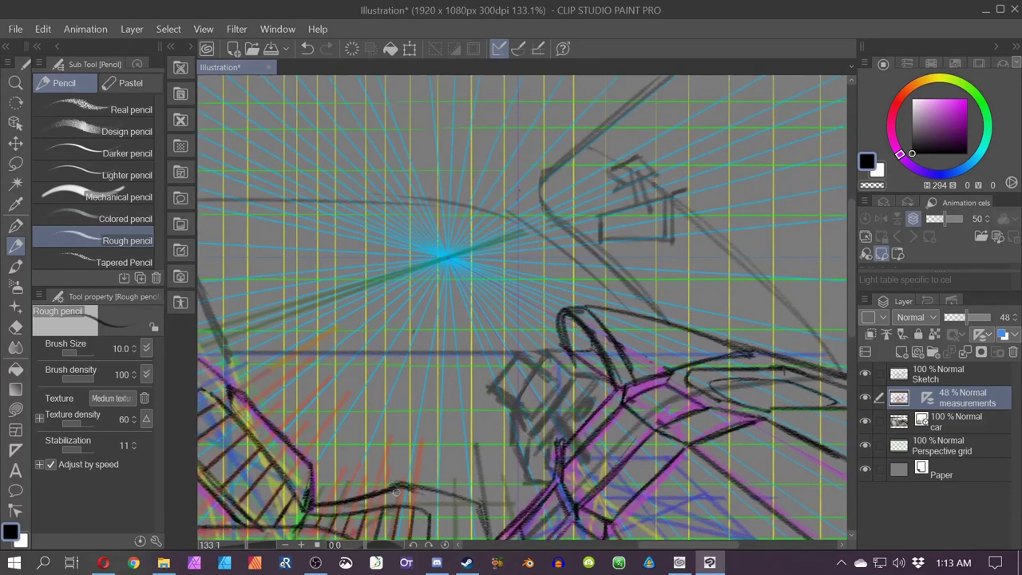
{"action": "scroll", "coordinate": [394, 492], "scroll_direction": "down", "scroll_amount": 1}
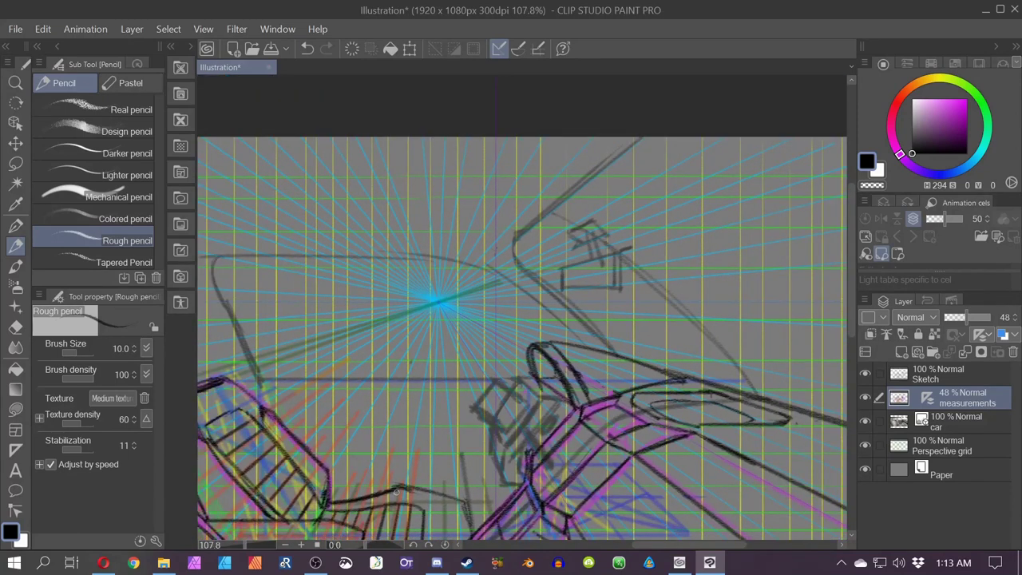
{"action": "left_click_drag", "start_coordinate": [394, 436], "coordinate": [446, 445]}
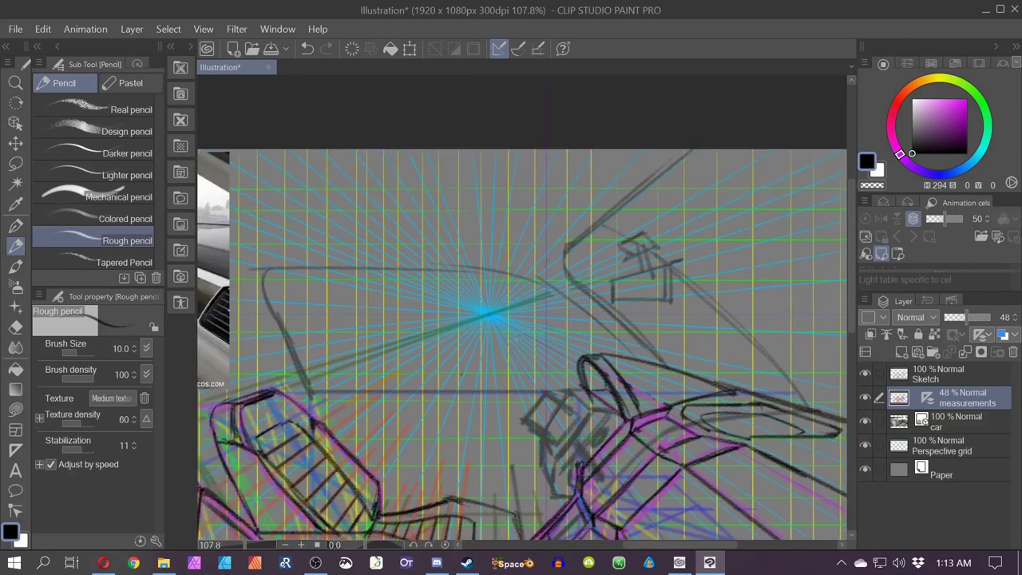
{"action": "left_click", "coordinate": [964, 97]}
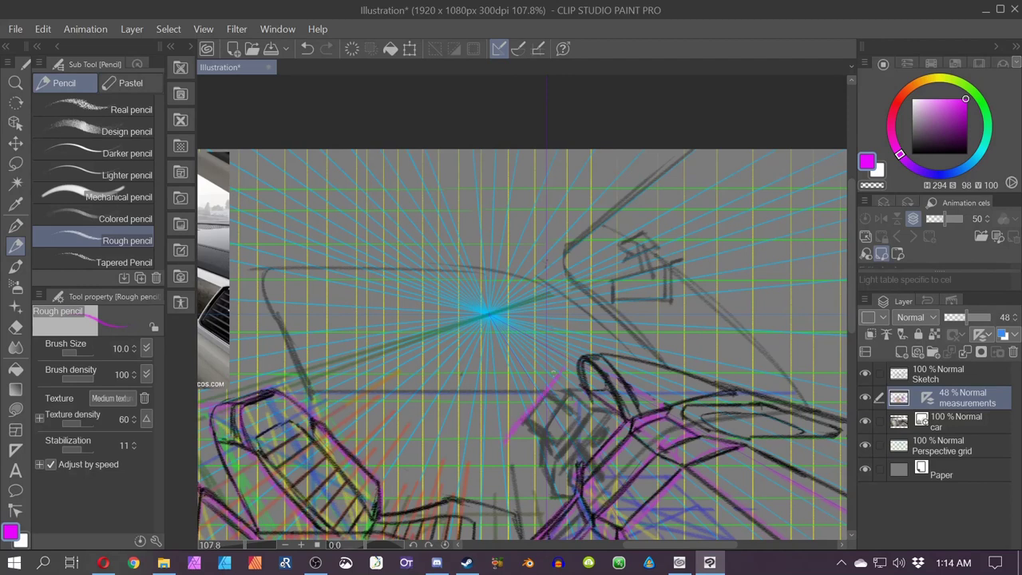
{"action": "left_click_drag", "start_coordinate": [409, 459], "coordinate": [382, 289]}
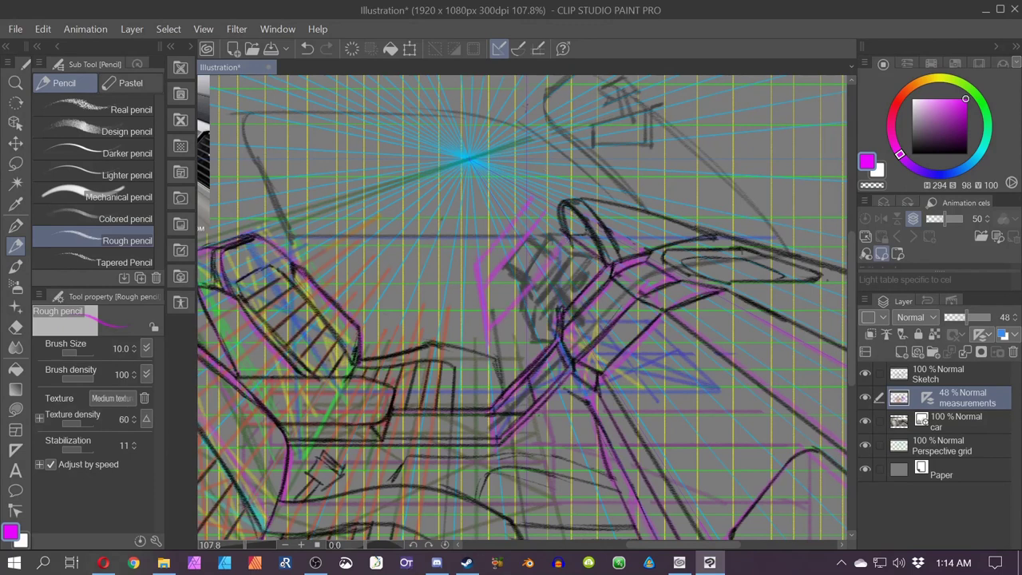
{"action": "left_click", "coordinate": [557, 240]}
{"action": "left_click", "coordinate": [487, 279], "text": "shift"}
{"action": "left_click", "coordinate": [543, 216]}
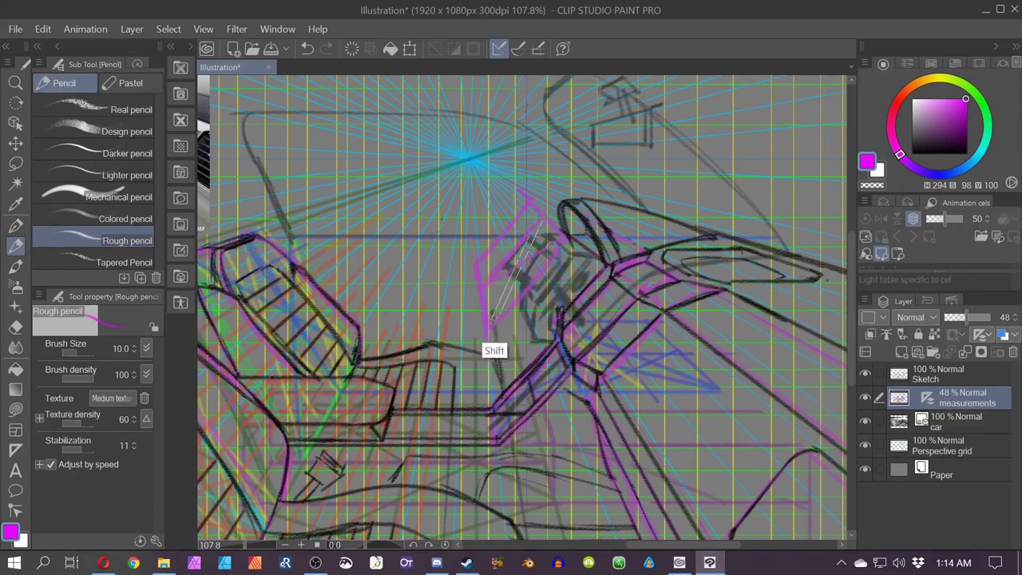
{"action": "left_click", "coordinate": [491, 318], "text": "shift"}
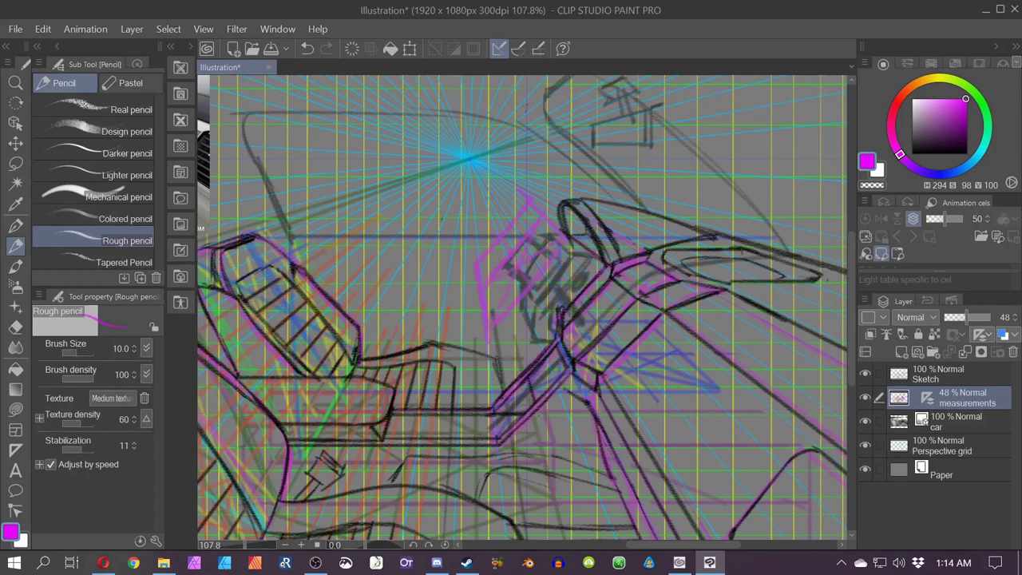
{"action": "key", "text": "shift"}
{"action": "key", "text": "ctrl+z"}
{"action": "key", "text": "ctrl+z"}
{"action": "key", "text": "ctrl+z"}
- Draw both diagonals across the magenta steering wheel plane and a ruler-snapped centre line through their crossing
{"action": "scroll", "coordinate": [588, 204], "scroll_direction": "up", "scroll_amount": 3}
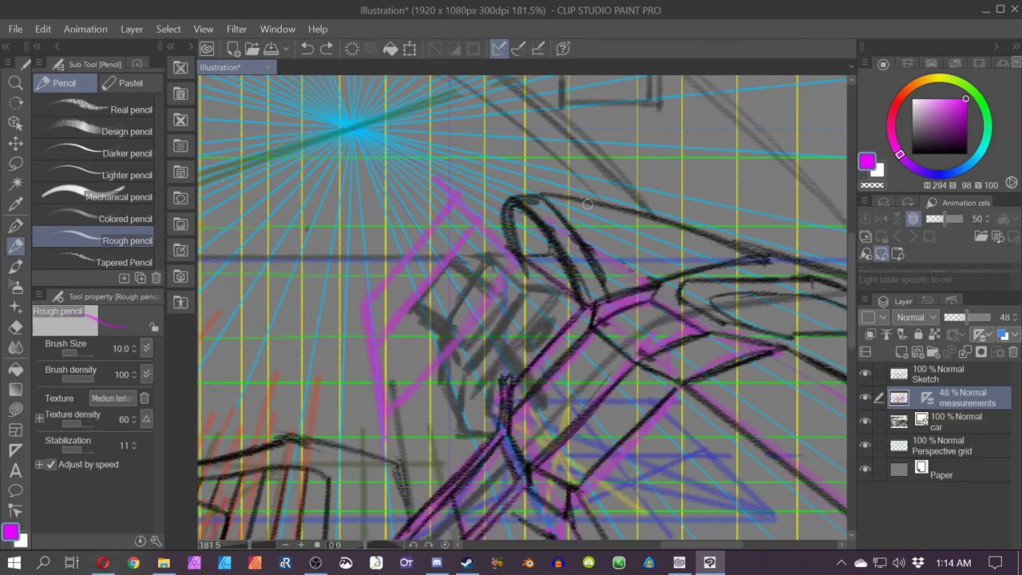
{"action": "left_click", "coordinate": [459, 196]}
{"action": "left_click", "coordinate": [386, 409], "text": "shift"}
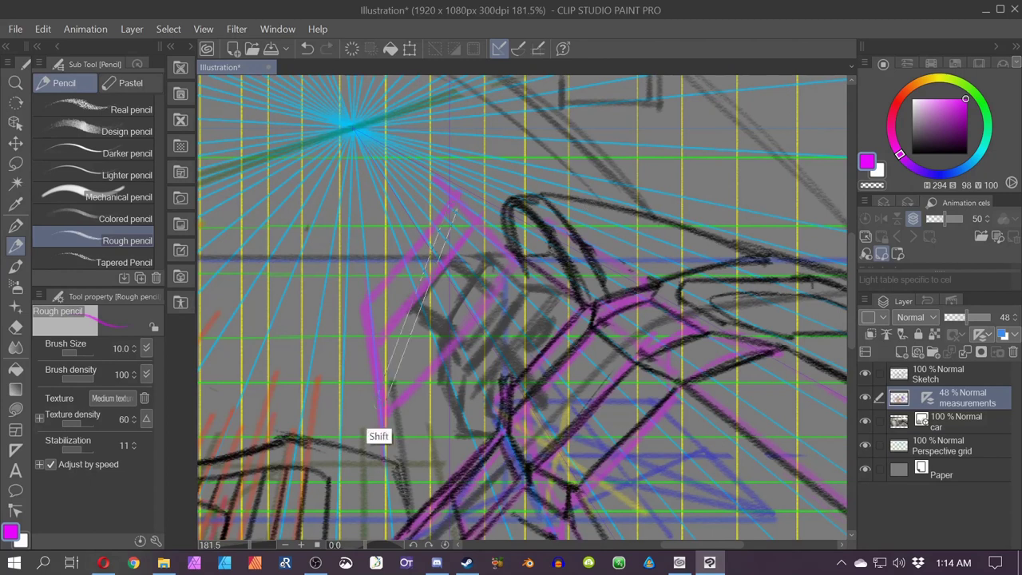
{"action": "left_click_drag", "start_coordinate": [368, 302], "coordinate": [503, 264]}
{"action": "left_click", "coordinate": [518, 50]}
{"action": "left_click_drag", "start_coordinate": [425, 287], "coordinate": [447, 340]}
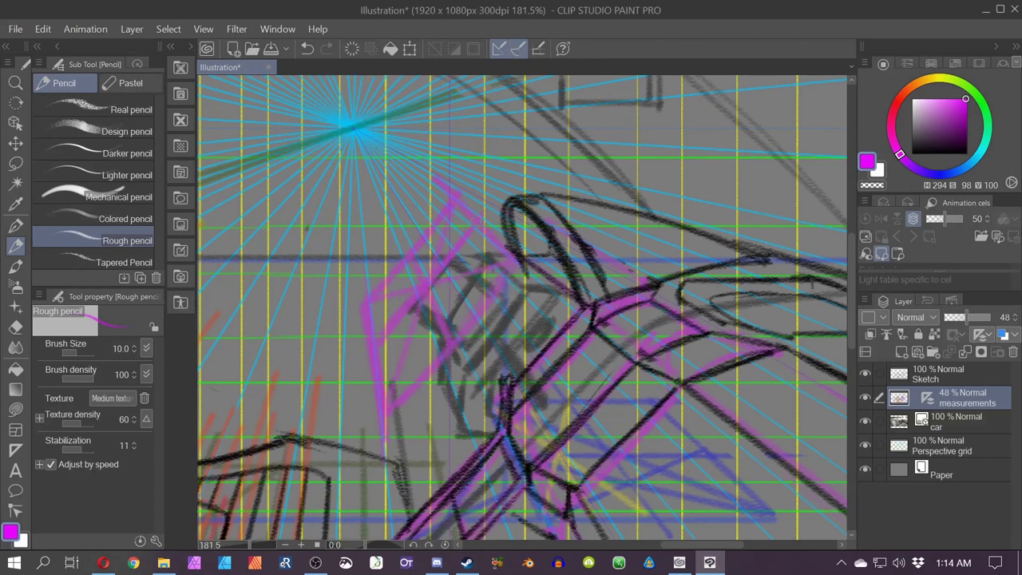
- Sketch the wheel rim as a yellow freehand ellipse inside the magenta plane and add the openings between its spokes
{"action": "left_click", "coordinate": [518, 50]}
{"action": "left_click", "coordinate": [938, 78]}
{"action": "mouse_move", "coordinate": [474, 222]}
{"action": "left_mouse_down"}
{"action": "mouse_move", "coordinate": [482, 275]}
{"action": "mouse_move", "coordinate": [440, 357]}
{"action": "left_mouse_up"}
{"action": "mouse_move", "coordinate": [481, 227]}
{"action": "left_mouse_down"}
{"action": "mouse_move", "coordinate": [410, 252]}
{"action": "mouse_move", "coordinate": [383, 291]}
{"action": "mouse_move", "coordinate": [419, 366]}
{"action": "mouse_move", "coordinate": [450, 348]}
{"action": "mouse_move", "coordinate": [423, 352]}
{"action": "left_mouse_up"}
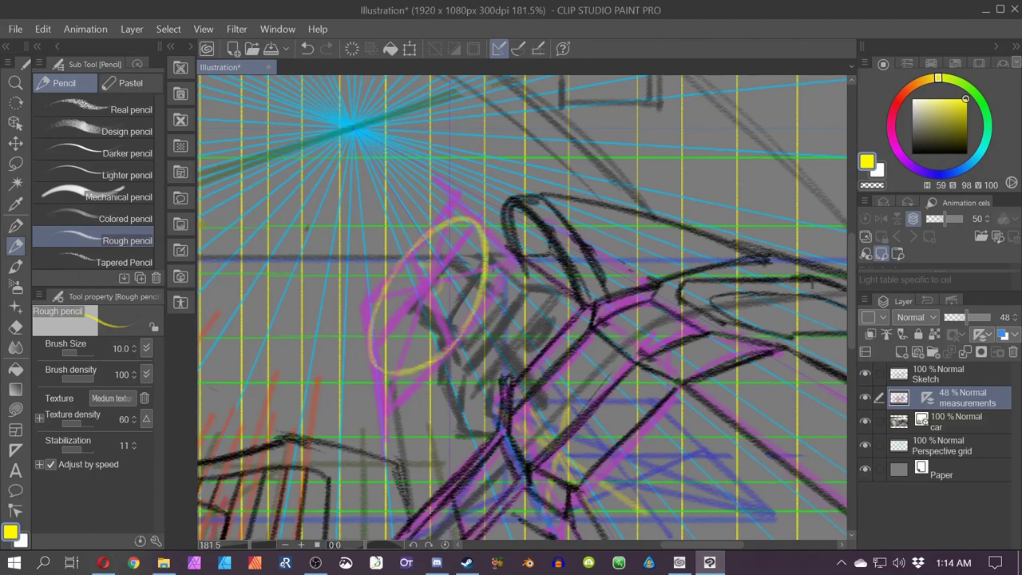
{"action": "left_click_drag", "start_coordinate": [454, 316], "coordinate": [412, 261]}
{"action": "mouse_move", "coordinate": [426, 338]}
{"action": "left_mouse_down"}
{"action": "mouse_move", "coordinate": [395, 289]}
{"action": "mouse_move", "coordinate": [430, 344]}
{"action": "mouse_move", "coordinate": [396, 359]}
{"action": "left_mouse_up"}
{"action": "mouse_move", "coordinate": [417, 259]}
{"action": "left_mouse_down"}
{"action": "mouse_move", "coordinate": [455, 232]}
{"action": "mouse_move", "coordinate": [454, 312]}
{"action": "left_mouse_up"}
- Trace the steering wheel's outer rim and spoke openings in black on the Sketch layer
{"action": "left_click", "coordinate": [949, 374]}
{"action": "left_click", "coordinate": [912, 152]}
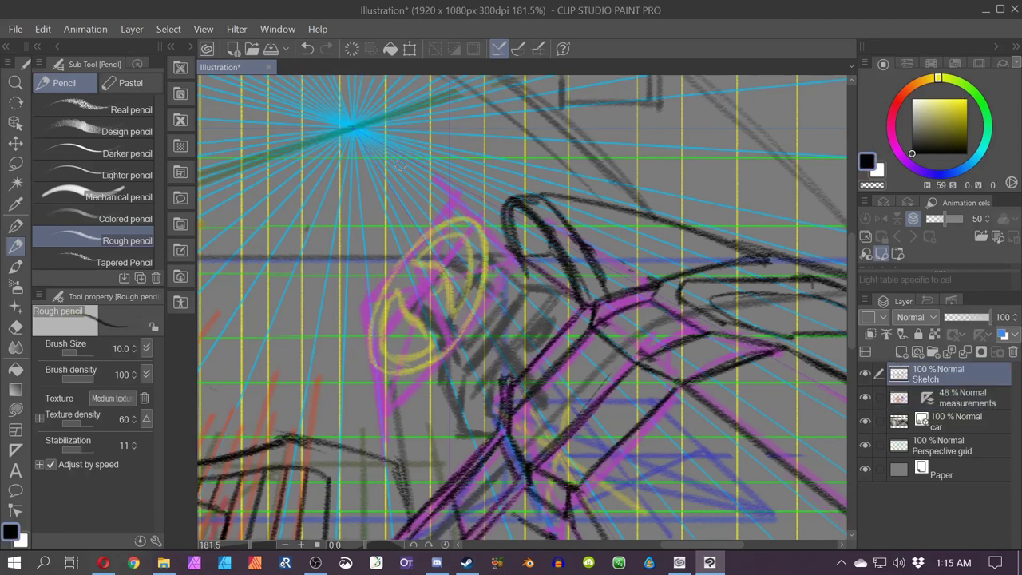
{"action": "mouse_move", "coordinate": [483, 238]}
{"action": "left_mouse_down"}
{"action": "mouse_move", "coordinate": [459, 339]}
{"action": "mouse_move", "coordinate": [395, 380]}
{"action": "left_mouse_up"}
{"action": "mouse_move", "coordinate": [483, 275]}
{"action": "left_mouse_down"}
{"action": "mouse_move", "coordinate": [419, 224]}
{"action": "mouse_move", "coordinate": [371, 351]}
{"action": "left_mouse_up"}
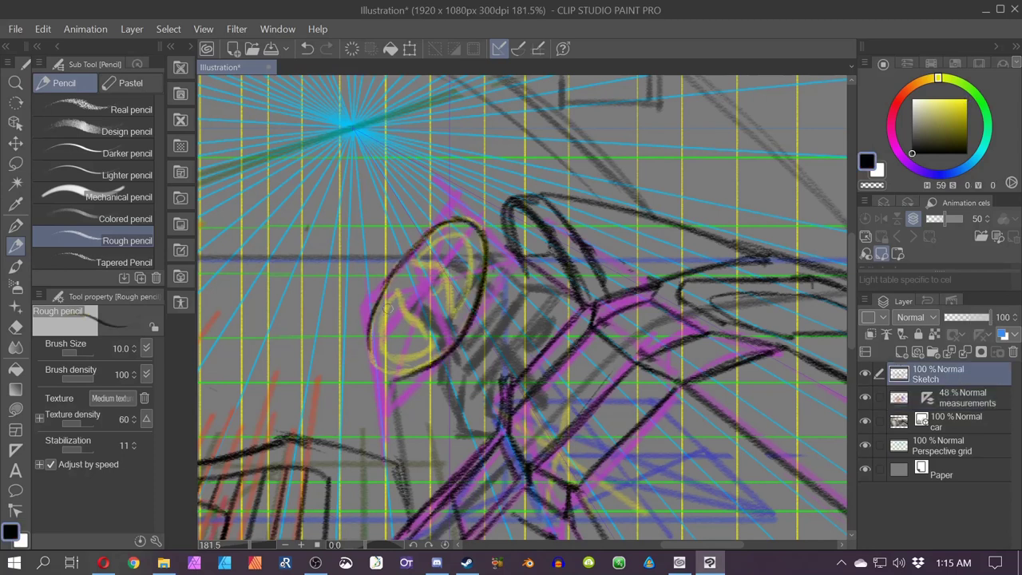
{"action": "mouse_move", "coordinate": [387, 308]}
{"action": "left_mouse_down"}
{"action": "mouse_move", "coordinate": [385, 351]}
{"action": "mouse_move", "coordinate": [395, 297]}
{"action": "mouse_move", "coordinate": [431, 340]}
{"action": "mouse_move", "coordinate": [407, 356]}
{"action": "mouse_move", "coordinate": [431, 338]}
{"action": "left_mouse_up"}
{"action": "mouse_move", "coordinate": [461, 296]}
{"action": "left_mouse_down"}
{"action": "mouse_move", "coordinate": [447, 316]}
{"action": "mouse_move", "coordinate": [435, 271]}
{"action": "mouse_move", "coordinate": [459, 300]}
{"action": "left_mouse_up"}
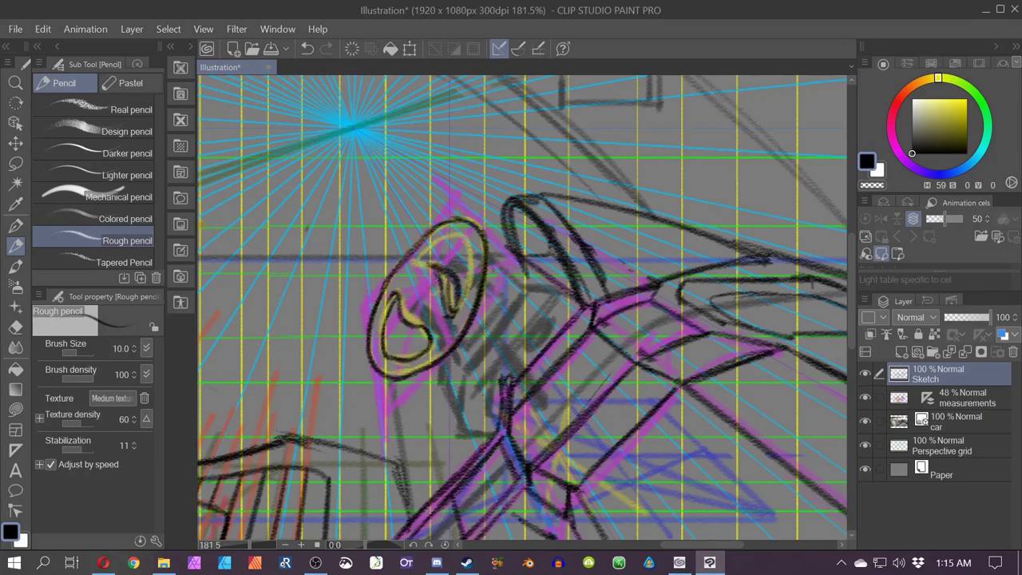
- Refine the wheel's spoke openings in black and outline the steering column housing behind the rim
{"action": "mouse_move", "coordinate": [420, 263]}
{"action": "left_mouse_down"}
{"action": "mouse_move", "coordinate": [841, 367]}
{"action": "mouse_move", "coordinate": [663, 359]}
{"action": "left_mouse_up"}
{"action": "mouse_move", "coordinate": [667, 359]}
{"action": "left_mouse_down"}
{"action": "mouse_move", "coordinate": [677, 380]}
{"action": "mouse_move", "coordinate": [636, 423]}
{"action": "left_mouse_up"}
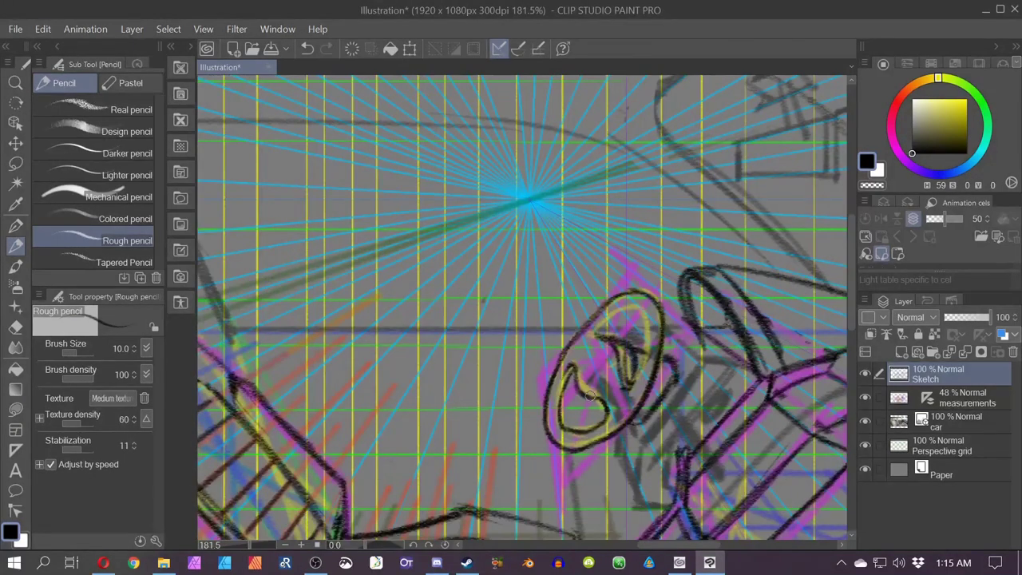
{"action": "left_click_drag", "start_coordinate": [588, 393], "coordinate": [605, 410]}
{"action": "mouse_move", "coordinate": [597, 338]}
{"action": "left_mouse_down"}
{"action": "mouse_move", "coordinate": [614, 313]}
{"action": "mouse_move", "coordinate": [635, 380]}
{"action": "left_mouse_up"}
{"action": "left_click_drag", "start_coordinate": [665, 332], "coordinate": [701, 361]}
{"action": "left_click_drag", "start_coordinate": [702, 362], "coordinate": [648, 441]}
{"action": "left_click_drag", "start_coordinate": [648, 440], "coordinate": [520, 328]}
- Complete the steering column with dark strokes connecting its housing and lower cover to the dashboard
{"action": "left_click_drag", "start_coordinate": [541, 213], "coordinate": [565, 213]}
{"action": "mouse_move", "coordinate": [574, 248]}
{"action": "left_mouse_down"}
{"action": "mouse_move", "coordinate": [610, 250]}
{"action": "mouse_move", "coordinate": [559, 309]}
{"action": "left_mouse_up"}
{"action": "mouse_move", "coordinate": [551, 300]}
{"action": "left_mouse_down"}
{"action": "mouse_move", "coordinate": [547, 314]}
{"action": "mouse_move", "coordinate": [572, 331]}
{"action": "left_mouse_up"}
{"action": "left_click_drag", "start_coordinate": [551, 299], "coordinate": [561, 307]}
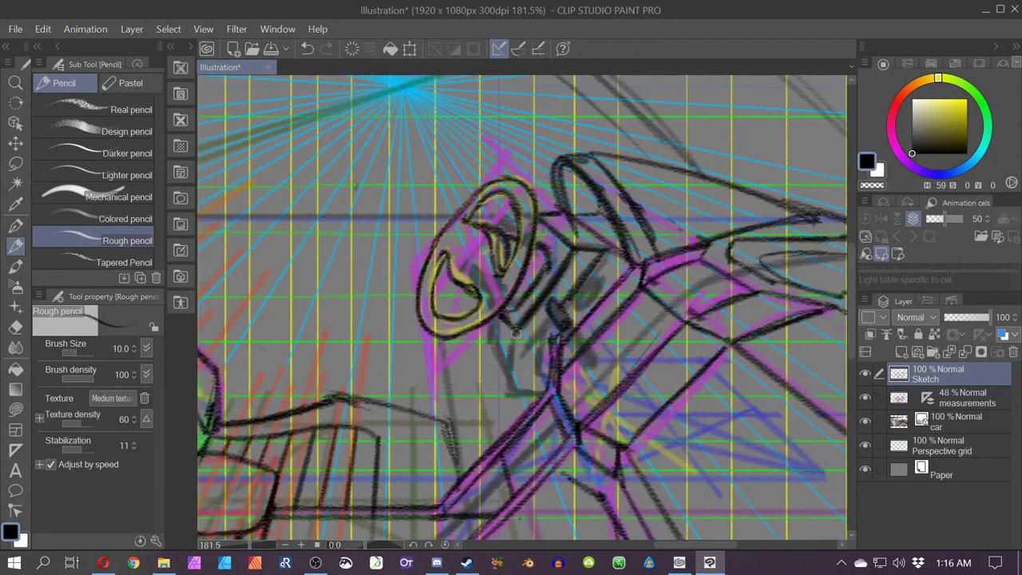
{"action": "left_click_drag", "start_coordinate": [516, 333], "coordinate": [549, 335]}
{"action": "left_click_drag", "start_coordinate": [569, 291], "coordinate": [546, 375]}
{"action": "mouse_move", "coordinate": [511, 331]}
{"action": "left_mouse_down"}
{"action": "mouse_move", "coordinate": [530, 383]}
{"action": "mouse_move", "coordinate": [509, 373]}
{"action": "left_mouse_up"}
- Redraw the rear-view mirror and the far windshield pillar in darker black lines over their rough outlines
{"action": "mouse_move", "coordinate": [444, 220]}
{"action": "left_mouse_down"}
{"action": "mouse_move", "coordinate": [453, 294]}
{"action": "mouse_move", "coordinate": [556, 424]}
{"action": "mouse_move", "coordinate": [356, 377]}
{"action": "left_mouse_up"}
{"action": "scroll", "coordinate": [355, 378], "scroll_direction": "down", "scroll_amount": 5}
{"action": "mouse_move", "coordinate": [532, 135]}
{"action": "left_mouse_down"}
{"action": "mouse_move", "coordinate": [418, 228]}
{"action": "mouse_move", "coordinate": [414, 270]}
{"action": "mouse_move", "coordinate": [509, 356]}
{"action": "left_mouse_up"}
{"action": "key", "text": "ctrl+2"}
{"action": "scroll", "coordinate": [483, 219], "scroll_direction": "up", "scroll_amount": 7}
{"action": "mouse_move", "coordinate": [476, 229]}
{"action": "left_mouse_down"}
{"action": "mouse_move", "coordinate": [488, 257]}
{"action": "mouse_move", "coordinate": [441, 243]}
{"action": "left_mouse_up"}
{"action": "mouse_move", "coordinate": [476, 237]}
{"action": "left_mouse_down"}
{"action": "mouse_move", "coordinate": [437, 250]}
{"action": "mouse_move", "coordinate": [466, 257]}
{"action": "mouse_move", "coordinate": [475, 286]}
{"action": "mouse_move", "coordinate": [521, 342]}
{"action": "mouse_move", "coordinate": [491, 299]}
{"action": "mouse_move", "coordinate": [424, 324]}
{"action": "mouse_move", "coordinate": [418, 351]}
{"action": "mouse_move", "coordinate": [534, 361]}
{"action": "left_mouse_up"}
{"action": "mouse_move", "coordinate": [526, 291]}
{"action": "left_mouse_down"}
{"action": "mouse_move", "coordinate": [539, 356]}
{"action": "mouse_move", "coordinate": [489, 306]}
{"action": "mouse_move", "coordinate": [431, 220]}
{"action": "left_mouse_up"}
{"action": "scroll", "coordinate": [502, 341], "scroll_direction": "down", "scroll_amount": 5}
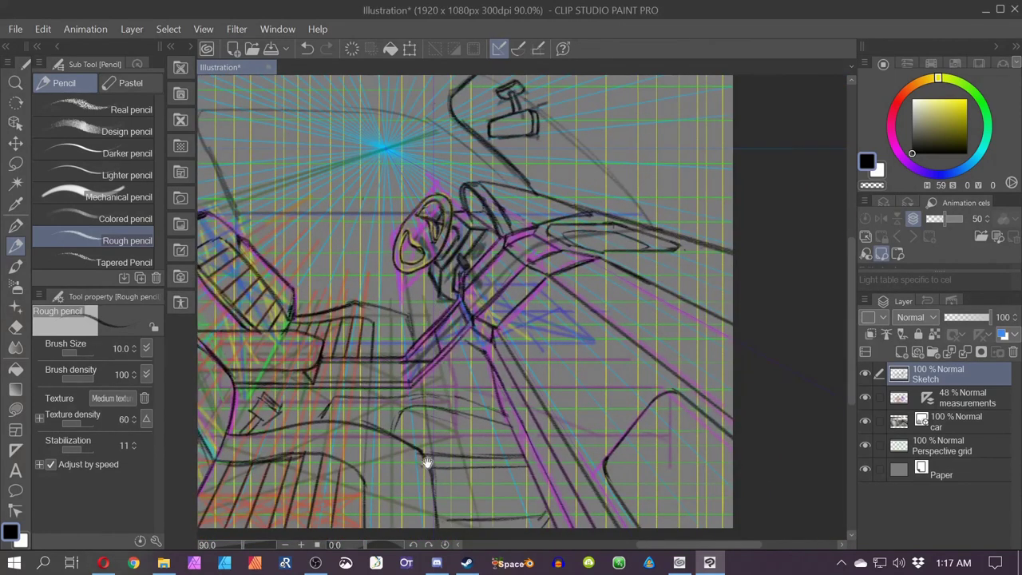
- On the measurements layer, extend the near dashboard vent's rounded corners to sharp points and close the shape with a straight cross line
{"action": "left_click_drag", "start_coordinate": [427, 461], "coordinate": [296, 357]}
{"action": "scroll", "coordinate": [428, 364], "scroll_direction": "up", "scroll_amount": 4}
{"action": "left_click_drag", "start_coordinate": [428, 363], "coordinate": [274, 296]}
{"action": "left_click", "coordinate": [904, 398]}
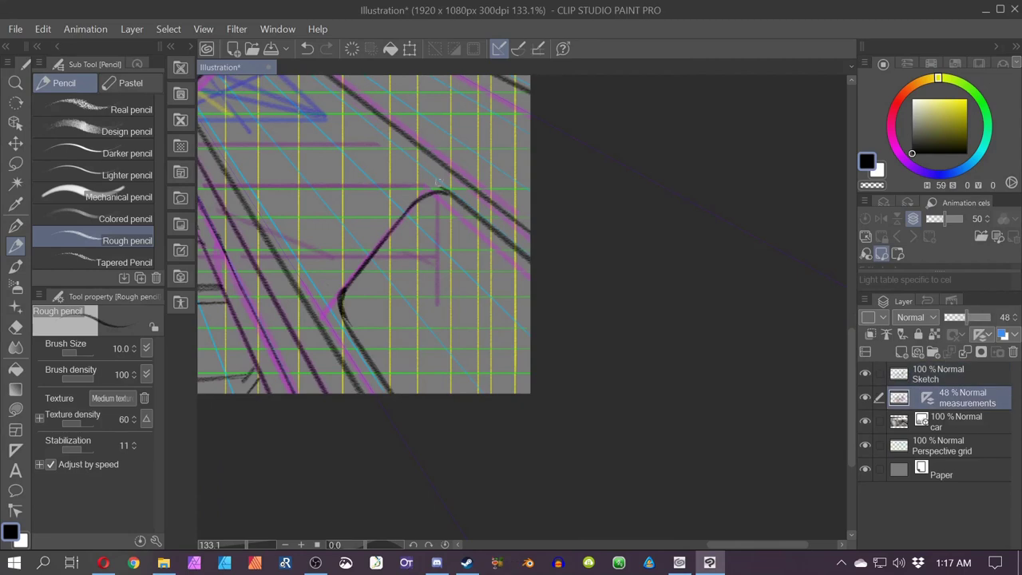
{"action": "mouse_move", "coordinate": [391, 228]}
{"action": "left_mouse_down"}
{"action": "mouse_move", "coordinate": [434, 178]}
{"action": "mouse_move", "coordinate": [459, 201]}
{"action": "left_mouse_up"}
{"action": "left_click_drag", "start_coordinate": [341, 290], "coordinate": [328, 308]}
{"action": "left_click_drag", "start_coordinate": [328, 304], "coordinate": [390, 391]}
{"action": "left_click", "coordinate": [523, 48]}
{"action": "left_click_drag", "start_coordinate": [476, 214], "coordinate": [363, 349]}
- Draw both diagonals across the vent's guide shape and a ruler-snapped perspective line through their crossing
{"action": "left_click", "coordinate": [434, 179]}
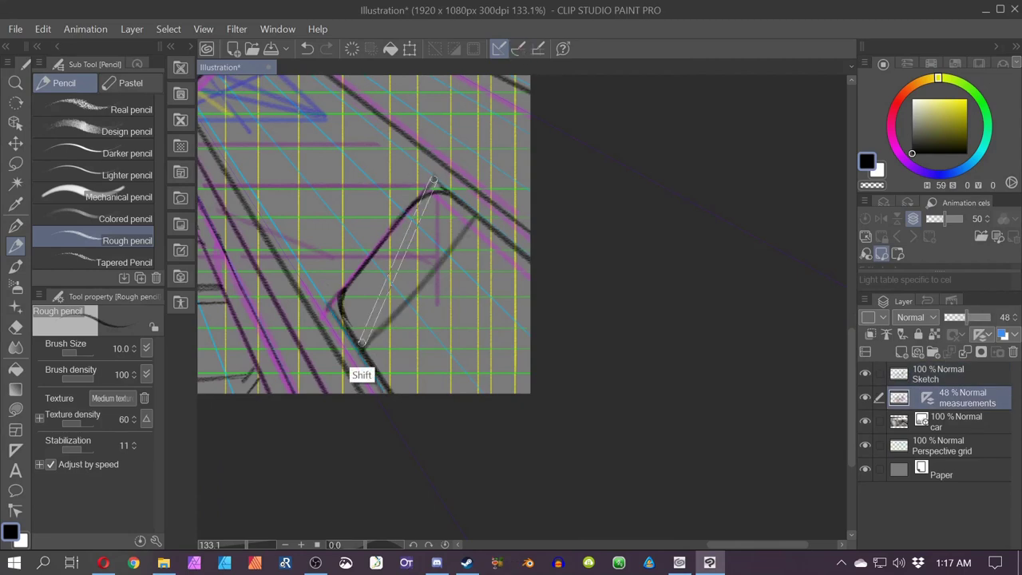
{"action": "left_click", "coordinate": [363, 349], "text": "shift"}
{"action": "left_click", "coordinate": [328, 307]}
{"action": "left_click", "coordinate": [476, 214], "text": "shift"}
{"action": "left_click", "coordinate": [518, 49]}
{"action": "left_click_drag", "start_coordinate": [381, 250], "coordinate": [520, 393]}
{"action": "key", "text": "ctrl+z"}
{"action": "left_click_drag", "start_coordinate": [407, 268], "coordinate": [364, 219]}
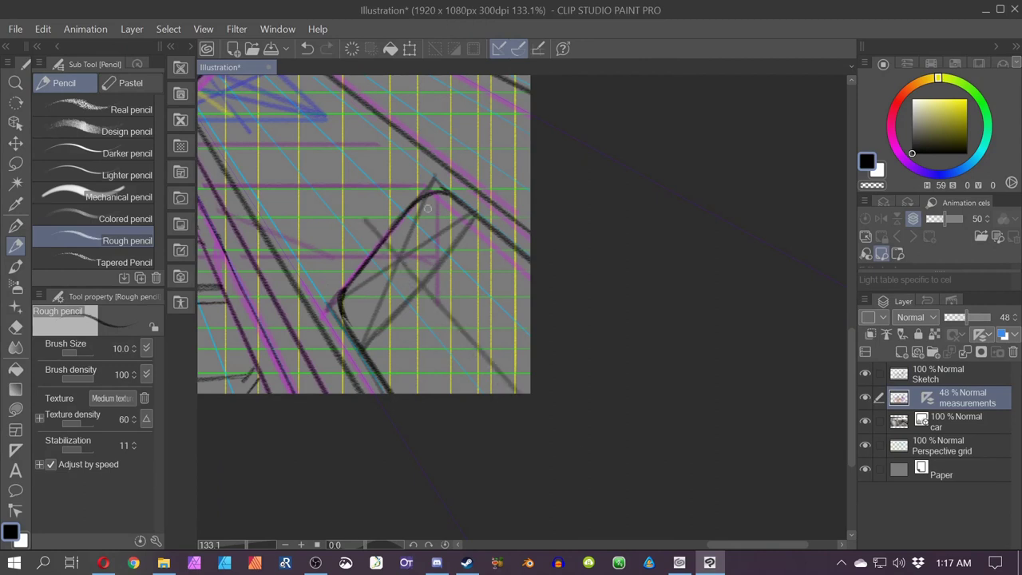
- Divide each half of the vent with diagonals and draw perspective lines through the crossings to mark the quarters
{"action": "left_click_drag", "start_coordinate": [434, 179], "coordinate": [423, 282]}
{"action": "mouse_move", "coordinate": [475, 215]}
{"action": "left_mouse_down"}
{"action": "mouse_move", "coordinate": [385, 235]}
{"action": "mouse_move", "coordinate": [530, 326]}
{"action": "left_mouse_up"}
{"action": "left_click", "coordinate": [388, 241]}
{"action": "left_click", "coordinate": [358, 338], "text": "shift"}
{"action": "left_click", "coordinate": [418, 287]}
{"action": "left_click", "coordinate": [339, 297], "text": "shift"}
{"action": "left_click_drag", "start_coordinate": [371, 296], "coordinate": [504, 438]}
- Subdivide the vent's quarters with further diagonals and draw a perspective guide line through each crossing for the slats
{"action": "left_click", "coordinate": [387, 321]}
{"action": "left_click", "coordinate": [341, 299], "text": "shift"}
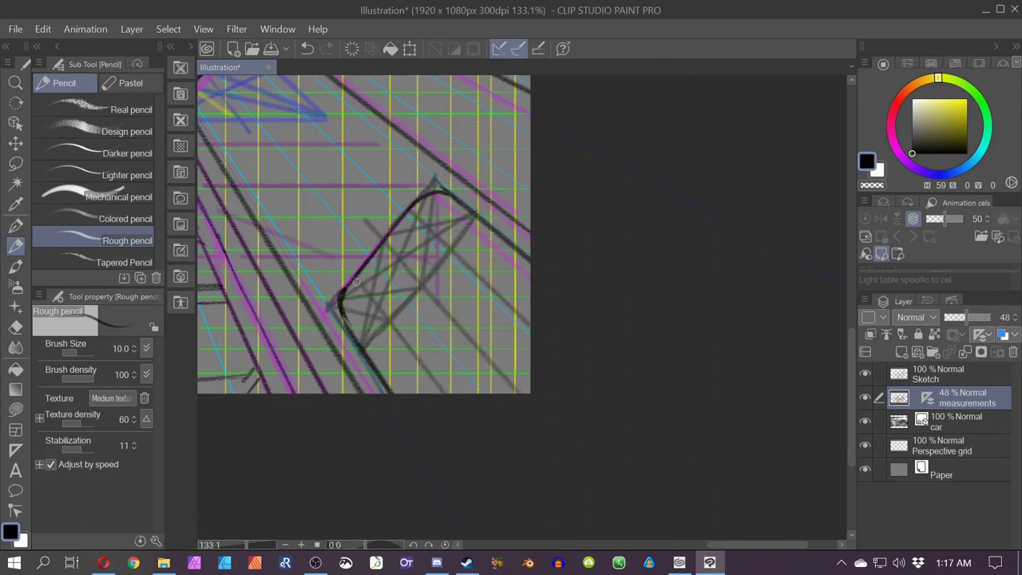
{"action": "left_click", "coordinate": [388, 243], "text": "shift"}
{"action": "left_click", "coordinate": [418, 287], "text": "shift"}
{"action": "left_click_drag", "start_coordinate": [386, 283], "coordinate": [479, 394]}
{"action": "left_click", "coordinate": [409, 207], "text": "shift"}
{"action": "left_click", "coordinate": [451, 246], "text": "shift"}
{"action": "left_click_drag", "start_coordinate": [417, 247], "coordinate": [530, 370]}
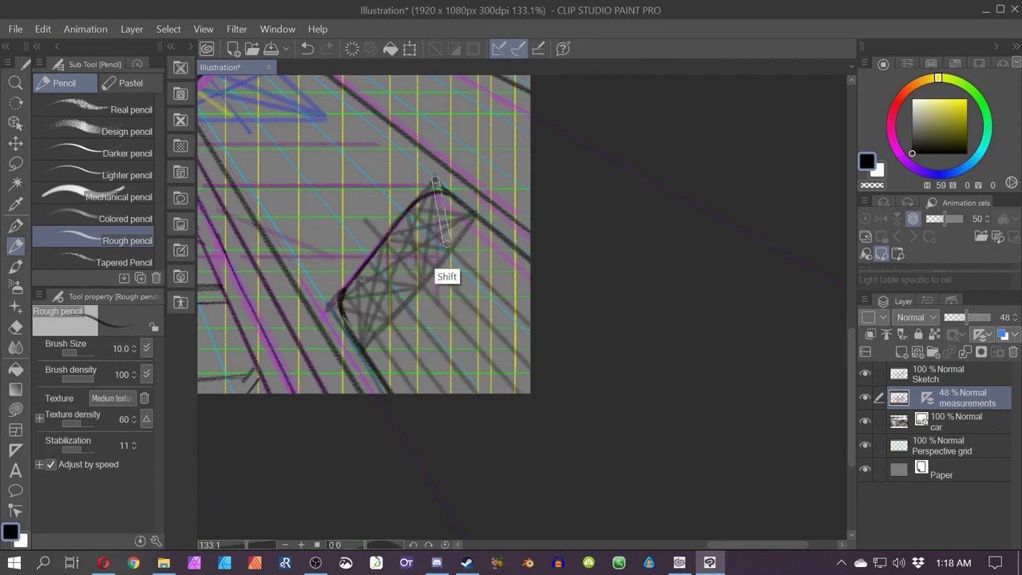
{"action": "left_click", "coordinate": [448, 243], "text": "shift"}
{"action": "left_click_drag", "start_coordinate": [435, 205], "coordinate": [544, 314]}
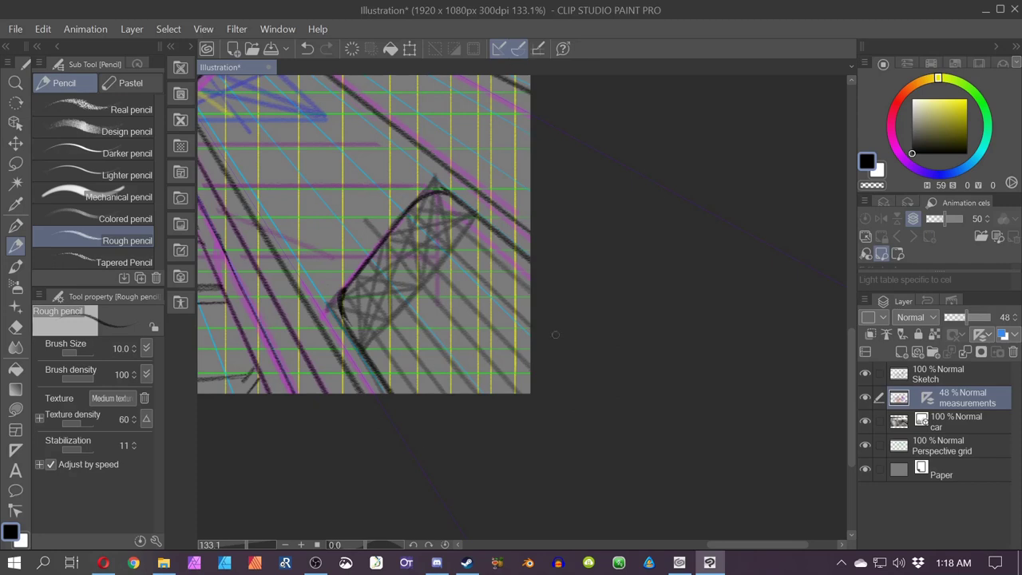
- On the Sketch layer, draw the vent's inner rounded frame outline parallel to its outer edge with ruler snapping off
{"action": "left_click", "coordinate": [518, 49]}
{"action": "left_click", "coordinate": [950, 374]}
{"action": "left_click_drag", "start_coordinate": [440, 212], "coordinate": [532, 292]}
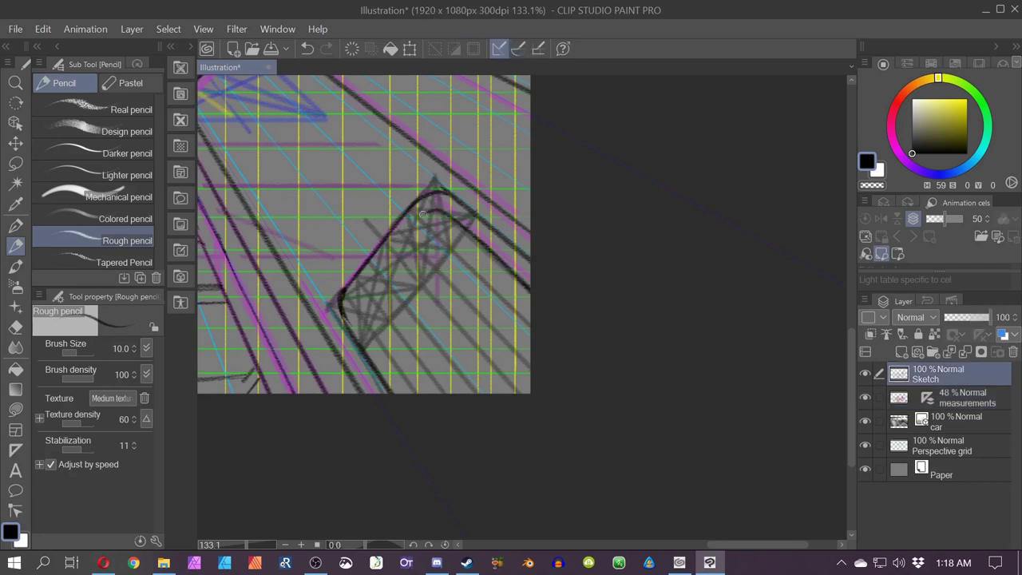
{"action": "mouse_move", "coordinate": [423, 214]}
{"action": "left_mouse_down"}
{"action": "mouse_move", "coordinate": [356, 307]}
{"action": "mouse_move", "coordinate": [419, 391]}
{"action": "left_mouse_up"}
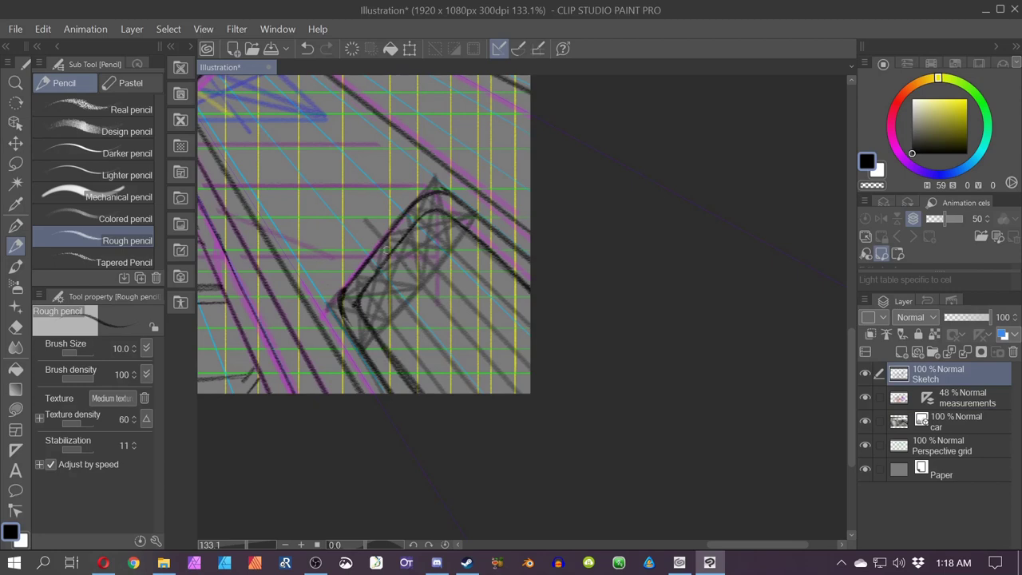
- Sketch a small rounded adjuster tab across the vent's lower slats and a jagged edge along its inner frame, trimming the excess beside the frame
{"action": "mouse_move", "coordinate": [467, 343]}
{"action": "left_mouse_down"}
{"action": "mouse_move", "coordinate": [472, 363]}
{"action": "mouse_move", "coordinate": [502, 370]}
{"action": "mouse_move", "coordinate": [477, 333]}
{"action": "left_mouse_up"}
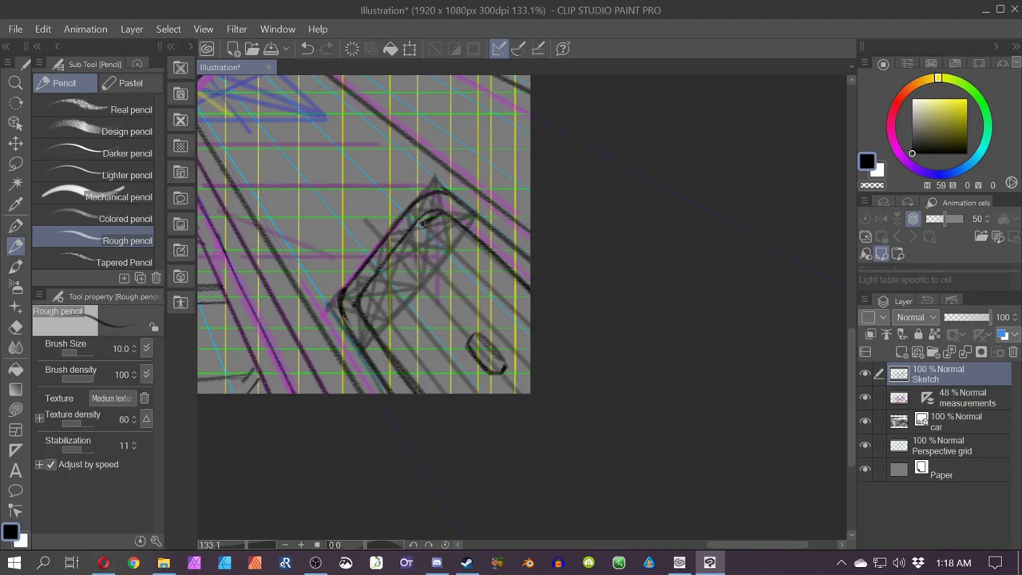
{"action": "left_click_drag", "start_coordinate": [421, 223], "coordinate": [392, 259]}
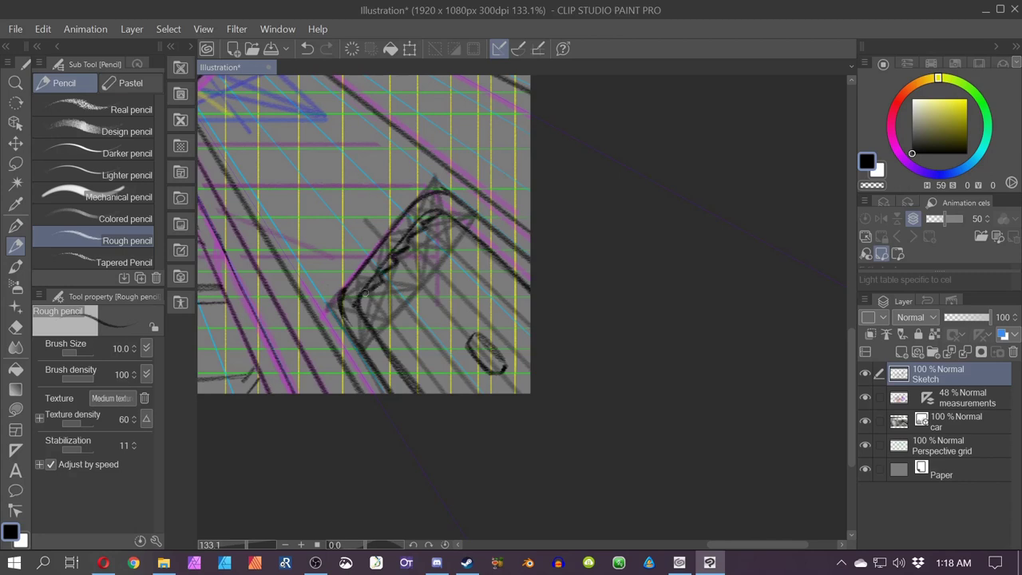
{"action": "left_click_drag", "start_coordinate": [358, 309], "coordinate": [416, 392]}
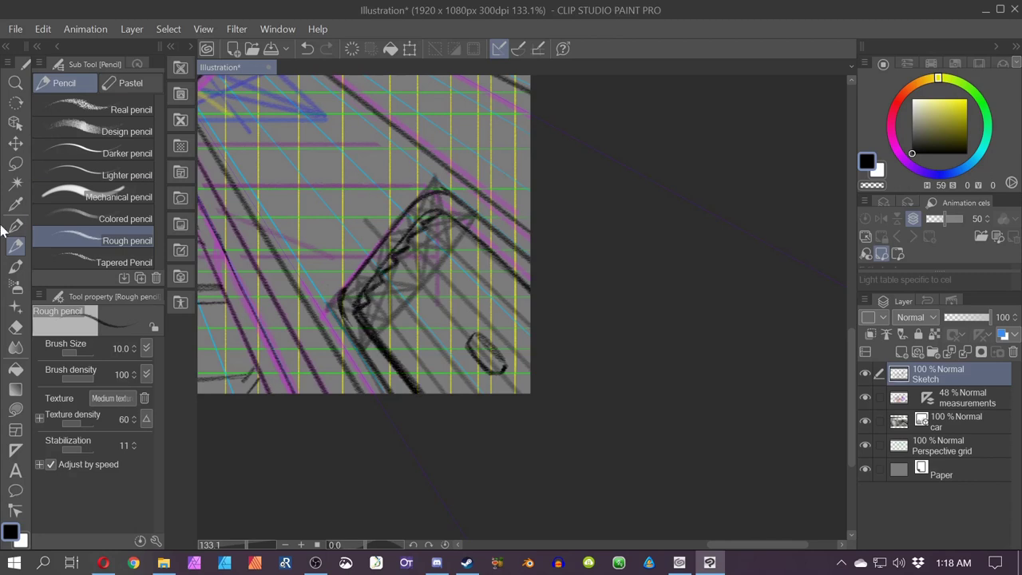
{"action": "left_click", "coordinate": [15, 327]}
{"action": "left_click_drag", "start_coordinate": [371, 315], "coordinate": [432, 398]}
- Draw the vent's slats as ruler-snapped perspective lines and erase the parts crossing the adjuster tab
{"action": "left_click", "coordinate": [15, 246]}
{"action": "left_click", "coordinate": [518, 50]}
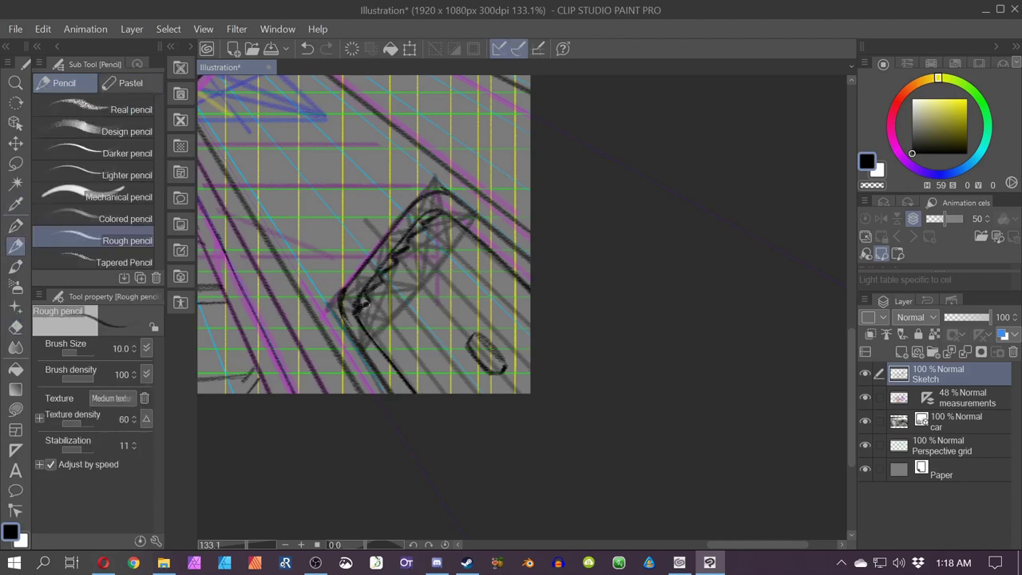
{"action": "left_click_drag", "start_coordinate": [409, 243], "coordinate": [530, 369]}
{"action": "left_click_drag", "start_coordinate": [396, 261], "coordinate": [516, 393]}
{"action": "left_click", "coordinate": [15, 327]}
{"action": "left_click_drag", "start_coordinate": [472, 339], "coordinate": [499, 369]}
{"action": "left_click", "coordinate": [15, 246]}
{"action": "mouse_move", "coordinate": [306, 262]}
{"action": "left_mouse_down"}
{"action": "mouse_move", "coordinate": [300, 254]}
{"action": "mouse_move", "coordinate": [429, 353]}
{"action": "left_mouse_up"}
{"action": "scroll", "coordinate": [428, 351], "scroll_direction": "down", "scroll_amount": 2}
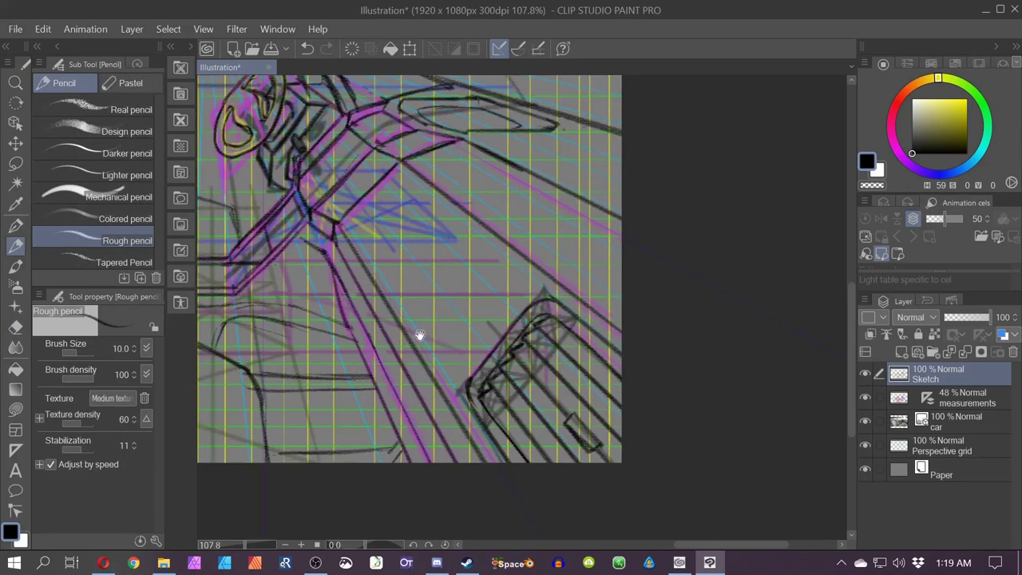
{"action": "left_click_drag", "start_coordinate": [422, 308], "coordinate": [431, 344]}
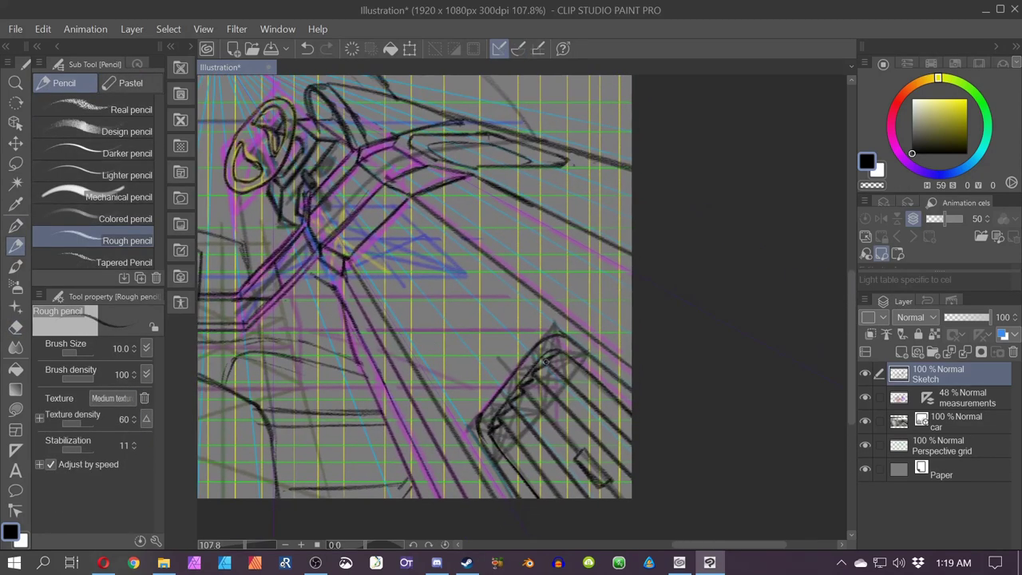
- On the measurements layer, draw two yellow ruler-snapped perspective guides from the vent's ends to the centre dashboard panel
{"action": "left_click", "coordinate": [899, 400]}
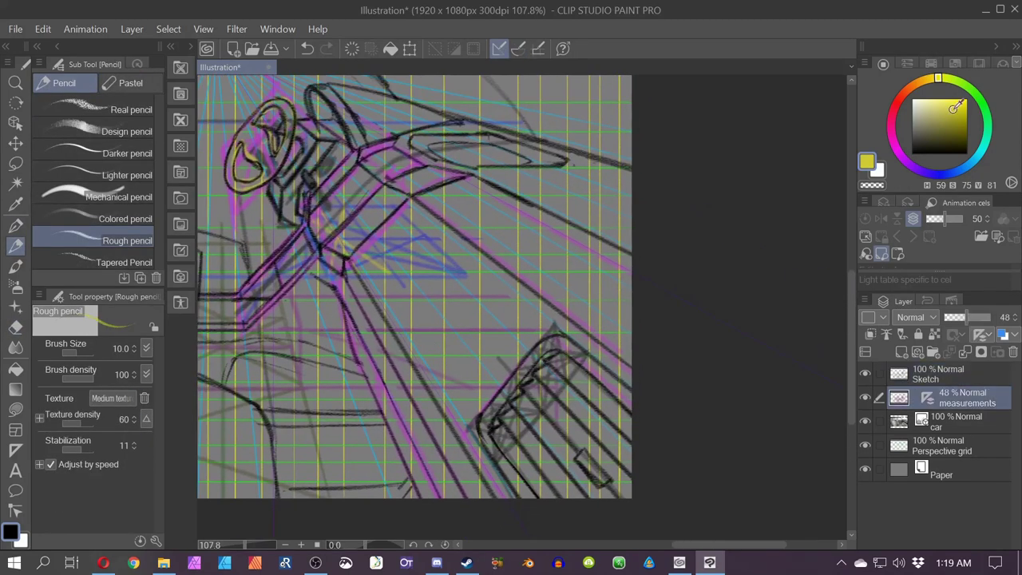
{"action": "left_click", "coordinate": [518, 49]}
{"action": "left_click_drag", "start_coordinate": [554, 369], "coordinate": [397, 235]}
{"action": "left_click_drag", "start_coordinate": [473, 386], "coordinate": [364, 262]}
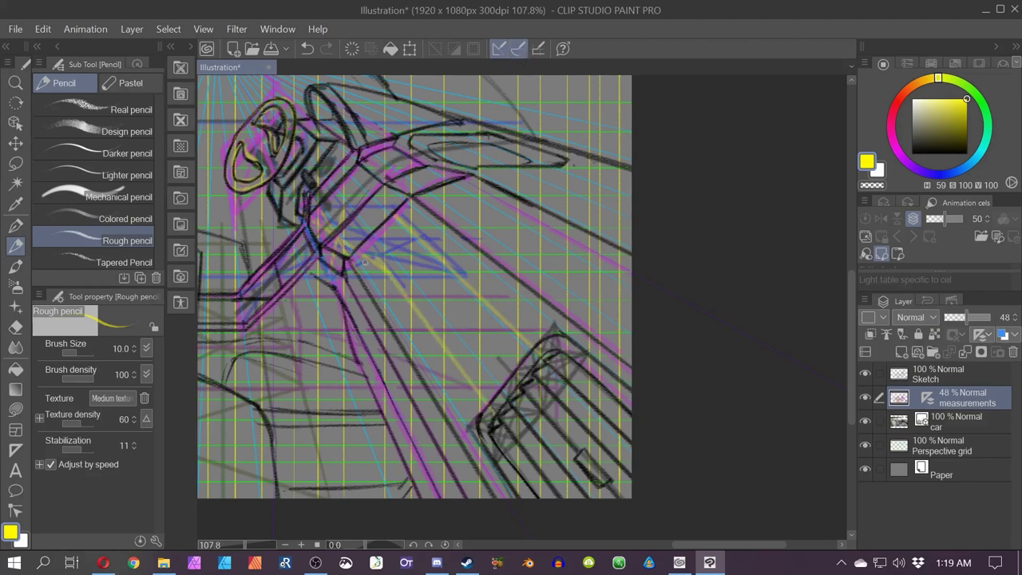
- On the Sketch layer, draw a short black line parallel to the centre panel's lower edge, between the yellow guides, with ruler snapping off
{"action": "left_click", "coordinate": [923, 373]}
{"action": "left_click_drag", "start_coordinate": [389, 332], "coordinate": [1019, 568]}
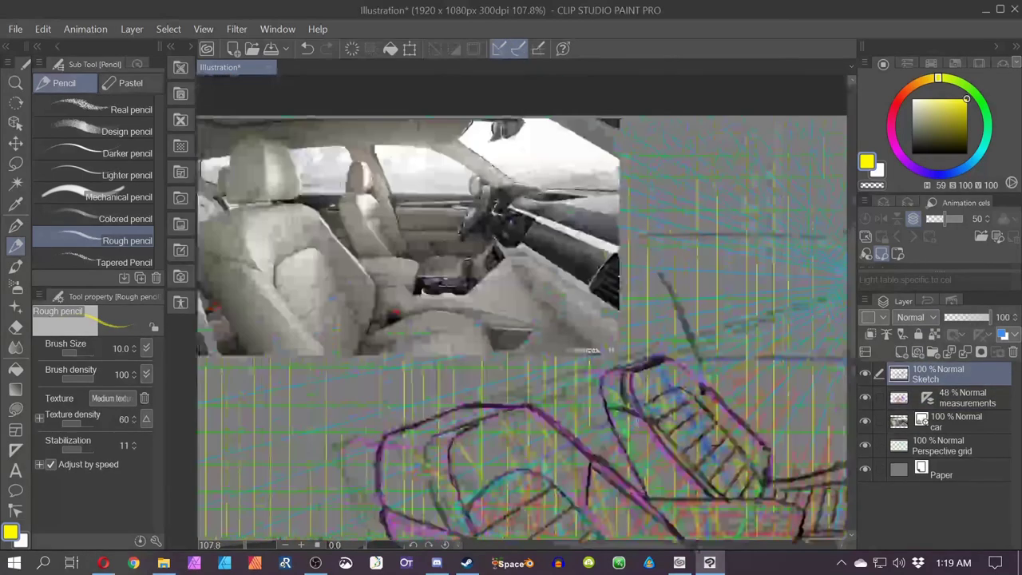
{"action": "mouse_move", "coordinate": [596, 254]}
{"action": "left_mouse_down"}
{"action": "mouse_move", "coordinate": [551, 240]}
{"action": "mouse_move", "coordinate": [559, 268]}
{"action": "left_mouse_up"}
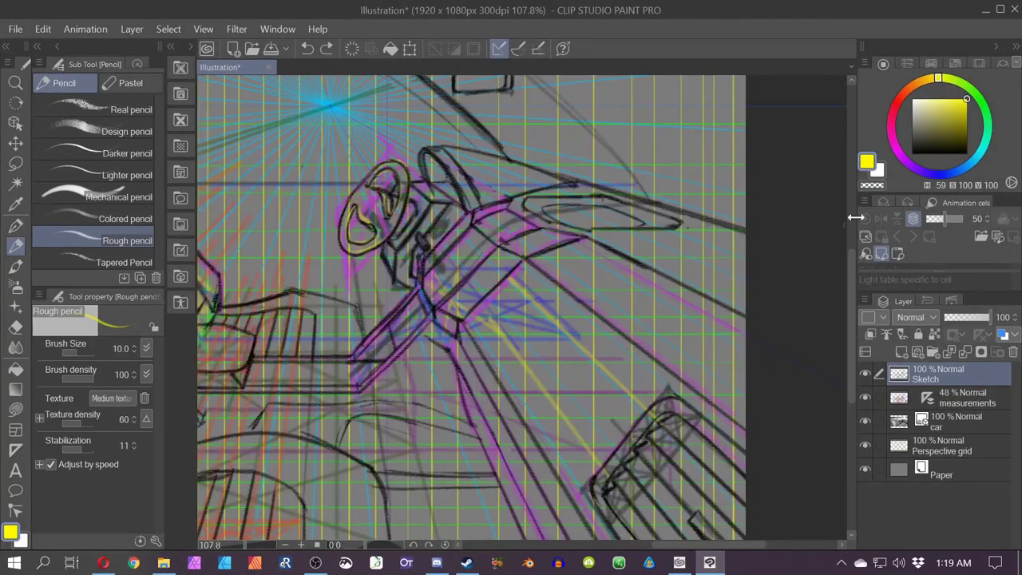
{"action": "left_click", "coordinate": [912, 152]}
{"action": "left_click_drag", "start_coordinate": [642, 406], "coordinate": [599, 462]}
{"action": "scroll", "coordinate": [475, 257], "scroll_direction": "up", "scroll_amount": 1}
{"action": "key", "text": "ctrl+2"}
{"action": "left_click_drag", "start_coordinate": [530, 291], "coordinate": [482, 342]}
{"action": "key", "text": "ctrl+z"}
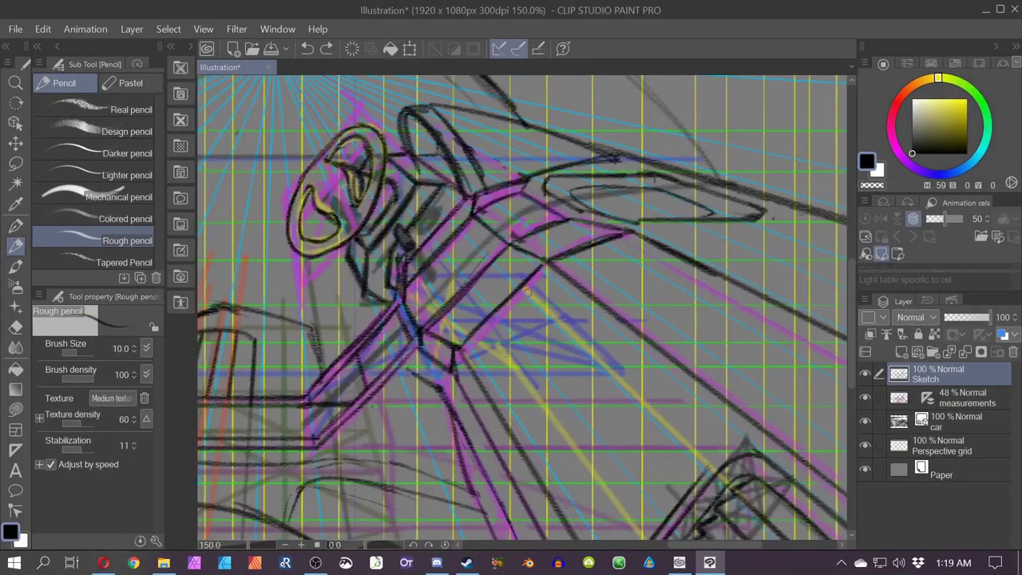
{"action": "key", "text": "ctrl+2"}
{"action": "left_click_drag", "start_coordinate": [525, 290], "coordinate": [480, 335]}
- Trace both yellow guides in black with ruler snapping on, from the short panel line toward the vent
{"action": "key", "text": "ctrl+2"}
{"action": "left_click_drag", "start_coordinate": [551, 375], "coordinate": [484, 273]}
{"action": "left_click_drag", "start_coordinate": [567, 436], "coordinate": [423, 228]}
{"action": "key", "text": "ctrl+z"}
{"action": "left_click_drag", "start_coordinate": [642, 364], "coordinate": [461, 189]}
- Erase the overlapping line near the centre panel's lower corner and ready a yellow pencil on the measurements layer
{"action": "key", "text": "e"}
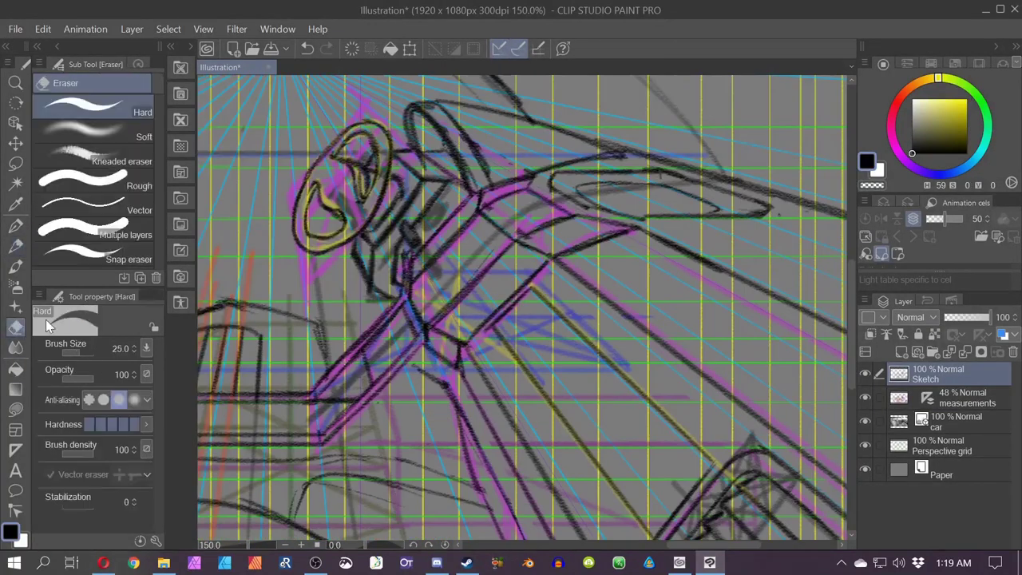
{"action": "scroll", "coordinate": [450, 344], "scroll_direction": "up", "scroll_amount": 1}
{"action": "left_click_drag", "start_coordinate": [449, 344], "coordinate": [474, 386]}
{"action": "left_click", "coordinate": [960, 403]}
{"action": "left_click", "coordinate": [965, 98]}
{"action": "key", "text": "p"}
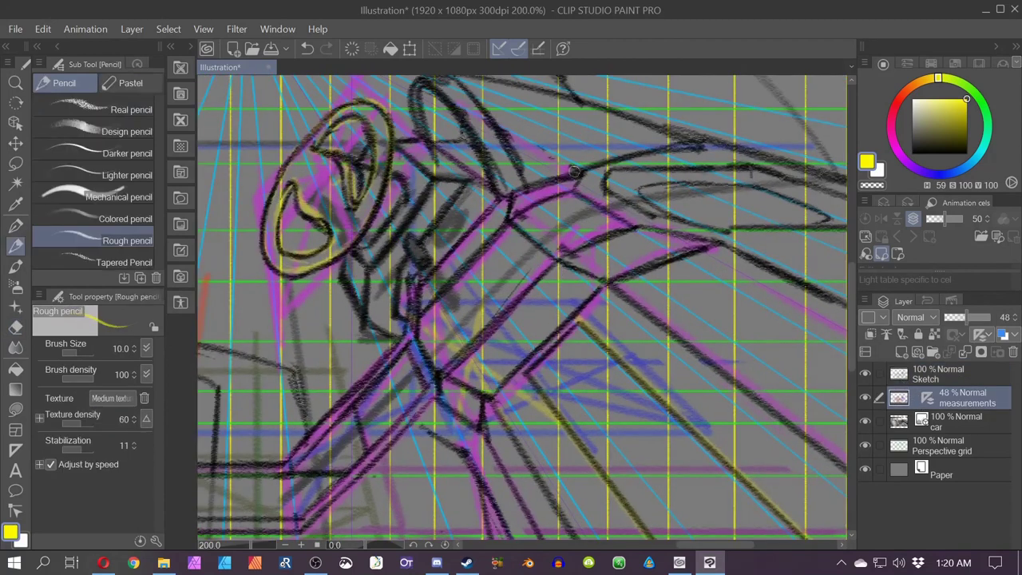
{"action": "left_click_drag", "start_coordinate": [558, 268], "coordinate": [492, 399]}
{"action": "key", "text": "ctrl+z"}
{"action": "key", "text": "ctrl+z"}
- Reduce the Rough pencil's brush size to 4.0
{"action": "key", "text": "bracketleft"}
{"action": "key", "text": "bracketleft"}
{"action": "key", "text": "bracketleft"}
{"action": "key", "text": "bracketleft"}
{"action": "key", "text": "bracketleft"}
{"action": "left_click", "coordinate": [558, 264]}
{"action": "left_click", "coordinate": [491, 396], "text": "shift"}
{"action": "key", "text": "ctrl+z"}
- Switch to red and start crossing diagonals over the centre dashboard panel, turning ruler snapping off
{"action": "left_click", "coordinate": [897, 102]}
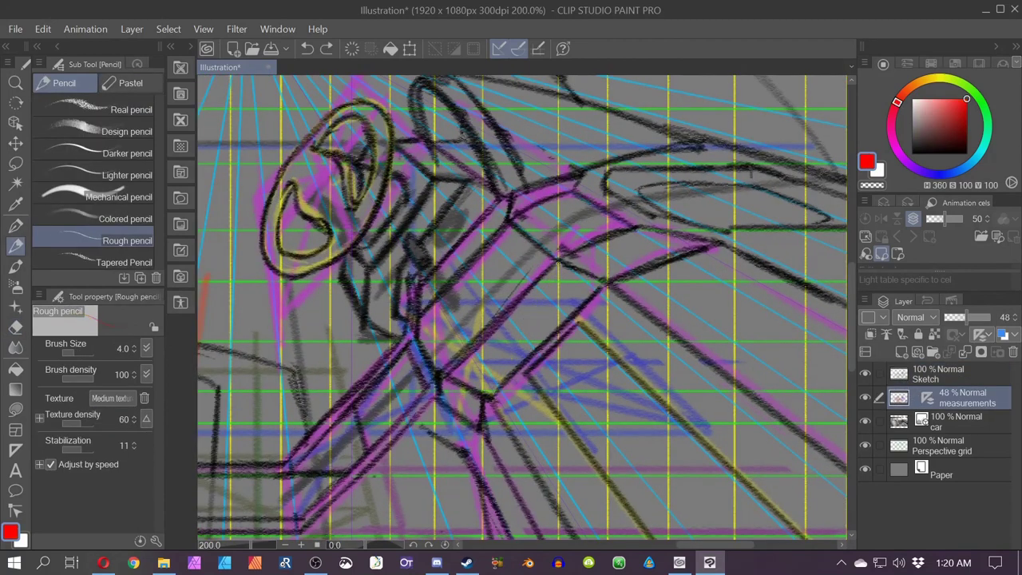
{"action": "left_click", "coordinate": [557, 265]}
{"action": "left_click", "coordinate": [492, 396], "text": "shift"}
{"action": "left_click", "coordinate": [447, 374], "text": "shift"}
{"action": "key", "text": "ctrl+z"}
{"action": "key", "text": "ctrl+2"}
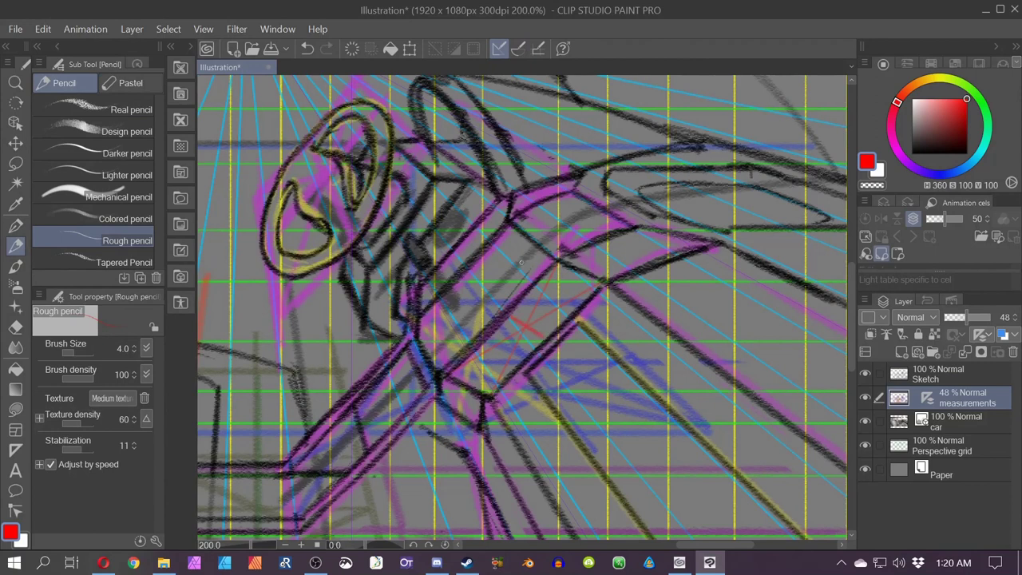
- Subdivide the centre dashboard panel with further red diagonals through its halves and quarters
{"action": "left_click", "coordinate": [557, 264]}
{"action": "left_click", "coordinate": [542, 337], "text": "shift"}
{"action": "left_click", "coordinate": [514, 313]}
{"action": "left_click", "coordinate": [599, 283], "text": "shift"}
{"action": "left_click_drag", "start_coordinate": [536, 292], "coordinate": [577, 310]}
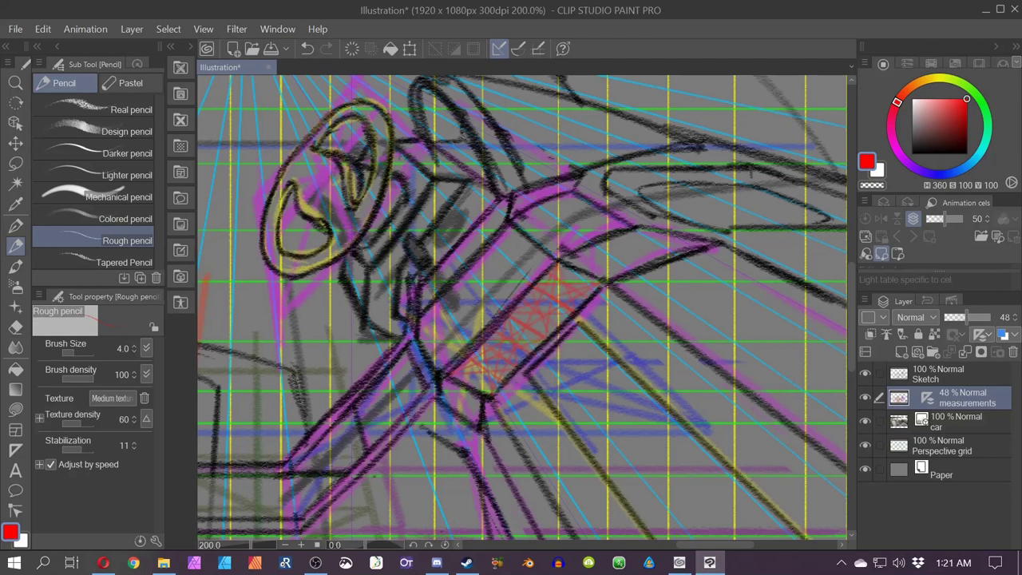
- Draw red ruler-snapped perspective lines from the centre panel's division points across to the narrow panel beside it
{"action": "scroll", "coordinate": [395, 319], "scroll_direction": "up", "scroll_amount": 6}
{"action": "left_click", "coordinate": [518, 48]}
{"action": "mouse_move", "coordinate": [517, 374]}
{"action": "left_mouse_down"}
{"action": "mouse_move", "coordinate": [476, 302]}
{"action": "mouse_move", "coordinate": [486, 272]}
{"action": "left_mouse_up"}
{"action": "left_click_drag", "start_coordinate": [559, 325], "coordinate": [513, 262]}
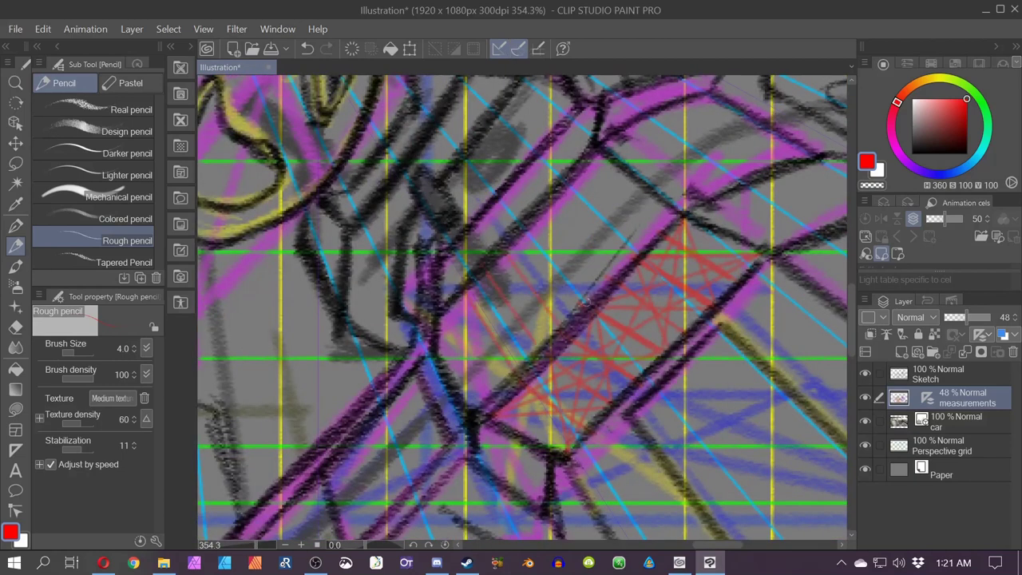
{"action": "left_click_drag", "start_coordinate": [585, 301], "coordinate": [527, 233]}
{"action": "left_click_drag", "start_coordinate": [603, 267], "coordinate": [553, 210]}
{"action": "mouse_move", "coordinate": [644, 239]}
{"action": "left_mouse_down"}
{"action": "mouse_move", "coordinate": [643, 189]}
{"action": "mouse_move", "coordinate": [634, 237]}
{"action": "left_mouse_up"}
{"action": "key", "text": "ctrl+z"}
- On the Sketch layer, outline a black inner frame in the centre panel and another in the narrow panel beside it
{"action": "scroll", "coordinate": [399, 342], "scroll_direction": "down", "scroll_amount": 4}
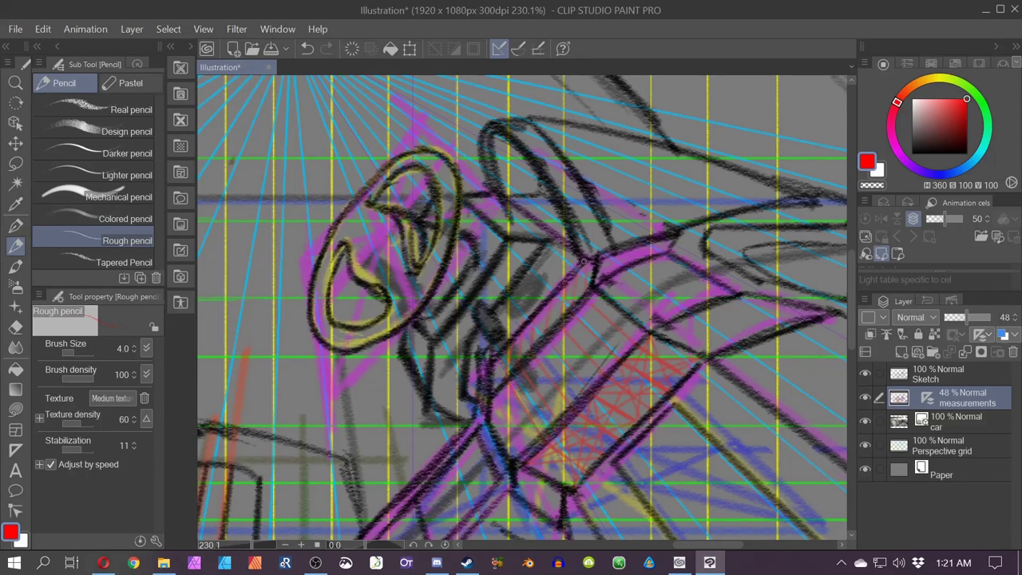
{"action": "scroll", "coordinate": [595, 437], "scroll_direction": "up", "scroll_amount": 2}
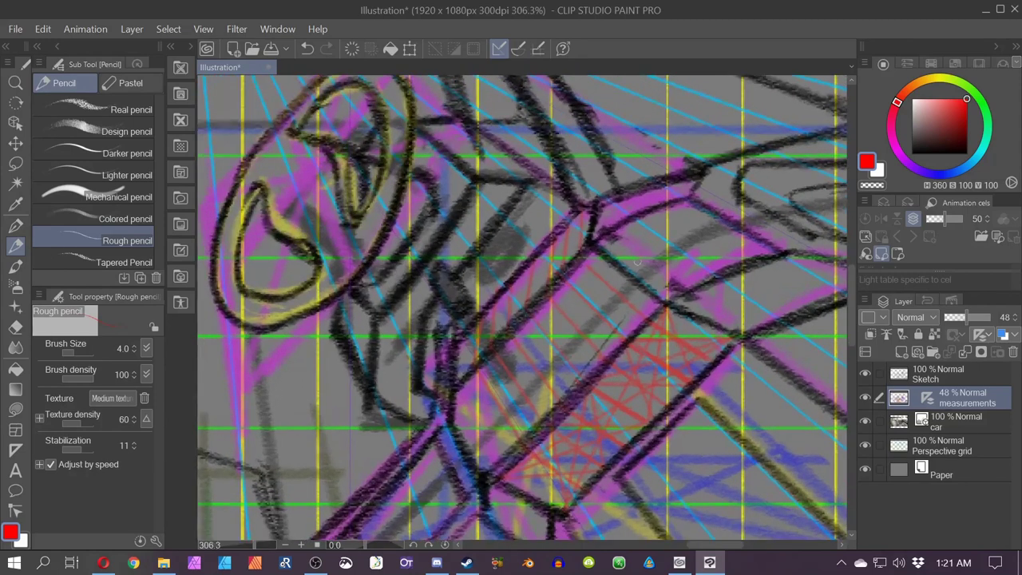
{"action": "left_click_drag", "start_coordinate": [546, 345], "coordinate": [448, 274]}
{"action": "left_click", "coordinate": [917, 378]}
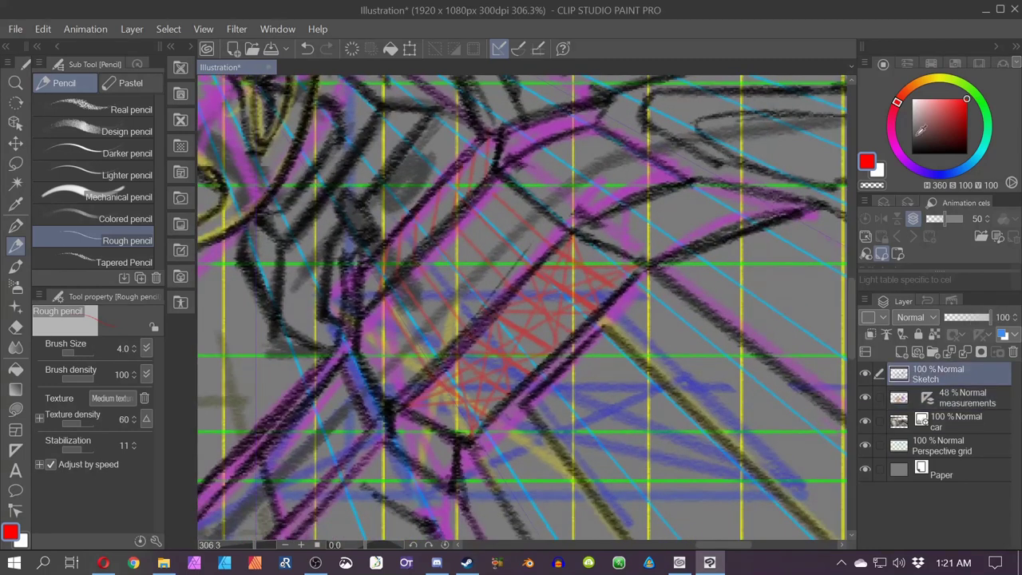
{"action": "left_click", "coordinate": [912, 152]}
{"action": "left_click_drag", "start_coordinate": [620, 274], "coordinate": [466, 429]}
{"action": "left_click_drag", "start_coordinate": [573, 243], "coordinate": [620, 273]}
{"action": "mouse_move", "coordinate": [573, 244]}
{"action": "left_mouse_down"}
{"action": "mouse_move", "coordinate": [419, 402]}
{"action": "mouse_move", "coordinate": [466, 429]}
{"action": "left_mouse_up"}
{"action": "mouse_move", "coordinate": [484, 146]}
{"action": "left_mouse_down"}
{"action": "mouse_move", "coordinate": [392, 241]}
{"action": "mouse_move", "coordinate": [392, 273]}
{"action": "left_mouse_up"}
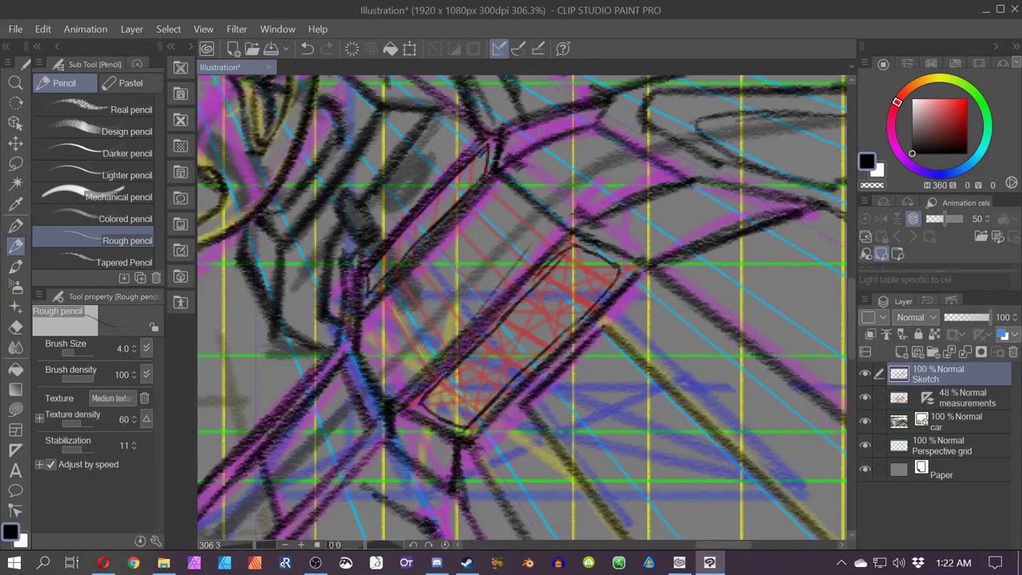
- Sketch a small adjuster tab in the middle of the centre vent and another in the narrow vent
{"action": "left_click_drag", "start_coordinate": [524, 324], "coordinate": [534, 340]}
{"action": "left_click_drag", "start_coordinate": [523, 326], "coordinate": [519, 334]}
{"action": "left_click_drag", "start_coordinate": [436, 204], "coordinate": [432, 214]}
- Give the centre vent a jagged inner edge and evenly spaced cross slats, and save the illustration as "Please Car Please Start"
{"action": "left_click_drag", "start_coordinate": [615, 269], "coordinate": [466, 428]}
{"action": "left_click_drag", "start_coordinate": [429, 376], "coordinate": [480, 411]}
{"action": "key", "text": "ctrl+z"}
{"action": "left_click_drag", "start_coordinate": [481, 343], "coordinate": [523, 372]}
{"action": "left_click_drag", "start_coordinate": [522, 299], "coordinate": [561, 331]}
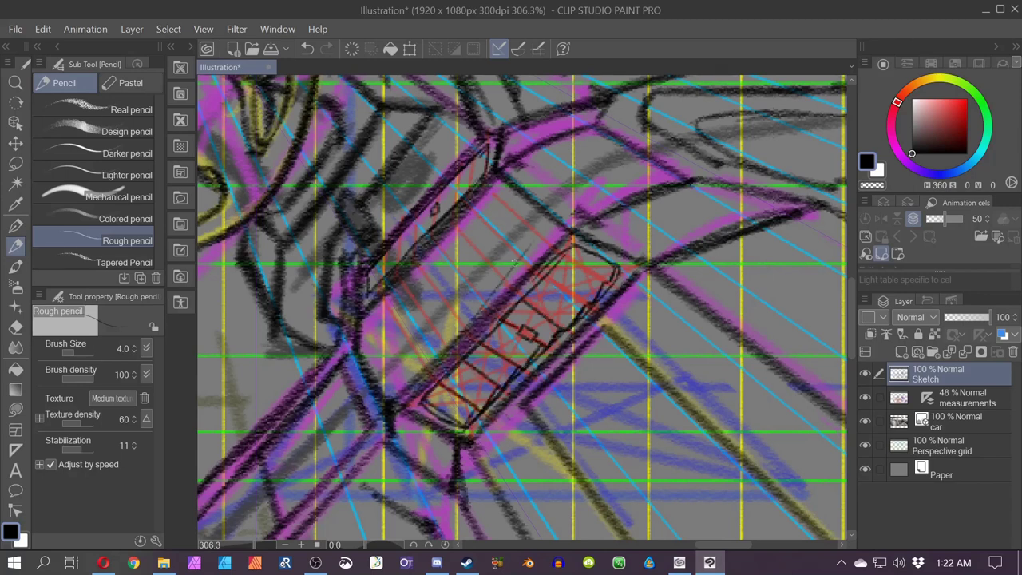
{"action": "left_click_drag", "start_coordinate": [540, 275], "coordinate": [586, 304]}
{"action": "left_click_drag", "start_coordinate": [379, 279], "coordinate": [453, 406]}
{"action": "scroll", "coordinate": [452, 403], "scroll_direction": "down", "scroll_amount": 6}
{"action": "key", "text": "ctrl+s"}
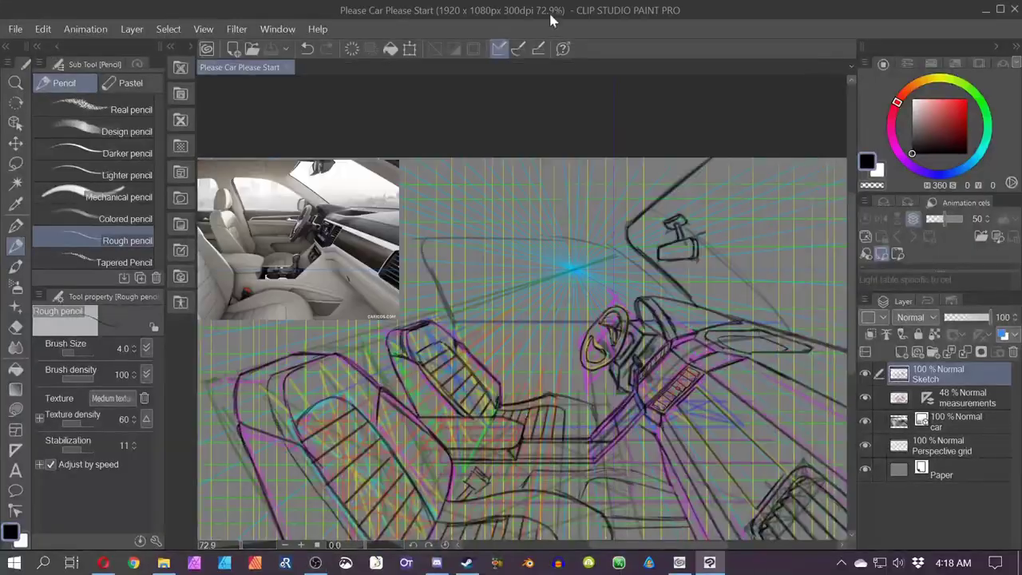
- Move the car reference photo to the canvas's upper right and place its layer at the top of the layer stack
{"action": "scroll", "coordinate": [522, 307], "scroll_direction": "down", "scroll_amount": 2}
{"action": "left_click_drag", "start_coordinate": [479, 320], "coordinate": [586, 364]}
{"action": "left_click", "coordinate": [955, 421]}
{"action": "key", "text": "k"}
{"action": "left_click_drag", "start_coordinate": [389, 211], "coordinate": [770, 202]}
{"action": "left_click_drag", "start_coordinate": [902, 421], "coordinate": [905, 381]}
- On the measurements layer, sketch the side outline of a headrest in red above the near seat
{"action": "left_click", "coordinate": [962, 422]}
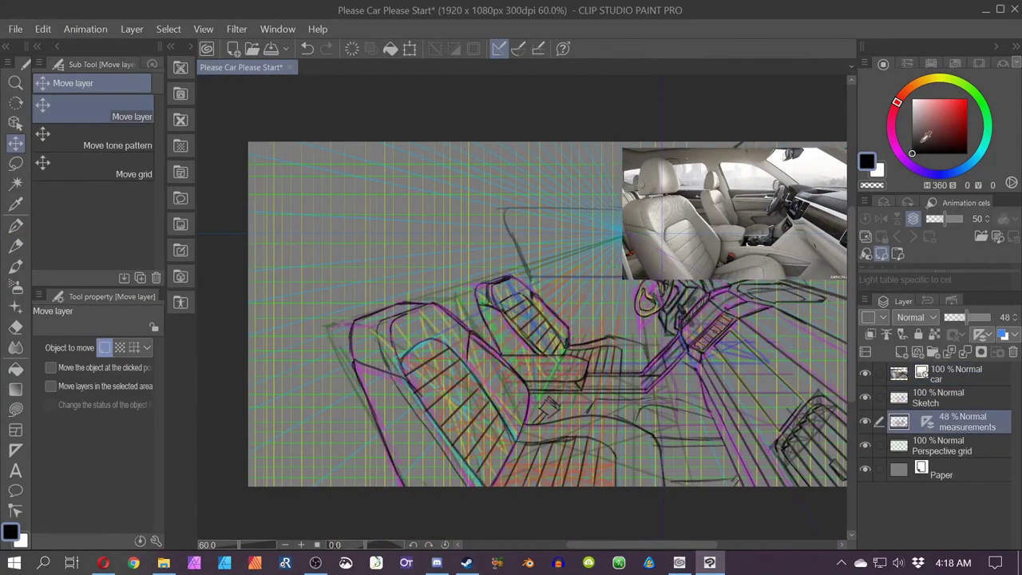
{"action": "left_click", "coordinate": [964, 99]}
{"action": "key", "text": "p"}
{"action": "scroll", "coordinate": [386, 285], "scroll_direction": "up", "scroll_amount": 4}
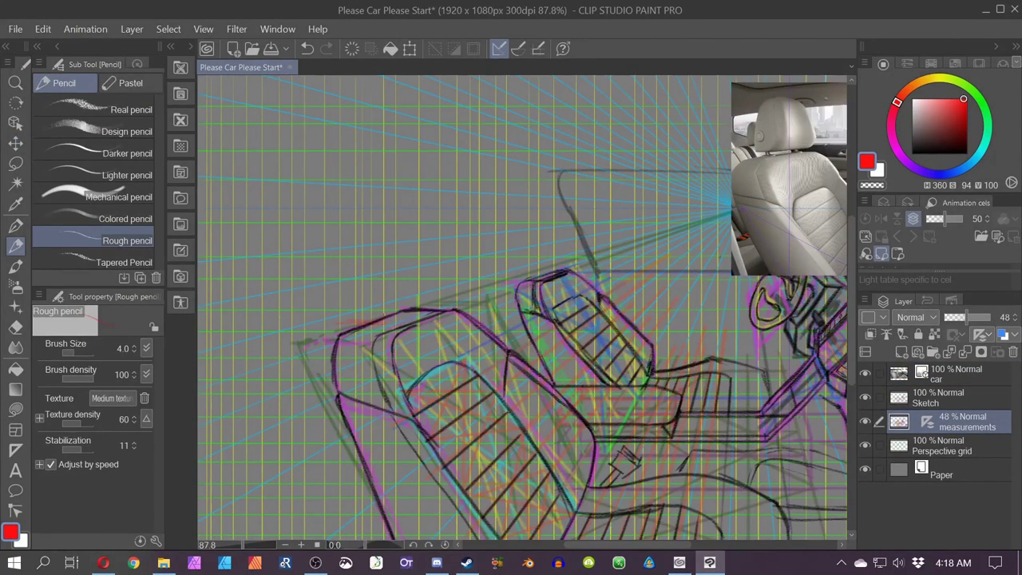
{"action": "key", "text": "e"}
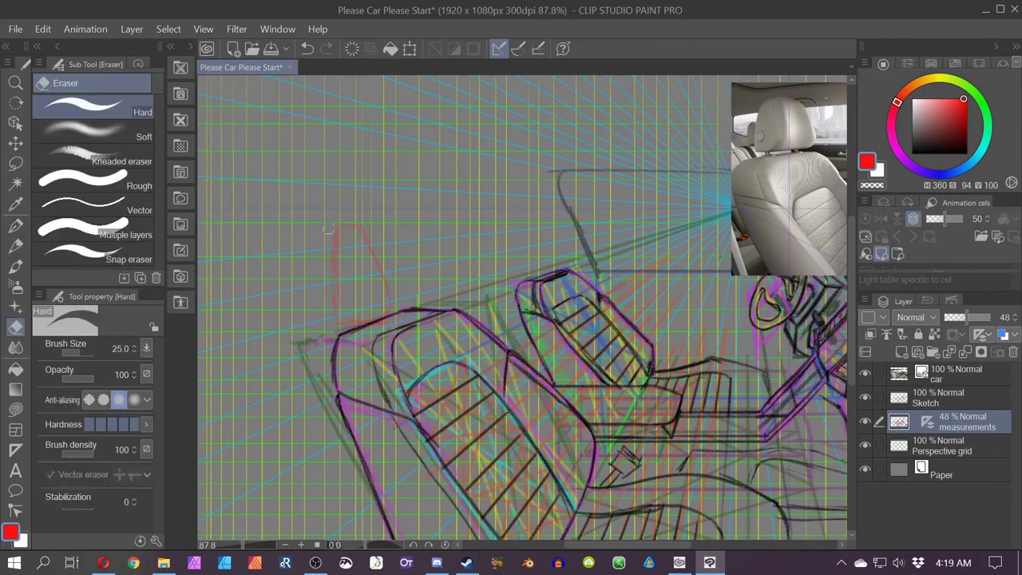
{"action": "key", "text": "p"}
- Place the car photo layer beneath the measurements layer and try marking the headrests' proportions over the photo in red
{"action": "left_click_drag", "start_coordinate": [601, 365], "coordinate": [428, 366]}
{"action": "left_click_drag", "start_coordinate": [937, 379], "coordinate": [967, 432]}
{"action": "left_click", "coordinate": [950, 373]}
{"action": "left_click", "coordinate": [961, 397]}
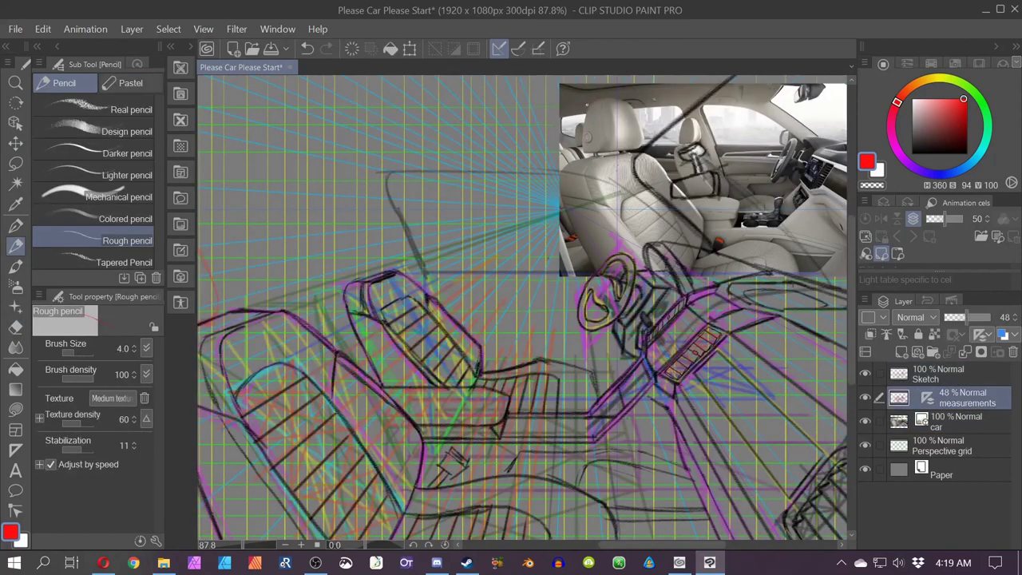
{"action": "left_click_drag", "start_coordinate": [592, 102], "coordinate": [686, 124]}
{"action": "key", "text": "e"}
{"action": "mouse_move", "coordinate": [900, 427]}
{"action": "left_mouse_down"}
{"action": "mouse_move", "coordinate": [899, 447]}
{"action": "mouse_move", "coordinate": [910, 368]}
{"action": "left_mouse_up"}
- On the measurements layer, draw blue ruler-snapped perspective guides from the near headrest's top and base toward the far seat
{"action": "left_click", "coordinate": [926, 423]}
{"action": "left_click_drag", "start_coordinate": [200, 311], "coordinate": [273, 301]}
{"action": "left_click", "coordinate": [520, 45]}
{"action": "key", "text": "p"}
{"action": "left_click_drag", "start_coordinate": [364, 182], "coordinate": [393, 239]}
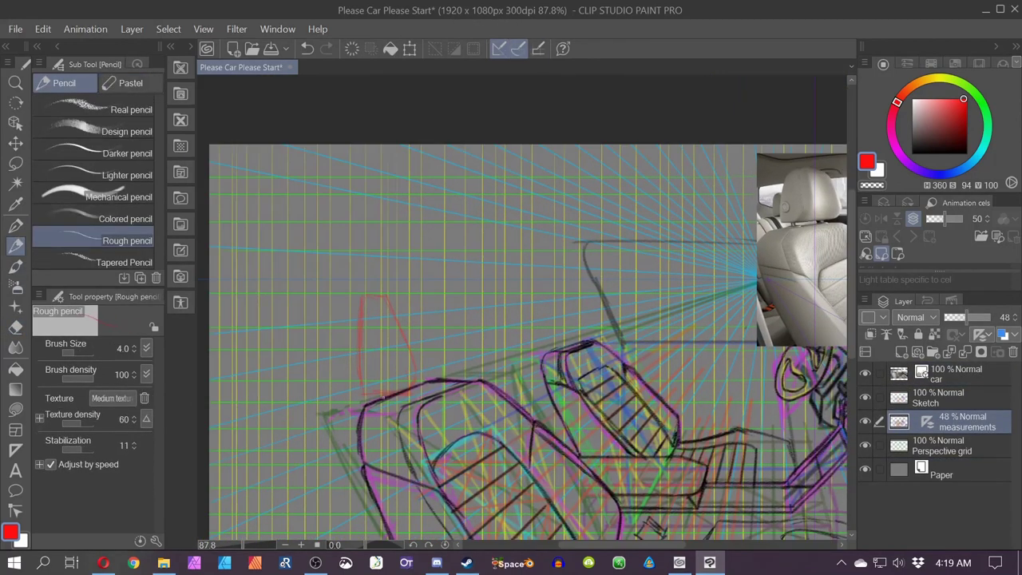
{"action": "left_click_drag", "start_coordinate": [894, 142], "coordinate": [902, 157]}
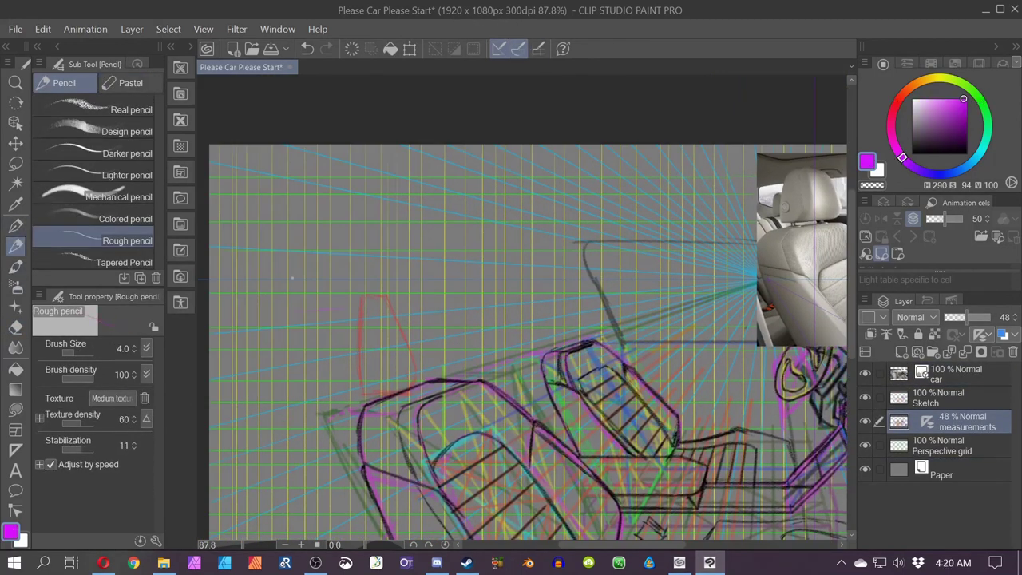
{"action": "left_click", "coordinate": [939, 174]}
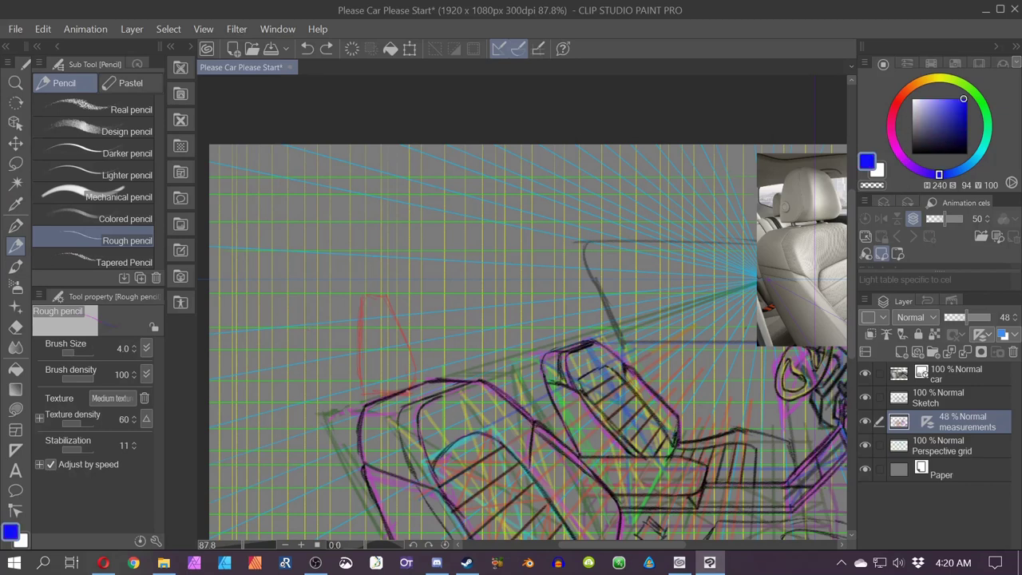
{"action": "left_click_drag", "start_coordinate": [475, 371], "coordinate": [613, 328]}
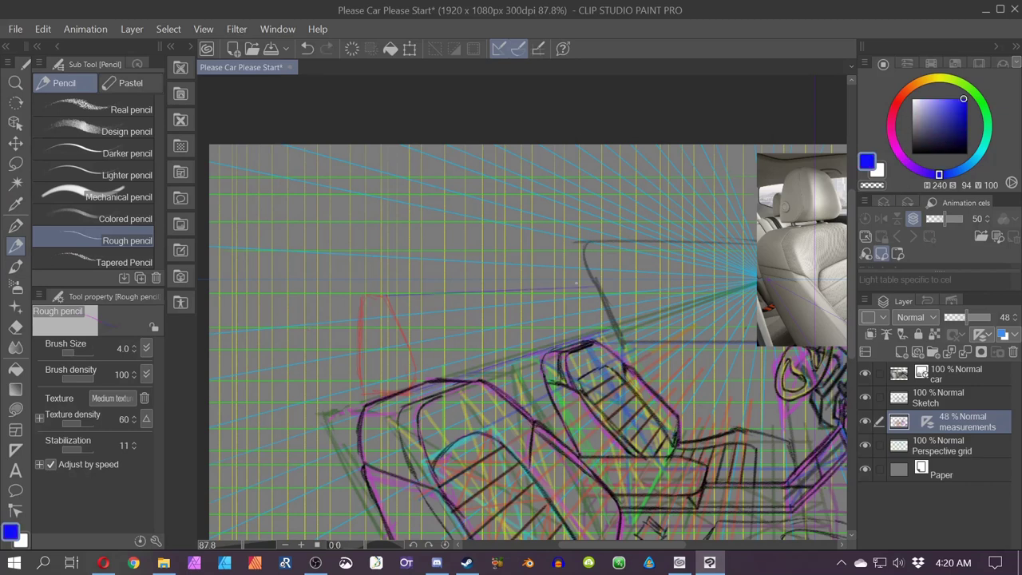
{"action": "left_click_drag", "start_coordinate": [387, 295], "coordinate": [599, 286]}
- Sample the headrest's red, add the near headrest's second outline for depth, and rough in the far headrest between the blue guides
{"action": "scroll", "coordinate": [561, 339], "scroll_direction": "up", "scroll_amount": 2}
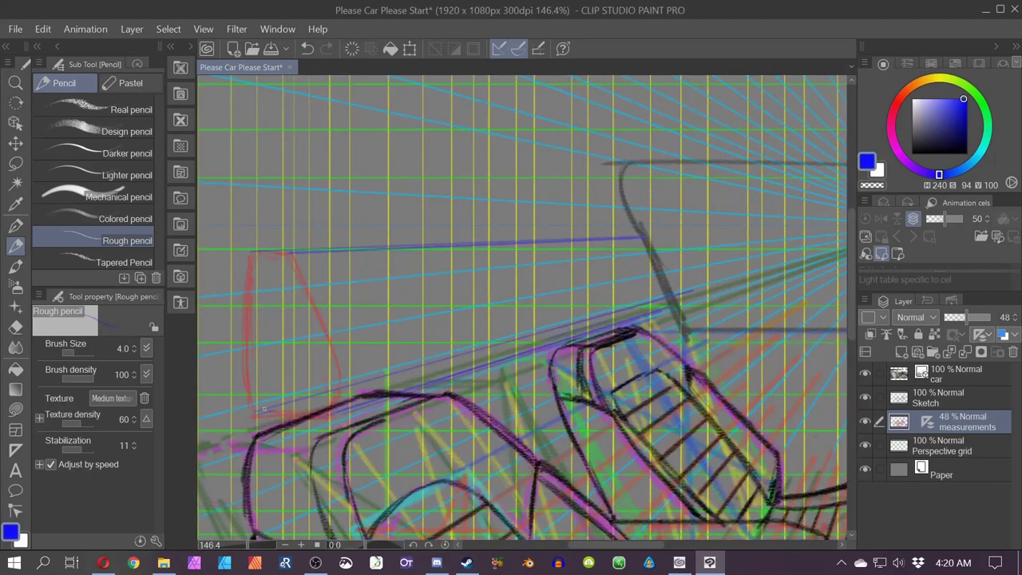
{"action": "left_click", "coordinate": [247, 412], "text": "alt"}
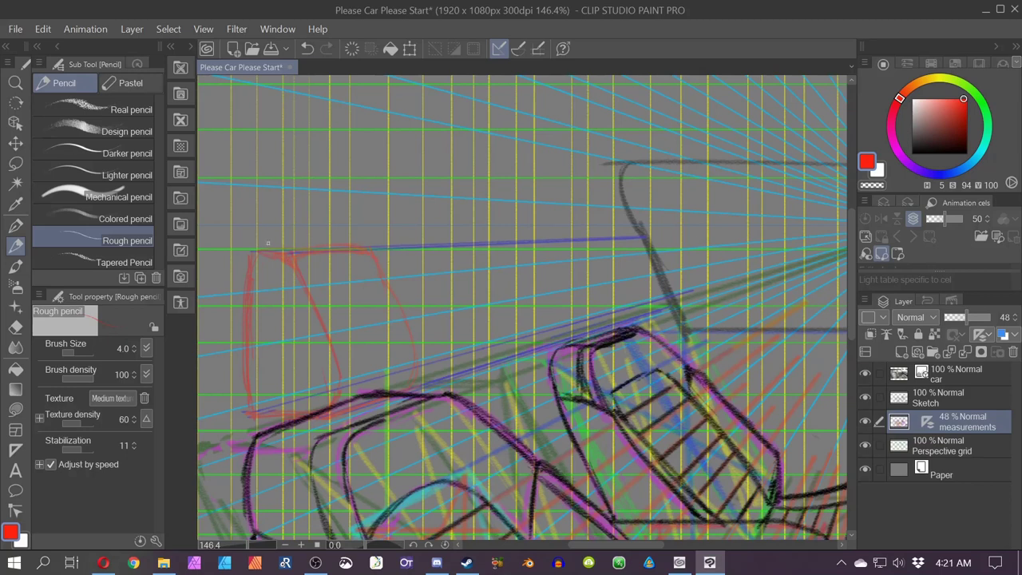
{"action": "left_click_drag", "start_coordinate": [300, 419], "coordinate": [364, 397]}
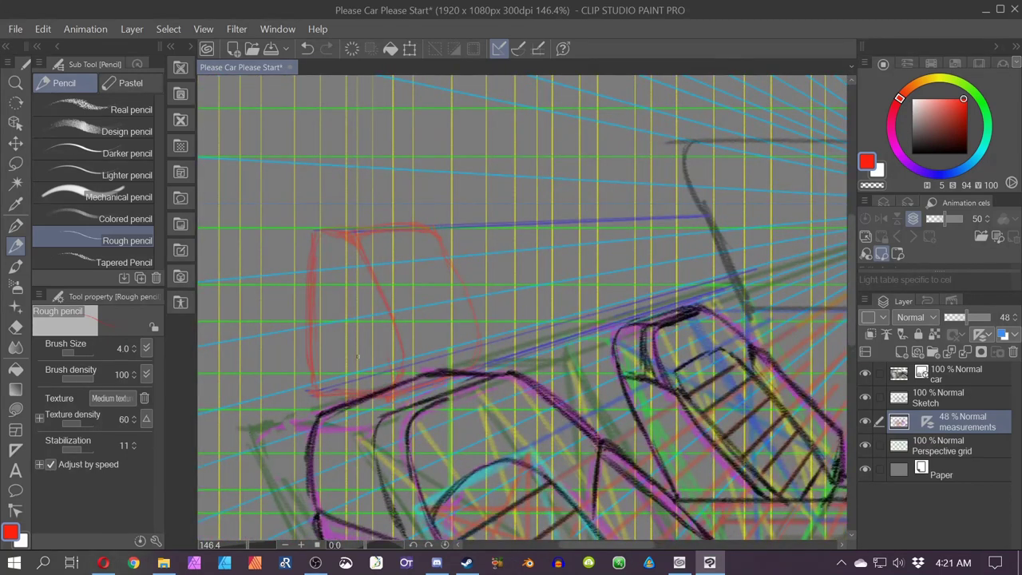
{"action": "left_click_drag", "start_coordinate": [622, 315], "coordinate": [512, 294]}
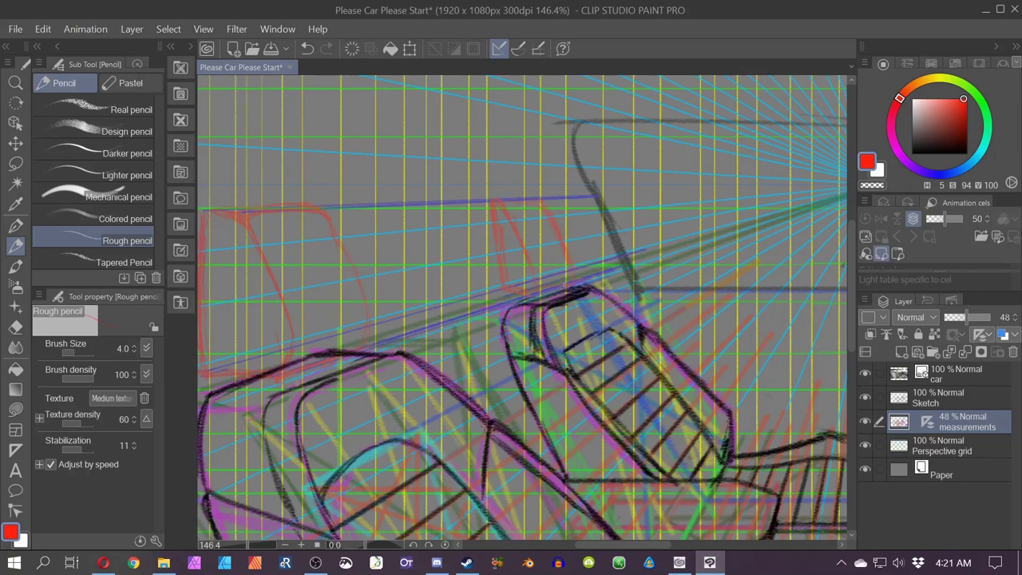
- On the Sketch layer, switch to black and trace the far headrest's curved outer side and base over the red guide
{"action": "left_click_drag", "start_coordinate": [310, 292], "coordinate": [422, 272]}
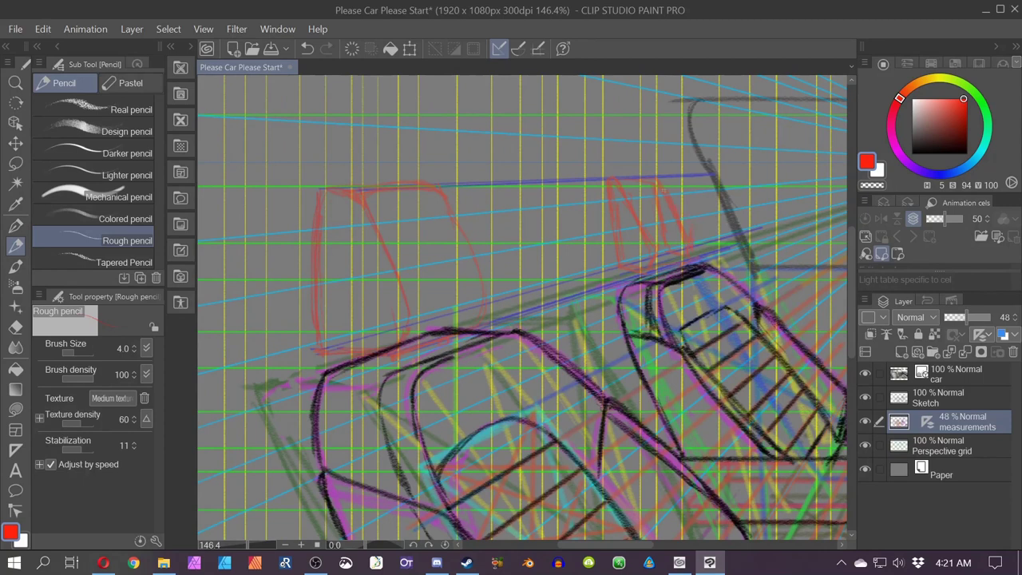
{"action": "left_click", "coordinate": [901, 376]}
{"action": "left_click", "coordinate": [900, 400]}
{"action": "left_click_drag", "start_coordinate": [914, 129], "coordinate": [908, 155]}
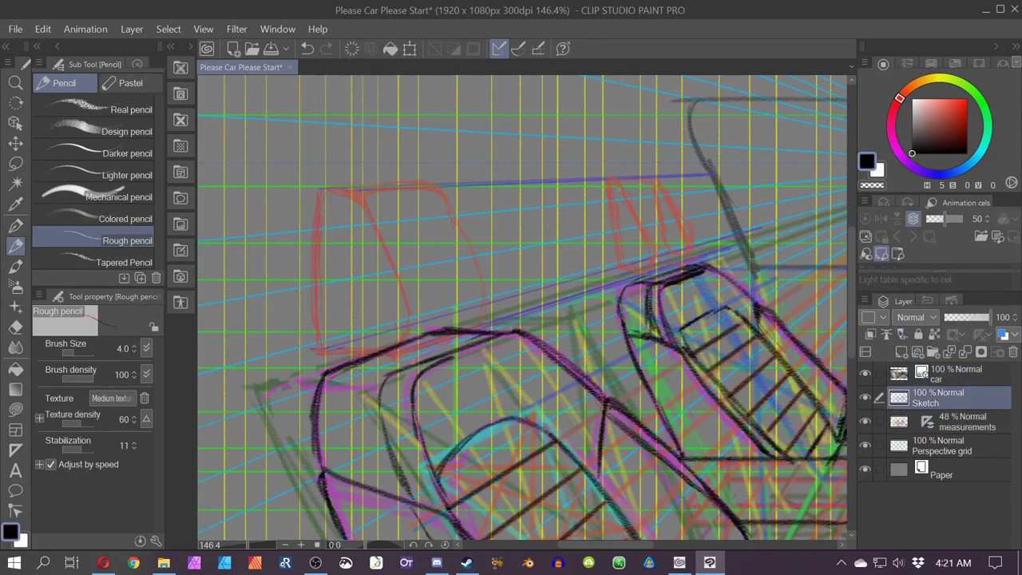
{"action": "mouse_move", "coordinate": [655, 179]}
{"action": "left_mouse_down"}
{"action": "mouse_move", "coordinate": [691, 228]}
{"action": "mouse_move", "coordinate": [687, 262]}
{"action": "left_mouse_up"}
{"action": "left_click_drag", "start_coordinate": [685, 263], "coordinate": [604, 271]}
{"action": "key", "text": "ctrl+z"}
{"action": "key", "text": "ctrl+2"}
{"action": "key", "text": "ctrl+z"}
- Complete the far headrest by drawing its straight side, the inner curve of the side face and the top edge
{"action": "left_click", "coordinate": [518, 49]}
{"action": "mouse_move", "coordinate": [619, 272]}
{"action": "left_mouse_down"}
{"action": "mouse_move", "coordinate": [599, 179]}
{"action": "mouse_move", "coordinate": [618, 259]}
{"action": "left_mouse_up"}
{"action": "left_click_drag", "start_coordinate": [602, 178], "coordinate": [646, 271]}
{"action": "left_click_drag", "start_coordinate": [628, 199], "coordinate": [645, 274]}
{"action": "mouse_move", "coordinate": [630, 178]}
{"action": "left_mouse_down"}
{"action": "mouse_move", "coordinate": [659, 184]}
{"action": "mouse_move", "coordinate": [605, 178]}
{"action": "left_mouse_up"}
{"action": "key", "text": "e"}
{"action": "key", "text": "p"}
- Trace the near headrest's top edge and side face in black, erasing the seat outline where it overlaps
{"action": "left_click_drag", "start_coordinate": [413, 185], "coordinate": [452, 217]}
{"action": "left_click_drag", "start_coordinate": [323, 189], "coordinate": [351, 193]}
{"action": "left_click_drag", "start_coordinate": [359, 196], "coordinate": [383, 241]}
{"action": "left_click_drag", "start_coordinate": [433, 188], "coordinate": [325, 190]}
{"action": "left_click_drag", "start_coordinate": [323, 190], "coordinate": [323, 348]}
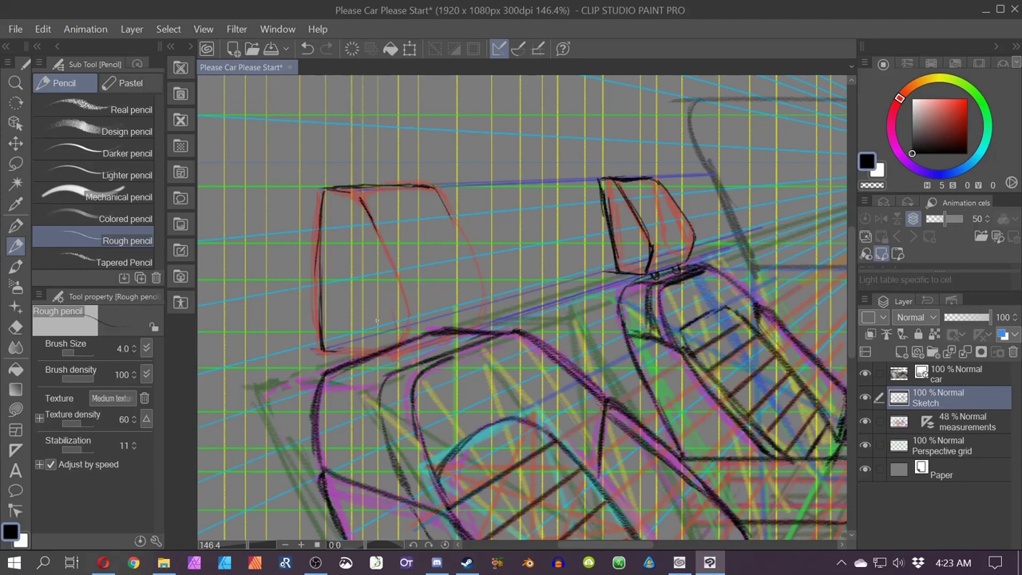
{"action": "key", "text": "e"}
{"action": "mouse_move", "coordinate": [463, 327]}
{"action": "left_mouse_down"}
{"action": "mouse_move", "coordinate": [371, 352]}
{"action": "mouse_move", "coordinate": [387, 354]}
{"action": "left_mouse_up"}
{"action": "key", "text": "p"}
{"action": "left_click_drag", "start_coordinate": [380, 234], "coordinate": [388, 354]}
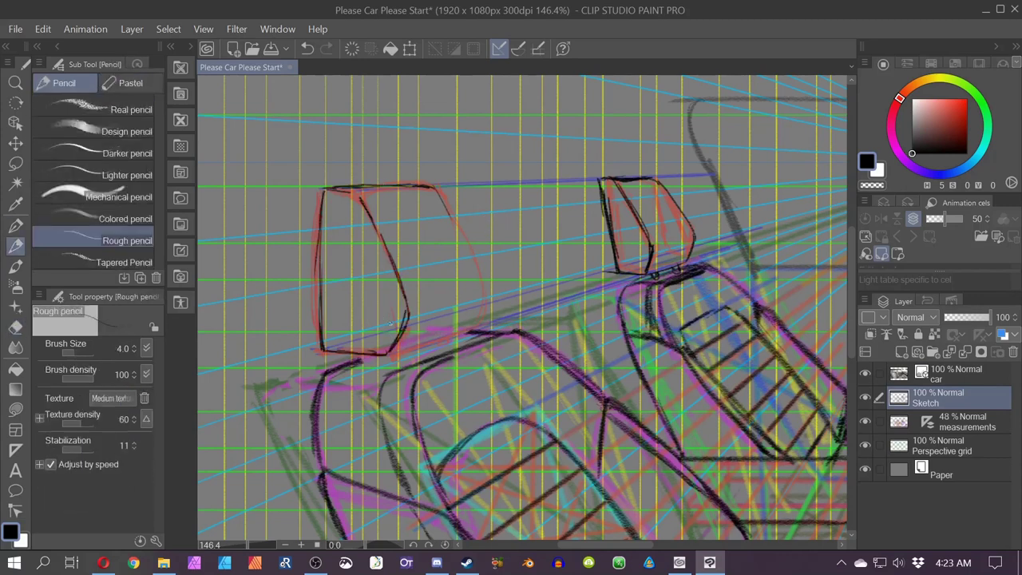
- Refine the far headrest's inner edges and close the near headrest with its curved outer side and base line
{"action": "left_click_drag", "start_coordinate": [658, 249], "coordinate": [646, 274]}
{"action": "mouse_move", "coordinate": [614, 183]}
{"action": "left_mouse_down"}
{"action": "mouse_move", "coordinate": [659, 246]}
{"action": "mouse_move", "coordinate": [652, 266]}
{"action": "mouse_move", "coordinate": [616, 259]}
{"action": "left_mouse_up"}
{"action": "left_click", "coordinate": [16, 327]}
{"action": "left_click", "coordinate": [16, 246]}
{"action": "left_click_drag", "start_coordinate": [434, 187], "coordinate": [468, 332]}
{"action": "key", "text": "ctrl+2"}
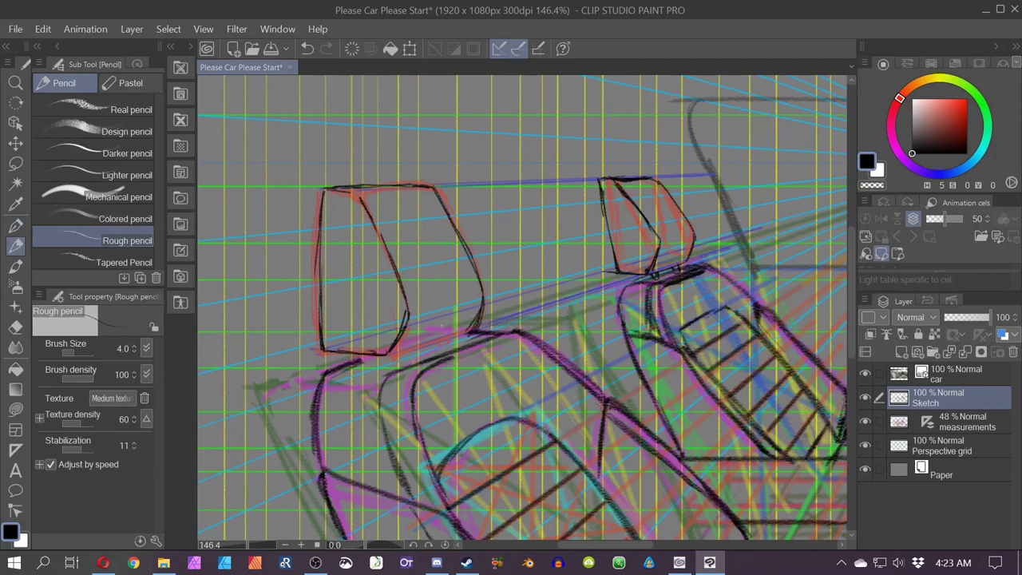
{"action": "left_click_drag", "start_coordinate": [388, 353], "coordinate": [463, 332]}
{"action": "mouse_move", "coordinate": [373, 353]}
{"action": "left_mouse_down"}
{"action": "mouse_move", "coordinate": [343, 362]}
{"action": "mouse_move", "coordinate": [399, 355]}
{"action": "left_mouse_up"}
{"action": "key", "text": "ctrl+2"}
- Draw a display screen with rounded corners on the upper part of the dashboard's centre panel, using ruler-snapped lines for its edges
{"action": "mouse_move", "coordinate": [439, 341]}
{"action": "left_mouse_down"}
{"action": "mouse_move", "coordinate": [448, 340]}
{"action": "mouse_move", "coordinate": [239, 375]}
{"action": "mouse_move", "coordinate": [299, 418]}
{"action": "mouse_move", "coordinate": [328, 424]}
{"action": "left_mouse_up"}
{"action": "scroll", "coordinate": [697, 323], "scroll_direction": "up", "scroll_amount": 6}
{"action": "left_click", "coordinate": [518, 50]}
{"action": "mouse_move", "coordinate": [569, 268]}
{"action": "left_mouse_down"}
{"action": "mouse_move", "coordinate": [627, 342]}
{"action": "mouse_move", "coordinate": [490, 320]}
{"action": "left_mouse_up"}
{"action": "left_click_drag", "start_coordinate": [511, 180], "coordinate": [570, 230]}
{"action": "mouse_move", "coordinate": [481, 212]}
{"action": "left_mouse_down"}
{"action": "mouse_move", "coordinate": [547, 266]}
{"action": "mouse_move", "coordinate": [539, 275]}
{"action": "left_mouse_up"}
{"action": "left_click", "coordinate": [518, 48]}
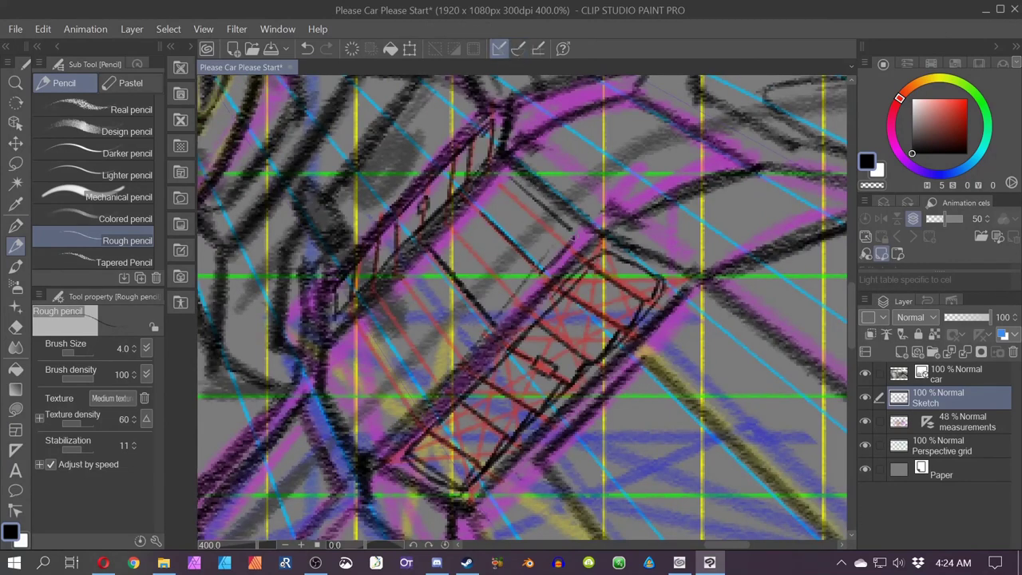
{"action": "mouse_move", "coordinate": [564, 225]}
{"action": "left_mouse_down"}
{"action": "mouse_move", "coordinate": [573, 238]}
{"action": "mouse_move", "coordinate": [533, 266]}
{"action": "left_mouse_up"}
{"action": "mouse_move", "coordinate": [513, 179]}
{"action": "left_mouse_down"}
{"action": "mouse_move", "coordinate": [480, 201]}
{"action": "mouse_move", "coordinate": [492, 222]}
{"action": "left_mouse_up"}
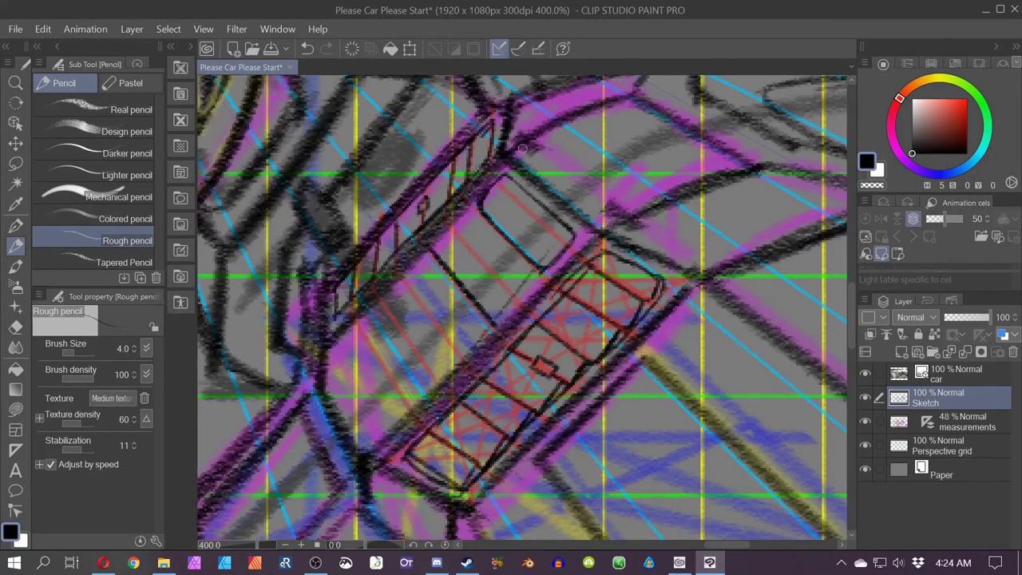
- Draw two round knobs with visible depth below the display screen, cleaning up overlapping lines with the eraser
{"action": "mouse_move", "coordinate": [527, 272]}
{"action": "left_mouse_down"}
{"action": "mouse_move", "coordinate": [517, 289]}
{"action": "mouse_move", "coordinate": [520, 267]}
{"action": "mouse_move", "coordinate": [502, 280]}
{"action": "mouse_move", "coordinate": [506, 268]}
{"action": "mouse_move", "coordinate": [525, 278]}
{"action": "mouse_move", "coordinate": [519, 266]}
{"action": "left_mouse_up"}
{"action": "key", "text": "e"}
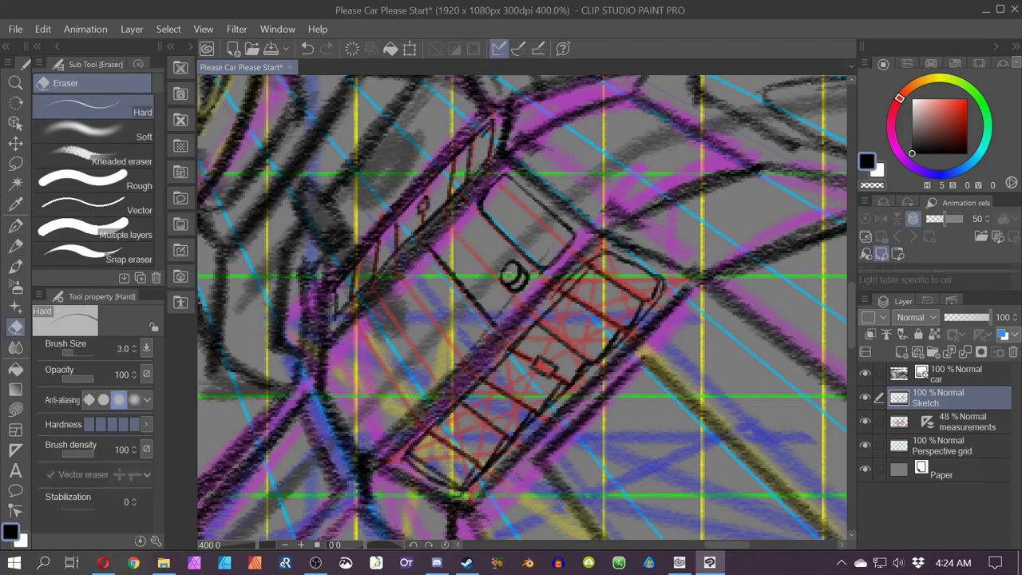
{"action": "key", "text": "p"}
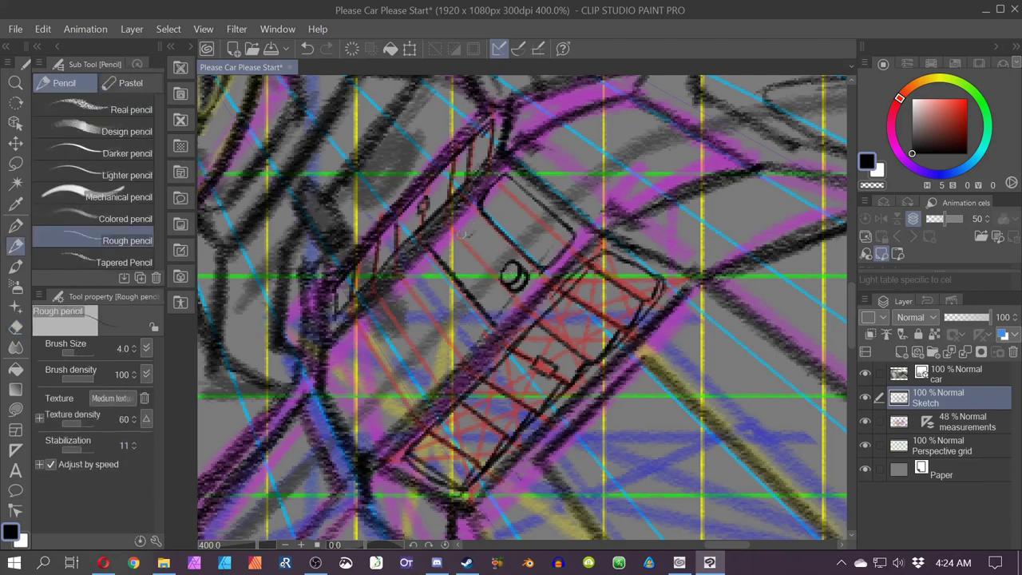
{"action": "left_click_drag", "start_coordinate": [471, 223], "coordinate": [454, 231]}
{"action": "key", "text": "e"}
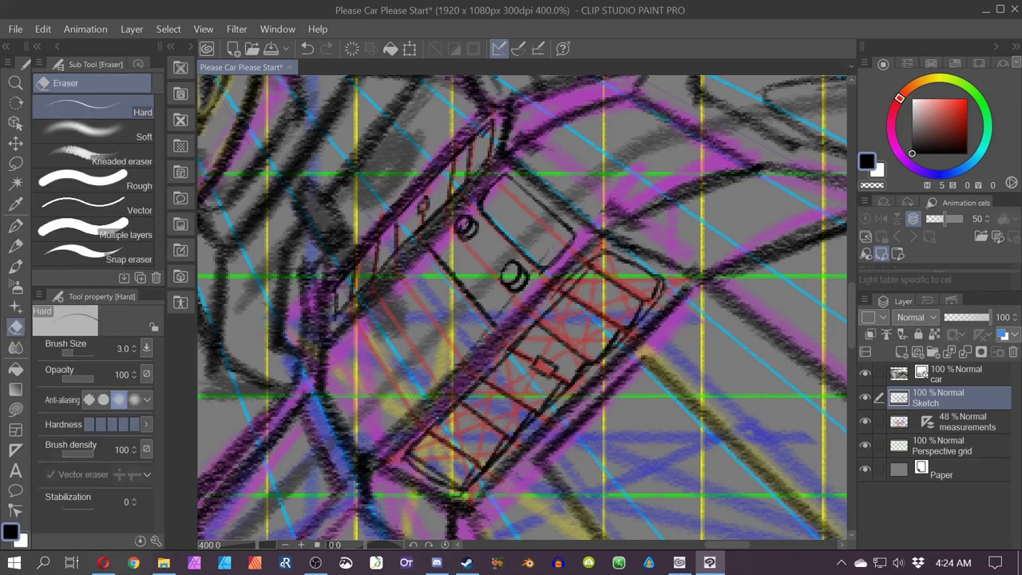
{"action": "key", "text": "p"}
{"action": "key", "text": "p"}
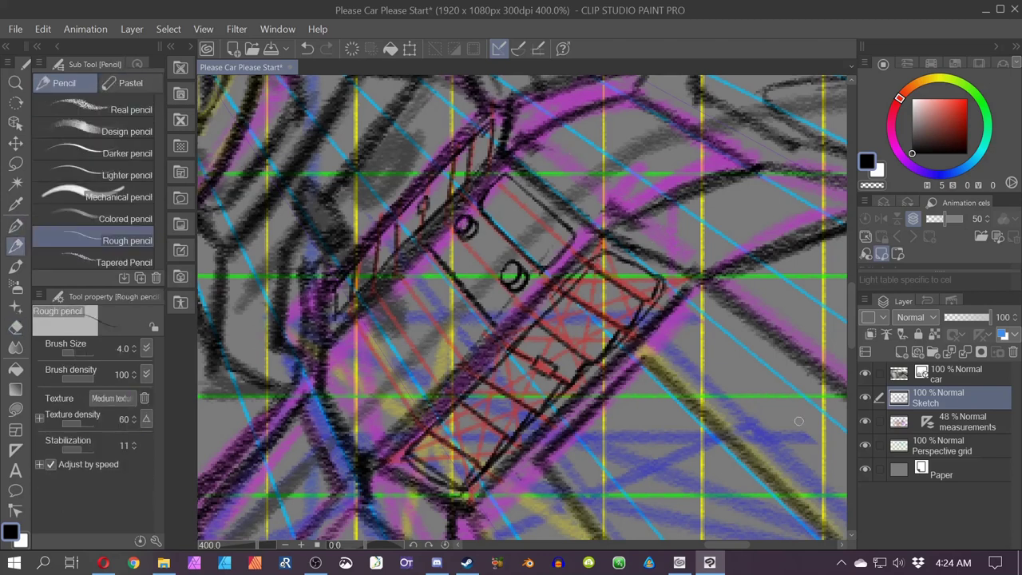
- On the measurements layer, draw bright green ruler-snapped guide lines across the centre panel below the two knobs
{"action": "left_click", "coordinate": [908, 428]}
{"action": "left_click", "coordinate": [519, 51]}
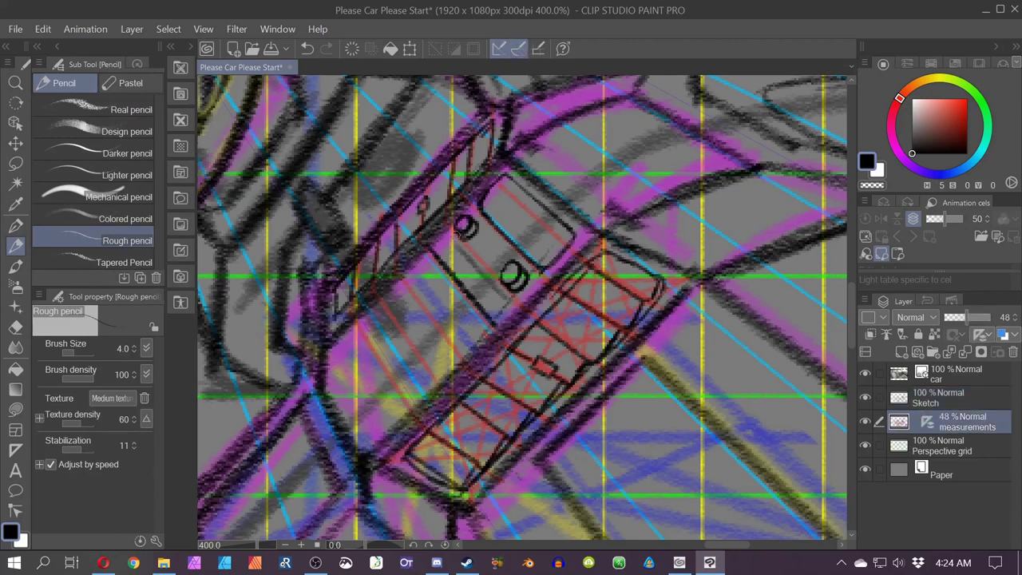
{"action": "key", "text": "ctrl+z"}
{"action": "left_click", "coordinate": [984, 108]}
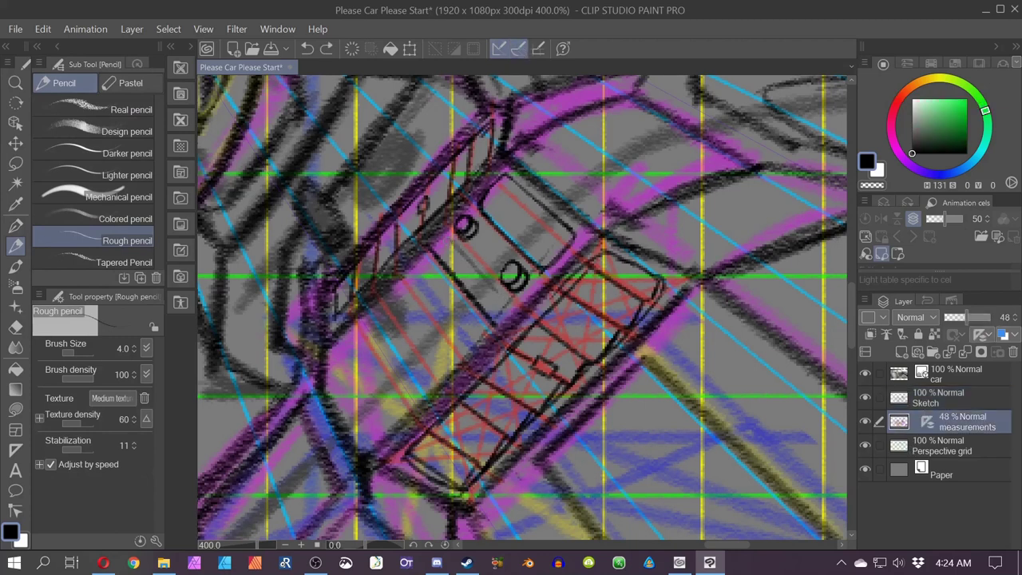
{"action": "left_click", "coordinate": [967, 99]}
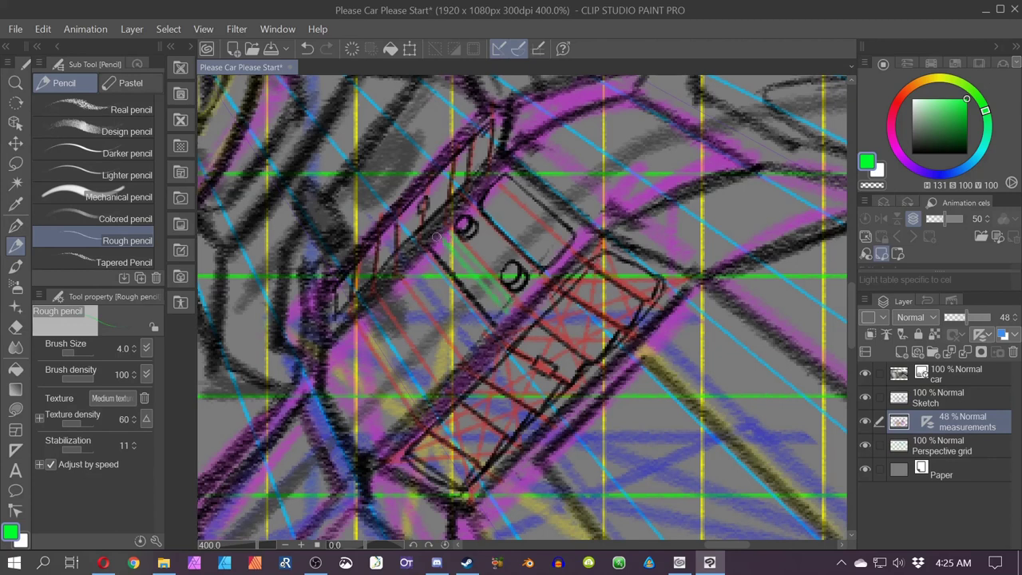
{"action": "key", "text": "ctrl+2"}
- On the Sketch layer, draw a narrow strip of buttons in black along the green guides below the knobs
{"action": "left_click", "coordinate": [907, 402]}
{"action": "left_click", "coordinate": [912, 152]}
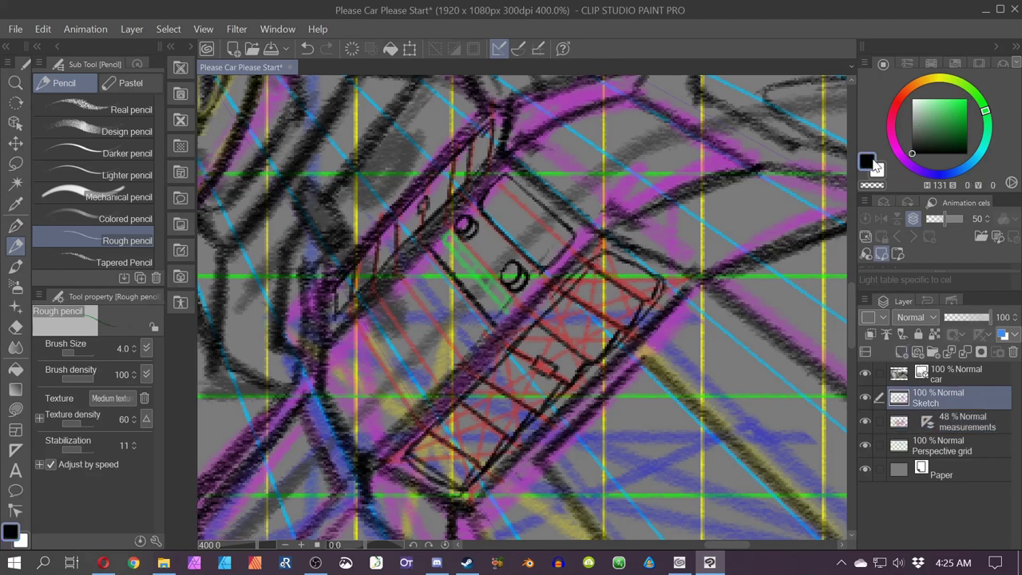
{"action": "left_click", "coordinate": [518, 48]}
{"action": "mouse_move", "coordinate": [449, 231]}
{"action": "left_mouse_down"}
{"action": "mouse_move", "coordinate": [508, 298]}
{"action": "mouse_move", "coordinate": [482, 285]}
{"action": "mouse_move", "coordinate": [503, 311]}
{"action": "mouse_move", "coordinate": [446, 241]}
{"action": "left_mouse_up"}
{"action": "key", "text": "ctrl+2"}
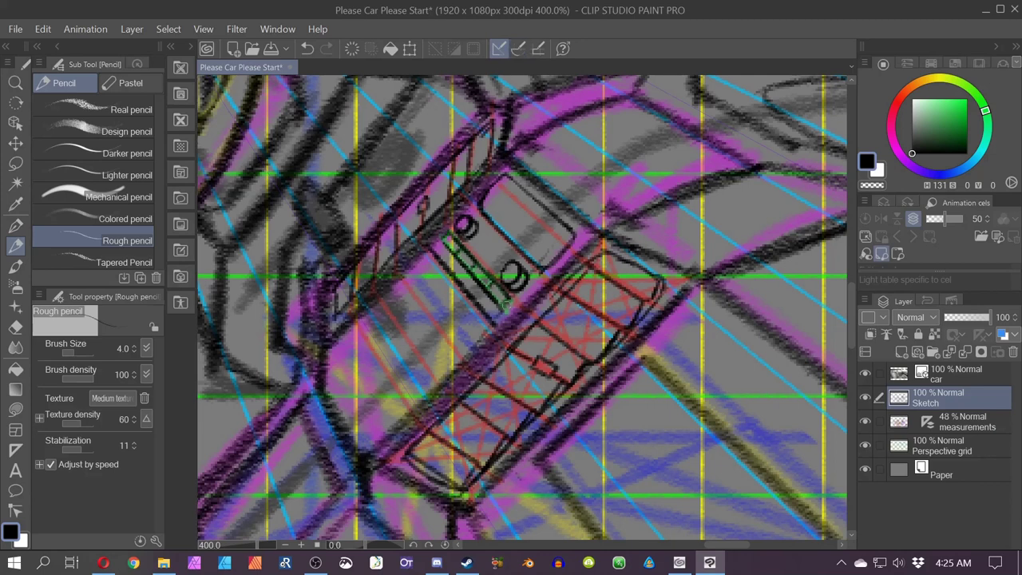
- Check the centre console in the car photo and outline a rectangular section with an inner line below the button strip
{"action": "left_click", "coordinate": [518, 49]}
{"action": "mouse_move", "coordinate": [425, 269]}
{"action": "left_mouse_down"}
{"action": "mouse_move", "coordinate": [484, 337]}
{"action": "mouse_move", "coordinate": [459, 307]}
{"action": "left_mouse_up"}
{"action": "scroll", "coordinate": [487, 300], "scroll_direction": "down", "scroll_amount": 3}
{"action": "left_click_drag", "start_coordinate": [542, 174], "coordinate": [389, 389]}
{"action": "scroll", "coordinate": [527, 272], "scroll_direction": "up", "scroll_amount": 3}
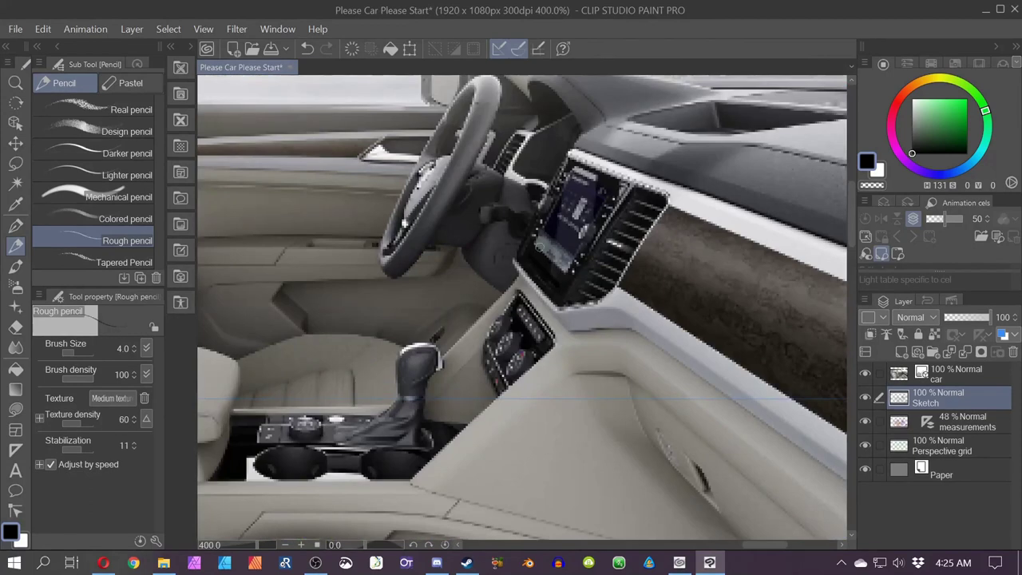
{"action": "mouse_move", "coordinate": [328, 223]}
{"action": "left_mouse_down"}
{"action": "mouse_move", "coordinate": [431, 406]}
{"action": "mouse_move", "coordinate": [639, 453]}
{"action": "left_mouse_up"}
{"action": "left_click_drag", "start_coordinate": [308, 356], "coordinate": [445, 294]}
{"action": "left_click_drag", "start_coordinate": [414, 262], "coordinate": [458, 345]}
{"action": "left_click_drag", "start_coordinate": [549, 254], "coordinate": [549, 308]}
{"action": "key", "text": "ctrl+z"}
{"action": "left_click", "coordinate": [519, 54]}
{"action": "left_click_drag", "start_coordinate": [551, 254], "coordinate": [459, 342]}
{"action": "left_click_drag", "start_coordinate": [488, 194], "coordinate": [412, 266]}
{"action": "left_click_drag", "start_coordinate": [462, 221], "coordinate": [501, 279]}
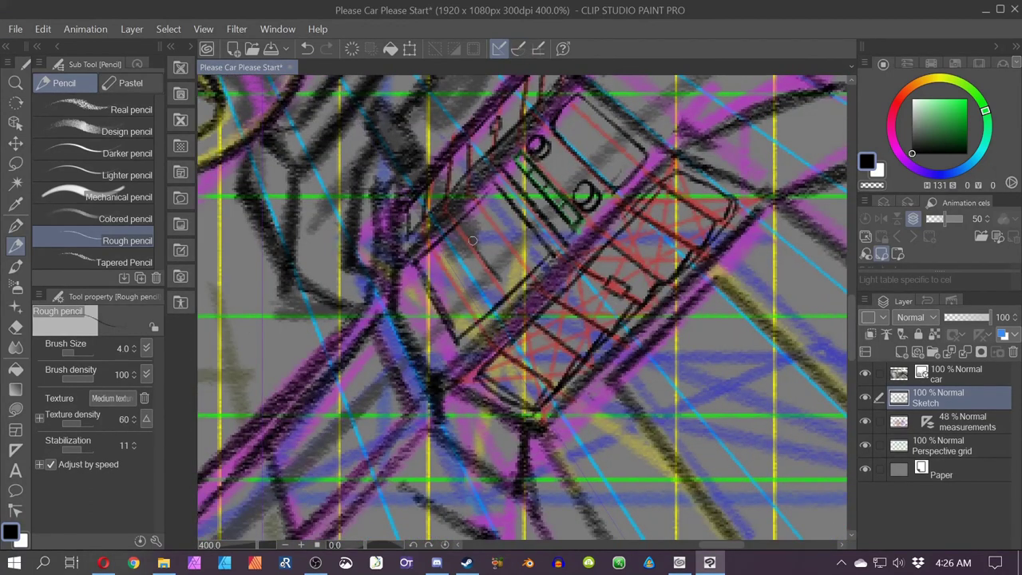
- Round the corners of the rectangular section below the button strip
{"action": "left_click_drag", "start_coordinate": [545, 239], "coordinate": [533, 268]}
{"action": "left_click_drag", "start_coordinate": [483, 195], "coordinate": [514, 207]}
{"action": "left_click_drag", "start_coordinate": [426, 251], "coordinate": [423, 273]}
{"action": "left_click_drag", "start_coordinate": [450, 321], "coordinate": [464, 331]}
- Draw two inset frames inside the rounded section, clean up stray lines, and add short ruler-snapped detail lines within it
{"action": "mouse_move", "coordinate": [469, 232]}
{"action": "left_mouse_down"}
{"action": "mouse_move", "coordinate": [484, 210]}
{"action": "mouse_move", "coordinate": [534, 248]}
{"action": "left_mouse_up"}
{"action": "key", "text": "ctrl+z"}
{"action": "key", "text": "ctrl+z"}
{"action": "left_click_drag", "start_coordinate": [466, 227], "coordinate": [505, 286]}
{"action": "mouse_move", "coordinate": [505, 287]}
{"action": "left_mouse_down"}
{"action": "mouse_move", "coordinate": [529, 263]}
{"action": "mouse_move", "coordinate": [514, 221]}
{"action": "left_mouse_up"}
{"action": "mouse_move", "coordinate": [463, 225]}
{"action": "left_mouse_down"}
{"action": "mouse_move", "coordinate": [478, 211]}
{"action": "mouse_move", "coordinate": [525, 238]}
{"action": "mouse_move", "coordinate": [471, 323]}
{"action": "mouse_move", "coordinate": [439, 243]}
{"action": "mouse_move", "coordinate": [423, 266]}
{"action": "left_mouse_up"}
{"action": "key", "text": "e"}
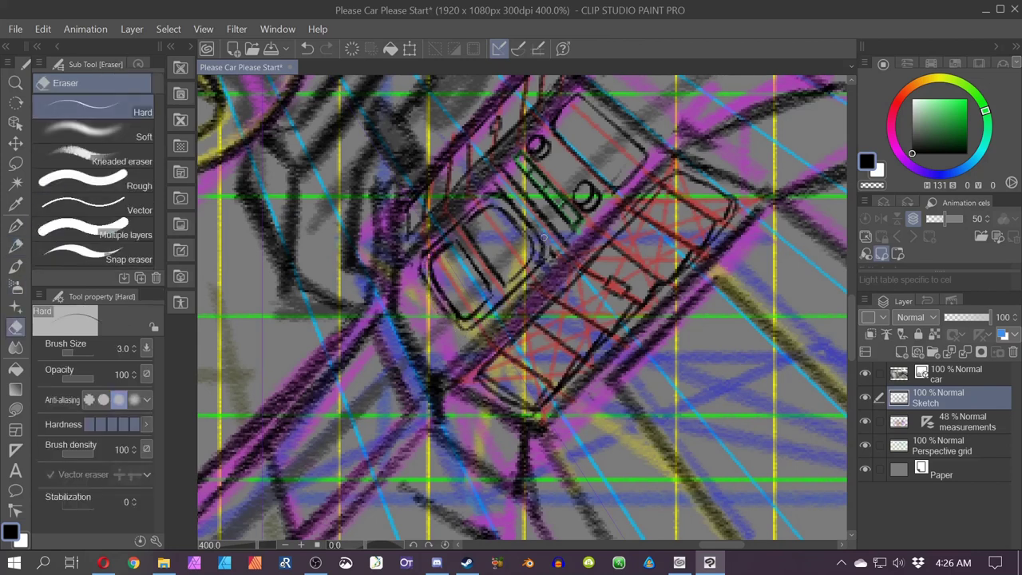
{"action": "key", "text": "p"}
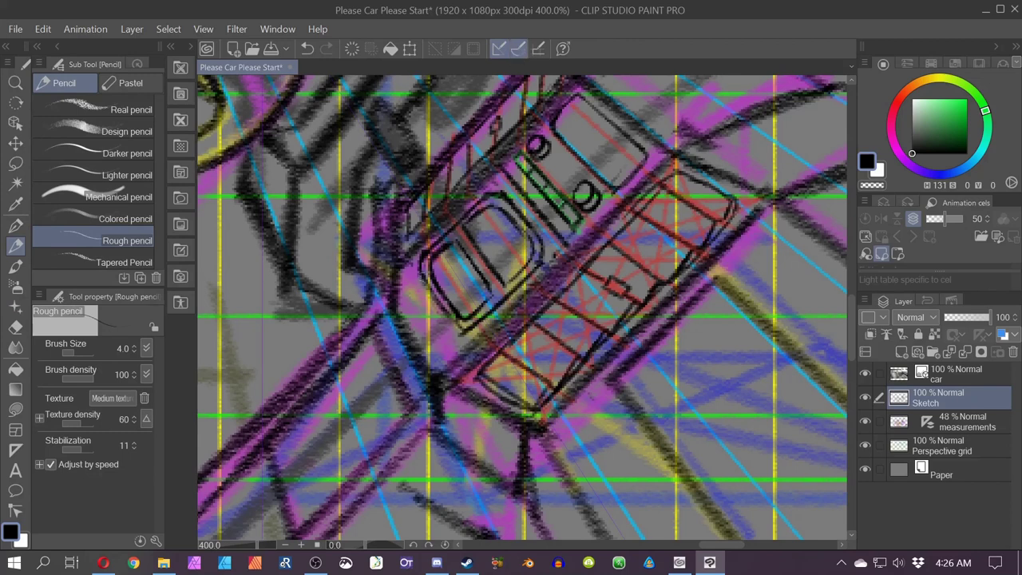
{"action": "mouse_move", "coordinate": [339, 415]}
{"action": "left_mouse_down"}
{"action": "mouse_move", "coordinate": [362, 390]}
{"action": "mouse_move", "coordinate": [360, 441]}
{"action": "left_mouse_up"}
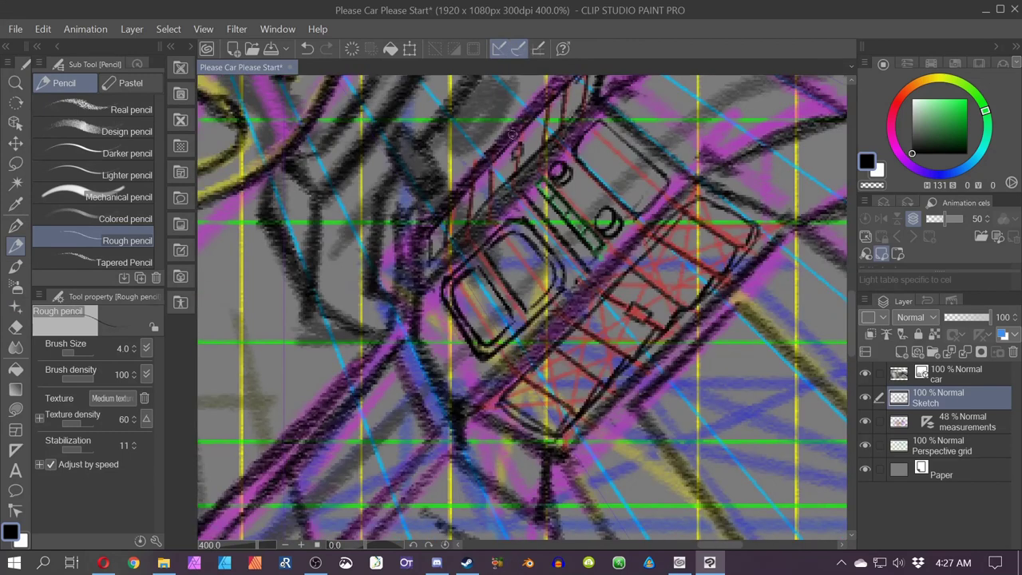
{"action": "left_click_drag", "start_coordinate": [461, 300], "coordinate": [491, 303]}
{"action": "left_click_drag", "start_coordinate": [461, 293], "coordinate": [486, 293]}
- Draw two ruler-snapped divider lines across the slanted console panel below the dashboard
{"action": "left_click_drag", "start_coordinate": [267, 405], "coordinate": [332, 301]}
{"action": "scroll", "coordinate": [393, 369], "scroll_direction": "down", "scroll_amount": 2}
{"action": "scroll", "coordinate": [392, 368], "scroll_direction": "up", "scroll_amount": 2}
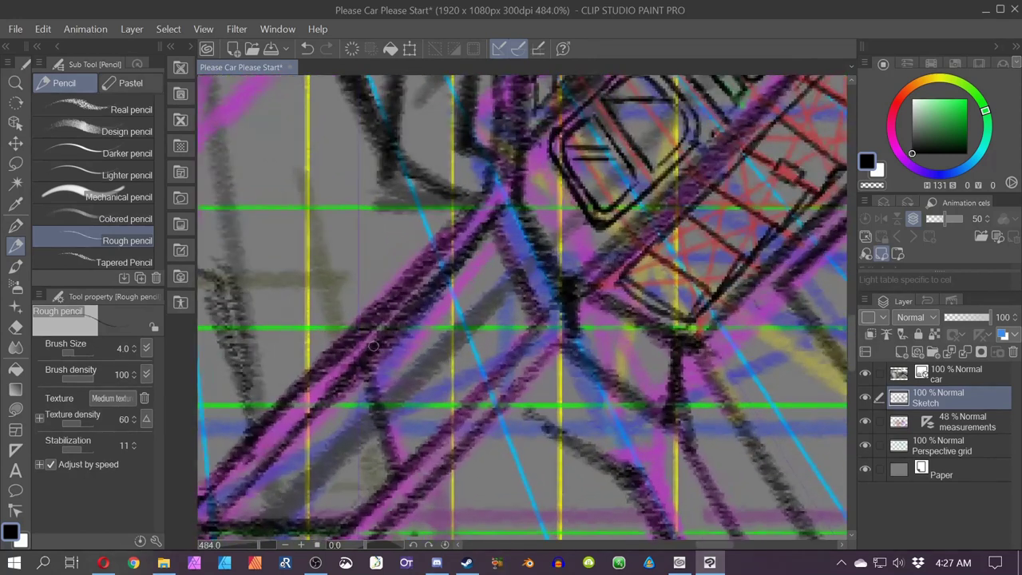
{"action": "scroll", "coordinate": [479, 284], "scroll_direction": "up", "scroll_amount": 1}
{"action": "left_click_drag", "start_coordinate": [531, 174], "coordinate": [570, 282]}
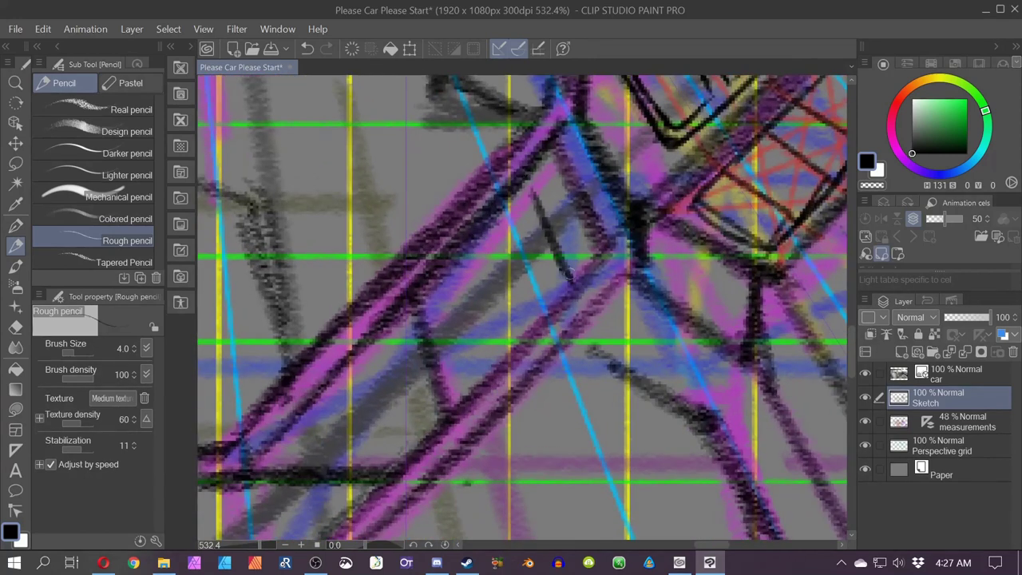
{"action": "left_click_drag", "start_coordinate": [458, 279], "coordinate": [483, 357]}
{"action": "left_click_drag", "start_coordinate": [454, 261], "coordinate": [488, 376]}
{"action": "left_click", "coordinate": [517, 49]}
{"action": "mouse_move", "coordinate": [542, 302]}
{"action": "left_mouse_down"}
{"action": "mouse_move", "coordinate": [519, 293]}
{"action": "mouse_move", "coordinate": [537, 313]}
{"action": "mouse_move", "coordinate": [511, 329]}
{"action": "left_mouse_up"}
{"action": "mouse_move", "coordinate": [516, 257]}
{"action": "left_mouse_down"}
{"action": "mouse_move", "coordinate": [495, 293]}
{"action": "mouse_move", "coordinate": [512, 259]}
{"action": "mouse_move", "coordinate": [503, 242]}
{"action": "left_mouse_up"}
{"action": "key", "text": "ctrl+z"}
{"action": "key", "text": "ctrl+z"}
{"action": "key", "text": "ctrl+z"}
{"action": "key", "text": "ctrl+z"}
{"action": "key", "text": "ctrl+z"}
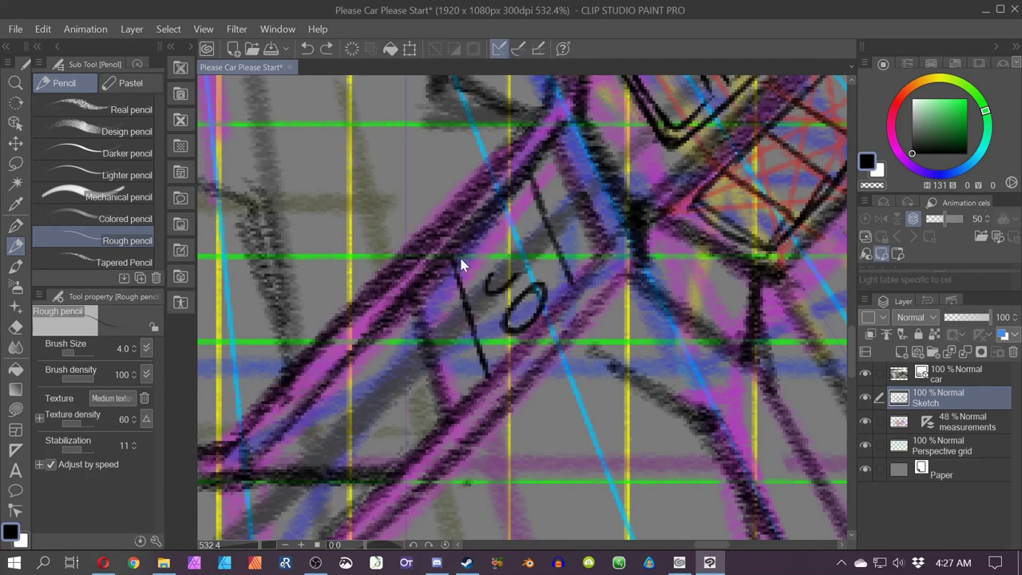
- On the measurements layer, draw two bright green guide lines between the slanted panel's dividers
{"action": "left_click", "coordinate": [902, 421]}
{"action": "left_click_drag", "start_coordinate": [936, 104], "coordinate": [982, 82]}
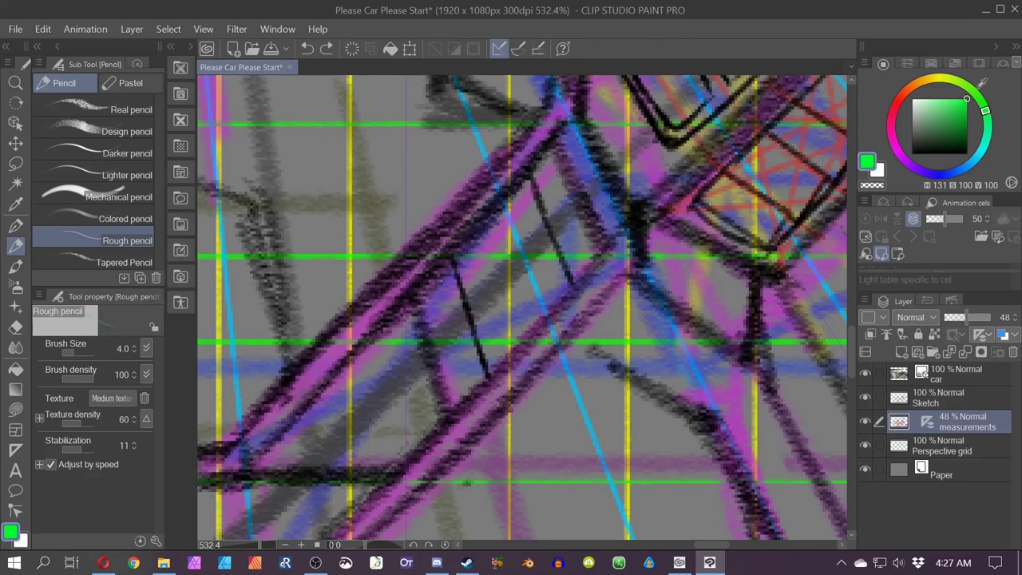
{"action": "left_click_drag", "start_coordinate": [545, 314], "coordinate": [512, 229]}
{"action": "left_click_drag", "start_coordinate": [505, 339], "coordinate": [471, 253]}
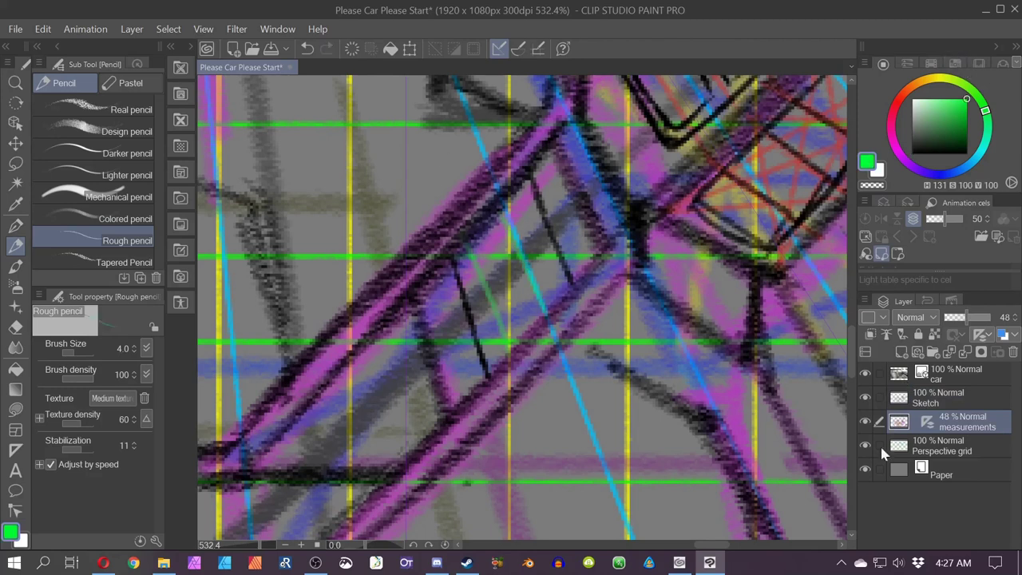
- On the Sketch layer, draw a row of oval knobs in black between the green guides, erasing the lines where they overlap
{"action": "left_click", "coordinate": [908, 395]}
{"action": "left_click_drag", "start_coordinate": [916, 120], "coordinate": [885, 180]}
{"action": "mouse_move", "coordinate": [534, 294]}
{"action": "left_mouse_down"}
{"action": "mouse_move", "coordinate": [504, 307]}
{"action": "mouse_move", "coordinate": [522, 289]}
{"action": "mouse_move", "coordinate": [533, 299]}
{"action": "mouse_move", "coordinate": [517, 316]}
{"action": "mouse_move", "coordinate": [532, 302]}
{"action": "left_mouse_up"}
{"action": "mouse_move", "coordinate": [509, 258]}
{"action": "left_mouse_down"}
{"action": "mouse_move", "coordinate": [511, 281]}
{"action": "mouse_move", "coordinate": [490, 281]}
{"action": "left_mouse_up"}
{"action": "key", "text": "ctrl+z"}
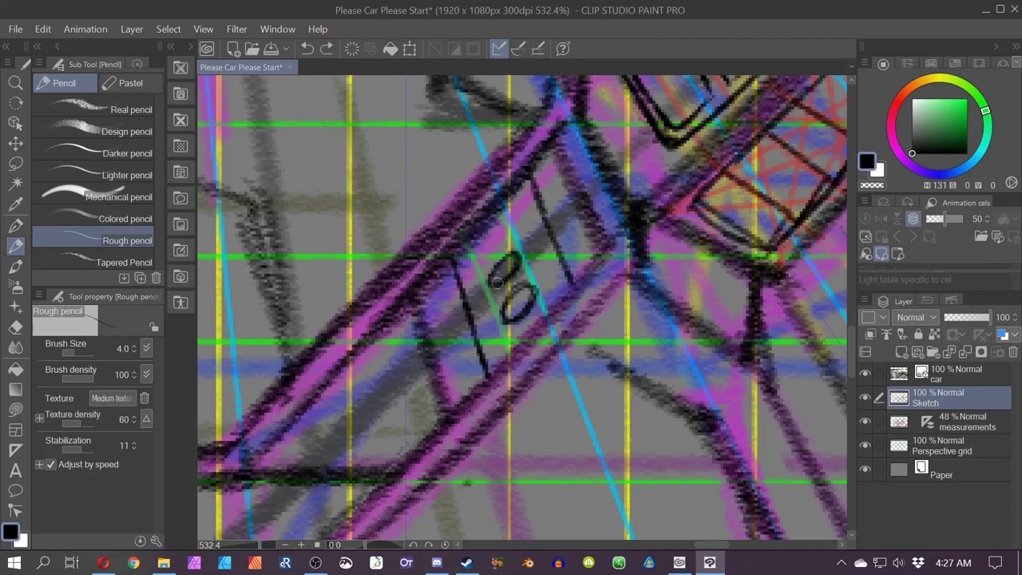
{"action": "mouse_move", "coordinate": [503, 222]}
{"action": "left_mouse_down"}
{"action": "mouse_move", "coordinate": [479, 257]}
{"action": "mouse_move", "coordinate": [506, 313]}
{"action": "left_mouse_up"}
{"action": "left_click_drag", "start_coordinate": [528, 278], "coordinate": [501, 313]}
{"action": "left_click_drag", "start_coordinate": [510, 248], "coordinate": [484, 279]}
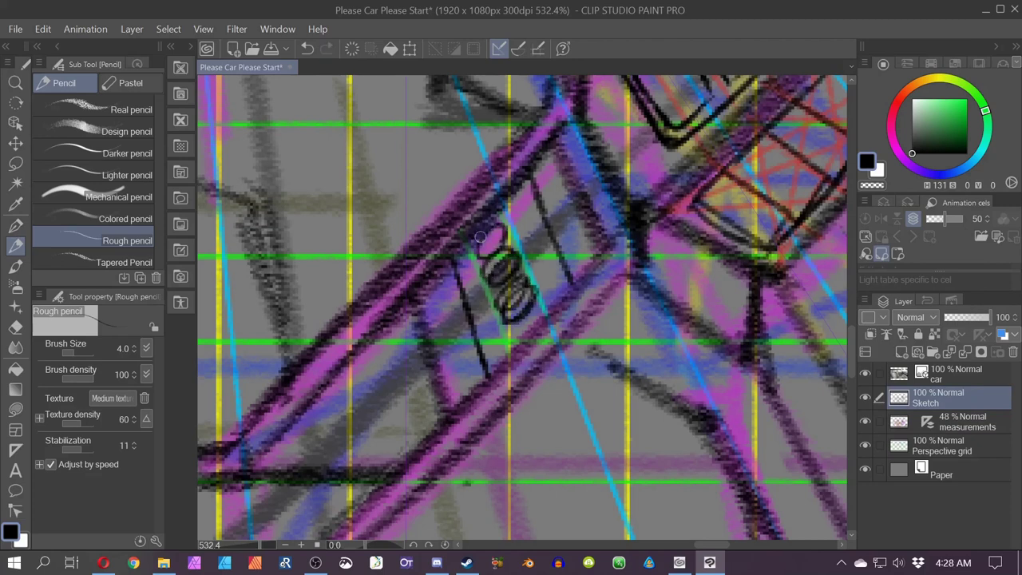
{"action": "mouse_move", "coordinate": [501, 220]}
{"action": "left_mouse_down"}
{"action": "mouse_move", "coordinate": [469, 247]}
{"action": "mouse_move", "coordinate": [490, 228]}
{"action": "left_mouse_up"}
{"action": "key", "text": "e"}
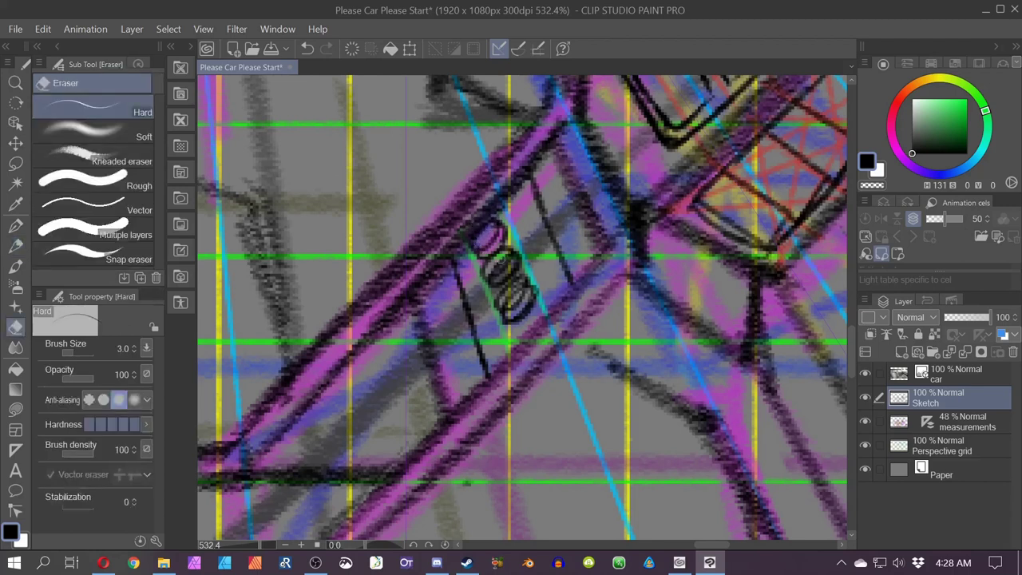
{"action": "left_click_drag", "start_coordinate": [513, 296], "coordinate": [516, 293]}
{"action": "key", "text": "p"}
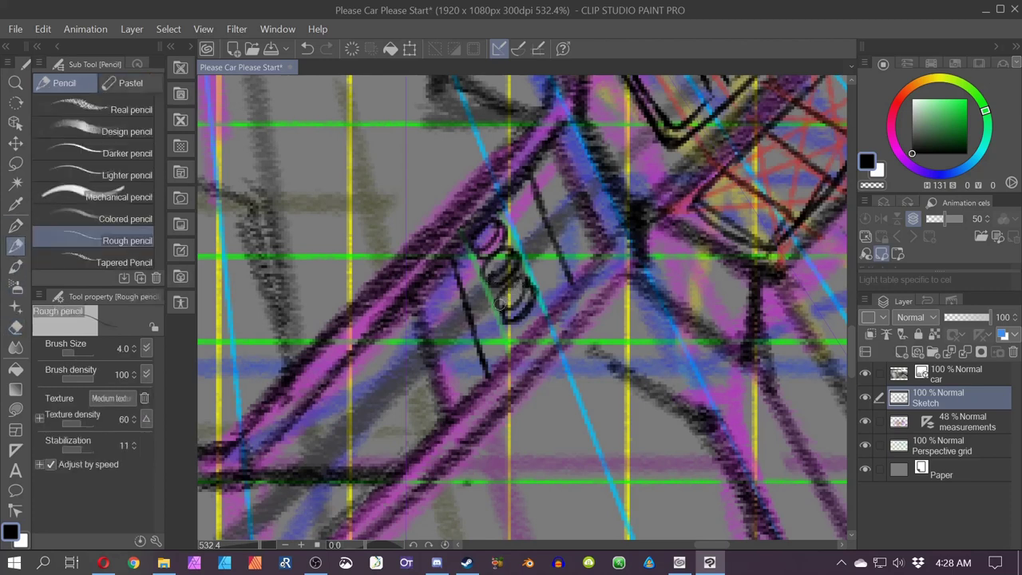
- Redraw the near end edge of the slanted console panel with parallel ruler-snapped lines
{"action": "left_click_drag", "start_coordinate": [417, 299], "coordinate": [442, 423]}
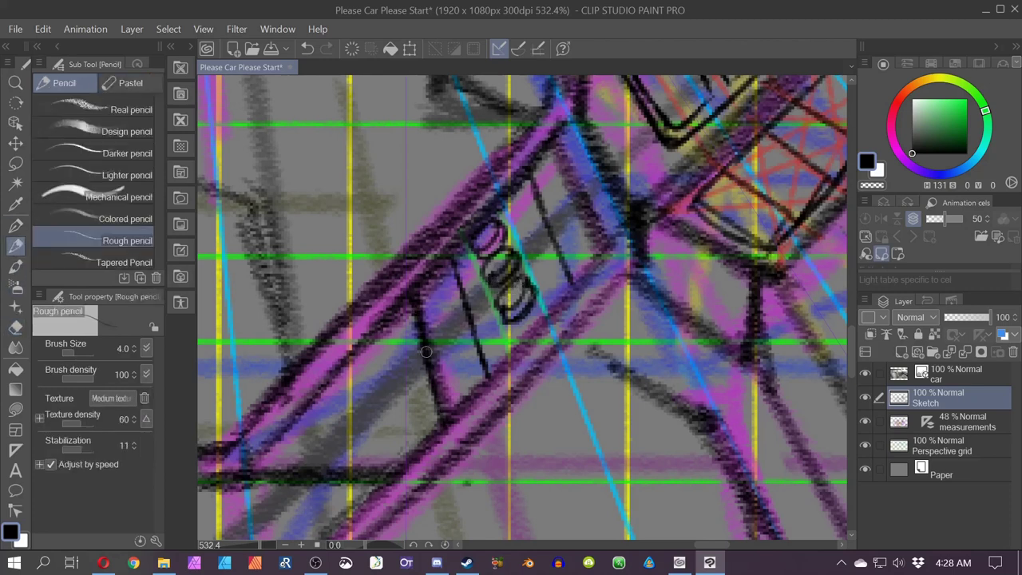
{"action": "key", "text": "ctrl+z"}
{"action": "left_click", "coordinate": [518, 49]}
{"action": "left_click_drag", "start_coordinate": [417, 309], "coordinate": [438, 385]}
{"action": "left_click_drag", "start_coordinate": [410, 318], "coordinate": [432, 411]}
- Draw the gear shifter's rectangular base plate with ruler-snapped lines on the console between the seats and the dashboard
{"action": "scroll", "coordinate": [613, 337], "scroll_direction": "down", "scroll_amount": 4}
{"action": "left_click_drag", "start_coordinate": [545, 170], "coordinate": [697, 144]}
{"action": "scroll", "coordinate": [698, 143], "scroll_direction": "up", "scroll_amount": 1}
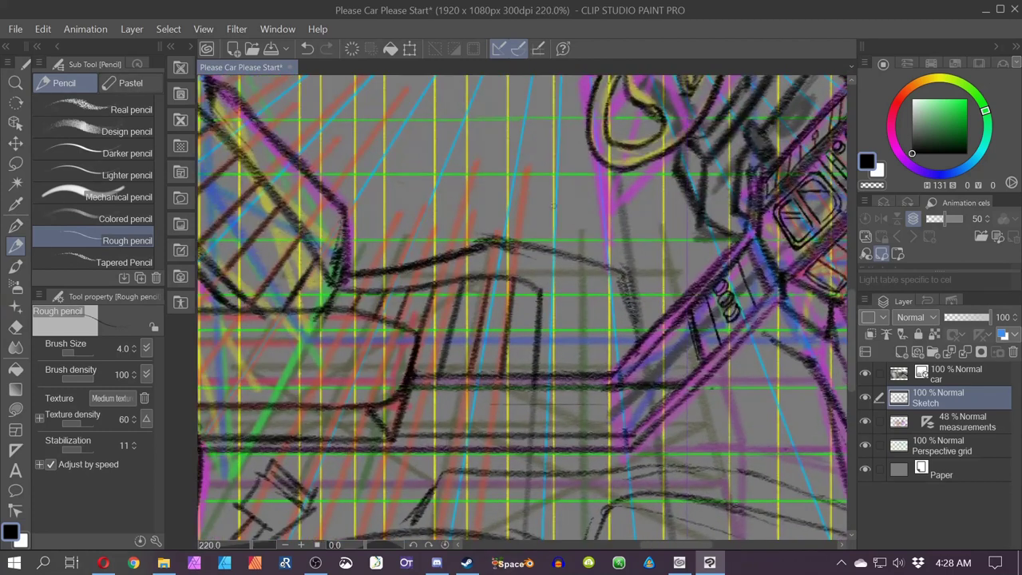
{"action": "mouse_move", "coordinate": [603, 392]}
{"action": "left_mouse_down"}
{"action": "mouse_move", "coordinate": [605, 417]}
{"action": "mouse_move", "coordinate": [445, 426]}
{"action": "left_mouse_up"}
{"action": "mouse_move", "coordinate": [427, 392]}
{"action": "left_mouse_down"}
{"action": "mouse_move", "coordinate": [417, 424]}
{"action": "mouse_move", "coordinate": [500, 425]}
{"action": "left_mouse_up"}
{"action": "mouse_move", "coordinate": [600, 391]}
{"action": "left_mouse_down"}
{"action": "mouse_move", "coordinate": [423, 392]}
{"action": "mouse_move", "coordinate": [606, 389]}
{"action": "mouse_move", "coordinate": [425, 414]}
{"action": "left_mouse_up"}
- Sketch the gear shifter's leather boot freehand on the base plate, tapering upward to a neck with fold lines
{"action": "left_click", "coordinate": [518, 48]}
{"action": "key", "text": "ctrl+z"}
{"action": "left_click_drag", "start_coordinate": [481, 393], "coordinate": [484, 415]}
{"action": "mouse_move", "coordinate": [592, 416]}
{"action": "left_mouse_down"}
{"action": "mouse_move", "coordinate": [487, 416]}
{"action": "mouse_move", "coordinate": [595, 344]}
{"action": "mouse_move", "coordinate": [601, 369]}
{"action": "mouse_move", "coordinate": [580, 397]}
{"action": "mouse_move", "coordinate": [551, 377]}
{"action": "mouse_move", "coordinate": [528, 390]}
{"action": "mouse_move", "coordinate": [533, 401]}
{"action": "left_mouse_up"}
{"action": "key", "text": "e"}
{"action": "key", "text": "p"}
{"action": "mouse_move", "coordinate": [595, 340]}
{"action": "left_mouse_down"}
{"action": "mouse_move", "coordinate": [583, 389]}
{"action": "mouse_move", "coordinate": [589, 411]}
{"action": "left_mouse_up"}
{"action": "left_click_drag", "start_coordinate": [540, 372], "coordinate": [501, 401]}
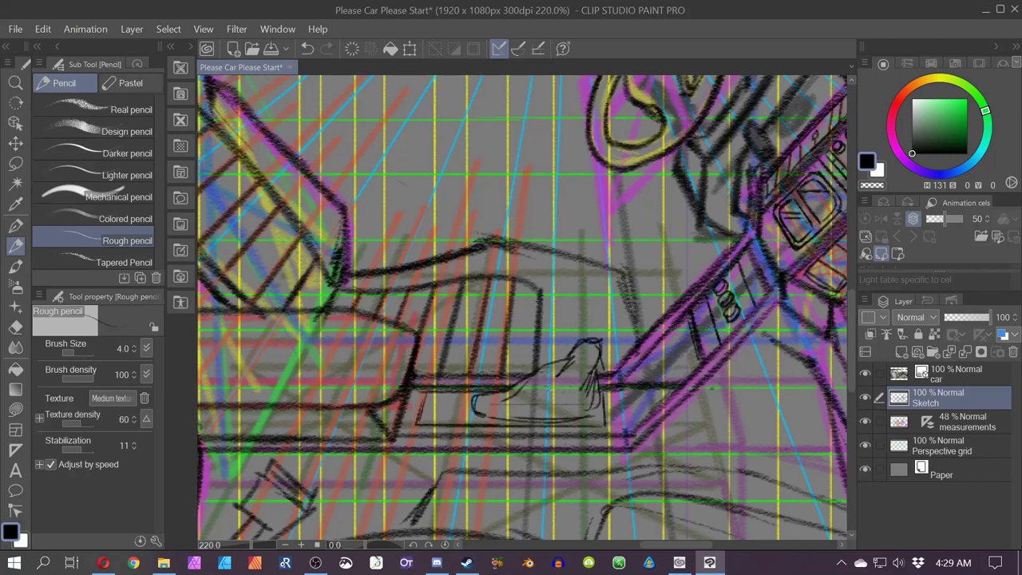
{"action": "mouse_move", "coordinate": [524, 402]}
{"action": "left_mouse_down"}
{"action": "mouse_move", "coordinate": [551, 399]}
{"action": "mouse_move", "coordinate": [581, 412]}
{"action": "left_mouse_up"}
{"action": "left_click_drag", "start_coordinate": [479, 416], "coordinate": [513, 421]}
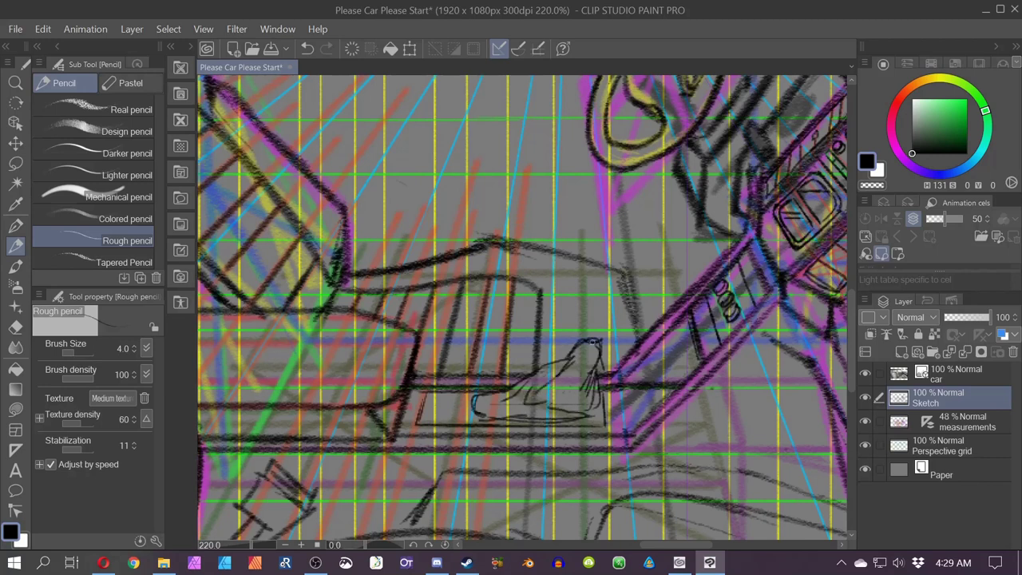
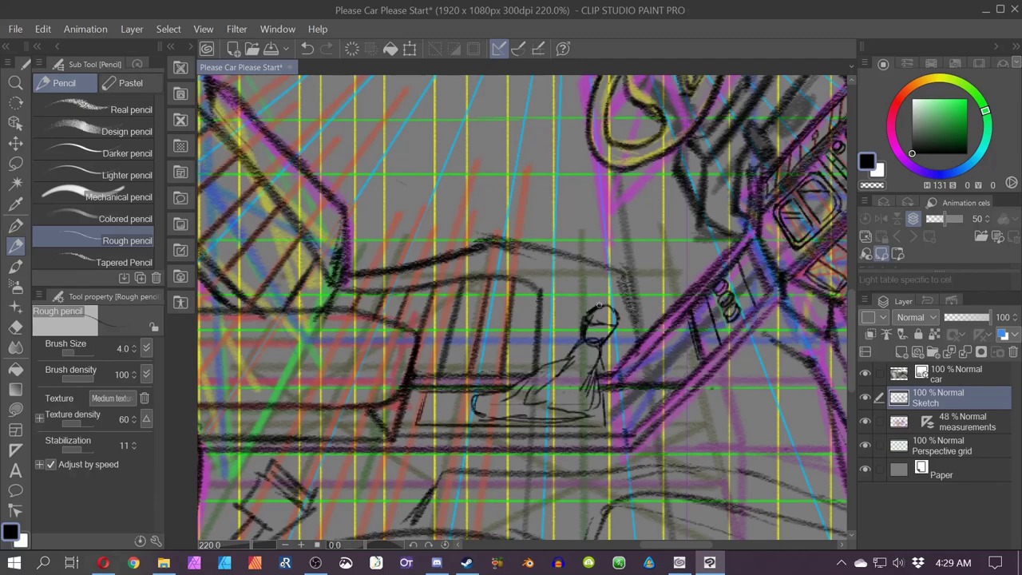
- Sketch the gear shifter's rounded knob on top of the boot's neck
{"action": "left_click_drag", "start_coordinate": [598, 304], "coordinate": [615, 323]}
{"action": "left_click_drag", "start_coordinate": [626, 276], "coordinate": [639, 340]}
{"action": "scroll", "coordinate": [286, 389], "scroll_direction": "down", "scroll_amount": 5}
- Hide the car reference layer and darken the outline of the front side window behind the steering wheel
{"action": "mouse_move", "coordinate": [207, 431]}
{"action": "left_mouse_down"}
{"action": "mouse_move", "coordinate": [331, 418]}
{"action": "mouse_move", "coordinate": [220, 438]}
{"action": "left_mouse_up"}
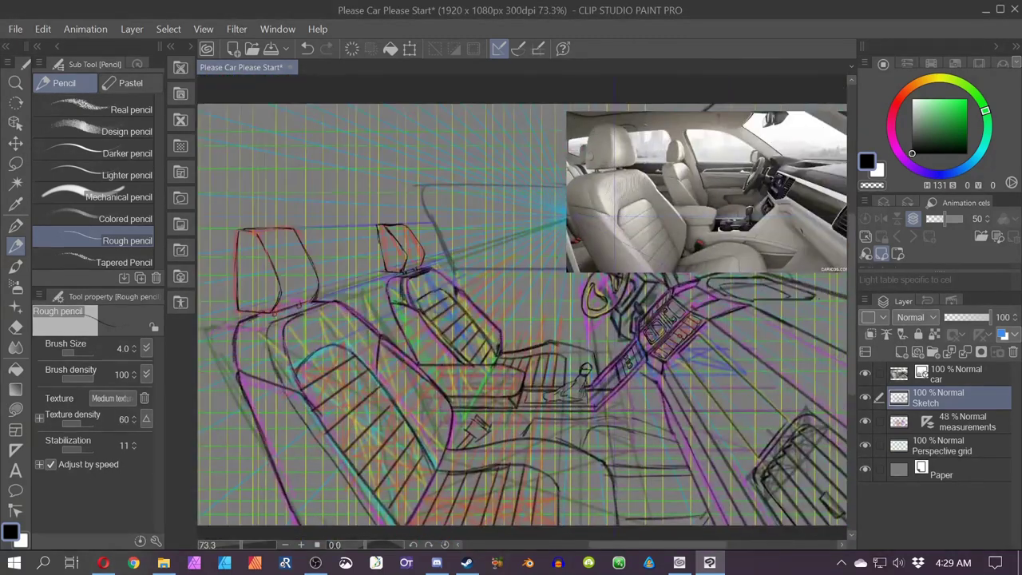
{"action": "scroll", "coordinate": [522, 315], "scroll_direction": "down", "scroll_amount": 1}
{"action": "left_click", "coordinate": [865, 373]}
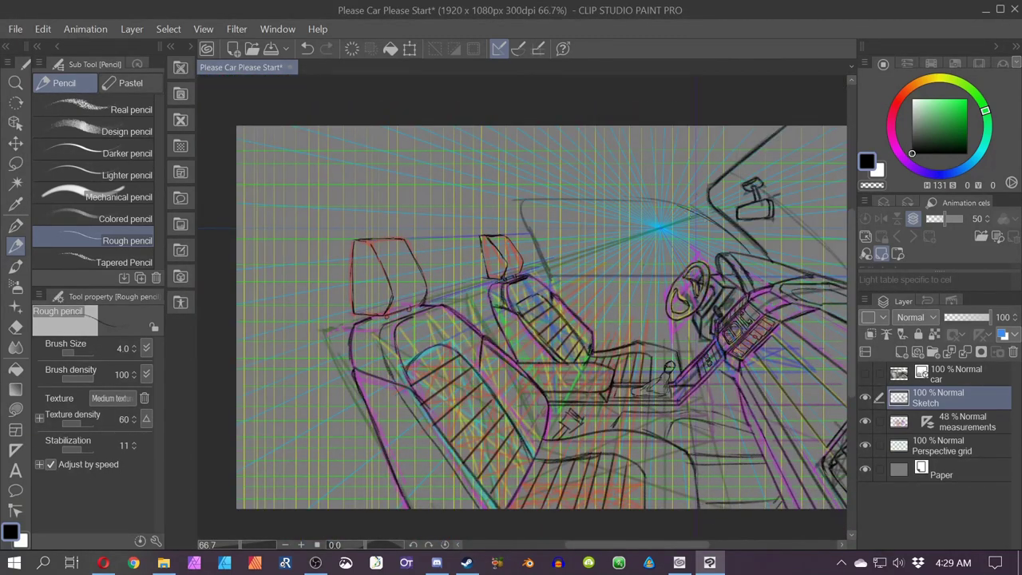
{"action": "mouse_move", "coordinate": [703, 209]}
{"action": "left_mouse_down"}
{"action": "mouse_move", "coordinate": [558, 199]}
{"action": "mouse_move", "coordinate": [523, 238]}
{"action": "mouse_move", "coordinate": [549, 272]}
{"action": "mouse_move", "coordinate": [682, 277]}
{"action": "left_mouse_up"}
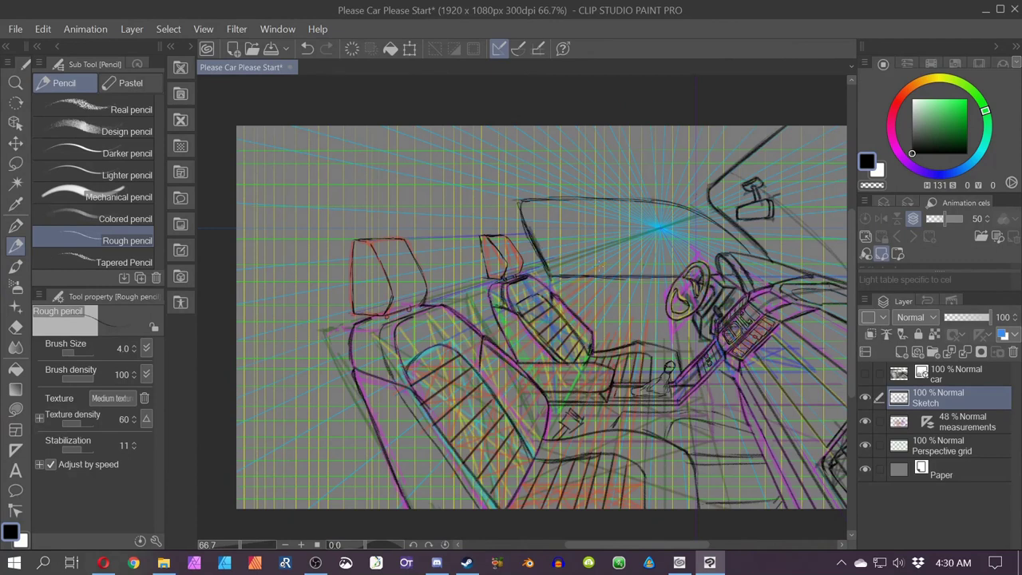
- Sketch the rear side window's arched outline above the near headrest, closing it with a ruler-snapped sill line
{"action": "left_click", "coordinate": [864, 373]}
{"action": "left_click", "coordinate": [864, 373]}
{"action": "left_click_drag", "start_coordinate": [336, 210], "coordinate": [511, 236]}
{"action": "left_click", "coordinate": [865, 374]}
{"action": "key", "text": "ctrl+2"}
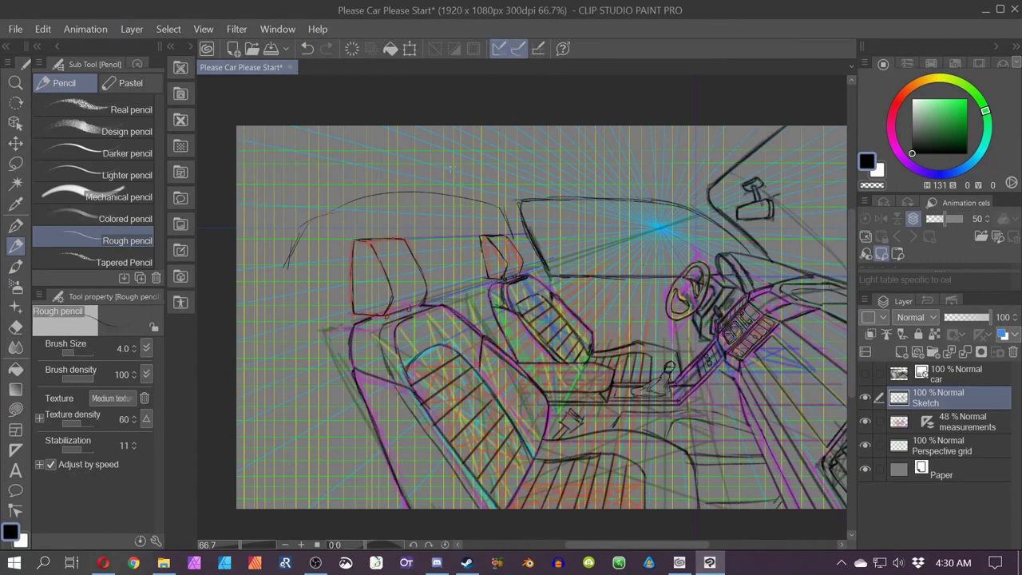
{"action": "key", "text": "ctrl+2"}
{"action": "mouse_move", "coordinate": [517, 246]}
{"action": "left_mouse_down"}
{"action": "mouse_move", "coordinate": [455, 200]}
{"action": "mouse_move", "coordinate": [356, 212]}
{"action": "mouse_move", "coordinate": [301, 274]}
{"action": "left_mouse_up"}
{"action": "mouse_move", "coordinate": [368, 198]}
{"action": "left_mouse_down"}
{"action": "mouse_move", "coordinate": [302, 275]}
{"action": "mouse_move", "coordinate": [343, 211]}
{"action": "mouse_move", "coordinate": [439, 190]}
{"action": "left_mouse_up"}
- Check the reference photo and mark a grab handle's position above the front side window, erasing the surplus marks
{"action": "left_click", "coordinate": [15, 326]}
{"action": "left_click", "coordinate": [864, 373]}
{"action": "left_click_drag", "start_coordinate": [779, 153], "coordinate": [626, 231]}
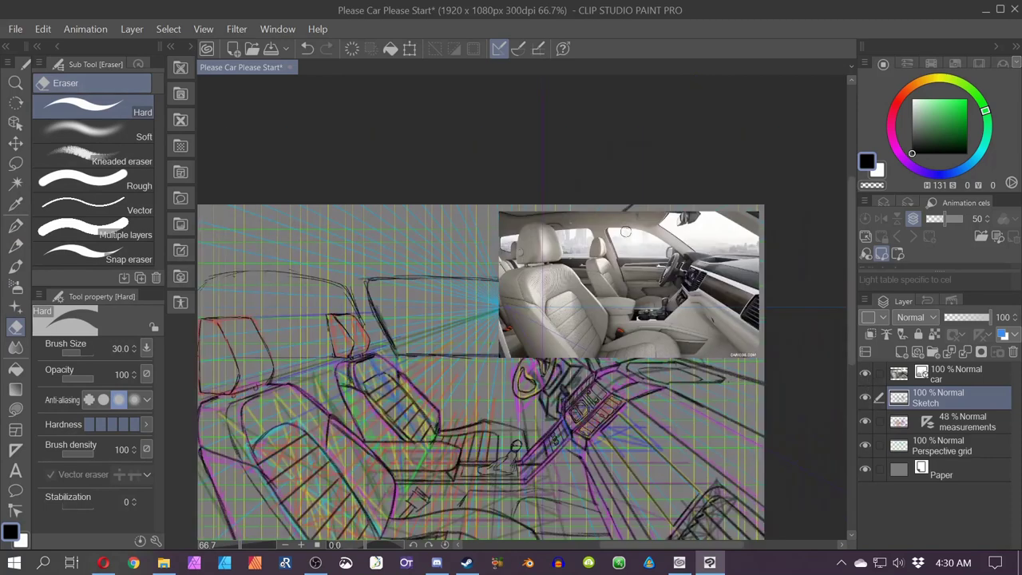
{"action": "left_click", "coordinate": [865, 372]}
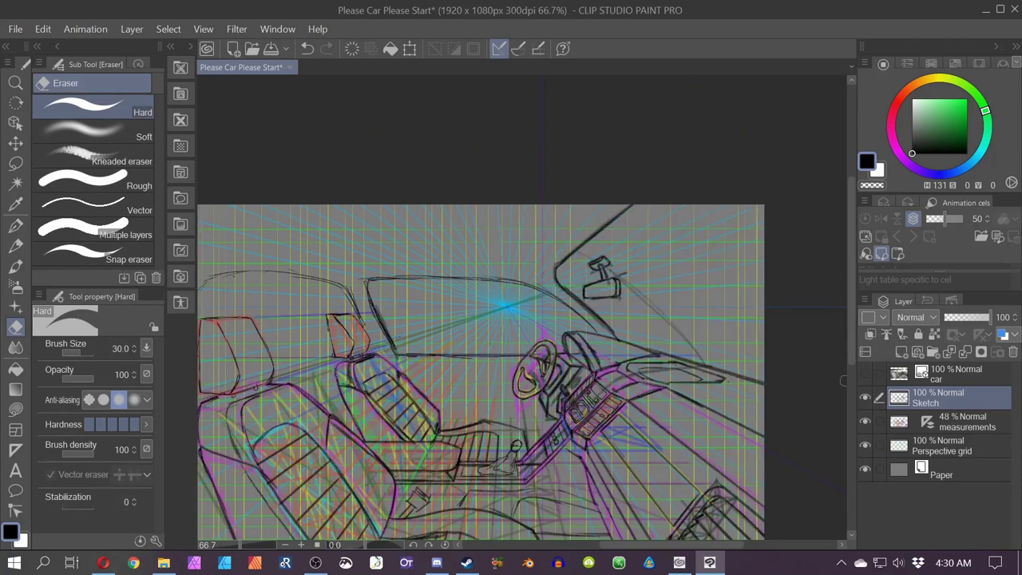
{"action": "key", "text": "p"}
{"action": "scroll", "coordinate": [364, 218], "scroll_direction": "up", "scroll_amount": 4}
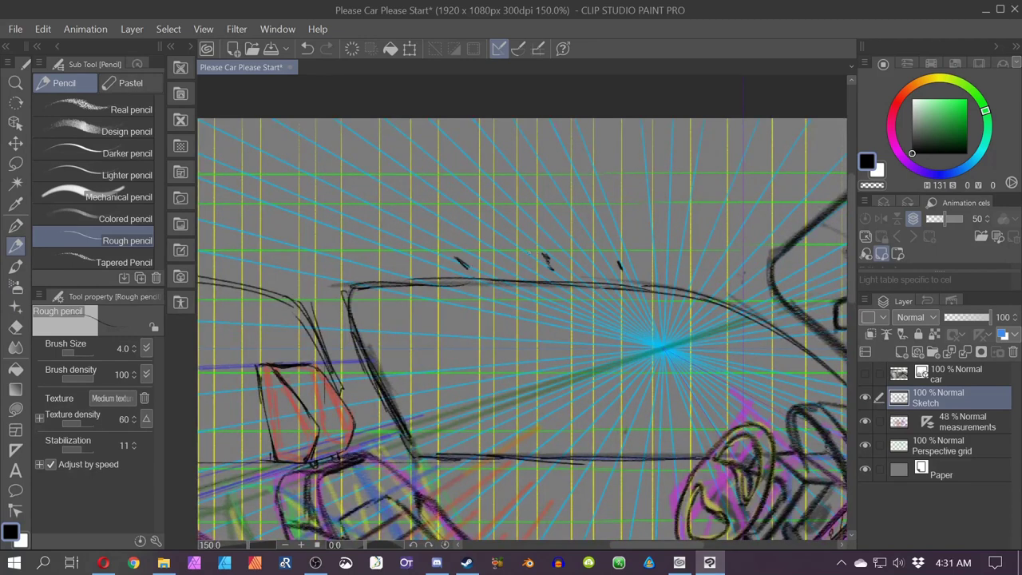
{"action": "key", "text": "e"}
{"action": "left_click_drag", "start_coordinate": [621, 267], "coordinate": [614, 259]}
{"action": "mouse_move", "coordinate": [553, 273]}
{"action": "left_mouse_down"}
{"action": "mouse_move", "coordinate": [483, 263]}
{"action": "mouse_move", "coordinate": [547, 262]}
{"action": "left_mouse_up"}
- Draw the grab handle above the front side window with a narrow slanted base and a curved grip beneath it
{"action": "key", "text": "p"}
{"action": "key", "text": "p"}
{"action": "left_click_drag", "start_coordinate": [458, 259], "coordinate": [545, 253]}
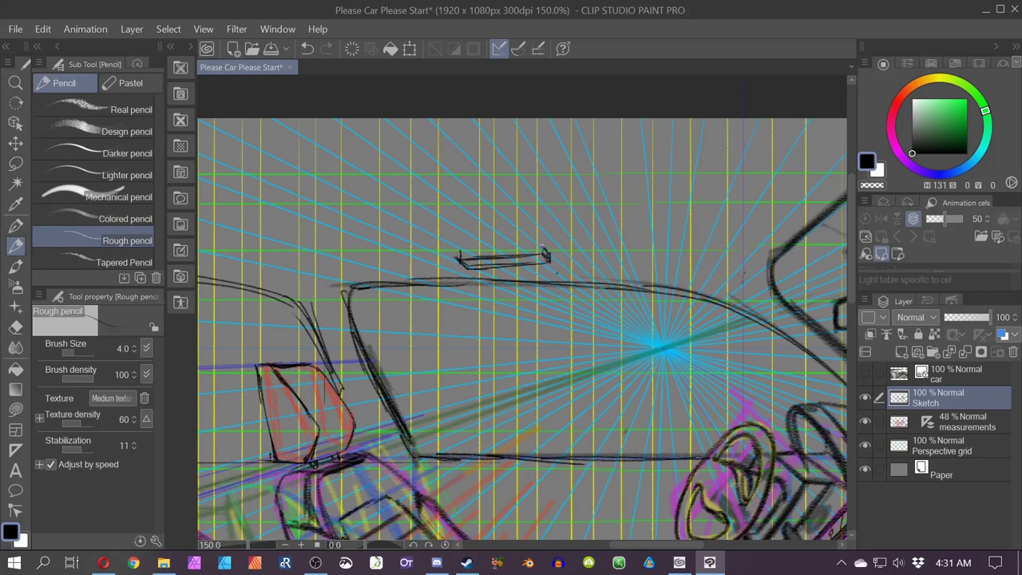
{"action": "left_click_drag", "start_coordinate": [541, 251], "coordinate": [462, 254]}
{"action": "scroll", "coordinate": [551, 222], "scroll_direction": "up", "scroll_amount": 5}
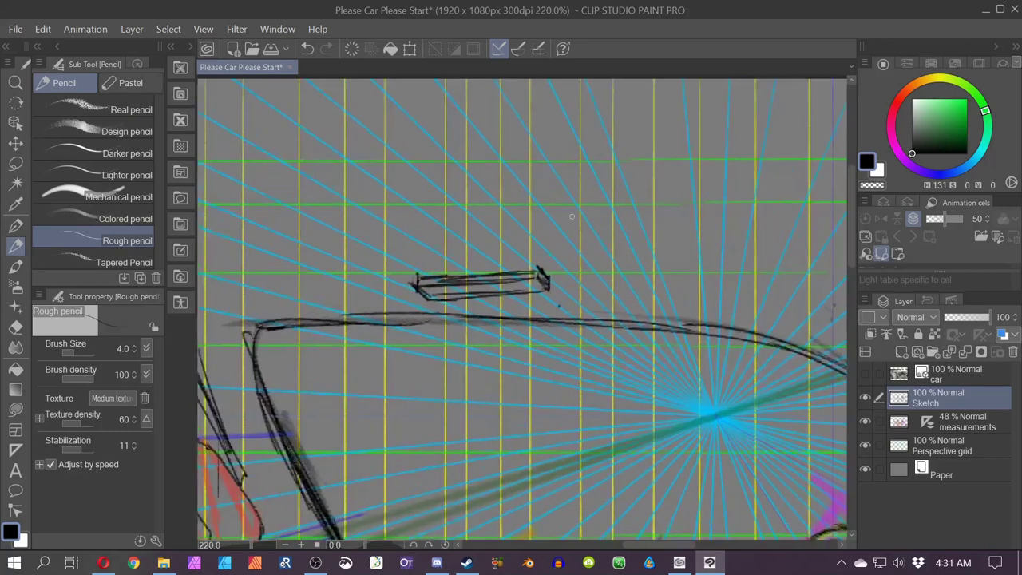
{"action": "mouse_move", "coordinate": [380, 352]}
{"action": "left_mouse_down"}
{"action": "mouse_move", "coordinate": [554, 336]}
{"action": "mouse_move", "coordinate": [546, 341]}
{"action": "mouse_move", "coordinate": [552, 360]}
{"action": "mouse_move", "coordinate": [402, 360]}
{"action": "mouse_move", "coordinate": [493, 373]}
{"action": "left_mouse_up"}
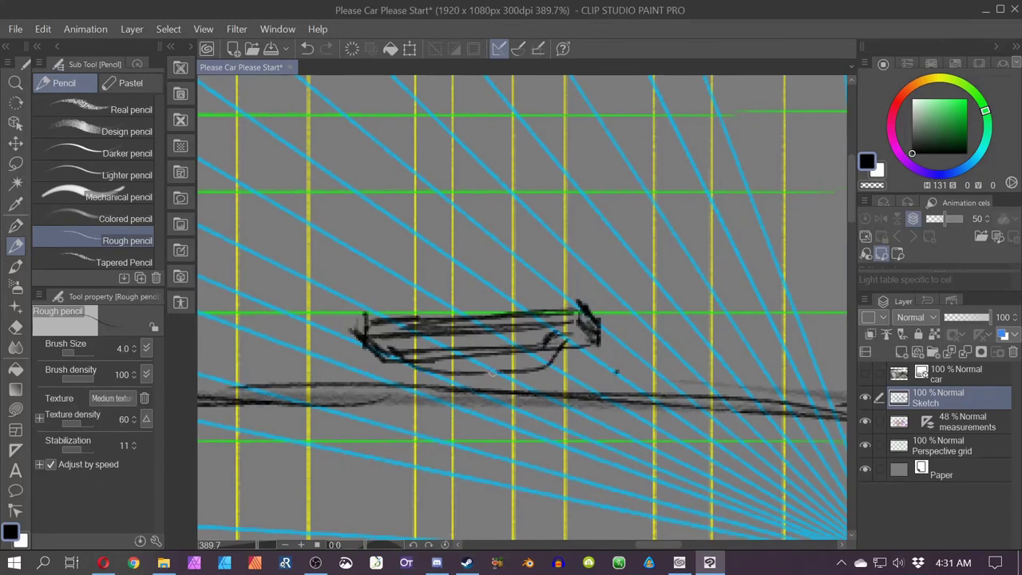
{"action": "mouse_move", "coordinate": [549, 338]}
{"action": "left_mouse_down"}
{"action": "mouse_move", "coordinate": [527, 361]}
{"action": "mouse_move", "coordinate": [449, 365]}
{"action": "mouse_move", "coordinate": [403, 346]}
{"action": "left_mouse_up"}
{"action": "left_click", "coordinate": [15, 347]}
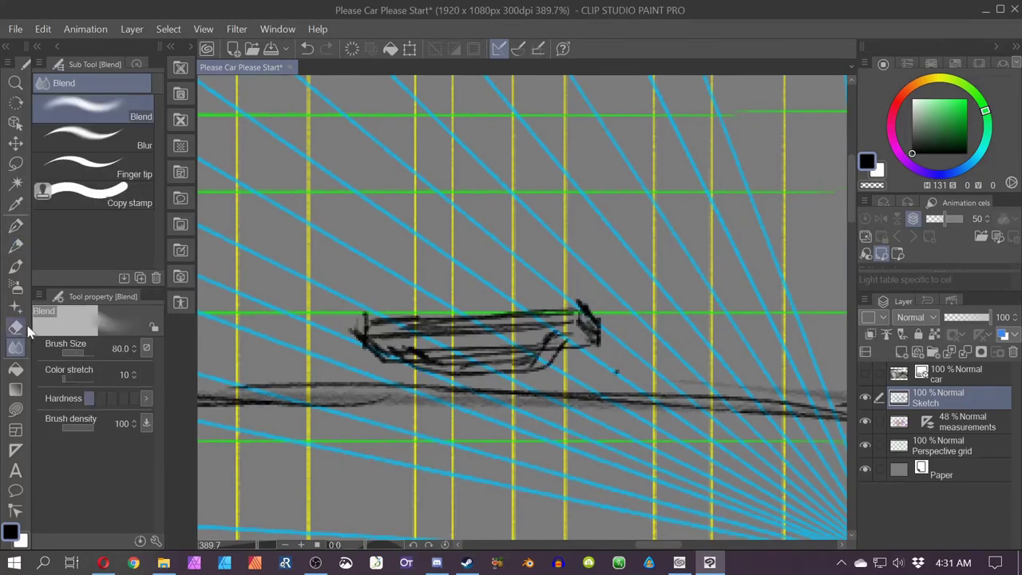
{"action": "key", "text": "bracketleft"}
{"action": "key", "text": "bracketleft"}
{"action": "key", "text": "bracketleft"}
{"action": "key", "text": "bracketleft"}
{"action": "key", "text": "bracketleft"}
{"action": "key", "text": "bracketleft"}
{"action": "key", "text": "bracketleft"}
{"action": "key", "text": "bracketleft"}
{"action": "key", "text": "bracketleft"}
{"action": "key", "text": "bracketleft"}
{"action": "key", "text": "bracketleft"}
{"action": "key", "text": "bracketleft"}
{"action": "key", "text": "bracketleft"}
{"action": "key", "text": "bracketleft"}
{"action": "key", "text": "bracketleft"}
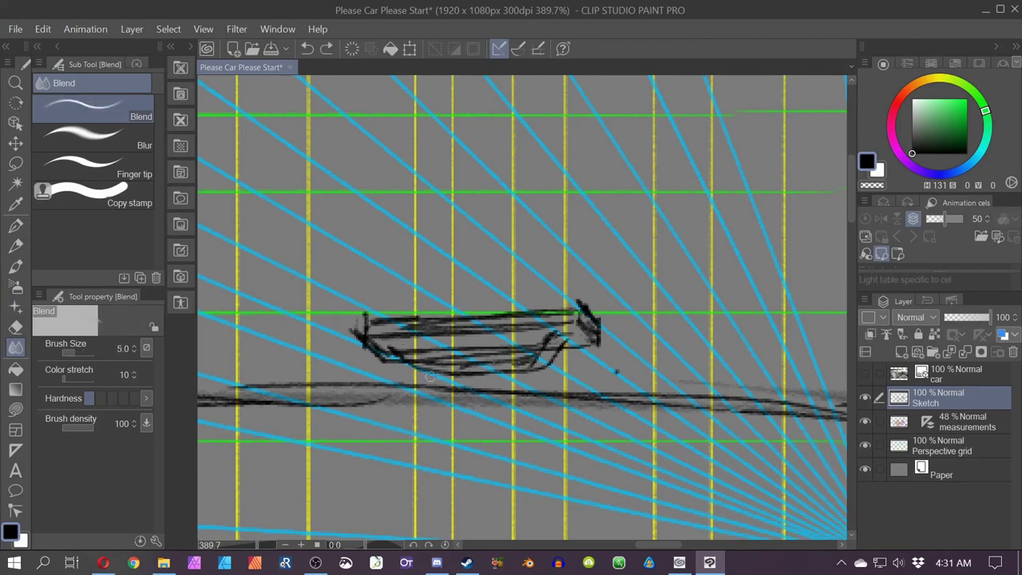
- Erase the lines crossing the grab handle's curved grip with the Hard eraser at size 5
{"action": "key", "text": "e"}
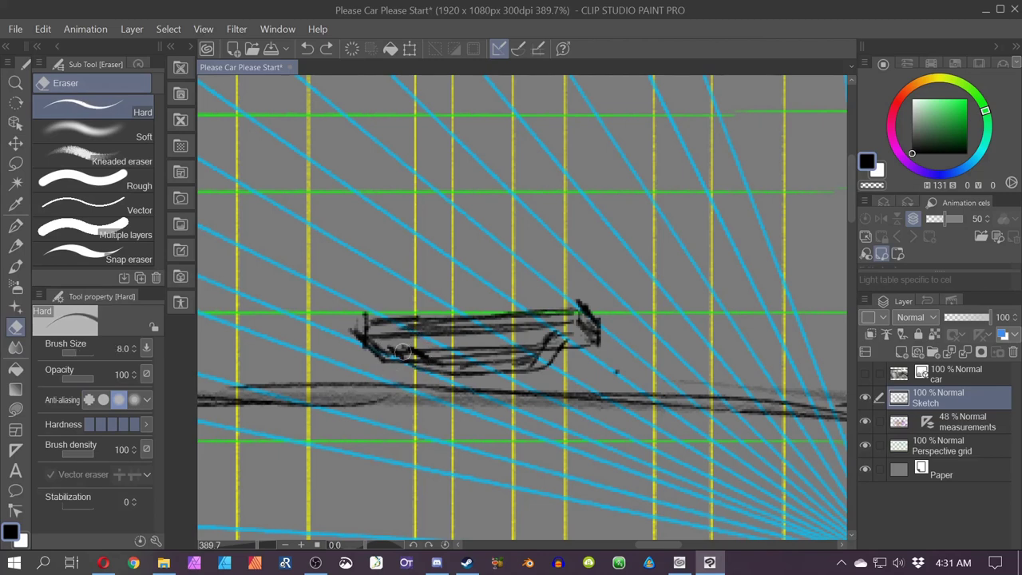
{"action": "key", "text": "bracketleft"}
{"action": "key", "text": "bracketleft"}
{"action": "key", "text": "bracketleft"}
{"action": "left_click_drag", "start_coordinate": [402, 349], "coordinate": [419, 361]}
{"action": "left_click_drag", "start_coordinate": [551, 349], "coordinate": [528, 364]}
{"action": "mouse_move", "coordinate": [553, 348]}
{"action": "left_mouse_down"}
{"action": "mouse_move", "coordinate": [507, 363]}
{"action": "mouse_move", "coordinate": [429, 365]}
{"action": "left_mouse_up"}
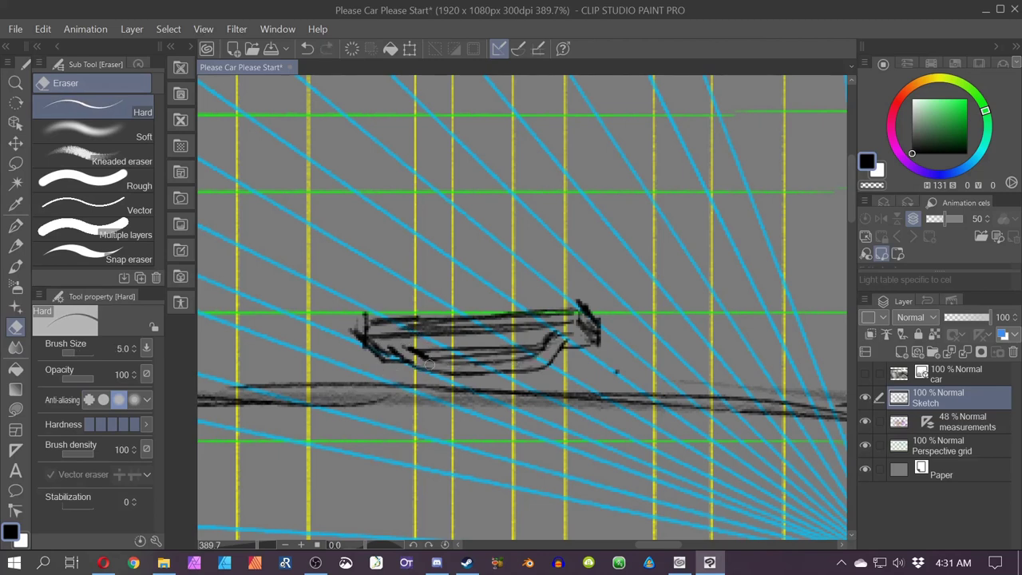
{"action": "left_click_drag", "start_coordinate": [529, 352], "coordinate": [472, 356]}
- Round off both ends of the front grab handle's base, erasing the sharp corner and stray lines at its rear end
{"action": "key", "text": "p"}
{"action": "mouse_move", "coordinate": [560, 332]}
{"action": "left_mouse_down"}
{"action": "mouse_move", "coordinate": [610, 326]}
{"action": "mouse_move", "coordinate": [612, 311]}
{"action": "mouse_move", "coordinate": [575, 309]}
{"action": "mouse_move", "coordinate": [613, 325]}
{"action": "left_mouse_up"}
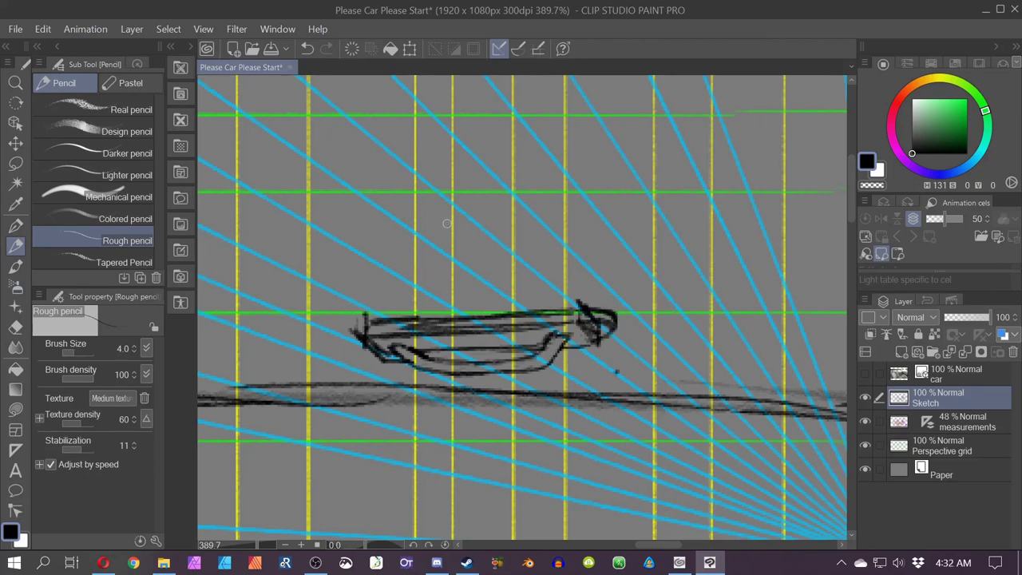
{"action": "mouse_move", "coordinate": [364, 322]}
{"action": "left_mouse_down"}
{"action": "mouse_move", "coordinate": [368, 359]}
{"action": "mouse_move", "coordinate": [362, 331]}
{"action": "mouse_move", "coordinate": [341, 352]}
{"action": "mouse_move", "coordinate": [364, 361]}
{"action": "left_mouse_up"}
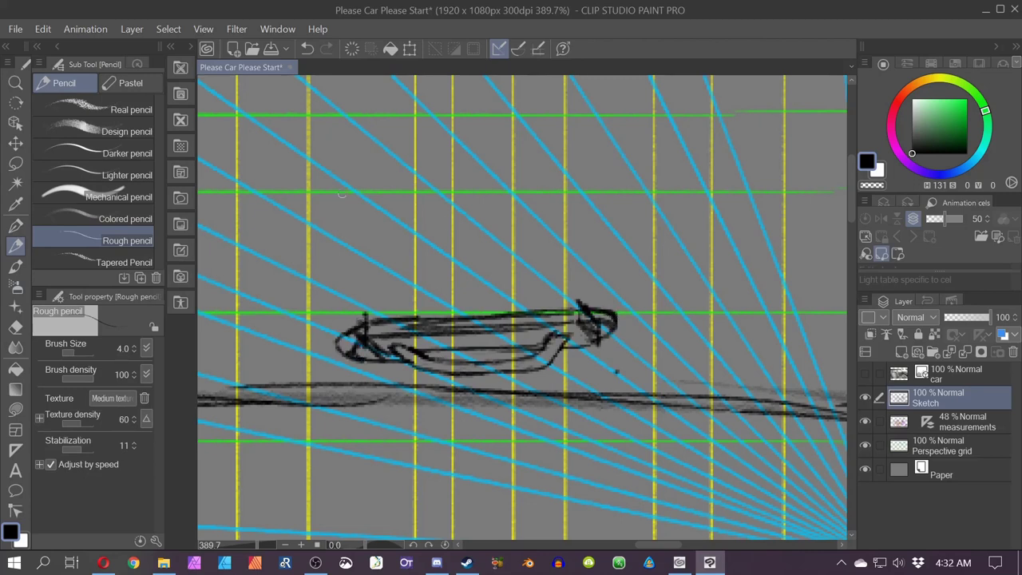
{"action": "key", "text": "ctrl+z"}
{"action": "key", "text": "ctrl+z"}
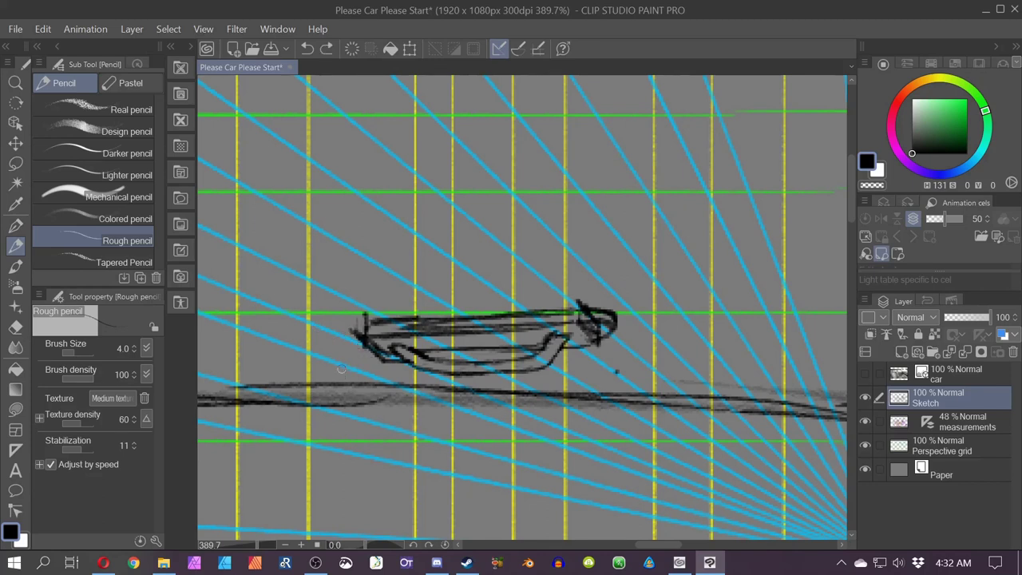
{"action": "key", "text": "e"}
{"action": "mouse_move", "coordinate": [390, 357]}
{"action": "left_mouse_down"}
{"action": "mouse_move", "coordinate": [351, 333]}
{"action": "mouse_move", "coordinate": [365, 312]}
{"action": "left_mouse_up"}
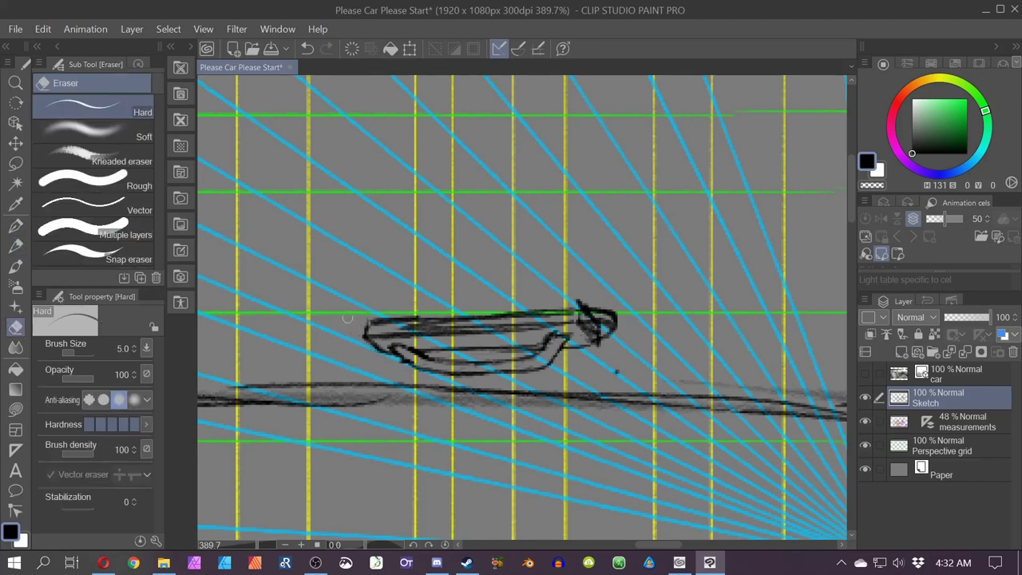
{"action": "key", "text": "p"}
{"action": "mouse_move", "coordinate": [383, 355]}
{"action": "left_mouse_down"}
{"action": "mouse_move", "coordinate": [357, 325]}
{"action": "mouse_move", "coordinate": [352, 337]}
{"action": "left_mouse_up"}
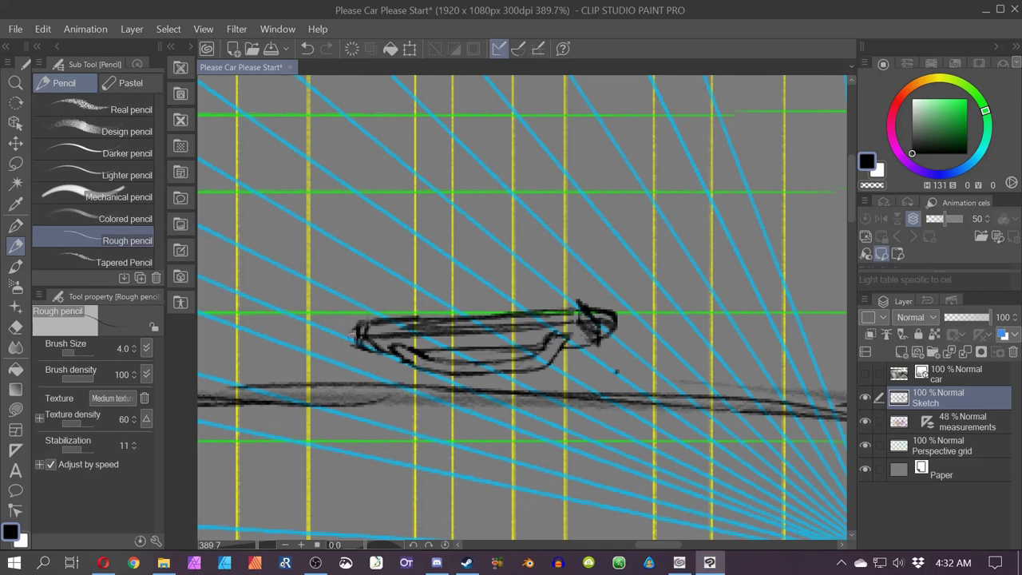
- Draw the narrow base of a second grab handle above the rear side window's arch, cleaning up its upper edge
{"action": "key", "text": "space"}
{"action": "left_click_drag", "start_coordinate": [241, 353], "coordinate": [385, 351]}
{"action": "scroll", "coordinate": [386, 351], "scroll_direction": "down", "scroll_amount": 3}
{"action": "left_click_drag", "start_coordinate": [247, 417], "coordinate": [712, 333]}
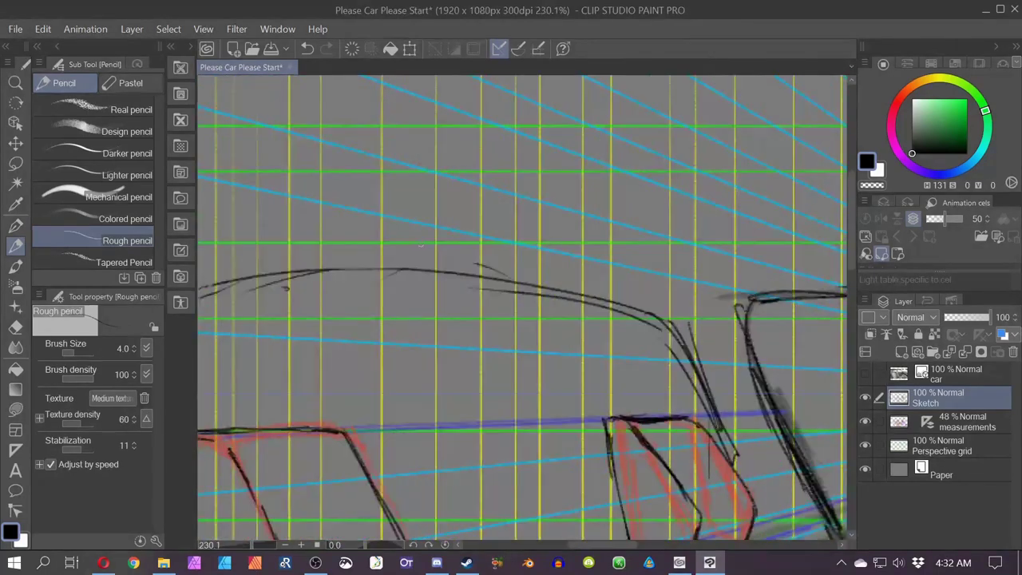
{"action": "left_click", "coordinate": [421, 246]}
{"action": "key", "text": "space"}
{"action": "mouse_move", "coordinate": [290, 342]}
{"action": "left_mouse_down"}
{"action": "mouse_move", "coordinate": [378, 296]}
{"action": "mouse_move", "coordinate": [483, 276]}
{"action": "left_mouse_up"}
{"action": "mouse_move", "coordinate": [523, 173]}
{"action": "left_mouse_down"}
{"action": "mouse_move", "coordinate": [535, 190]}
{"action": "mouse_move", "coordinate": [453, 190]}
{"action": "left_mouse_up"}
{"action": "mouse_move", "coordinate": [524, 174]}
{"action": "left_mouse_down"}
{"action": "mouse_move", "coordinate": [452, 190]}
{"action": "mouse_move", "coordinate": [455, 176]}
{"action": "mouse_move", "coordinate": [518, 171]}
{"action": "mouse_move", "coordinate": [530, 186]}
{"action": "mouse_move", "coordinate": [516, 171]}
{"action": "mouse_move", "coordinate": [399, 183]}
{"action": "left_mouse_up"}
{"action": "scroll", "coordinate": [548, 169], "scroll_direction": "up", "scroll_amount": 4}
{"action": "left_click_drag", "start_coordinate": [524, 169], "coordinate": [484, 169]}
{"action": "key", "text": "e"}
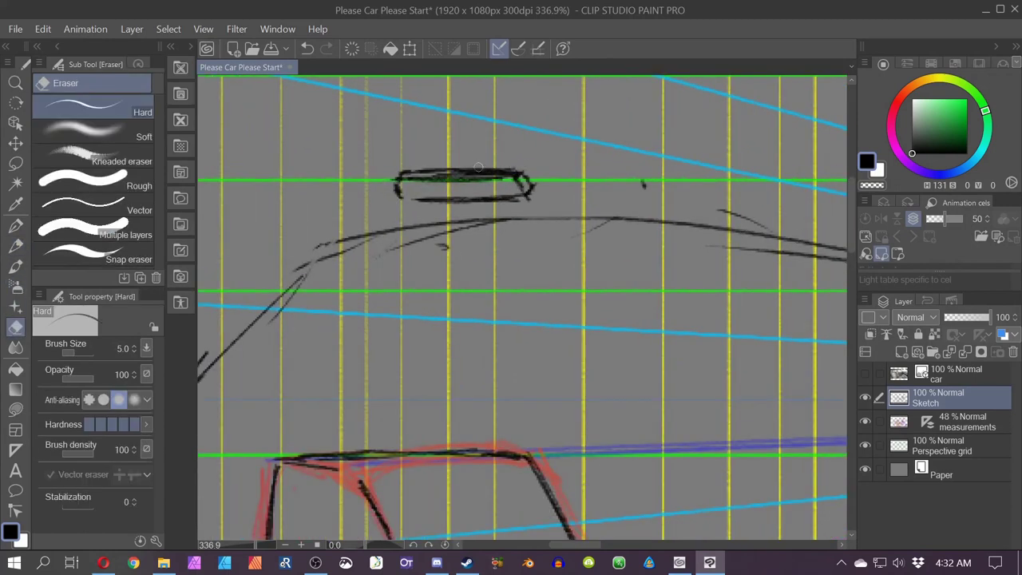
{"action": "key", "text": "p"}
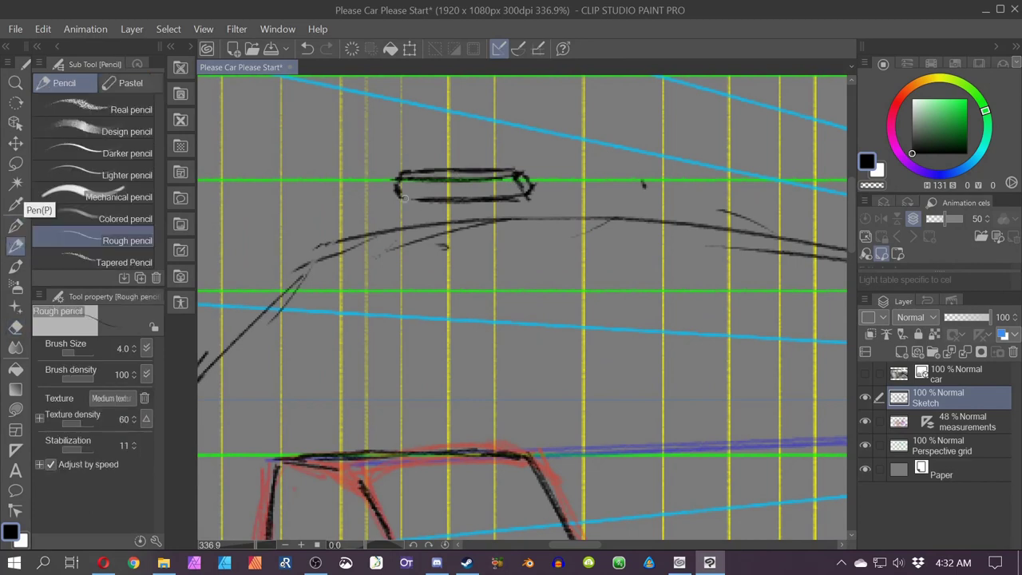
- Add pointed and rounded end caps to the second grab handle and sketch its curved grip below the base
{"action": "left_click_drag", "start_coordinate": [538, 183], "coordinate": [547, 185]}
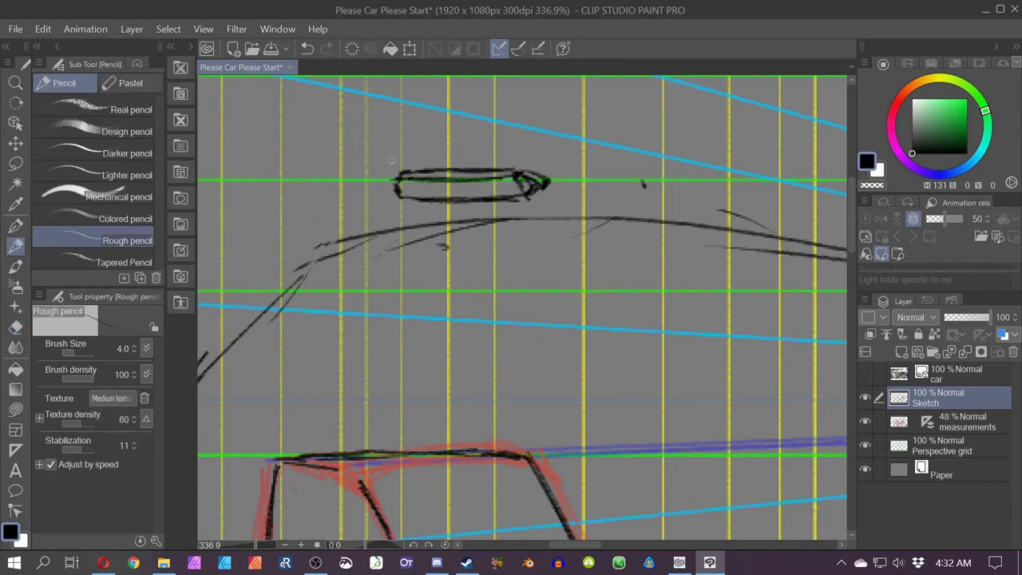
{"action": "left_click_drag", "start_coordinate": [390, 189], "coordinate": [391, 174]}
{"action": "mouse_move", "coordinate": [506, 189]}
{"action": "left_mouse_down"}
{"action": "mouse_move", "coordinate": [499, 211]}
{"action": "mouse_move", "coordinate": [423, 208]}
{"action": "mouse_move", "coordinate": [438, 212]}
{"action": "left_mouse_up"}
{"action": "mouse_move", "coordinate": [402, 190]}
{"action": "left_mouse_down"}
{"action": "mouse_move", "coordinate": [428, 213]}
{"action": "mouse_move", "coordinate": [410, 198]}
{"action": "mouse_move", "coordinate": [500, 199]}
{"action": "left_mouse_up"}
- Erase the base lines crossing the second handle's grip and redraw the grip's inner edge
{"action": "left_click", "coordinate": [16, 327]}
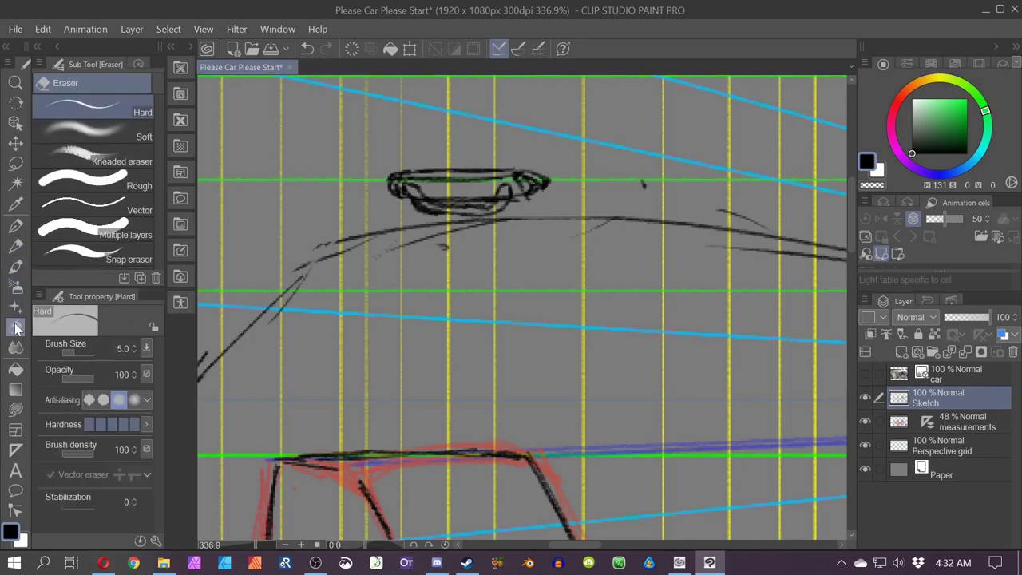
{"action": "mouse_move", "coordinate": [413, 197]}
{"action": "left_mouse_down"}
{"action": "mouse_move", "coordinate": [481, 209]}
{"action": "mouse_move", "coordinate": [430, 202]}
{"action": "left_mouse_up"}
{"action": "left_click_drag", "start_coordinate": [506, 194], "coordinate": [500, 202]}
{"action": "left_click", "coordinate": [13, 226]}
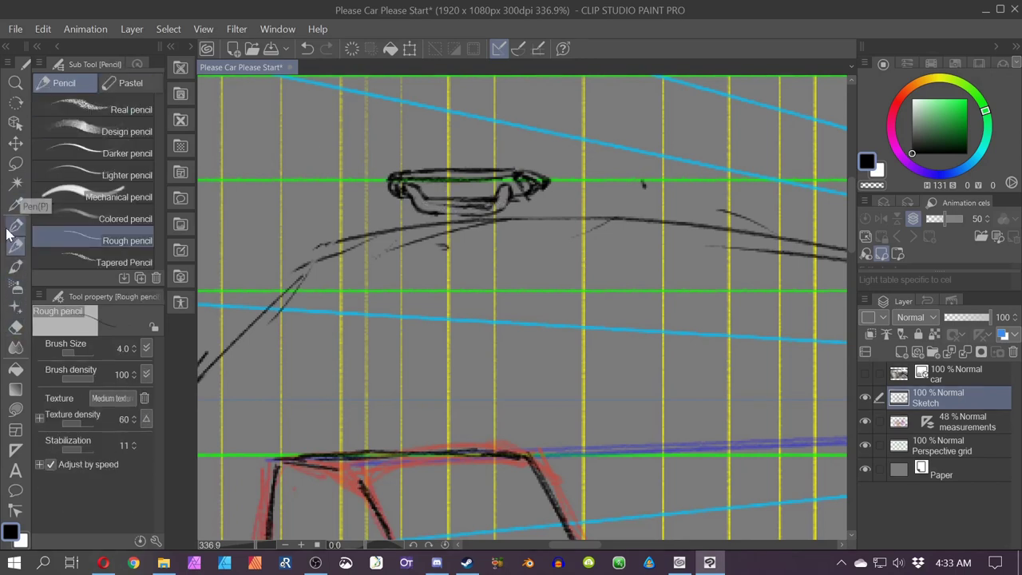
{"action": "mouse_move", "coordinate": [414, 194]}
{"action": "left_mouse_down"}
{"action": "mouse_move", "coordinate": [461, 199]}
{"action": "mouse_move", "coordinate": [430, 205]}
{"action": "mouse_move", "coordinate": [471, 207]}
{"action": "mouse_move", "coordinate": [499, 196]}
{"action": "left_mouse_up"}
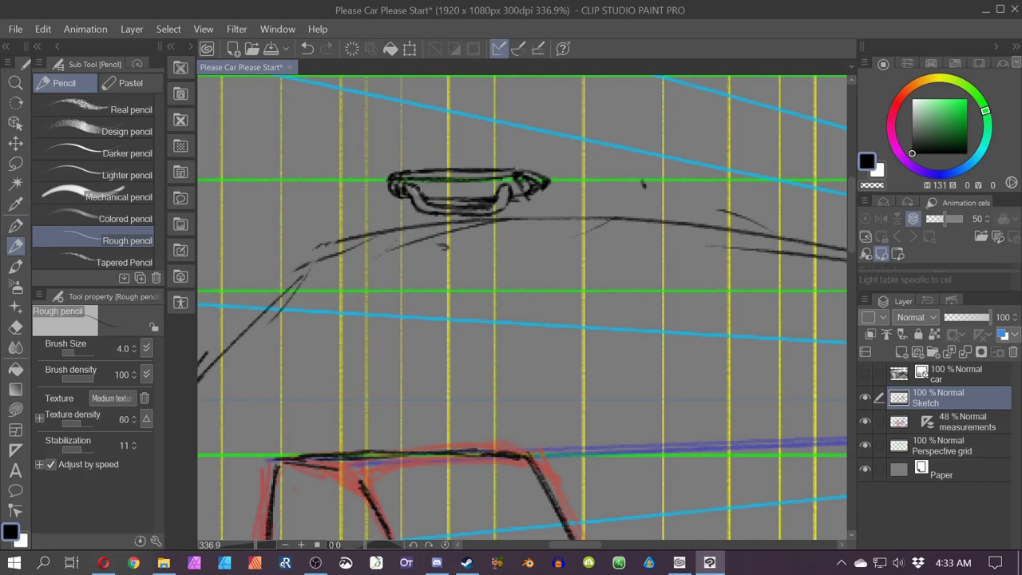
- Show the car reference layer again and turn on snapping to the special ruler
{"action": "scroll", "coordinate": [447, 223], "scroll_direction": "down", "scroll_amount": 6}
{"action": "scroll", "coordinate": [289, 377], "scroll_direction": "down", "scroll_amount": 1}
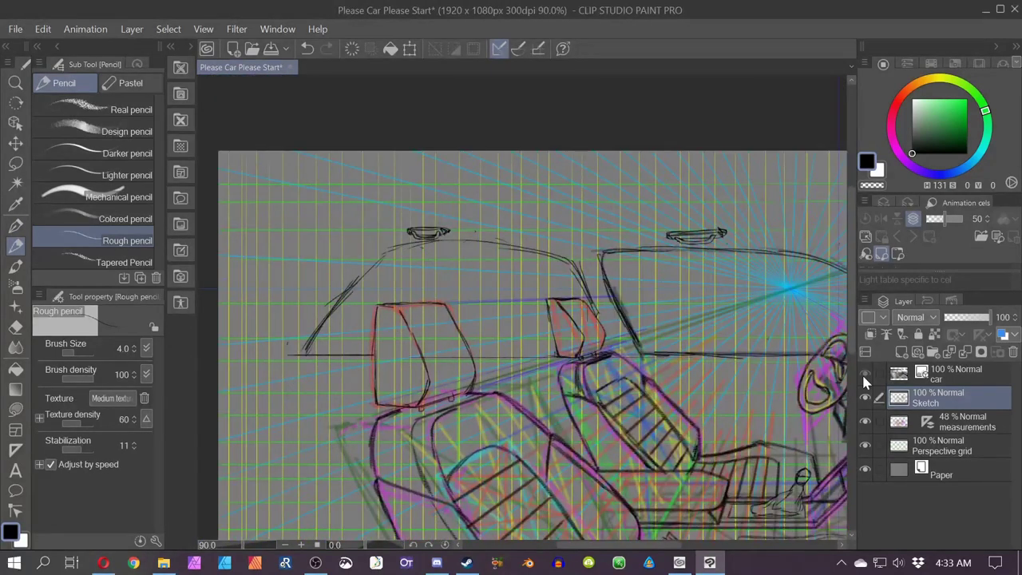
{"action": "left_click", "coordinate": [863, 374]}
{"action": "left_click_drag", "start_coordinate": [383, 335], "coordinate": [478, 257]}
{"action": "left_click", "coordinate": [518, 48]}
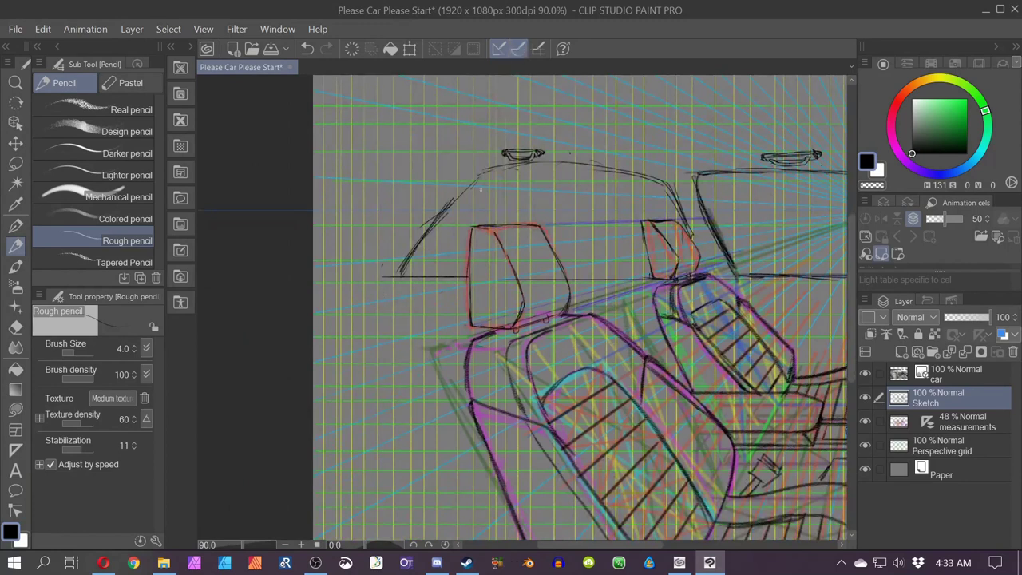
{"action": "mouse_move", "coordinate": [332, 310]}
{"action": "left_mouse_down"}
{"action": "mouse_move", "coordinate": [449, 292]}
{"action": "mouse_move", "coordinate": [411, 295]}
{"action": "left_mouse_up"}
{"action": "left_click_drag", "start_coordinate": [316, 313], "coordinate": [438, 293]}
{"action": "key", "text": "ctrl+z"}
{"action": "key", "text": "ctrl+z"}
- On the measurements layer, undo the trial black strokes and draw purple perspective guides for the rear seat with brush size 10
{"action": "left_click", "coordinate": [906, 421]}
{"action": "mouse_move", "coordinate": [447, 286]}
{"action": "left_mouse_down"}
{"action": "mouse_move", "coordinate": [313, 348]}
{"action": "mouse_move", "coordinate": [418, 292]}
{"action": "left_mouse_up"}
{"action": "key", "text": "ctrl+z"}
{"action": "key", "text": "ctrl+z"}
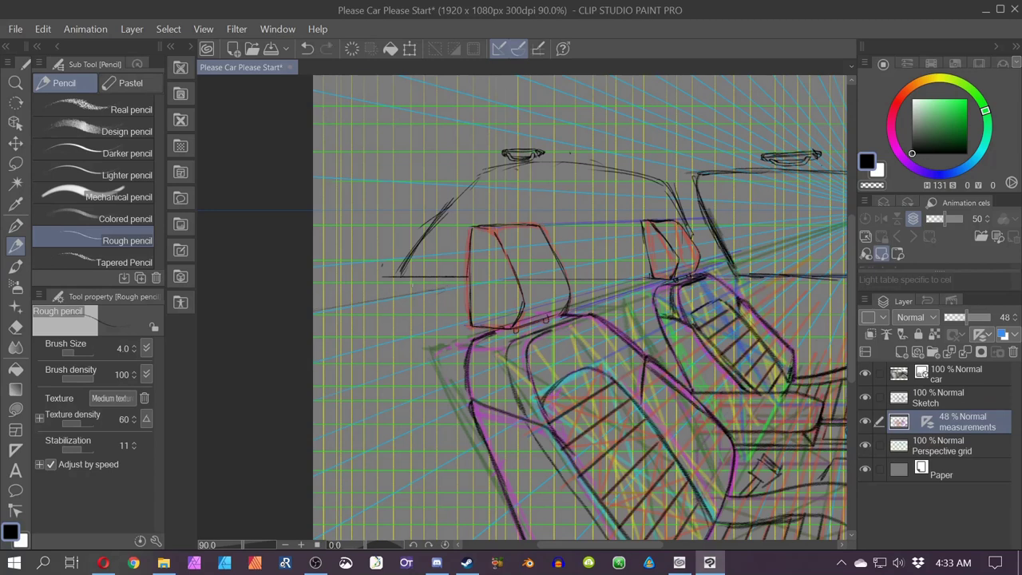
{"action": "left_click_drag", "start_coordinate": [332, 299], "coordinate": [410, 285]}
{"action": "key", "text": "ctrl+z"}
{"action": "key", "text": "ctrl+z"}
{"action": "left_click", "coordinate": [903, 158]}
{"action": "left_click", "coordinate": [966, 100]}
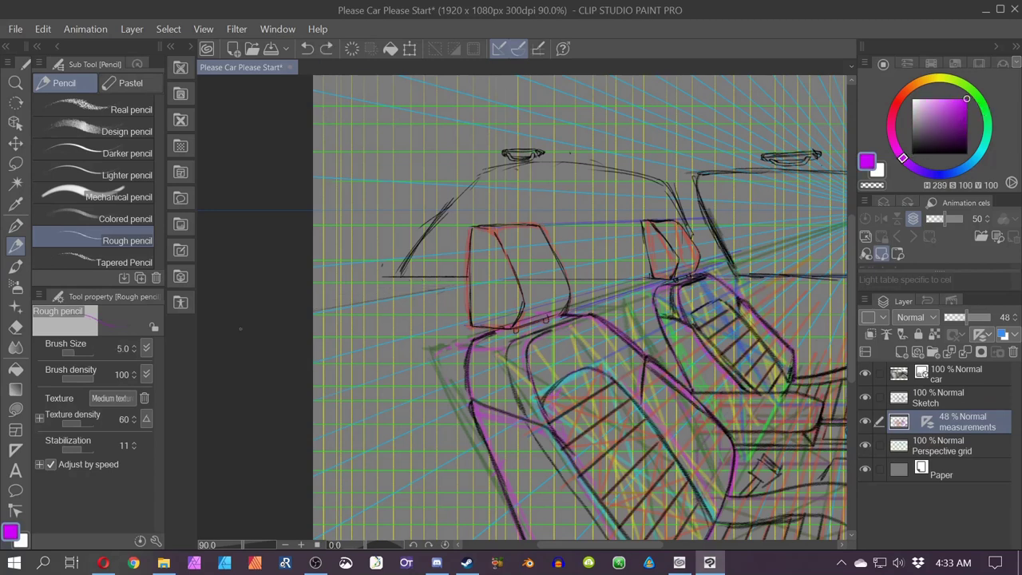
{"action": "key", "text": "]"}
{"action": "left_click_drag", "start_coordinate": [398, 300], "coordinate": [433, 294]}
{"action": "key", "text": "ctrl+2"}
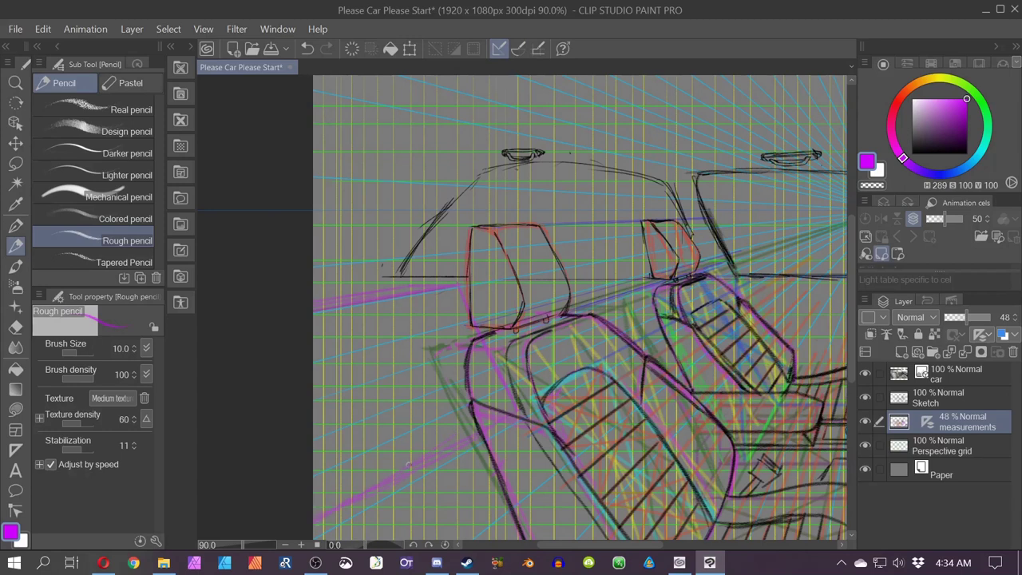
- Block in the rear seat and its headrest in purple behind the near front seat, undoing the strokes that miss
{"action": "left_click_drag", "start_coordinate": [408, 463], "coordinate": [322, 318]}
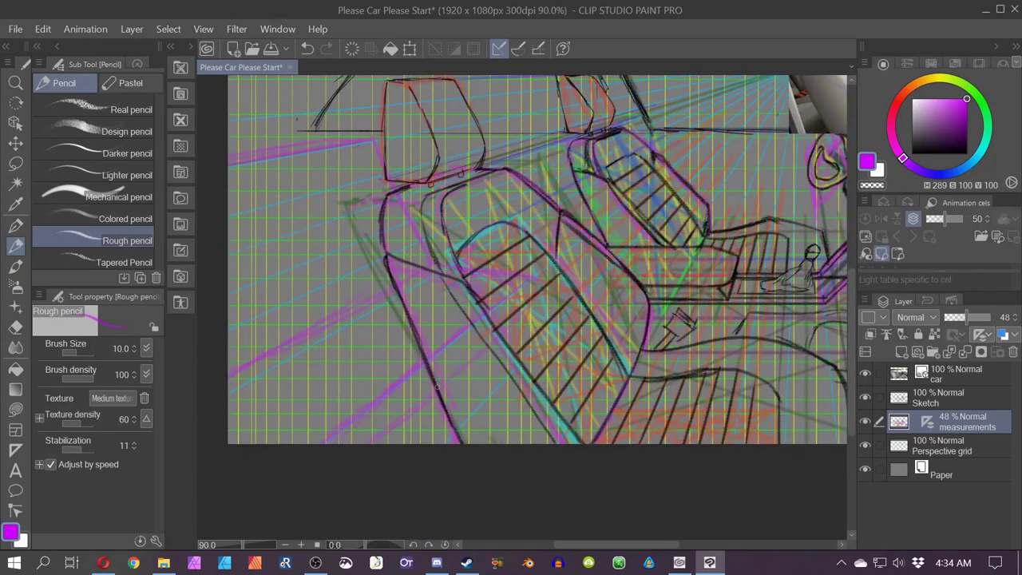
{"action": "left_click_drag", "start_coordinate": [366, 477], "coordinate": [495, 548]}
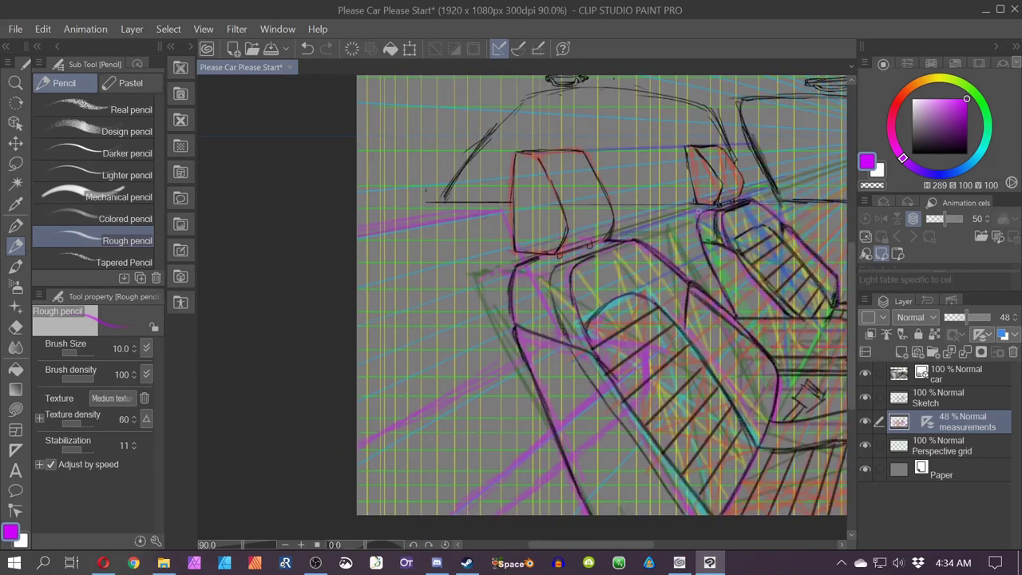
{"action": "key", "text": "ctrl+z"}
{"action": "key", "text": "ctrl+z"}
{"action": "key", "text": "ctrl+2"}
{"action": "key", "text": "ctrl+2"}
{"action": "mouse_move", "coordinate": [404, 166]}
{"action": "left_mouse_down"}
{"action": "mouse_move", "coordinate": [456, 166]}
{"action": "mouse_move", "coordinate": [468, 209]}
{"action": "left_mouse_up"}
{"action": "mouse_move", "coordinate": [447, 239]}
{"action": "left_mouse_down"}
{"action": "mouse_move", "coordinate": [451, 178]}
{"action": "mouse_move", "coordinate": [436, 175]}
{"action": "left_mouse_up"}
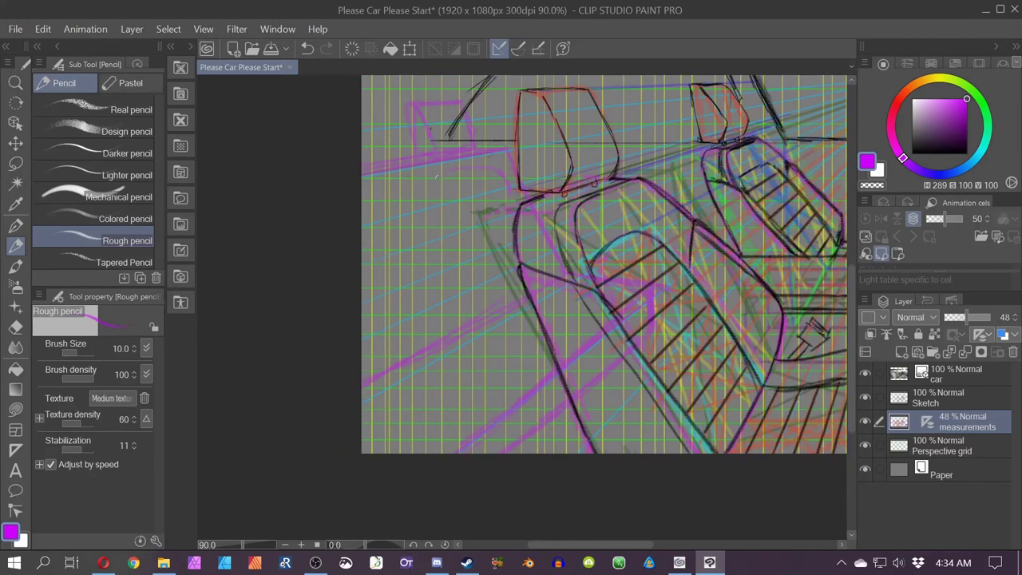
{"action": "left_click_drag", "start_coordinate": [738, 291], "coordinate": [609, 312]}
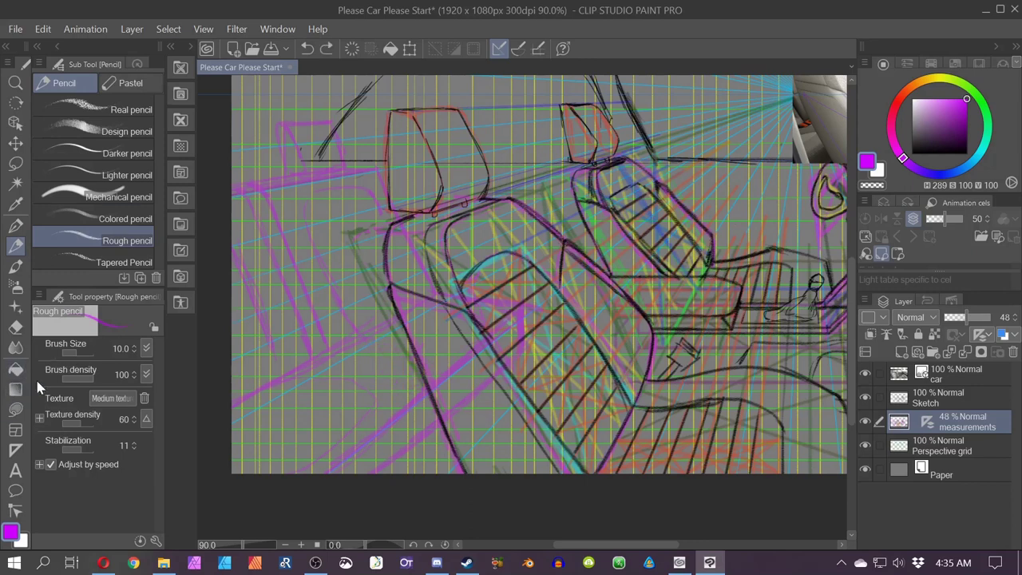
- Draw the top edge of the rear seat's backrest in black on the Sketch layer, with snapping to the special ruler turned on
{"action": "left_click_drag", "start_coordinate": [309, 375], "coordinate": [390, 380]}
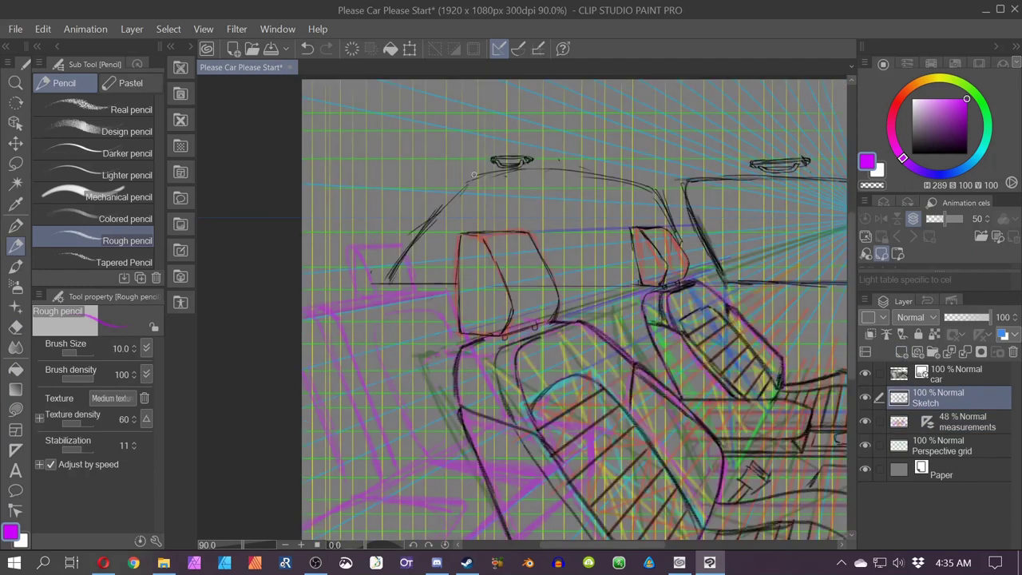
{"action": "left_click", "coordinate": [396, 307], "text": "alt"}
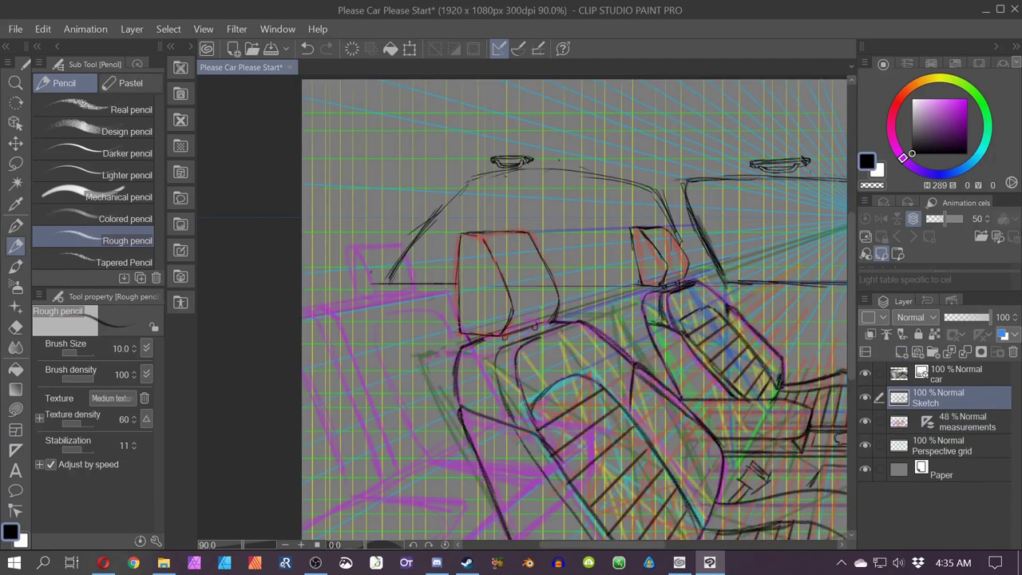
{"action": "left_click", "coordinate": [518, 49]}
{"action": "left_click_drag", "start_coordinate": [421, 297], "coordinate": [303, 319]}
{"action": "left_click", "coordinate": [518, 48]}
{"action": "left_click_drag", "start_coordinate": [388, 304], "coordinate": [304, 319]}
{"action": "key", "text": "ctrl+z"}
{"action": "key", "text": "ctrl+z"}
{"action": "left_click", "coordinate": [518, 49]}
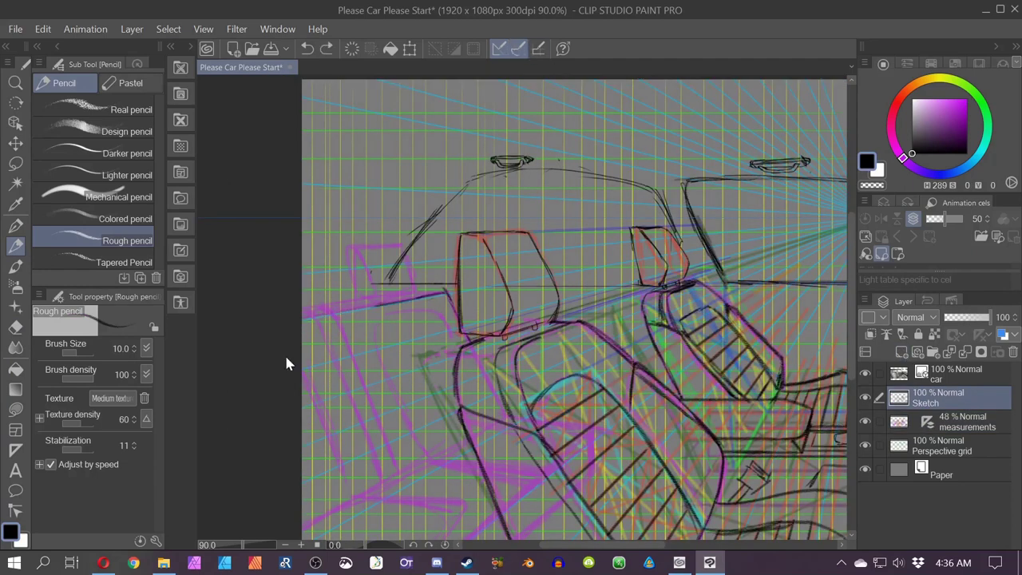
- Reinforce the rear backrest's top edge with parallel perspective strokes and add its corner beside the front headrest, undoing the stroke that misses
{"action": "left_click_drag", "start_coordinate": [385, 304], "coordinate": [303, 319]}
{"action": "key", "text": "ctrl+z"}
{"action": "left_click_drag", "start_coordinate": [421, 297], "coordinate": [305, 319]}
{"action": "left_click_drag", "start_coordinate": [418, 290], "coordinate": [303, 310]}
{"action": "left_click_drag", "start_coordinate": [415, 292], "coordinate": [444, 290]}
- Erase the overshoot on the backrest's top edge and draw the first long seam down the rear backrest with ruler snapping off
{"action": "left_click", "coordinate": [15, 327]}
{"action": "mouse_move", "coordinate": [322, 307]}
{"action": "left_mouse_down"}
{"action": "mouse_move", "coordinate": [304, 309]}
{"action": "mouse_move", "coordinate": [322, 305]}
{"action": "mouse_move", "coordinate": [347, 325]}
{"action": "left_mouse_up"}
{"action": "left_click", "coordinate": [15, 246]}
{"action": "left_click", "coordinate": [518, 49]}
{"action": "mouse_move", "coordinate": [323, 304]}
{"action": "left_mouse_down"}
{"action": "mouse_move", "coordinate": [357, 350]}
{"action": "mouse_move", "coordinate": [378, 451]}
{"action": "left_mouse_up"}
{"action": "key", "text": "e"}
{"action": "key", "text": "p"}
- Draw the remaining long seams of the rear backrest and outline its headrest and shoulder in black over the purple guides
{"action": "left_click_drag", "start_coordinate": [356, 407], "coordinate": [387, 480]}
{"action": "left_click_drag", "start_coordinate": [346, 334], "coordinate": [378, 403]}
{"action": "left_click_drag", "start_coordinate": [361, 362], "coordinate": [403, 467]}
{"action": "mouse_move", "coordinate": [354, 247]}
{"action": "left_mouse_down"}
{"action": "mouse_move", "coordinate": [375, 300]}
{"action": "mouse_move", "coordinate": [356, 295]}
{"action": "left_mouse_up"}
{"action": "mouse_move", "coordinate": [353, 246]}
{"action": "left_mouse_down"}
{"action": "mouse_move", "coordinate": [415, 291]}
{"action": "mouse_move", "coordinate": [400, 260]}
{"action": "mouse_move", "coordinate": [457, 320]}
{"action": "left_mouse_up"}
- Clean up stray strokes and draw the line where the rear backrest meets the seat cushion
{"action": "left_click", "coordinate": [15, 327]}
{"action": "left_click", "coordinate": [15, 246]}
{"action": "mouse_move", "coordinate": [431, 312]}
{"action": "left_mouse_down"}
{"action": "mouse_move", "coordinate": [458, 341]}
{"action": "mouse_move", "coordinate": [438, 290]}
{"action": "mouse_move", "coordinate": [376, 339]}
{"action": "mouse_move", "coordinate": [424, 458]}
{"action": "left_mouse_up"}
{"action": "left_click", "coordinate": [15, 327]}
{"action": "left_click", "coordinate": [15, 246]}
{"action": "left_click_drag", "start_coordinate": [467, 440], "coordinate": [386, 484]}
{"action": "left_click_drag", "start_coordinate": [415, 468], "coordinate": [377, 488]}
{"action": "left_click_drag", "start_coordinate": [380, 485], "coordinate": [302, 532]}
- Draw the outer backrest seam and the curved and front edges of the rear seat cushion in black
{"action": "left_click_drag", "start_coordinate": [303, 374], "coordinate": [356, 496]}
{"action": "left_click_drag", "start_coordinate": [431, 455], "coordinate": [358, 361]}
{"action": "mouse_move", "coordinate": [287, 401]}
{"action": "left_mouse_down"}
{"action": "mouse_move", "coordinate": [376, 434]}
{"action": "mouse_move", "coordinate": [300, 501]}
{"action": "left_mouse_up"}
{"action": "left_click_drag", "start_coordinate": [424, 418], "coordinate": [334, 501]}
{"action": "left_click_drag", "start_coordinate": [435, 455], "coordinate": [378, 501]}
{"action": "left_click_drag", "start_coordinate": [442, 448], "coordinate": [430, 459]}
{"action": "left_click_drag", "start_coordinate": [359, 367], "coordinate": [405, 372]}
- Rough in the inset panels of the rear backrest and cushion in black on the measurements layer, undoing the last stroke
{"action": "left_click", "coordinate": [915, 431]}
{"action": "left_click_drag", "start_coordinate": [367, 319], "coordinate": [332, 327]}
{"action": "mouse_move", "coordinate": [285, 244]}
{"action": "left_mouse_down"}
{"action": "mouse_move", "coordinate": [329, 343]}
{"action": "mouse_move", "coordinate": [319, 357]}
{"action": "left_mouse_up"}
{"action": "left_click_drag", "start_coordinate": [271, 235], "coordinate": [329, 370]}
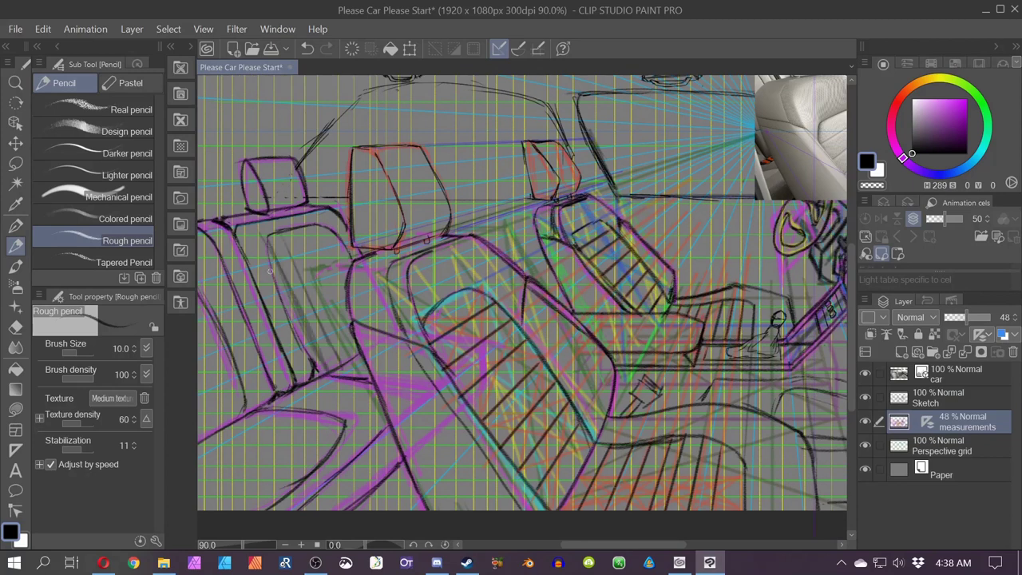
{"action": "left_click_drag", "start_coordinate": [199, 446], "coordinate": [334, 445]}
{"action": "left_click_drag", "start_coordinate": [343, 429], "coordinate": [226, 429]}
{"action": "scroll", "coordinate": [279, 259], "scroll_direction": "up", "scroll_amount": 5}
{"action": "left_click_drag", "start_coordinate": [260, 236], "coordinate": [329, 387]}
{"action": "key", "text": "ctrl+z"}
{"action": "scroll", "coordinate": [291, 290], "scroll_direction": "down", "scroll_amount": 6}
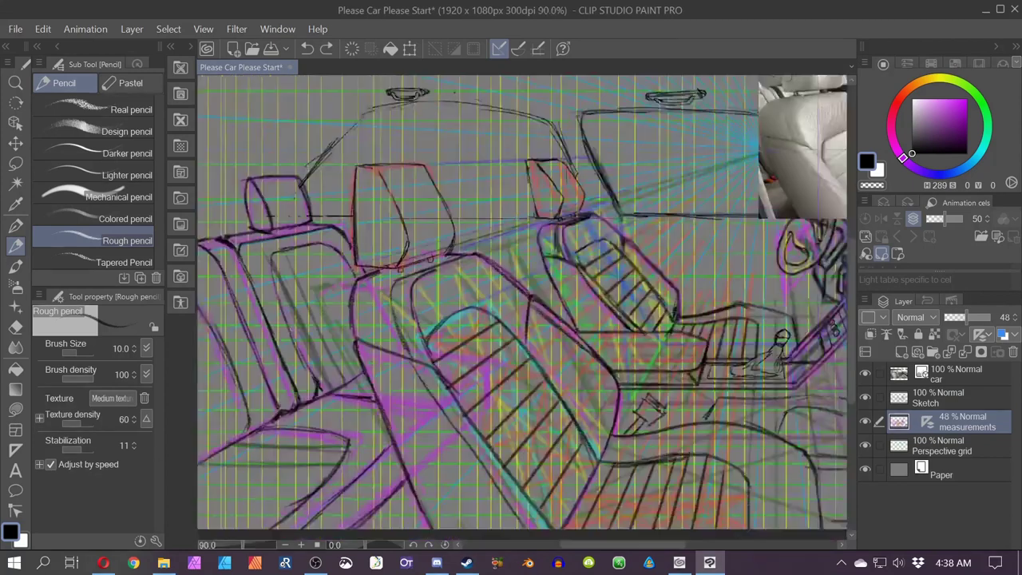
{"action": "scroll", "coordinate": [297, 287], "scroll_direction": "up", "scroll_amount": 7}
{"action": "key", "text": "e"}
{"action": "left_click_drag", "start_coordinate": [285, 275], "coordinate": [344, 419]}
{"action": "mouse_move", "coordinate": [322, 376]}
{"action": "left_mouse_down"}
{"action": "mouse_move", "coordinate": [267, 231]}
{"action": "mouse_move", "coordinate": [353, 413]}
{"action": "left_mouse_up"}
{"action": "key", "text": "p"}
{"action": "left_click_drag", "start_coordinate": [257, 214], "coordinate": [340, 393]}
{"action": "left_click_drag", "start_coordinate": [276, 185], "coordinate": [356, 422]}
{"action": "left_click_drag", "start_coordinate": [317, 305], "coordinate": [451, 235]}
{"action": "key", "text": "ctrl+z"}
{"action": "key", "text": "ctrl+z"}
{"action": "key", "text": "ctrl+z"}
{"action": "key", "text": "ctrl+z"}
{"action": "key", "text": "ctrl+z"}
{"action": "key", "text": "ctrl+z"}
- Draw straight purple guides down the backrest inset, and divide it with thin snapped perspective lines at brush size 5
{"action": "left_click", "coordinate": [966, 99]}
{"action": "left_click_drag", "start_coordinate": [256, 199], "coordinate": [358, 436]}
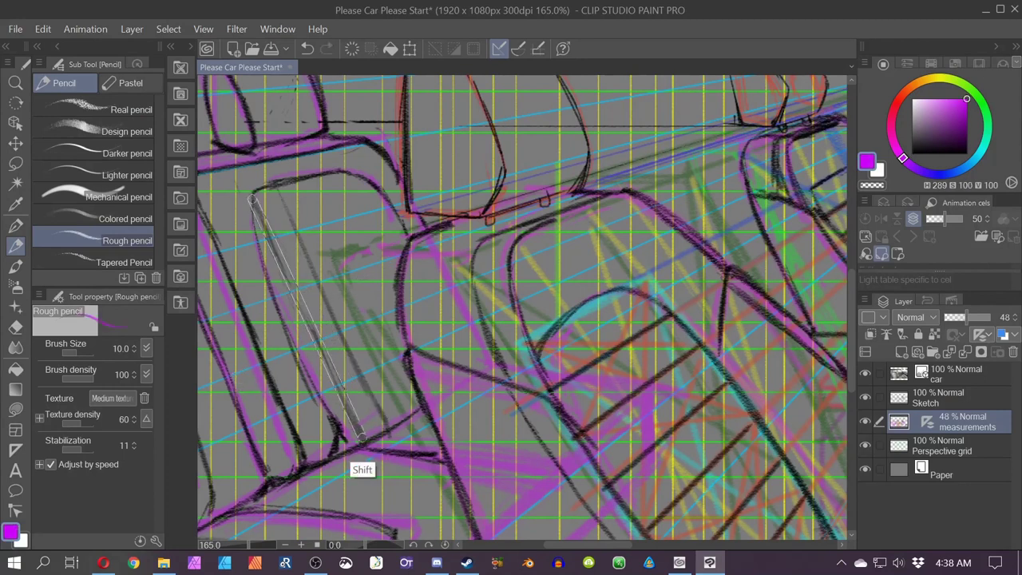
{"action": "left_click_drag", "start_coordinate": [281, 189], "coordinate": [390, 436]}
{"action": "key", "text": "["}
{"action": "key", "text": "ctrl+2"}
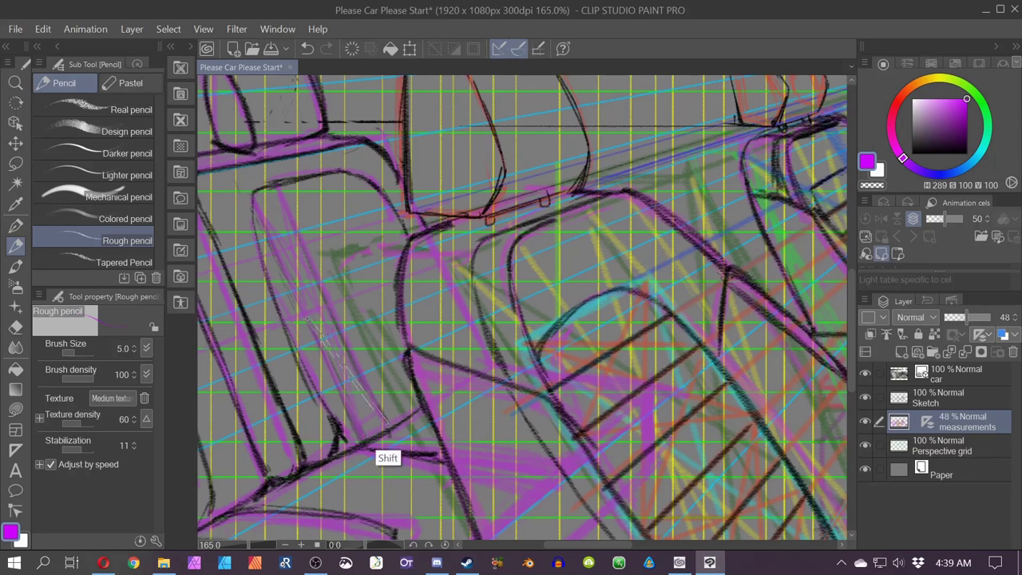
- Hide the perspective grid and draw thin green seam-spacing guides across the rear backrest and cushion, undoing the line that misses
{"action": "left_click", "coordinate": [976, 96]}
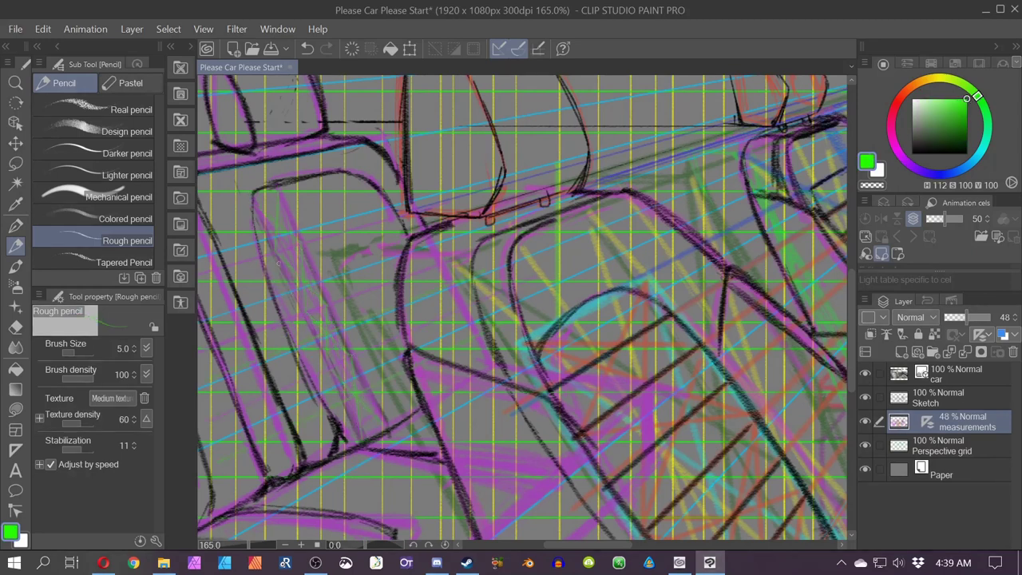
{"action": "scroll", "coordinate": [495, 148], "scroll_direction": "down", "scroll_amount": 5}
{"action": "left_click", "coordinate": [864, 445]}
{"action": "scroll", "coordinate": [447, 239], "scroll_direction": "up", "scroll_amount": 4}
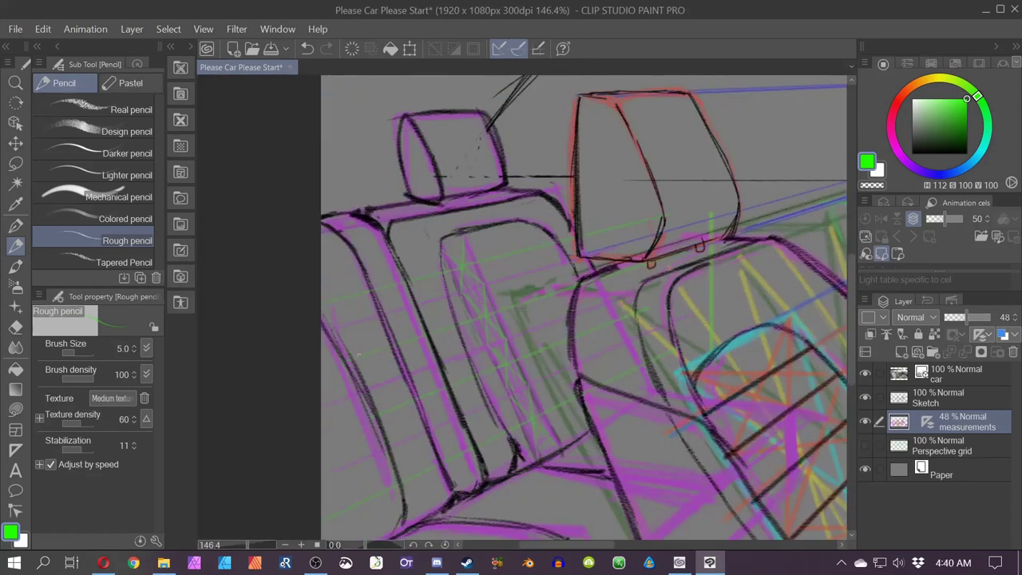
{"action": "left_click_drag", "start_coordinate": [479, 399], "coordinate": [412, 250]}
{"action": "key", "text": "e"}
{"action": "key", "text": "p"}
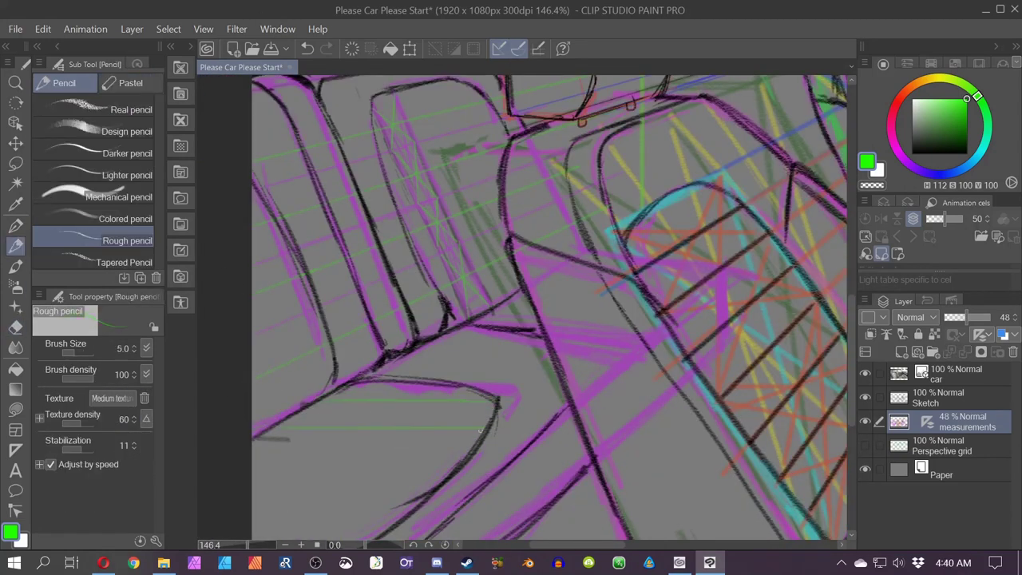
{"action": "left_click", "coordinate": [494, 401], "text": "shift"}
{"action": "left_click_drag", "start_coordinate": [455, 447], "coordinate": [483, 321]}
{"action": "key", "text": "ctrl+z"}
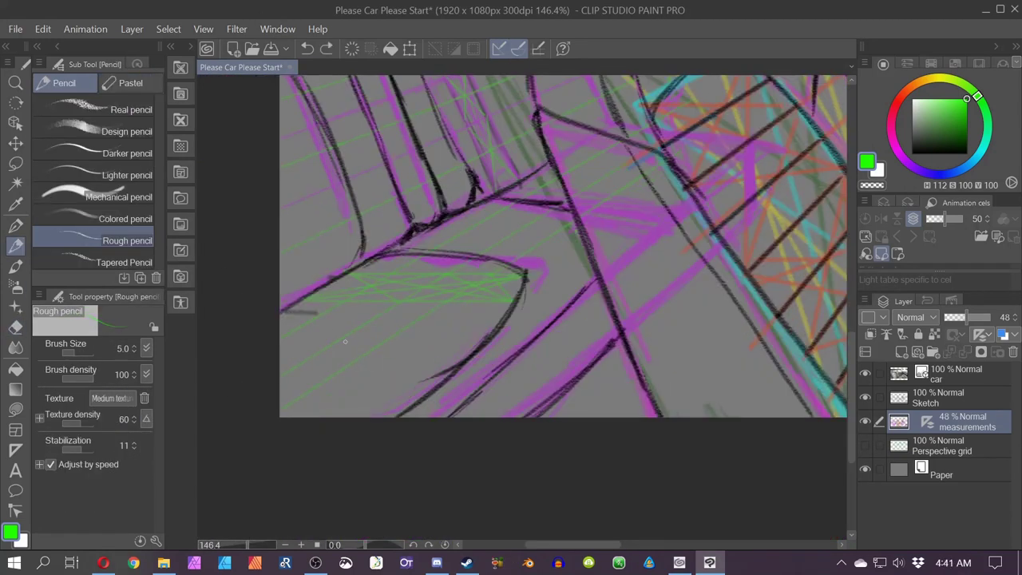
{"action": "left_click", "coordinate": [467, 358], "text": "shift"}
- Draw the black stitching seams across the rear cushion and backrest panels on the Sketch layer, following the green guides
{"action": "left_click", "coordinate": [950, 397]}
{"action": "left_click", "coordinate": [911, 154]}
{"action": "left_click_drag", "start_coordinate": [316, 417], "coordinate": [526, 273]}
{"action": "left_click_drag", "start_coordinate": [280, 408], "coordinate": [504, 263]}
{"action": "mouse_move", "coordinate": [280, 374]}
{"action": "left_mouse_down"}
{"action": "mouse_move", "coordinate": [472, 256]}
{"action": "mouse_move", "coordinate": [542, 442]}
{"action": "left_mouse_up"}
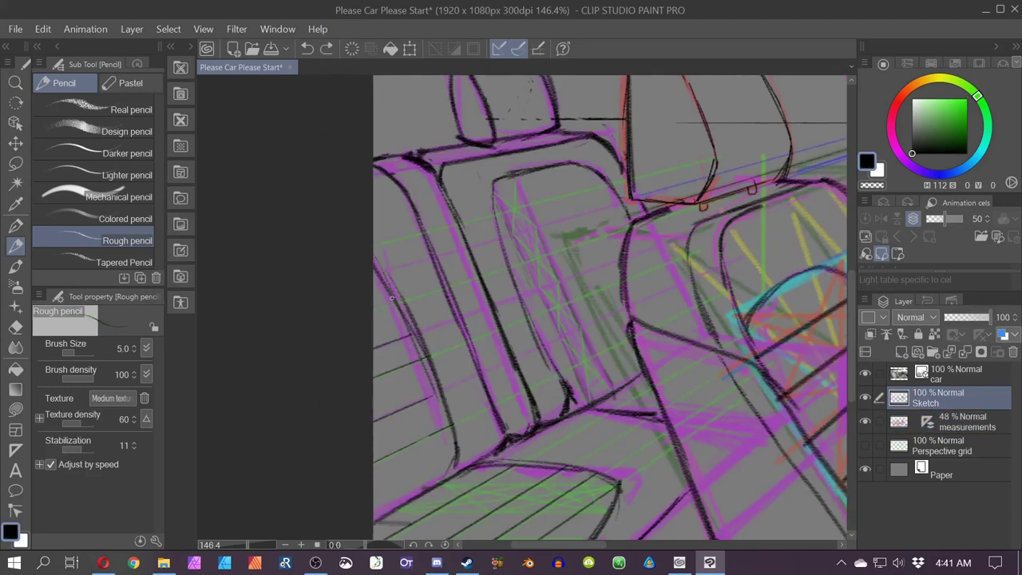
{"action": "left_click_drag", "start_coordinate": [551, 304], "coordinate": [438, 400]}
{"action": "left_click_drag", "start_coordinate": [393, 366], "coordinate": [523, 325]}
{"action": "scroll", "coordinate": [471, 424], "scroll_direction": "down", "scroll_amount": 3}
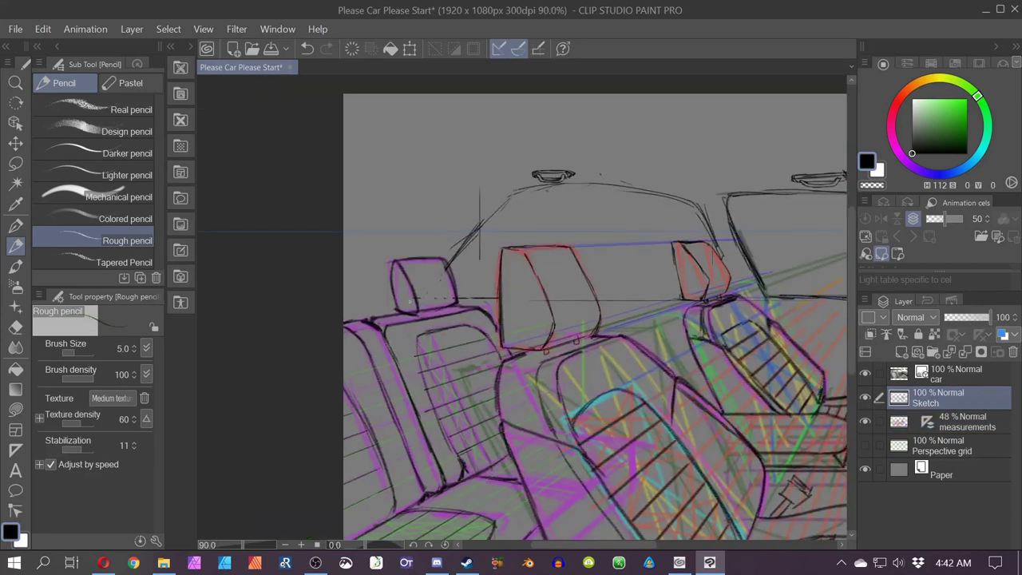
- Undo the stray vertical stroke and draw the pillar, top edge and rounded corner of the rearmost side window
{"action": "key", "text": "ctrl+z"}
{"action": "left_click", "coordinate": [519, 53]}
{"action": "left_click_drag", "start_coordinate": [489, 188], "coordinate": [434, 252]}
{"action": "left_click", "coordinate": [519, 51]}
{"action": "left_click_drag", "start_coordinate": [476, 175], "coordinate": [344, 159]}
{"action": "left_click_drag", "start_coordinate": [622, 247], "coordinate": [443, 247]}
{"action": "left_click", "coordinate": [519, 50]}
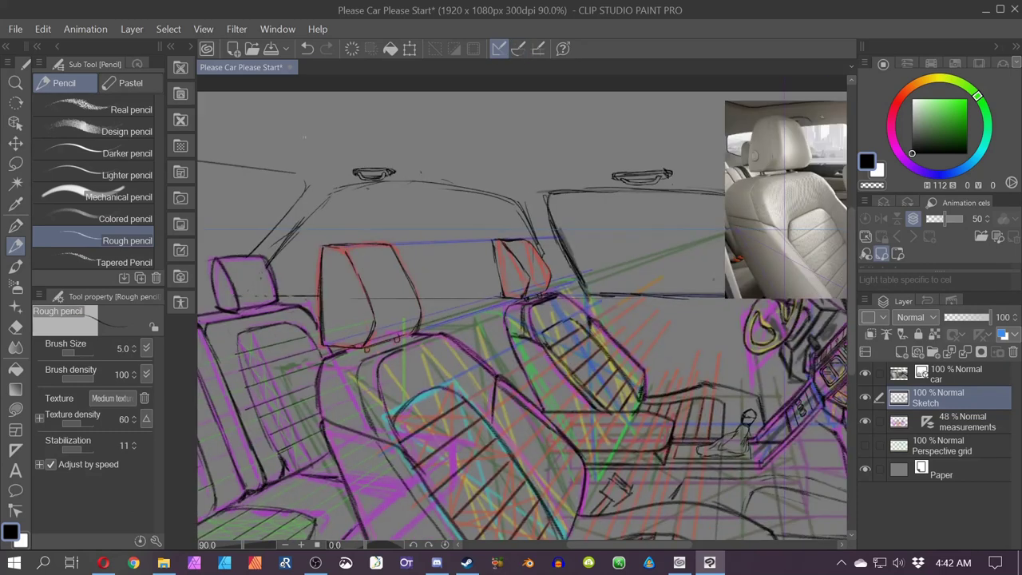
{"action": "left_click_drag", "start_coordinate": [335, 192], "coordinate": [479, 236]}
{"action": "left_click_drag", "start_coordinate": [438, 219], "coordinate": [449, 237]}
- Review the whole sketch with the car and measurements layers hidden, and show both layers again
{"action": "scroll", "coordinate": [495, 415], "scroll_direction": "down", "scroll_amount": 5}
{"action": "left_click_drag", "start_coordinate": [566, 463], "coordinate": [417, 384]}
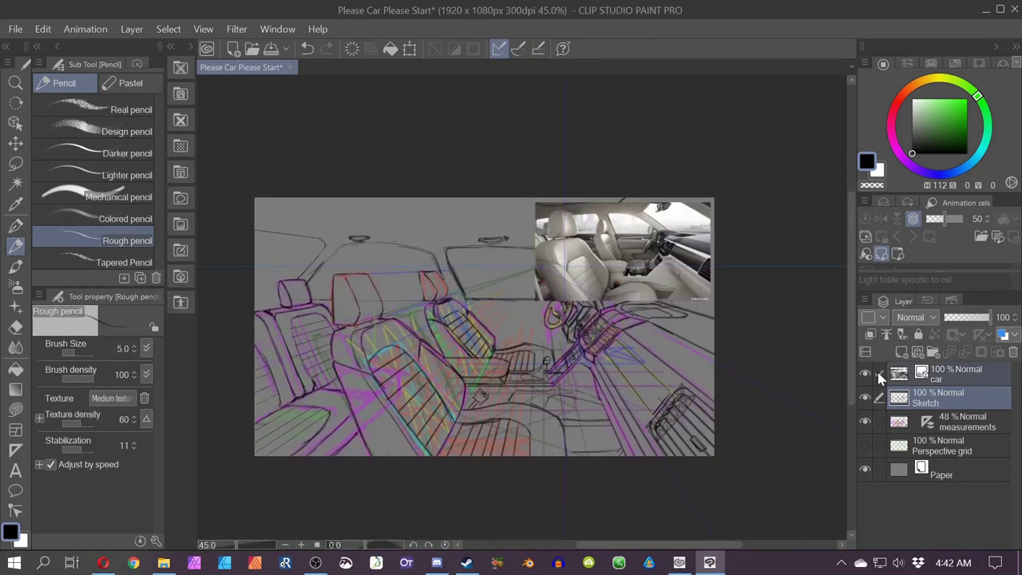
{"action": "left_click", "coordinate": [867, 374]}
{"action": "left_click", "coordinate": [964, 426]}
{"action": "left_click", "coordinate": [864, 422]}
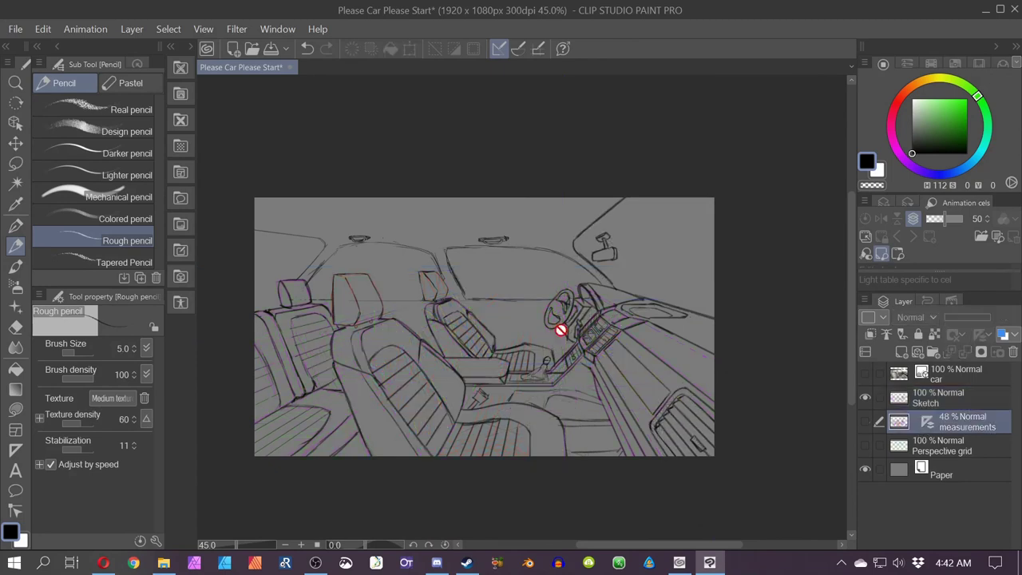
{"action": "scroll", "coordinate": [560, 331], "scroll_direction": "up", "scroll_amount": 1}
{"action": "left_click", "coordinate": [865, 421]}
{"action": "left_click", "coordinate": [864, 373]}
- Rough in the far door's panel, armrest and handle on the measurements layer, following the reference photo
{"action": "scroll", "coordinate": [685, 327], "scroll_direction": "up", "scroll_amount": 5}
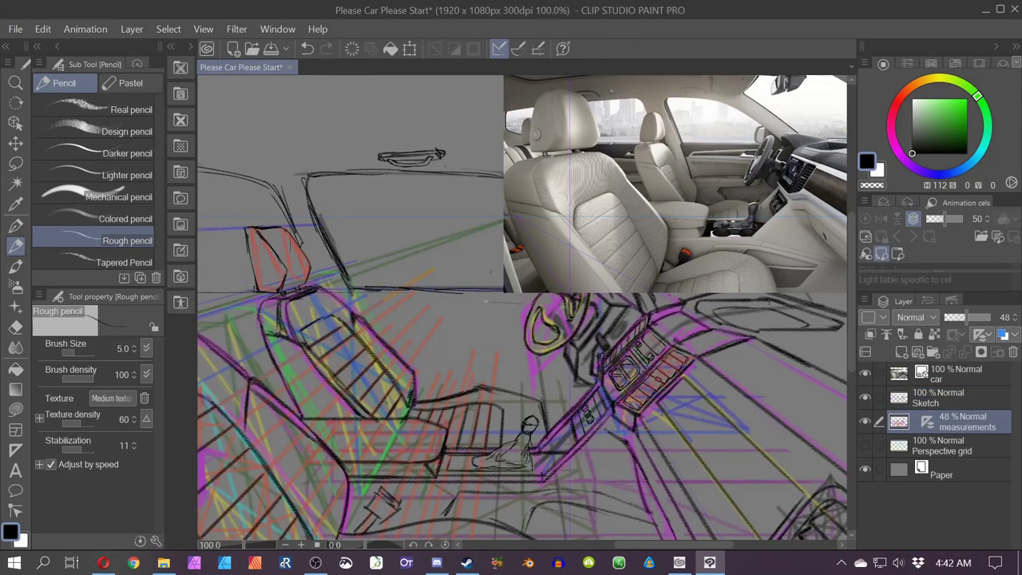
{"action": "mouse_move", "coordinate": [486, 300]}
{"action": "left_mouse_down"}
{"action": "mouse_move", "coordinate": [378, 304]}
{"action": "mouse_move", "coordinate": [519, 318]}
{"action": "left_mouse_up"}
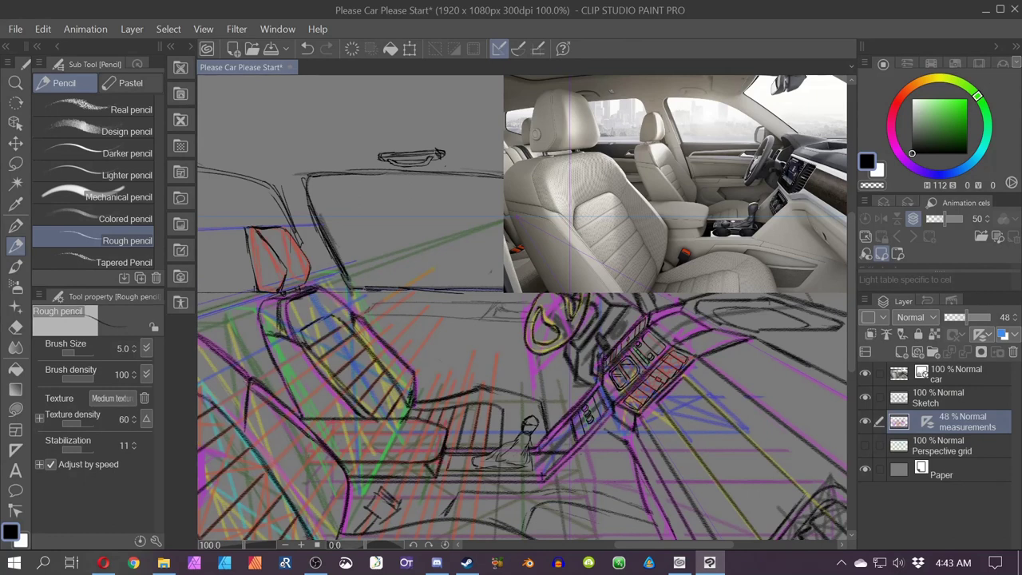
{"action": "mouse_move", "coordinate": [385, 320]}
{"action": "left_mouse_down"}
{"action": "mouse_move", "coordinate": [527, 326]}
{"action": "mouse_move", "coordinate": [405, 351]}
{"action": "left_mouse_up"}
{"action": "left_click_drag", "start_coordinate": [402, 358], "coordinate": [524, 361]}
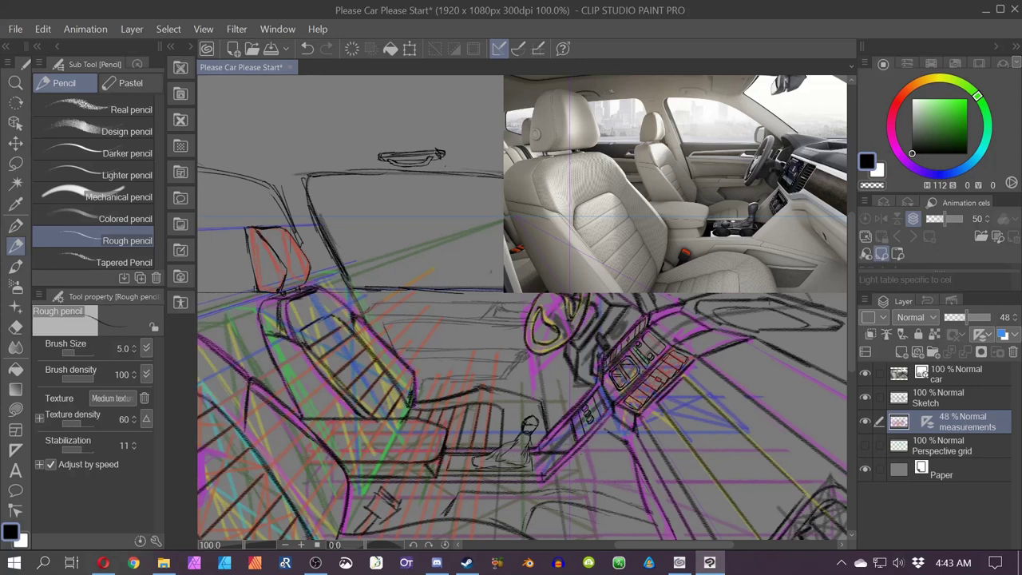
{"action": "left_click_drag", "start_coordinate": [479, 335], "coordinate": [512, 292]}
- Hide the car reference and draw the far door's trim, handle recess and lower pocket in black on the Sketch layer
{"action": "scroll", "coordinate": [683, 373], "scroll_direction": "down", "scroll_amount": 2}
{"action": "left_click", "coordinate": [864, 373]}
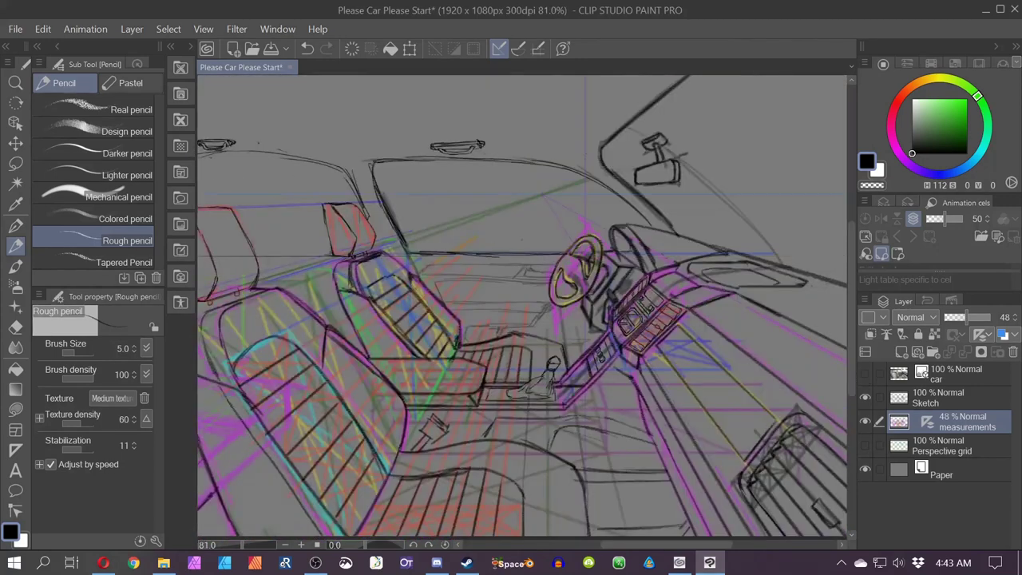
{"action": "left_click", "coordinate": [938, 397]}
{"action": "scroll", "coordinate": [460, 303], "scroll_direction": "up", "scroll_amount": 2}
{"action": "mouse_move", "coordinate": [597, 264]}
{"action": "left_mouse_down"}
{"action": "mouse_move", "coordinate": [603, 275]}
{"action": "mouse_move", "coordinate": [554, 283]}
{"action": "mouse_move", "coordinate": [635, 284]}
{"action": "mouse_move", "coordinate": [650, 252]}
{"action": "mouse_move", "coordinate": [642, 264]}
{"action": "mouse_move", "coordinate": [389, 249]}
{"action": "mouse_move", "coordinate": [367, 268]}
{"action": "left_mouse_up"}
{"action": "key", "text": "ctrl+z"}
{"action": "left_click_drag", "start_coordinate": [558, 278], "coordinate": [366, 269]}
{"action": "mouse_move", "coordinate": [550, 283]}
{"action": "left_mouse_down"}
{"action": "mouse_move", "coordinate": [403, 284]}
{"action": "mouse_move", "coordinate": [422, 326]}
{"action": "left_mouse_up"}
{"action": "mouse_move", "coordinate": [437, 321]}
{"action": "left_mouse_down"}
{"action": "mouse_move", "coordinate": [634, 329]}
{"action": "mouse_move", "coordinate": [438, 338]}
{"action": "left_mouse_up"}
{"action": "mouse_move", "coordinate": [637, 331]}
{"action": "left_mouse_down"}
{"action": "mouse_move", "coordinate": [600, 375]}
{"action": "mouse_move", "coordinate": [463, 378]}
{"action": "left_mouse_up"}
{"action": "left_click_drag", "start_coordinate": [464, 379], "coordinate": [476, 406]}
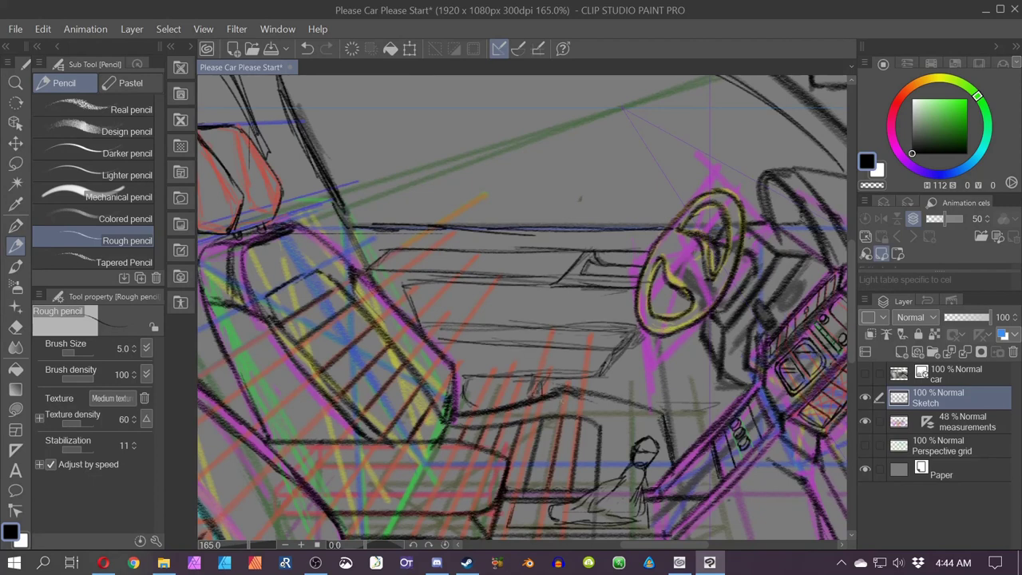
- Hide the measurements layer and lower the Sketch layer's opacity to 18%
{"action": "left_click", "coordinate": [867, 421]}
{"action": "key", "text": "ctrl+0"}
{"action": "left_click", "coordinate": [950, 317]}
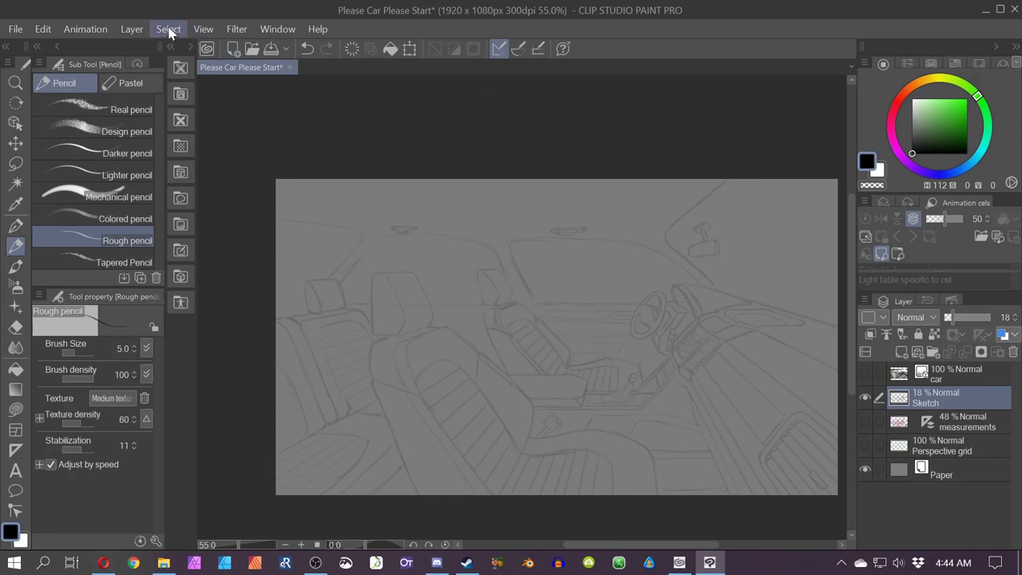
- Add a gradient map correction layer with the default black-to-white gradient above the Sketch layer and clip it to that layer
{"action": "left_click", "coordinate": [132, 29]}
{"action": "mouse_move", "coordinate": [164, 86]}
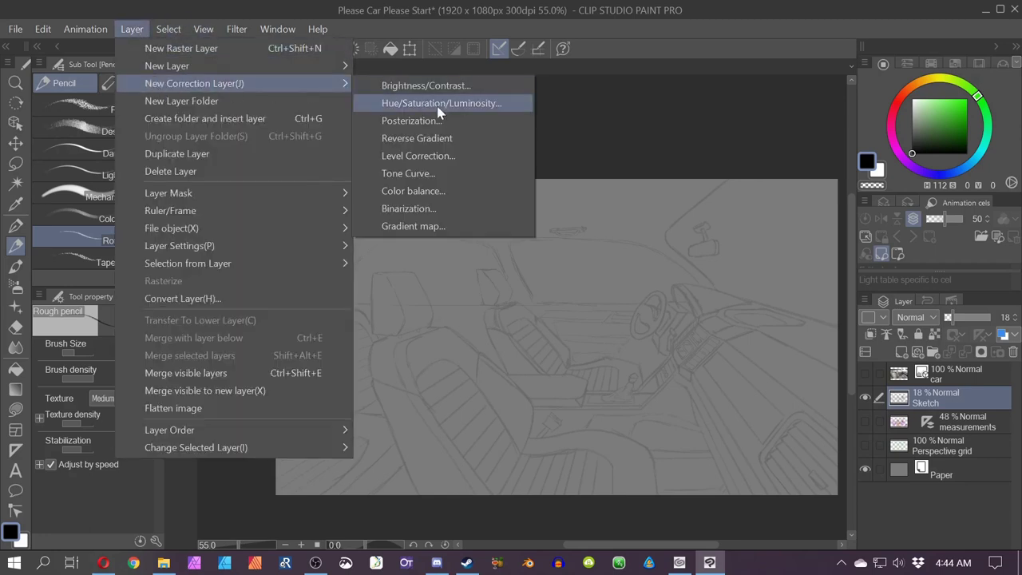
{"action": "left_click", "coordinate": [464, 226]}
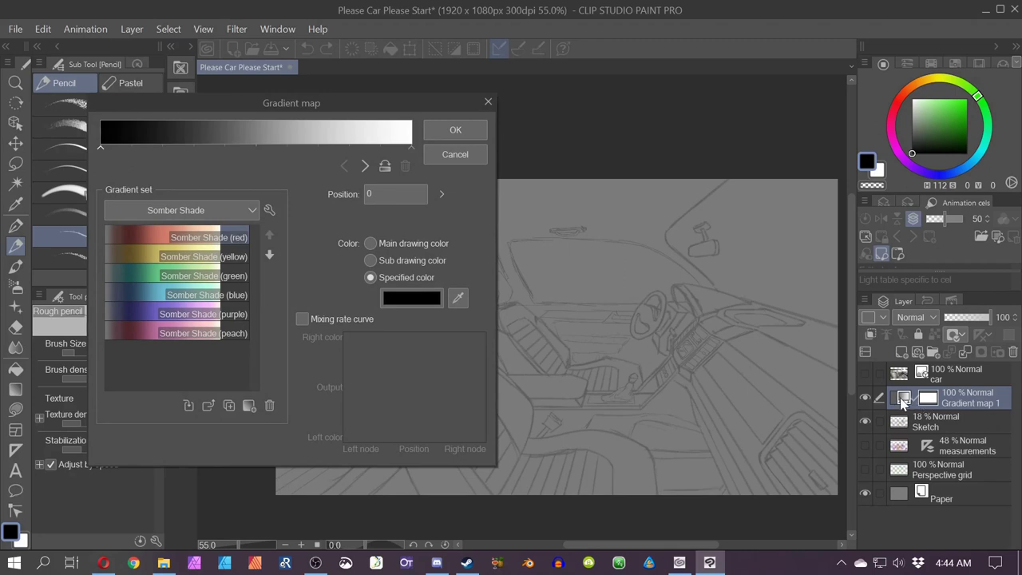
{"action": "left_click", "coordinate": [464, 130]}
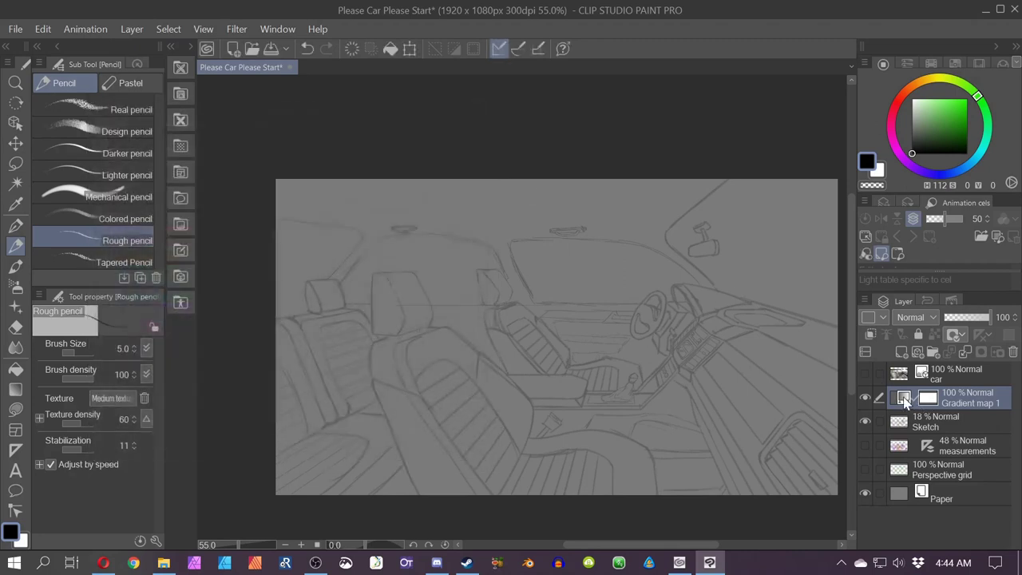
{"action": "right_click", "coordinate": [904, 400]}
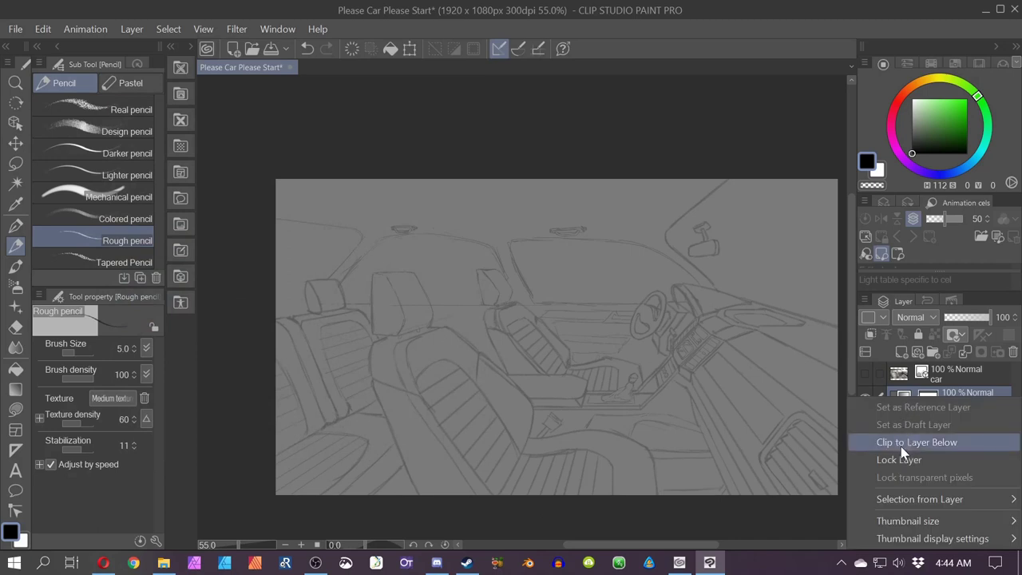
{"action": "left_click", "coordinate": [901, 446]}
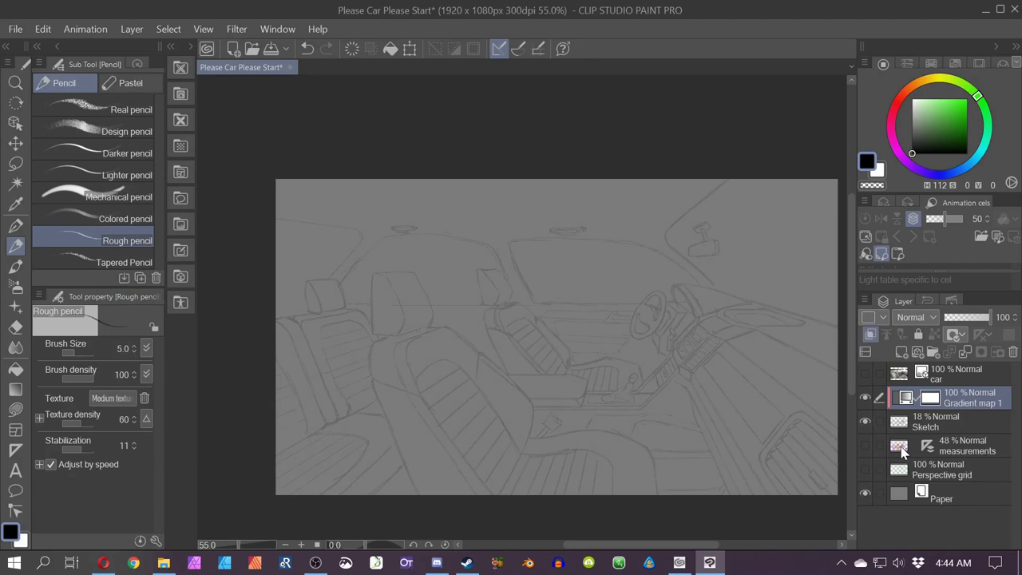
- Set the dark end of the gradient map to red so the sketch lines are recoloured
{"action": "double_click", "coordinate": [905, 399]}
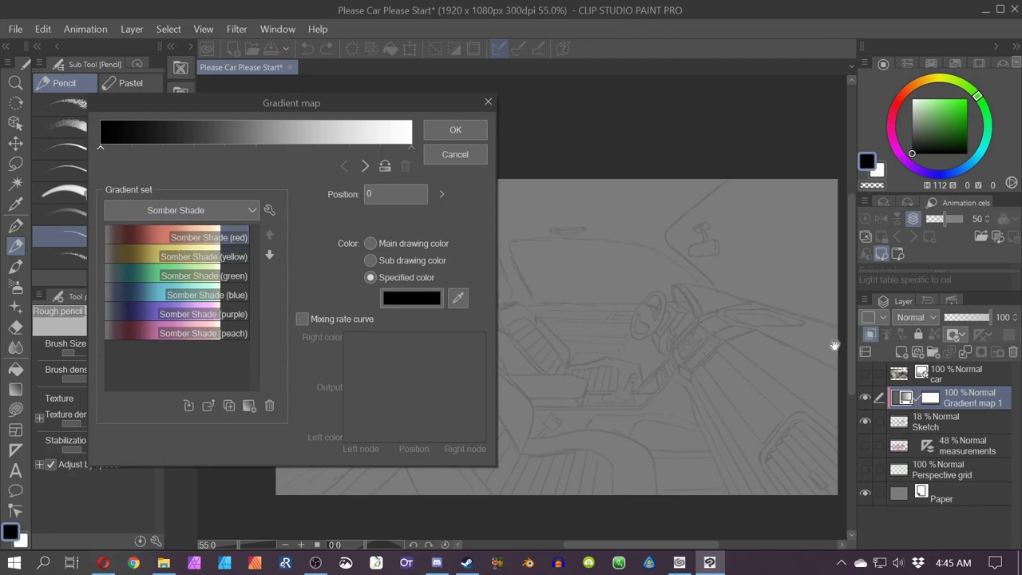
{"action": "left_click", "coordinate": [399, 299]}
{"action": "left_click_drag", "start_coordinate": [257, 129], "coordinate": [273, 116]}
{"action": "left_click", "coordinate": [462, 74]}
{"action": "left_click", "coordinate": [482, 125]}
{"action": "double_click", "coordinate": [905, 397]}
{"action": "left_click", "coordinate": [409, 299]}
{"action": "left_click", "coordinate": [451, 77]}
{"action": "left_click", "coordinate": [452, 134]}
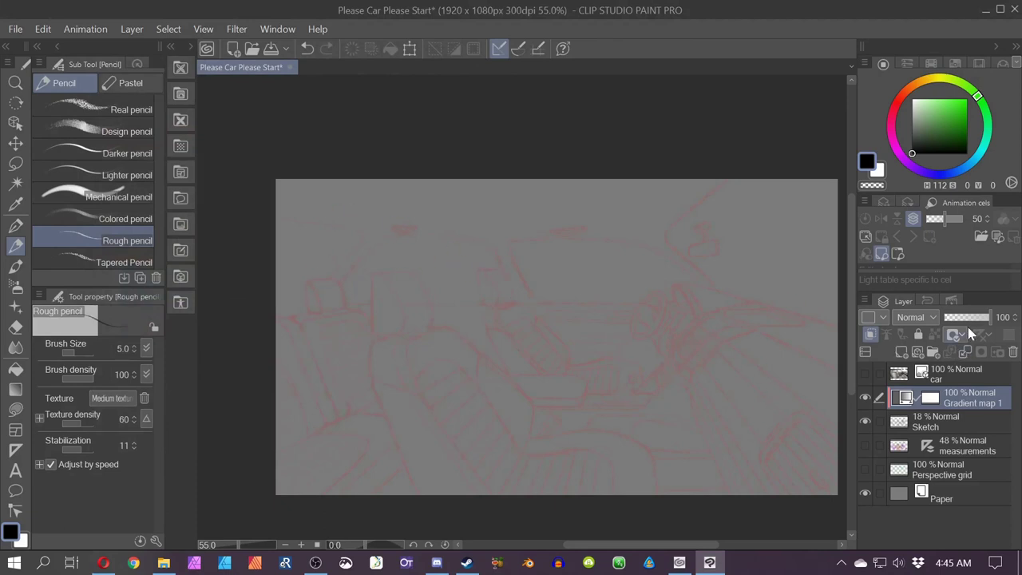
- Raise the Sketch layer's opacity to 31% and merge the gradient map down into it
{"action": "left_click", "coordinate": [903, 427]}
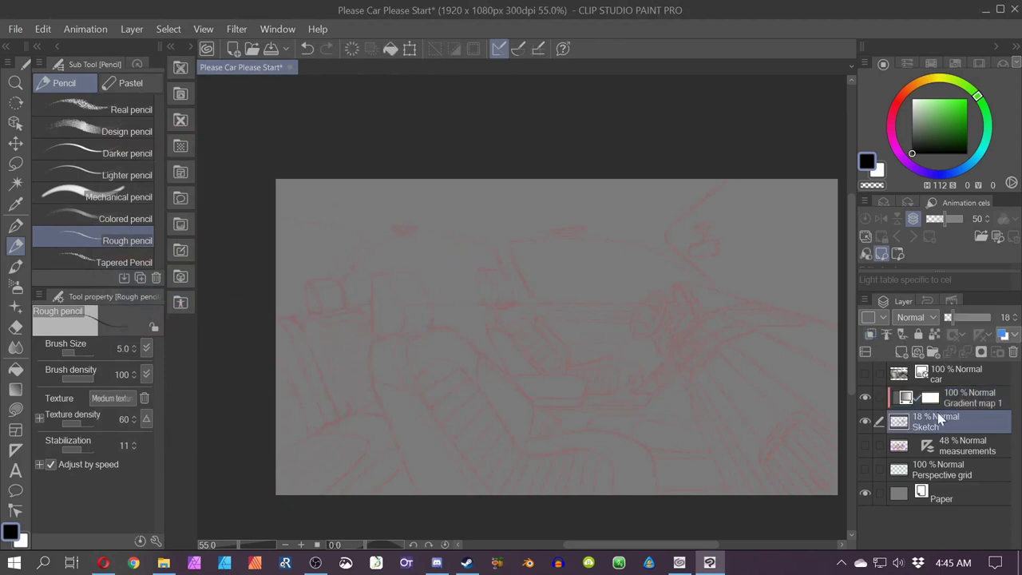
{"action": "left_click_drag", "start_coordinate": [952, 323], "coordinate": [956, 320]}
{"action": "left_click", "coordinate": [953, 406]}
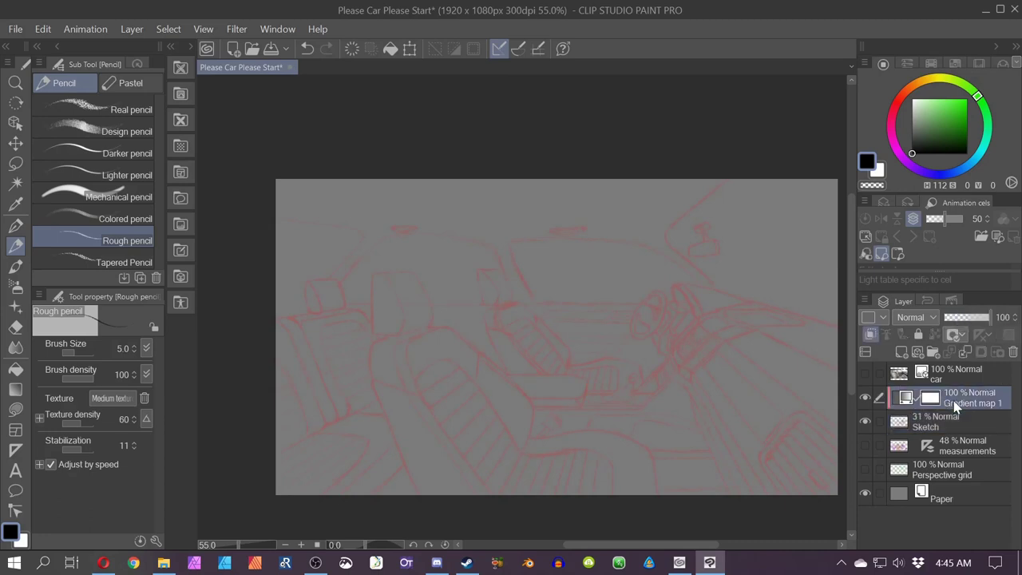
{"action": "key", "text": "ctrl+e"}
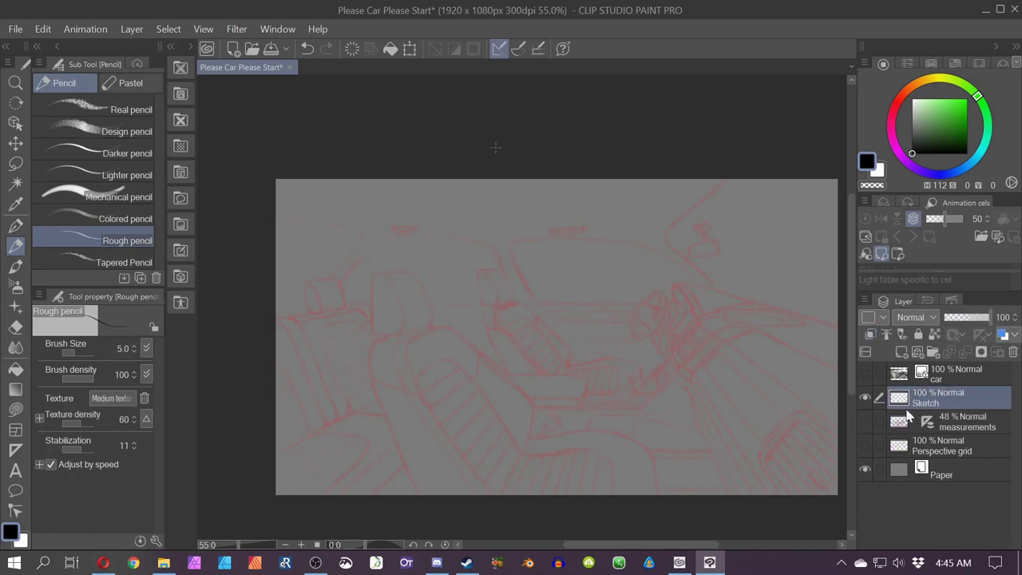
- Create a new vector layer directly above the Sketch layer
{"action": "scroll", "coordinate": [430, 226], "scroll_direction": "up", "scroll_amount": 4}
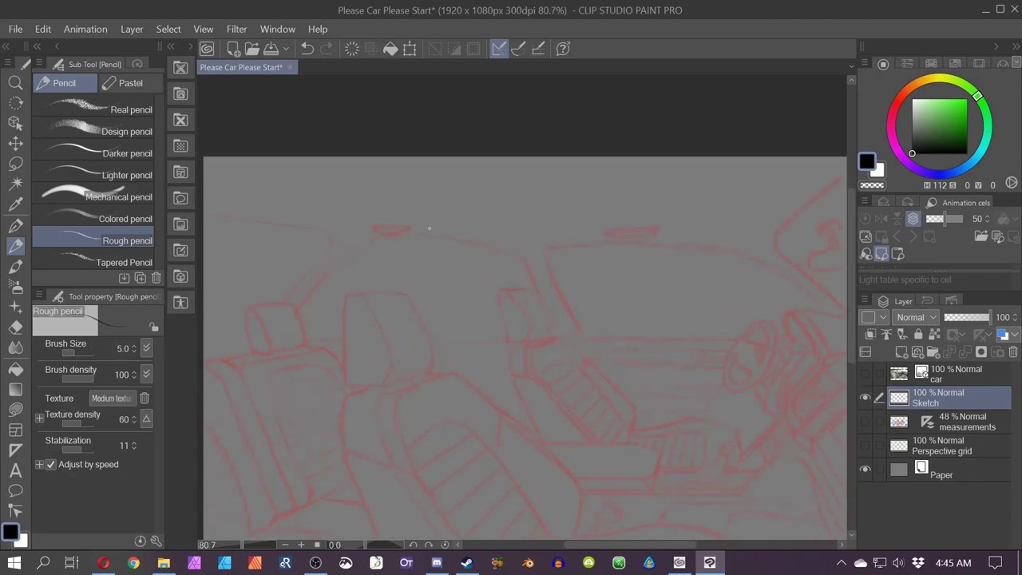
{"action": "left_click_drag", "start_coordinate": [592, 443], "coordinate": [351, 335]}
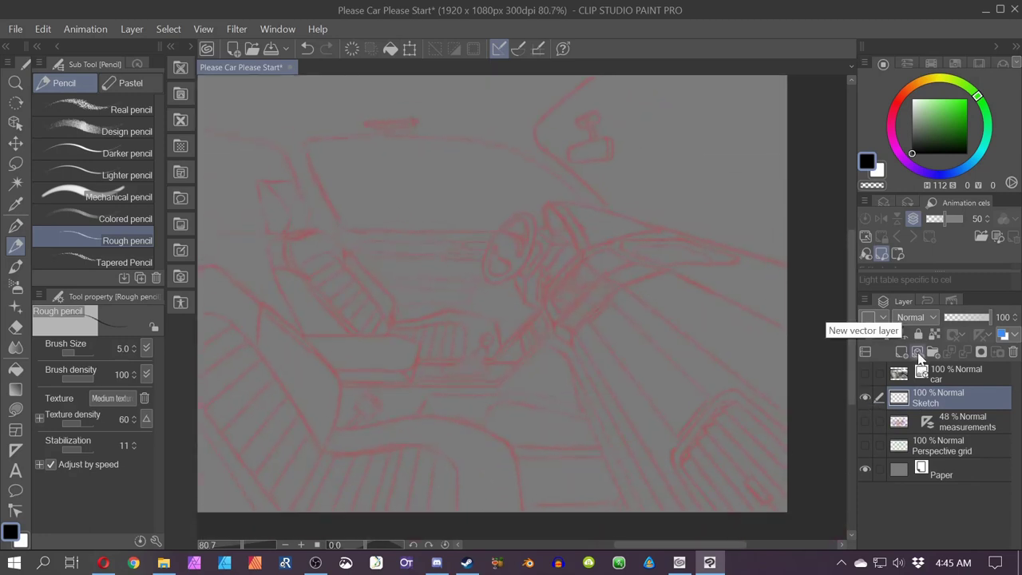
{"action": "left_click", "coordinate": [918, 356]}
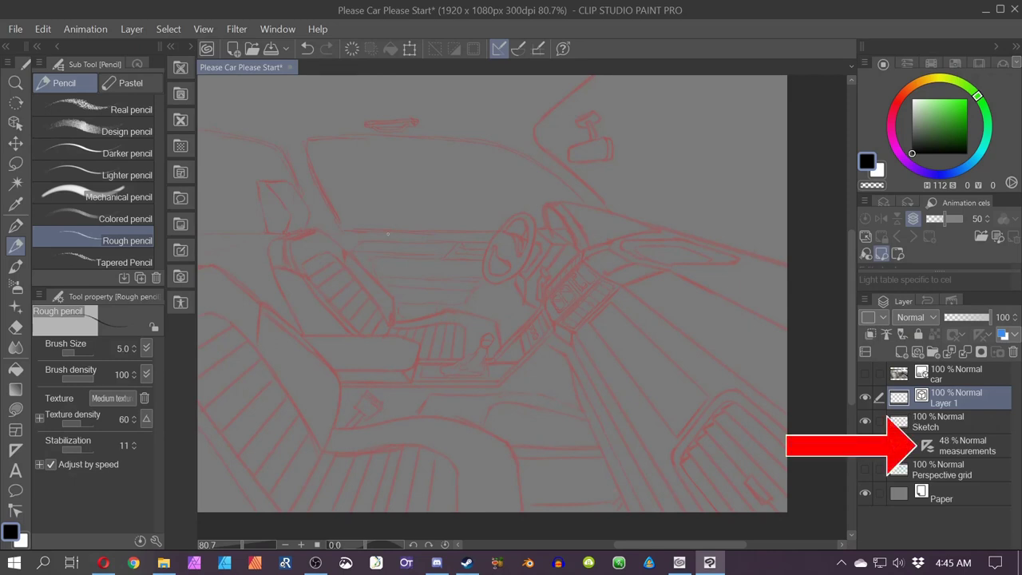
- Copy the perspective ruler from the measurements layer onto the new vector layer
{"action": "left_click_drag", "start_coordinate": [408, 259], "coordinate": [551, 327]}
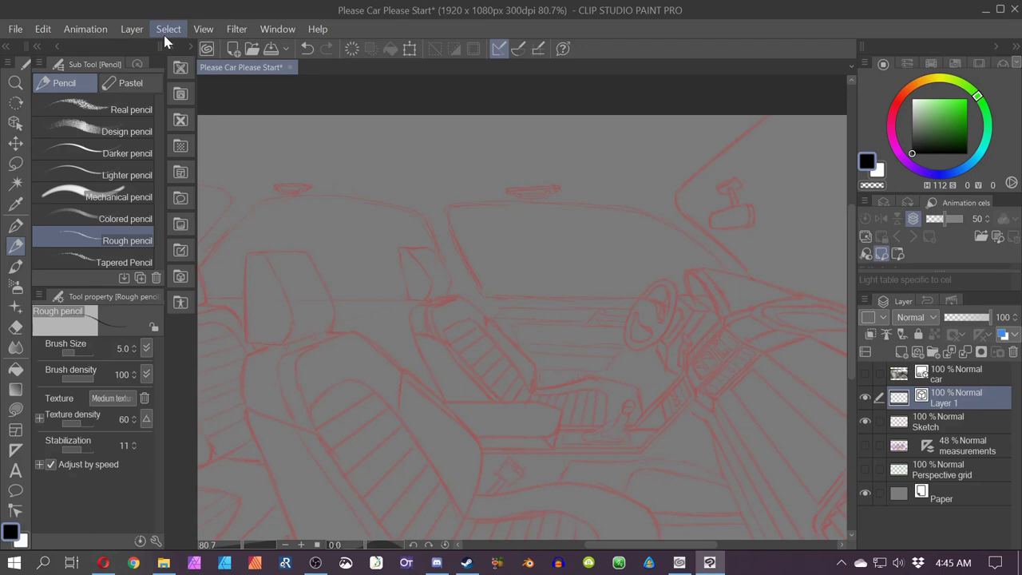
{"action": "left_click", "coordinate": [927, 447]}
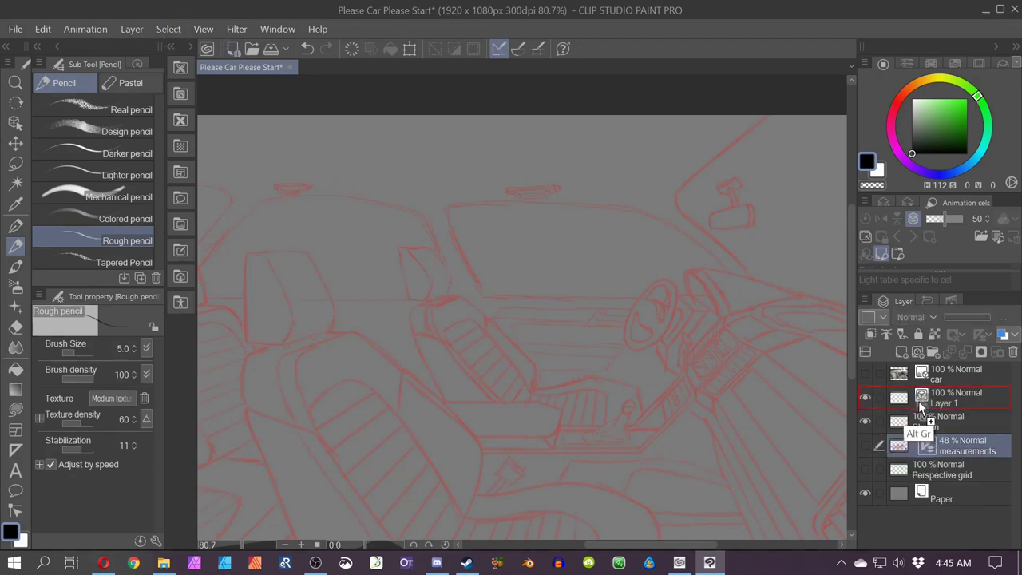
{"action": "left_click", "coordinate": [865, 374]}
{"action": "left_click", "coordinate": [865, 374]}
{"action": "left_click", "coordinate": [950, 375]}
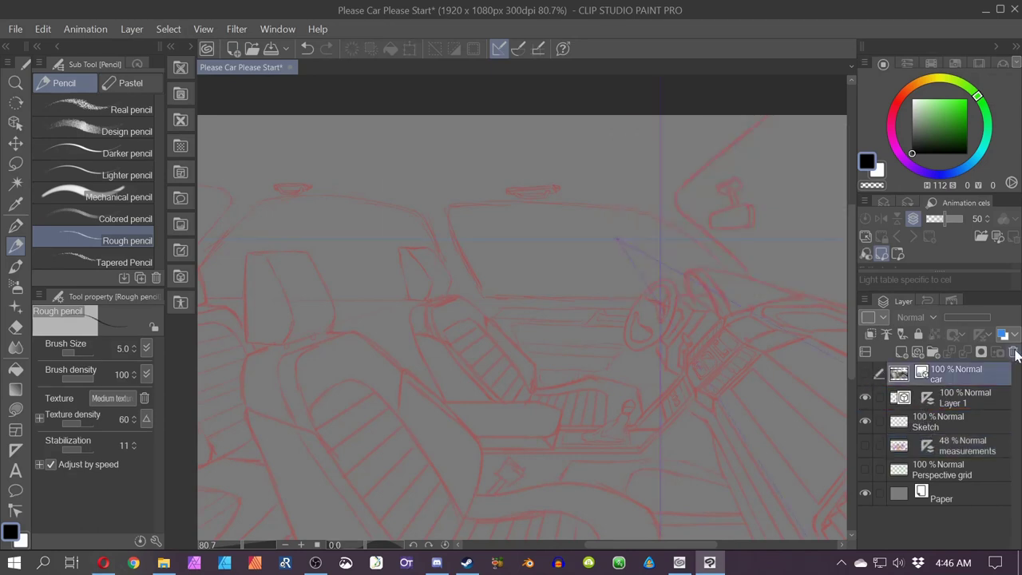
{"action": "left_click", "coordinate": [1013, 352]}
- Move the vector layer above the car reference layer and rename it Inks
{"action": "left_click", "coordinate": [552, 228]}
{"action": "key", "text": "space"}
{"action": "left_click_drag", "start_coordinate": [580, 344], "coordinate": [489, 270]}
{"action": "left_click", "coordinate": [928, 406]}
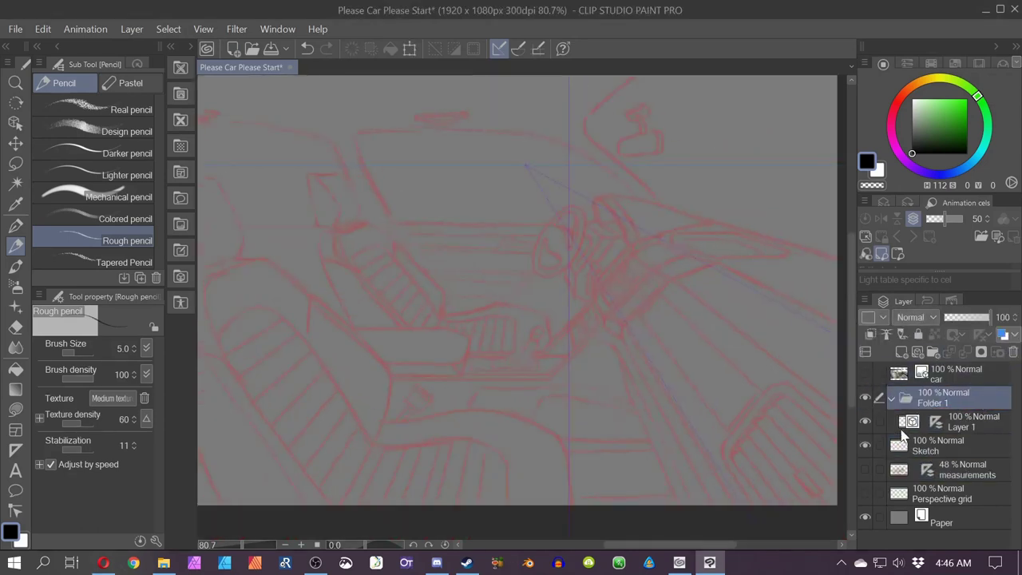
{"action": "mouse_move", "coordinate": [926, 383]}
{"action": "left_mouse_down"}
{"action": "mouse_move", "coordinate": [953, 367]}
{"action": "mouse_move", "coordinate": [940, 385]}
{"action": "left_mouse_up"}
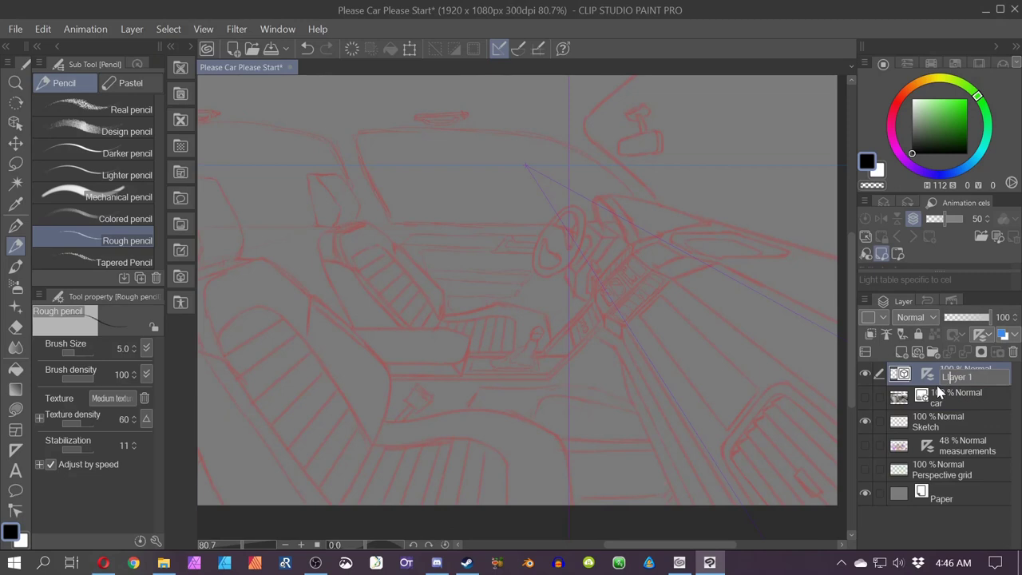
- With the G-pen at brush size 6, ink the long straight edges and a curved corner of the large slatted vent's outer frame
{"action": "left_click", "coordinate": [15, 226]}
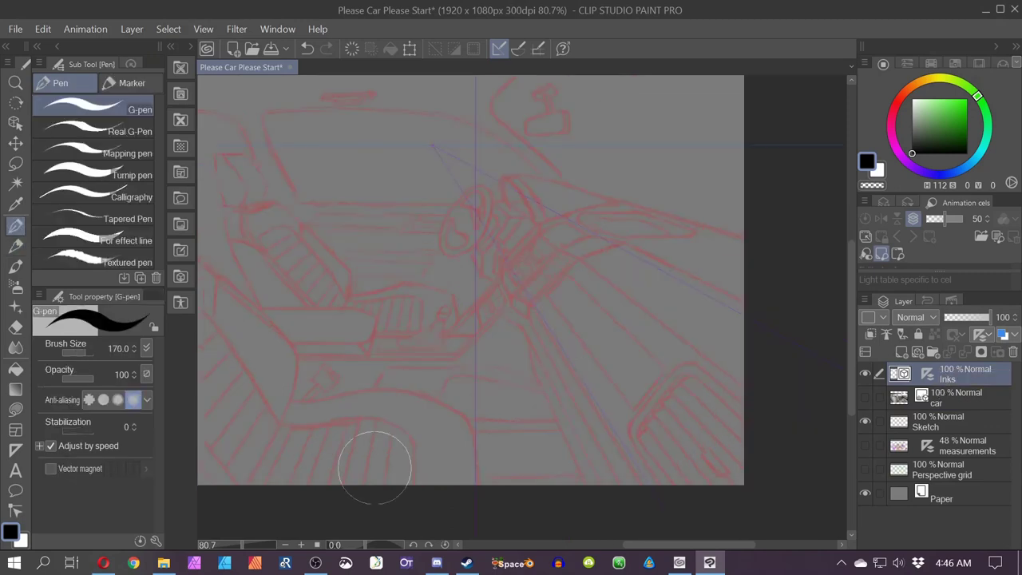
{"action": "left_click", "coordinate": [69, 352]}
{"action": "scroll", "coordinate": [706, 411], "scroll_direction": "up", "scroll_amount": 2}
{"action": "left_click_drag", "start_coordinate": [644, 264], "coordinate": [719, 330]}
{"action": "left_click_drag", "start_coordinate": [547, 378], "coordinate": [596, 446]}
{"action": "left_click", "coordinate": [517, 50]}
{"action": "left_click_drag", "start_coordinate": [552, 351], "coordinate": [614, 270]}
{"action": "scroll", "coordinate": [542, 356], "scroll_direction": "up", "scroll_amount": 3}
{"action": "key", "text": "ctrl+z"}
{"action": "key", "text": "ctrl+z"}
{"action": "mouse_move", "coordinate": [742, 172]}
{"action": "left_mouse_down"}
{"action": "mouse_move", "coordinate": [647, 228]}
{"action": "mouse_move", "coordinate": [679, 191]}
{"action": "mouse_move", "coordinate": [572, 321]}
{"action": "left_mouse_up"}
{"action": "key", "text": "ctrl+z"}
{"action": "key", "text": "ctrl+z"}
{"action": "left_click_drag", "start_coordinate": [688, 183], "coordinate": [560, 337]}
{"action": "key", "text": "ctrl+z"}
{"action": "key", "text": "ctrl+z"}
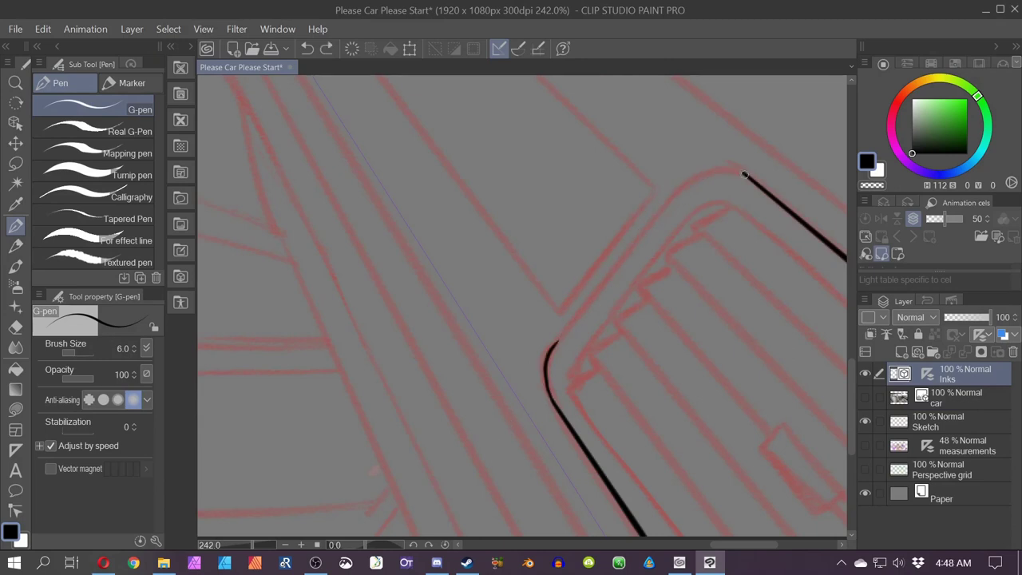
- Close the vent's outer frame by inking its slanted edge and remaining corner, and thicken the lines around both corners
{"action": "mouse_move", "coordinate": [674, 191]}
{"action": "left_mouse_down"}
{"action": "mouse_move", "coordinate": [549, 348]}
{"action": "mouse_move", "coordinate": [650, 222]}
{"action": "left_mouse_up"}
{"action": "left_click", "coordinate": [15, 508]}
{"action": "left_click_drag", "start_coordinate": [559, 343], "coordinate": [675, 193]}
{"action": "key", "text": "ctrl+z"}
{"action": "mouse_move", "coordinate": [600, 287]}
{"action": "left_mouse_down"}
{"action": "mouse_move", "coordinate": [548, 351]}
{"action": "mouse_move", "coordinate": [549, 391]}
{"action": "left_mouse_up"}
{"action": "left_click", "coordinate": [51, 343]}
{"action": "left_click_drag", "start_coordinate": [554, 345], "coordinate": [550, 398]}
{"action": "left_click_drag", "start_coordinate": [732, 169], "coordinate": [672, 196]}
{"action": "mouse_move", "coordinate": [672, 197]}
{"action": "left_mouse_down"}
{"action": "mouse_move", "coordinate": [552, 344]}
{"action": "mouse_move", "coordinate": [387, 276]}
{"action": "left_mouse_up"}
- Ink the thinner inner outline of the vent frame, parallel to the outer one, and correct its line points
{"action": "key", "text": "p"}
{"action": "key", "text": "ctrl+2"}
{"action": "mouse_move", "coordinate": [570, 169]}
{"action": "left_mouse_down"}
{"action": "mouse_move", "coordinate": [722, 300]}
{"action": "mouse_move", "coordinate": [522, 169]}
{"action": "left_mouse_up"}
{"action": "mouse_move", "coordinate": [531, 161]}
{"action": "left_mouse_down"}
{"action": "mouse_move", "coordinate": [397, 324]}
{"action": "mouse_move", "coordinate": [502, 493]}
{"action": "left_mouse_up"}
{"action": "left_click", "coordinate": [15, 508]}
{"action": "left_click", "coordinate": [91, 108]}
{"action": "left_click", "coordinate": [15, 226]}
- Ink the vent's parallel slats along the perspective ruler and add their stepped end edges inside the frame
{"action": "key", "text": "ctrl+2"}
{"action": "left_click_drag", "start_coordinate": [423, 317], "coordinate": [557, 493]}
{"action": "left_click_drag", "start_coordinate": [452, 284], "coordinate": [625, 493]}
{"action": "left_click_drag", "start_coordinate": [471, 243], "coordinate": [601, 389]}
{"action": "left_click_drag", "start_coordinate": [663, 461], "coordinate": [692, 493]}
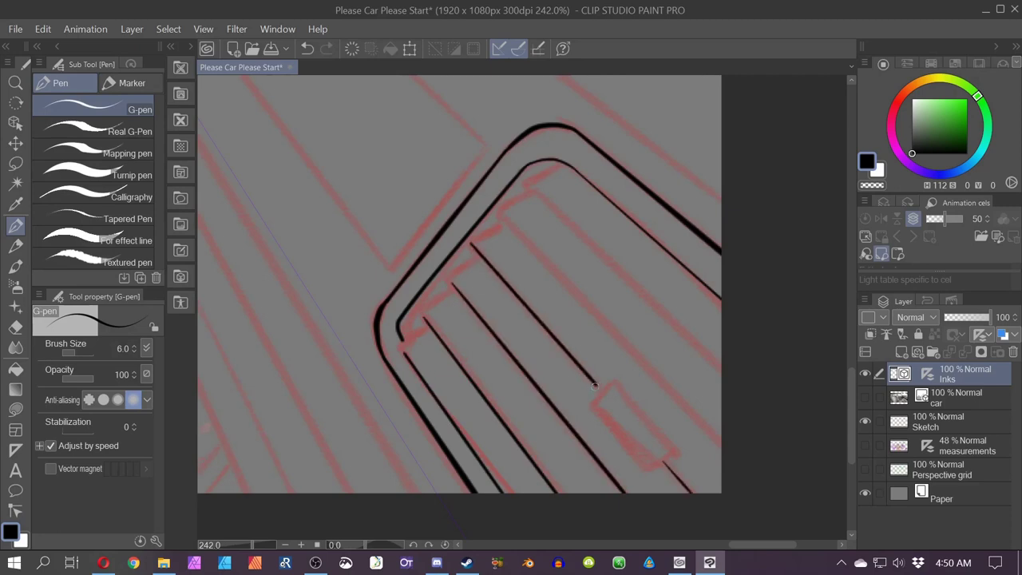
{"action": "left_click_drag", "start_coordinate": [526, 177], "coordinate": [399, 328]}
{"action": "left_click", "coordinate": [15, 508]}
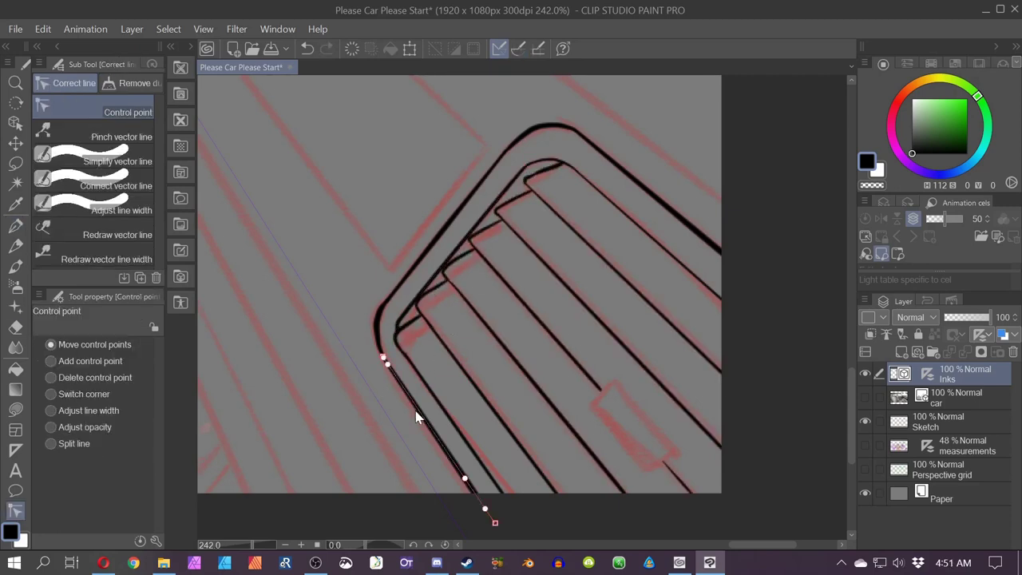
- Ink the small rounded adjustment tab on the vent's slat line
{"action": "left_click", "coordinate": [15, 226]}
{"action": "left_click_drag", "start_coordinate": [479, 399], "coordinate": [471, 381]}
{"action": "mouse_move", "coordinate": [607, 363]}
{"action": "left_mouse_down"}
{"action": "mouse_move", "coordinate": [665, 441]}
{"action": "mouse_move", "coordinate": [653, 447]}
{"action": "left_mouse_up"}
{"action": "key", "text": "ctrl+z"}
{"action": "key", "text": "ctrl+z"}
{"action": "left_click_drag", "start_coordinate": [610, 416], "coordinate": [630, 439]}
{"action": "left_click_drag", "start_coordinate": [615, 373], "coordinate": [661, 427]}
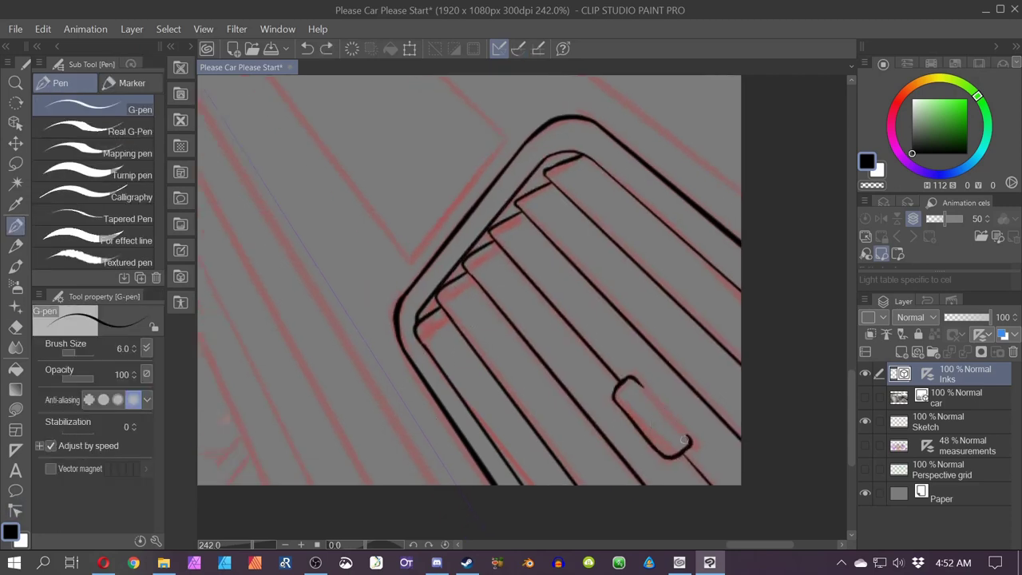
- With brush size 8, ink the angled edge from the top of the dashboard console and continue it straight past the vent
{"action": "scroll", "coordinate": [511, 319], "scroll_direction": "down", "scroll_amount": 3}
{"action": "key", "text": "bracketleft"}
{"action": "key", "text": "bracketleft"}
{"action": "key", "text": "bracketleft"}
{"action": "key", "text": "bracketleft"}
{"action": "left_click_drag", "start_coordinate": [348, 156], "coordinate": [347, 176]}
{"action": "key", "text": "ctrl+z"}
{"action": "left_click", "coordinate": [382, 204], "text": "shift"}
{"action": "left_click", "coordinate": [422, 222], "text": "shift"}
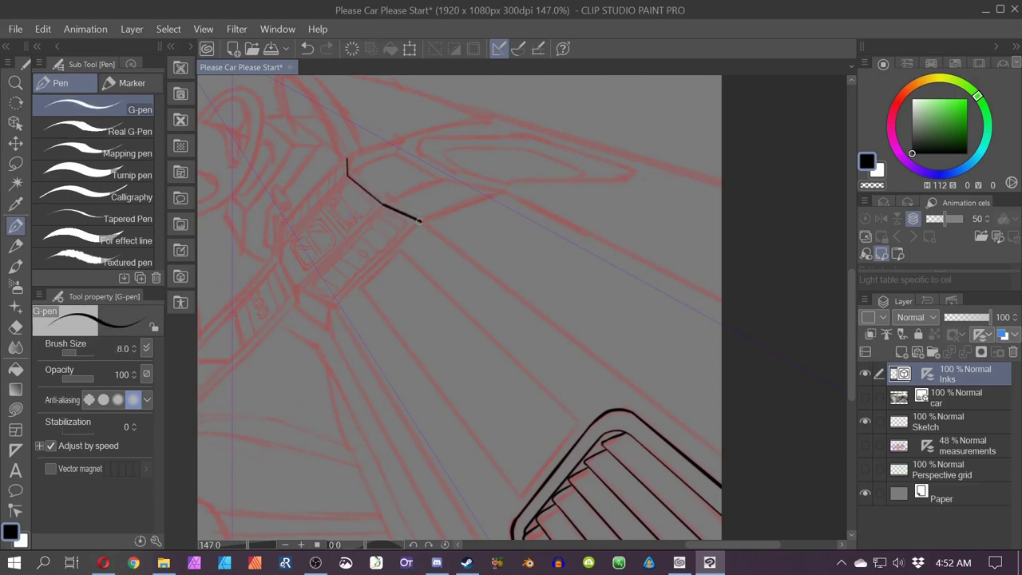
{"action": "left_click", "coordinate": [721, 457], "text": "shift"}
{"action": "scroll", "coordinate": [335, 144], "scroll_direction": "up", "scroll_amount": 7}
{"action": "key", "text": "y"}
{"action": "scroll", "coordinate": [367, 390], "scroll_direction": "down", "scroll_amount": 3}
{"action": "key", "text": "p"}
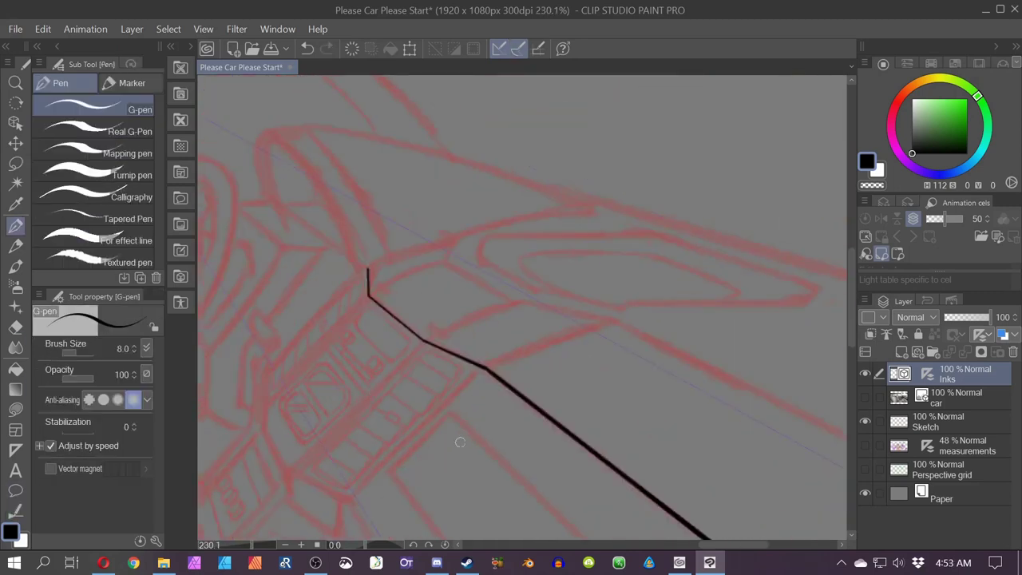
- With brush size 2, ink the four straight edges of the long rectangular panel between the console and the slatted vent
{"action": "left_click_drag", "start_coordinate": [458, 440], "coordinate": [402, 196]}
{"action": "key", "text": "bracketleft"}
{"action": "mouse_move", "coordinate": [324, 368]}
{"action": "left_mouse_down"}
{"action": "mouse_move", "coordinate": [436, 428]}
{"action": "mouse_move", "coordinate": [313, 356]}
{"action": "left_mouse_up"}
{"action": "left_click_drag", "start_coordinate": [318, 211], "coordinate": [379, 155]}
{"action": "left_click", "coordinate": [672, 431], "text": "shift"}
{"action": "left_click_drag", "start_coordinate": [672, 431], "coordinate": [661, 364]}
{"action": "left_click", "coordinate": [307, 148]}
{"action": "left_click", "coordinate": [556, 485], "text": "shift"}
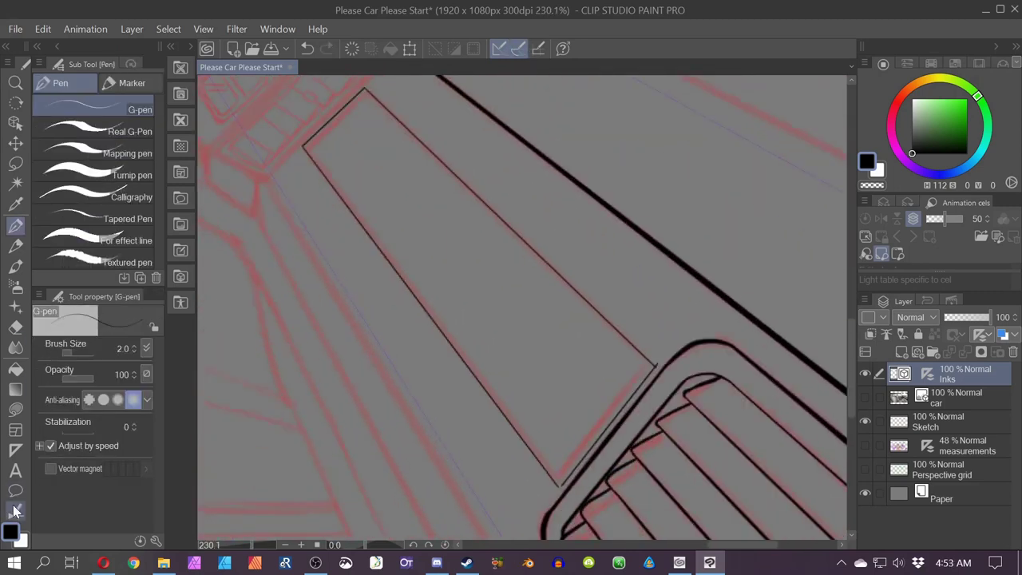
- Move the line end points at the panel's vent-side corners so the panel outline closes
{"action": "key", "text": "y"}
{"action": "scroll", "coordinate": [551, 492], "scroll_direction": "up", "scroll_amount": 4}
{"action": "left_click", "coordinate": [570, 473], "text": "alt"}
{"action": "left_click_drag", "start_coordinate": [538, 517], "coordinate": [573, 471]}
{"action": "left_click_drag", "start_coordinate": [758, 240], "coordinate": [716, 319]}
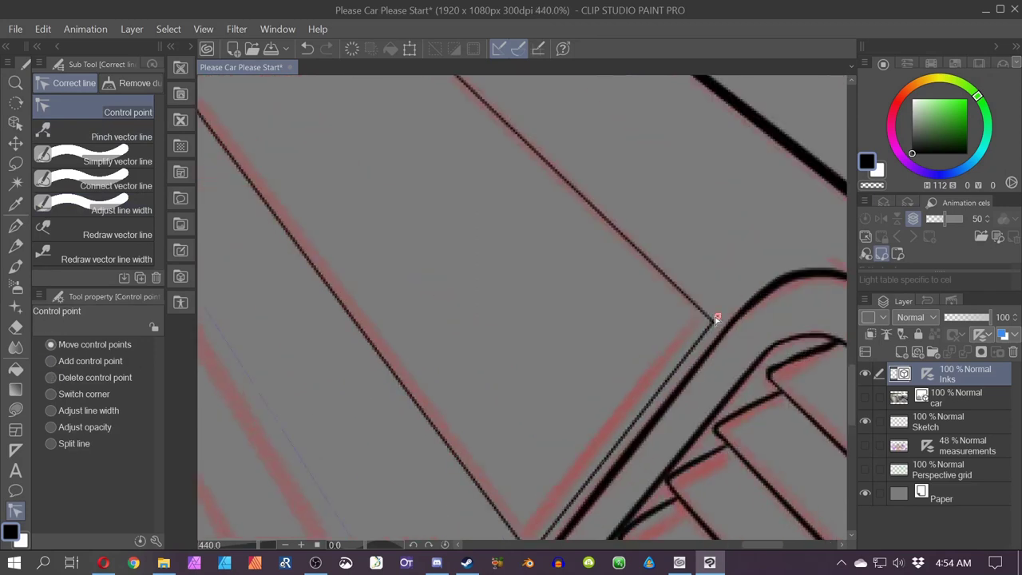
- Ink the console vent strip's outer long edge beside the rectangular panel, ending in a short vertical line
{"action": "left_click_drag", "start_coordinate": [265, 369], "coordinate": [538, 496]}
{"action": "key", "text": "p"}
{"action": "left_click", "coordinate": [600, 124]}
{"action": "left_click", "coordinate": [348, 377], "text": "shift"}
{"action": "left_click", "coordinate": [348, 458], "text": "shift"}
{"action": "mouse_move", "coordinate": [348, 458]}
{"action": "left_mouse_down"}
{"action": "mouse_move", "coordinate": [520, 325]}
{"action": "mouse_move", "coordinate": [481, 437]}
{"action": "left_mouse_up"}
{"action": "scroll", "coordinate": [481, 437], "scroll_direction": "down", "scroll_amount": 2}
{"action": "key", "text": "y"}
{"action": "key", "text": "p"}
- With brush size 3, ink the edge between the console's control panel and vent strip, plus the narrow side face at its end
{"action": "left_click", "coordinate": [596, 156]}
{"action": "left_click", "coordinate": [407, 338], "text": "shift"}
{"action": "left_click", "coordinate": [408, 378], "text": "shift"}
{"action": "key", "text": "ctrl+2"}
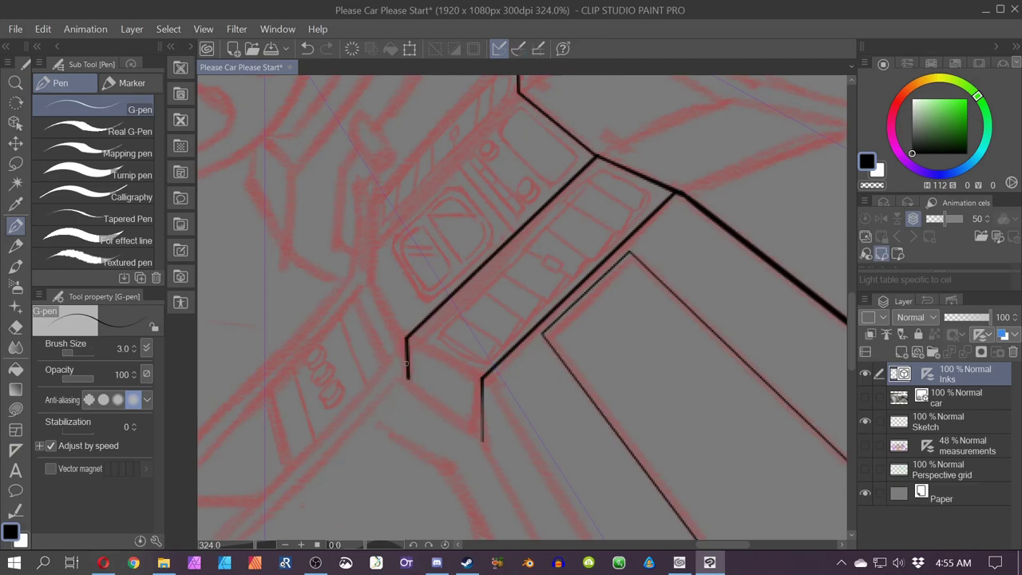
{"action": "key", "text": "e"}
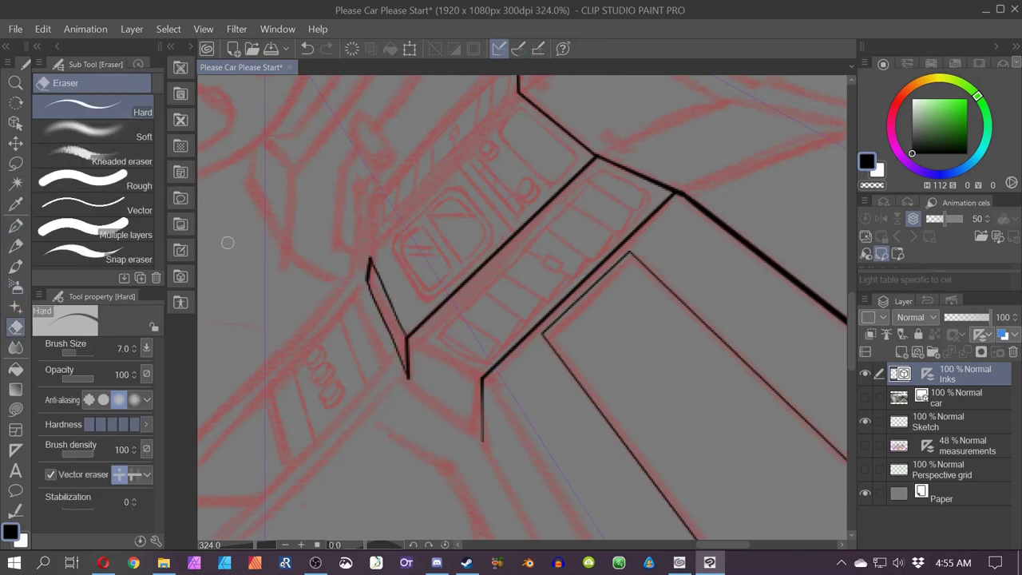
- Close the end face below the console vent strip with connected straight lines
{"action": "key", "text": "p"}
{"action": "left_click", "coordinate": [408, 379]}
{"action": "left_click", "coordinate": [482, 441], "text": "shift"}
{"action": "left_click", "coordinate": [482, 378], "text": "shift"}
{"action": "left_click", "coordinate": [407, 339], "text": "shift"}
{"action": "left_click_drag", "start_coordinate": [407, 338], "coordinate": [437, 380]}
- Thicken the outer line of the console's narrow side face by 0.3 with Adjust line width
{"action": "key", "text": "y"}
{"action": "left_click_drag", "start_coordinate": [436, 392], "coordinate": [440, 414]}
{"action": "left_click", "coordinate": [51, 344]}
{"action": "left_click_drag", "start_coordinate": [404, 341], "coordinate": [436, 418]}
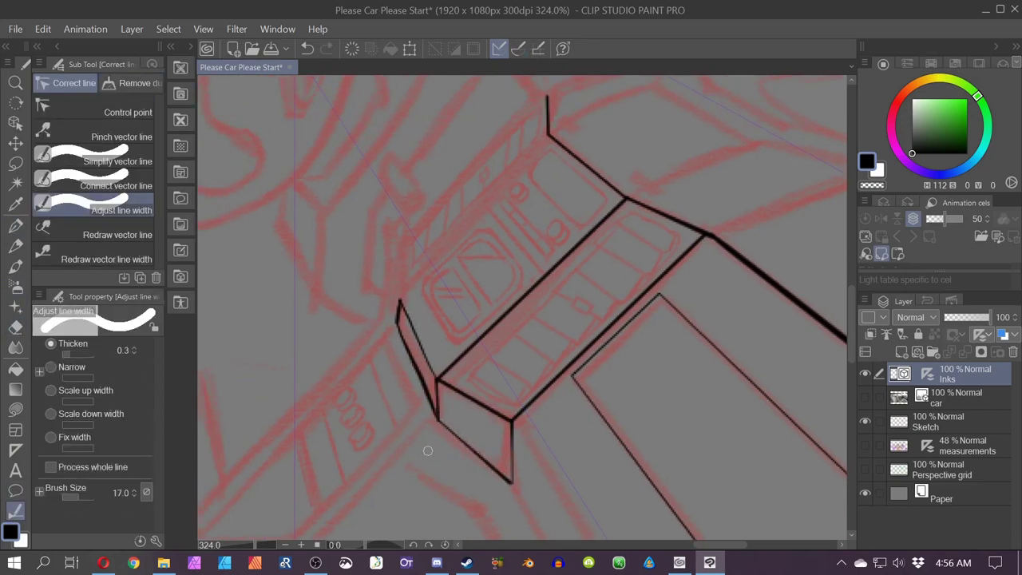
- Ink the control panel's remaining long edge as a straight line and narrow it by 0.1 with Adjust line width
{"action": "key", "text": "p"}
{"action": "mouse_move", "coordinate": [548, 168]}
{"action": "left_mouse_down"}
{"action": "mouse_move", "coordinate": [563, 221]}
{"action": "mouse_move", "coordinate": [454, 310]}
{"action": "left_mouse_up"}
{"action": "left_click", "coordinate": [563, 188]}
{"action": "left_click", "coordinate": [414, 349], "text": "shift"}
{"action": "key", "text": "y"}
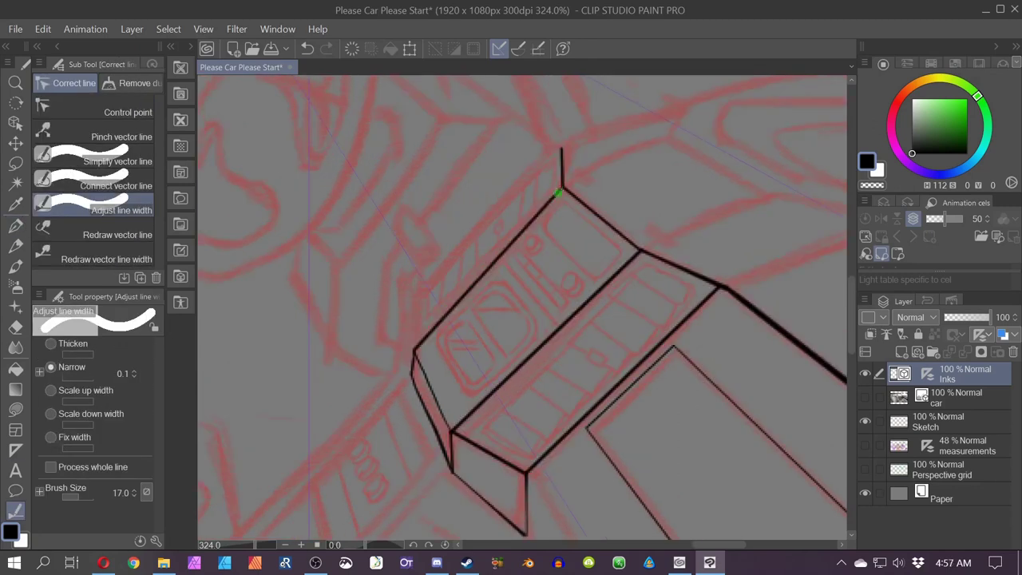
{"action": "left_click_drag", "start_coordinate": [561, 193], "coordinate": [416, 336]}
- Ink a four-sided display outline at the upper end of the control panel and align its corner points
{"action": "key", "text": "p"}
{"action": "left_click_drag", "start_coordinate": [539, 227], "coordinate": [580, 267]}
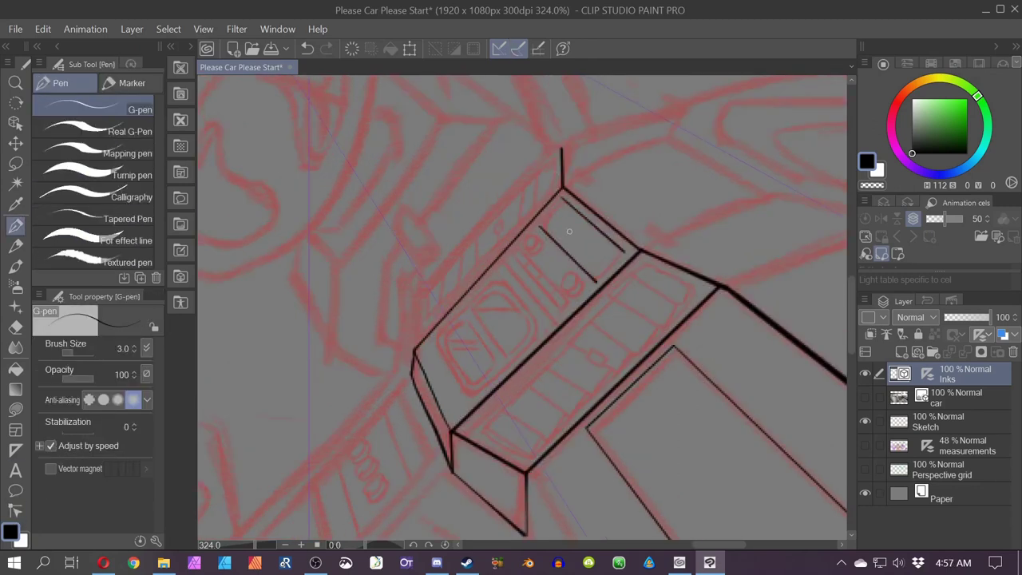
{"action": "scroll", "coordinate": [569, 231], "scroll_direction": "up", "scroll_amount": 3}
{"action": "left_click_drag", "start_coordinate": [667, 269], "coordinate": [616, 321]}
{"action": "left_click", "coordinate": [508, 214], "text": "shift"}
{"action": "key", "text": "y"}
{"action": "left_click_drag", "start_coordinate": [514, 220], "coordinate": [508, 213]}
{"action": "key", "text": "y"}
{"action": "left_click_drag", "start_coordinate": [666, 272], "coordinate": [619, 320]}
- Erase the display outline's sharp corners and redraw them rounded
{"action": "key", "text": "e"}
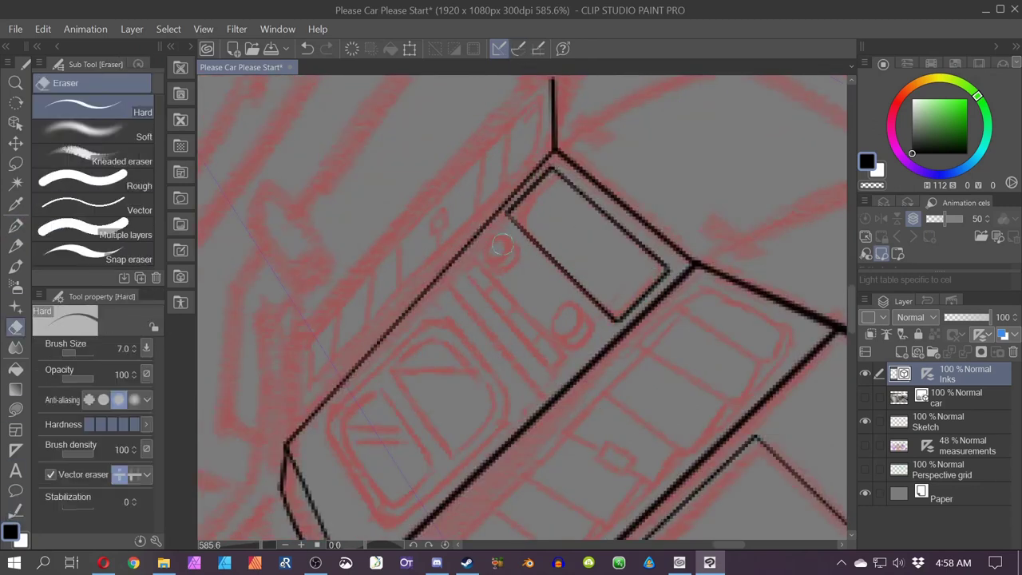
{"action": "key", "text": "p"}
{"action": "left_click_drag", "start_coordinate": [513, 207], "coordinate": [516, 224]}
{"action": "left_click_drag", "start_coordinate": [544, 175], "coordinate": [558, 172]}
{"action": "left_click_drag", "start_coordinate": [663, 262], "coordinate": [663, 278]}
- Ink the two round knobs and the narrow slot next to the display
{"action": "scroll", "coordinate": [489, 312], "scroll_direction": "up", "scroll_amount": 2}
{"action": "mouse_move", "coordinate": [612, 320]}
{"action": "left_mouse_down"}
{"action": "mouse_move", "coordinate": [623, 319]}
{"action": "mouse_move", "coordinate": [620, 303]}
{"action": "mouse_move", "coordinate": [588, 348]}
{"action": "left_mouse_up"}
{"action": "mouse_move", "coordinate": [503, 198]}
{"action": "left_mouse_down"}
{"action": "mouse_move", "coordinate": [484, 237]}
{"action": "mouse_move", "coordinate": [597, 382]}
{"action": "left_mouse_up"}
{"action": "key", "text": "ctrl+2"}
{"action": "left_click_drag", "start_coordinate": [447, 244], "coordinate": [582, 399]}
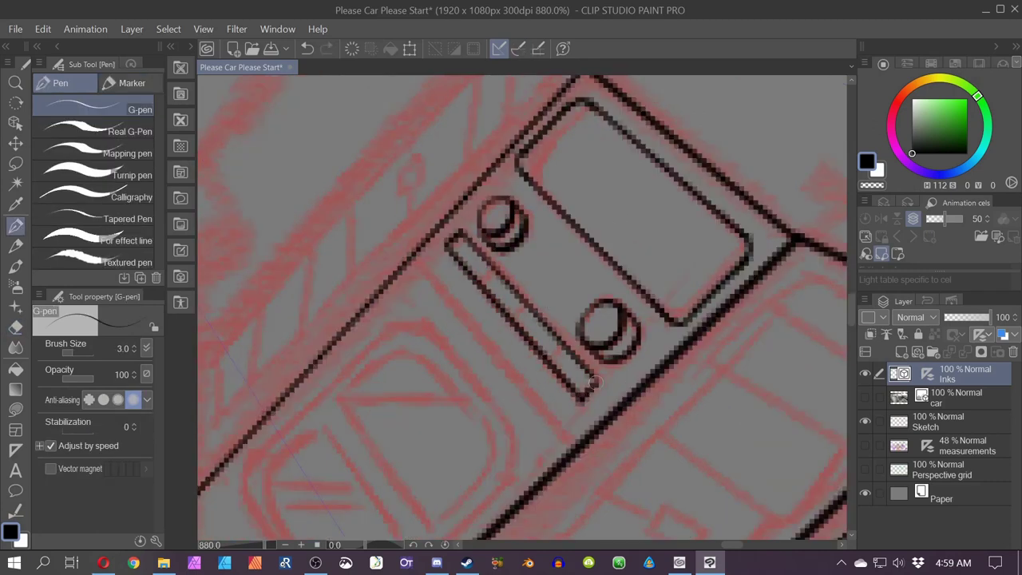
- Divide the narrow slot into segments and ink the parallel trim line beside it
{"action": "left_click_drag", "start_coordinate": [561, 347], "coordinate": [550, 359]}
{"action": "left_click_drag", "start_coordinate": [480, 174], "coordinate": [633, 359]}
{"action": "left_click_drag", "start_coordinate": [471, 214], "coordinate": [606, 381]}
- Ink the four-sided outer frame around the control panel's gauge section, using brush size 1.5, and align its corner points
{"action": "left_click_drag", "start_coordinate": [299, 391], "coordinate": [391, 551]}
{"action": "key", "text": "y"}
{"action": "left_click", "coordinate": [104, 107]}
{"action": "left_click_drag", "start_coordinate": [338, 280], "coordinate": [332, 271]}
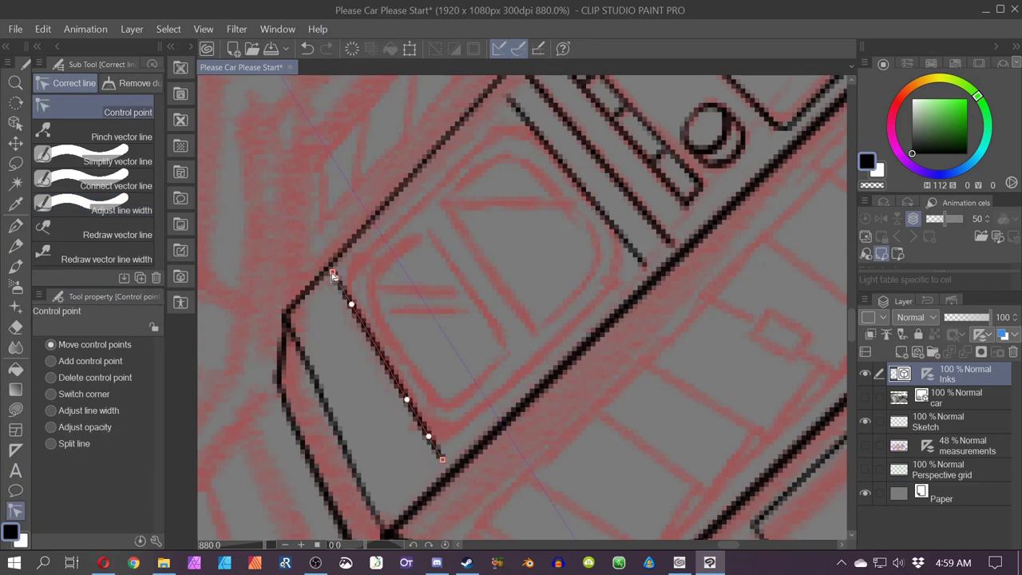
{"action": "key", "text": "p"}
{"action": "mouse_move", "coordinate": [433, 441]}
{"action": "left_mouse_down"}
{"action": "mouse_move", "coordinate": [442, 457]}
{"action": "mouse_move", "coordinate": [643, 265]}
{"action": "left_mouse_up"}
{"action": "key", "text": "bracketright"}
{"action": "key", "text": "y"}
{"action": "left_click_drag", "start_coordinate": [498, 94], "coordinate": [499, 89]}
{"action": "key", "text": "p"}
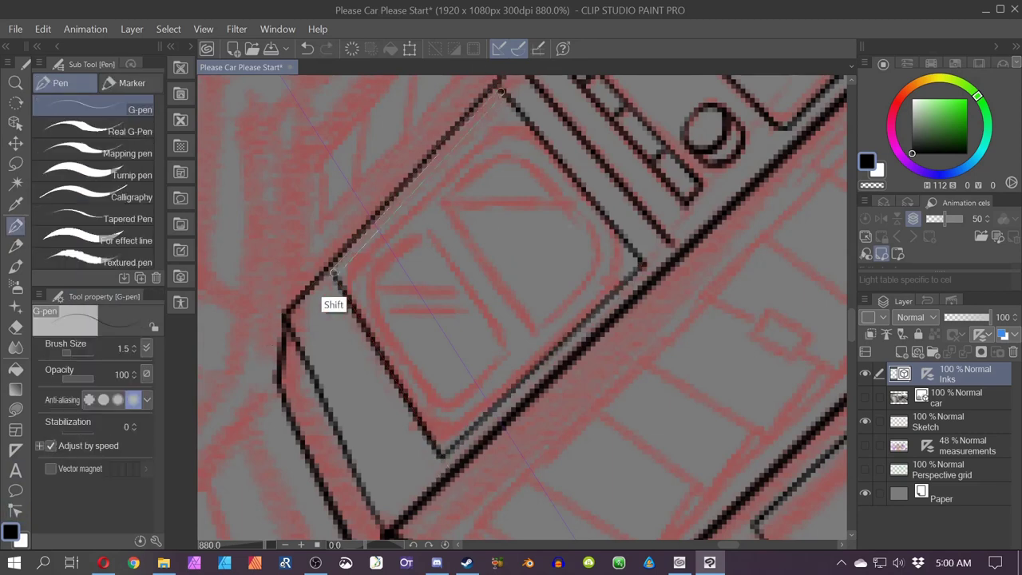
{"action": "left_click_drag", "start_coordinate": [334, 272], "coordinate": [500, 89]}
- Erase the gauge frame's sharp corners and redraw them rounded
{"action": "key", "text": "e"}
{"action": "left_click", "coordinate": [441, 452]}
{"action": "left_click", "coordinate": [332, 274]}
{"action": "left_click", "coordinate": [641, 263]}
{"action": "key", "text": "p"}
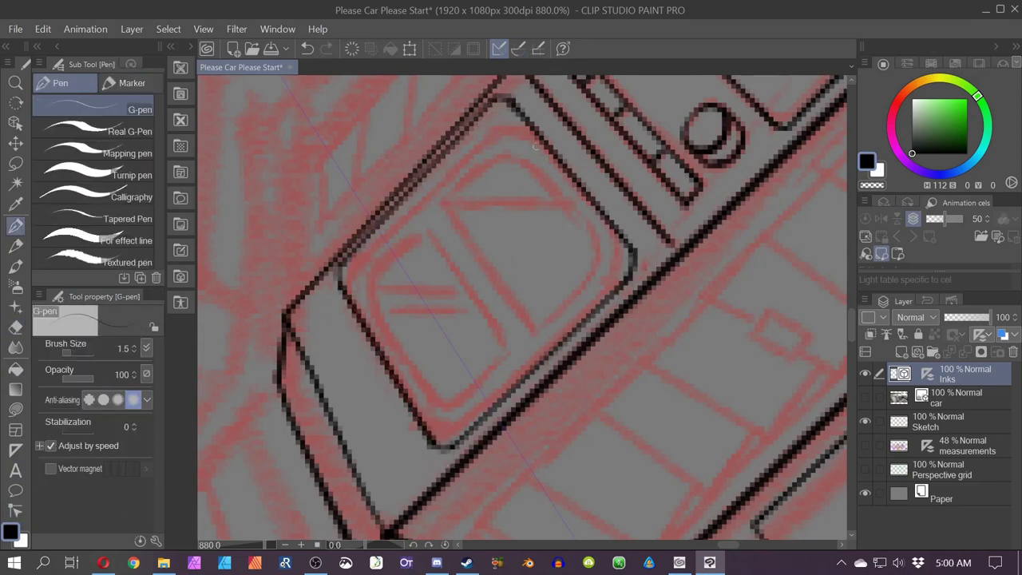
- Ink the four straight sides of an inner frame inside the control panel's rounded gauge frame, following the perspective
{"action": "key", "text": "ctrl+2"}
{"action": "mouse_move", "coordinate": [535, 146]}
{"action": "left_mouse_down"}
{"action": "mouse_move", "coordinate": [562, 214]}
{"action": "mouse_move", "coordinate": [631, 328]}
{"action": "left_mouse_up"}
{"action": "mouse_move", "coordinate": [394, 337]}
{"action": "left_mouse_down"}
{"action": "mouse_move", "coordinate": [484, 484]}
{"action": "mouse_move", "coordinate": [476, 486]}
{"action": "left_mouse_up"}
{"action": "key", "text": "ctrl+z"}
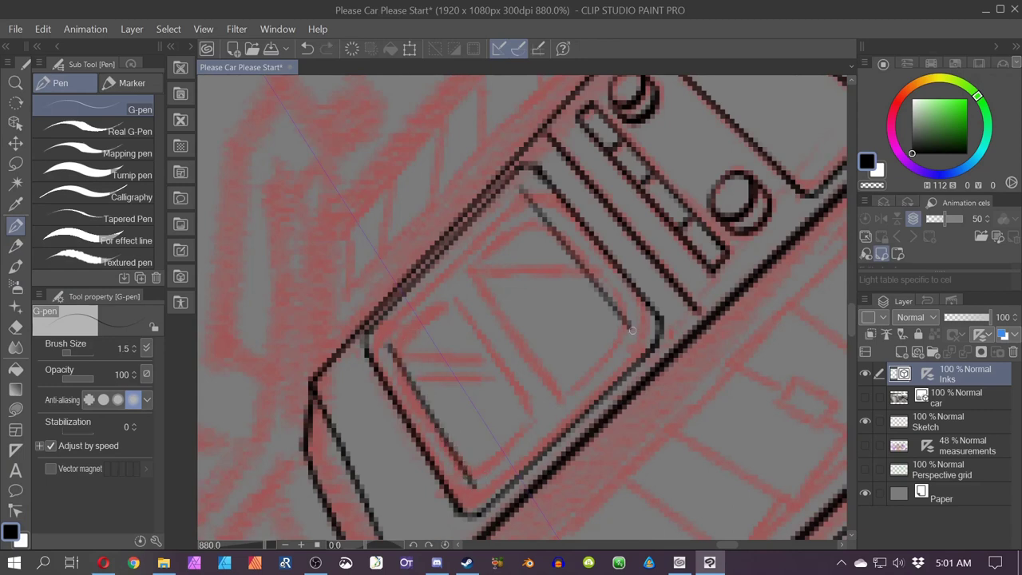
{"action": "key", "text": "ctrl+2"}
{"action": "left_click_drag", "start_coordinate": [633, 325], "coordinate": [474, 485]}
{"action": "left_click_drag", "start_coordinate": [384, 329], "coordinate": [519, 190]}
- Correct the inner gauge frame's line ends, trim the overshoot, and close its corners with short bevelled strokes
{"action": "key", "text": "y"}
{"action": "left_click_drag", "start_coordinate": [388, 345], "coordinate": [381, 331]}
{"action": "key", "text": "e"}
{"action": "left_click", "coordinate": [384, 331]}
{"action": "key", "text": "p"}
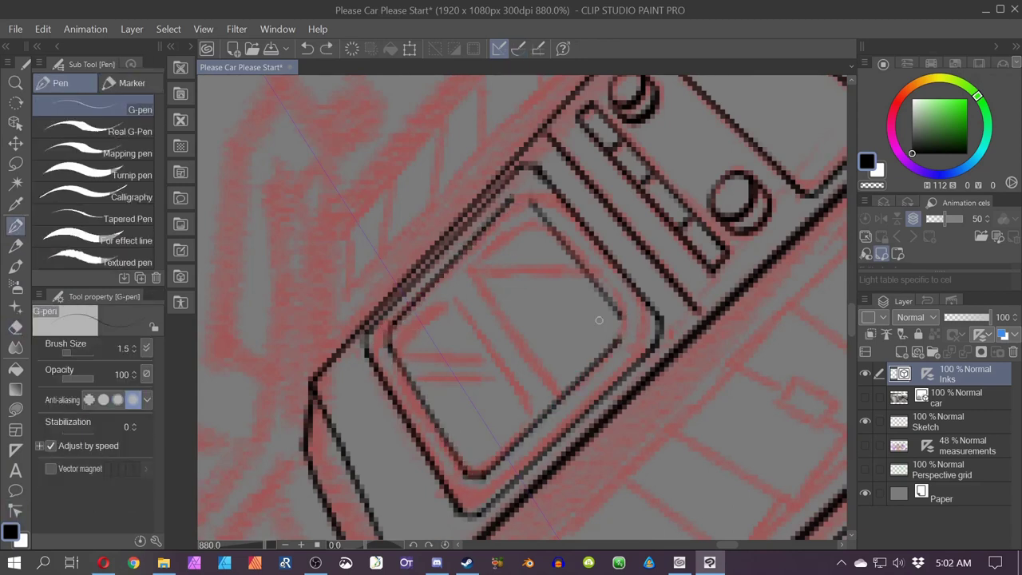
{"action": "left_click_drag", "start_coordinate": [621, 313], "coordinate": [618, 343]}
{"action": "left_click_drag", "start_coordinate": [509, 202], "coordinate": [530, 202]}
- Ink the double divider line across the inner gauge frame and erase the border piece between the two lines
{"action": "left_click", "coordinate": [518, 48]}
{"action": "left_click_drag", "start_coordinate": [447, 271], "coordinate": [542, 416]}
{"action": "left_click_drag", "start_coordinate": [455, 260], "coordinate": [556, 404]}
{"action": "left_click", "coordinate": [16, 328]}
{"action": "left_click", "coordinate": [550, 407]}
{"action": "left_click", "coordinate": [16, 225]}
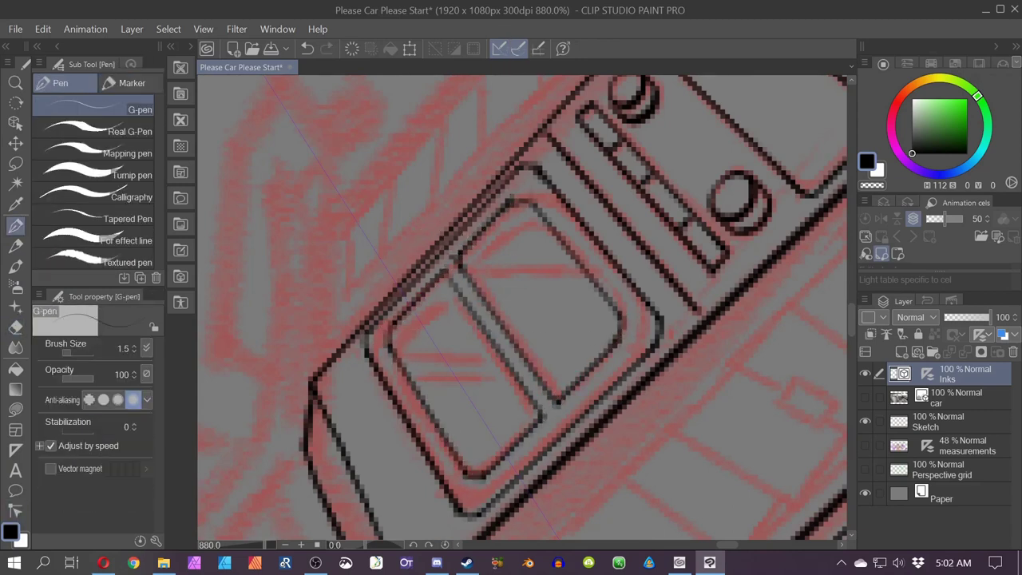
- Close the divider's upper end and ink the horizontal marks inside the two gauge windows
{"action": "left_click_drag", "start_coordinate": [460, 251], "coordinate": [458, 268]}
{"action": "left_click_drag", "start_coordinate": [396, 332], "coordinate": [483, 332]}
{"action": "left_click_drag", "start_coordinate": [401, 349], "coordinate": [489, 349]}
{"action": "left_click_drag", "start_coordinate": [461, 262], "coordinate": [578, 259]}
{"action": "scroll", "coordinate": [555, 316], "scroll_direction": "down", "scroll_amount": 5}
{"action": "key", "text": "ctrl+z"}
{"action": "scroll", "coordinate": [495, 322], "scroll_direction": "up", "scroll_amount": 2}
{"action": "scroll", "coordinate": [495, 321], "scroll_direction": "down", "scroll_amount": 3}
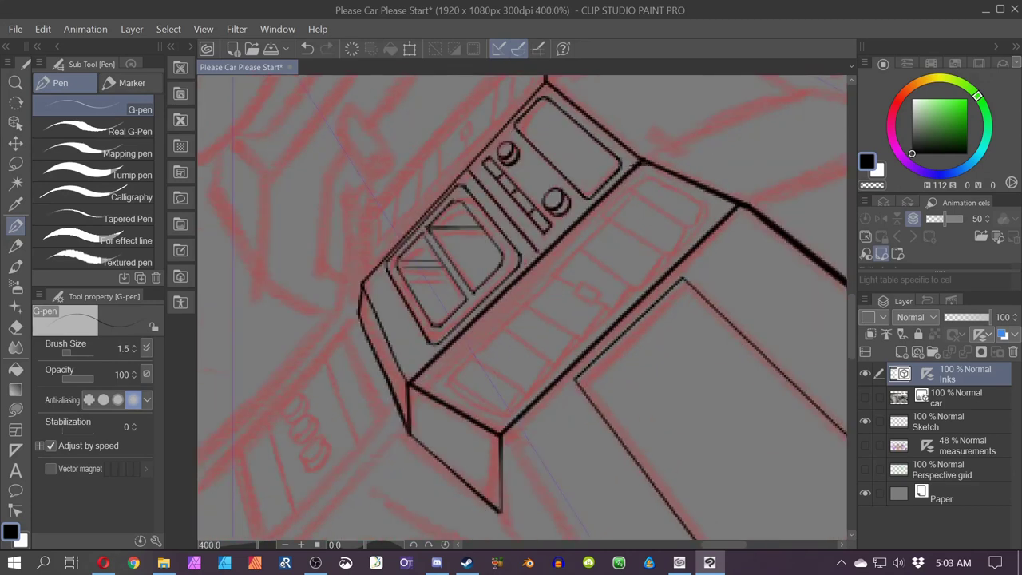
- Ink the four-sided inner border of the vent panel below the controls with straight lines and align its corner points
{"action": "left_click", "coordinate": [642, 172]}
{"action": "left_click", "coordinate": [431, 381], "text": "shift"}
{"action": "left_click", "coordinate": [499, 421], "text": "shift"}
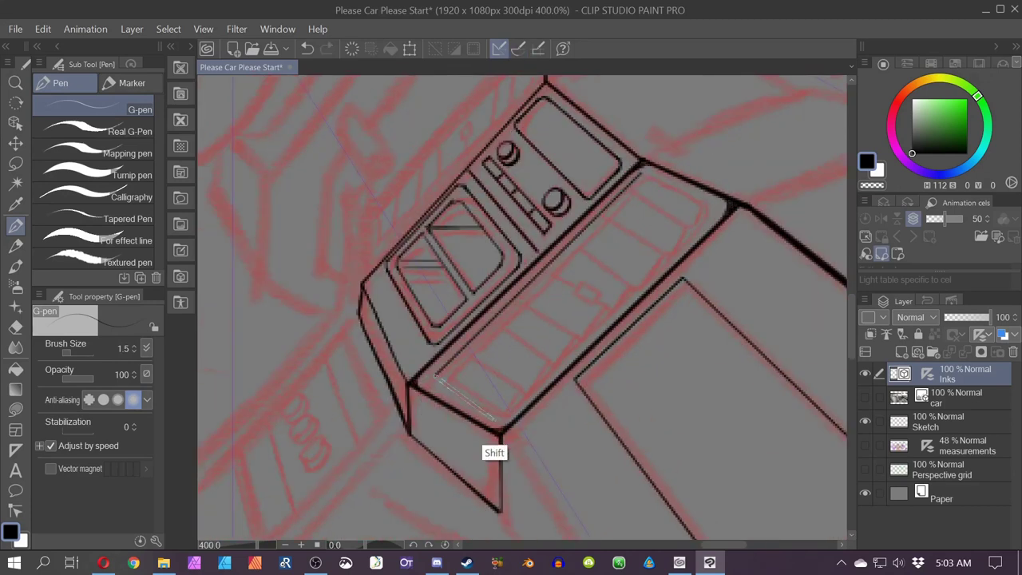
{"action": "left_click", "coordinate": [717, 210], "text": "shift"}
{"action": "left_click", "coordinate": [640, 174], "text": "shift"}
{"action": "scroll", "coordinate": [408, 383], "scroll_direction": "up", "scroll_amount": 5}
{"action": "key", "text": "y"}
{"action": "left_click_drag", "start_coordinate": [445, 384], "coordinate": [449, 381]}
{"action": "left_click_drag", "start_coordinate": [536, 206], "coordinate": [536, 207]}
{"action": "scroll", "coordinate": [533, 206], "scroll_direction": "down", "scroll_amount": 2}
{"action": "scroll", "coordinate": [351, 515], "scroll_direction": "up", "scroll_amount": 2}
{"action": "key", "text": "p"}
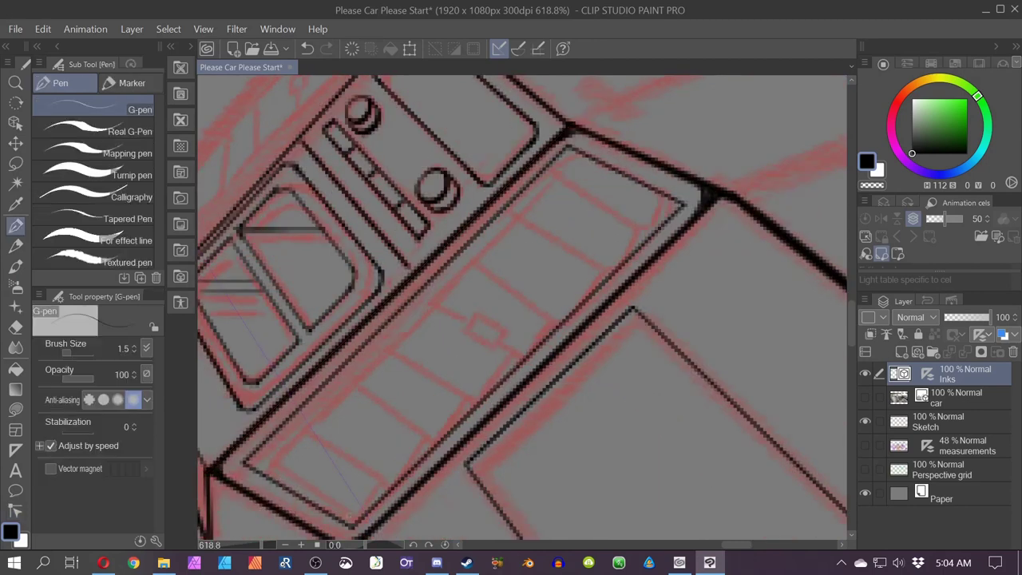
- Ink the angled slat lines across the lower vent panel and the stepped edges along its border
{"action": "left_click_drag", "start_coordinate": [324, 501], "coordinate": [246, 457]}
{"action": "left_click_drag", "start_coordinate": [423, 438], "coordinate": [389, 486]}
{"action": "left_click_drag", "start_coordinate": [391, 486], "coordinate": [289, 420]}
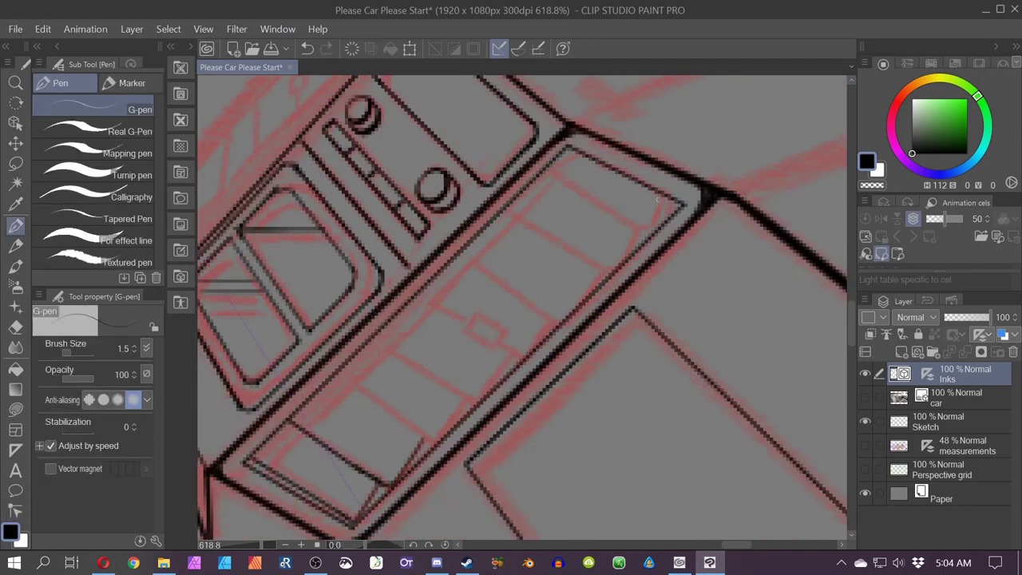
{"action": "mouse_move", "coordinate": [669, 196]}
{"action": "left_mouse_down"}
{"action": "mouse_move", "coordinate": [428, 440]}
{"action": "mouse_move", "coordinate": [448, 380]}
{"action": "left_mouse_up"}
{"action": "left_click", "coordinate": [542, 177], "text": "shift"}
{"action": "left_click", "coordinate": [505, 213], "text": "shift"}
{"action": "left_click", "coordinate": [458, 259], "text": "shift"}
{"action": "left_click", "coordinate": [371, 339], "text": "shift"}
{"action": "left_click", "coordinate": [335, 374], "text": "shift"}
{"action": "left_click", "coordinate": [245, 460], "text": "shift"}
- Complete the lower vent's slats and small centre tab, and erase the sharp corner at its far end
{"action": "scroll", "coordinate": [523, 307], "scroll_direction": "down", "scroll_amount": 5}
{"action": "scroll", "coordinate": [339, 331], "scroll_direction": "up", "scroll_amount": 3}
{"action": "left_click", "coordinate": [676, 139], "text": "shift"}
{"action": "left_click_drag", "start_coordinate": [651, 325], "coordinate": [459, 152]}
{"action": "key", "text": "e"}
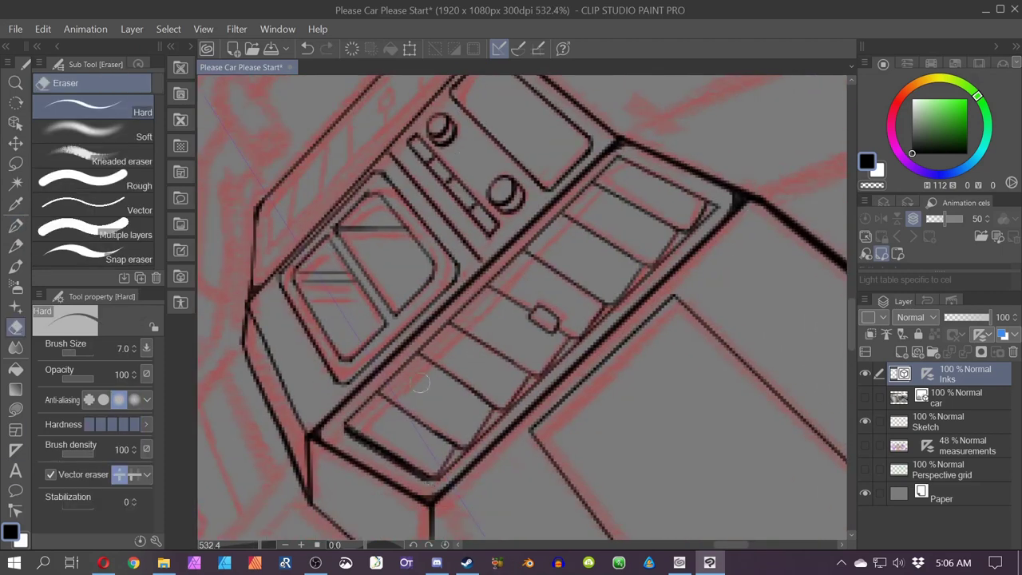
{"action": "left_click", "coordinate": [715, 208]}
- Ink the short upright slats of the narrow vent panel above the controls
{"action": "key", "text": "p"}
{"action": "scroll", "coordinate": [592, 231], "scroll_direction": "down", "scroll_amount": 13}
{"action": "key", "text": "ctrl+2"}
{"action": "mouse_move", "coordinate": [559, 180]}
{"action": "left_mouse_down"}
{"action": "mouse_move", "coordinate": [399, 92]}
{"action": "mouse_move", "coordinate": [622, 124]}
{"action": "mouse_move", "coordinate": [586, 220]}
{"action": "mouse_move", "coordinate": [510, 286]}
{"action": "left_mouse_up"}
{"action": "scroll", "coordinate": [397, 90], "scroll_direction": "up", "scroll_amount": 15}
{"action": "mouse_move", "coordinate": [469, 287]}
{"action": "left_mouse_down"}
{"action": "mouse_move", "coordinate": [467, 327]}
{"action": "mouse_move", "coordinate": [435, 369]}
{"action": "left_mouse_up"}
{"action": "left_click_drag", "start_coordinate": [399, 367], "coordinate": [398, 403]}
{"action": "left_click_drag", "start_coordinate": [369, 399], "coordinate": [367, 435]}
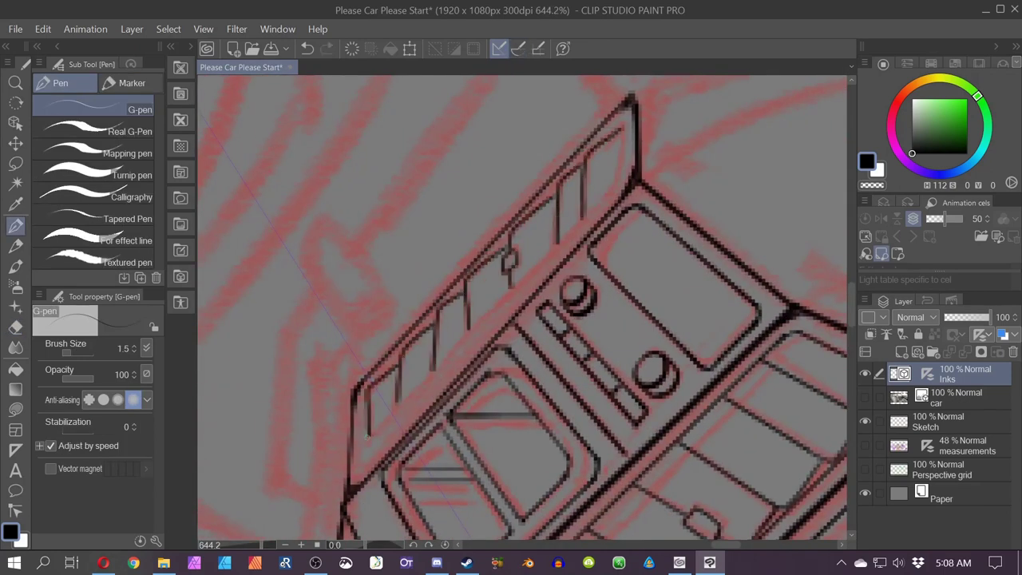
- Ink the upper vent panel's inner border along its far end and lower edge
{"action": "left_click_drag", "start_coordinate": [623, 127], "coordinate": [602, 205]}
{"action": "left_click", "coordinate": [366, 460], "text": "shift"}
{"action": "left_click_drag", "start_coordinate": [398, 390], "coordinate": [399, 423]}
- Set the brush size to 3 and ink the two long parallel edges running down from the console's lower corner
{"action": "scroll", "coordinate": [470, 343], "scroll_direction": "down", "scroll_amount": 10}
{"action": "mouse_move", "coordinate": [404, 539]}
{"action": "left_mouse_down"}
{"action": "mouse_move", "coordinate": [360, 390]}
{"action": "mouse_move", "coordinate": [270, 205]}
{"action": "left_mouse_up"}
{"action": "key", "text": "ctrl+2"}
{"action": "key", "text": "]"}
{"action": "key", "text": "]"}
{"action": "key", "text": "]"}
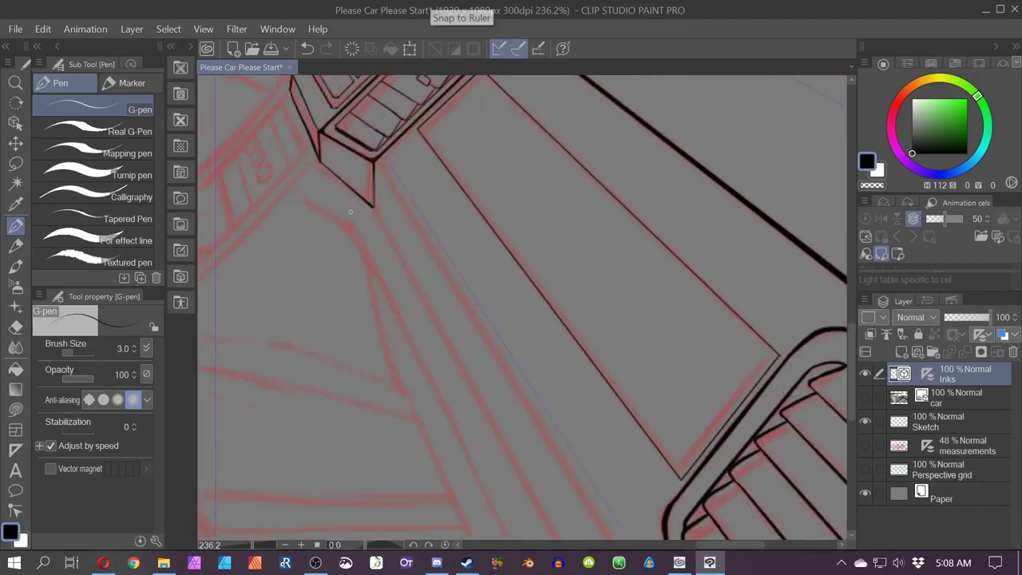
{"action": "scroll", "coordinate": [350, 212], "scroll_direction": "down", "scroll_amount": 3}
{"action": "scroll", "coordinate": [350, 211], "scroll_direction": "up", "scroll_amount": 4}
{"action": "scroll", "coordinate": [424, 249], "scroll_direction": "down", "scroll_amount": 3}
{"action": "scroll", "coordinate": [424, 248], "scroll_direction": "up", "scroll_amount": 3}
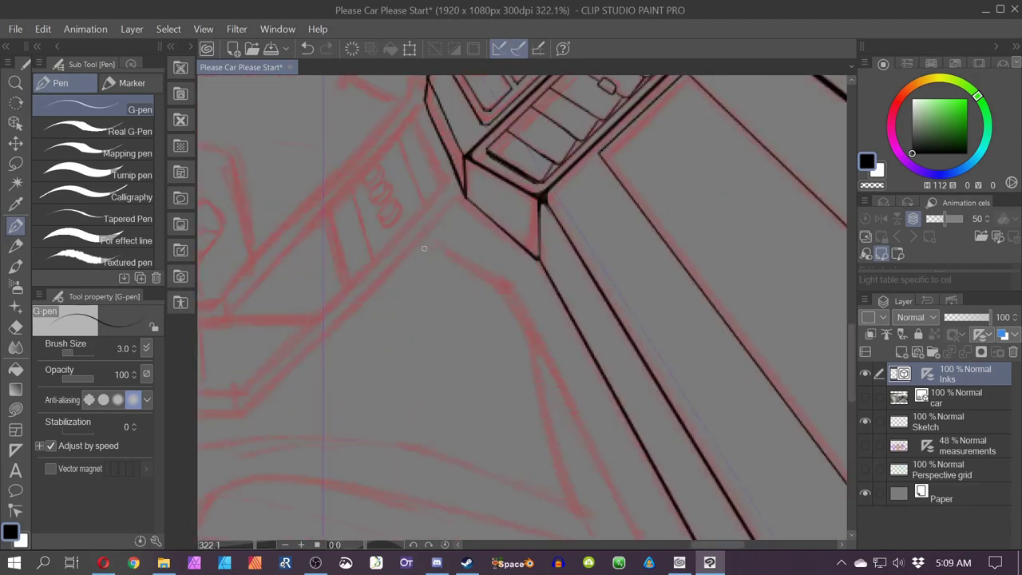
- Ink the bent edge beside the console base, join it to the corner, and ink its long descending edge at brush size 5
{"action": "left_click_drag", "start_coordinate": [435, 245], "coordinate": [503, 286]}
{"action": "scroll", "coordinate": [541, 282], "scroll_direction": "up", "scroll_amount": 5}
{"action": "left_click_drag", "start_coordinate": [463, 290], "coordinate": [519, 244]}
{"action": "scroll", "coordinate": [420, 168], "scroll_direction": "down", "scroll_amount": 10}
{"action": "left_click_drag", "start_coordinate": [429, 190], "coordinate": [557, 451]}
{"action": "key", "text": "]"}
{"action": "key", "text": "]"}
{"action": "scroll", "coordinate": [421, 177], "scroll_direction": "up", "scroll_amount": 10}
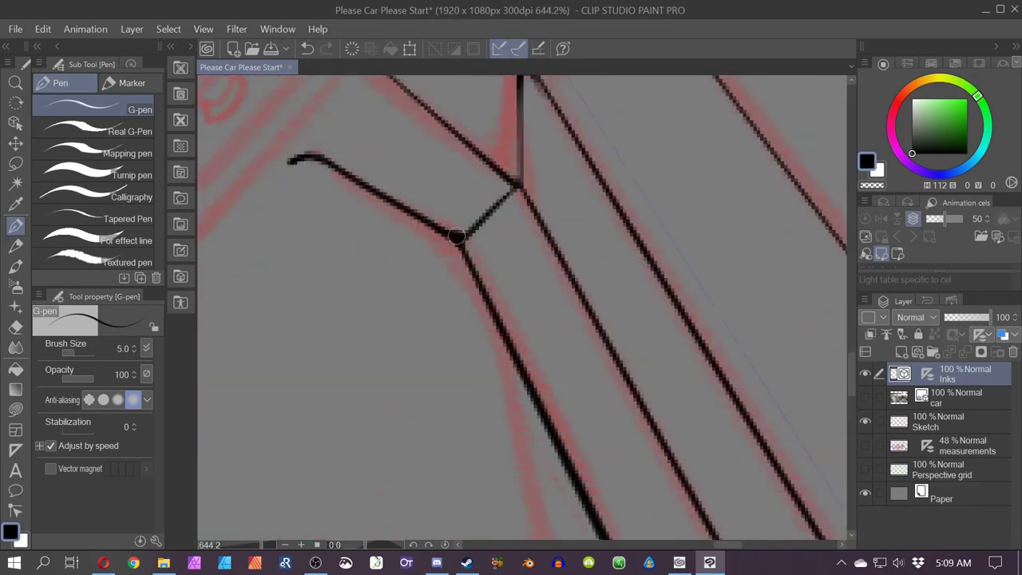
{"action": "scroll", "coordinate": [406, 384], "scroll_direction": "down", "scroll_amount": 8}
{"action": "left_click_drag", "start_coordinate": [390, 386], "coordinate": [287, 161]}
{"action": "left_click_drag", "start_coordinate": [538, 477], "coordinate": [457, 407]}
{"action": "key", "text": "ctrl+z"}
{"action": "left_click", "coordinate": [518, 49]}
{"action": "left_click", "coordinate": [515, 49]}
{"action": "scroll", "coordinate": [473, 386], "scroll_direction": "up", "scroll_amount": 6}
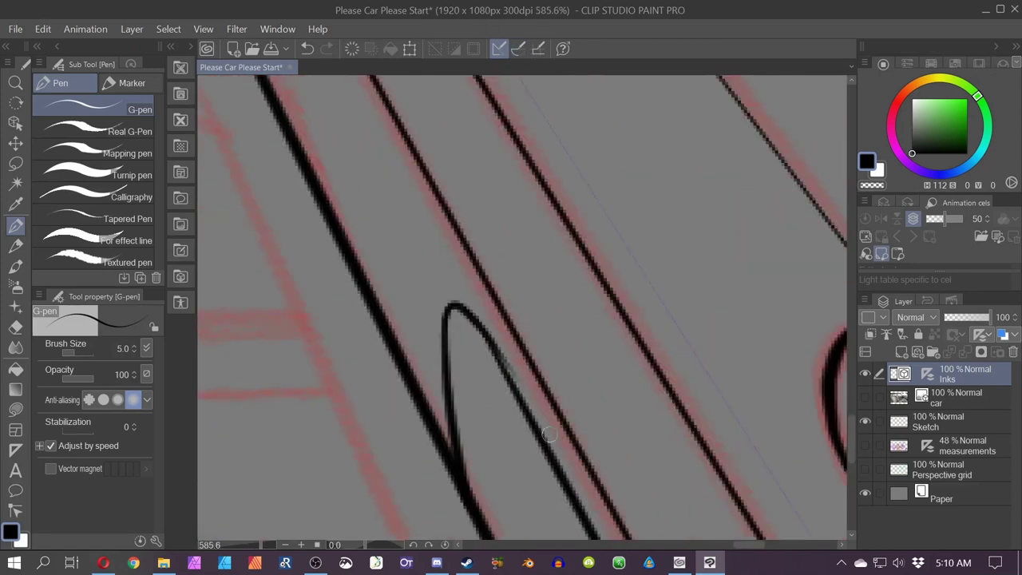
{"action": "key", "text": "ctrl+z"}
{"action": "left_click_drag", "start_coordinate": [504, 367], "coordinate": [438, 411]}
{"action": "scroll", "coordinate": [474, 319], "scroll_direction": "down", "scroll_amount": 9}
{"action": "key", "text": "ctrl+z"}
- Ink the second long edge beside the thick console edge, running down to the canvas border
{"action": "scroll", "coordinate": [535, 453], "scroll_direction": "up", "scroll_amount": 6}
{"action": "mouse_move", "coordinate": [530, 434]}
{"action": "left_mouse_down"}
{"action": "mouse_move", "coordinate": [541, 465]}
{"action": "mouse_move", "coordinate": [545, 387]}
{"action": "left_mouse_up"}
{"action": "scroll", "coordinate": [531, 454], "scroll_direction": "down", "scroll_amount": 7}
{"action": "scroll", "coordinate": [255, 399], "scroll_direction": "up", "scroll_amount": 1}
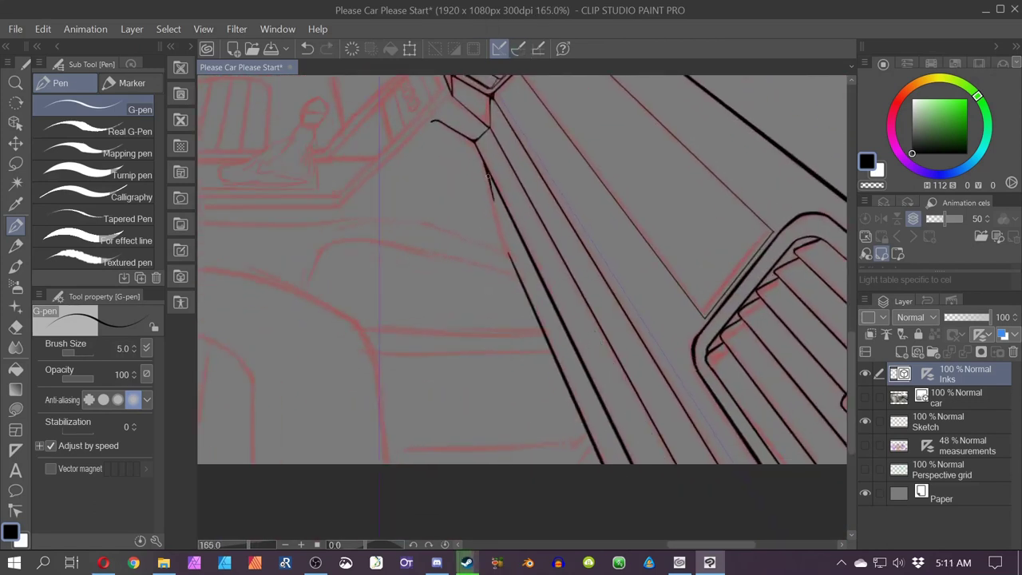
{"action": "scroll", "coordinate": [539, 359], "scroll_direction": "up", "scroll_amount": 2}
{"action": "scroll", "coordinate": [540, 359], "scroll_direction": "down", "scroll_amount": 1}
- Ink the narrow pointed loop between the two long console edges, with a straight side and a curved upper end
{"action": "left_click", "coordinate": [518, 50]}
{"action": "left_click_drag", "start_coordinate": [456, 240], "coordinate": [555, 442]}
{"action": "left_click", "coordinate": [518, 50]}
{"action": "left_click_drag", "start_coordinate": [439, 295], "coordinate": [459, 243]}
{"action": "left_click", "coordinate": [515, 53]}
{"action": "left_click", "coordinate": [515, 51]}
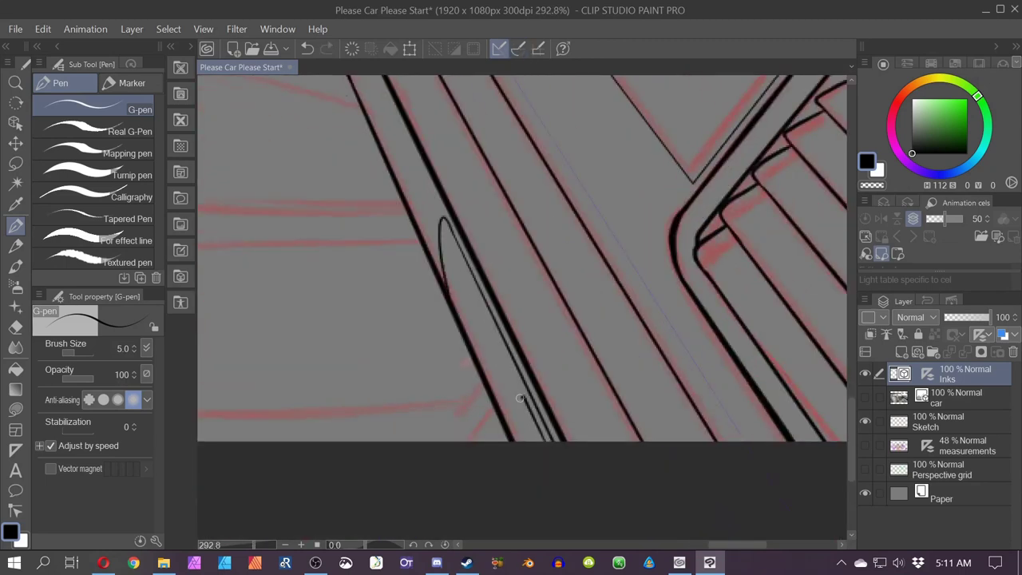
- Ink the front seat cushion's upper contour from the backrest to the canvas border and correct its control points
{"action": "scroll", "coordinate": [480, 312], "scroll_direction": "down", "scroll_amount": 2}
{"action": "scroll", "coordinate": [480, 312], "scroll_direction": "down", "scroll_amount": 1}
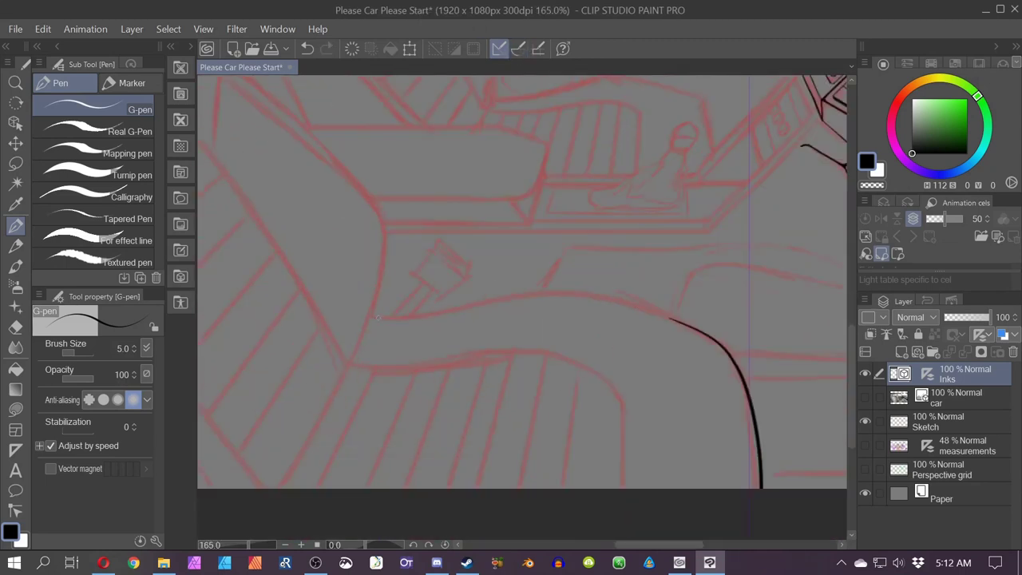
{"action": "mouse_move", "coordinate": [361, 335]}
{"action": "left_mouse_down"}
{"action": "mouse_move", "coordinate": [525, 293]}
{"action": "mouse_move", "coordinate": [670, 318]}
{"action": "left_mouse_up"}
{"action": "scroll", "coordinate": [474, 328], "scroll_direction": "up", "scroll_amount": 2}
{"action": "key", "text": "y"}
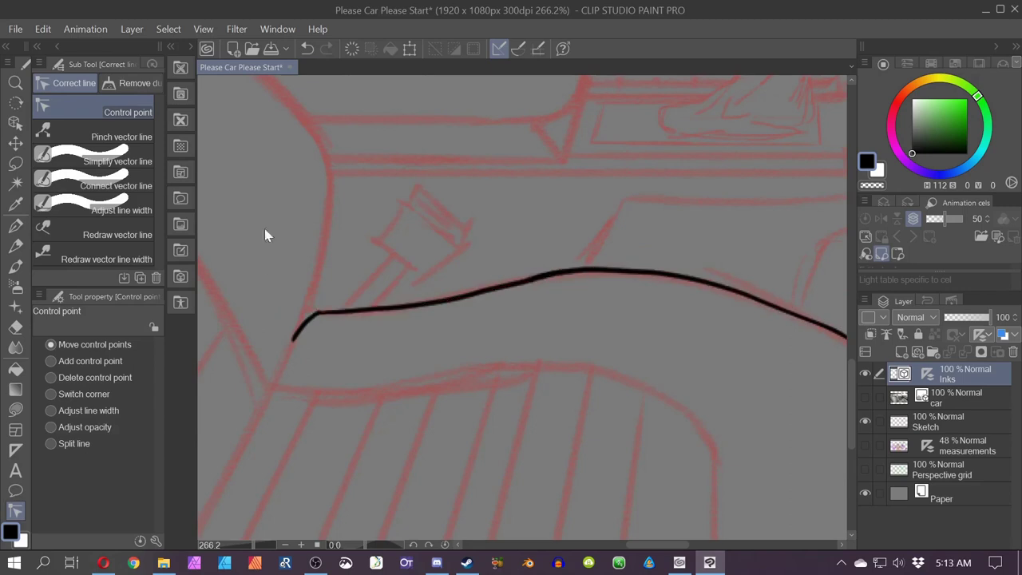
{"action": "left_click", "coordinate": [330, 349], "text": "alt"}
{"action": "key", "text": "p"}
{"action": "scroll", "coordinate": [304, 319], "scroll_direction": "down", "scroll_amount": 4}
{"action": "scroll", "coordinate": [285, 309], "scroll_direction": "up", "scroll_amount": 1}
{"action": "left_click", "coordinate": [286, 309]}
{"action": "key", "text": "ctrl+z"}
{"action": "key", "text": "ctrl+z"}
{"action": "scroll", "coordinate": [460, 342], "scroll_direction": "down", "scroll_amount": 2}
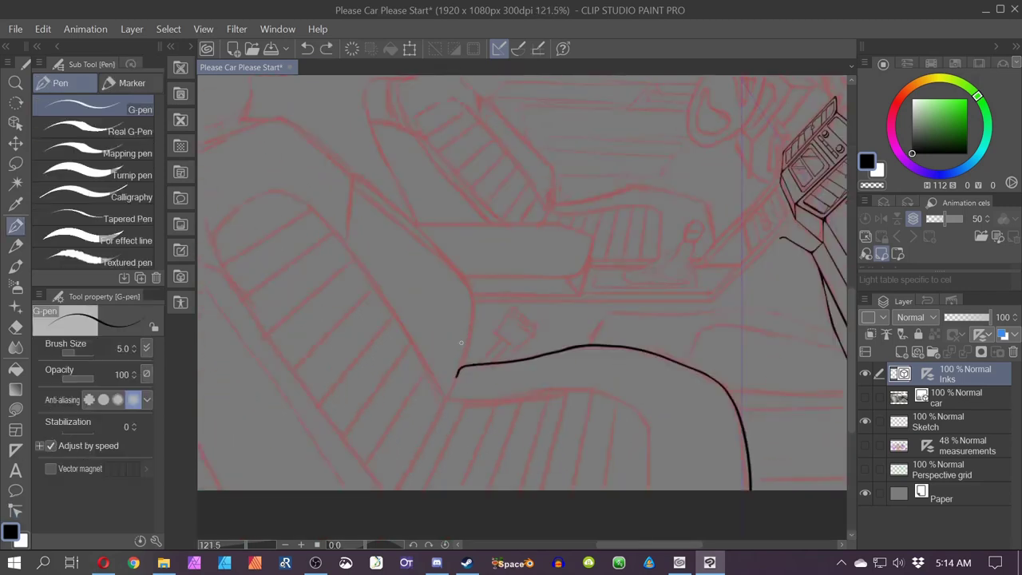
- Ink the side edge of the front seat's backrest up from the cushion and correct its control points
{"action": "mouse_move", "coordinate": [457, 369]}
{"action": "left_mouse_down"}
{"action": "mouse_move", "coordinate": [463, 278]}
{"action": "mouse_move", "coordinate": [534, 377]}
{"action": "left_mouse_up"}
{"action": "key", "text": "y"}
{"action": "key", "text": "p"}
{"action": "mouse_move", "coordinate": [535, 377]}
{"action": "left_mouse_down"}
{"action": "mouse_move", "coordinate": [419, 260]}
{"action": "mouse_move", "coordinate": [412, 330]}
{"action": "left_mouse_up"}
{"action": "key", "text": "y"}
{"action": "left_click", "coordinate": [477, 309], "text": "alt"}
{"action": "left_click", "coordinate": [536, 415], "text": "alt"}
- Ink the backrest's sloping shoulder edge and the short seam descending from its corner
{"action": "key", "text": "p"}
{"action": "left_click_drag", "start_coordinate": [415, 320], "coordinate": [491, 447]}
{"action": "left_click_drag", "start_coordinate": [494, 387], "coordinate": [445, 344]}
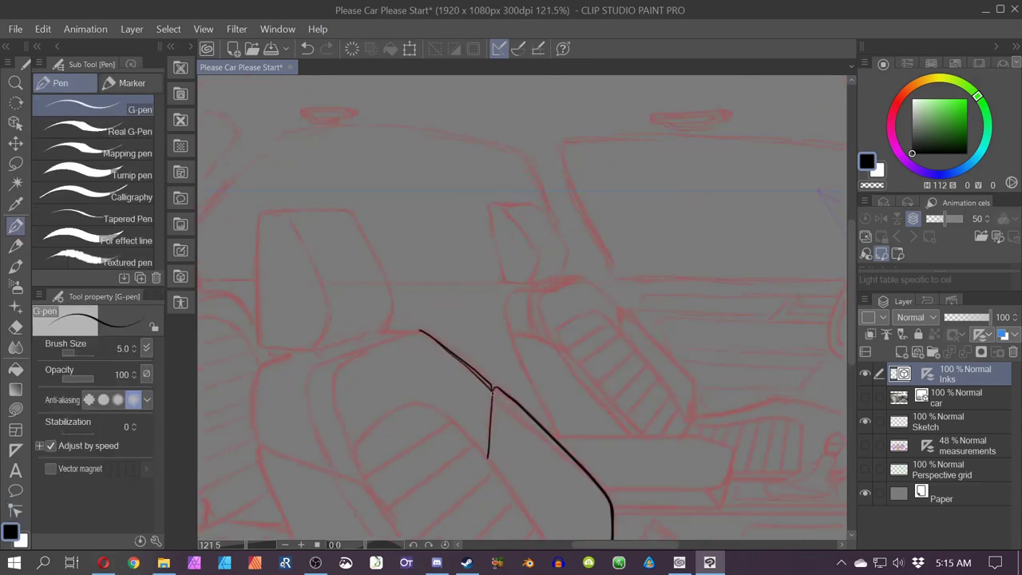
- Correct the control points where the shoulder edge meets the seam on the front seat's backrest
{"action": "key", "text": "y"}
{"action": "key", "text": "ctrl+z"}
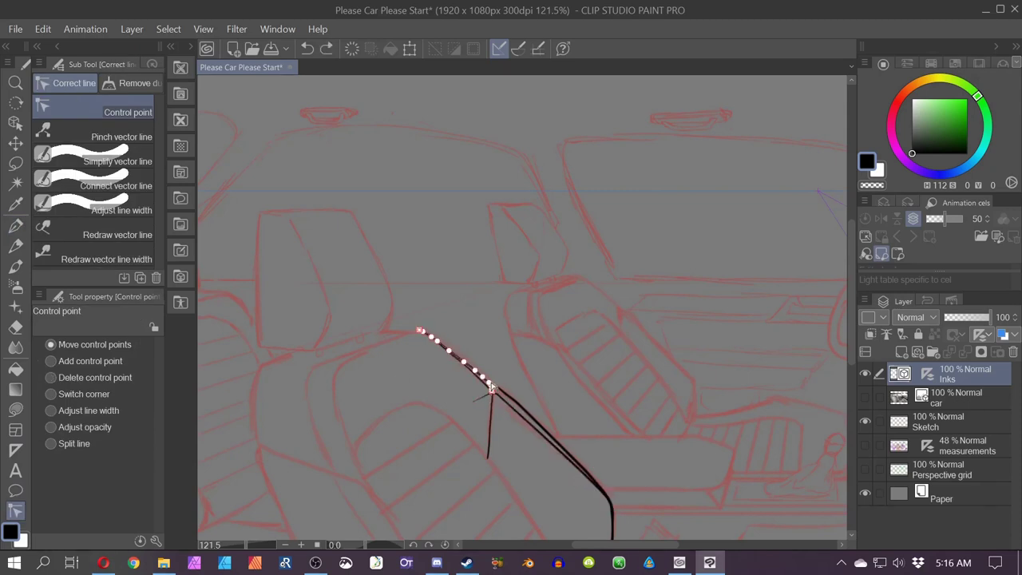
{"action": "left_click", "coordinate": [490, 391], "text": "alt"}
{"action": "left_click", "coordinate": [79, 346]}
{"action": "key", "text": "p"}
{"action": "key", "text": "y"}
{"action": "left_click_drag", "start_coordinate": [511, 465], "coordinate": [591, 401]}
- Ink the top of the seat's shoulder and the headrest's top, outer side and lower edge
{"action": "key", "text": "p"}
{"action": "left_click_drag", "start_coordinate": [501, 263], "coordinate": [458, 276]}
{"action": "left_click_drag", "start_coordinate": [498, 264], "coordinate": [459, 265]}
{"action": "left_click_drag", "start_coordinate": [406, 140], "coordinate": [419, 235]}
{"action": "left_click_drag", "start_coordinate": [471, 297], "coordinate": [403, 378]}
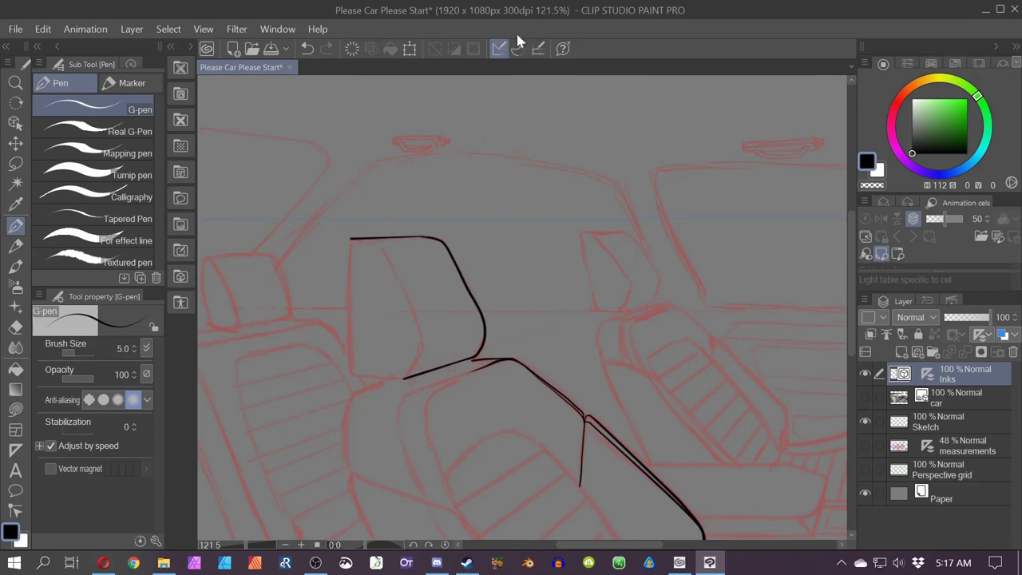
- Ink the curved inner edge separating the headrest's front and side, and adjust its control points
{"action": "left_click_drag", "start_coordinate": [434, 244], "coordinate": [457, 342]}
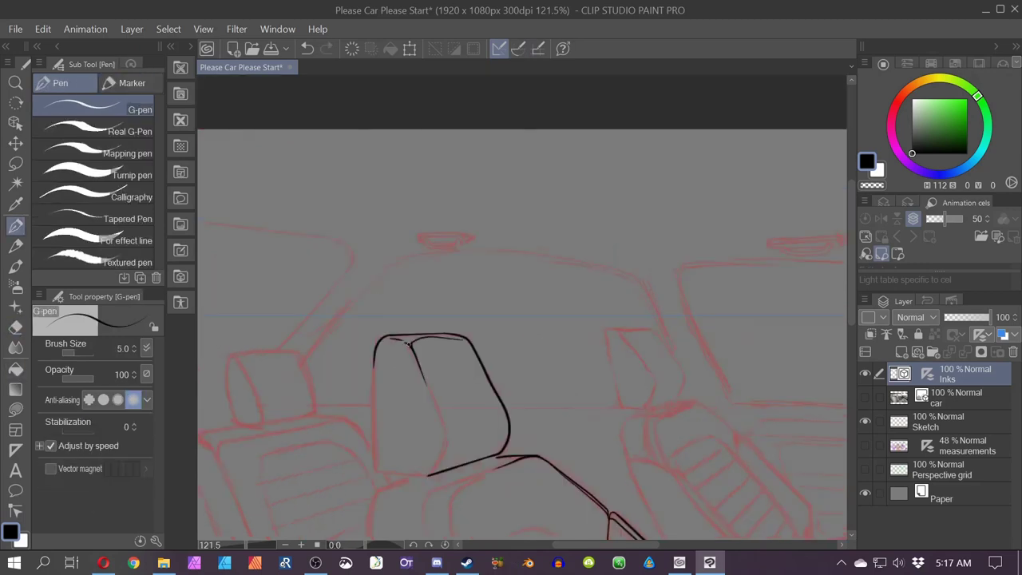
{"action": "left_click_drag", "start_coordinate": [420, 372], "coordinate": [429, 476]}
{"action": "key", "text": "y"}
{"action": "left_click", "coordinate": [51, 345]}
{"action": "key", "text": "p"}
{"action": "key", "text": "y"}
{"action": "key", "text": "p"}
- Finish the headrest's front side and base outline, and clean up its control points
{"action": "left_click_drag", "start_coordinate": [374, 365], "coordinate": [373, 415]}
{"action": "key", "text": "ctrl+z"}
{"action": "scroll", "coordinate": [462, 487], "scroll_direction": "up", "scroll_amount": 4}
{"action": "key", "text": "y"}
{"action": "mouse_move", "coordinate": [373, 370]}
{"action": "left_mouse_down"}
{"action": "mouse_move", "coordinate": [376, 465]}
{"action": "mouse_move", "coordinate": [362, 362]}
{"action": "left_mouse_up"}
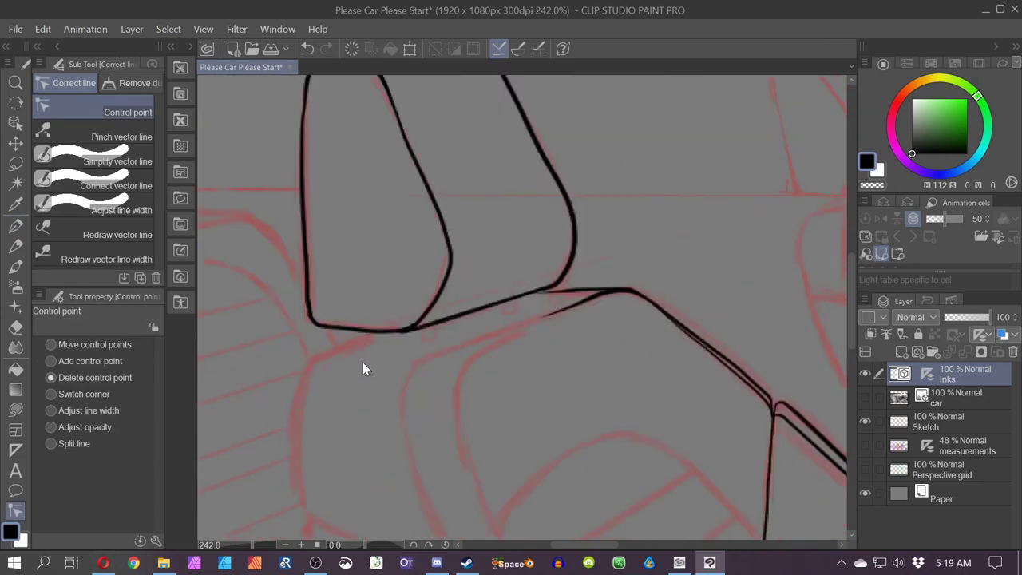
- Ink the two small headrest posts between the front seat's headrest and its backrest
{"action": "key", "text": "p"}
{"action": "left_click_drag", "start_coordinate": [420, 329], "coordinate": [433, 324]}
{"action": "left_click_drag", "start_coordinate": [501, 303], "coordinate": [515, 299]}
- Ink the upper corner of the front seat's backrest and the curved bolster seam below the headrest, redoing misplaced strokes
{"action": "left_click_drag", "start_coordinate": [505, 347], "coordinate": [467, 221]}
{"action": "key", "text": "ctrl+z"}
{"action": "left_click_drag", "start_coordinate": [503, 192], "coordinate": [379, 233]}
{"action": "mouse_move", "coordinate": [383, 232]}
{"action": "left_mouse_down"}
{"action": "mouse_move", "coordinate": [364, 290]}
{"action": "mouse_move", "coordinate": [436, 430]}
{"action": "left_mouse_up"}
{"action": "left_click", "coordinate": [14, 329]}
{"action": "key", "text": "p"}
{"action": "key", "text": "ctrl+z"}
{"action": "mouse_move", "coordinate": [367, 267]}
{"action": "left_mouse_down"}
{"action": "mouse_move", "coordinate": [431, 447]}
{"action": "mouse_move", "coordinate": [349, 393]}
{"action": "left_mouse_up"}
{"action": "mouse_move", "coordinate": [398, 151]}
{"action": "left_mouse_down"}
{"action": "mouse_move", "coordinate": [338, 272]}
{"action": "mouse_move", "coordinate": [400, 420]}
{"action": "left_mouse_up"}
{"action": "key", "text": "ctrl+z"}
{"action": "scroll", "coordinate": [573, 238], "scroll_direction": "down", "scroll_amount": 2}
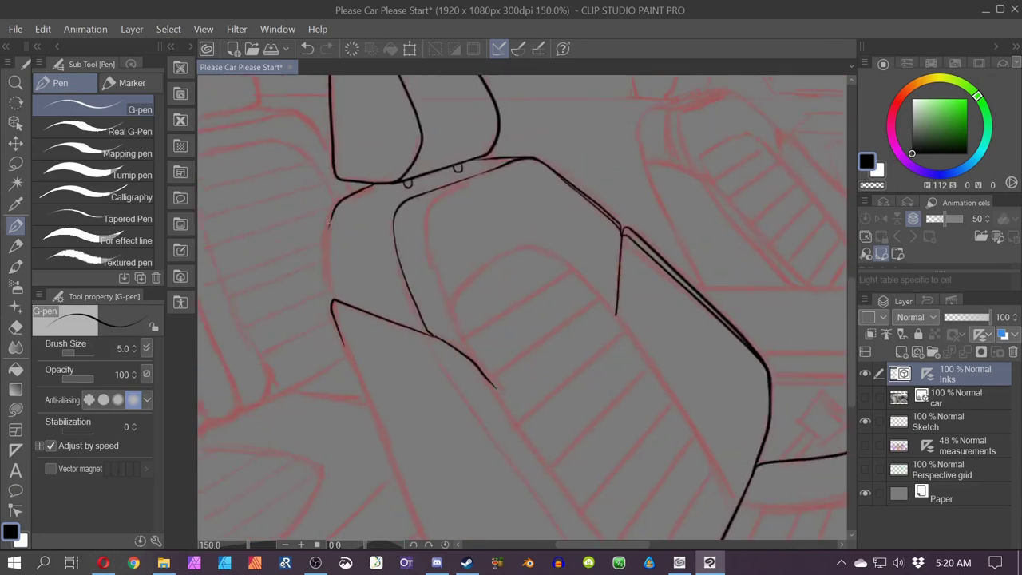
- Ink the backrest's outer side and the bolster edge running down to the seat cushion, and adjust its control points
{"action": "left_click_drag", "start_coordinate": [329, 226], "coordinate": [334, 302]}
{"action": "left_click_drag", "start_coordinate": [495, 399], "coordinate": [443, 246]}
{"action": "left_click_drag", "start_coordinate": [424, 213], "coordinate": [613, 465]}
{"action": "left_click", "coordinate": [15, 511]}
{"action": "left_click_drag", "start_coordinate": [475, 284], "coordinate": [582, 428]}
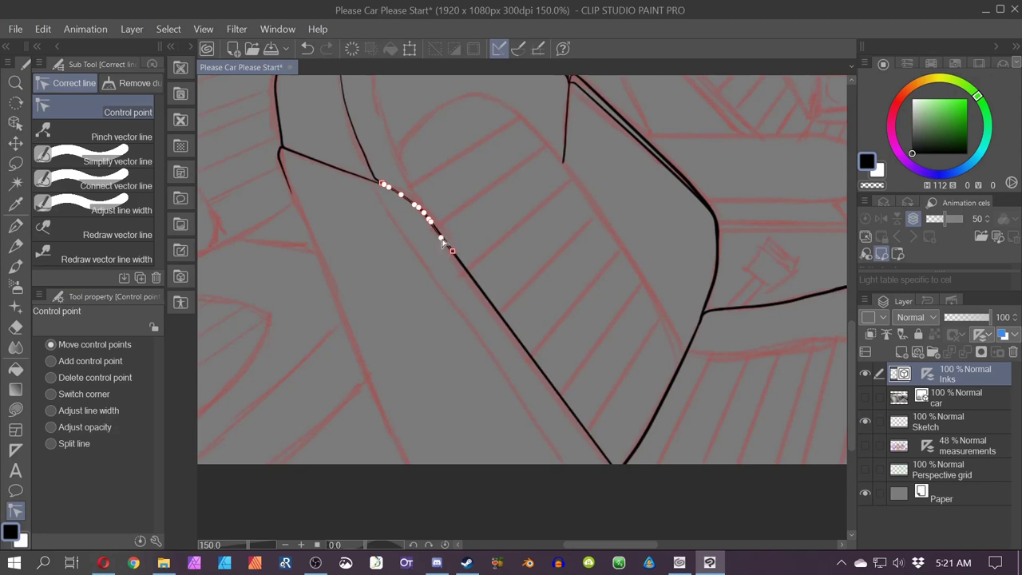
- Ink the long lower outer edge of the front seat backrest's side down to the canvas edge
{"action": "key", "text": "p"}
{"action": "left_click_drag", "start_coordinate": [281, 157], "coordinate": [417, 464]}
{"action": "key", "text": "ctrl+z"}
{"action": "left_click_drag", "start_coordinate": [463, 255], "coordinate": [384, 409]}
- Ink the inner edge of the backrest's front panel from the shoulder down to the bolster line
{"action": "left_click_drag", "start_coordinate": [343, 180], "coordinate": [403, 160]}
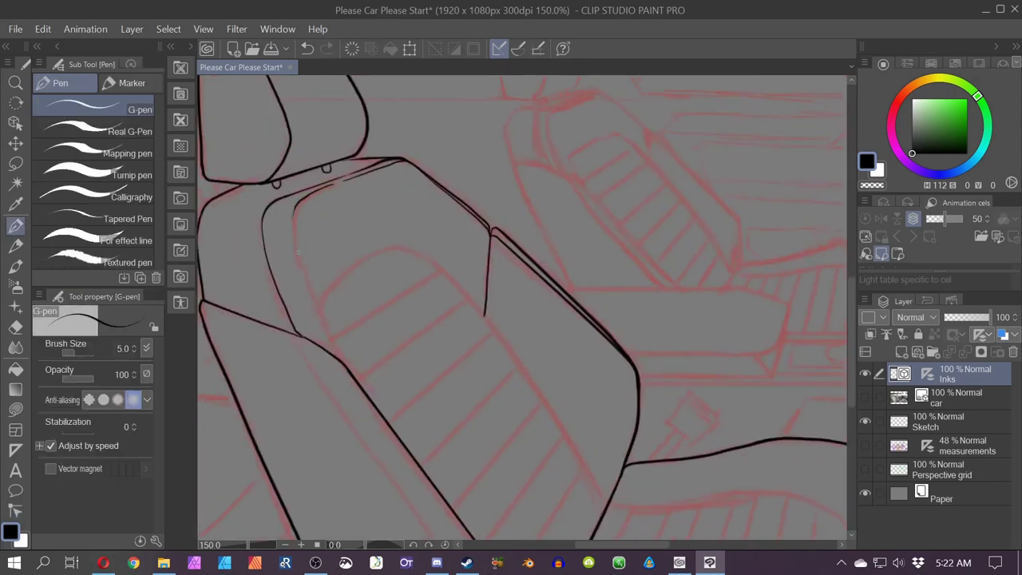
{"action": "left_click_drag", "start_coordinate": [292, 212], "coordinate": [335, 355]}
{"action": "key", "text": "y"}
{"action": "key", "text": "p"}
{"action": "mouse_move", "coordinate": [315, 287]}
{"action": "left_mouse_down"}
{"action": "mouse_move", "coordinate": [393, 248]}
{"action": "mouse_move", "coordinate": [429, 260]}
{"action": "left_mouse_up"}
- Ink the scalloped outer edge of the backrest's ribbed panel with a pen size of 2.5
{"action": "scroll", "coordinate": [412, 256], "scroll_direction": "up", "scroll_amount": 4}
{"action": "mouse_move", "coordinate": [354, 213]}
{"action": "left_mouse_down"}
{"action": "mouse_move", "coordinate": [417, 269]}
{"action": "mouse_move", "coordinate": [481, 375]}
{"action": "left_mouse_up"}
{"action": "left_click_drag", "start_coordinate": [335, 148], "coordinate": [480, 337]}
{"action": "left_click_drag", "start_coordinate": [358, 122], "coordinate": [413, 209]}
{"action": "left_click_drag", "start_coordinate": [412, 208], "coordinate": [517, 402]}
- Ink the lower rib lines across the backrest panel from the scalloped edge to the bolster, redoing misplaced ones
{"action": "scroll", "coordinate": [511, 351], "scroll_direction": "down", "scroll_amount": 4}
{"action": "left_click_drag", "start_coordinate": [473, 331], "coordinate": [383, 467]}
{"action": "mouse_move", "coordinate": [449, 292]}
{"action": "left_mouse_down"}
{"action": "mouse_move", "coordinate": [350, 427]}
{"action": "mouse_move", "coordinate": [322, 391]}
{"action": "left_mouse_up"}
{"action": "key", "text": "ctrl+z"}
{"action": "key", "text": "ctrl+z"}
{"action": "left_click_drag", "start_coordinate": [563, 308], "coordinate": [457, 452]}
{"action": "left_click_drag", "start_coordinate": [401, 416], "coordinate": [522, 272]}
{"action": "left_click_drag", "start_coordinate": [351, 355], "coordinate": [496, 208]}
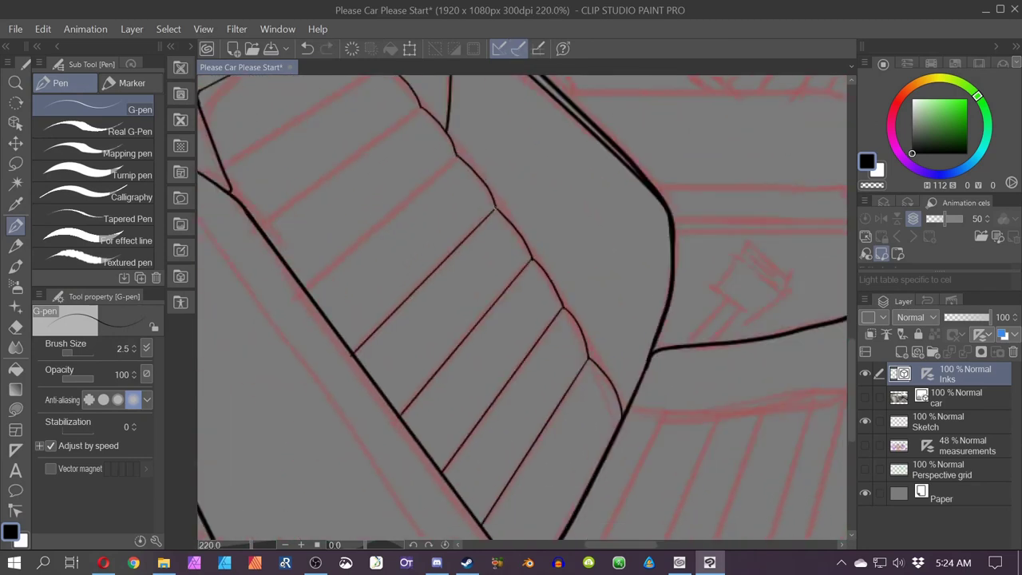
- Ink the remaining upper rib lines of the backrest panel and correct where they meet the inner edge
{"action": "left_click_drag", "start_coordinate": [457, 156], "coordinate": [304, 288]}
{"action": "key", "text": "y"}
{"action": "left_click", "coordinate": [387, 388]}
{"action": "key", "text": "p"}
{"action": "left_click_drag", "start_coordinate": [373, 306], "coordinate": [517, 215]}
{"action": "left_click_drag", "start_coordinate": [394, 376], "coordinate": [494, 296]}
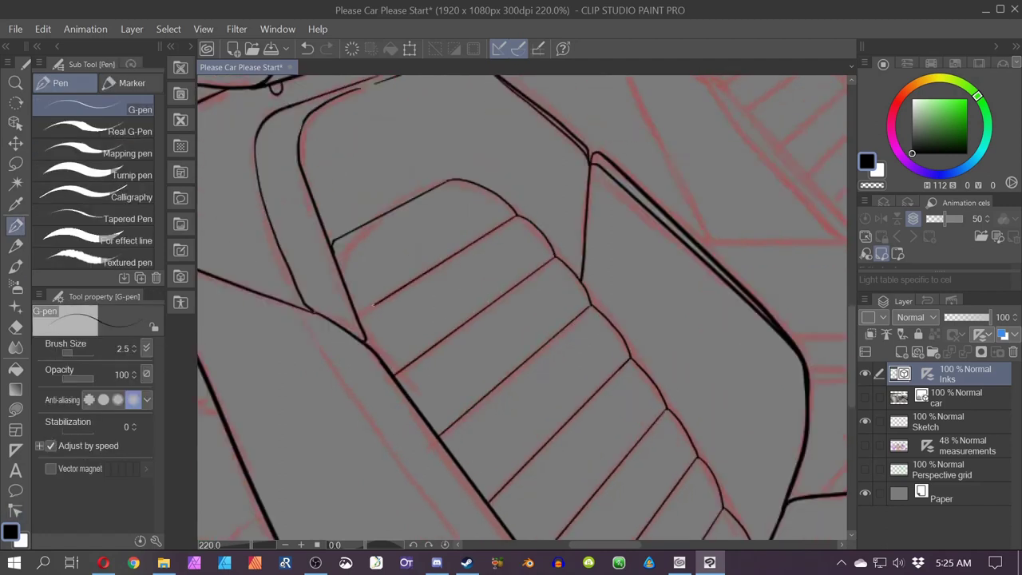
- Ink the scalloped top edge and rounded outer end of the seat cushion's ribbed panel
{"action": "key", "text": "ctrl+2"}
{"action": "left_click_drag", "start_coordinate": [317, 319], "coordinate": [354, 317]}
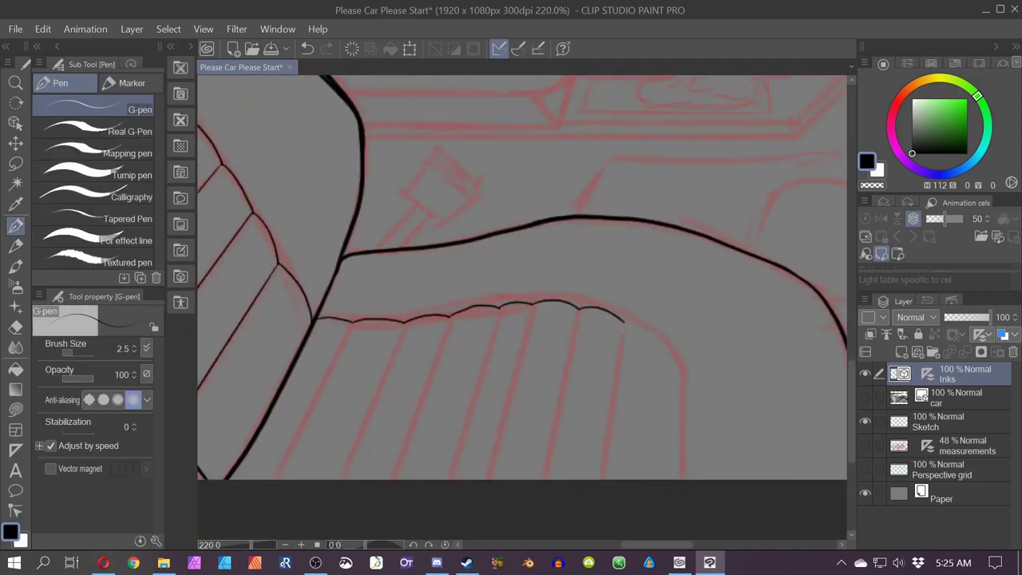
{"action": "left_click_drag", "start_coordinate": [622, 321], "coordinate": [685, 479]}
- Ink the rib lines running down the seat cushion from each scallop to the canvas edge
{"action": "left_click_drag", "start_coordinate": [621, 322], "coordinate": [599, 479]}
{"action": "left_click_drag", "start_coordinate": [576, 309], "coordinate": [543, 479]}
{"action": "left_click_drag", "start_coordinate": [528, 304], "coordinate": [484, 479]}
{"action": "key", "text": "ctrl+y"}
{"action": "key", "text": "ctrl+y"}
{"action": "key", "text": "ctrl+y"}
{"action": "key", "text": "ctrl+y"}
{"action": "key", "text": "ctrl+y"}
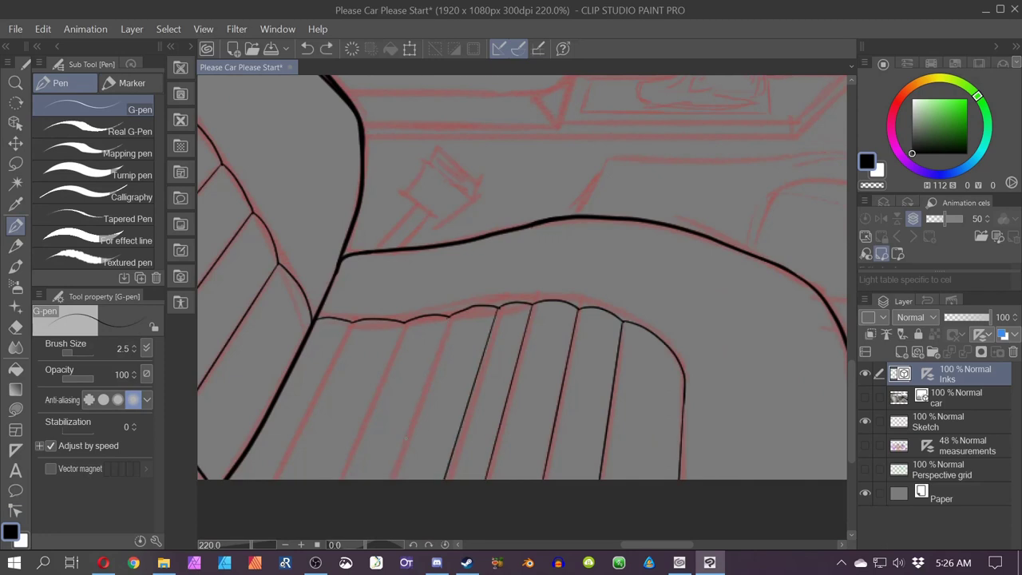
- Ink the seat-belt buckle beside the cushion, including its tapered body, top rim and slot
{"action": "key", "text": "y"}
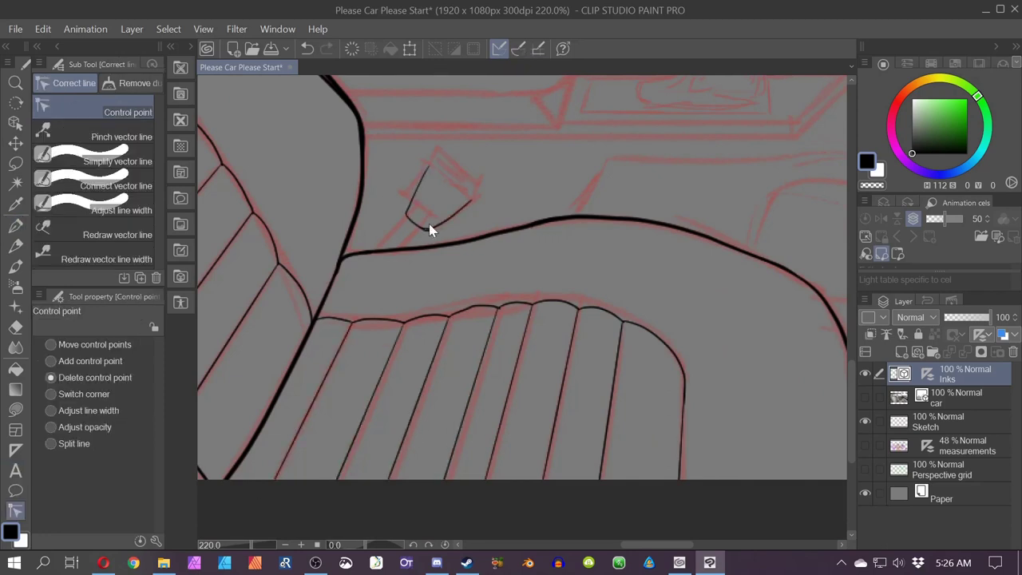
{"action": "scroll", "coordinate": [433, 232], "scroll_direction": "up", "scroll_amount": 3}
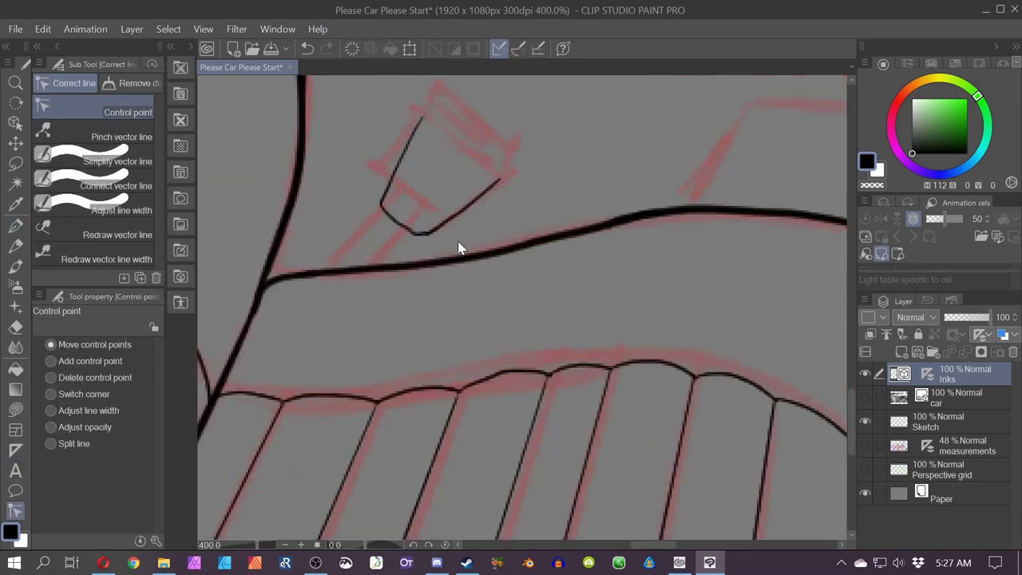
{"action": "key", "text": "p"}
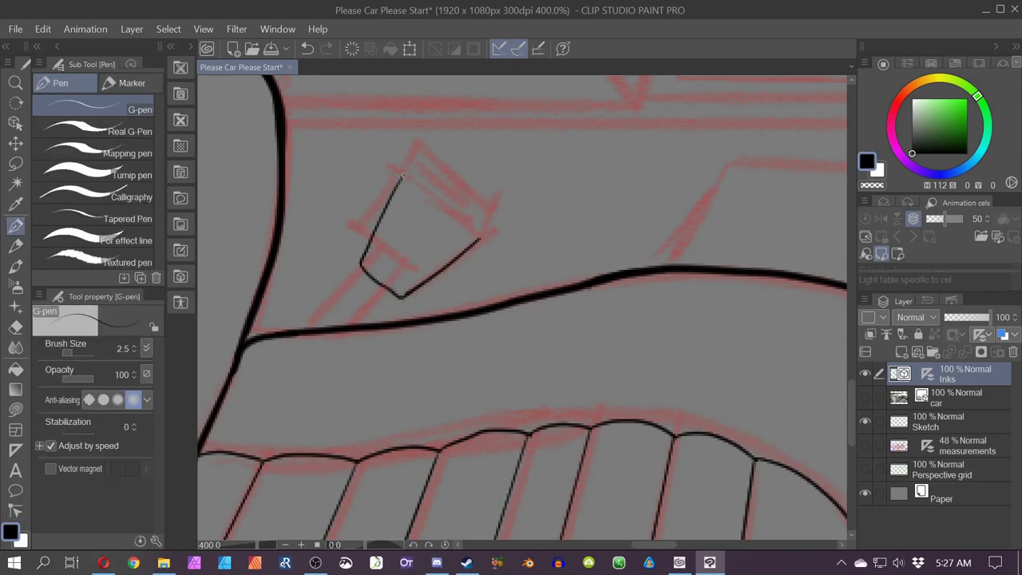
{"action": "left_click_drag", "start_coordinate": [482, 236], "coordinate": [406, 172]}
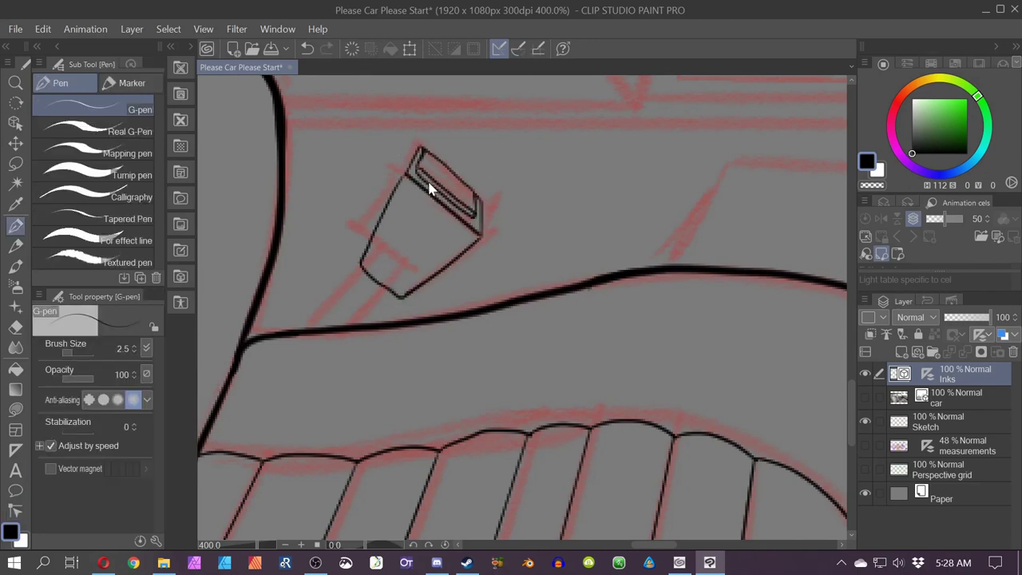
{"action": "left_click", "coordinate": [470, 188], "text": "shift"}
{"action": "left_click", "coordinate": [418, 148], "text": "shift"}
- Ink the lower diagonal edge of the centre console from the dashboard base, and choose the line width correction tool
{"action": "scroll", "coordinate": [418, 148], "scroll_direction": "down", "scroll_amount": 6}
{"action": "left_click_drag", "start_coordinate": [477, 298], "coordinate": [303, 450]}
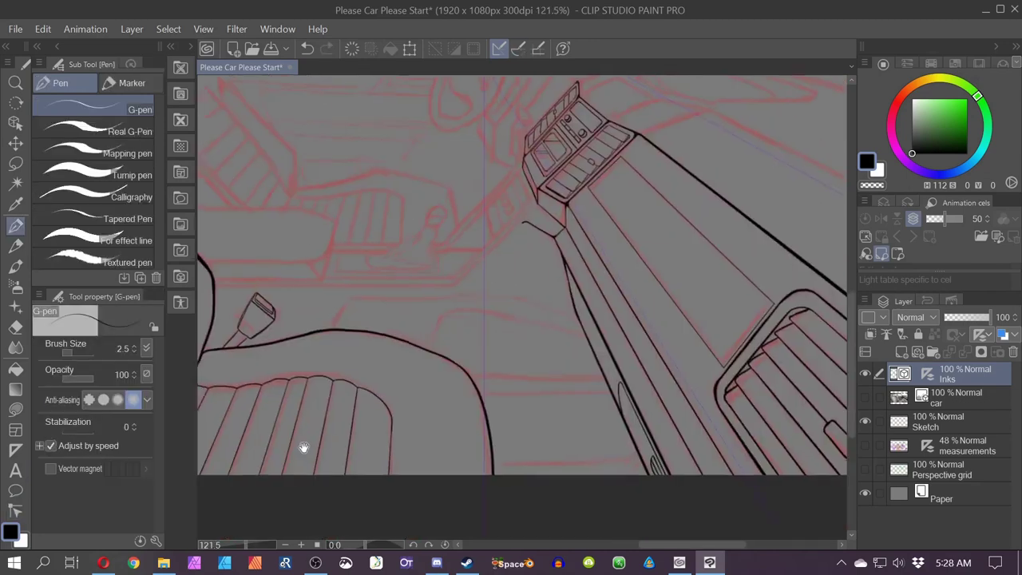
{"action": "scroll", "coordinate": [725, 246], "scroll_direction": "up", "scroll_amount": 3}
{"action": "key", "text": "y"}
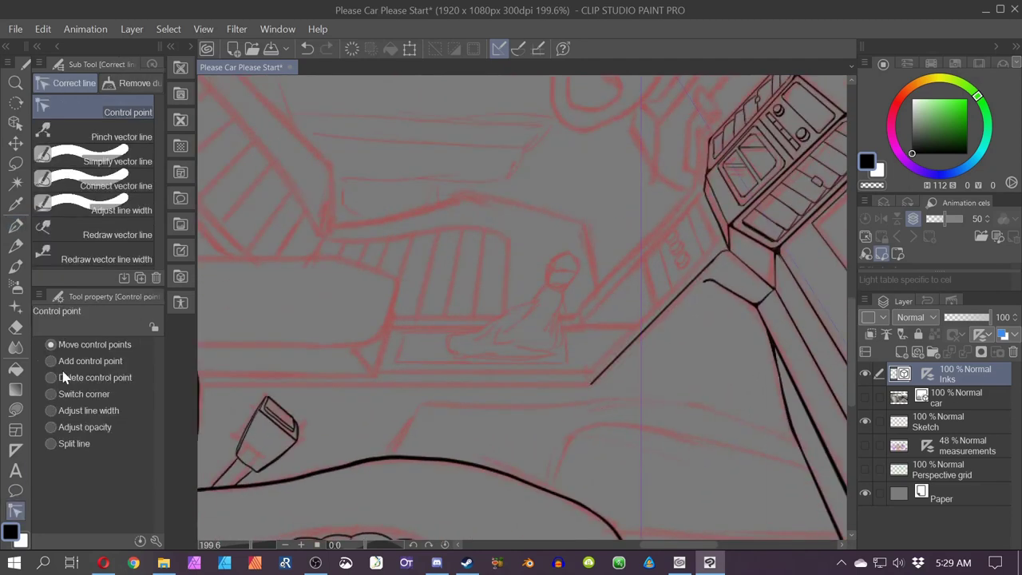
{"action": "left_click", "coordinate": [87, 204]}
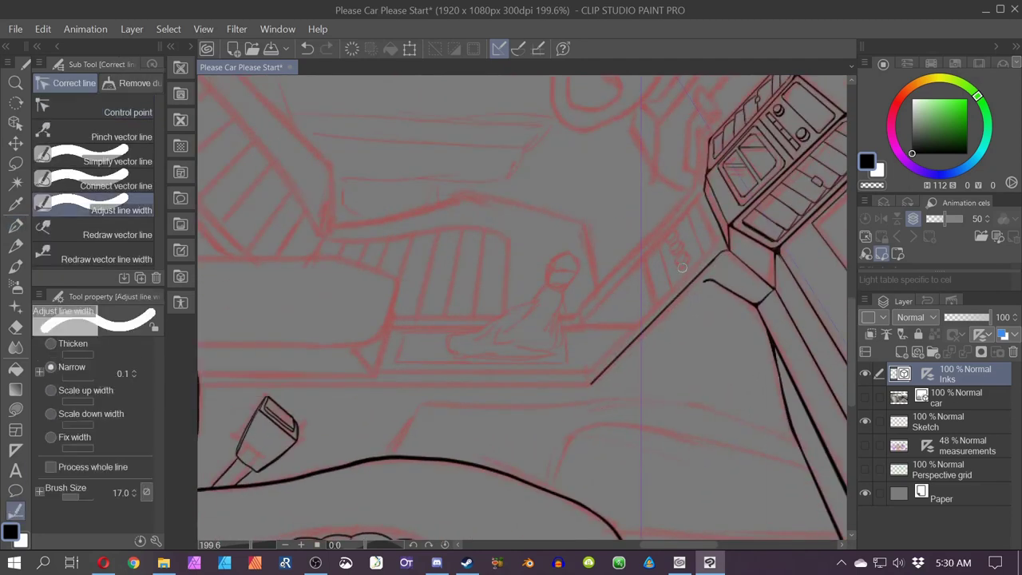
- Ink the console's upper diagonal edge as a straight line from the dashboard corner toward the gear shifter
{"action": "key", "text": "p"}
{"action": "scroll", "coordinate": [736, 284], "scroll_direction": "up", "scroll_amount": 2}
{"action": "scroll", "coordinate": [735, 283], "scroll_direction": "down", "scroll_amount": 1}
{"action": "left_click_drag", "start_coordinate": [734, 283], "coordinate": [708, 403]}
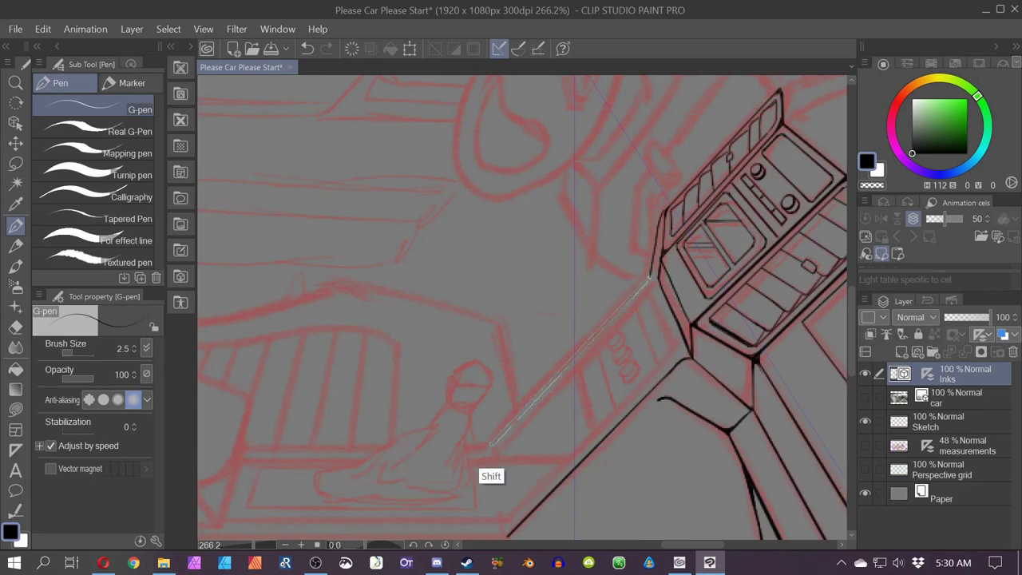
{"action": "left_click", "coordinate": [489, 444], "text": "shift"}
{"action": "key", "text": "e"}
{"action": "key", "text": "p"}
- Ink the short end edges, inner parallel edges and dividers of the console's sloped panel
{"action": "scroll", "coordinate": [491, 461], "scroll_direction": "up", "scroll_amount": 3}
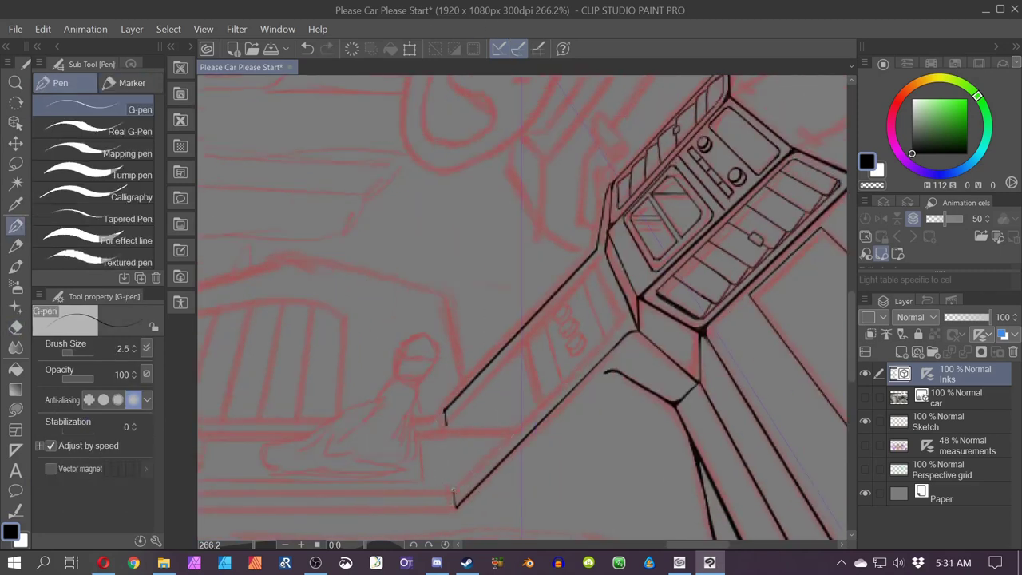
{"action": "scroll", "coordinate": [525, 296], "scroll_direction": "up", "scroll_amount": 2}
{"action": "left_click_drag", "start_coordinate": [525, 296], "coordinate": [537, 222]}
{"action": "left_click", "coordinate": [486, 480], "text": "shift"}
{"action": "left_click", "coordinate": [518, 49]}
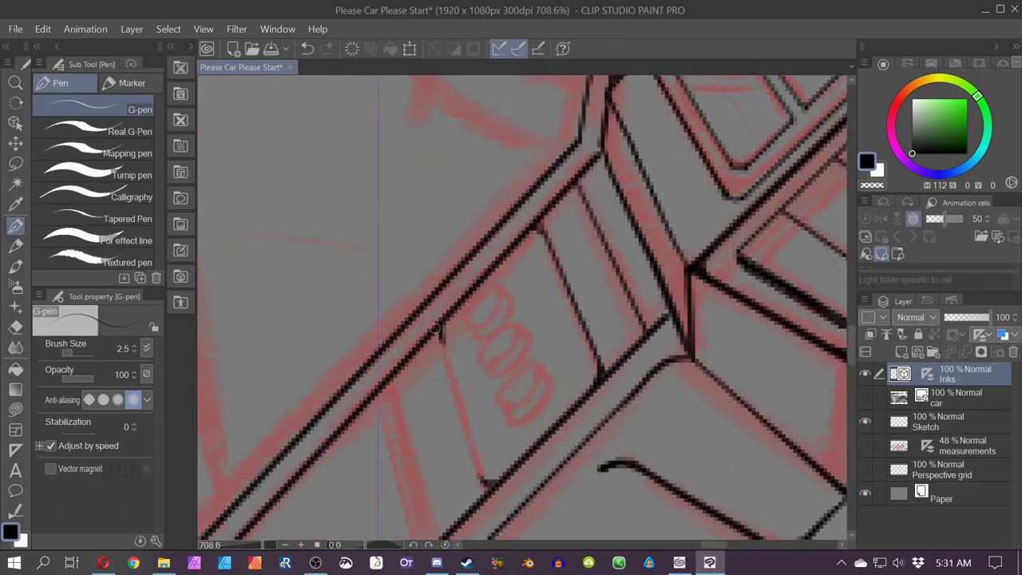
- Ink the three round buttons on the console's sloped panel freehand, with ruler snapping off
{"action": "scroll", "coordinate": [465, 337], "scroll_direction": "up", "scroll_amount": 2}
{"action": "left_click", "coordinate": [518, 49]}
{"action": "mouse_move", "coordinate": [567, 391]}
{"action": "left_mouse_down"}
{"action": "mouse_move", "coordinate": [516, 435]}
{"action": "mouse_move", "coordinate": [520, 455]}
{"action": "left_mouse_up"}
{"action": "left_click_drag", "start_coordinate": [487, 372], "coordinate": [529, 332]}
{"action": "mouse_move", "coordinate": [507, 257]}
{"action": "left_mouse_down"}
{"action": "mouse_move", "coordinate": [464, 315]}
{"action": "mouse_move", "coordinate": [511, 261]}
{"action": "left_mouse_up"}
- Ink the gear shifter's draped boot with its folds and the faceted knob on top
{"action": "scroll", "coordinate": [523, 280], "scroll_direction": "down", "scroll_amount": 2}
{"action": "scroll", "coordinate": [523, 307], "scroll_direction": "down", "scroll_amount": 2}
{"action": "scroll", "coordinate": [519, 264], "scroll_direction": "up", "scroll_amount": 1}
{"action": "left_click_drag", "start_coordinate": [585, 330], "coordinate": [576, 367]}
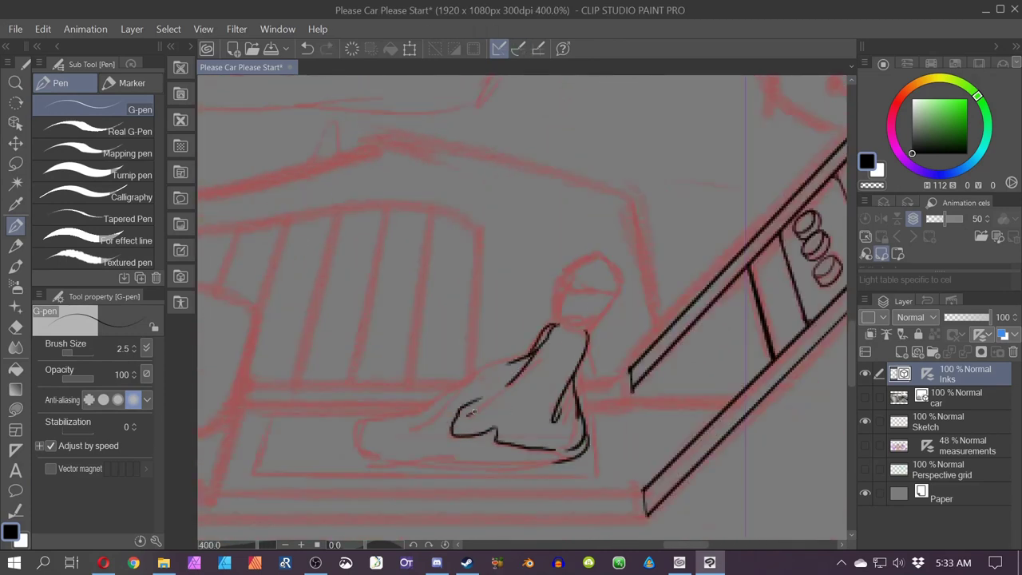
{"action": "left_click_drag", "start_coordinate": [394, 461], "coordinate": [573, 461]}
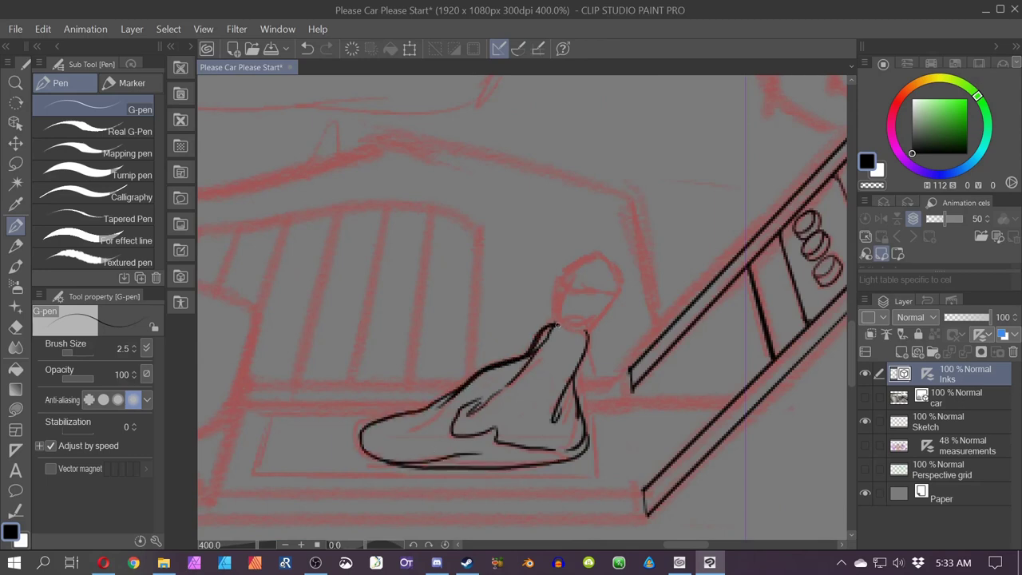
{"action": "left_click_drag", "start_coordinate": [573, 289], "coordinate": [617, 290]}
{"action": "left_click_drag", "start_coordinate": [564, 276], "coordinate": [622, 283]}
{"action": "scroll", "coordinate": [558, 301], "scroll_direction": "down", "scroll_amount": 2}
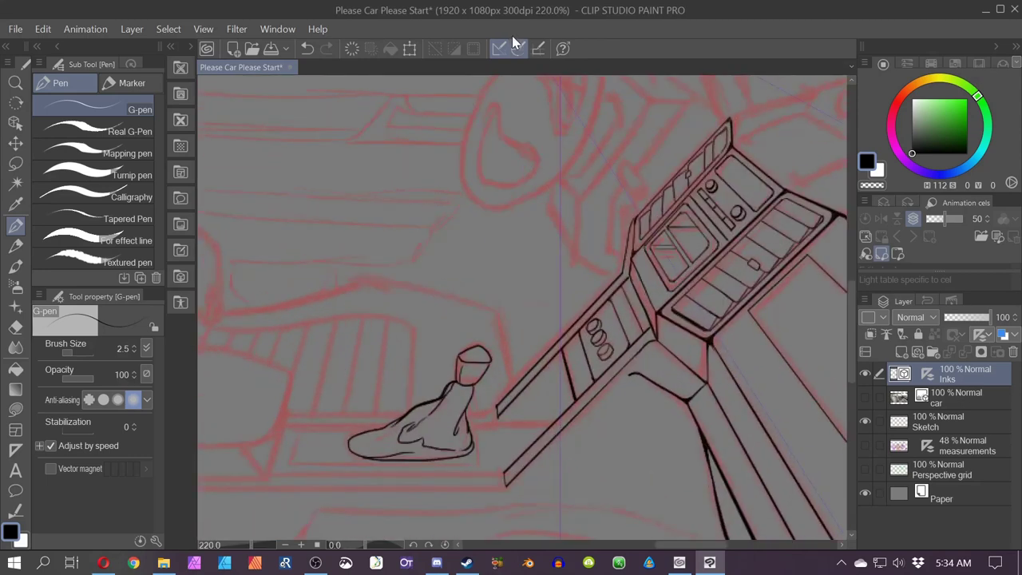
- Ink the rectangular tray outline around the gear shifter's boot with ruler snapping on
{"action": "left_click", "coordinate": [518, 49]}
{"action": "scroll", "coordinate": [523, 308], "scroll_direction": "up", "scroll_amount": 2}
{"action": "mouse_move", "coordinate": [570, 385]}
{"action": "left_mouse_down"}
{"action": "mouse_move", "coordinate": [572, 423]}
{"action": "mouse_move", "coordinate": [237, 446]}
{"action": "left_mouse_up"}
{"action": "mouse_move", "coordinate": [390, 385]}
{"action": "left_mouse_down"}
{"action": "mouse_move", "coordinate": [252, 385]}
{"action": "mouse_move", "coordinate": [236, 447]}
{"action": "left_mouse_up"}
- Ink the pair of horizontal rear edges of the console's flat section behind the gear shifter
{"action": "scroll", "coordinate": [523, 308], "scroll_direction": "down", "scroll_amount": 2}
{"action": "left_click_drag", "start_coordinate": [675, 228], "coordinate": [684, 346]}
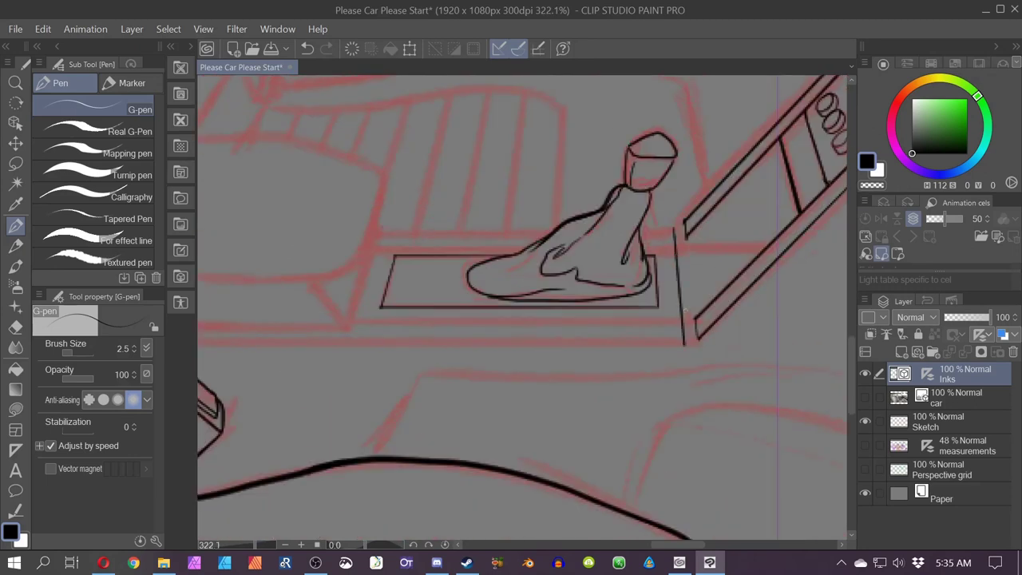
{"action": "key", "text": "e"}
{"action": "left_click", "coordinate": [685, 335]}
{"action": "key", "text": "p"}
{"action": "left_click_drag", "start_coordinate": [684, 237], "coordinate": [641, 237]}
{"action": "left_click_drag", "start_coordinate": [684, 224], "coordinate": [640, 223]}
{"action": "mouse_move", "coordinate": [372, 237]}
{"action": "left_mouse_down"}
{"action": "mouse_move", "coordinate": [686, 237]}
{"action": "mouse_move", "coordinate": [399, 149]}
{"action": "left_mouse_up"}
{"action": "left_click_drag", "start_coordinate": [625, 225], "coordinate": [375, 221]}
- Ink the two horizontal front edges of the console's flat section, and extend the lower one to the front seat's side
{"action": "left_click_drag", "start_coordinate": [696, 319], "coordinate": [356, 318]}
{"action": "left_click_drag", "start_coordinate": [698, 339], "coordinate": [279, 338]}
{"action": "key", "text": "y"}
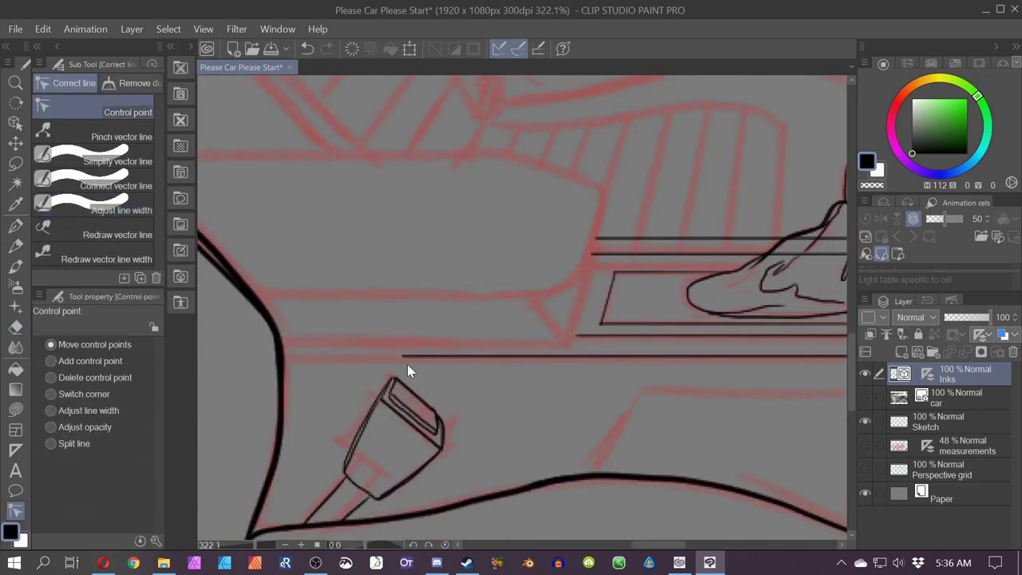
{"action": "left_click_drag", "start_coordinate": [404, 356], "coordinate": [282, 356]}
- Ink the end edge of the shifter section, plus the armrest box's base line and slanted corner
{"action": "key", "text": "p"}
{"action": "left_click", "coordinate": [518, 48]}
{"action": "left_click_drag", "start_coordinate": [594, 240], "coordinate": [598, 249]}
{"action": "left_click_drag", "start_coordinate": [569, 345], "coordinate": [283, 345]}
{"action": "left_click_drag", "start_coordinate": [538, 298], "coordinate": [569, 343]}
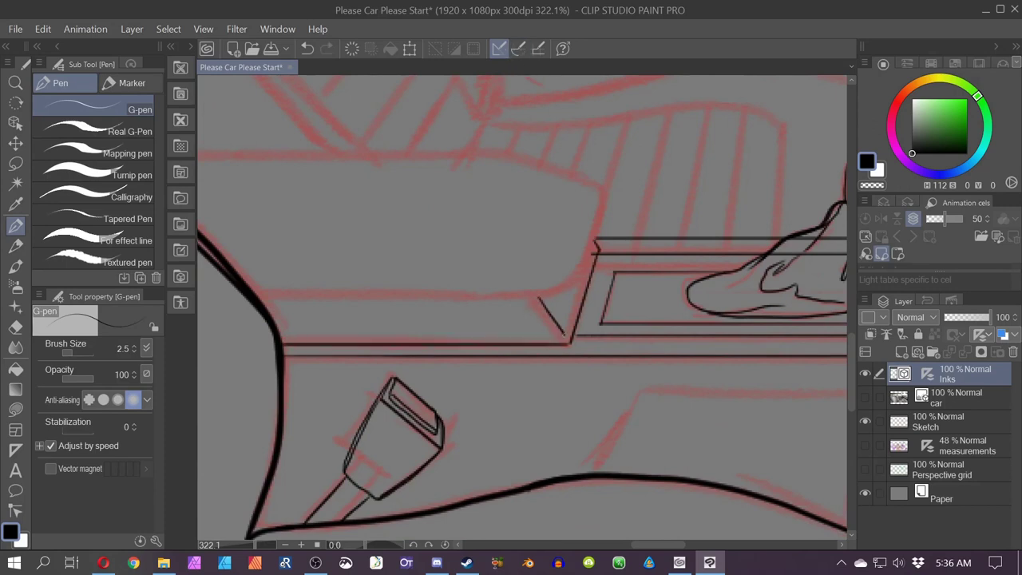
- Ink the armrest pad's lower edge and straight end edge beside the shifter section
{"action": "left_click_drag", "start_coordinate": [590, 255], "coordinate": [533, 301]}
{"action": "key", "text": "y"}
{"action": "left_click", "coordinate": [536, 300], "text": "alt"}
{"action": "key", "text": "ctrl+z"}
{"action": "key", "text": "p"}
{"action": "left_click_drag", "start_coordinate": [547, 245], "coordinate": [528, 304]}
{"action": "left_click_drag", "start_coordinate": [579, 355], "coordinate": [293, 355]}
{"action": "left_click", "coordinate": [518, 49]}
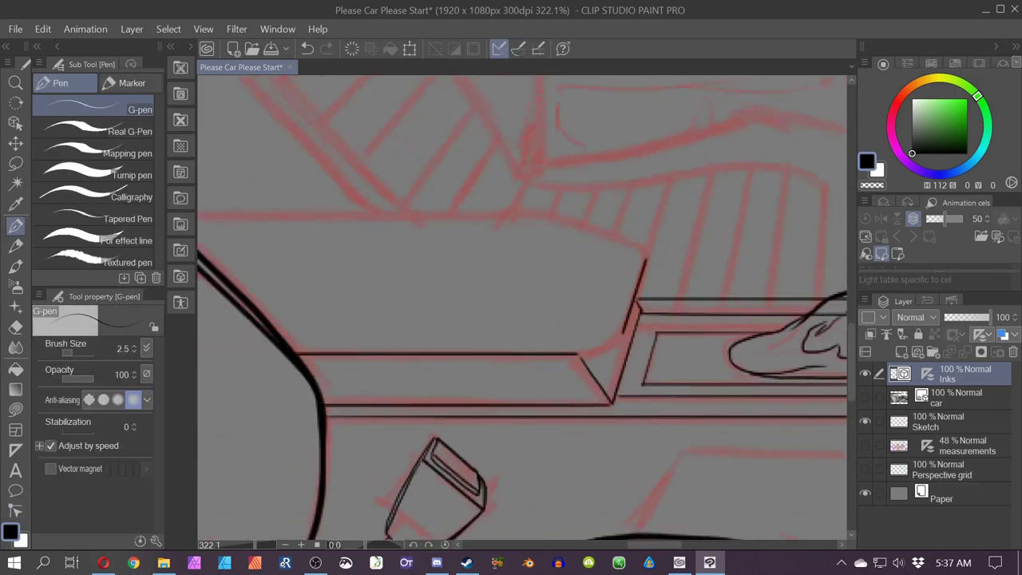
- Complete the armrest pad's rounded corners and top edge, and move the slanted corner line's endpoint to meet it
{"action": "mouse_move", "coordinate": [626, 326]}
{"action": "left_mouse_down"}
{"action": "mouse_move", "coordinate": [575, 356]}
{"action": "mouse_move", "coordinate": [677, 376]}
{"action": "left_mouse_up"}
{"action": "left_click", "coordinate": [518, 49]}
{"action": "left_click_drag", "start_coordinate": [562, 327], "coordinate": [200, 326]}
{"action": "key", "text": "y"}
{"action": "left_click_drag", "start_coordinate": [735, 495], "coordinate": [579, 407]}
{"action": "left_click_drag", "start_coordinate": [579, 408], "coordinate": [579, 404]}
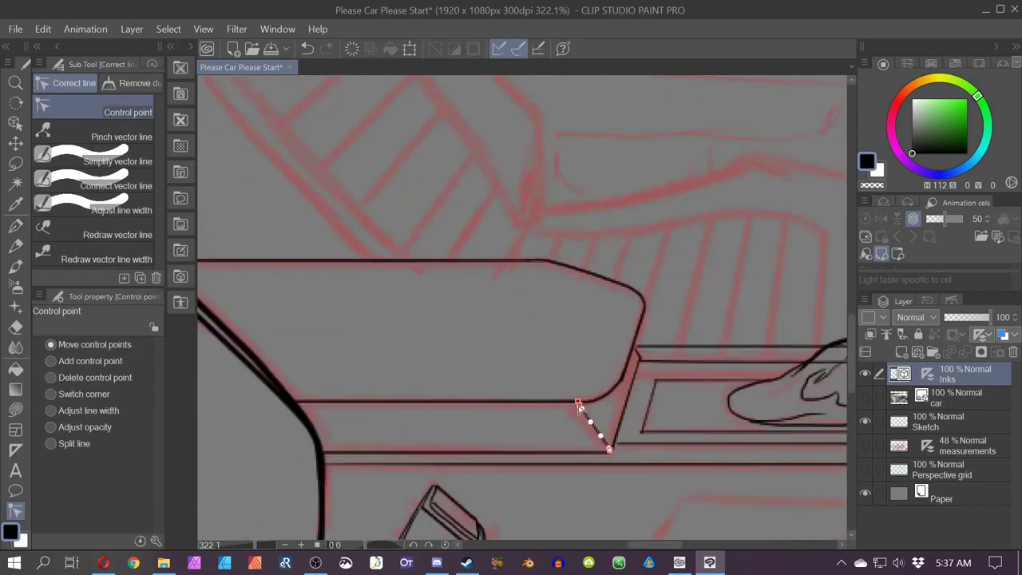
- Split the console's rear edge line at both sides of the shifter boot and remove the segment crossing it
{"action": "left_click_drag", "start_coordinate": [671, 408], "coordinate": [380, 509]}
{"action": "left_click", "coordinate": [51, 443]}
{"action": "left_click", "coordinate": [600, 463]}
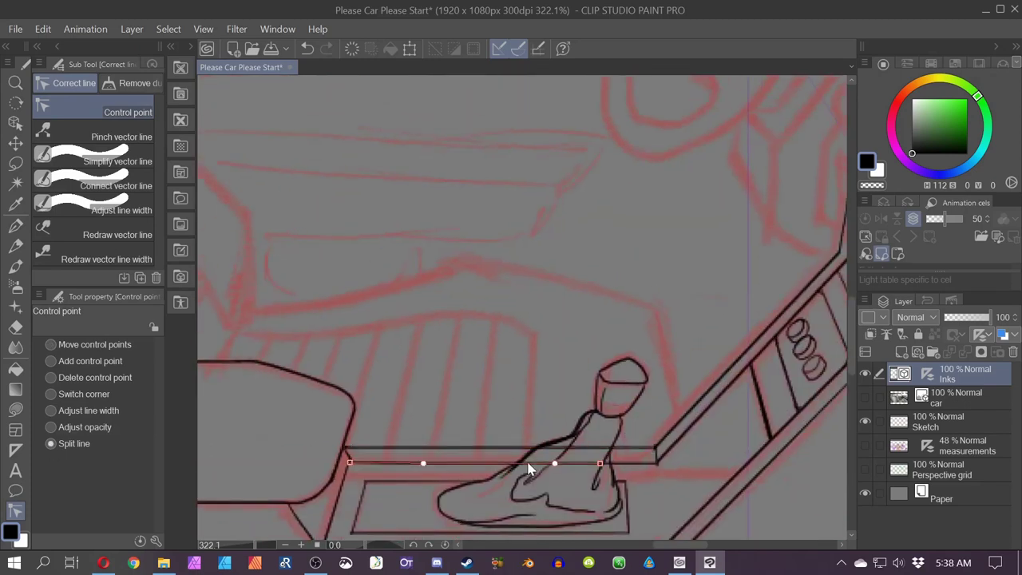
{"action": "left_click", "coordinate": [521, 463]}
{"action": "left_click", "coordinate": [51, 345]}
{"action": "key", "text": "o"}
{"action": "left_click", "coordinate": [576, 464]}
{"action": "key", "text": "y"}
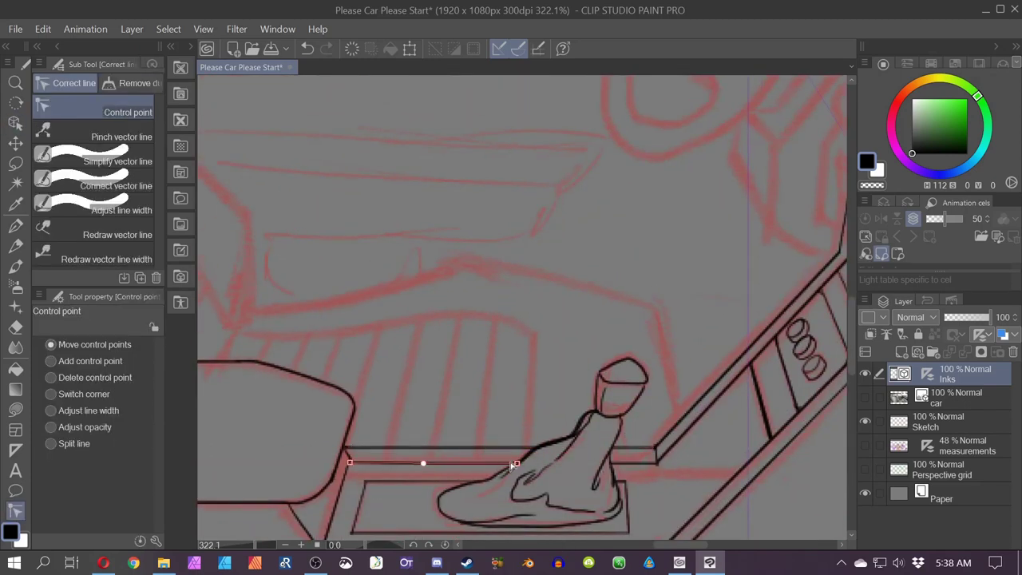
- Ink the far seat cushion's outline above the console and armrest with a pen size of 4.0
{"action": "scroll", "coordinate": [503, 319], "scroll_direction": "down", "scroll_amount": 9}
{"action": "key", "text": "p"}
{"action": "scroll", "coordinate": [361, 292], "scroll_direction": "up", "scroll_amount": 7}
{"action": "mouse_move", "coordinate": [769, 337]}
{"action": "left_mouse_down"}
{"action": "mouse_move", "coordinate": [810, 375]}
{"action": "mouse_move", "coordinate": [661, 377]}
{"action": "left_mouse_up"}
{"action": "key", "text": "ctrl+2"}
{"action": "left_click_drag", "start_coordinate": [295, 416], "coordinate": [314, 378]}
{"action": "left_click_drag", "start_coordinate": [661, 382], "coordinate": [500, 339]}
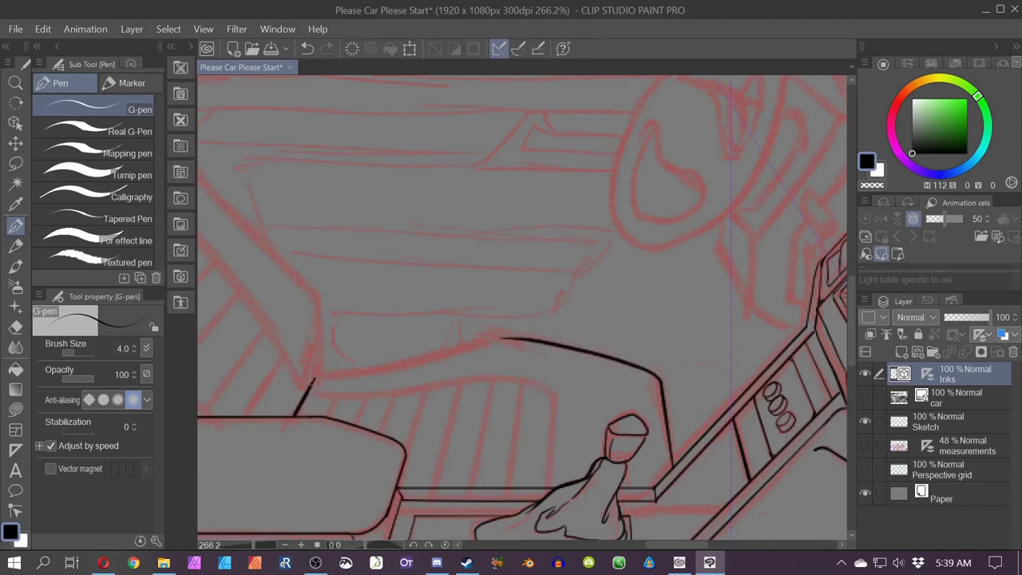
{"action": "left_click_drag", "start_coordinate": [313, 379], "coordinate": [515, 339]}
{"action": "key", "text": "y"}
{"action": "key", "text": "p"}
- Ink the far seat backrest's outline, including its outer edge, shoulder top and inner bolster lines
{"action": "scroll", "coordinate": [310, 389], "scroll_direction": "down", "scroll_amount": 4}
{"action": "left_click_drag", "start_coordinate": [310, 388], "coordinate": [506, 477]}
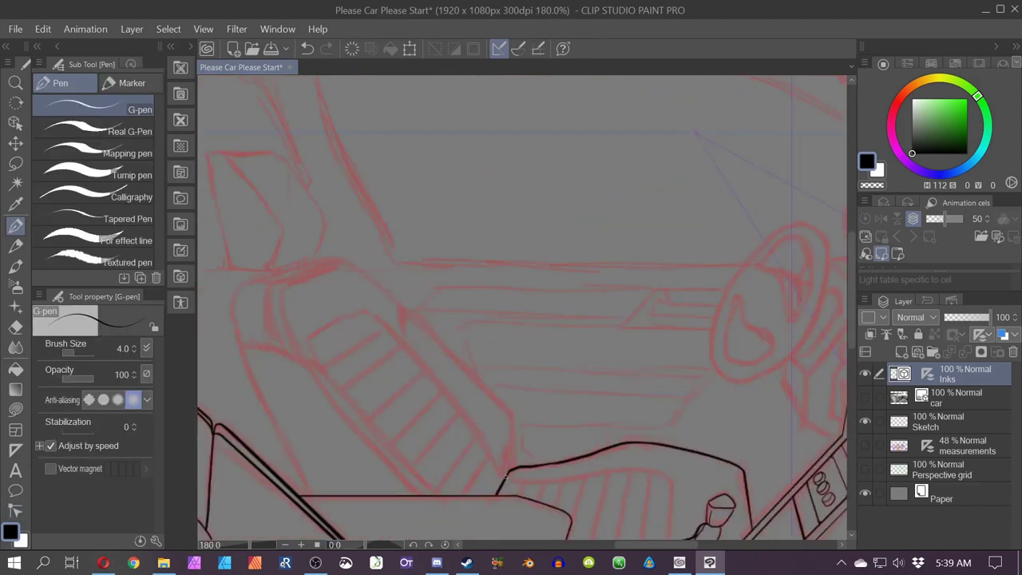
{"action": "scroll", "coordinate": [505, 473], "scroll_direction": "up", "scroll_amount": 4}
{"action": "mouse_move", "coordinate": [443, 320]}
{"action": "left_mouse_down"}
{"action": "mouse_move", "coordinate": [349, 347]}
{"action": "mouse_move", "coordinate": [339, 387]}
{"action": "mouse_move", "coordinate": [390, 520]}
{"action": "left_mouse_up"}
{"action": "left_click_drag", "start_coordinate": [434, 272], "coordinate": [517, 314]}
{"action": "mouse_move", "coordinate": [546, 340]}
{"action": "left_mouse_down"}
{"action": "mouse_move", "coordinate": [409, 391]}
{"action": "mouse_move", "coordinate": [425, 534]}
{"action": "left_mouse_up"}
{"action": "key", "text": "ctrl+z"}
{"action": "scroll", "coordinate": [425, 527], "scroll_direction": "down", "scroll_amount": 4}
{"action": "left_click_drag", "start_coordinate": [426, 527], "coordinate": [272, 327]}
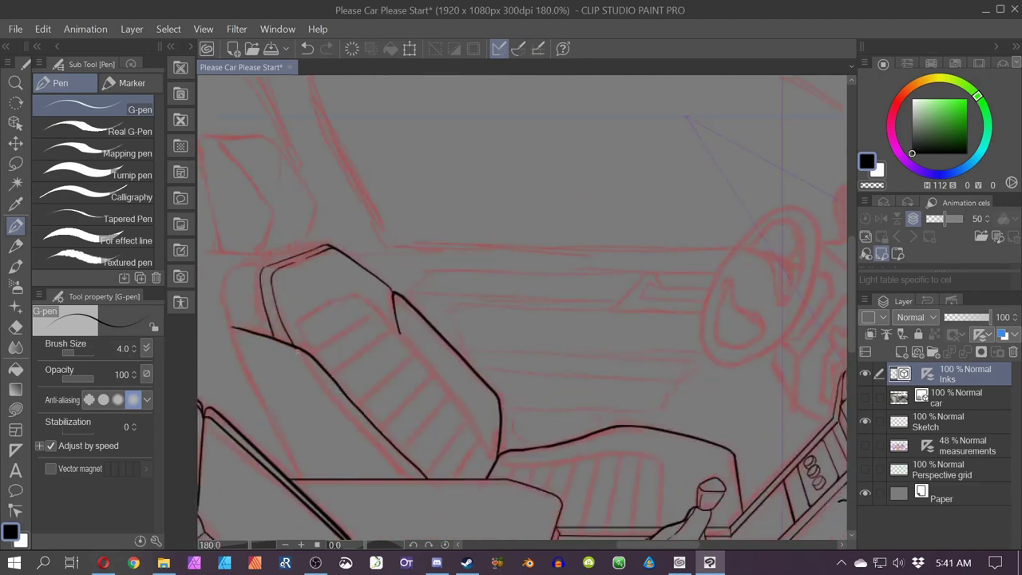
- Ink a second seam running parallel to the far seat backrest's inner bolster edge and correct its line points
{"action": "left_click_drag", "start_coordinate": [303, 358], "coordinate": [413, 478]}
{"action": "scroll", "coordinate": [413, 478], "scroll_direction": "up", "scroll_amount": 4}
{"action": "key", "text": "y"}
{"action": "mouse_move", "coordinate": [282, 314]}
{"action": "left_mouse_down"}
{"action": "mouse_move", "coordinate": [374, 424]}
{"action": "mouse_move", "coordinate": [433, 457]}
{"action": "left_mouse_up"}
{"action": "scroll", "coordinate": [354, 410], "scroll_direction": "down", "scroll_amount": 4}
{"action": "key", "text": "p"}
- Ink the far backrest's side outline and shoulder top edge, erasing short gaps in the top edge for the headrest posts
{"action": "left_click_drag", "start_coordinate": [288, 337], "coordinate": [351, 466]}
{"action": "key", "text": "ctrl+z"}
{"action": "left_click_drag", "start_coordinate": [303, 220], "coordinate": [358, 350]}
{"action": "scroll", "coordinate": [358, 350], "scroll_direction": "up", "scroll_amount": 5}
{"action": "mouse_move", "coordinate": [503, 390]}
{"action": "left_mouse_down"}
{"action": "mouse_move", "coordinate": [452, 391]}
{"action": "mouse_move", "coordinate": [330, 432]}
{"action": "left_mouse_up"}
{"action": "key", "text": "e"}
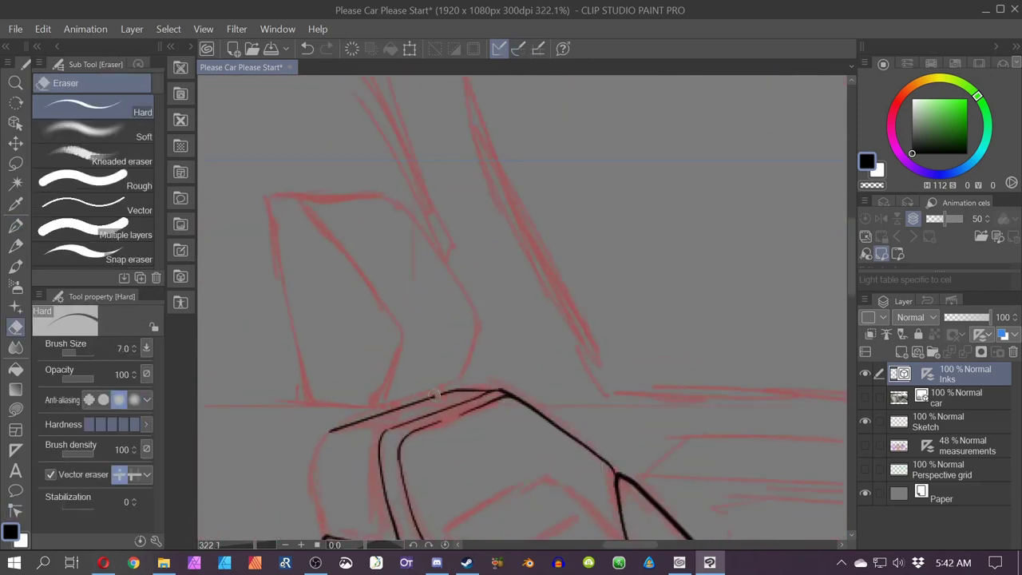
{"action": "key", "text": "p"}
{"action": "key", "text": "y"}
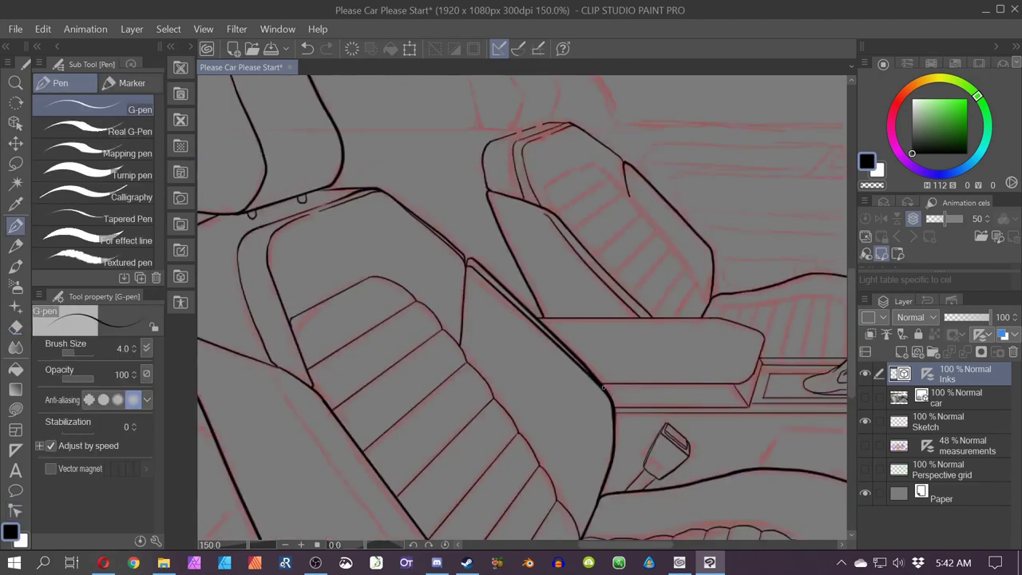
{"action": "scroll", "coordinate": [486, 340], "scroll_direction": "down", "scroll_amount": 3}
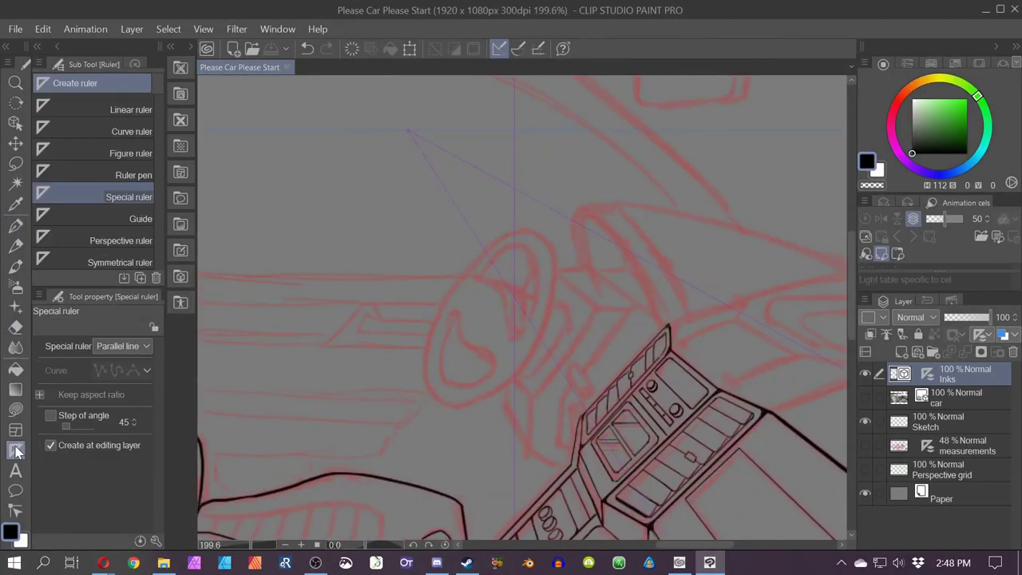
{"action": "left_click", "coordinate": [92, 148]}
{"action": "left_click_drag", "start_coordinate": [550, 231], "coordinate": [419, 399]}
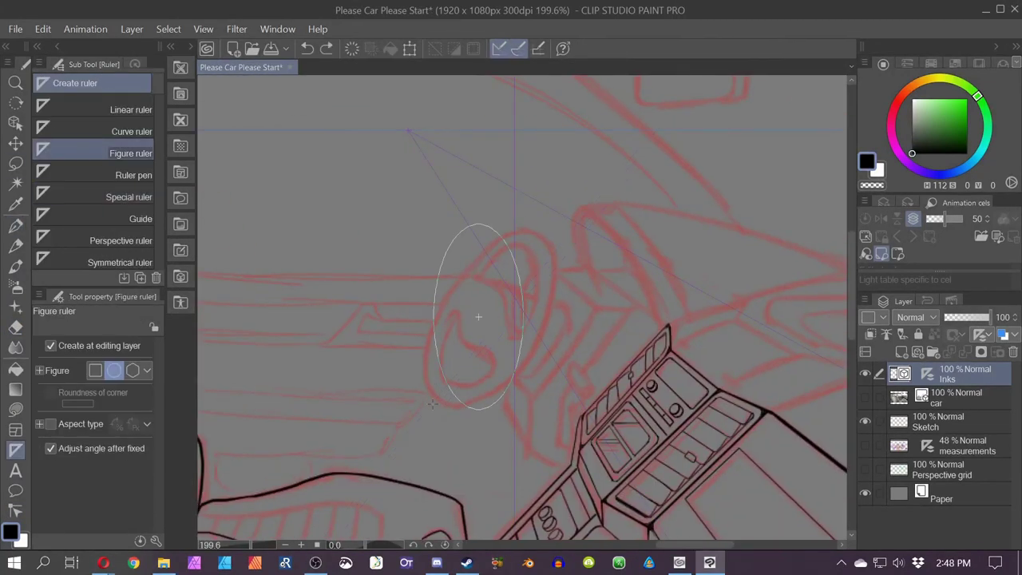
{"action": "key", "text": "o"}
{"action": "left_click_drag", "start_coordinate": [406, 316], "coordinate": [415, 316]}
{"action": "key", "text": "Delete"}
- Fit a tilted elliptical figure ruler to the steering wheel's outer rim and ink the rim along it
{"action": "key", "text": "u"}
{"action": "left_click_drag", "start_coordinate": [524, 221], "coordinate": [426, 408]}
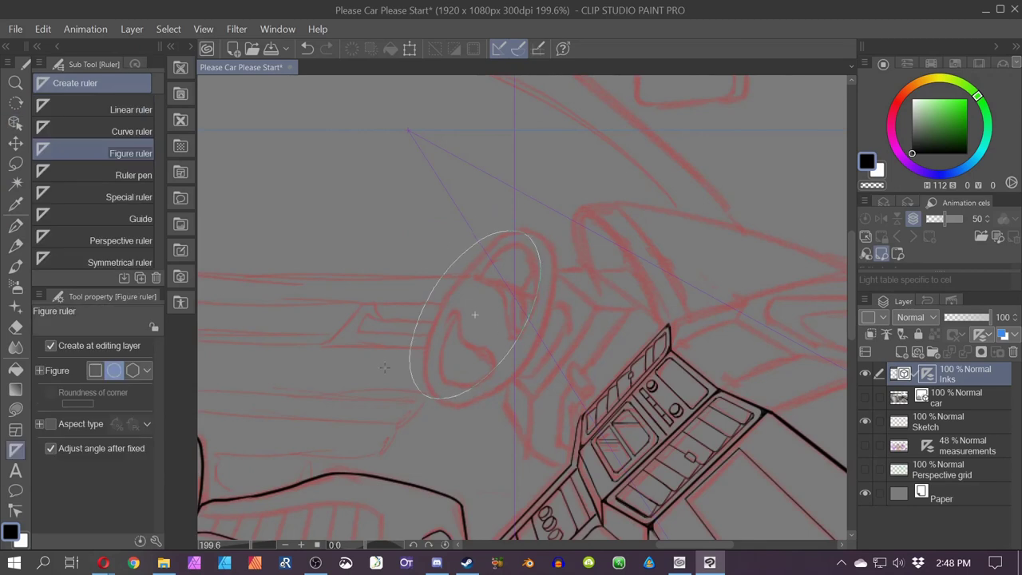
{"action": "left_click", "coordinate": [494, 369]}
{"action": "key", "text": "o"}
{"action": "key", "text": "u"}
{"action": "key", "text": "o"}
{"action": "left_click", "coordinate": [495, 369]}
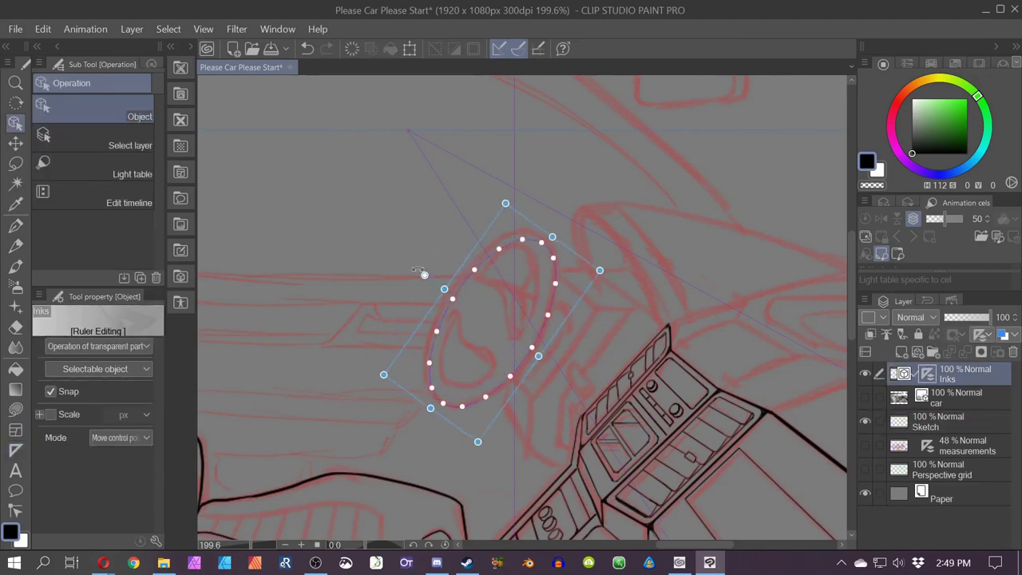
{"action": "key", "text": "p"}
{"action": "mouse_move", "coordinate": [551, 240]}
{"action": "left_mouse_down"}
{"action": "mouse_move", "coordinate": [445, 403]}
{"action": "mouse_move", "coordinate": [489, 409]}
{"action": "left_mouse_up"}
- Shrink the elliptical ruler to the steering wheel's inner rim and ink the inner ring along it
{"action": "key", "text": "o"}
{"action": "left_click", "coordinate": [482, 400]}
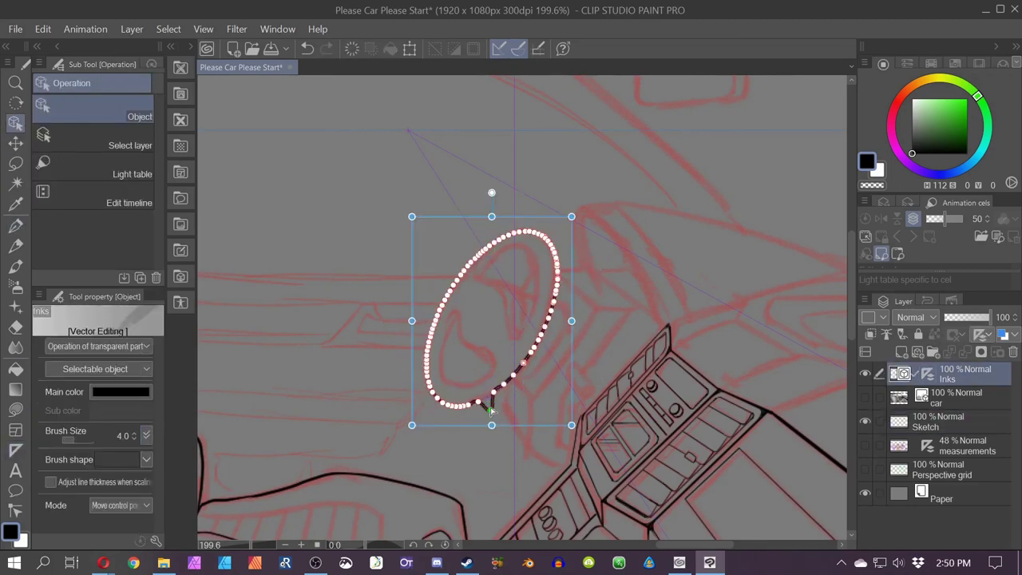
{"action": "left_click", "coordinate": [496, 390]}
{"action": "left_click_drag", "start_coordinate": [570, 418], "coordinate": [547, 392]}
{"action": "key", "text": "ctrl+z"}
{"action": "left_click", "coordinate": [550, 388], "text": "alt"}
{"action": "left_click", "coordinate": [511, 380]}
{"action": "key", "text": "p"}
{"action": "mouse_move", "coordinate": [524, 249]}
{"action": "left_mouse_down"}
{"action": "mouse_move", "coordinate": [442, 335]}
{"action": "mouse_move", "coordinate": [524, 249]}
{"action": "left_mouse_up"}
- Clean up the stray spikes where the steering wheel's inner and outer rim lines close, and remove the elliptical ruler
{"action": "key", "text": "o"}
{"action": "left_click", "coordinate": [483, 378]}
{"action": "left_click_drag", "start_coordinate": [483, 378], "coordinate": [485, 391]}
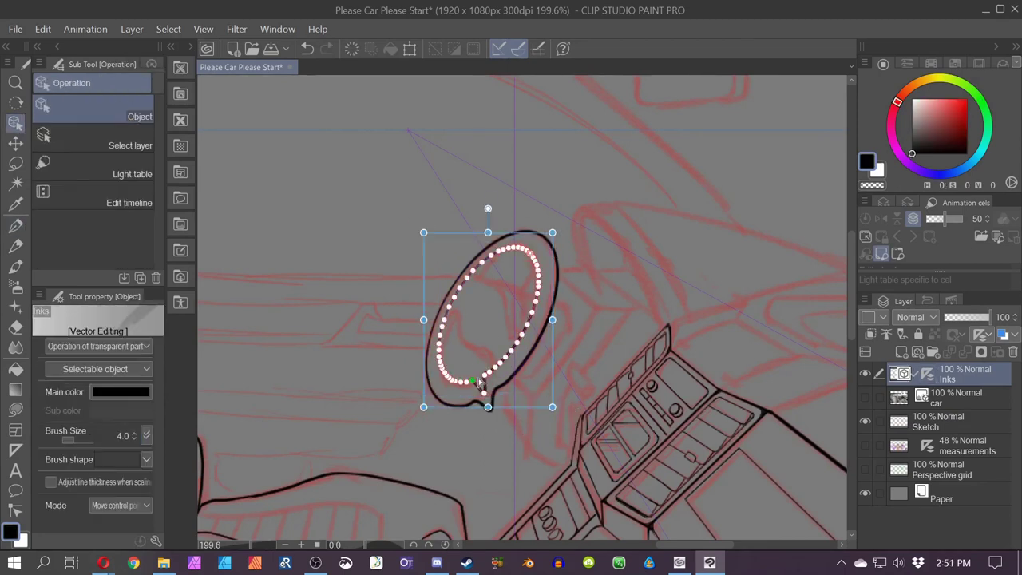
{"action": "scroll", "coordinate": [463, 379], "scroll_direction": "up", "scroll_amount": 3}
{"action": "left_click", "coordinate": [494, 383]}
{"action": "left_click", "coordinate": [506, 375]}
{"action": "key", "text": "ctrl+z"}
{"action": "left_click_drag", "start_coordinate": [565, 303], "coordinate": [595, 319]}
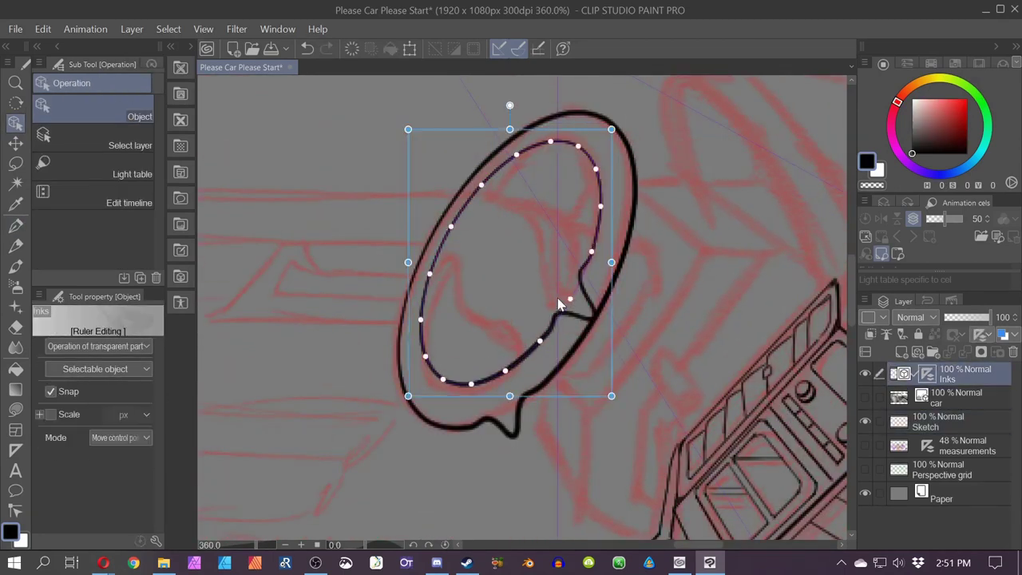
{"action": "key", "text": "ctrl+z"}
{"action": "key", "text": "y"}
{"action": "key", "text": "ctrl+z"}
- Ink the steering wheel's curved spokes with their thickness lines and correct the inner rim's upper edge
{"action": "key", "text": "p"}
{"action": "left_click_drag", "start_coordinate": [527, 149], "coordinate": [502, 168]}
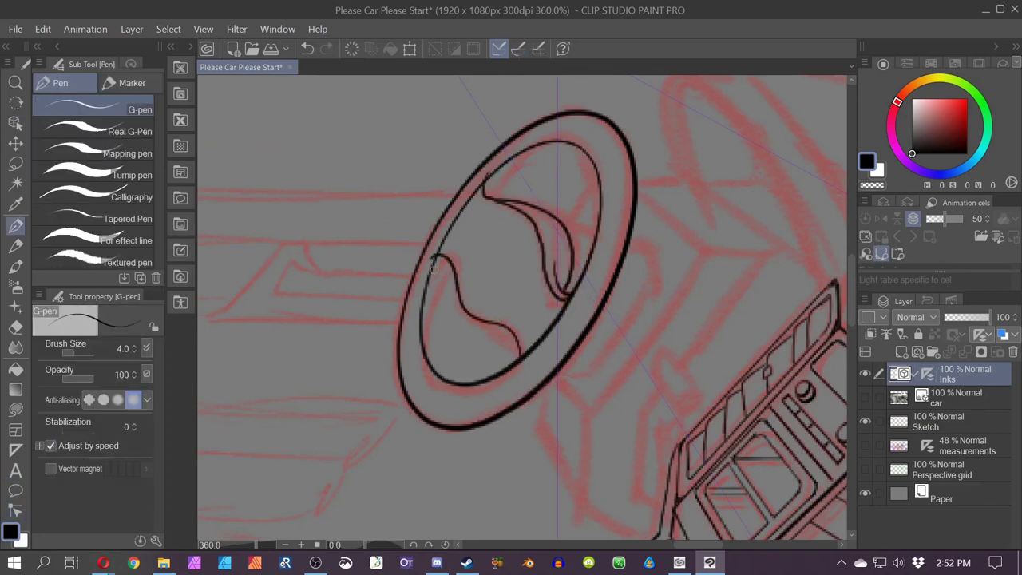
{"action": "key", "text": "y"}
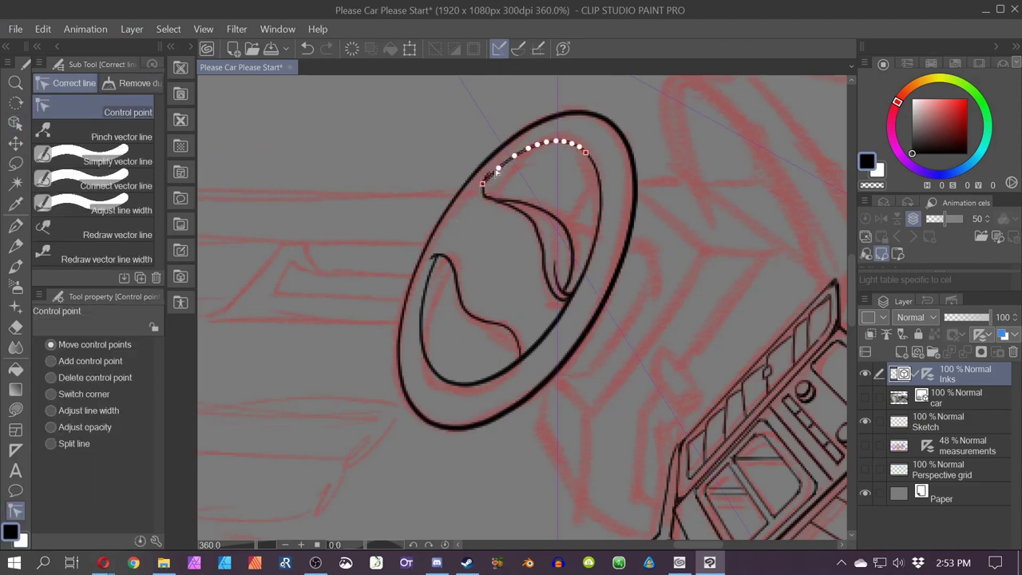
{"action": "key", "text": "p"}
{"action": "left_click_drag", "start_coordinate": [559, 219], "coordinate": [466, 336]}
{"action": "left_click_drag", "start_coordinate": [466, 336], "coordinate": [503, 346]}
- Ink the steering column housing behind the wheel and the panel edges running down to the centre console
{"action": "left_click_drag", "start_coordinate": [538, 358], "coordinate": [612, 257]}
{"action": "mouse_move", "coordinate": [612, 257]}
{"action": "left_mouse_down"}
{"action": "mouse_move", "coordinate": [630, 308]}
{"action": "mouse_move", "coordinate": [537, 390]}
{"action": "left_mouse_up"}
{"action": "mouse_move", "coordinate": [617, 211]}
{"action": "left_mouse_down"}
{"action": "mouse_move", "coordinate": [509, 311]}
{"action": "mouse_move", "coordinate": [568, 380]}
{"action": "left_mouse_up"}
{"action": "left_click_drag", "start_coordinate": [568, 380], "coordinate": [662, 258]}
{"action": "mouse_move", "coordinate": [662, 258]}
{"action": "left_mouse_down"}
{"action": "mouse_move", "coordinate": [602, 346]}
{"action": "mouse_move", "coordinate": [534, 260]}
{"action": "left_mouse_up"}
{"action": "mouse_move", "coordinate": [501, 292]}
{"action": "left_mouse_down"}
{"action": "mouse_move", "coordinate": [479, 368]}
{"action": "mouse_move", "coordinate": [472, 307]}
{"action": "left_mouse_up"}
{"action": "left_click_drag", "start_coordinate": [436, 235], "coordinate": [444, 296]}
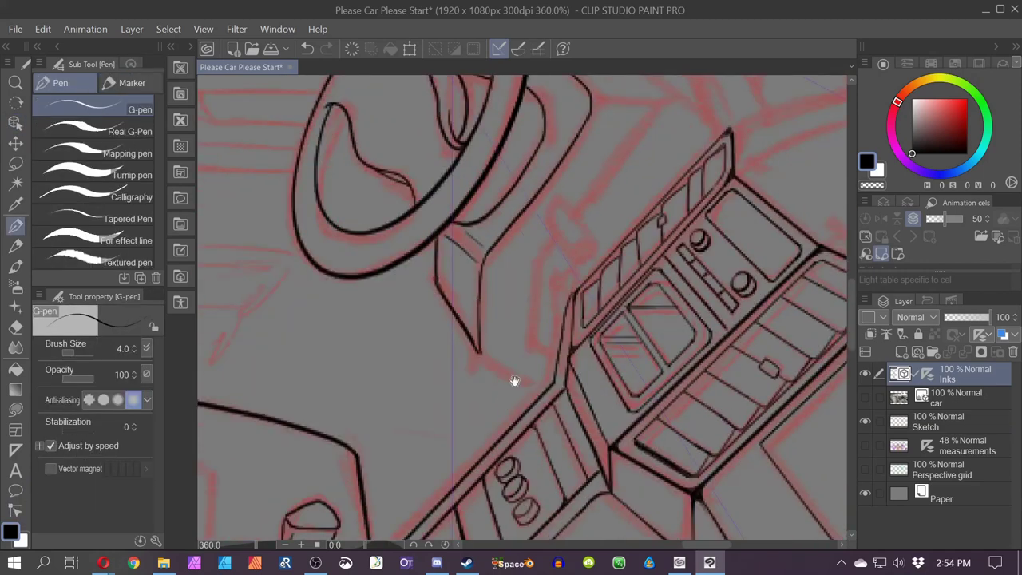
{"action": "left_click_drag", "start_coordinate": [515, 381], "coordinate": [465, 431]}
{"action": "key", "text": "ctrl+z"}
{"action": "mouse_move", "coordinate": [429, 402]}
{"action": "left_mouse_down"}
{"action": "mouse_move", "coordinate": [497, 441]}
{"action": "mouse_move", "coordinate": [502, 433]}
{"action": "left_mouse_up"}
{"action": "left_click_drag", "start_coordinate": [490, 232], "coordinate": [508, 315]}
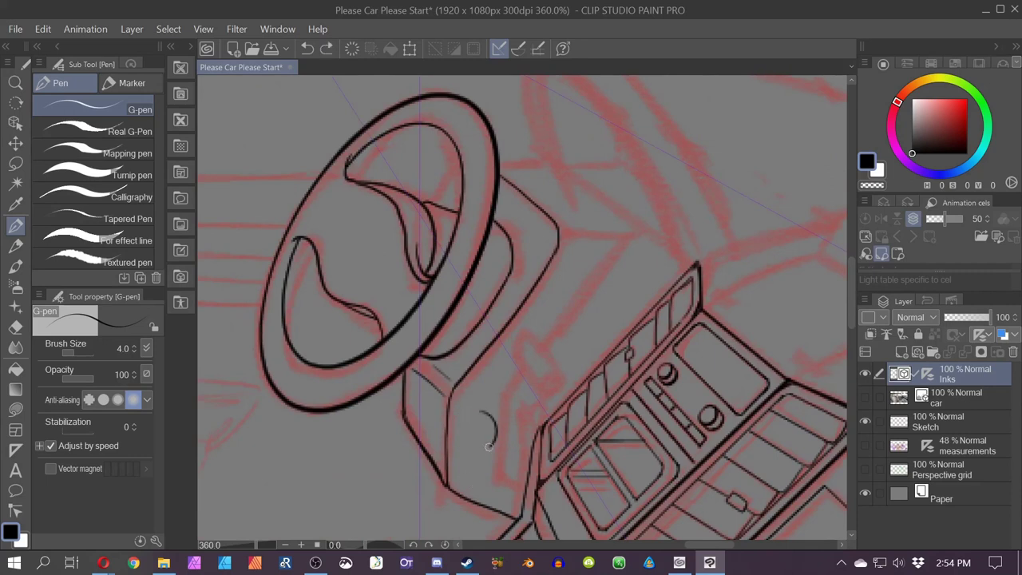
- Ink the small cylindrical lever between the steering column and console, duplicating one of its curved lines
{"action": "left_click_drag", "start_coordinate": [488, 447], "coordinate": [479, 412]}
{"action": "key", "text": "o"}
{"action": "left_click", "coordinate": [470, 450]}
{"action": "key", "text": "ctrl+c"}
{"action": "key", "text": "ctrl+v"}
{"action": "left_click_drag", "start_coordinate": [516, 471], "coordinate": [505, 461]}
{"action": "key", "text": "p"}
{"action": "left_click_drag", "start_coordinate": [510, 389], "coordinate": [504, 431]}
- Ink the instrument hood's curved opening with stabilization at 100 and move its lower line's endpoint to the hood's corner
{"action": "scroll", "coordinate": [505, 431], "scroll_direction": "up", "scroll_amount": 2}
{"action": "scroll", "coordinate": [453, 291], "scroll_direction": "up", "scroll_amount": 2}
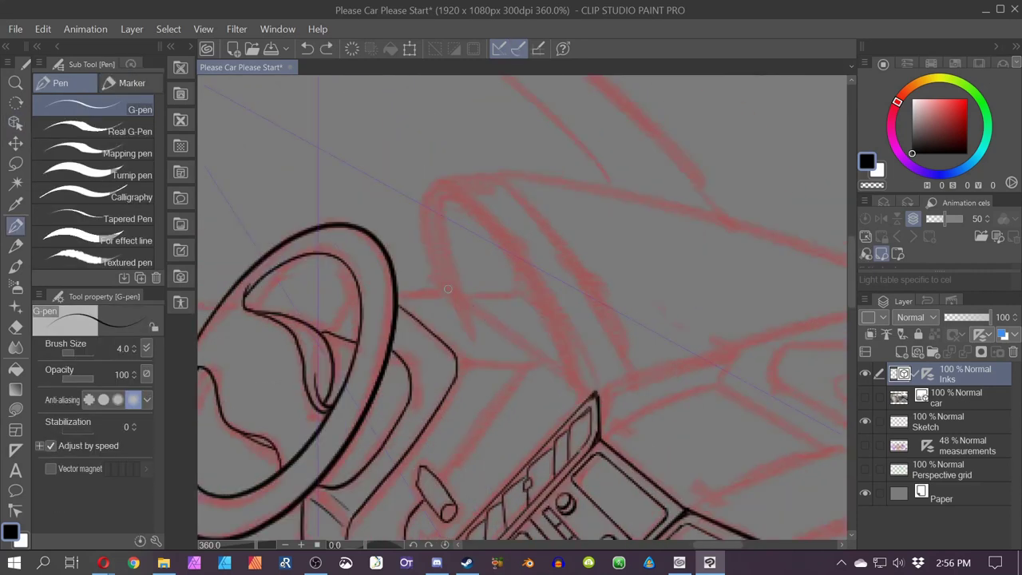
{"action": "mouse_move", "coordinate": [454, 300]}
{"action": "left_mouse_down"}
{"action": "mouse_move", "coordinate": [571, 389]}
{"action": "mouse_move", "coordinate": [454, 302]}
{"action": "left_mouse_up"}
{"action": "key", "text": "ctrl+z"}
{"action": "left_click", "coordinate": [92, 431]}
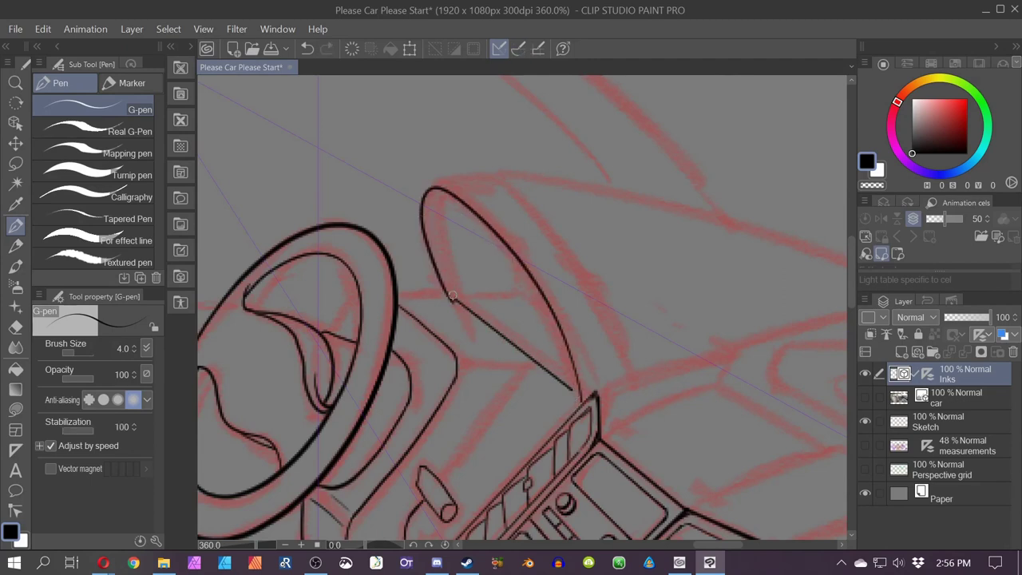
{"action": "left_click_drag", "start_coordinate": [458, 198], "coordinate": [454, 298]}
{"action": "left_click", "coordinate": [16, 510]}
{"action": "left_click", "coordinate": [63, 345]}
{"action": "left_click_drag", "start_coordinate": [572, 389], "coordinate": [581, 397]}
{"action": "left_click", "coordinate": [16, 228]}
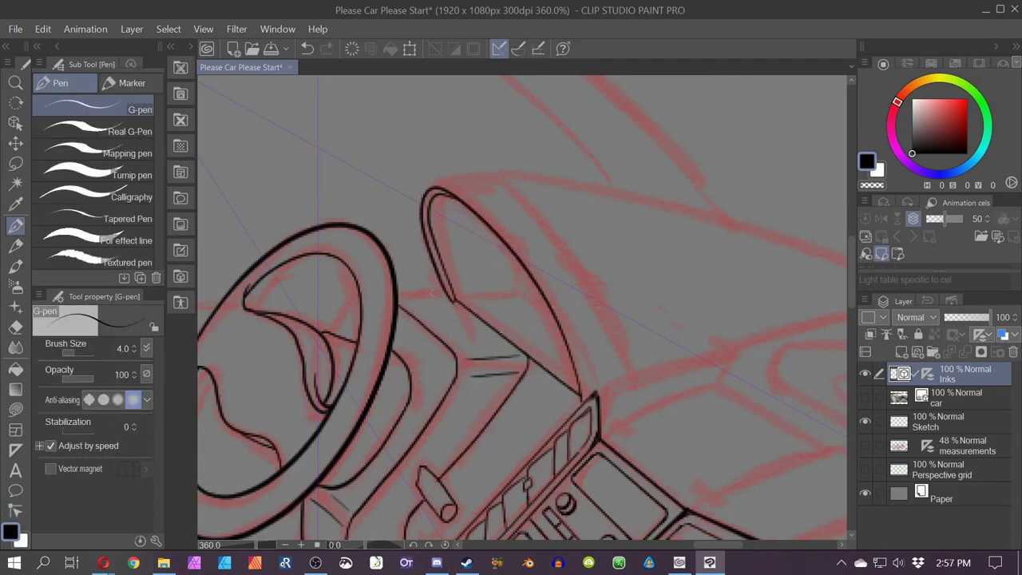
- Ink the short dashboard edge between the instrument hood and steering wheel, plus the hood's rear curve
{"action": "left_click_drag", "start_coordinate": [453, 298], "coordinate": [397, 297]}
{"action": "mouse_move", "coordinate": [447, 184]}
{"action": "left_mouse_down"}
{"action": "mouse_move", "coordinate": [350, 329]}
{"action": "mouse_move", "coordinate": [352, 223]}
{"action": "left_mouse_up"}
{"action": "mouse_move", "coordinate": [343, 227]}
{"action": "left_mouse_down"}
{"action": "mouse_move", "coordinate": [413, 242]}
{"action": "mouse_move", "coordinate": [525, 417]}
{"action": "left_mouse_up"}
{"action": "mouse_move", "coordinate": [524, 417]}
{"action": "left_mouse_down"}
{"action": "mouse_move", "coordinate": [402, 326]}
{"action": "mouse_move", "coordinate": [344, 424]}
{"action": "left_mouse_up"}
- Set stabilization to 100 and ink the dashboard top's two long edges meeting in a point, plus the lines inside the hood
{"action": "left_click", "coordinate": [92, 431]}
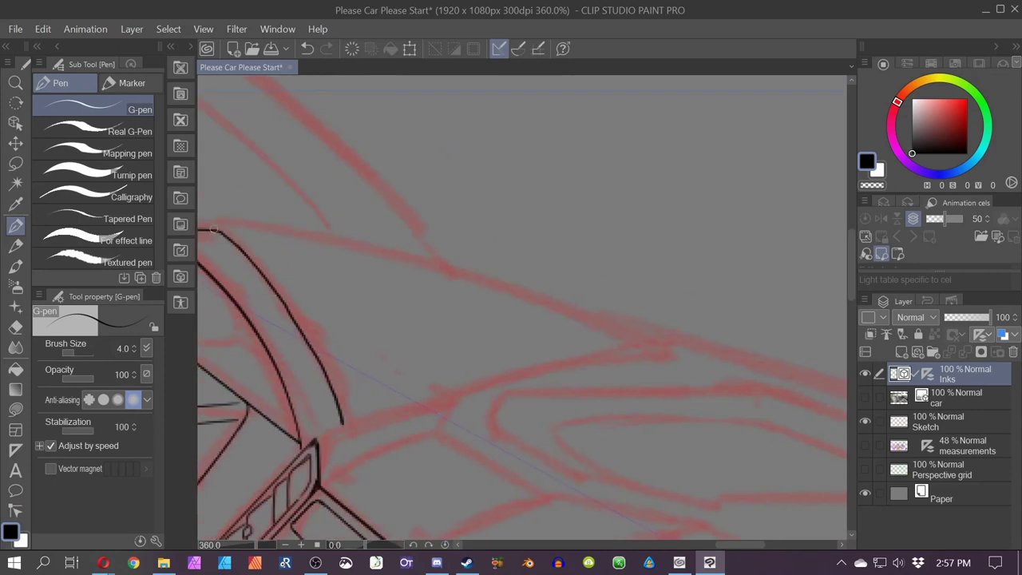
{"action": "left_click_drag", "start_coordinate": [214, 229], "coordinate": [639, 342]}
{"action": "mouse_move", "coordinate": [640, 341]}
{"action": "left_mouse_down"}
{"action": "mouse_move", "coordinate": [814, 305]}
{"action": "mouse_move", "coordinate": [443, 412]}
{"action": "left_mouse_up"}
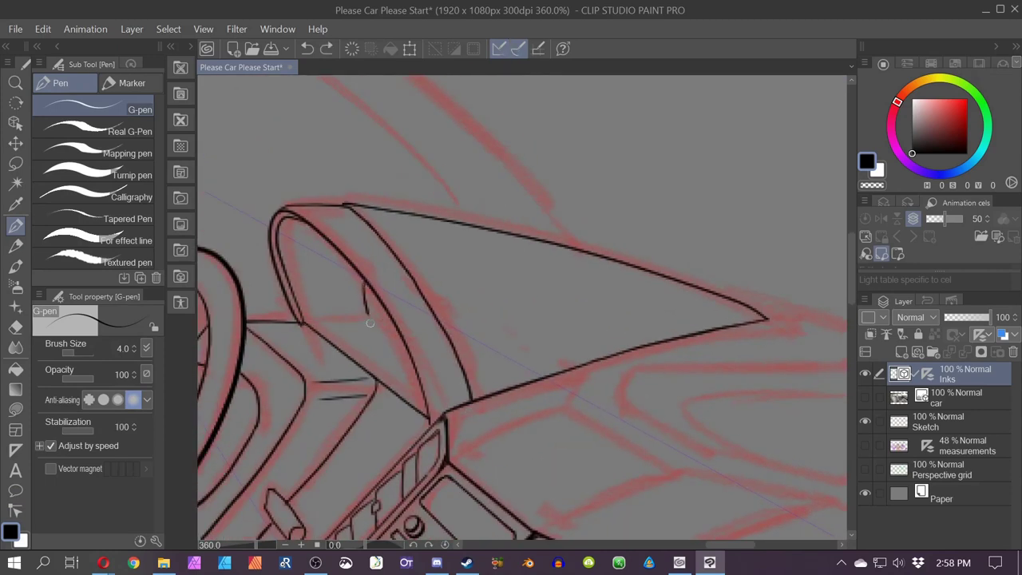
{"action": "key", "text": "y"}
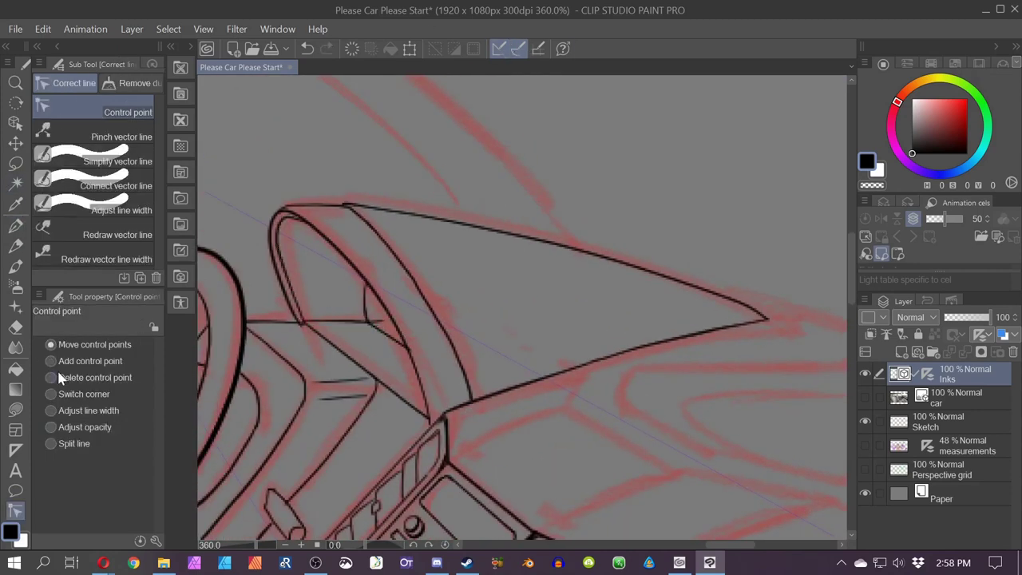
{"action": "key", "text": "p"}
- Ink the angled panel edges of the dashboard's passenger side, from the console's upper end out to the far corner
{"action": "left_click_drag", "start_coordinate": [828, 487], "coordinate": [664, 341]}
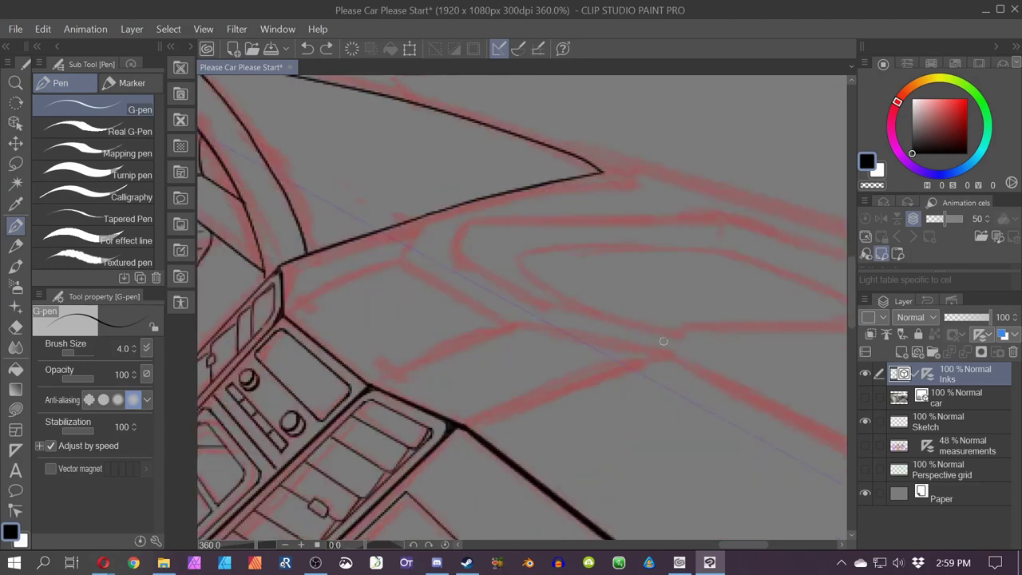
{"action": "key", "text": "ctrl+2"}
{"action": "left_click_drag", "start_coordinate": [401, 257], "coordinate": [514, 326]}
{"action": "left_click_drag", "start_coordinate": [514, 326], "coordinate": [669, 352]}
{"action": "mouse_move", "coordinate": [694, 418]}
{"action": "left_mouse_down"}
{"action": "mouse_move", "coordinate": [561, 413]}
{"action": "mouse_move", "coordinate": [838, 354]}
{"action": "left_mouse_up"}
{"action": "left_click_drag", "start_coordinate": [660, 262], "coordinate": [517, 320]}
{"action": "left_click_drag", "start_coordinate": [546, 193], "coordinate": [432, 244]}
{"action": "left_click_drag", "start_coordinate": [401, 202], "coordinate": [715, 361]}
{"action": "left_click_drag", "start_coordinate": [479, 239], "coordinate": [487, 398]}
- Ink the long windshield base line and the straight edges of the dashboard's outer recess
{"action": "scroll", "coordinate": [482, 280], "scroll_direction": "up", "scroll_amount": 4}
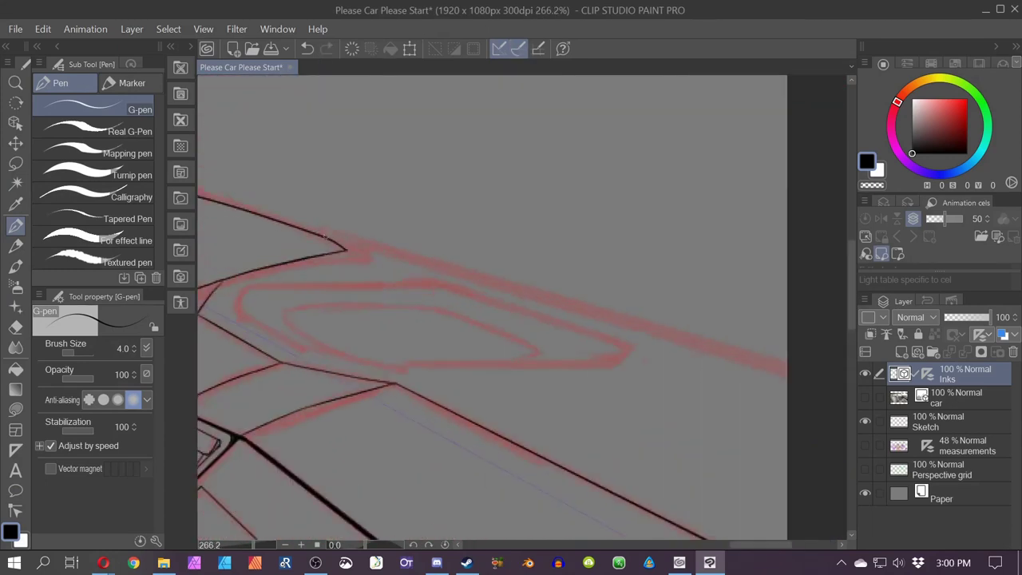
{"action": "left_click_drag", "start_coordinate": [320, 215], "coordinate": [844, 373]}
{"action": "left_click_drag", "start_coordinate": [423, 258], "coordinate": [762, 365]}
{"action": "left_click_drag", "start_coordinate": [447, 320], "coordinate": [573, 344]}
{"action": "mouse_move", "coordinate": [327, 319]}
{"action": "left_mouse_down"}
{"action": "mouse_move", "coordinate": [483, 400]}
{"action": "mouse_move", "coordinate": [354, 359]}
{"action": "left_mouse_up"}
{"action": "left_click_drag", "start_coordinate": [354, 357], "coordinate": [782, 356]}
{"action": "left_click_drag", "start_coordinate": [209, 257], "coordinate": [493, 257]}
{"action": "left_click_drag", "start_coordinate": [440, 388], "coordinate": [451, 392]}
- Split the outer recess's straight edges near the corners and delete their overshooting ends
{"action": "left_click", "coordinate": [15, 511]}
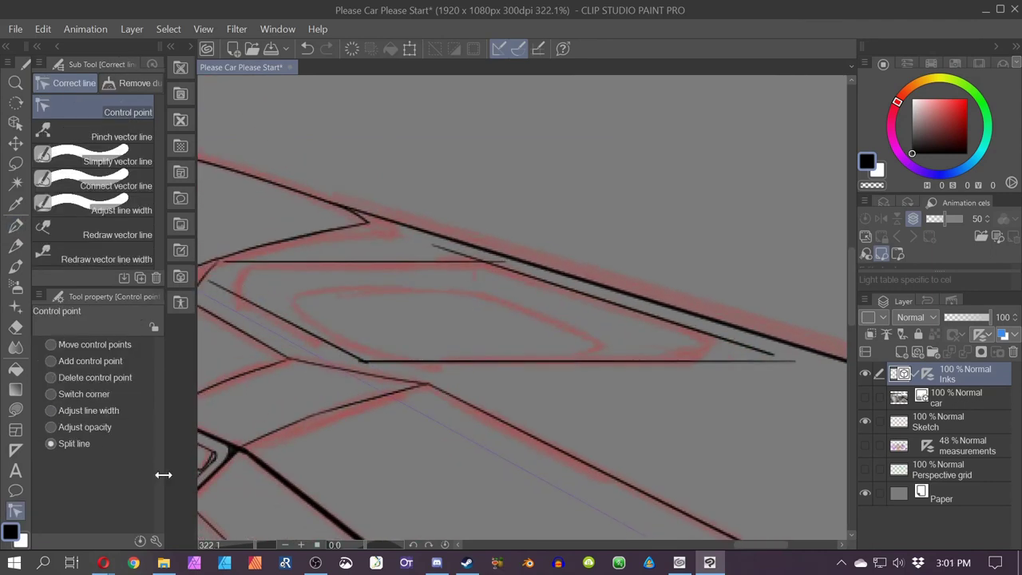
{"action": "left_click", "coordinate": [15, 123]}
{"action": "left_click", "coordinate": [240, 261]}
{"action": "key", "text": "Delete"}
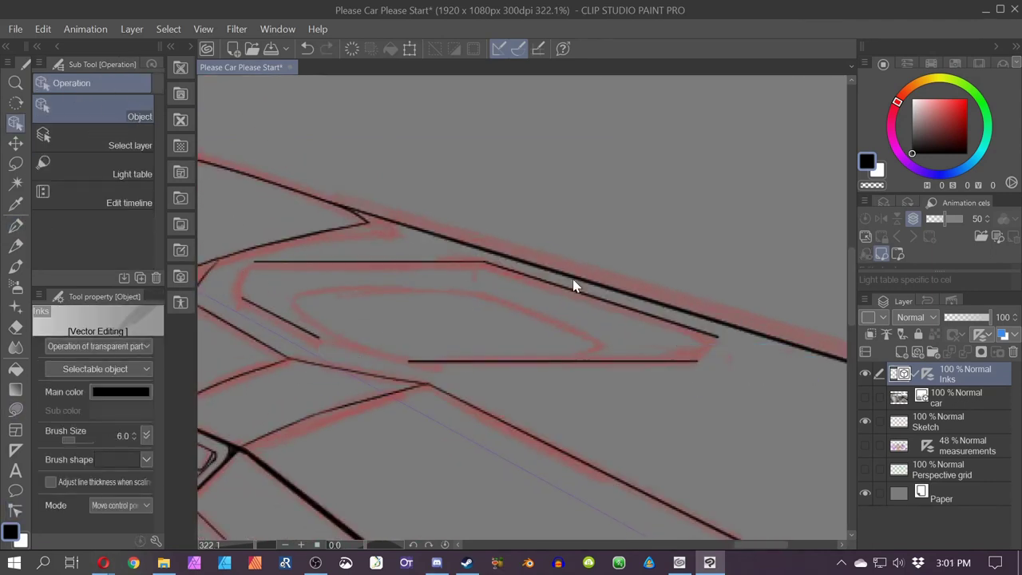
- Smooth the join in the outer recess's upper edge and ink its rounded corner at the far narrow end
{"action": "scroll", "coordinate": [427, 236], "scroll_direction": "up", "scroll_amount": 1}
{"action": "left_click", "coordinate": [15, 511]}
{"action": "left_click_drag", "start_coordinate": [490, 267], "coordinate": [495, 275]}
{"action": "left_click", "coordinate": [15, 226]}
{"action": "mouse_move", "coordinate": [758, 392]}
{"action": "left_mouse_down"}
{"action": "mouse_move", "coordinate": [786, 392]}
{"action": "mouse_move", "coordinate": [765, 384]}
{"action": "left_mouse_up"}
- Add and move control points to curve the outer recess's lower edge and close its rounded end nearest the console
{"action": "left_click", "coordinate": [16, 511]}
{"action": "left_click", "coordinate": [51, 361]}
{"action": "left_click", "coordinate": [51, 345]}
{"action": "left_click_drag", "start_coordinate": [285, 364], "coordinate": [630, 464]}
{"action": "left_click", "coordinate": [51, 361]}
{"action": "left_click", "coordinate": [532, 424]}
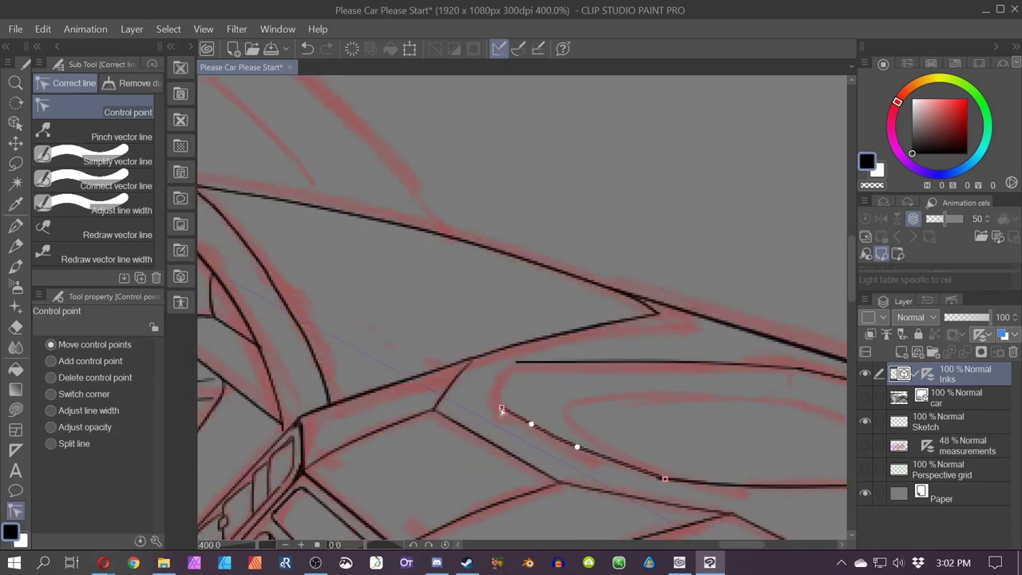
{"action": "left_click", "coordinate": [509, 412]}
{"action": "mouse_move", "coordinate": [502, 407]}
{"action": "left_mouse_down"}
{"action": "mouse_move", "coordinate": [498, 386]}
{"action": "mouse_move", "coordinate": [498, 402]}
{"action": "left_mouse_up"}
{"action": "left_click_drag", "start_coordinate": [517, 362], "coordinate": [500, 381]}
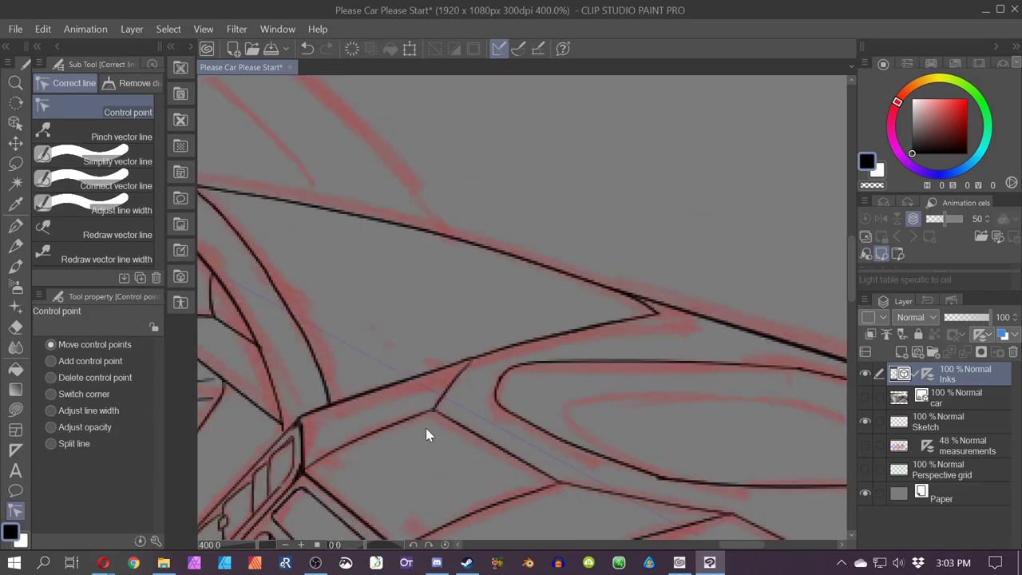
- Ink the straight edges of the smaller inner recess inside the dashboard's outer recess
{"action": "key", "text": "p"}
{"action": "left_click_drag", "start_coordinate": [686, 383], "coordinate": [432, 305]}
{"action": "left_click_drag", "start_coordinate": [738, 396], "coordinate": [493, 307]}
{"action": "left_click_drag", "start_coordinate": [572, 318], "coordinate": [328, 318]}
- Join the inner recess's top and slanted edges in a smooth bend and shorten the line ends beside the console
{"action": "key", "text": "y"}
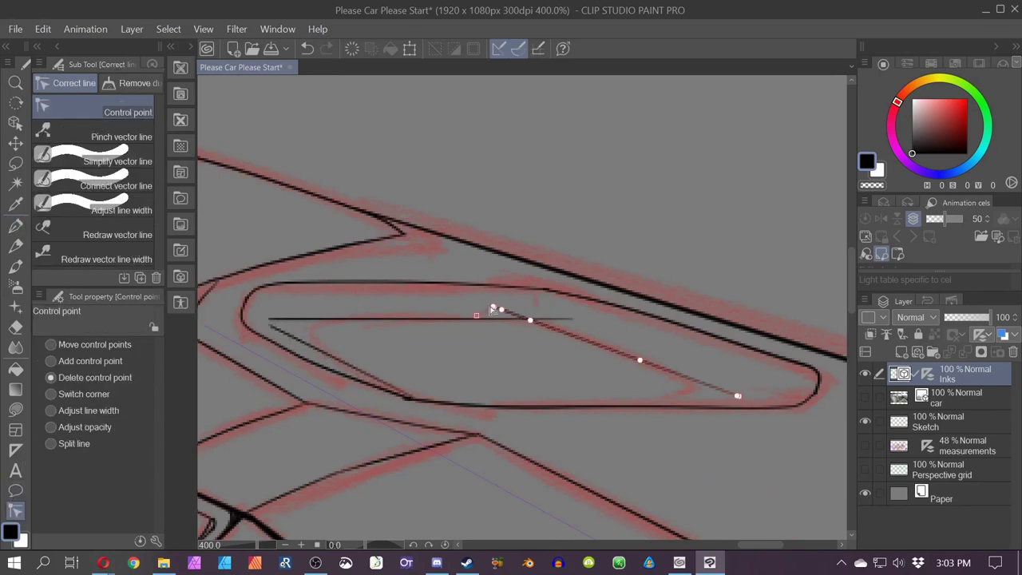
{"action": "left_click_drag", "start_coordinate": [493, 308], "coordinate": [481, 318]}
{"action": "left_click", "coordinate": [546, 322]}
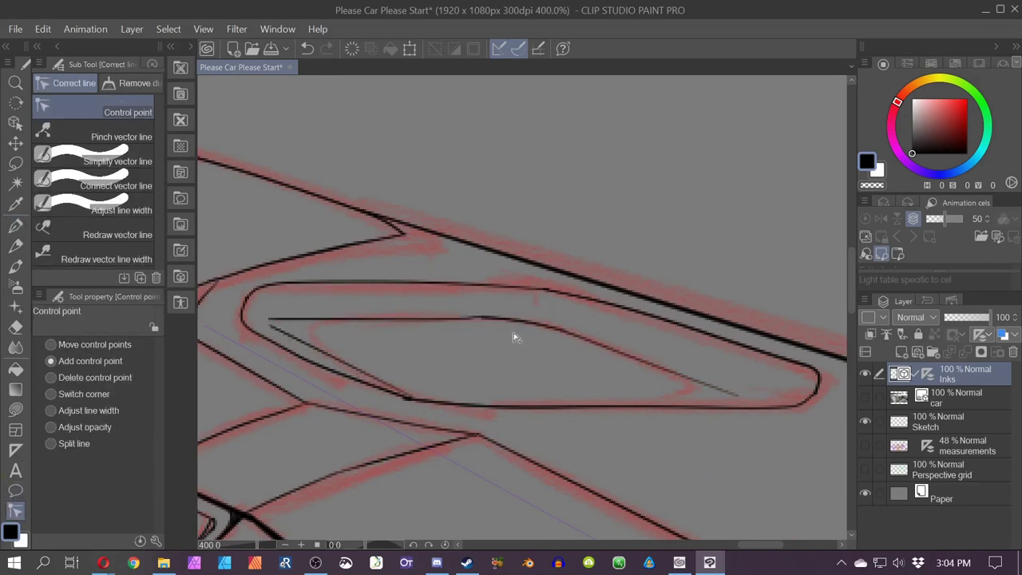
{"action": "left_click", "coordinate": [543, 325], "text": "alt"}
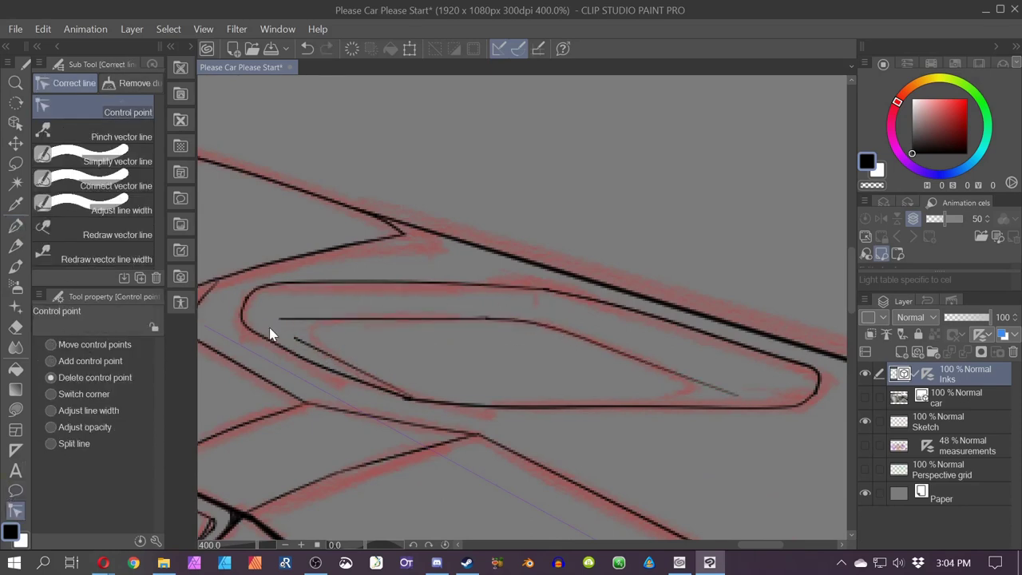
{"action": "left_click_drag", "start_coordinate": [334, 322], "coordinate": [340, 319]}
{"action": "left_click_drag", "start_coordinate": [305, 343], "coordinate": [310, 329]}
- Round off both ends of the inner recess by adding, deleting and moving its control points
{"action": "scroll", "coordinate": [308, 314], "scroll_direction": "up", "scroll_amount": 8}
{"action": "left_click", "coordinate": [67, 377]}
{"action": "left_click", "coordinate": [251, 324]}
{"action": "left_click", "coordinate": [67, 361]}
{"action": "left_click", "coordinate": [67, 378]}
{"action": "scroll", "coordinate": [511, 479], "scroll_direction": "up", "scroll_amount": 3}
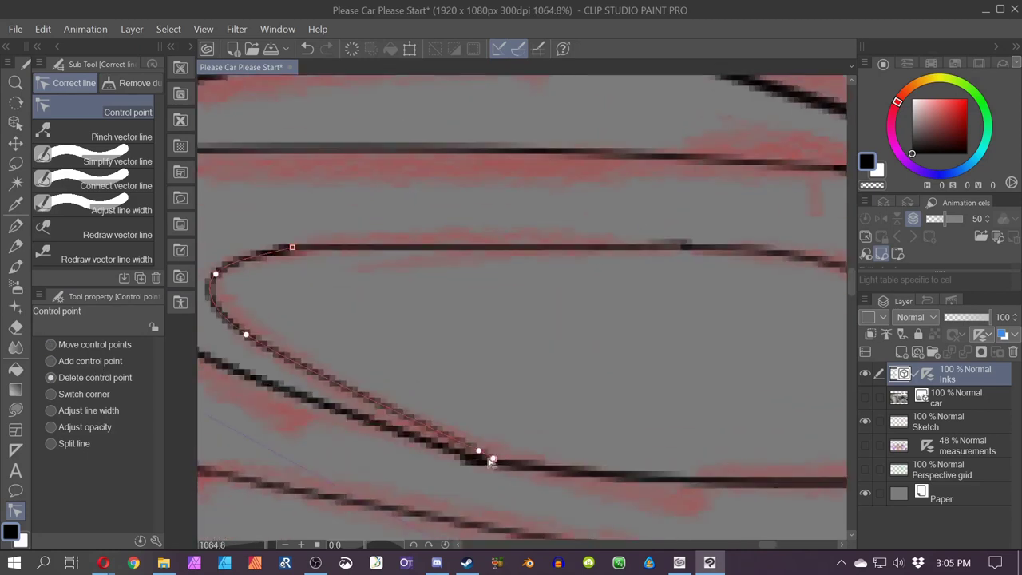
{"action": "scroll", "coordinate": [482, 455], "scroll_direction": "down", "scroll_amount": 5}
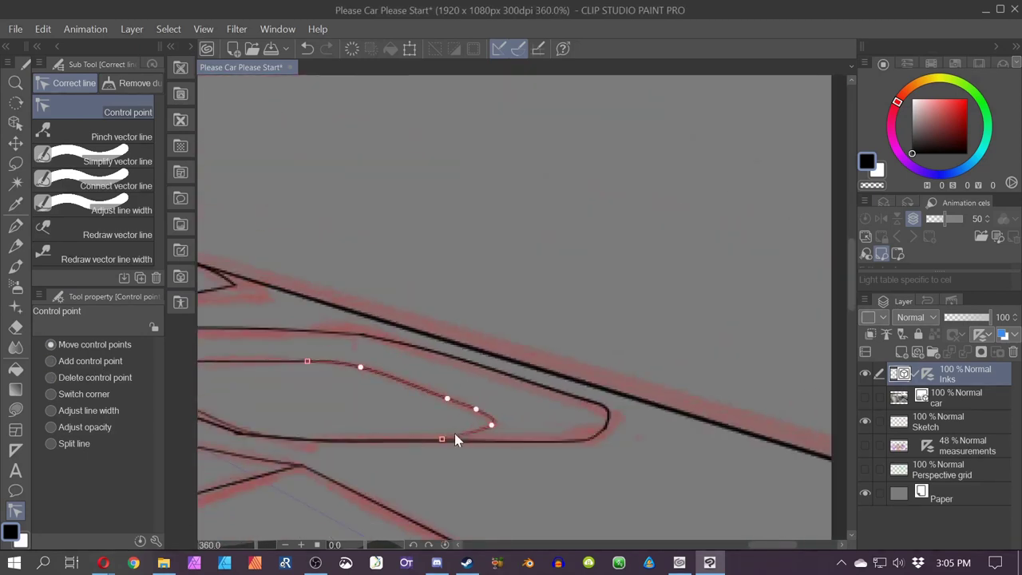
- Outline the far backrest's ribbed centre panel with the Rough pencil at size 5.0, giving its outer edge scalloped bumps
{"action": "key", "text": "p"}
{"action": "scroll", "coordinate": [518, 395], "scroll_direction": "down", "scroll_amount": 4}
{"action": "key", "text": "p"}
{"action": "scroll", "coordinate": [426, 377], "scroll_direction": "up", "scroll_amount": 3}
{"action": "left_click_drag", "start_coordinate": [401, 395], "coordinate": [429, 433]}
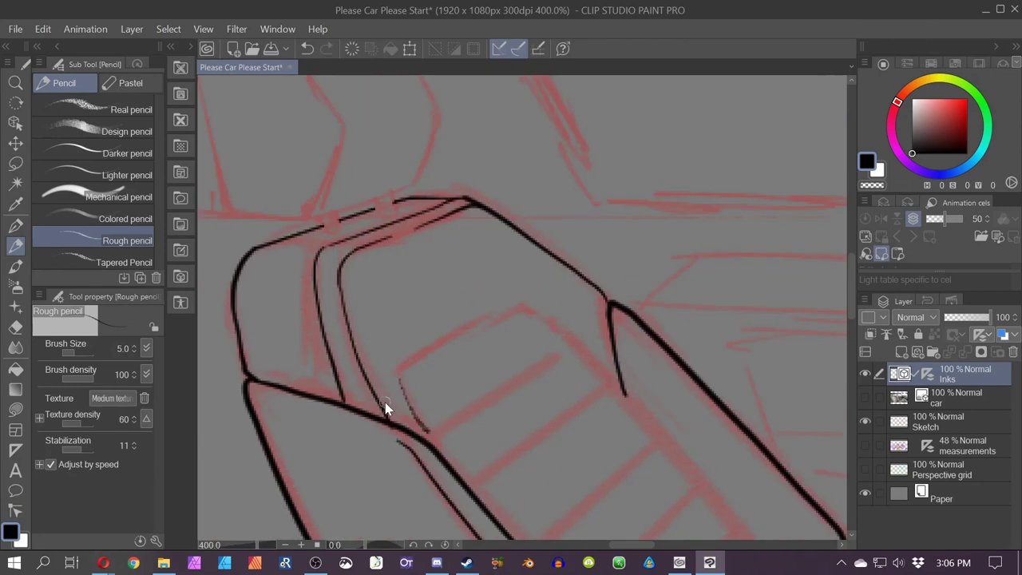
{"action": "key", "text": "ctrl+z"}
{"action": "left_click_drag", "start_coordinate": [518, 303], "coordinate": [396, 368]}
{"action": "key", "text": "ctrl+2"}
{"action": "left_click_drag", "start_coordinate": [395, 369], "coordinate": [400, 394]}
{"action": "left_click_drag", "start_coordinate": [518, 303], "coordinate": [341, 234]}
{"action": "mouse_move", "coordinate": [341, 234]}
{"action": "left_mouse_down"}
{"action": "mouse_move", "coordinate": [415, 291]}
{"action": "mouse_move", "coordinate": [253, 144]}
{"action": "left_mouse_up"}
{"action": "left_click_drag", "start_coordinate": [253, 145], "coordinate": [370, 291]}
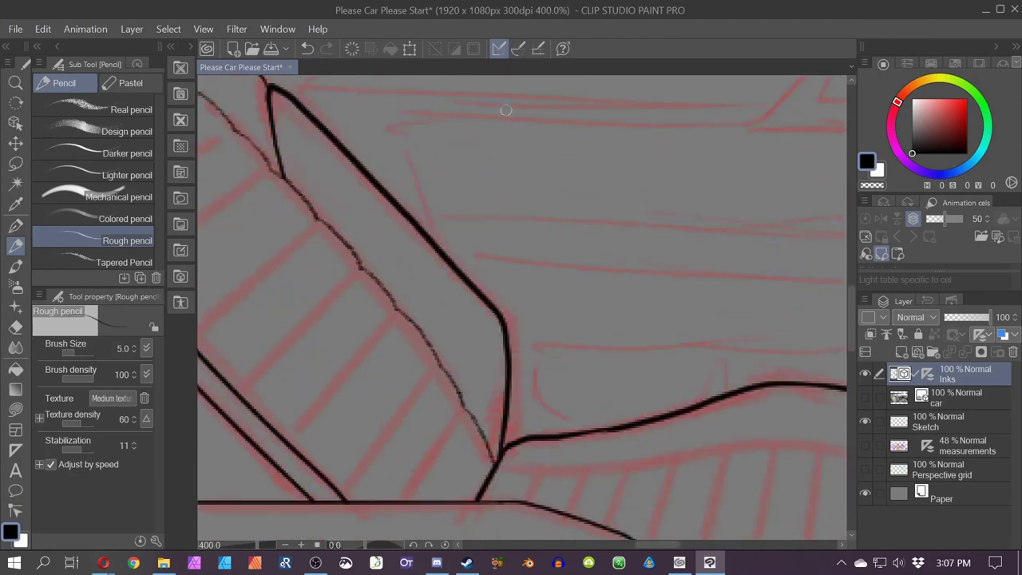
- Ink the slanted rib lines across the far backrest's centre panel with the Rough pencil
{"action": "left_click_drag", "start_coordinate": [471, 383], "coordinate": [590, 335]}
{"action": "left_click_drag", "start_coordinate": [561, 320], "coordinate": [463, 455]}
{"action": "left_click_drag", "start_coordinate": [512, 270], "coordinate": [421, 379]}
{"action": "left_click_drag", "start_coordinate": [479, 228], "coordinate": [363, 351]}
{"action": "left_click_drag", "start_coordinate": [383, 319], "coordinate": [546, 434]}
{"action": "left_click_drag", "start_coordinate": [552, 237], "coordinate": [415, 339]}
{"action": "left_click_drag", "start_coordinate": [585, 471], "coordinate": [129, 277]}
- Outline the far seat cushion's ribbed panel with a scalloped upper edge and ink its rib lines down to the console
{"action": "left_click_drag", "start_coordinate": [323, 333], "coordinate": [364, 341]}
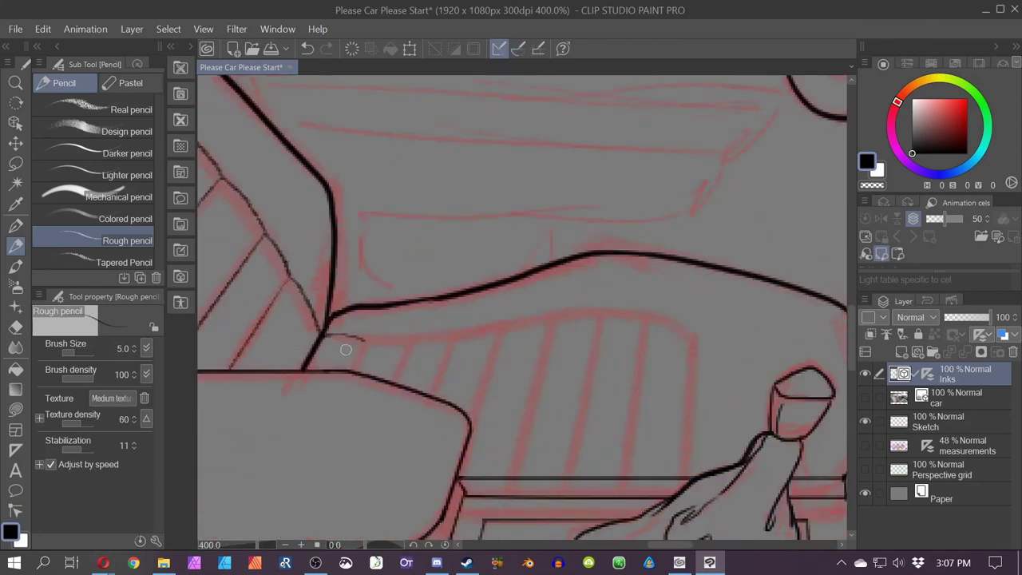
{"action": "left_click", "coordinate": [518, 49]}
{"action": "mouse_move", "coordinate": [482, 329]}
{"action": "left_mouse_down"}
{"action": "mouse_move", "coordinate": [531, 349]}
{"action": "mouse_move", "coordinate": [518, 493]}
{"action": "left_mouse_up"}
{"action": "left_click_drag", "start_coordinate": [479, 333], "coordinate": [456, 483]}
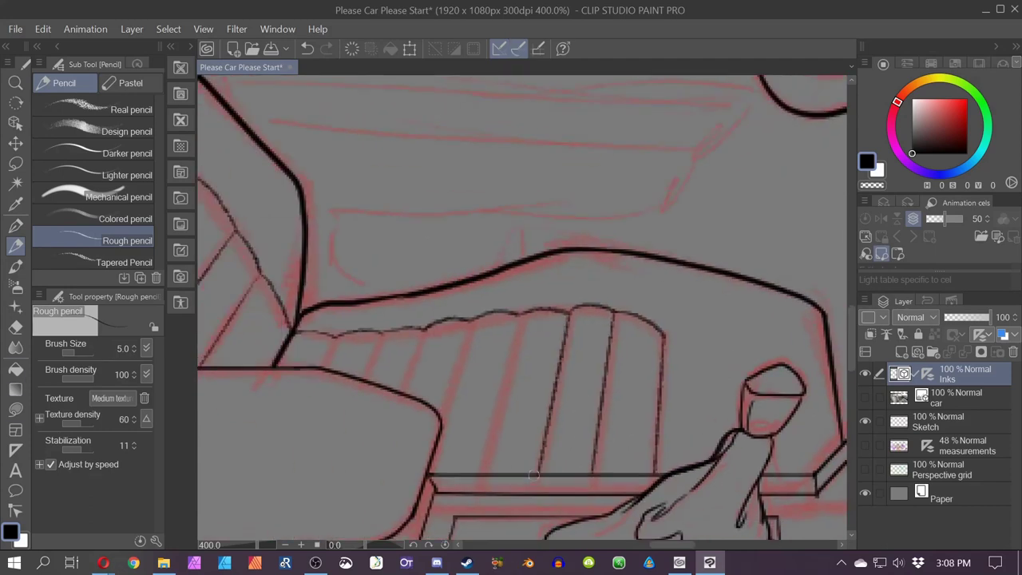
{"action": "left_click_drag", "start_coordinate": [520, 317], "coordinate": [478, 474]}
{"action": "left_click_drag", "start_coordinate": [472, 323], "coordinate": [439, 414]}
{"action": "mouse_move", "coordinate": [423, 331]}
{"action": "left_mouse_down"}
{"action": "mouse_move", "coordinate": [400, 389]}
{"action": "mouse_move", "coordinate": [605, 279]}
{"action": "left_mouse_up"}
- Ink curved crease lines on the padded console armrest between the seats
{"action": "left_click", "coordinate": [517, 51]}
{"action": "left_click_drag", "start_coordinate": [515, 336], "coordinate": [591, 376]}
{"action": "left_click_drag", "start_coordinate": [529, 256], "coordinate": [511, 311]}
{"action": "left_click_drag", "start_coordinate": [414, 466], "coordinate": [554, 392]}
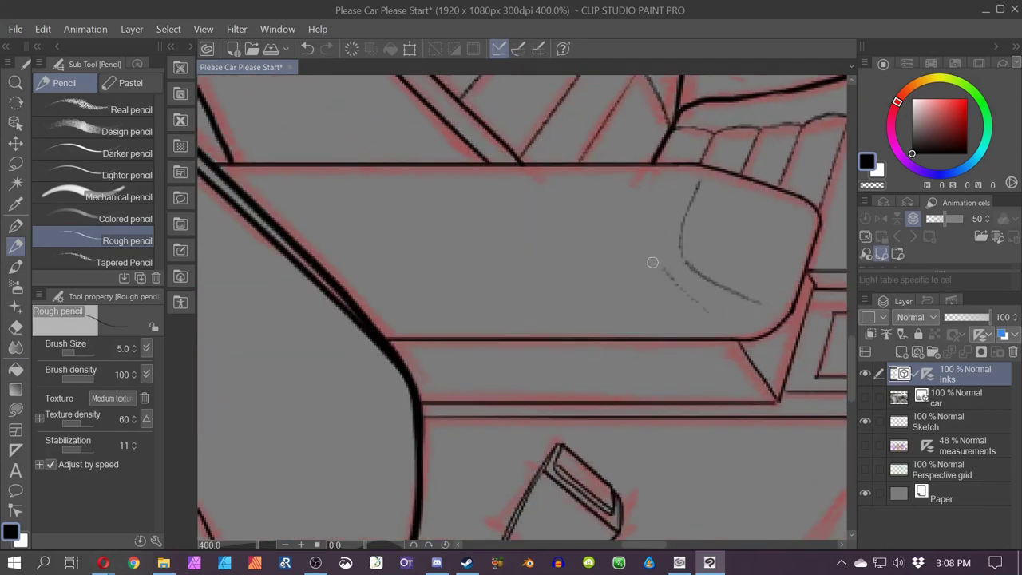
{"action": "left_click", "coordinate": [518, 49]}
{"action": "left_click_drag", "start_coordinate": [376, 285], "coordinate": [629, 283]}
{"action": "left_click", "coordinate": [518, 50]}
{"action": "left_click_drag", "start_coordinate": [757, 225], "coordinate": [733, 277]}
{"action": "left_click_drag", "start_coordinate": [598, 199], "coordinate": [559, 511]}
{"action": "scroll", "coordinate": [550, 216], "scroll_direction": "down", "scroll_amount": 2}
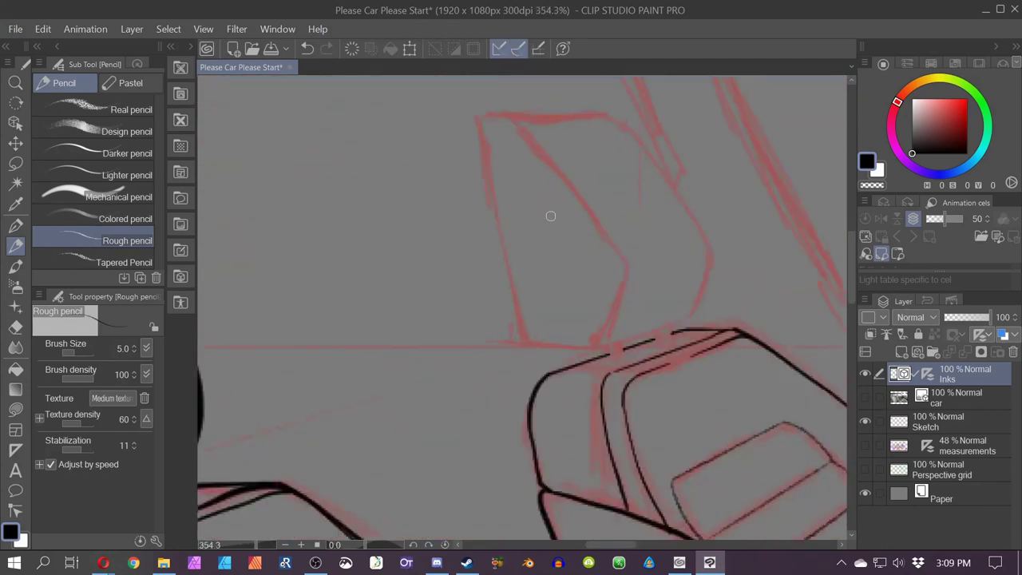
{"action": "scroll", "coordinate": [550, 216], "scroll_direction": "down", "scroll_amount": 1}
{"action": "left_click_drag", "start_coordinate": [569, 345], "coordinate": [488, 341]}
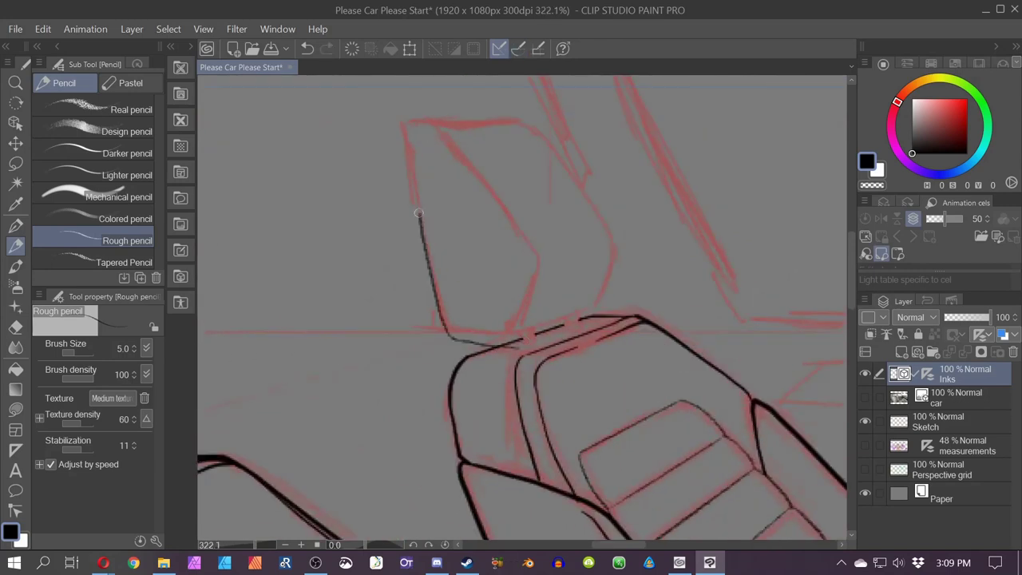
{"action": "mouse_move", "coordinate": [418, 213]}
{"action": "left_mouse_down"}
{"action": "mouse_move", "coordinate": [519, 347]}
{"action": "mouse_move", "coordinate": [449, 335]}
{"action": "mouse_move", "coordinate": [521, 230]}
{"action": "mouse_move", "coordinate": [523, 346]}
{"action": "left_mouse_up"}
{"action": "key", "text": "ctrl+z"}
- Outline the far headrest's side face with the G-pen at size 4.0 and adjust the backrest's top edge beneath it
{"action": "key", "text": "p"}
{"action": "left_click_drag", "start_coordinate": [508, 273], "coordinate": [489, 360]}
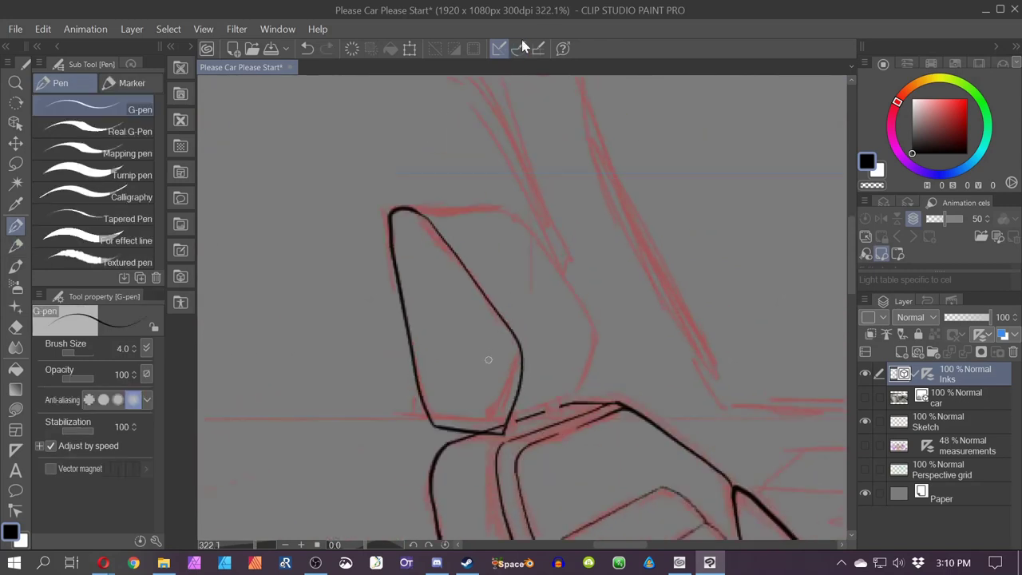
{"action": "left_click", "coordinate": [519, 48]}
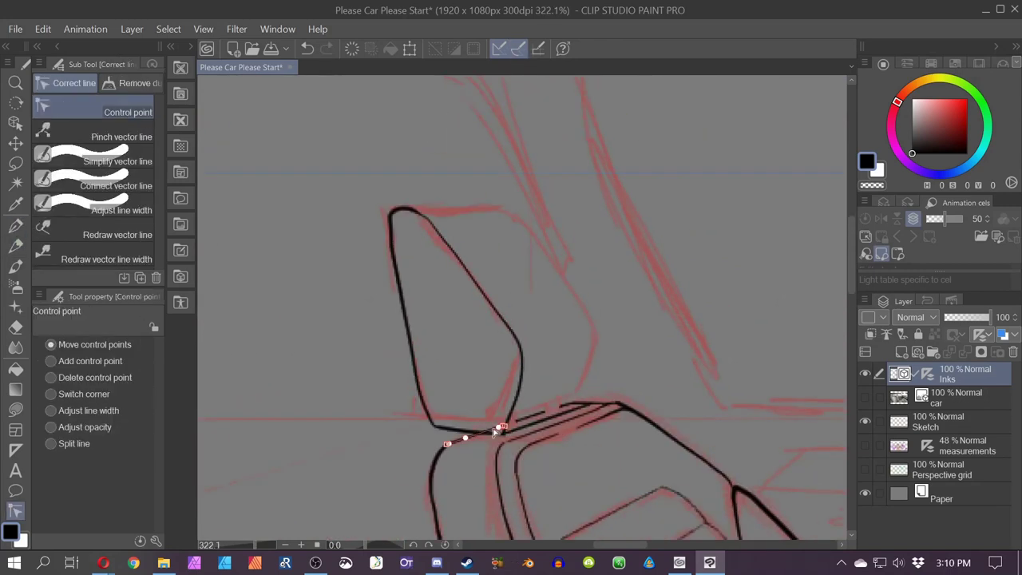
{"action": "key", "text": "o"}
{"action": "left_click", "coordinate": [584, 405]}
{"action": "key", "text": "p"}
{"action": "key", "text": "ctrl+z"}
- Ink the far headrest's front face with its curved outer side and nearly flat top edge
{"action": "key", "text": "ctrl+2"}
{"action": "left_click_drag", "start_coordinate": [599, 366], "coordinate": [487, 198]}
{"action": "key", "text": "ctrl+2"}
{"action": "left_click_drag", "start_coordinate": [407, 209], "coordinate": [487, 203]}
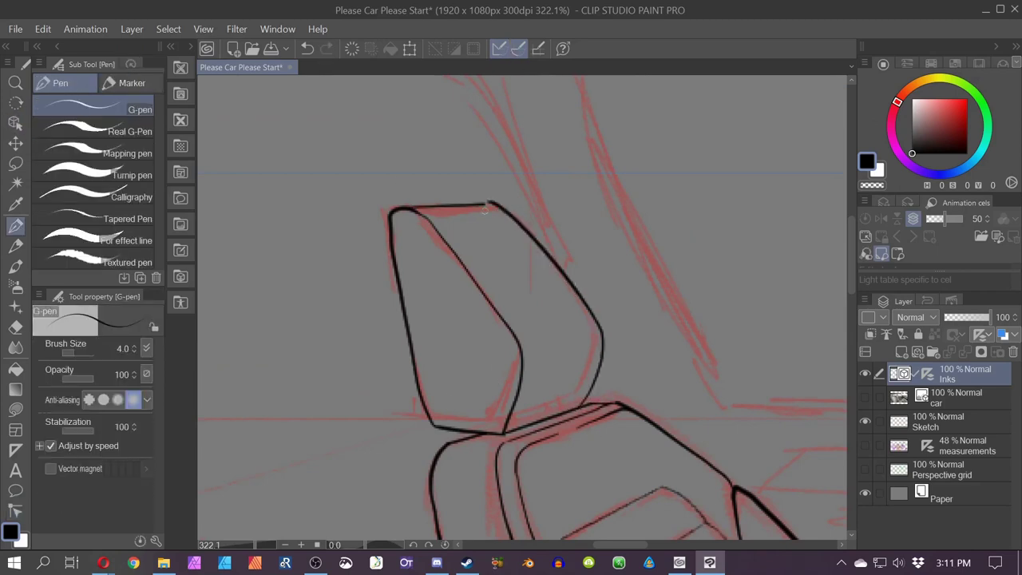
- Ink the two long curved floor edges in the near footwell, between the console and the dashboard
{"action": "scroll", "coordinate": [479, 303], "scroll_direction": "down", "scroll_amount": 5}
{"action": "scroll", "coordinate": [445, 300], "scroll_direction": "up", "scroll_amount": 5}
{"action": "key", "text": "ctrl+2"}
{"action": "scroll", "coordinate": [444, 300], "scroll_direction": "down", "scroll_amount": 1}
{"action": "left_click_drag", "start_coordinate": [371, 354], "coordinate": [423, 345]}
{"action": "scroll", "coordinate": [364, 364], "scroll_direction": "down", "scroll_amount": 5}
{"action": "scroll", "coordinate": [519, 343], "scroll_direction": "up", "scroll_amount": 4}
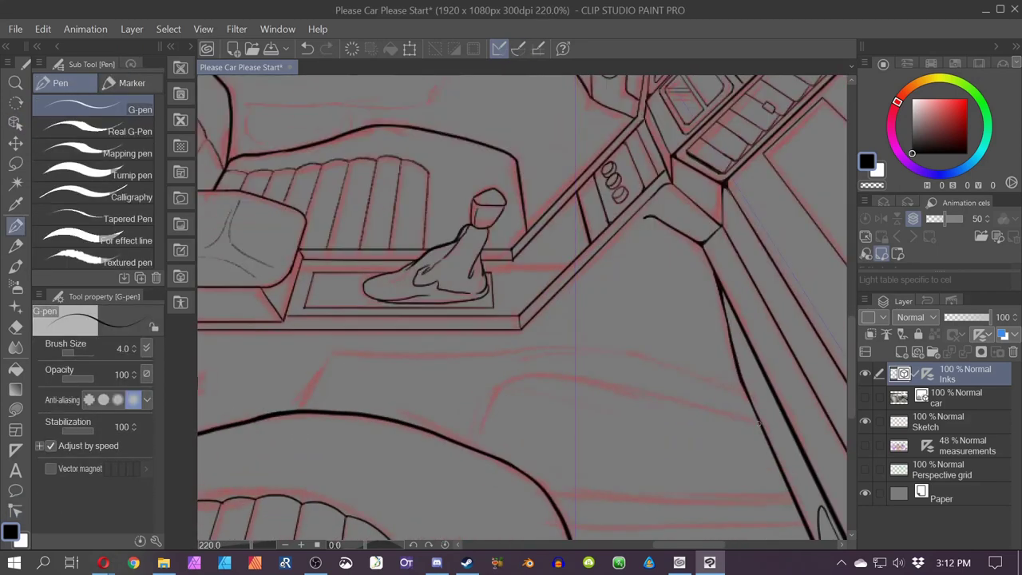
{"action": "left_click_drag", "start_coordinate": [761, 421], "coordinate": [475, 450]}
{"action": "mouse_move", "coordinate": [747, 394]}
{"action": "left_mouse_down"}
{"action": "mouse_move", "coordinate": [490, 351]}
{"action": "mouse_move", "coordinate": [332, 357]}
{"action": "left_mouse_up"}
{"action": "key", "text": "ctrl+z"}
{"action": "left_click_drag", "start_coordinate": [575, 447], "coordinate": [293, 319]}
{"action": "key", "text": "ctrl+z"}
- Ink the remaining near-horizontal floor lines between the near seat and the dashboard
{"action": "left_click_drag", "start_coordinate": [263, 360], "coordinate": [514, 370]}
{"action": "left_click_drag", "start_coordinate": [291, 395], "coordinate": [522, 394]}
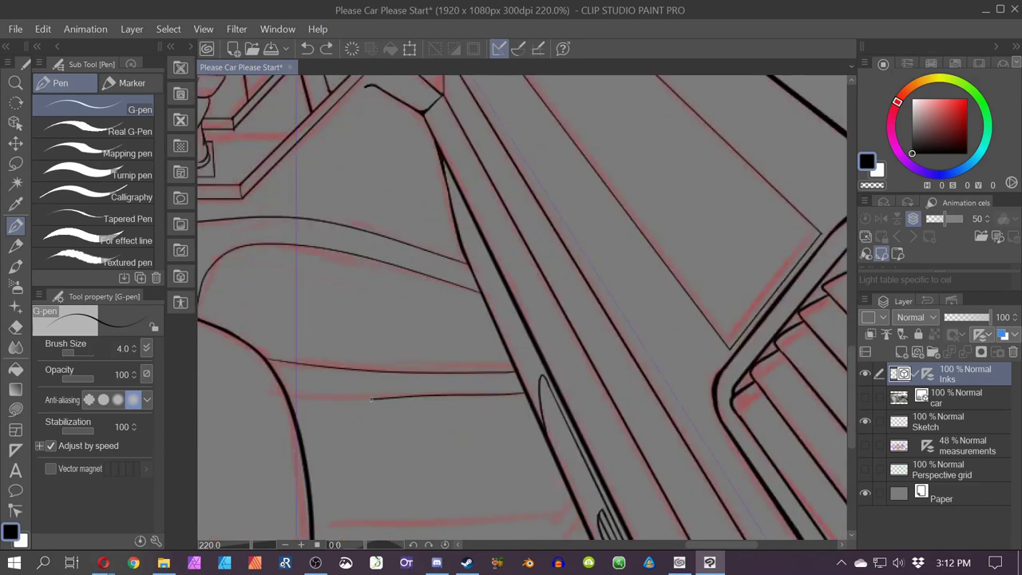
{"action": "scroll", "coordinate": [503, 383], "scroll_direction": "down", "scroll_amount": 2}
{"action": "left_click_drag", "start_coordinate": [316, 405], "coordinate": [497, 407]}
{"action": "key", "text": "ctrl+2"}
{"action": "mouse_move", "coordinate": [326, 384]}
{"action": "left_mouse_down"}
{"action": "mouse_move", "coordinate": [497, 384]}
{"action": "mouse_move", "coordinate": [372, 302]}
{"action": "left_mouse_up"}
- Ink the far door's lower pocket and armrest edges between the far seat and the steering wheel
{"action": "key", "text": "ctrl+2"}
{"action": "scroll", "coordinate": [492, 366], "scroll_direction": "up", "scroll_amount": 2}
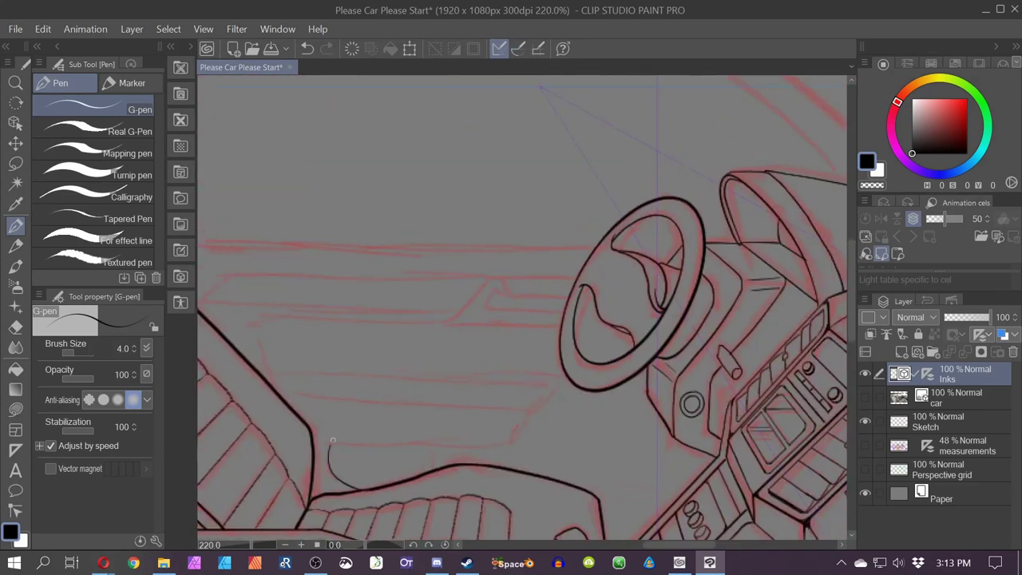
{"action": "mouse_move", "coordinate": [329, 443]}
{"action": "left_mouse_down"}
{"action": "mouse_move", "coordinate": [507, 443]}
{"action": "mouse_move", "coordinate": [559, 371]}
{"action": "mouse_move", "coordinate": [636, 371]}
{"action": "left_mouse_up"}
{"action": "key", "text": "e"}
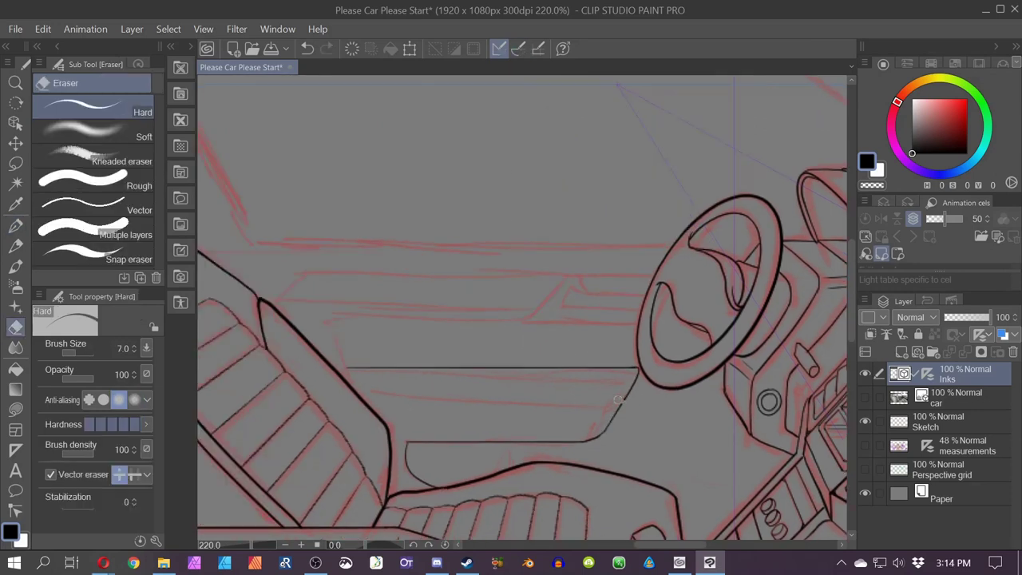
{"action": "key", "text": "p"}
{"action": "scroll", "coordinate": [518, 343], "scroll_direction": "down", "scroll_amount": 2}
{"action": "scroll", "coordinate": [413, 288], "scroll_direction": "up", "scroll_amount": 3}
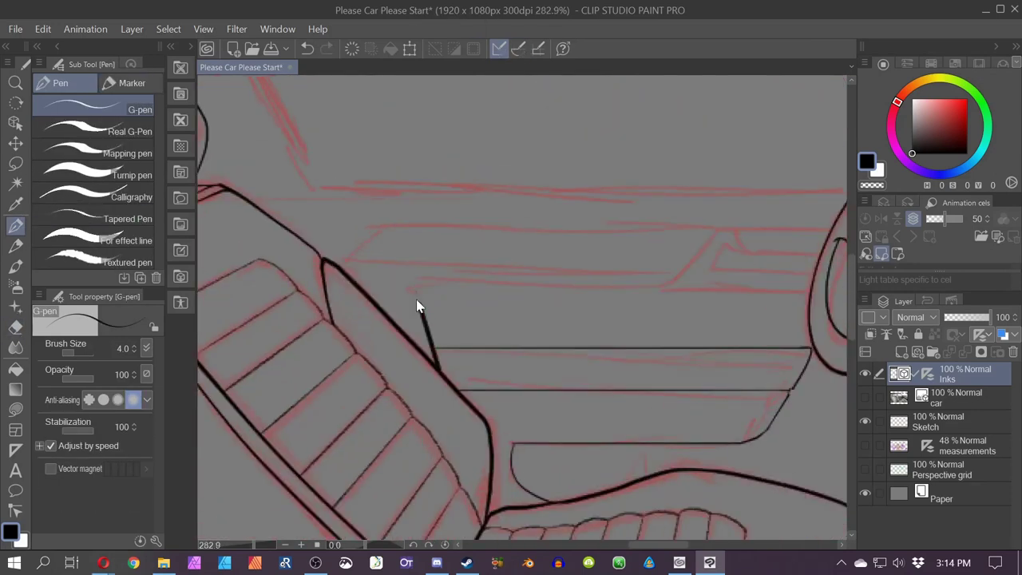
- Ink the slanted end and the long upper edge of the far door's middle panel
{"action": "left_click_drag", "start_coordinate": [418, 301], "coordinate": [414, 286]}
{"action": "left_click_drag", "start_coordinate": [511, 271], "coordinate": [457, 406]}
{"action": "left_click_drag", "start_coordinate": [762, 420], "coordinate": [365, 420]}
- Ink the slanted handle recess beside the steering wheel and the ledge along the far door's upper part
{"action": "mouse_move", "coordinate": [718, 347]}
{"action": "left_mouse_down"}
{"action": "mouse_move", "coordinate": [553, 362]}
{"action": "mouse_move", "coordinate": [470, 414]}
{"action": "left_mouse_up"}
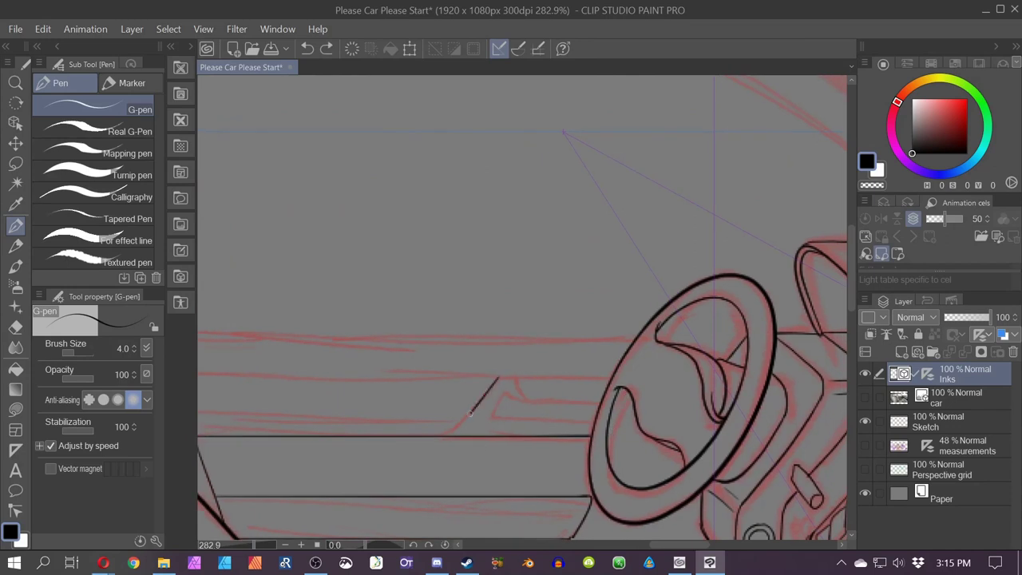
{"action": "left_click_drag", "start_coordinate": [513, 376], "coordinate": [673, 413]}
{"action": "key", "text": "ctrl+2"}
{"action": "left_click_drag", "start_coordinate": [766, 411], "coordinate": [321, 411]}
{"action": "left_click_drag", "start_coordinate": [447, 399], "coordinate": [577, 356]}
{"action": "mouse_move", "coordinate": [447, 370]}
{"action": "left_mouse_down"}
{"action": "mouse_move", "coordinate": [413, 397]}
{"action": "mouse_move", "coordinate": [741, 403]}
{"action": "left_mouse_up"}
- Ink the straight edges of the rear-view mirror and its mounting plate
{"action": "scroll", "coordinate": [742, 436], "scroll_direction": "down", "scroll_amount": 2}
{"action": "left_click_drag", "start_coordinate": [742, 276], "coordinate": [239, 422]}
{"action": "scroll", "coordinate": [594, 224], "scroll_direction": "up", "scroll_amount": 1}
{"action": "left_click_drag", "start_coordinate": [511, 261], "coordinate": [563, 237]}
{"action": "left_click_drag", "start_coordinate": [533, 285], "coordinate": [583, 266]}
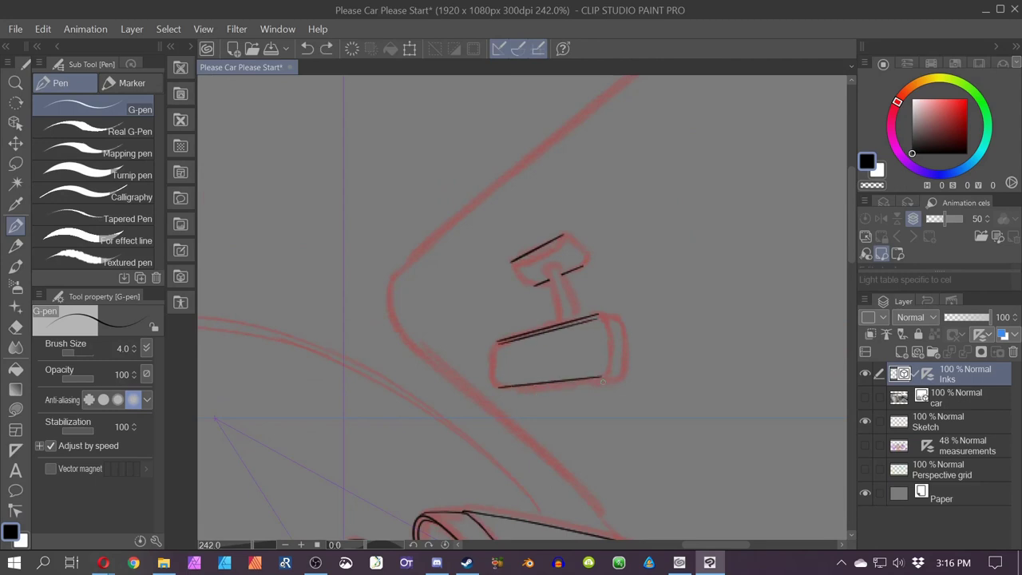
- Round off the mirror's double outline at both ends and ink the side of its housing
{"action": "left_click", "coordinate": [519, 50]}
{"action": "scroll", "coordinate": [493, 384], "scroll_direction": "up", "scroll_amount": 3}
{"action": "left_click_drag", "start_coordinate": [499, 306], "coordinate": [486, 393]}
{"action": "left_click_drag", "start_coordinate": [575, 343], "coordinate": [391, 370]}
{"action": "left_click_drag", "start_coordinate": [509, 281], "coordinate": [519, 401]}
{"action": "left_click_drag", "start_coordinate": [515, 272], "coordinate": [542, 386]}
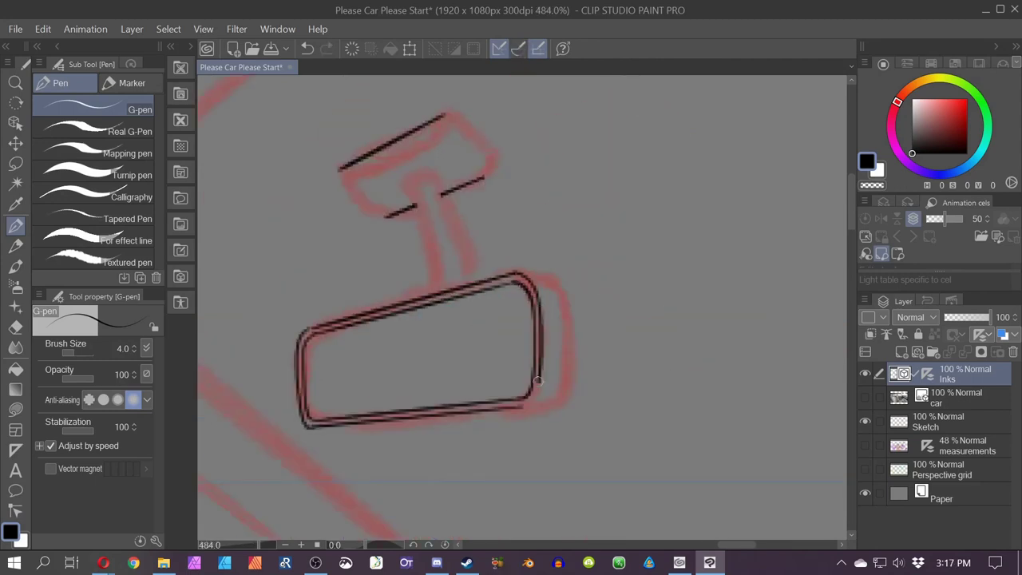
{"action": "mouse_move", "coordinate": [427, 323]}
{"action": "left_mouse_down"}
{"action": "mouse_move", "coordinate": [463, 334]}
{"action": "mouse_move", "coordinate": [453, 460]}
{"action": "left_mouse_up"}
{"action": "key", "text": "ctrl+z"}
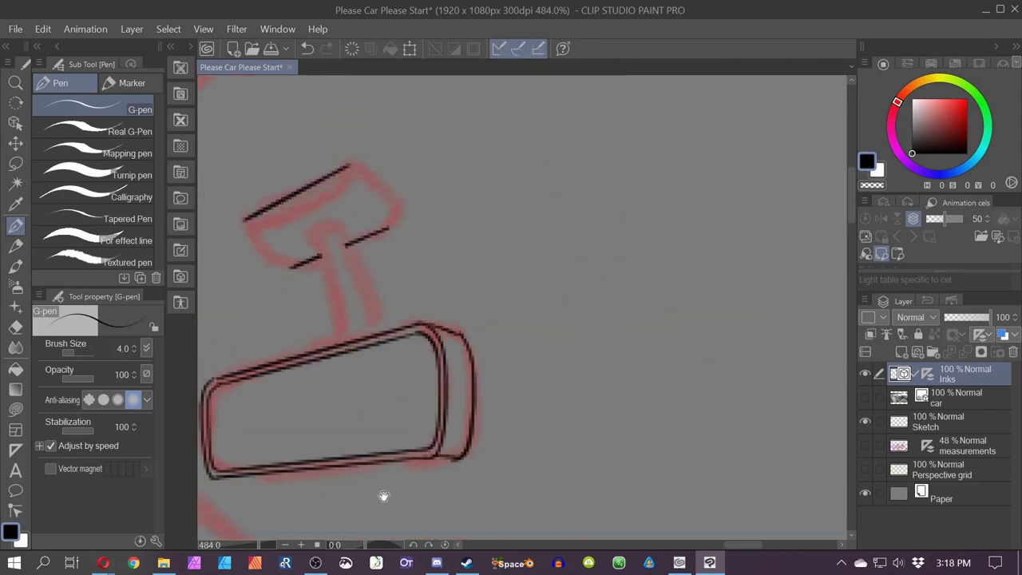
- Ink the mirror's stem with its rounded joints and close the outer end of the mounting plate
{"action": "left_click_drag", "start_coordinate": [383, 495], "coordinate": [462, 456]}
{"action": "left_click_drag", "start_coordinate": [535, 419], "coordinate": [297, 438]}
{"action": "left_click_drag", "start_coordinate": [427, 319], "coordinate": [447, 448]}
{"action": "left_click_drag", "start_coordinate": [468, 422], "coordinate": [441, 405]}
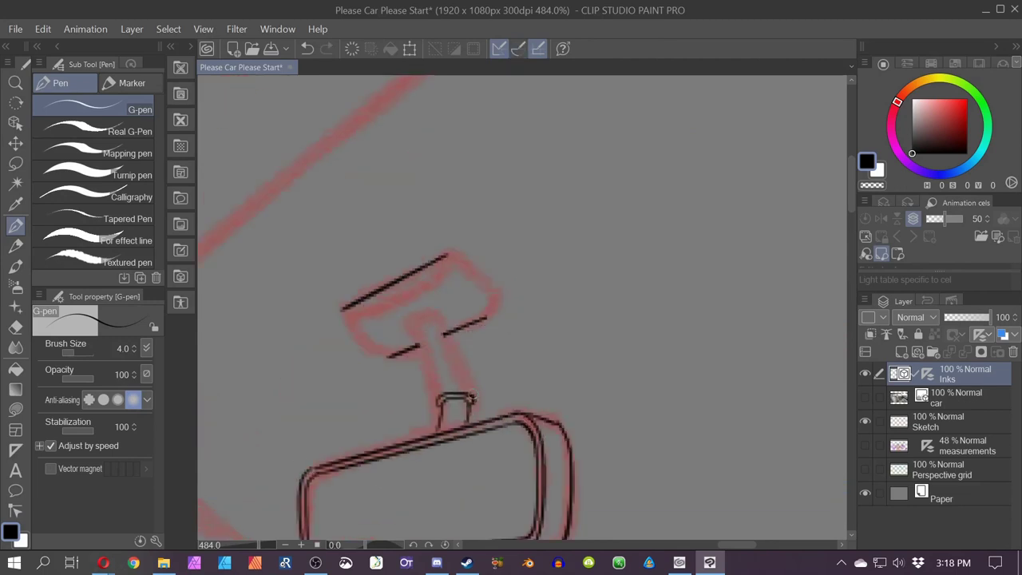
{"action": "key", "text": "ctrl+z"}
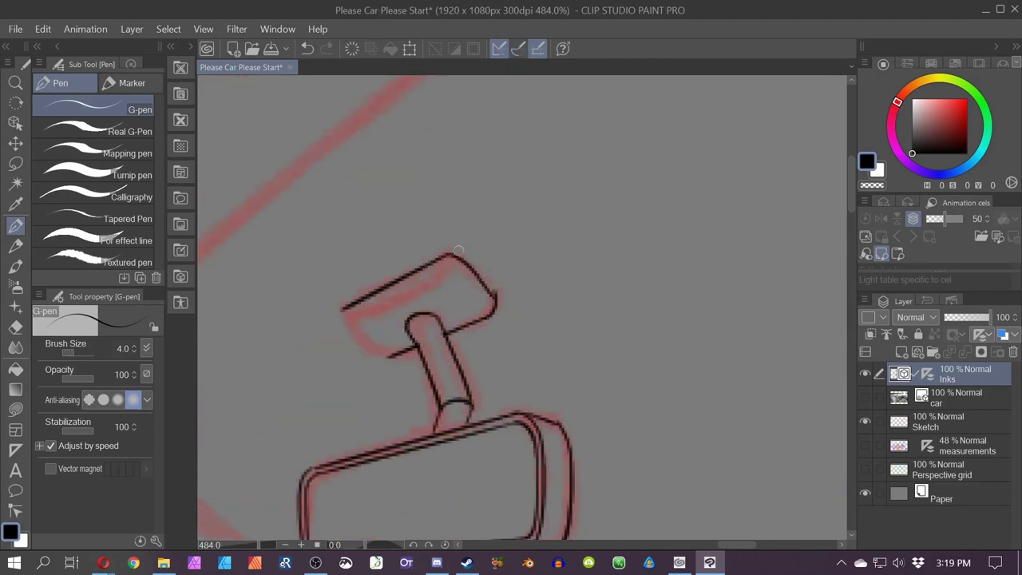
- Ink the windshield frame's long slanted edge and rounded corner beside the mirror
{"action": "scroll", "coordinate": [549, 279], "scroll_direction": "down", "scroll_amount": 8}
{"action": "scroll", "coordinate": [527, 259], "scroll_direction": "up", "scroll_amount": 4}
{"action": "key", "text": "ctrl+2"}
{"action": "left_click_drag", "start_coordinate": [647, 257], "coordinate": [508, 364]}
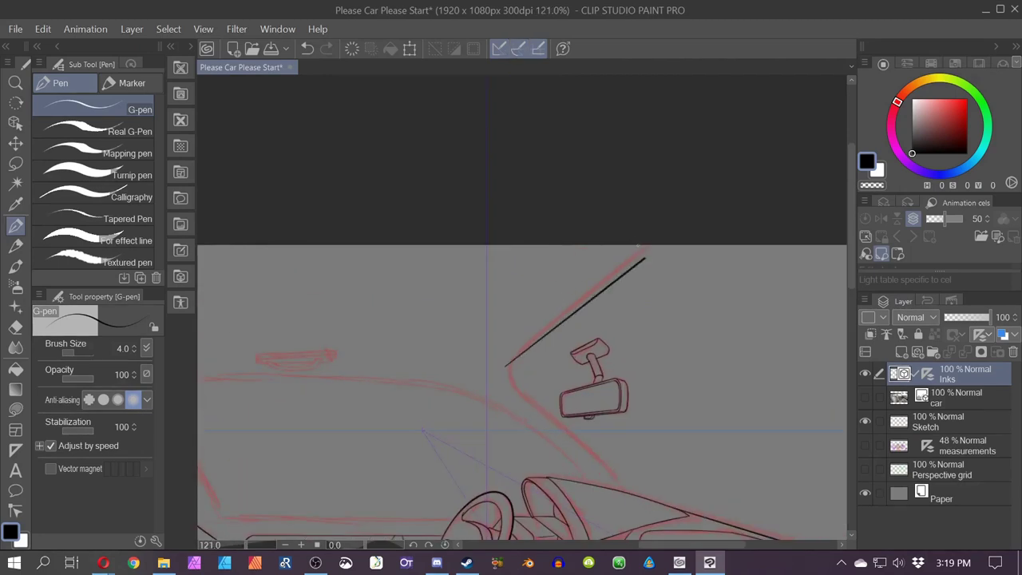
{"action": "key", "text": "ctrl+2"}
{"action": "scroll", "coordinate": [511, 357], "scroll_direction": "up", "scroll_amount": 2}
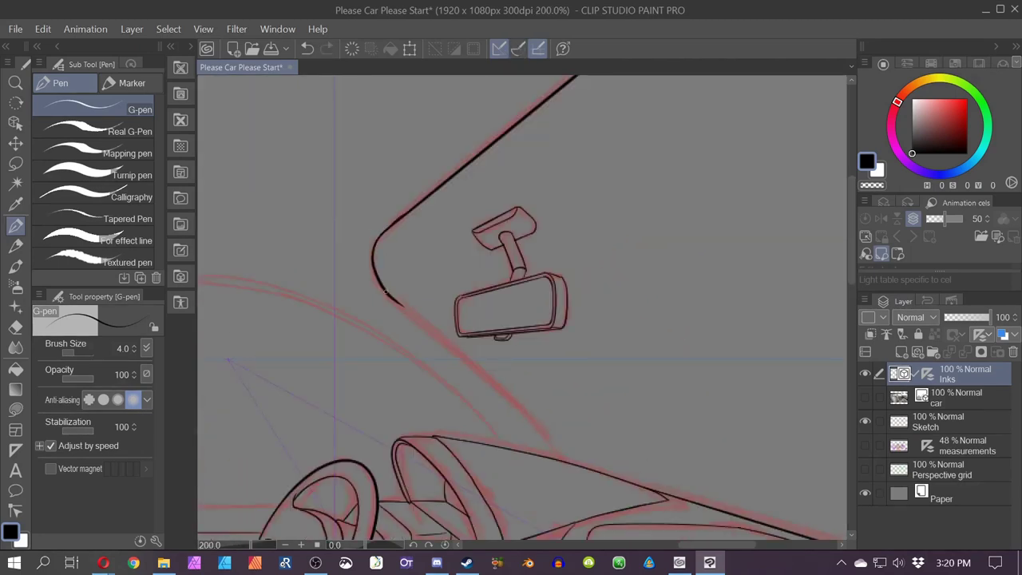
- Ink the far side window's long curved top edge, rounded corner and slanted rear edge
{"action": "left_click_drag", "start_coordinate": [495, 450], "coordinate": [801, 393]}
{"action": "left_click_drag", "start_coordinate": [814, 395], "coordinate": [686, 281]}
{"action": "left_click_drag", "start_coordinate": [512, 220], "coordinate": [747, 280]}
{"action": "mouse_move", "coordinate": [748, 281]}
{"action": "left_mouse_down"}
{"action": "mouse_move", "coordinate": [363, 278]}
{"action": "mouse_move", "coordinate": [340, 160]}
{"action": "left_mouse_up"}
{"action": "left_click_drag", "start_coordinate": [343, 158], "coordinate": [423, 389]}
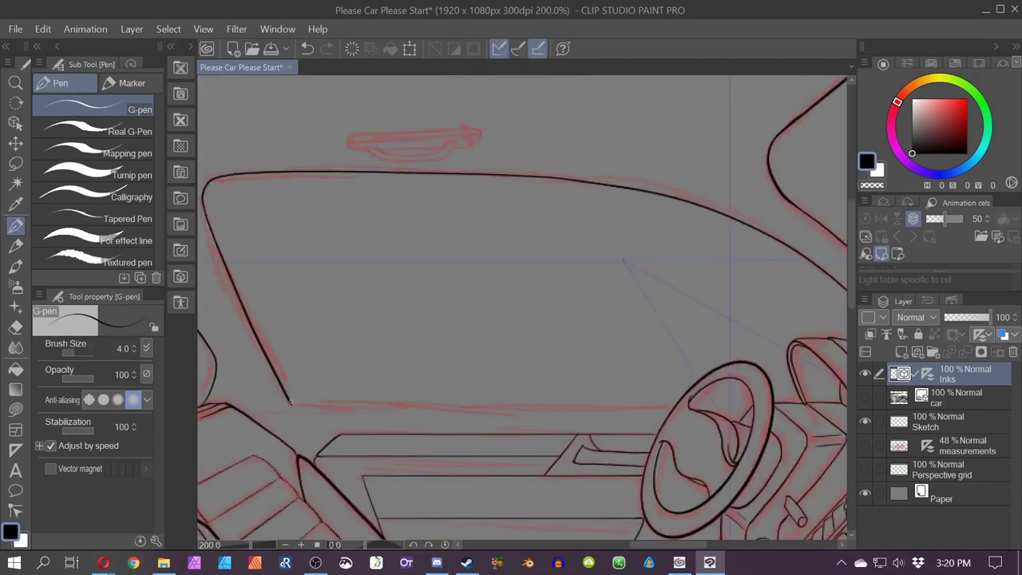
- Ink the far window's straight sill, split the line inside the steering wheel and adjust its control points
{"action": "left_click", "coordinate": [519, 49]}
{"action": "mouse_move", "coordinate": [300, 409]}
{"action": "left_mouse_down"}
{"action": "mouse_move", "coordinate": [638, 443]}
{"action": "mouse_move", "coordinate": [752, 411]}
{"action": "left_mouse_up"}
{"action": "scroll", "coordinate": [751, 402], "scroll_direction": "up", "scroll_amount": 4}
{"action": "left_click", "coordinate": [16, 511]}
{"action": "left_click", "coordinate": [51, 443]}
{"action": "left_click", "coordinate": [480, 431]}
{"action": "left_click", "coordinate": [51, 345]}
{"action": "left_click_drag", "start_coordinate": [480, 431], "coordinate": [508, 432]}
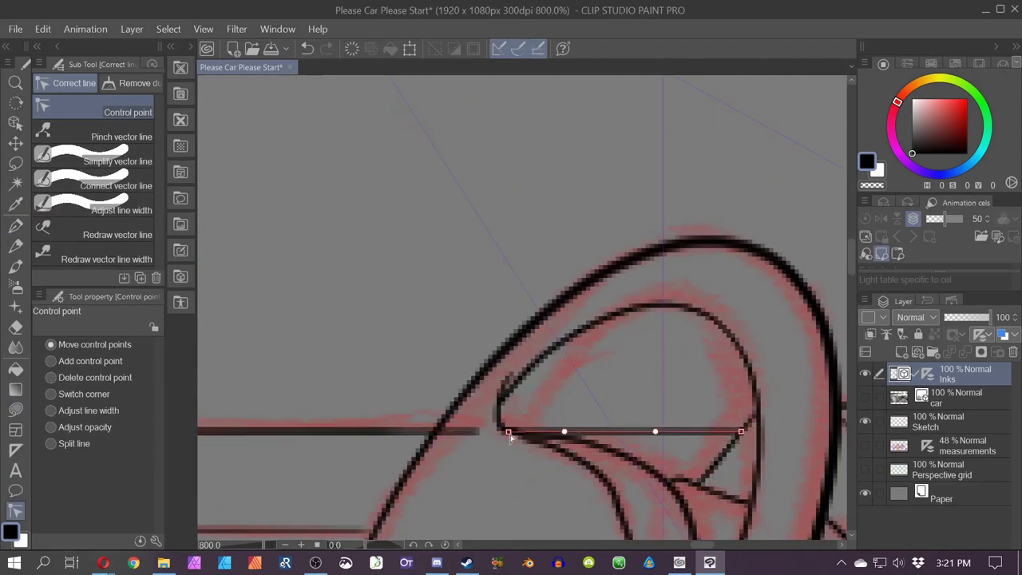
{"action": "left_click", "coordinate": [51, 378]}
- Ink the straight horizontal edges and slanted ends of the grab handle above the far window
{"action": "scroll", "coordinate": [460, 433], "scroll_direction": "down", "scroll_amount": 4}
{"action": "key", "text": "p"}
{"action": "mouse_move", "coordinate": [249, 292]}
{"action": "left_mouse_down"}
{"action": "mouse_move", "coordinate": [491, 293]}
{"action": "mouse_move", "coordinate": [490, 303]}
{"action": "left_mouse_up"}
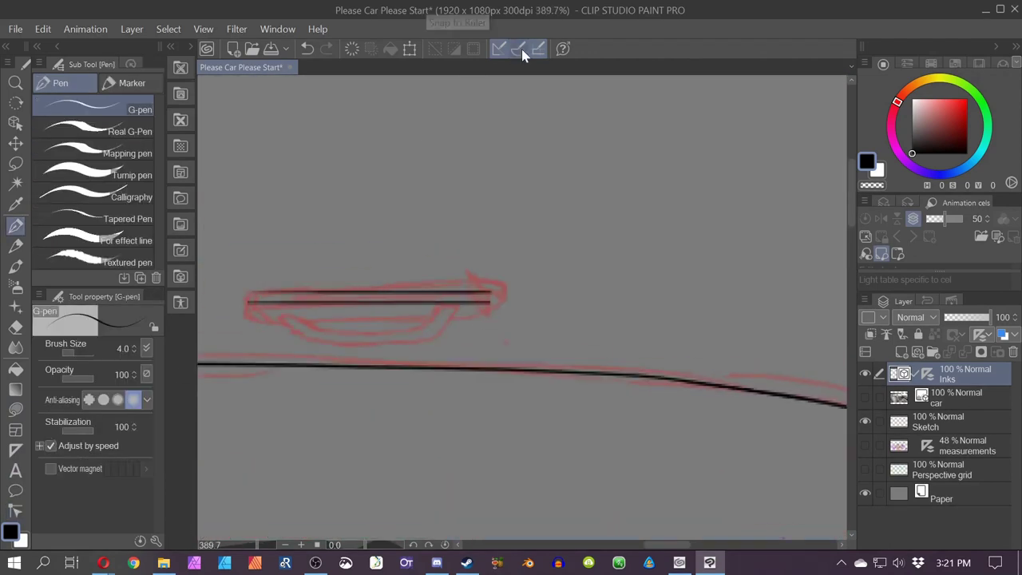
{"action": "left_click_drag", "start_coordinate": [250, 323], "coordinate": [485, 322]}
{"action": "left_click", "coordinate": [519, 49]}
{"action": "key", "text": "y"}
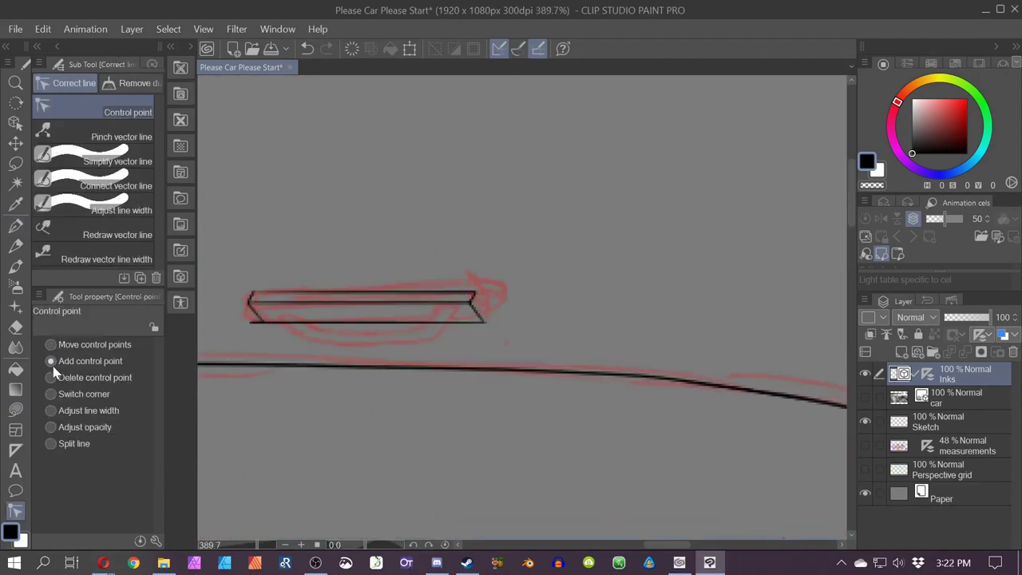
- Finish the grab handle's end and lower grip, correcting its lines with control points
{"action": "key", "text": "p"}
{"action": "left_click_drag", "start_coordinate": [476, 292], "coordinate": [496, 312]}
{"action": "left_click_drag", "start_coordinate": [487, 311], "coordinate": [675, 335]}
{"action": "left_click_drag", "start_coordinate": [436, 328], "coordinate": [449, 346]}
{"action": "key", "text": "y"}
{"action": "mouse_move", "coordinate": [440, 316]}
{"action": "left_mouse_down"}
{"action": "mouse_move", "coordinate": [426, 334]}
{"action": "mouse_move", "coordinate": [512, 358]}
{"action": "mouse_move", "coordinate": [465, 340]}
{"action": "left_mouse_up"}
{"action": "key", "text": "p"}
- Ink the rear backrest's side bolster with its rounded lower end, and the backrest's top edges
{"action": "scroll", "coordinate": [378, 487], "scroll_direction": "down", "scroll_amount": 6}
{"action": "scroll", "coordinate": [379, 487], "scroll_direction": "up", "scroll_amount": 4}
{"action": "mouse_move", "coordinate": [474, 292]}
{"action": "left_mouse_down"}
{"action": "mouse_move", "coordinate": [593, 263]}
{"action": "mouse_move", "coordinate": [492, 209]}
{"action": "left_mouse_up"}
{"action": "mouse_move", "coordinate": [375, 221]}
{"action": "left_mouse_down"}
{"action": "mouse_move", "coordinate": [492, 215]}
{"action": "mouse_move", "coordinate": [460, 274]}
{"action": "left_mouse_up"}
{"action": "mouse_move", "coordinate": [460, 274]}
{"action": "left_mouse_down"}
{"action": "mouse_move", "coordinate": [486, 290]}
{"action": "mouse_move", "coordinate": [550, 429]}
{"action": "left_mouse_up"}
{"action": "mouse_move", "coordinate": [550, 430]}
{"action": "left_mouse_down"}
{"action": "mouse_move", "coordinate": [506, 265]}
{"action": "mouse_move", "coordinate": [530, 478]}
{"action": "left_mouse_up"}
{"action": "mouse_move", "coordinate": [530, 478]}
{"action": "left_mouse_down"}
{"action": "mouse_move", "coordinate": [568, 462]}
{"action": "mouse_move", "coordinate": [641, 355]}
{"action": "left_mouse_up"}
{"action": "mouse_move", "coordinate": [630, 323]}
{"action": "left_mouse_down"}
{"action": "mouse_move", "coordinate": [576, 395]}
{"action": "mouse_move", "coordinate": [461, 459]}
{"action": "left_mouse_up"}
{"action": "left_click_drag", "start_coordinate": [527, 240], "coordinate": [554, 410]}
{"action": "left_click_drag", "start_coordinate": [550, 211], "coordinate": [647, 446]}
- Outline the rear backrest's ribbed centre panel with a scalloped side and ink the seam below it
{"action": "left_click_drag", "start_coordinate": [757, 119], "coordinate": [621, 226]}
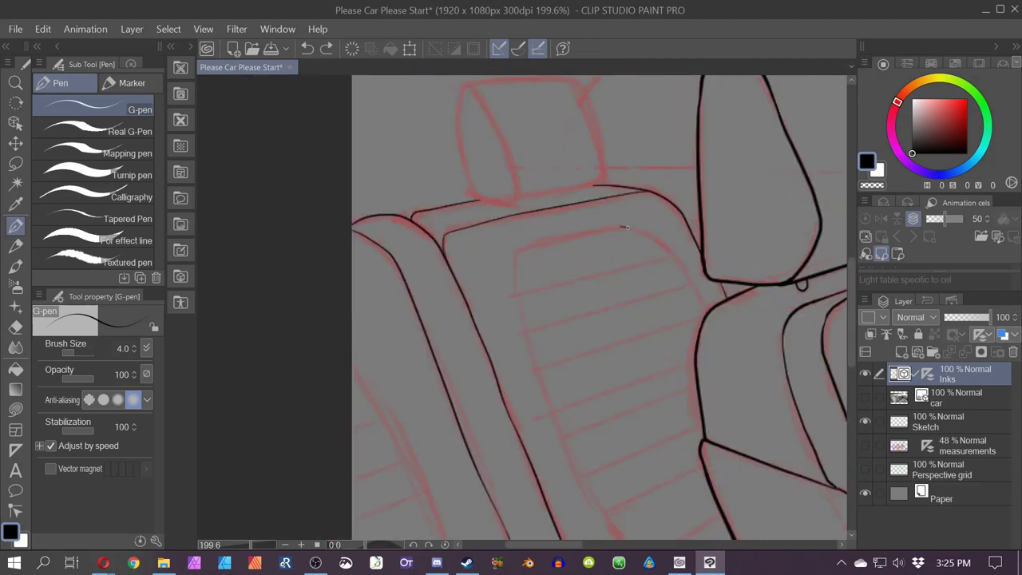
{"action": "scroll", "coordinate": [535, 368], "scroll_direction": "down", "scroll_amount": 3}
{"action": "scroll", "coordinate": [535, 368], "scroll_direction": "right", "scroll_amount": 1}
{"action": "left_click_drag", "start_coordinate": [503, 284], "coordinate": [529, 353]}
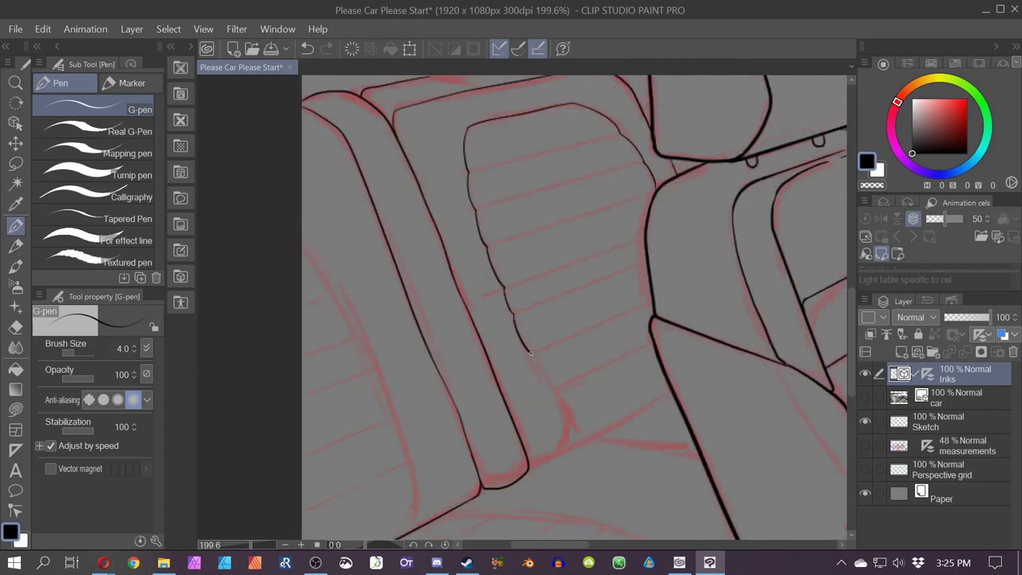
{"action": "left_click_drag", "start_coordinate": [650, 404], "coordinate": [562, 447]}
- Ink the straight slanted rib lines on the rear seat cushion
{"action": "scroll", "coordinate": [418, 482], "scroll_direction": "up", "scroll_amount": 2}
{"action": "scroll", "coordinate": [419, 482], "scroll_direction": "left", "scroll_amount": 1}
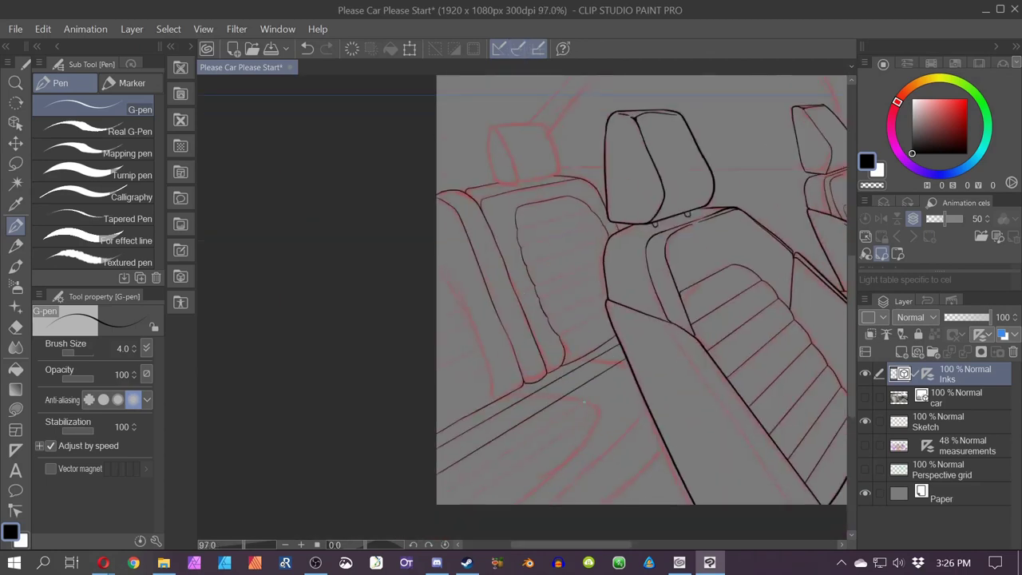
{"action": "left_click_drag", "start_coordinate": [584, 402], "coordinate": [436, 502]}
{"action": "left_click_drag", "start_coordinate": [597, 409], "coordinate": [469, 496]}
- Trim the rear cushion's rib lines to the panel edge by adding and deleting control points
{"action": "scroll", "coordinate": [494, 503], "scroll_direction": "up", "scroll_amount": 4}
{"action": "left_click", "coordinate": [15, 511]}
{"action": "scroll", "coordinate": [626, 383], "scroll_direction": "up", "scroll_amount": 5}
{"action": "left_click", "coordinate": [51, 361]}
{"action": "left_click", "coordinate": [623, 256]}
{"action": "left_click", "coordinate": [50, 378]}
{"action": "left_click", "coordinate": [615, 310]}
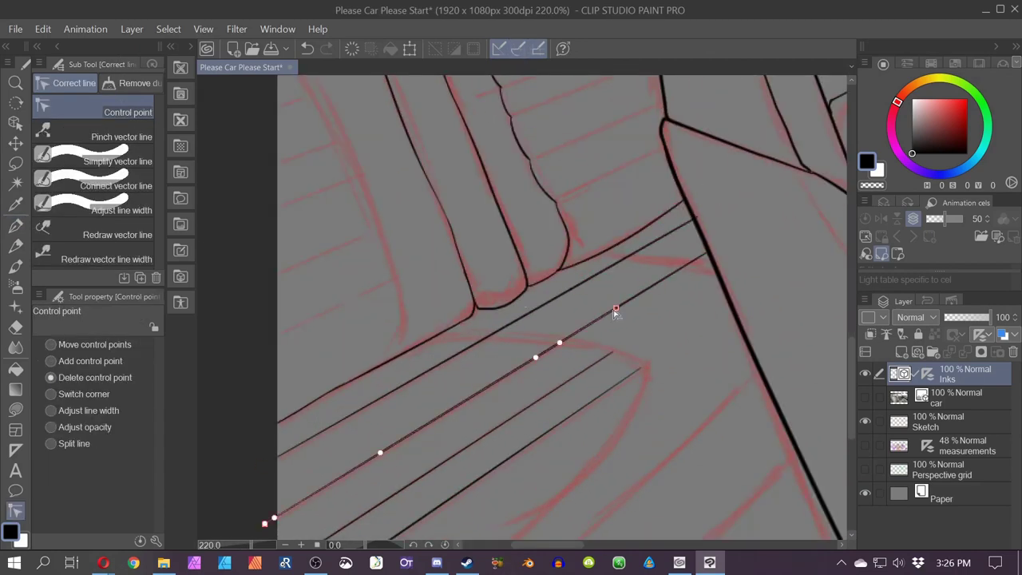
{"action": "left_click", "coordinate": [571, 289]}
- Ink the rounded outline around the rib ends of the rear seat cushion and continue its edge down along the side
{"action": "left_click", "coordinate": [15, 225]}
{"action": "mouse_move", "coordinate": [605, 236]}
{"action": "left_mouse_down"}
{"action": "mouse_move", "coordinate": [395, 346]}
{"action": "mouse_move", "coordinate": [485, 371]}
{"action": "left_mouse_up"}
{"action": "left_click_drag", "start_coordinate": [215, 450], "coordinate": [379, 367]}
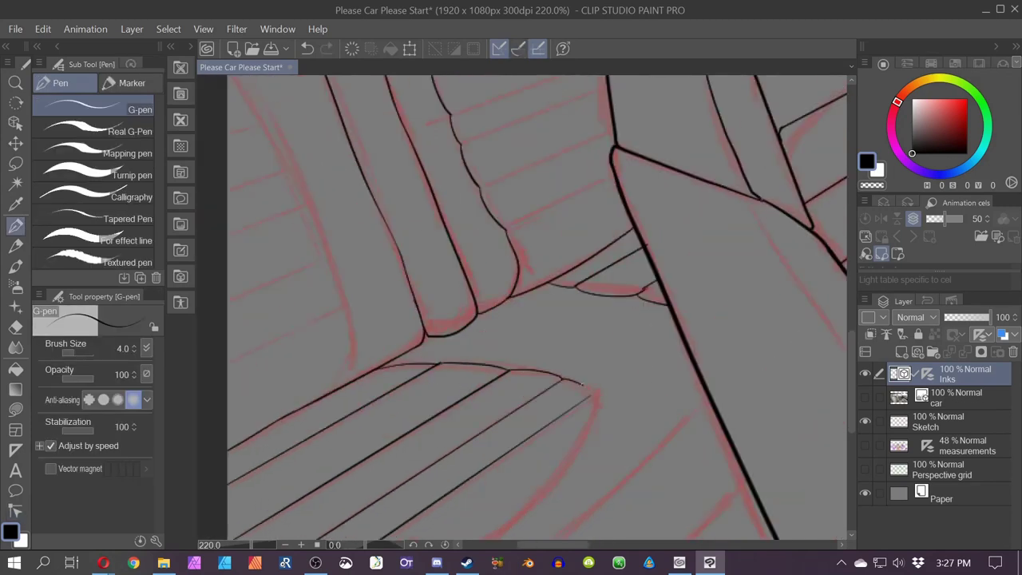
{"action": "left_click_drag", "start_coordinate": [582, 384], "coordinate": [595, 397]}
{"action": "left_click_drag", "start_coordinate": [595, 396], "coordinate": [714, 284]}
{"action": "left_click_drag", "start_coordinate": [714, 287], "coordinate": [524, 499]}
{"action": "left_click_drag", "start_coordinate": [830, 284], "coordinate": [552, 498]}
{"action": "left_click_drag", "start_coordinate": [424, 509], "coordinate": [258, 364]}
- Ink the scalloped edge of the outer rear backrest panel and the slanted rib lines across both backrest panels
{"action": "left_click_drag", "start_coordinate": [268, 91], "coordinate": [524, 531]}
{"action": "left_click_drag", "start_coordinate": [437, 247], "coordinate": [470, 311]}
{"action": "left_click_drag", "start_coordinate": [451, 217], "coordinate": [531, 404]}
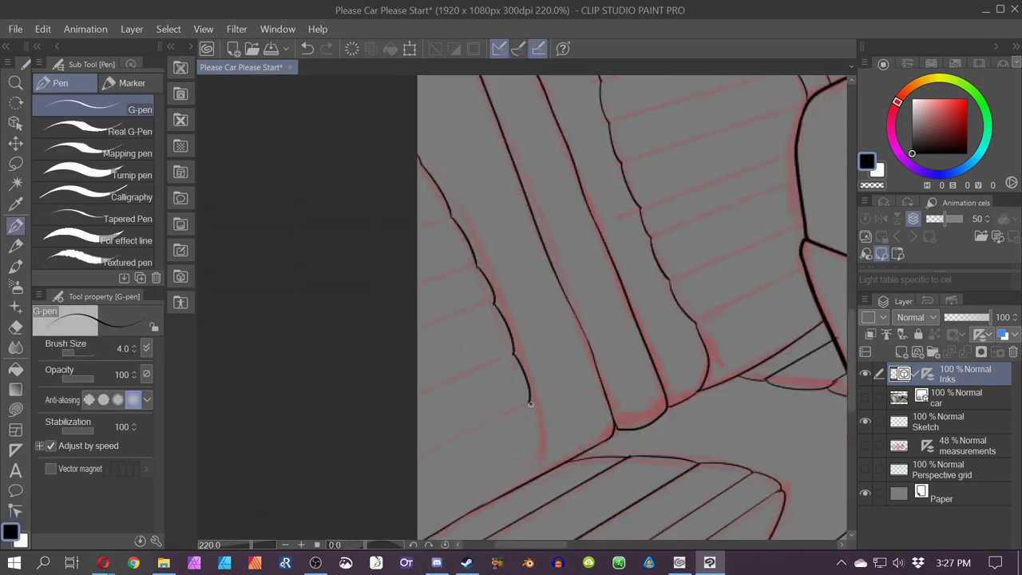
{"action": "left_click_drag", "start_coordinate": [421, 289], "coordinate": [415, 290]}
{"action": "left_click_drag", "start_coordinate": [451, 217], "coordinate": [417, 226]}
{"action": "left_click_drag", "start_coordinate": [611, 216], "coordinate": [471, 382]}
{"action": "left_click_drag", "start_coordinate": [628, 202], "coordinate": [535, 226]}
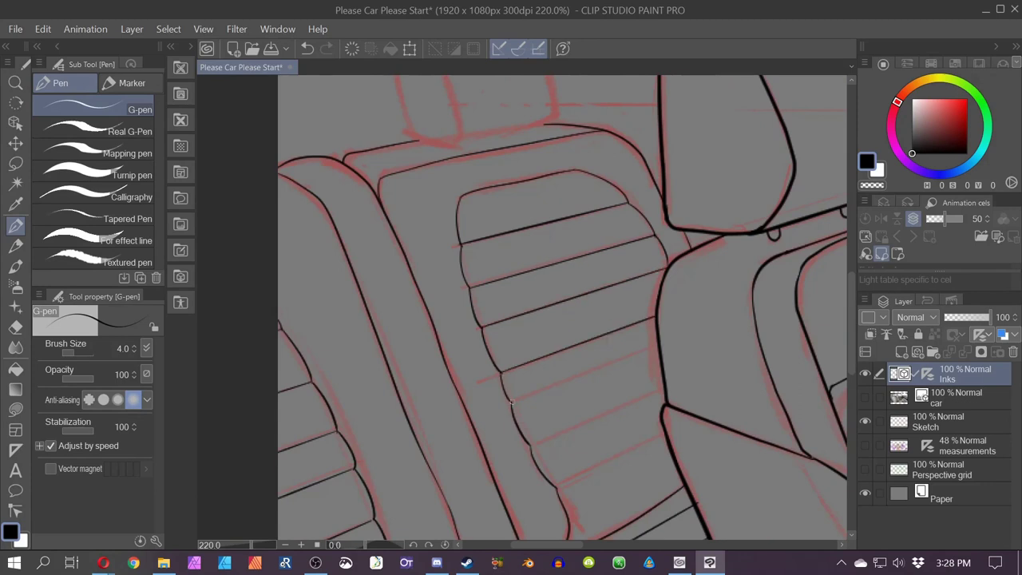
- Ink the rear seat's headrest with its curved side face, and the horizontal window-sill line behind the seats
{"action": "scroll", "coordinate": [654, 388], "scroll_direction": "down", "scroll_amount": 3}
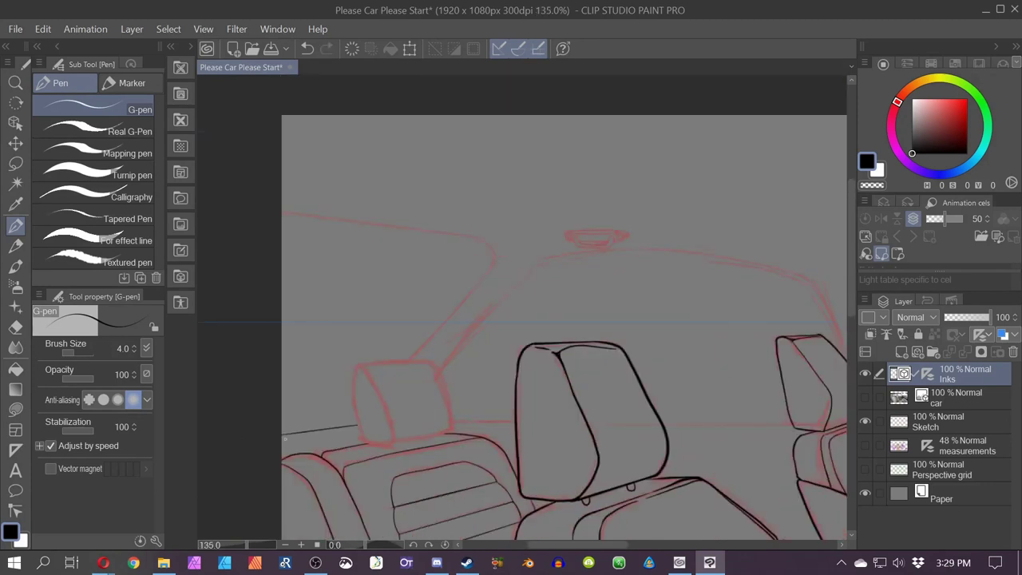
{"action": "scroll", "coordinate": [359, 435], "scroll_direction": "up", "scroll_amount": 4}
{"action": "mouse_move", "coordinate": [361, 285]}
{"action": "left_mouse_down"}
{"action": "mouse_move", "coordinate": [358, 419]}
{"action": "mouse_move", "coordinate": [417, 468]}
{"action": "left_mouse_up"}
{"action": "left_click_drag", "start_coordinate": [363, 285], "coordinate": [431, 435]}
{"action": "left_click_drag", "start_coordinate": [697, 99], "coordinate": [521, 53]}
{"action": "scroll", "coordinate": [261, 421], "scroll_direction": "down", "scroll_amount": 3}
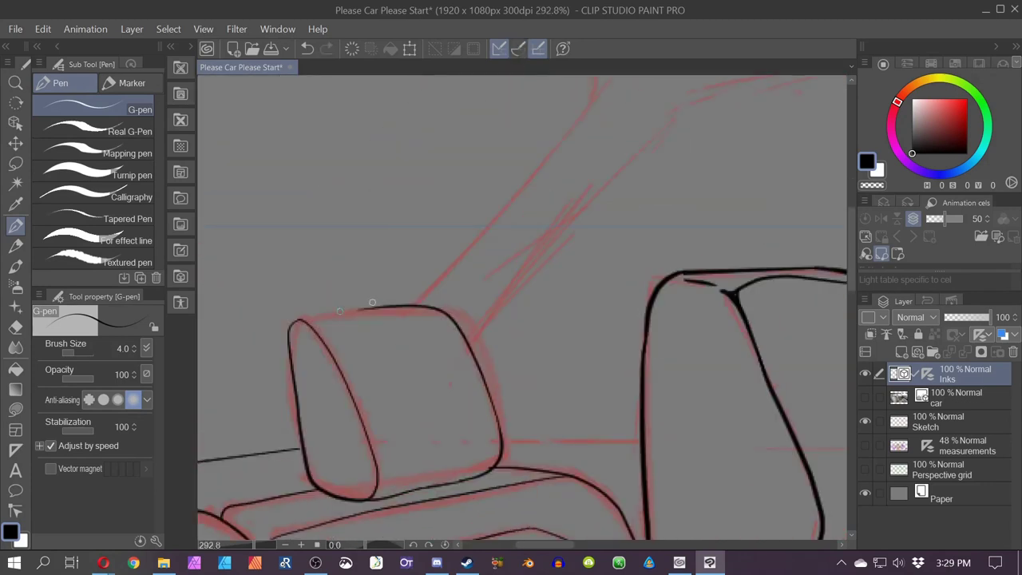
{"action": "left_click_drag", "start_coordinate": [325, 419], "coordinate": [238, 417]}
{"action": "left_click", "coordinate": [15, 510]}
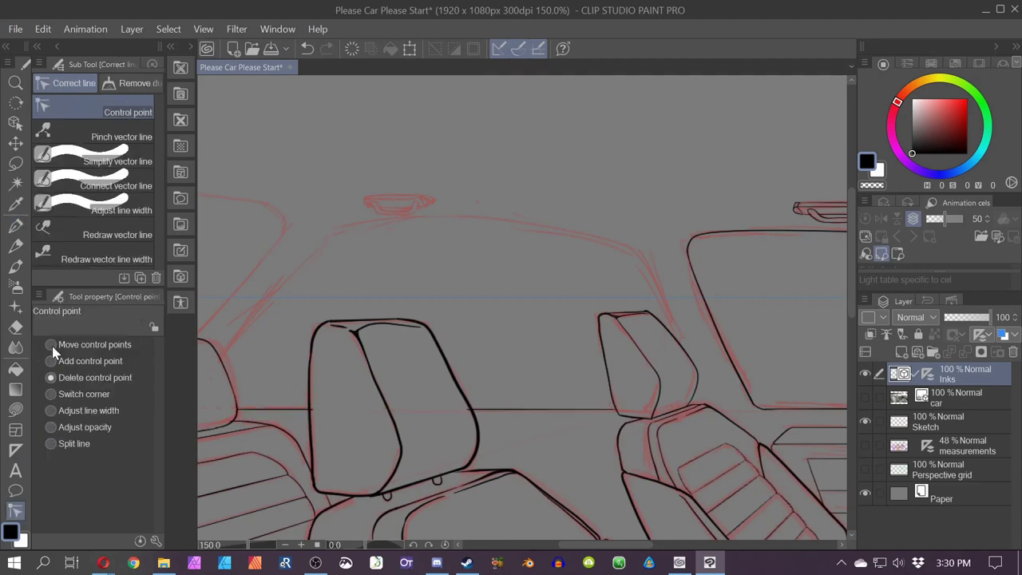
- Ink the rear door window's curved frame and the slanted edge of the rear quarter window above the headrest
{"action": "key", "text": "p"}
{"action": "left_click_drag", "start_coordinate": [676, 337], "coordinate": [649, 441]}
{"action": "left_click_drag", "start_coordinate": [516, 329], "coordinate": [466, 321]}
{"action": "left_click_drag", "start_coordinate": [466, 321], "coordinate": [642, 242]}
{"action": "mouse_move", "coordinate": [642, 242]}
{"action": "left_mouse_down"}
{"action": "mouse_move", "coordinate": [479, 270]}
{"action": "mouse_move", "coordinate": [372, 376]}
{"action": "left_mouse_up"}
{"action": "left_click_drag", "start_coordinate": [372, 377], "coordinate": [497, 376]}
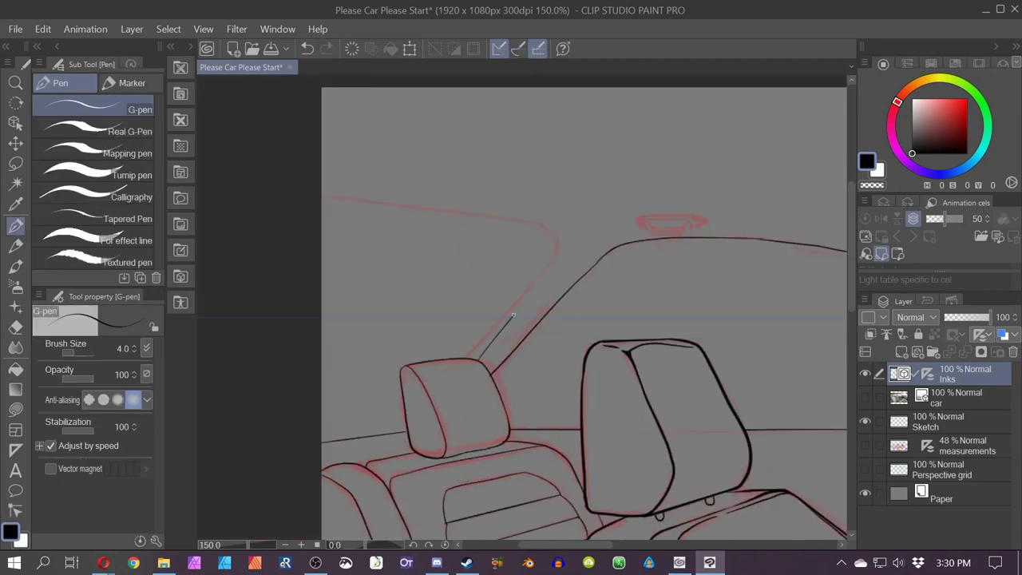
{"action": "left_click_drag", "start_coordinate": [496, 318], "coordinate": [497, 218]}
- Ink the straight horizontal bars and one rounded end cap of the ceiling grab handle above the rear door window
{"action": "left_click", "coordinate": [518, 49]}
{"action": "left_click_drag", "start_coordinate": [398, 293], "coordinate": [604, 292]}
{"action": "scroll", "coordinate": [388, 317], "scroll_direction": "up", "scroll_amount": 3}
{"action": "left_click", "coordinate": [518, 49]}
{"action": "mouse_move", "coordinate": [430, 285]}
{"action": "left_mouse_down"}
{"action": "mouse_move", "coordinate": [437, 322]}
{"action": "mouse_move", "coordinate": [429, 276]}
{"action": "left_mouse_up"}
{"action": "left_click", "coordinate": [15, 510]}
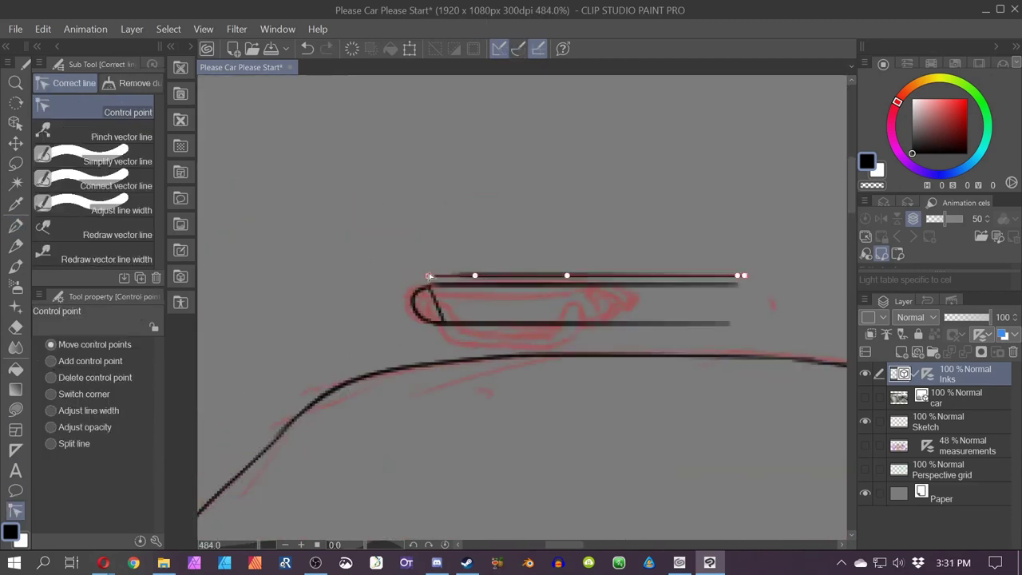
- Complete the rear grab handle with the opposite rounded end cap and curved grip, adjusting its lines' control points
{"action": "key", "text": "p"}
{"action": "left_click_drag", "start_coordinate": [718, 303], "coordinate": [443, 299]}
{"action": "left_click_drag", "start_coordinate": [450, 318], "coordinate": [439, 271]}
{"action": "left_click", "coordinate": [15, 510]}
{"action": "key", "text": "p"}
{"action": "left_click_drag", "start_coordinate": [439, 271], "coordinate": [478, 292]}
{"action": "left_click_drag", "start_coordinate": [440, 270], "coordinate": [438, 281]}
{"action": "mouse_move", "coordinate": [216, 318]}
{"action": "left_mouse_down"}
{"action": "mouse_move", "coordinate": [440, 349]}
{"action": "mouse_move", "coordinate": [652, 332]}
{"action": "left_mouse_up"}
{"action": "key", "text": "y"}
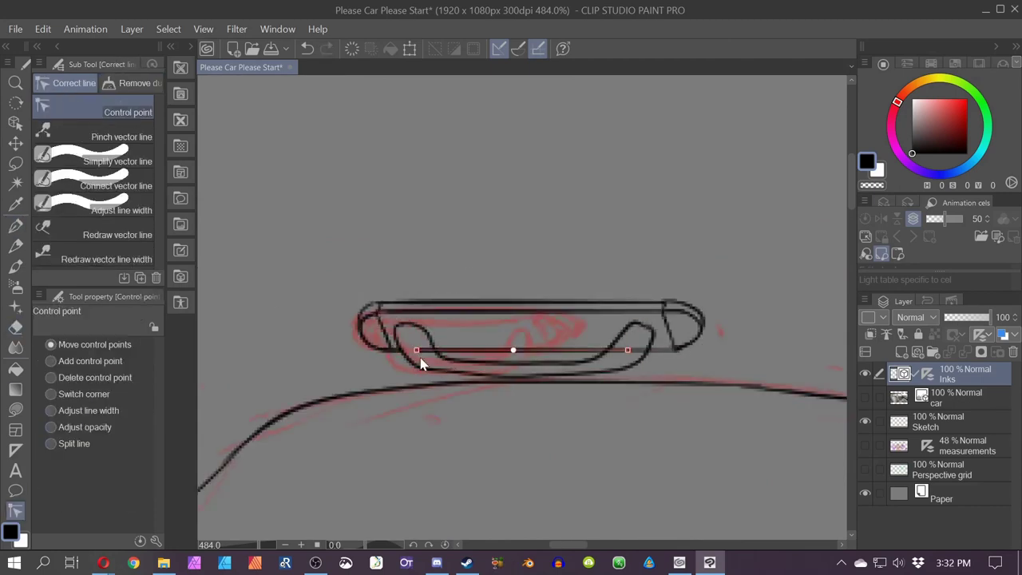
- Ink the rounded seat-belt anchor on the door pillar beside the far front seat's headrest
{"action": "scroll", "coordinate": [626, 353], "scroll_direction": "down", "scroll_amount": 7}
{"action": "scroll", "coordinate": [459, 251], "scroll_direction": "up", "scroll_amount": 6}
{"action": "left_click_drag", "start_coordinate": [718, 395], "coordinate": [378, 197]}
{"action": "key", "text": "p"}
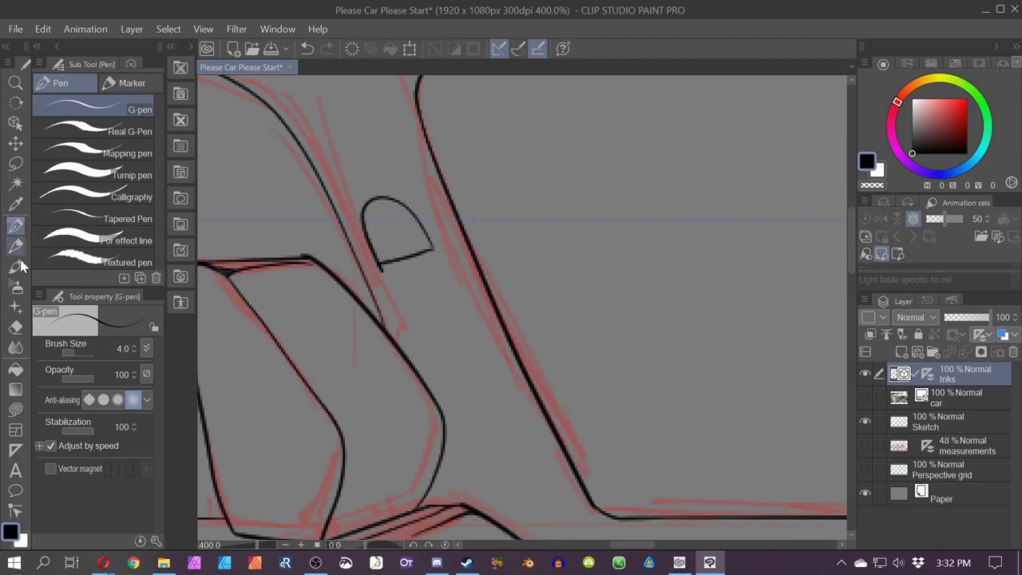
{"action": "scroll", "coordinate": [406, 196], "scroll_direction": "down", "scroll_amount": 5}
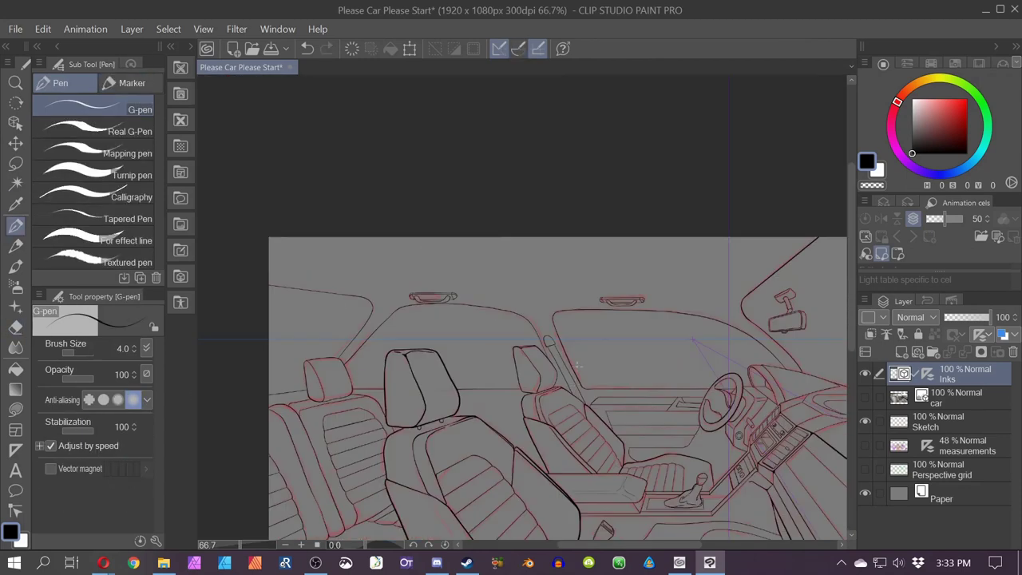
{"action": "scroll", "coordinate": [406, 197], "scroll_direction": "down", "scroll_amount": 2}
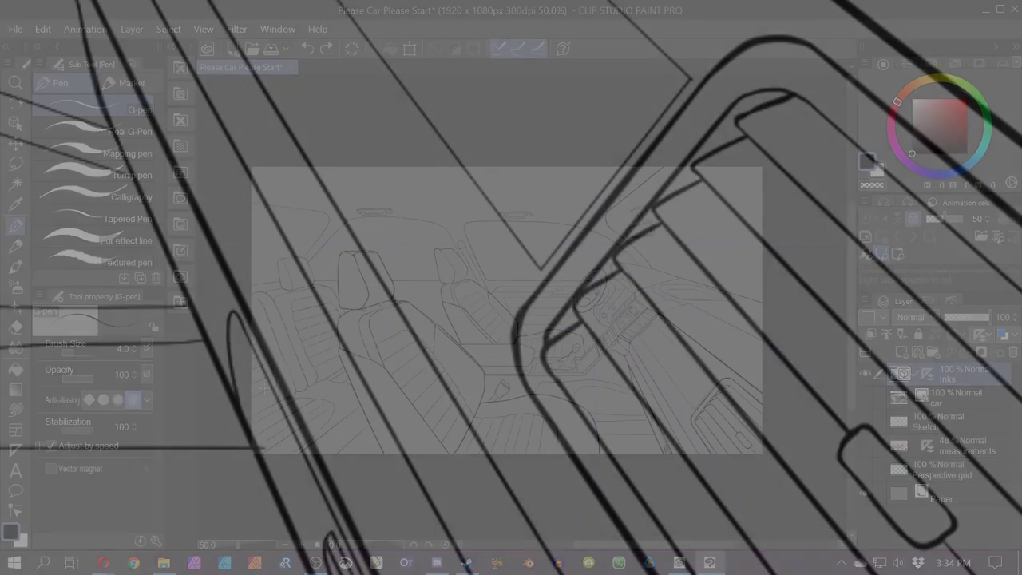